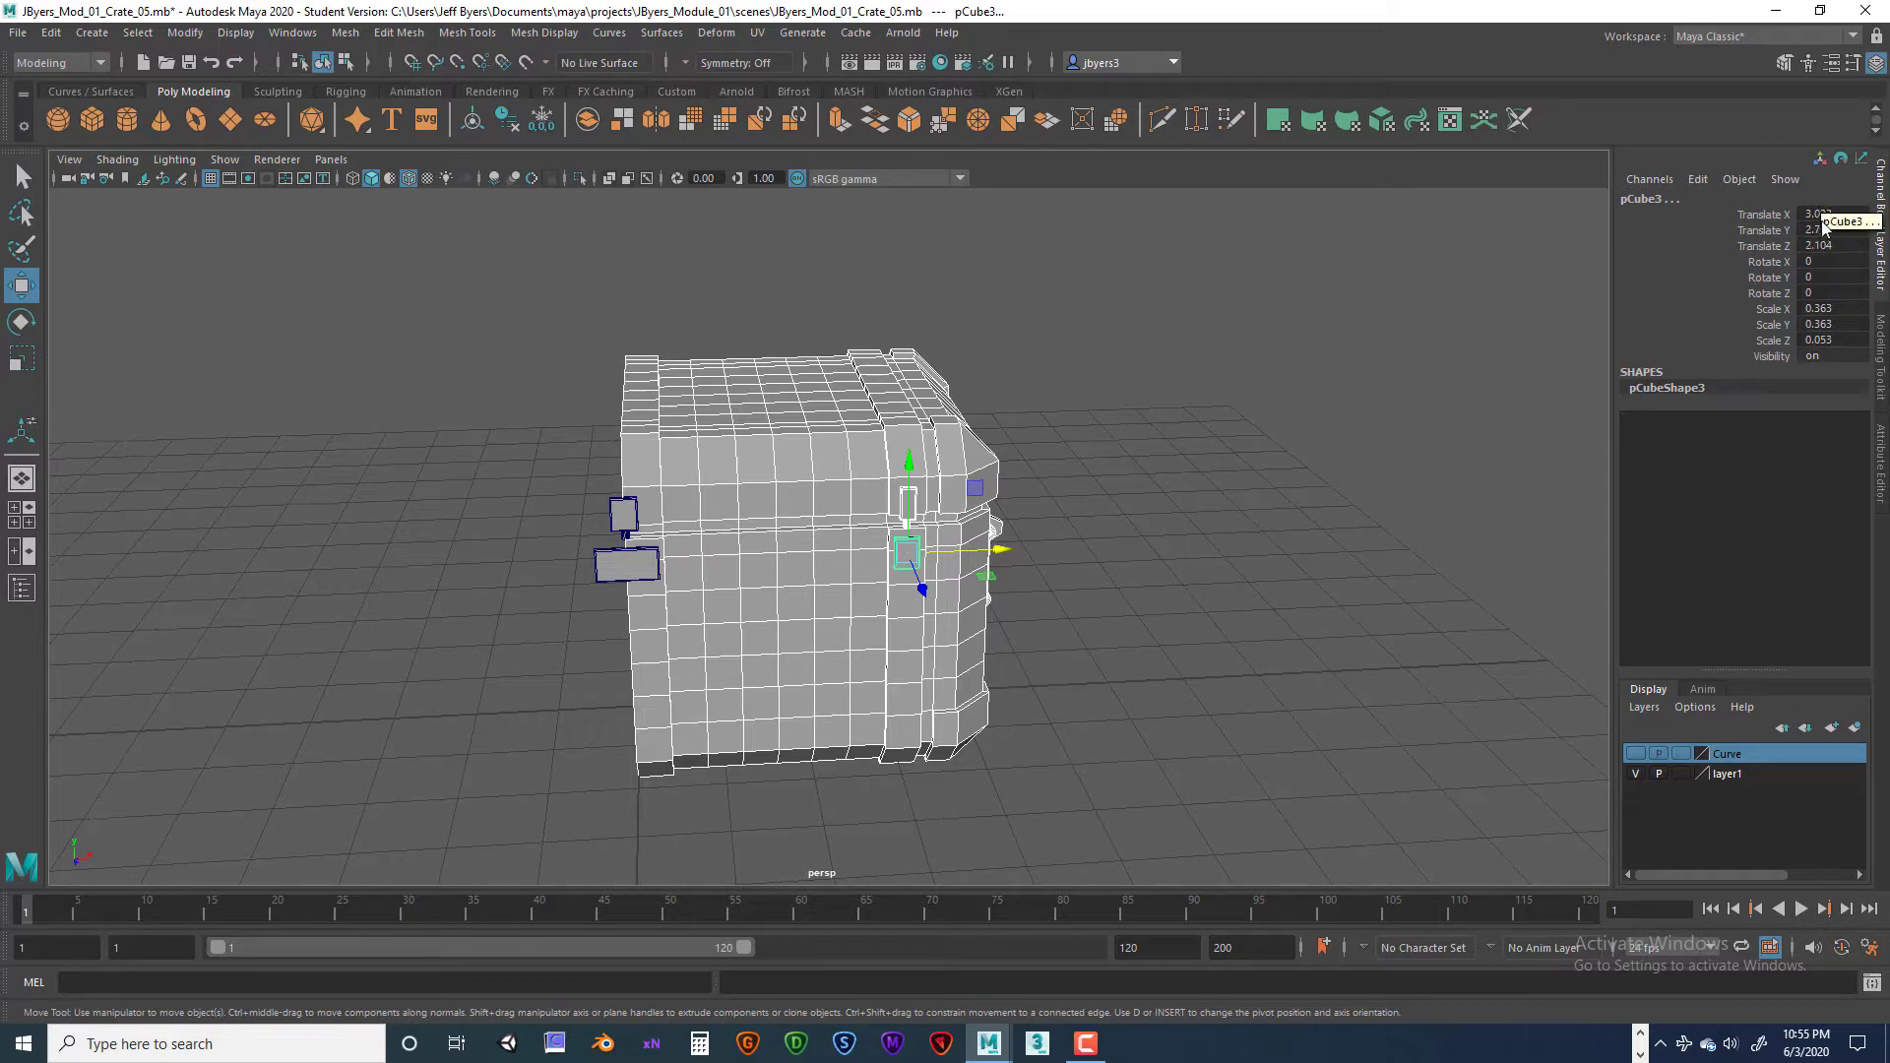
# Step: Combine the selected crate-half parts into one mesh and delete its construction history
pyautogui.click(588, 119)
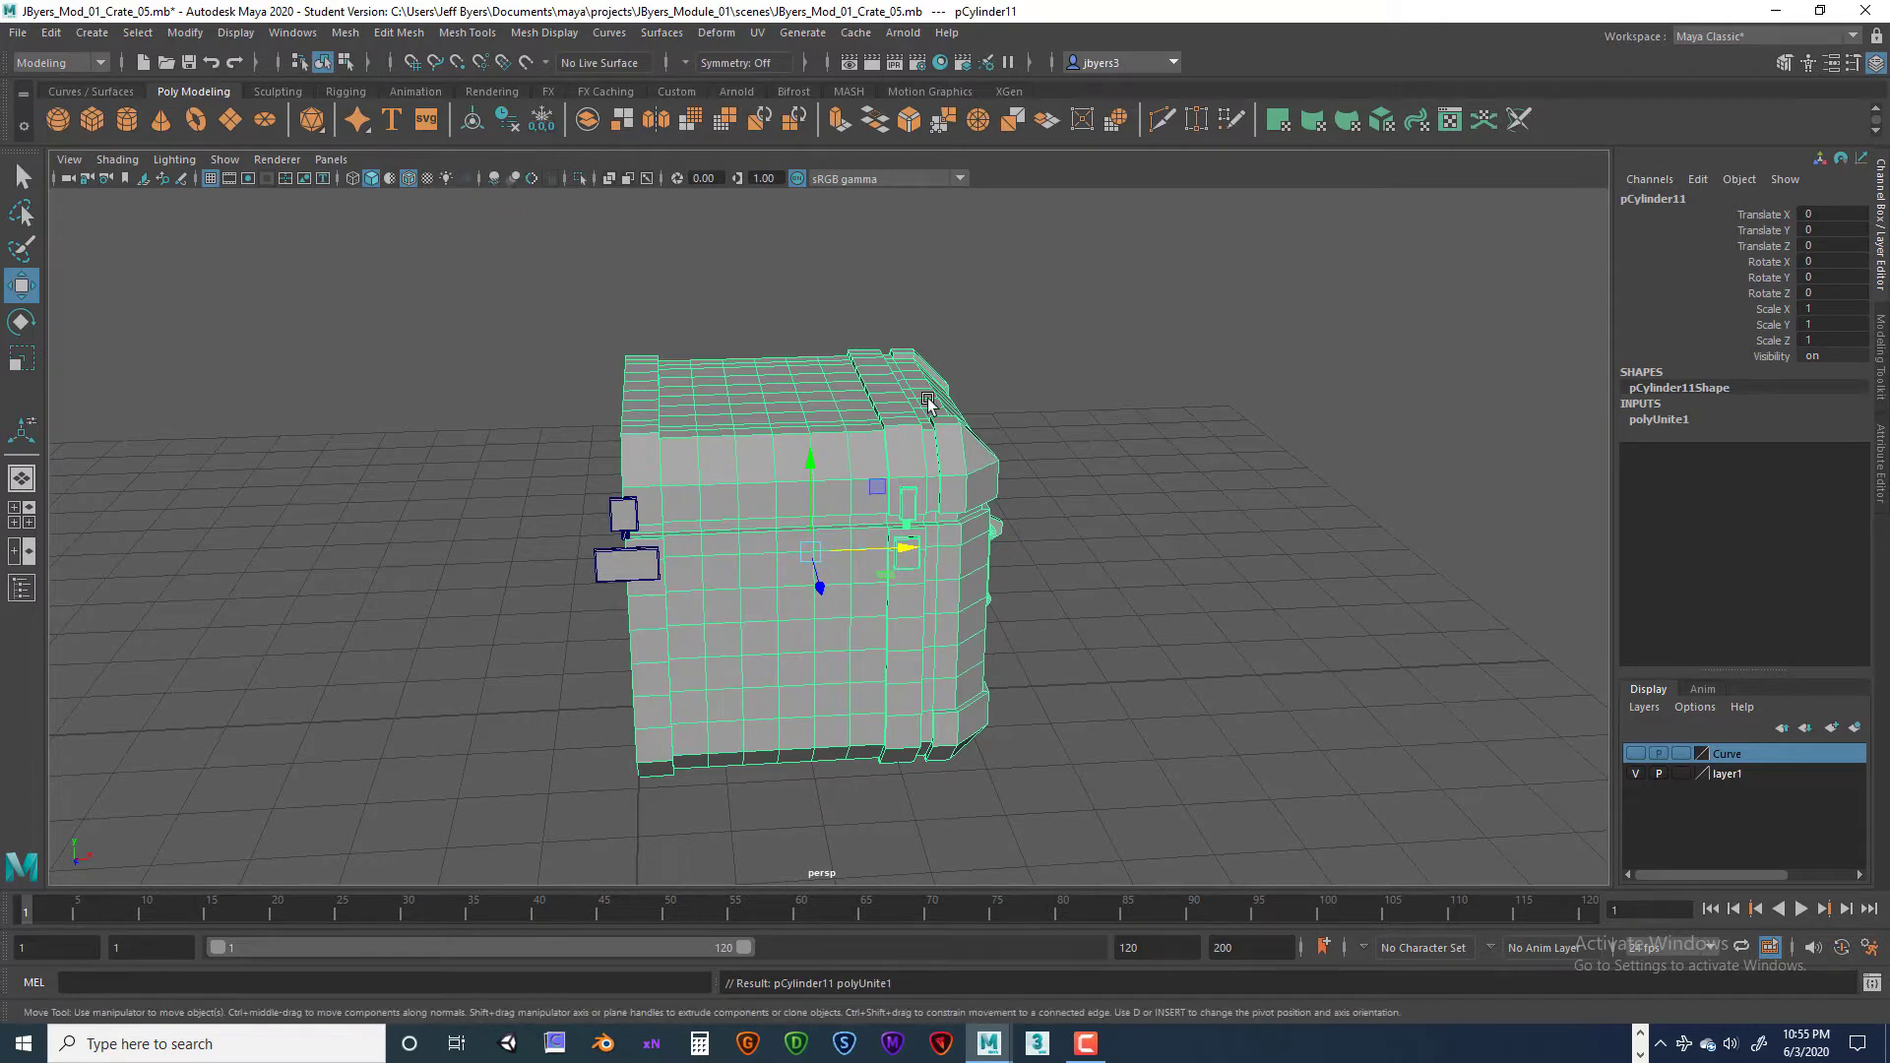
pyautogui.click(507, 120)
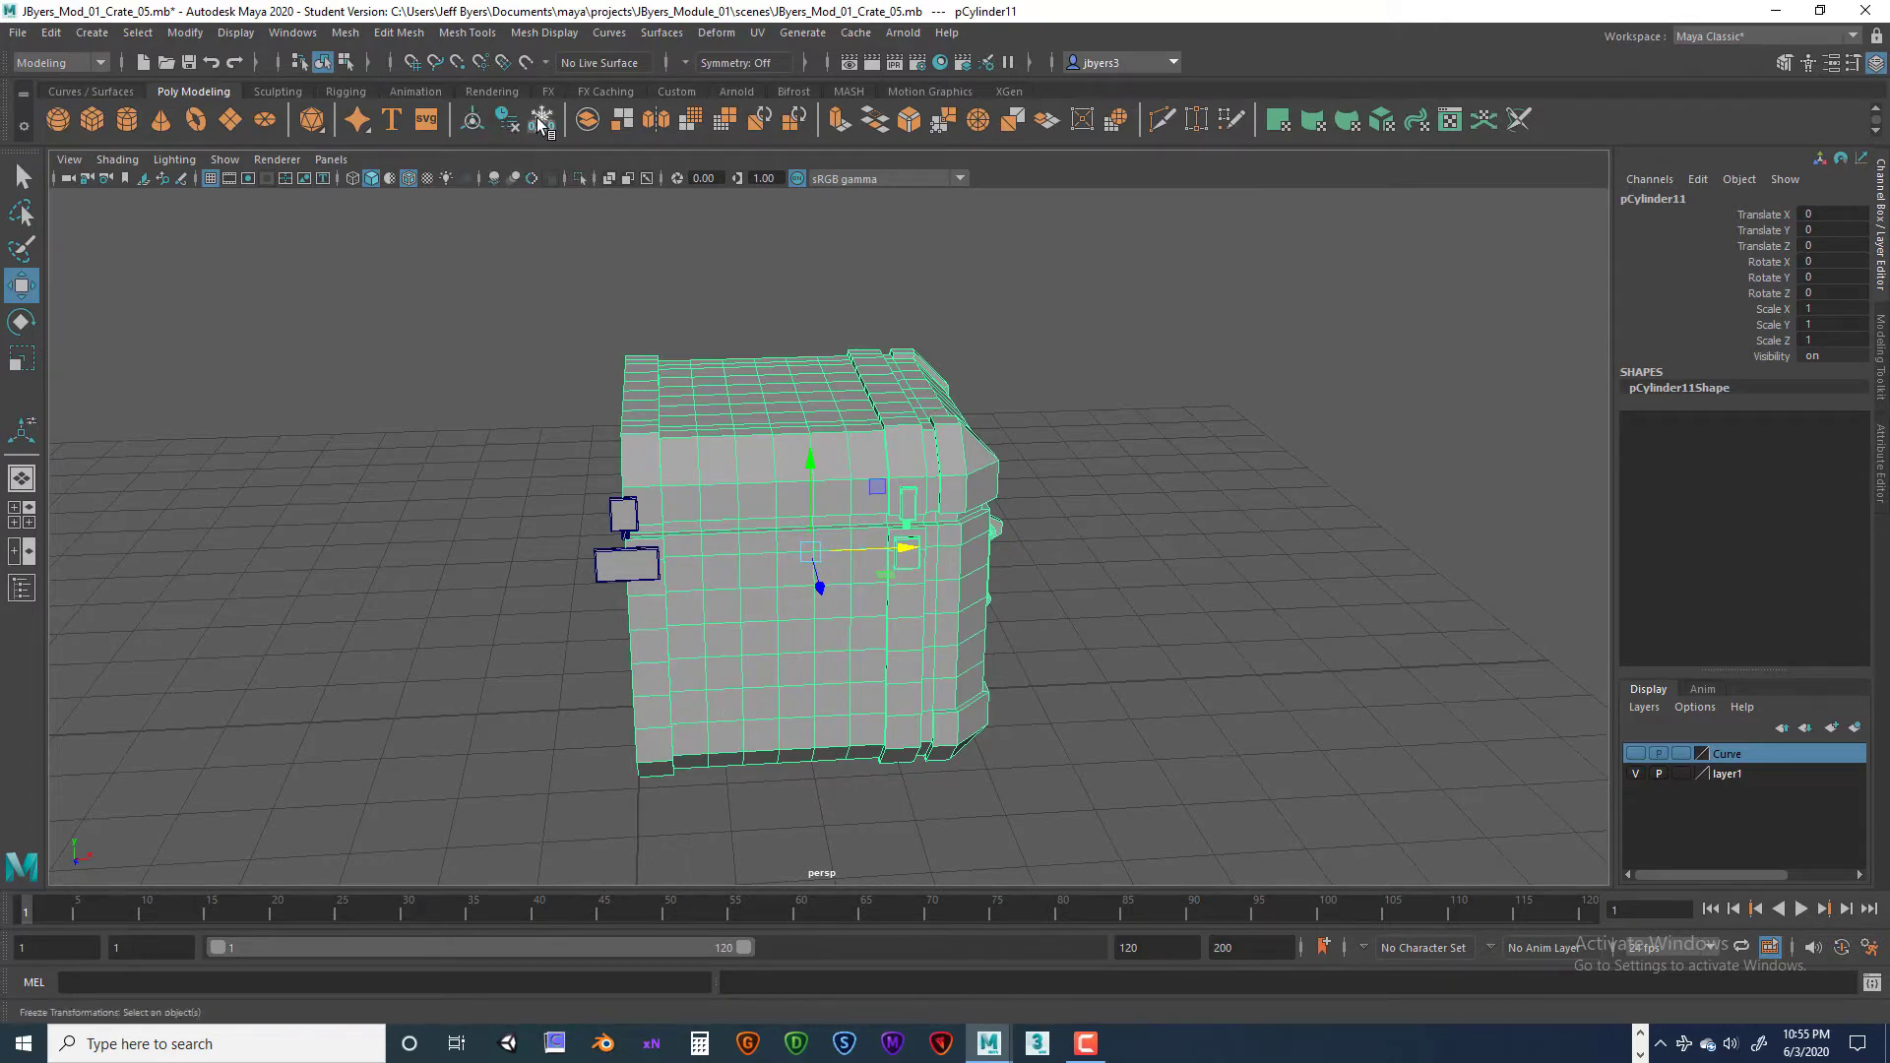
pyautogui.keyDown('alt'); pyautogui.moveTo(1219, 553); pyautogui.dragTo(1291, 541); pyautogui.keyUp('alt')
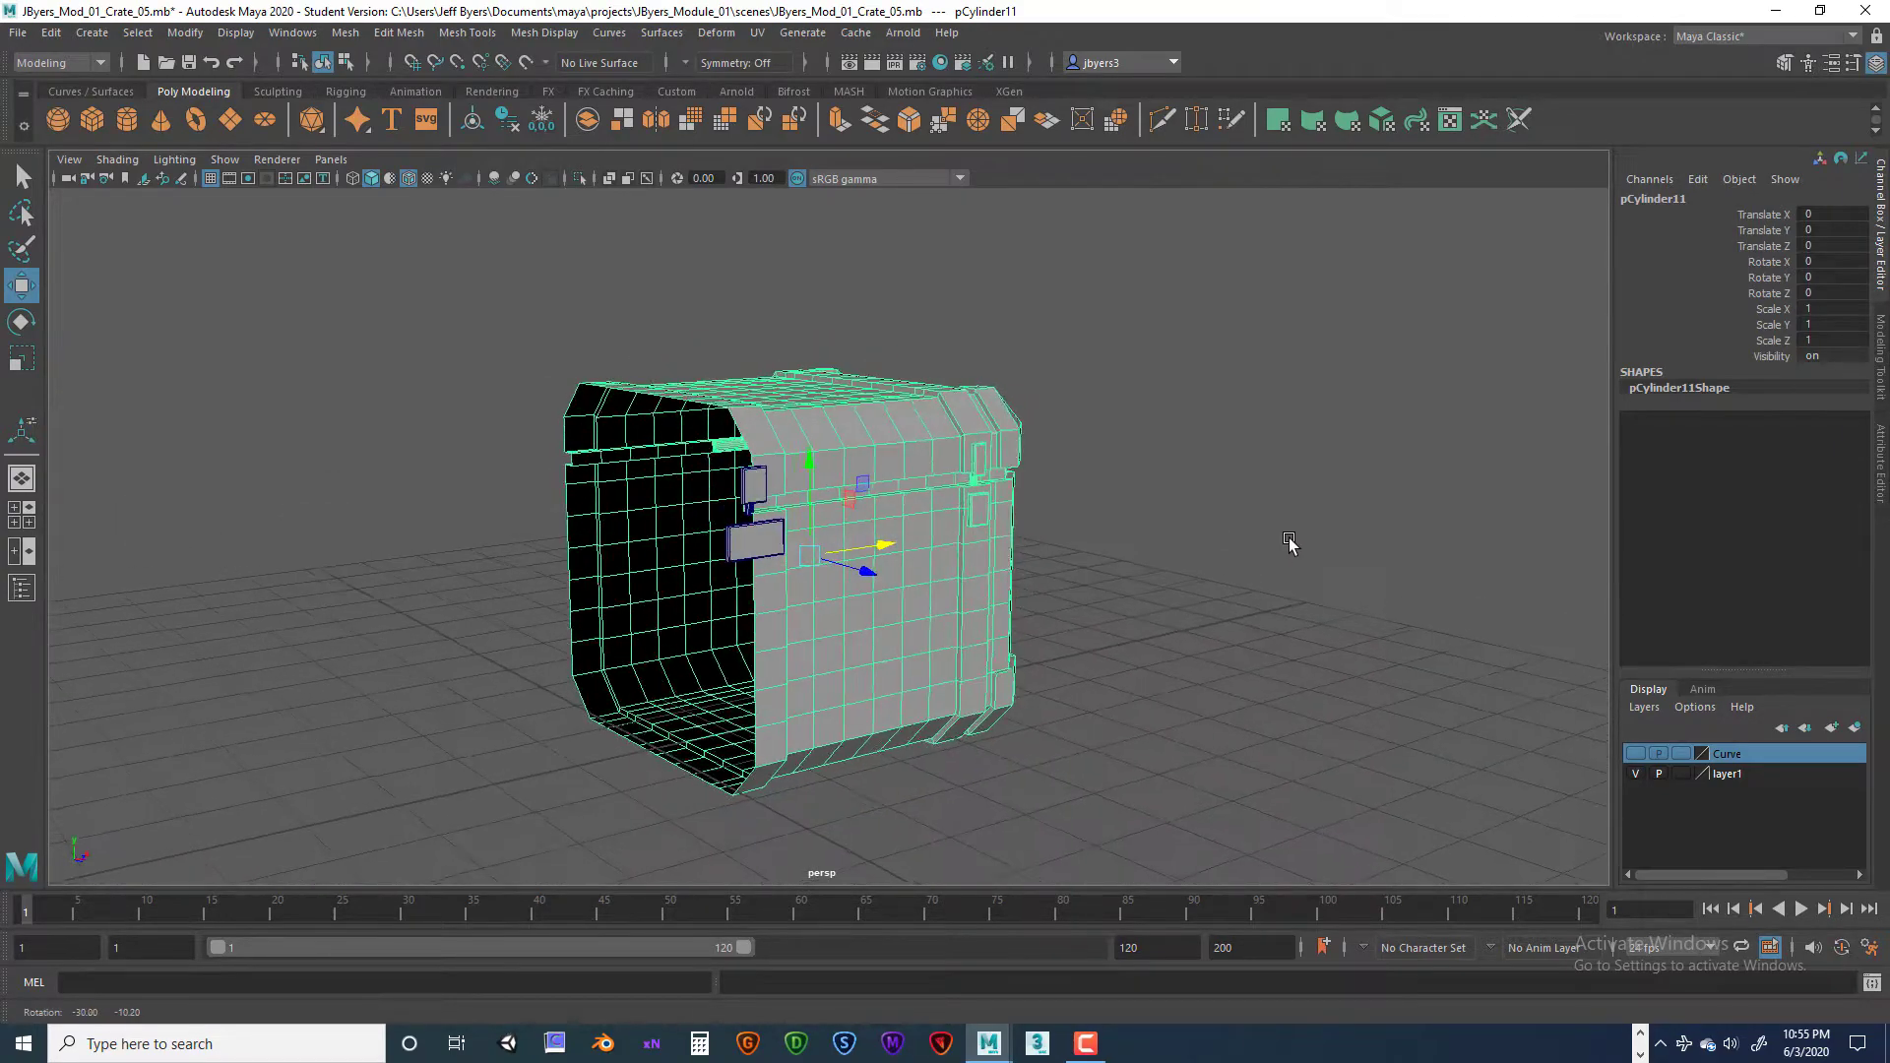
pyautogui.click(750, 538)
pyautogui.keyDown('alt'); pyautogui.moveTo(769, 561); pyautogui.dragTo(945, 620); pyautogui.keyUp('alt')
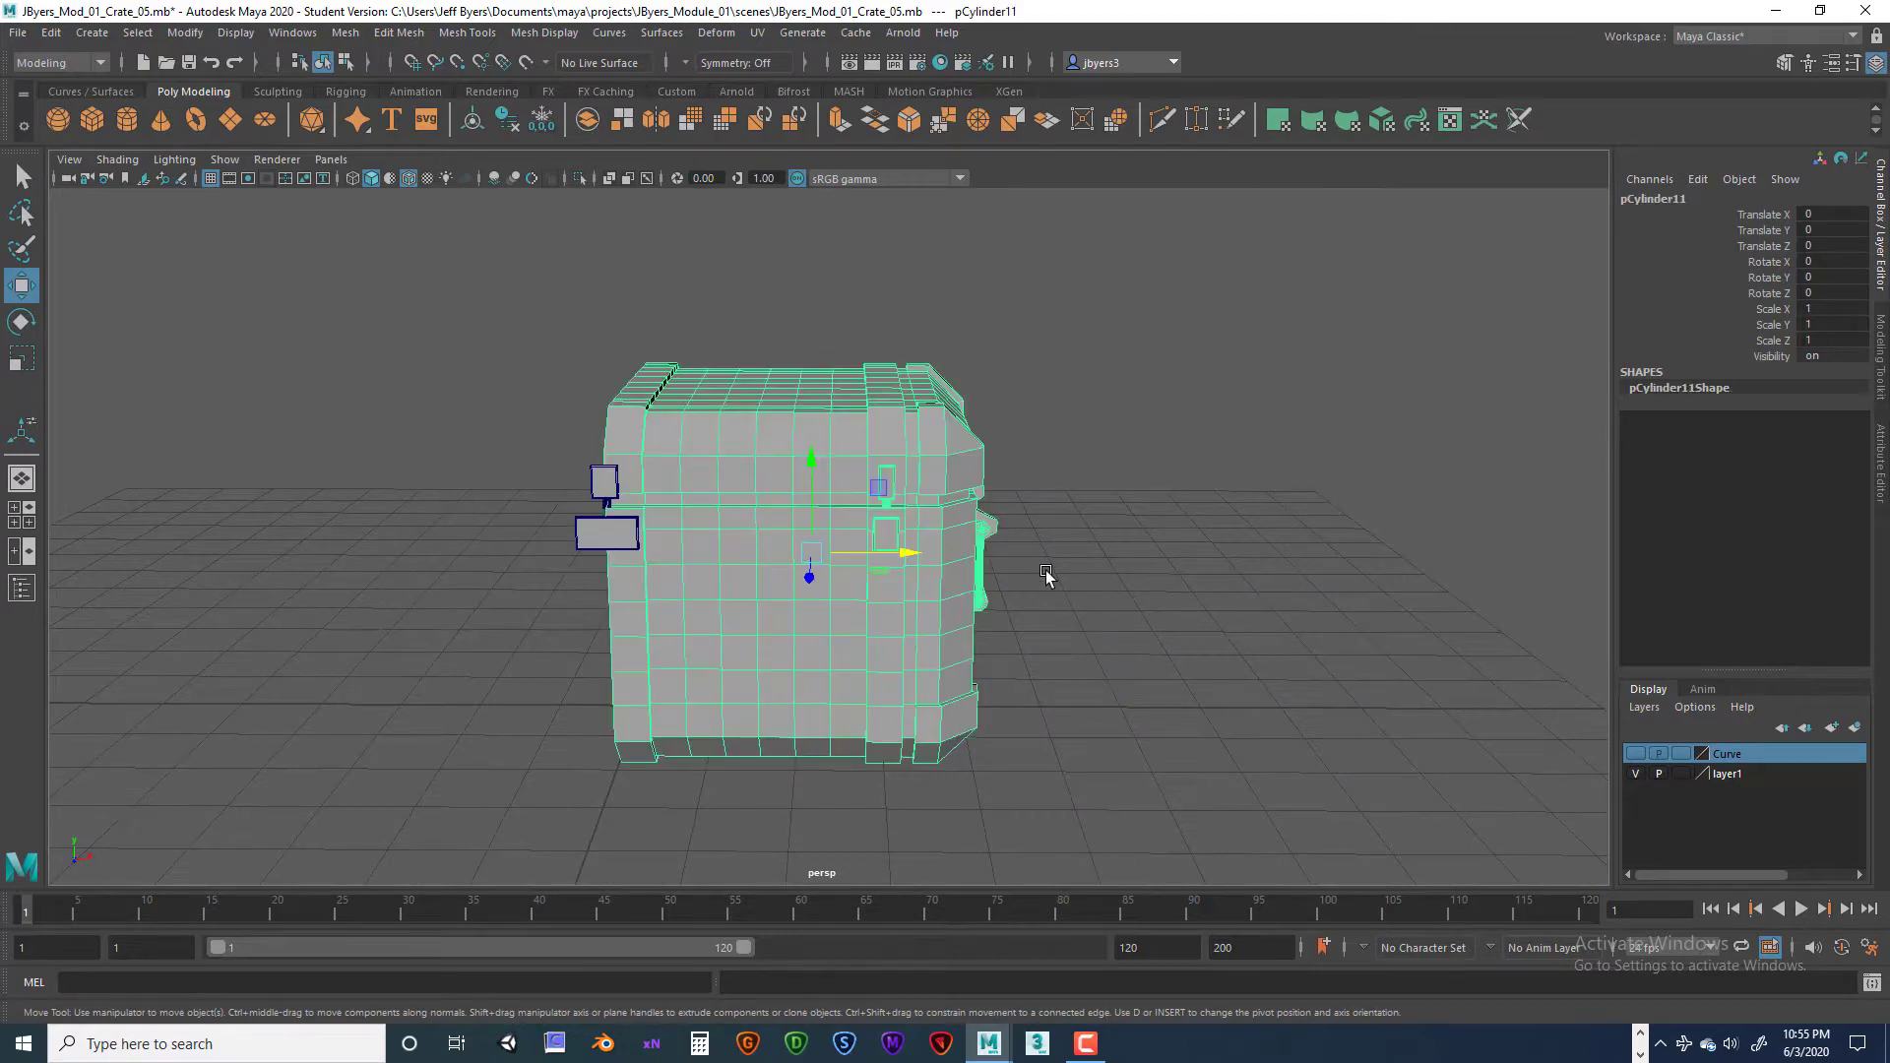
pyautogui.click(1111, 556)
pyautogui.moveTo(755, 271); pyautogui.dragTo(1217, 654)
# Step: In the front view, vertex-snap the combined mesh's pivot along X to the open centre edge of the crate half
pyautogui.press('space')
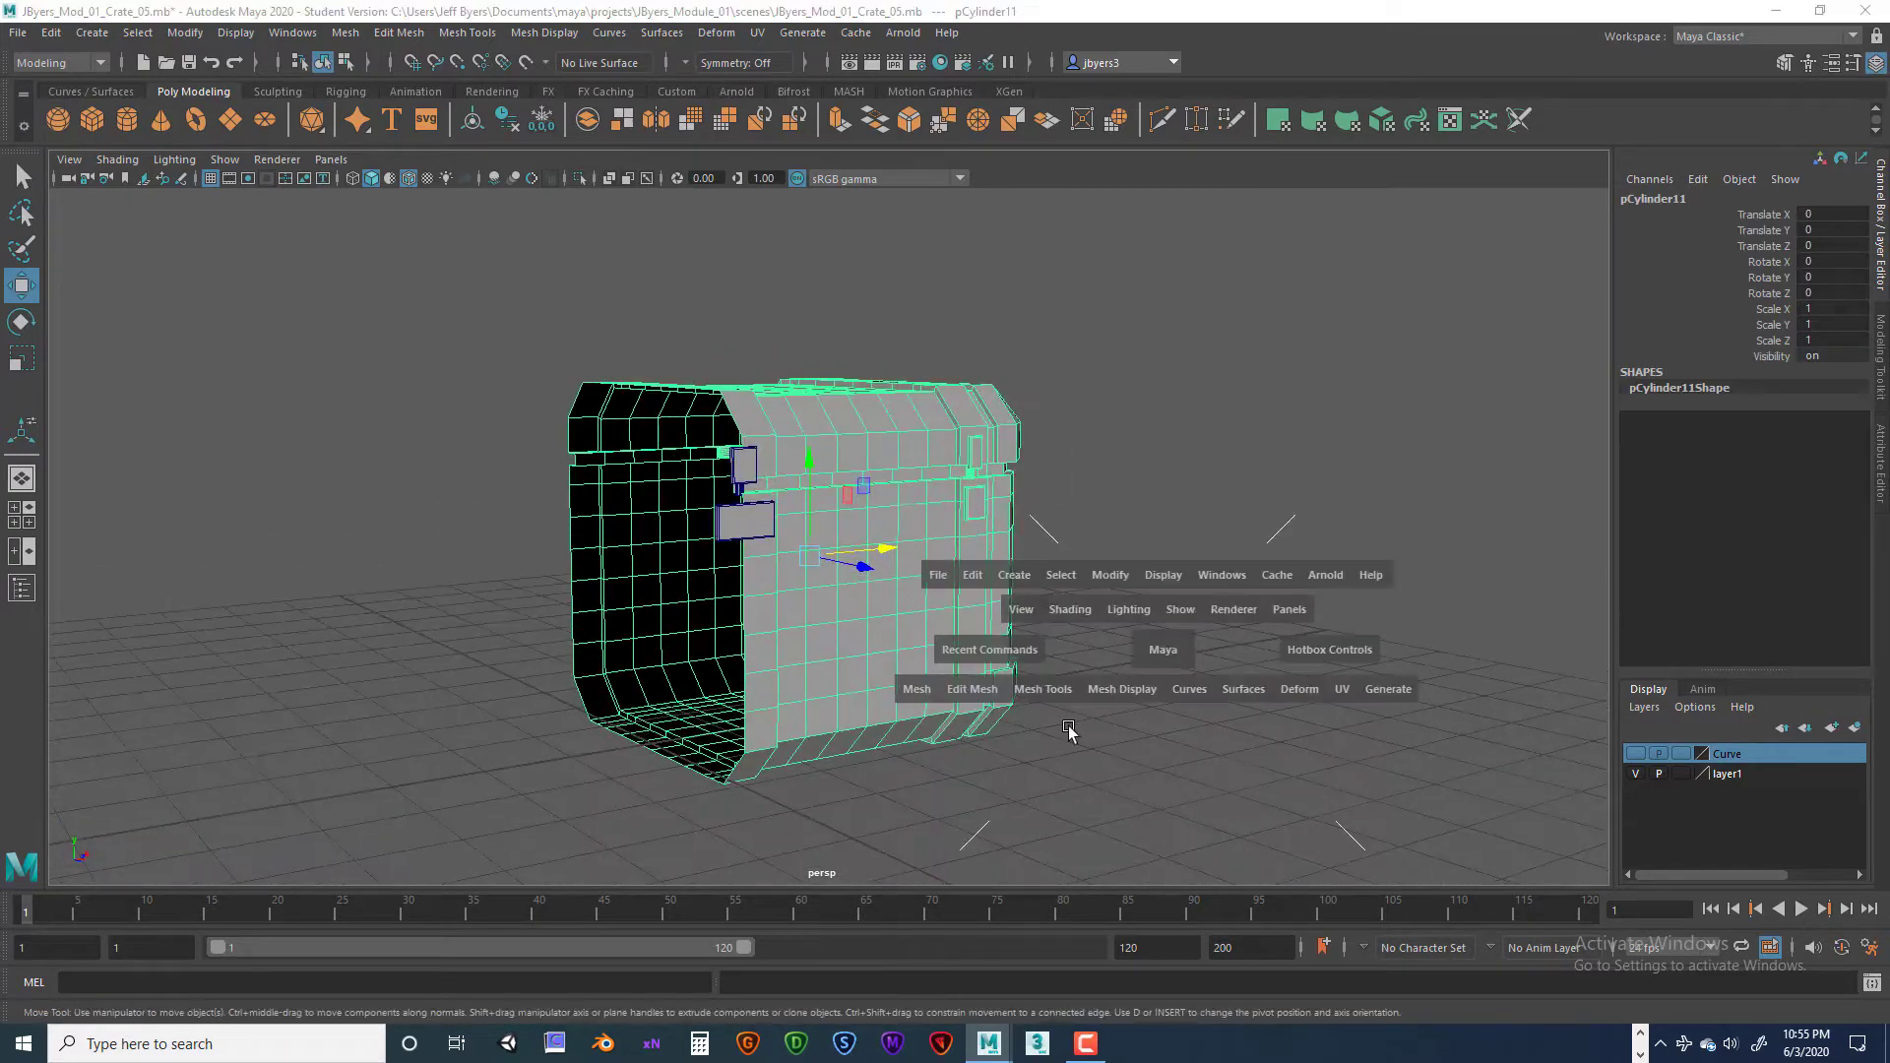
pyautogui.press('space')
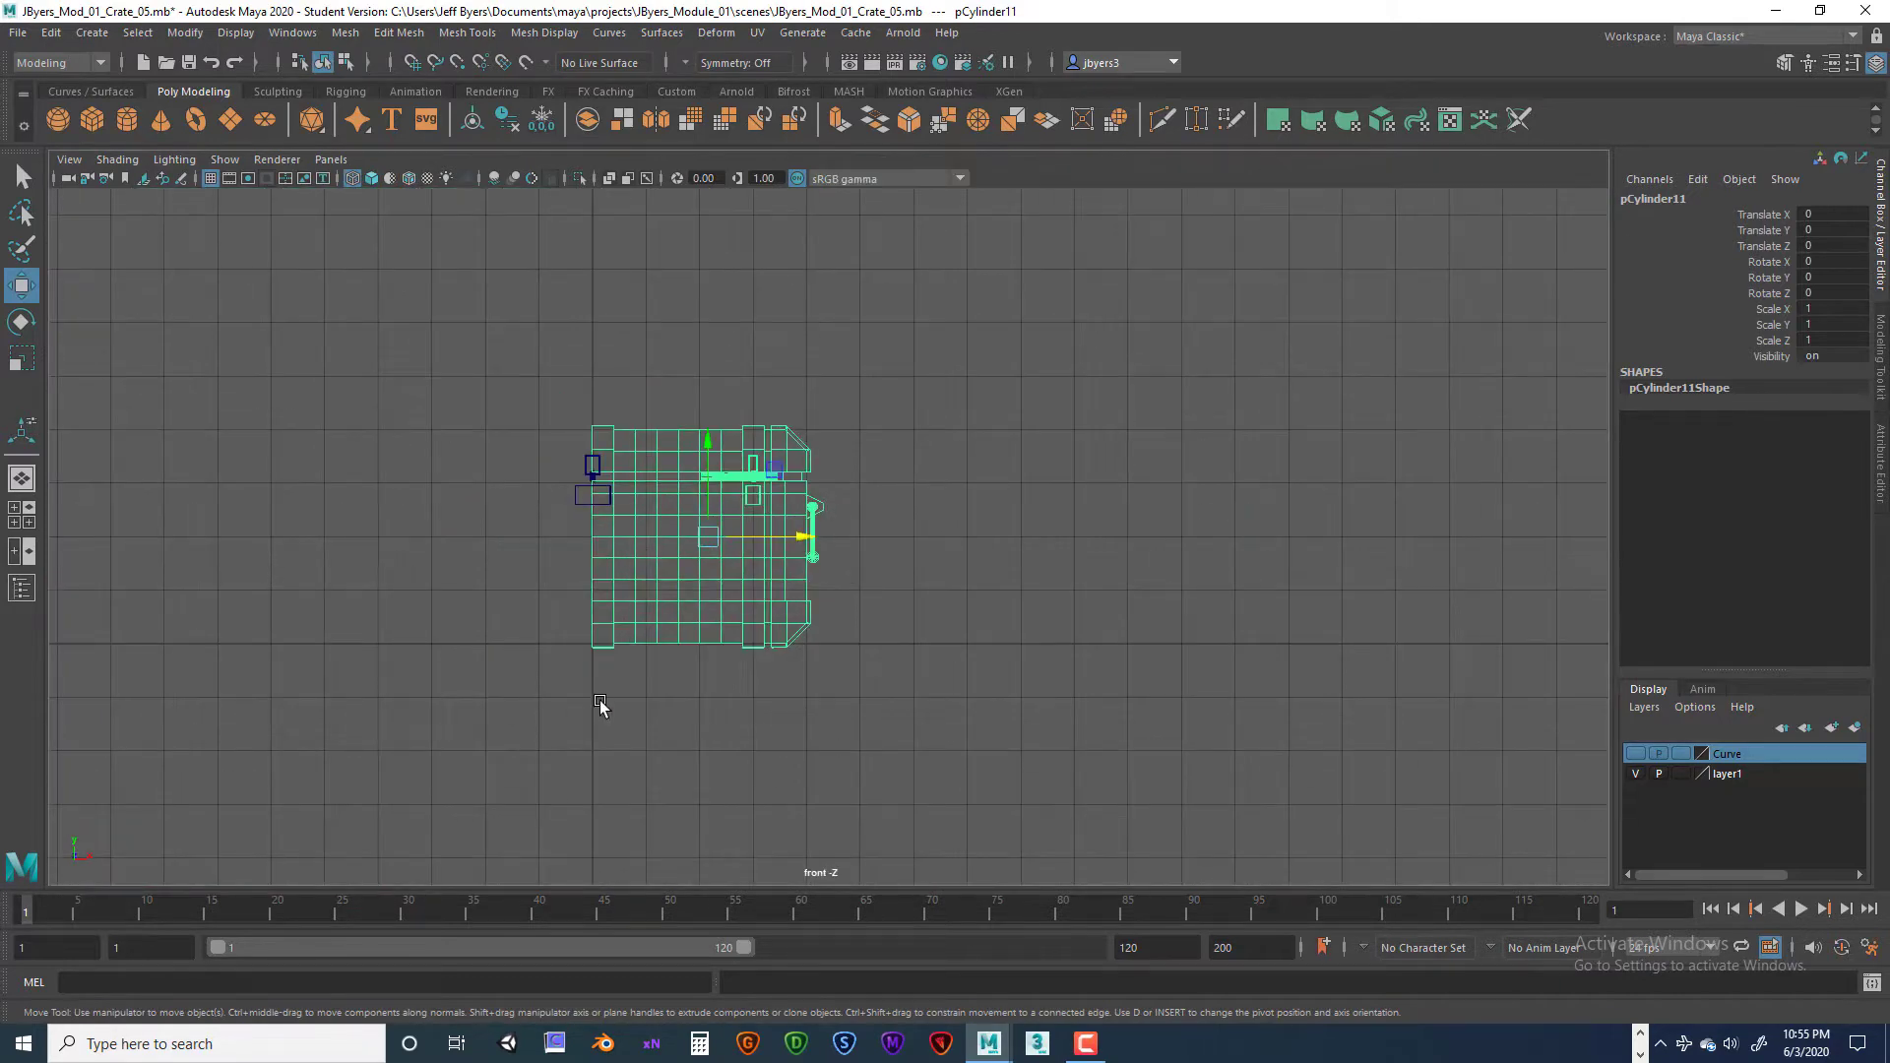
pyautogui.keyDown('alt'); pyautogui.moveTo(599, 701); pyautogui.dragTo(856, 772, button='middle'); pyautogui.keyUp('alt')
pyautogui.scroll(2, 915, 743)
pyautogui.scroll(4, 675, 757)
pyautogui.scroll(2, 764, 707)
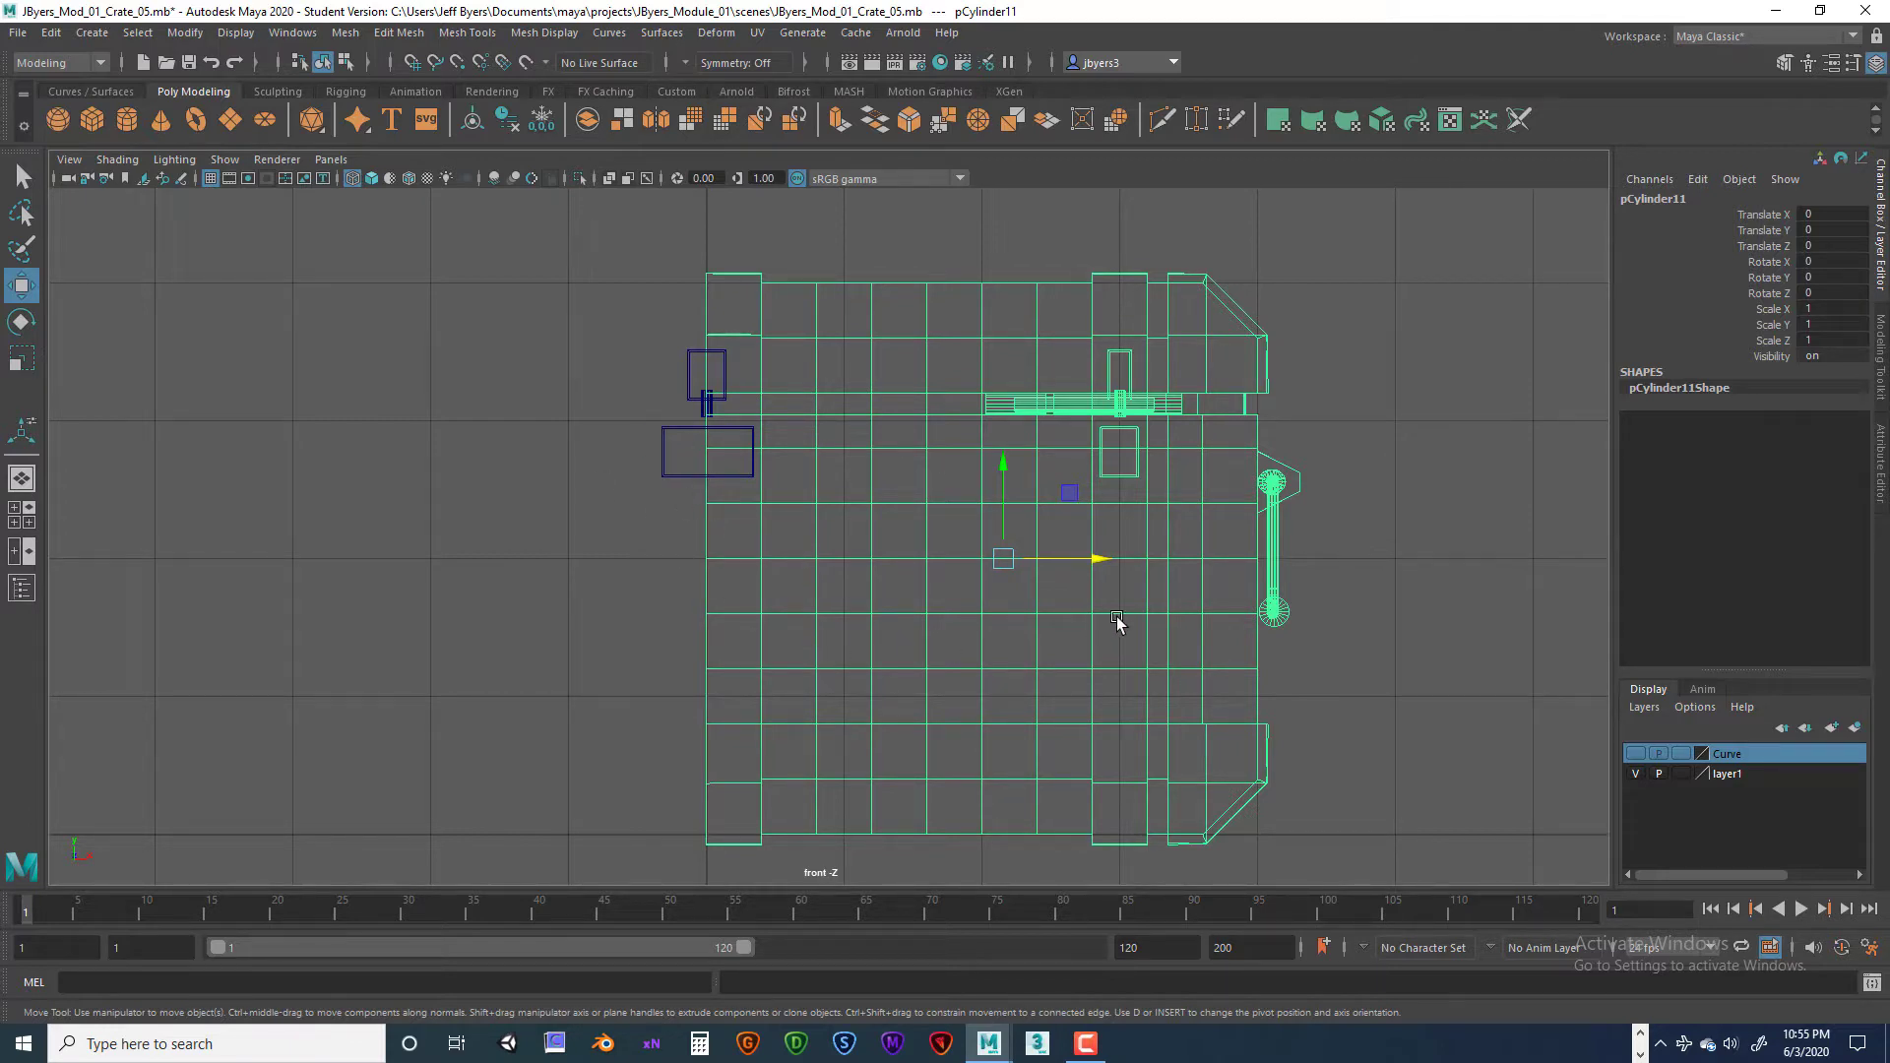
pyautogui.press('d')
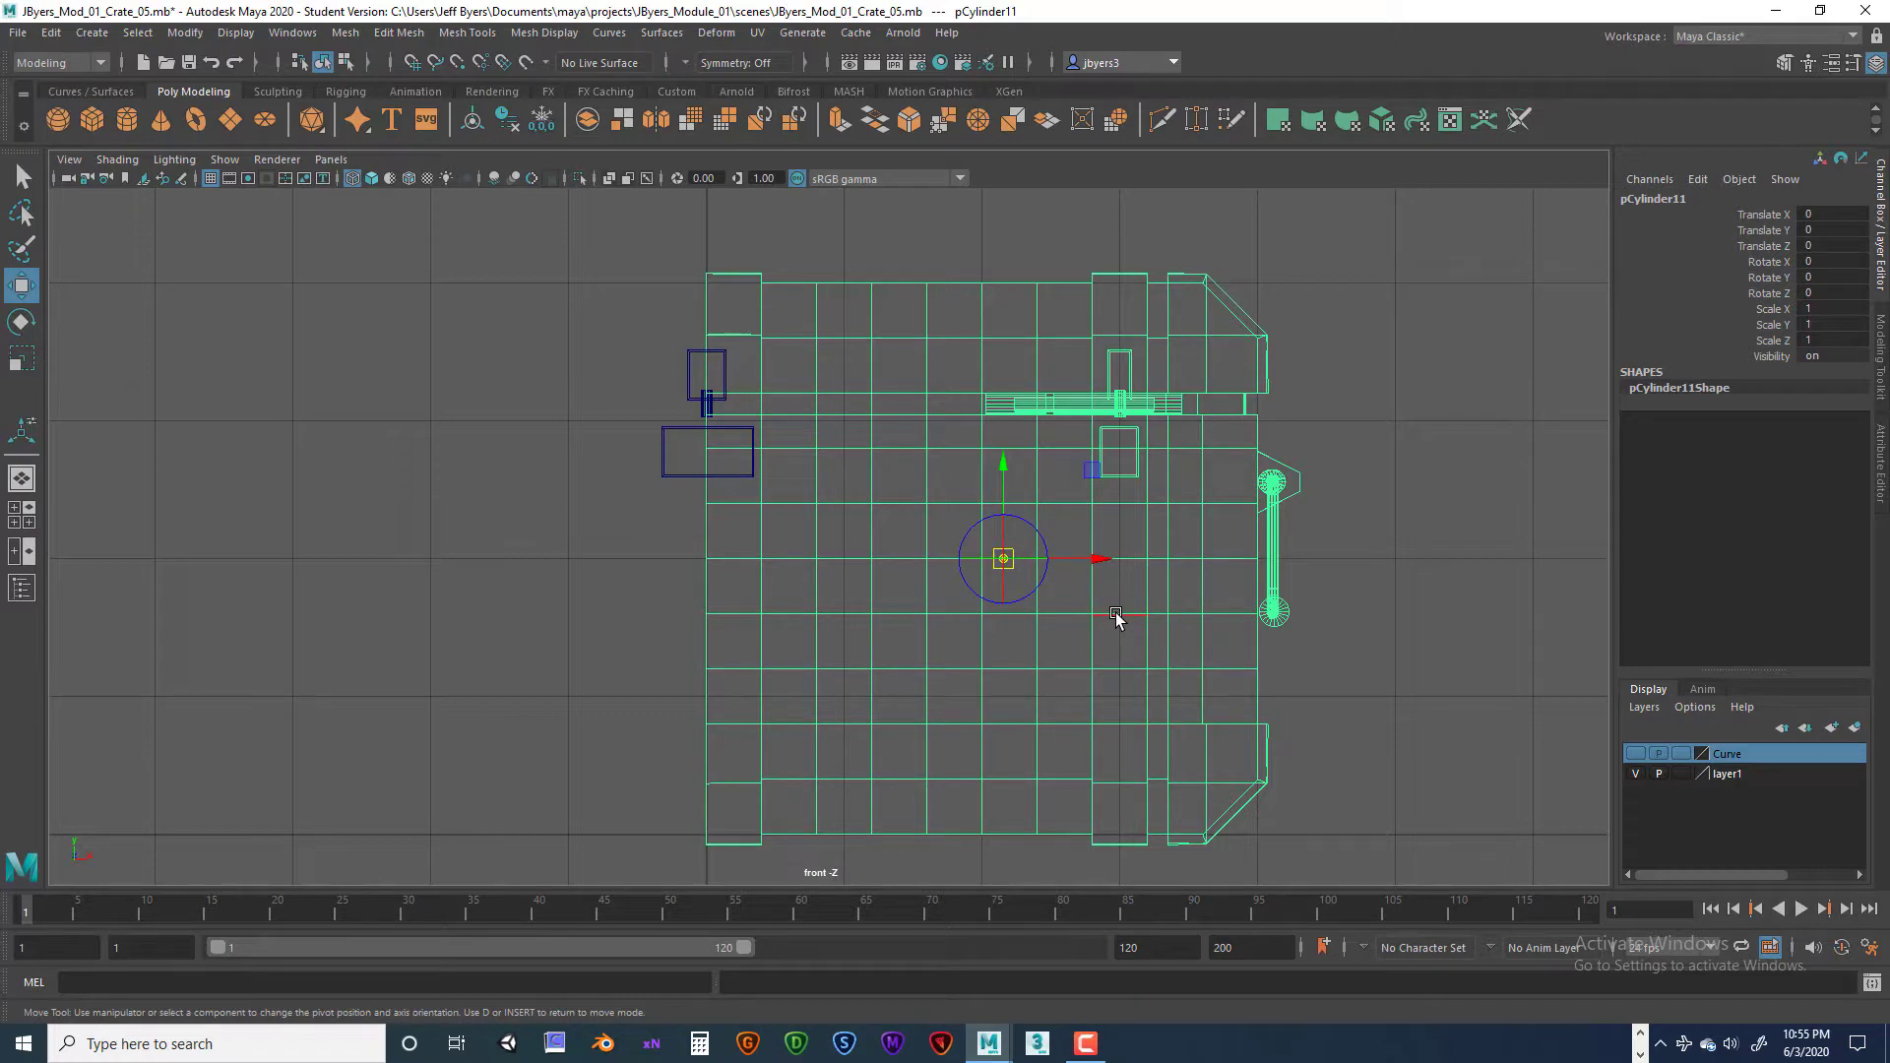
pyautogui.press('v')
pyautogui.moveTo(1099, 561); pyautogui.dragTo(697, 561)
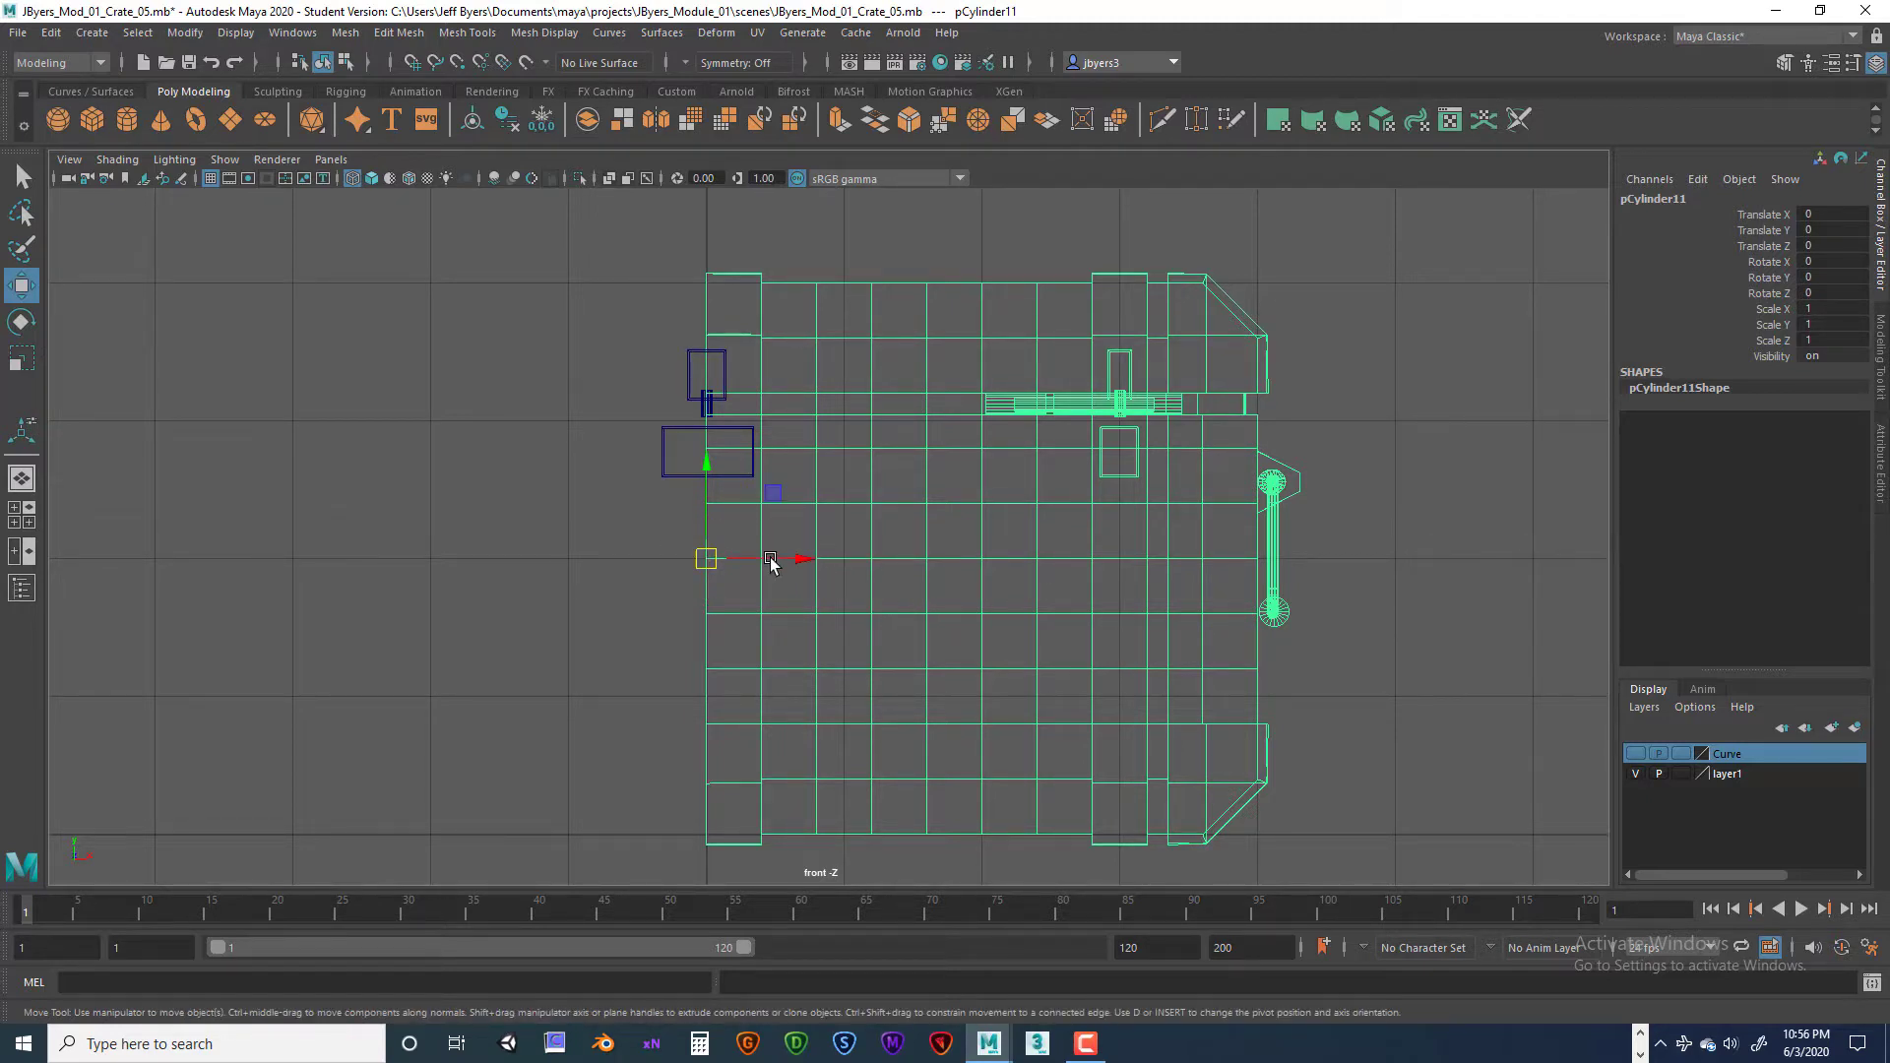
pyautogui.press('d')
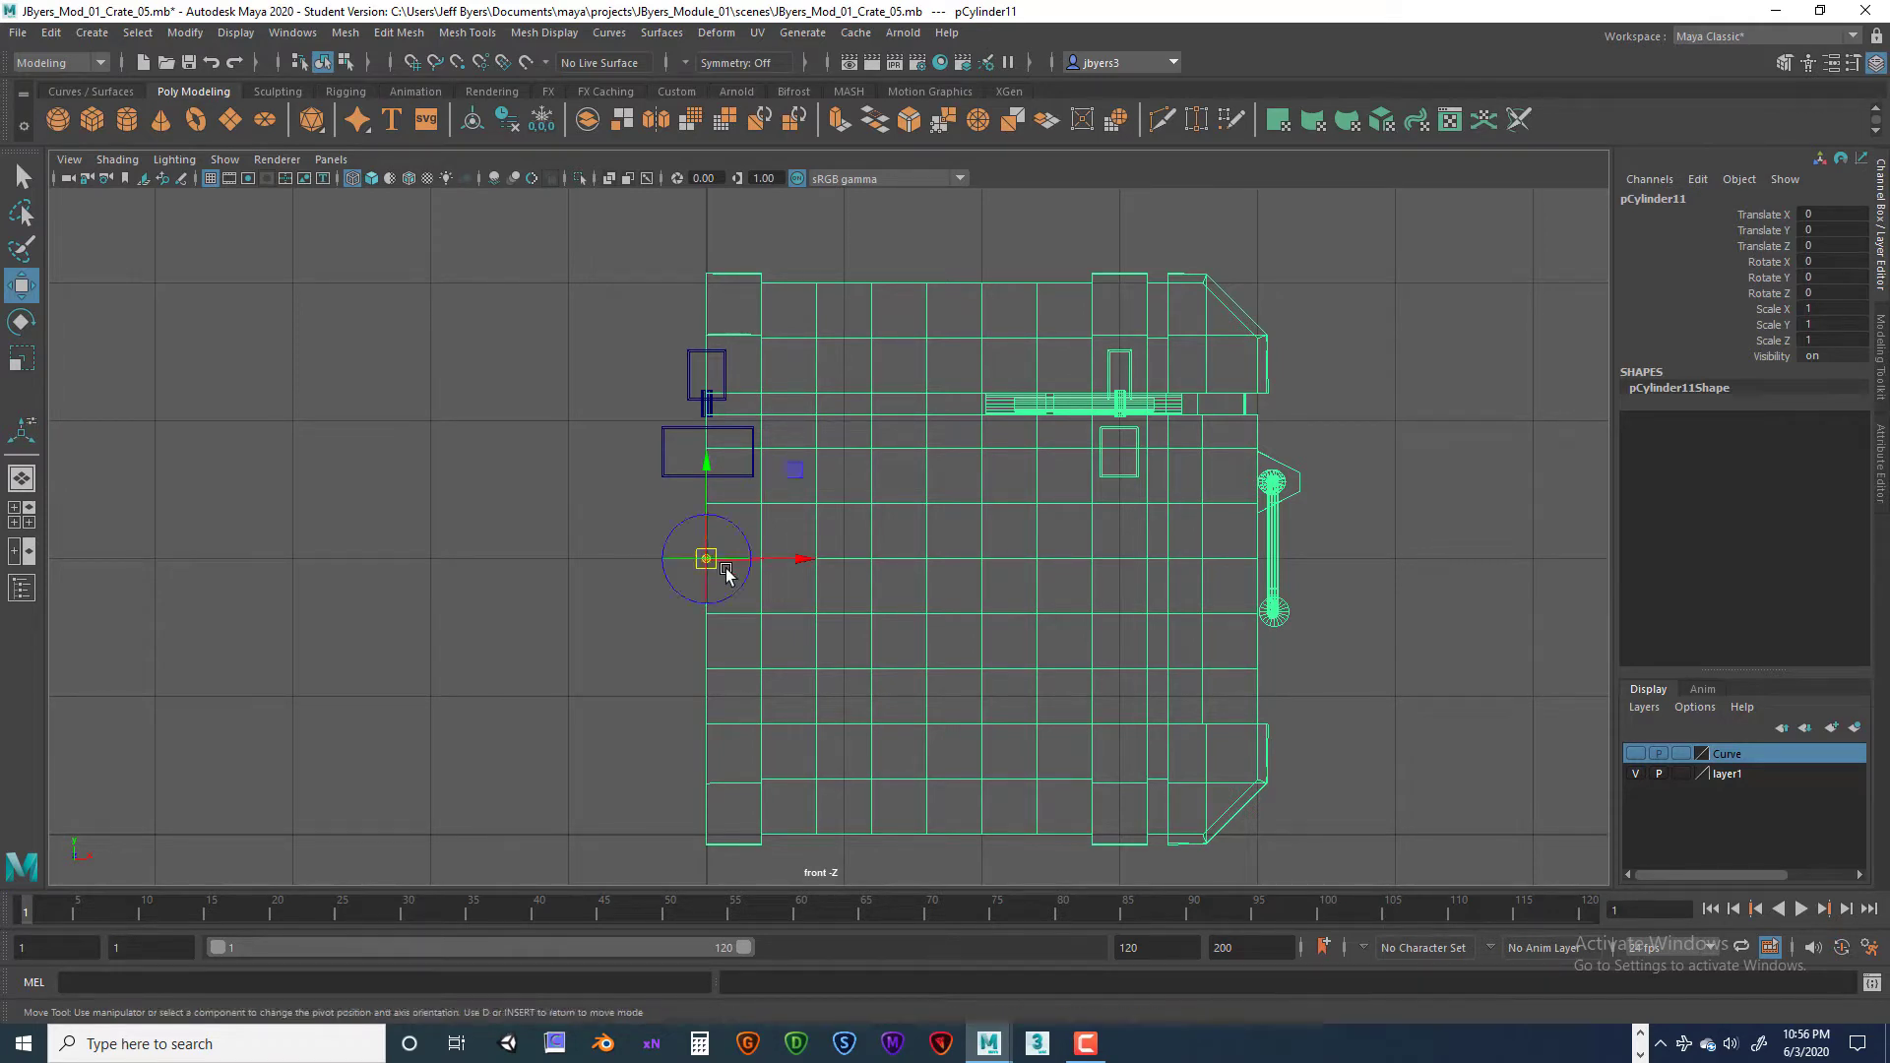
pyautogui.press('v')
pyautogui.moveTo(802, 561); pyautogui.dragTo(670, 563)
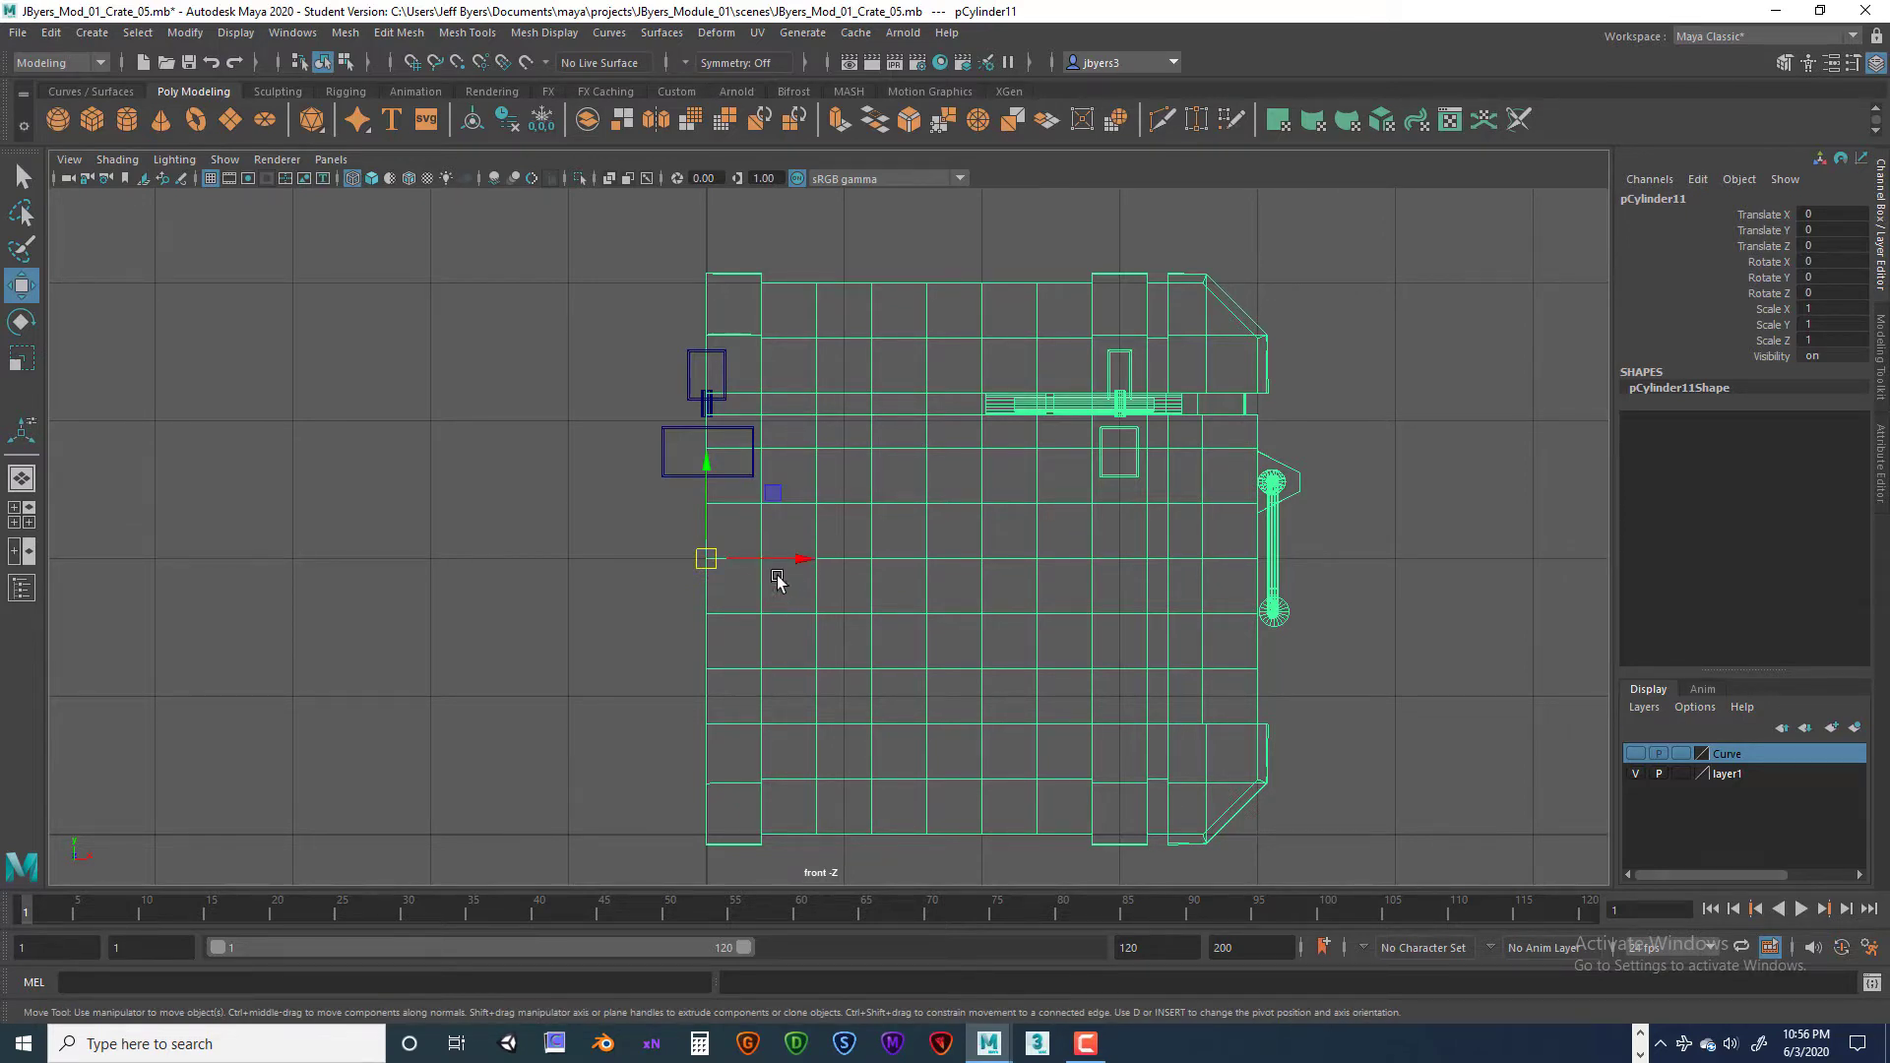
# Step: Mirror the crate half across the world X axis in the negative direction, combining with the original and merging border vertices with automatic threshold
pyautogui.scroll(-4, 1319, 591)
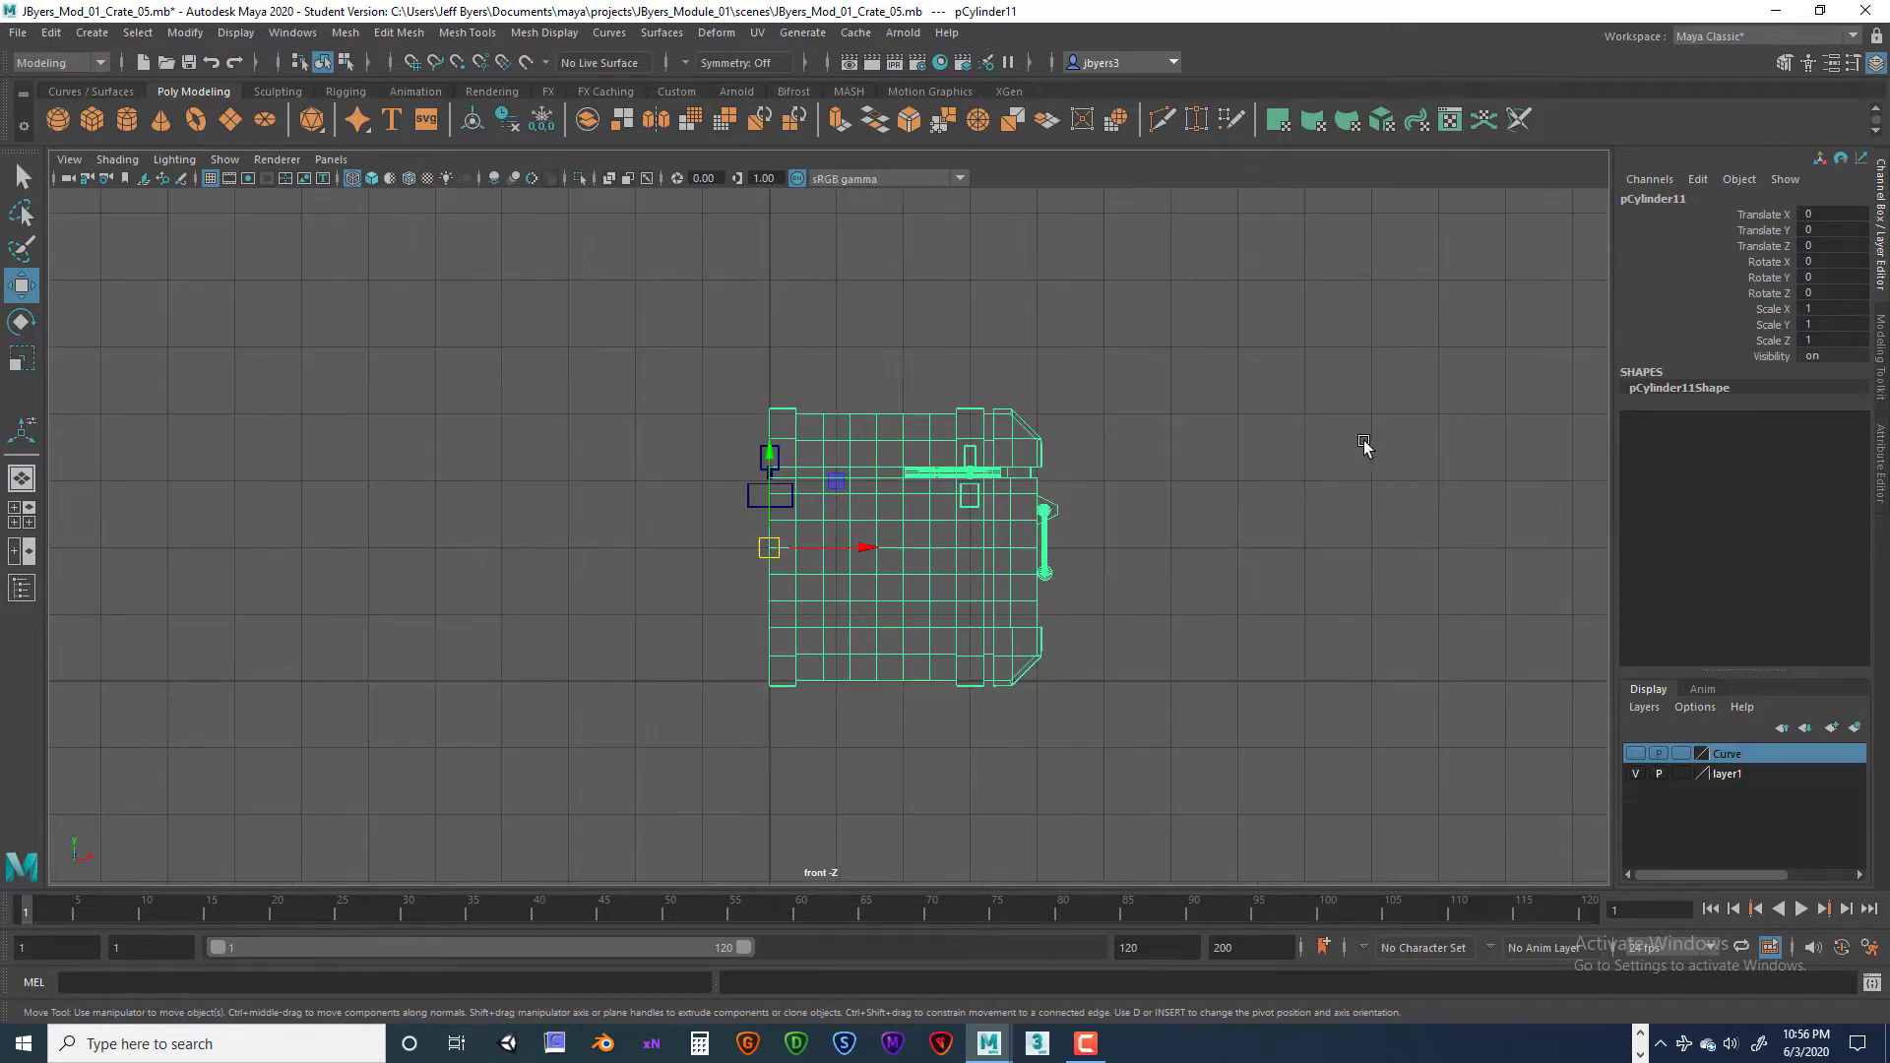
pyautogui.press('space')
pyautogui.press('space')
pyautogui.scroll(5, 1078, 596)
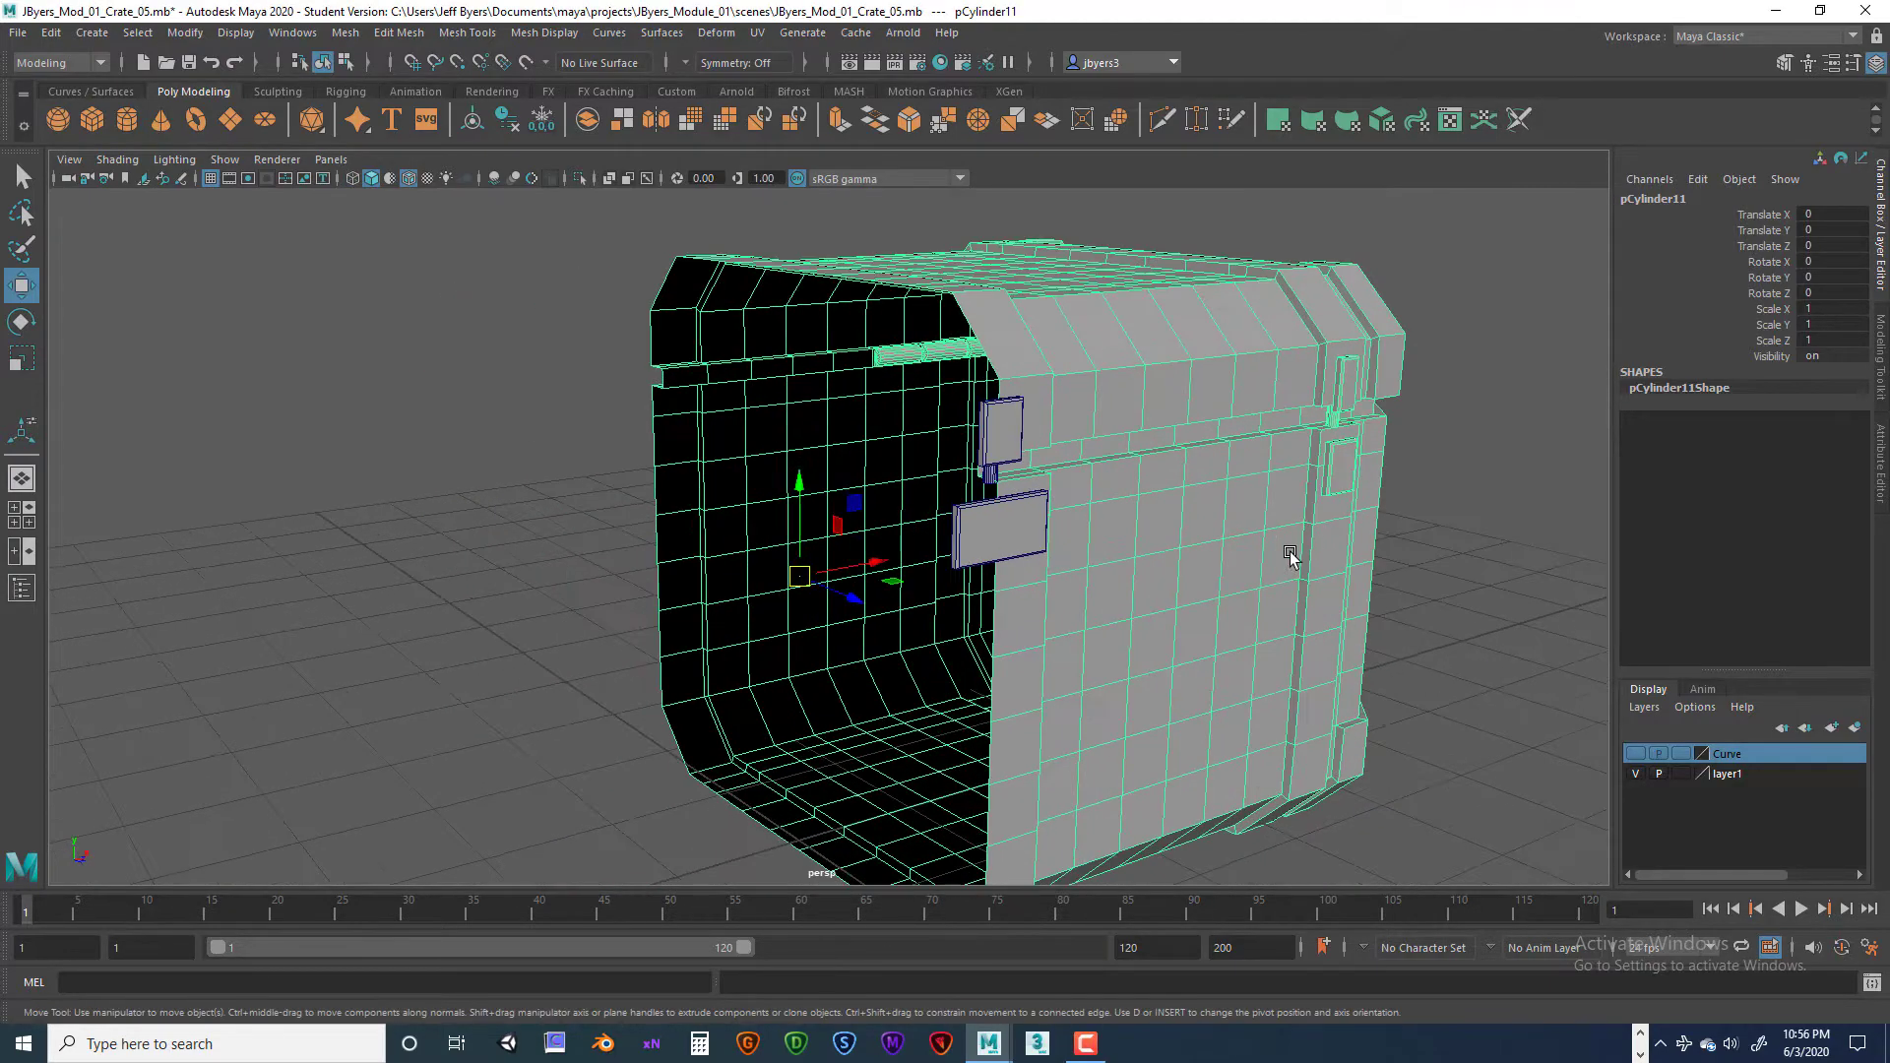
pyautogui.scroll(-4, 1290, 557)
pyautogui.press('space')
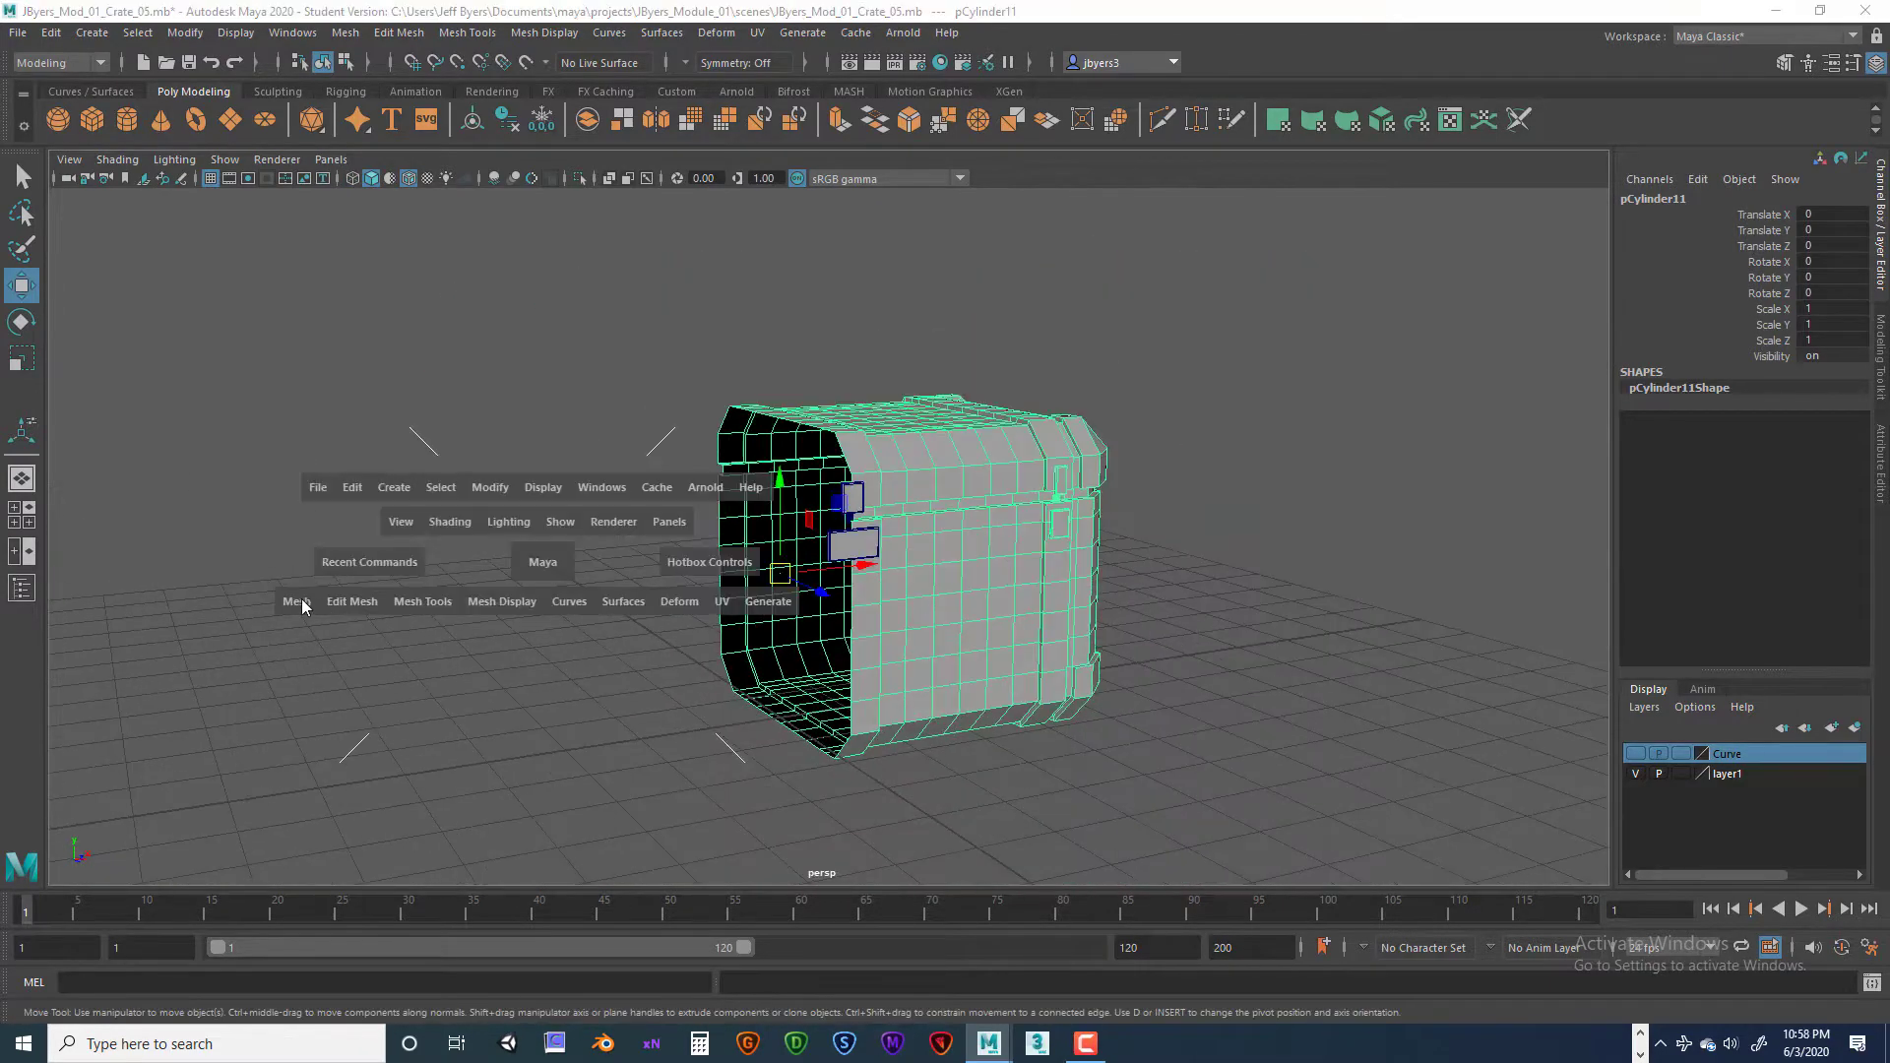
pyautogui.click(296, 602)
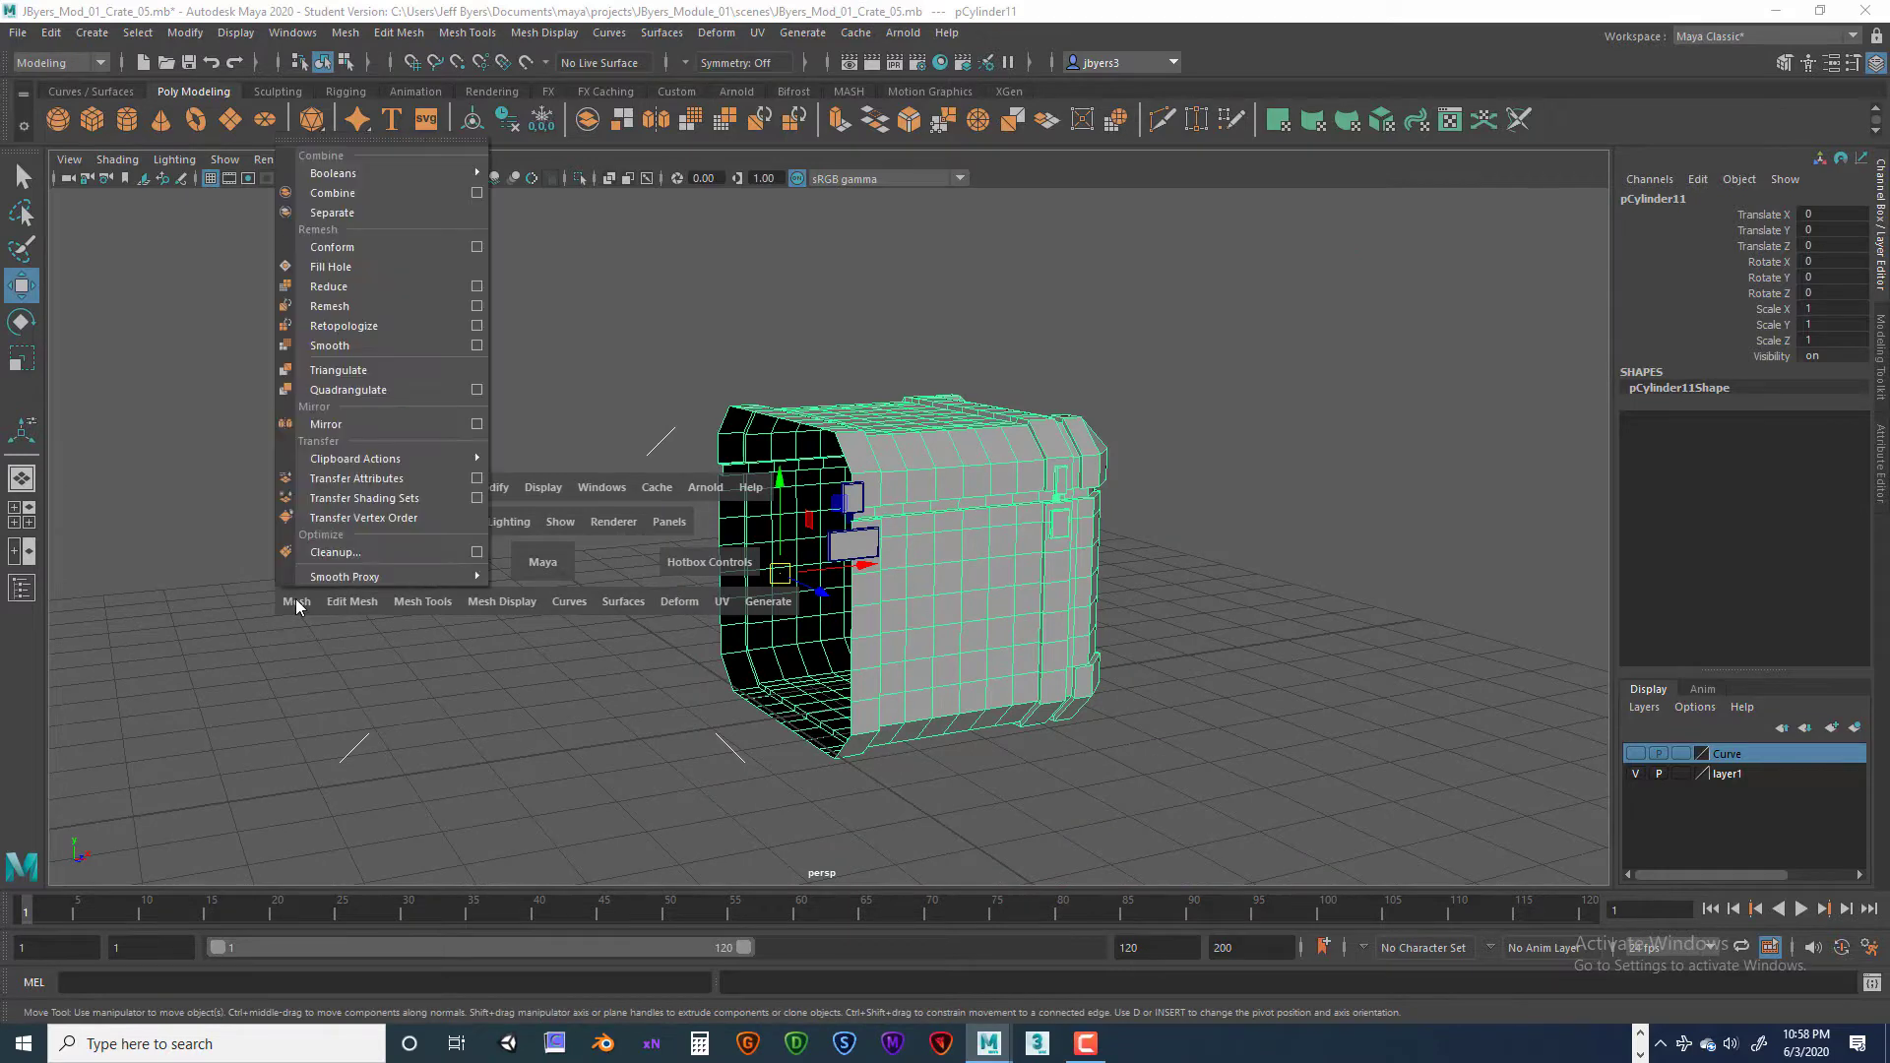
pyautogui.click(473, 423)
pyautogui.moveTo(1290, 227); pyautogui.dragTo(1493, 233)
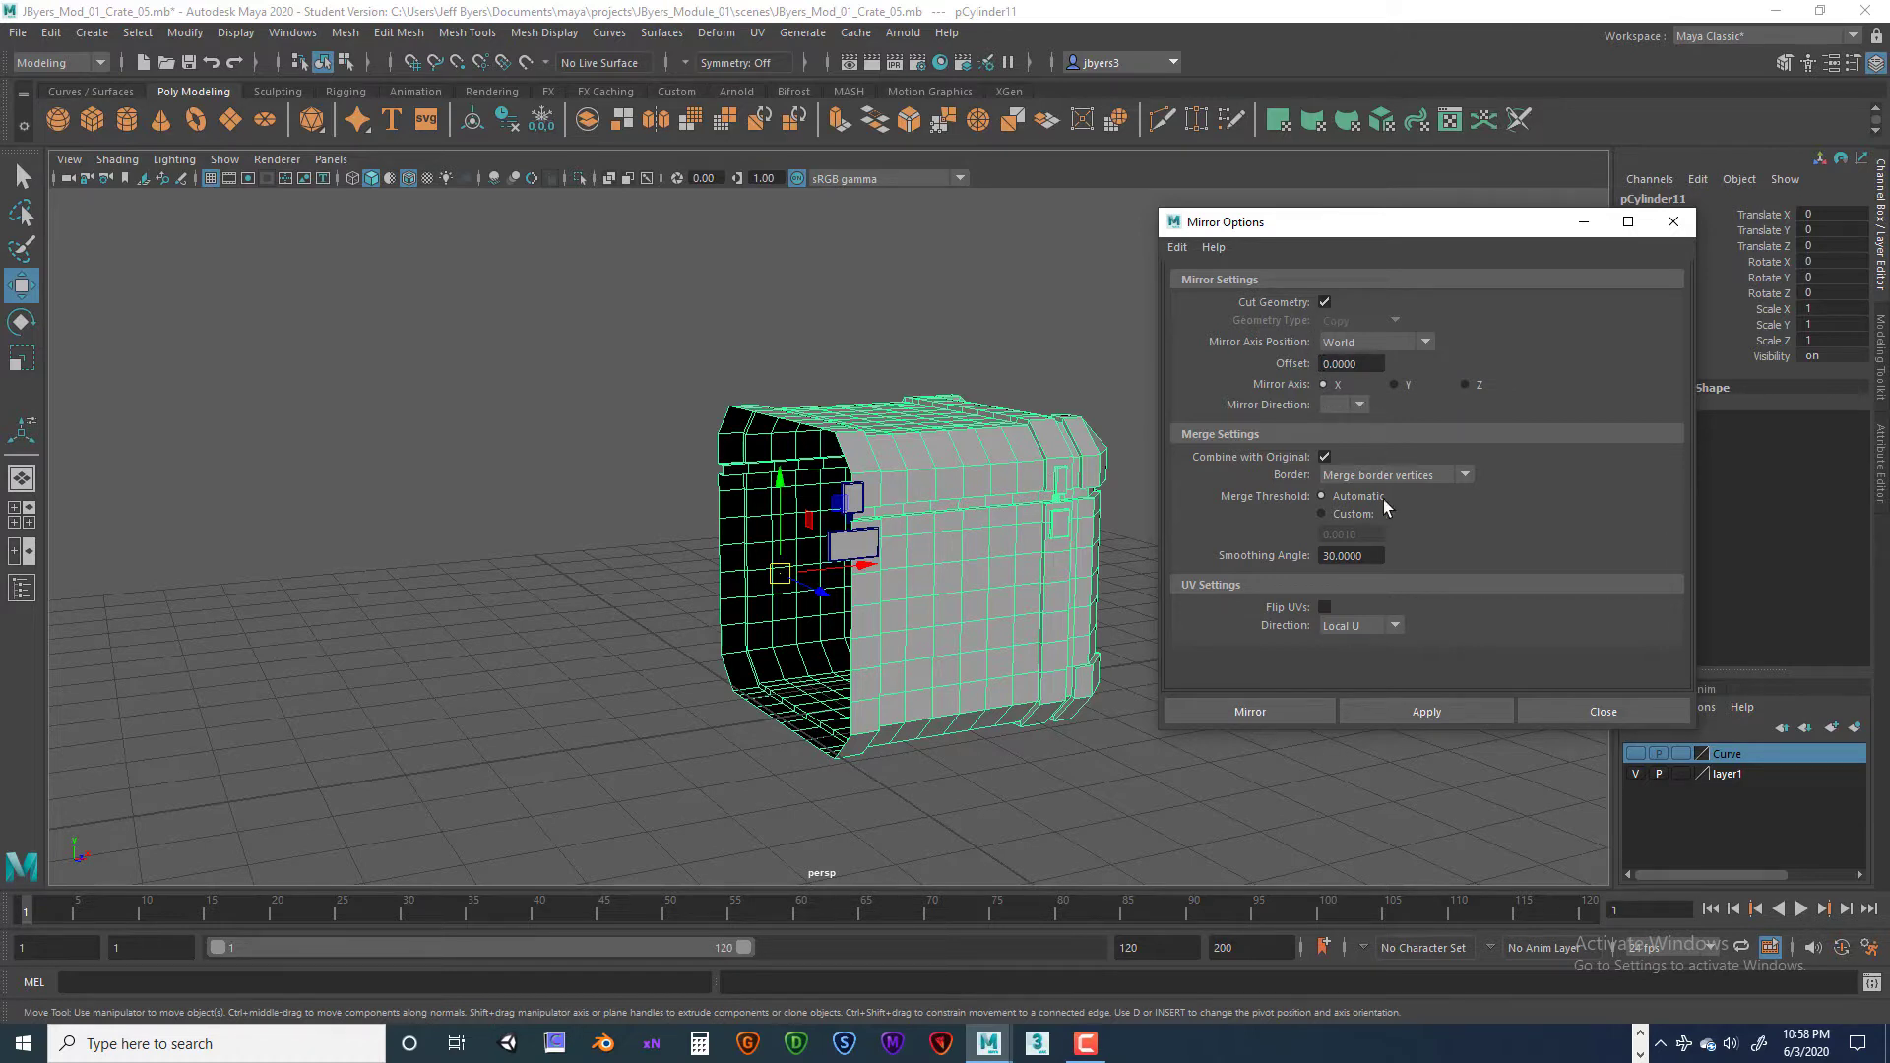
pyautogui.click(1267, 712)
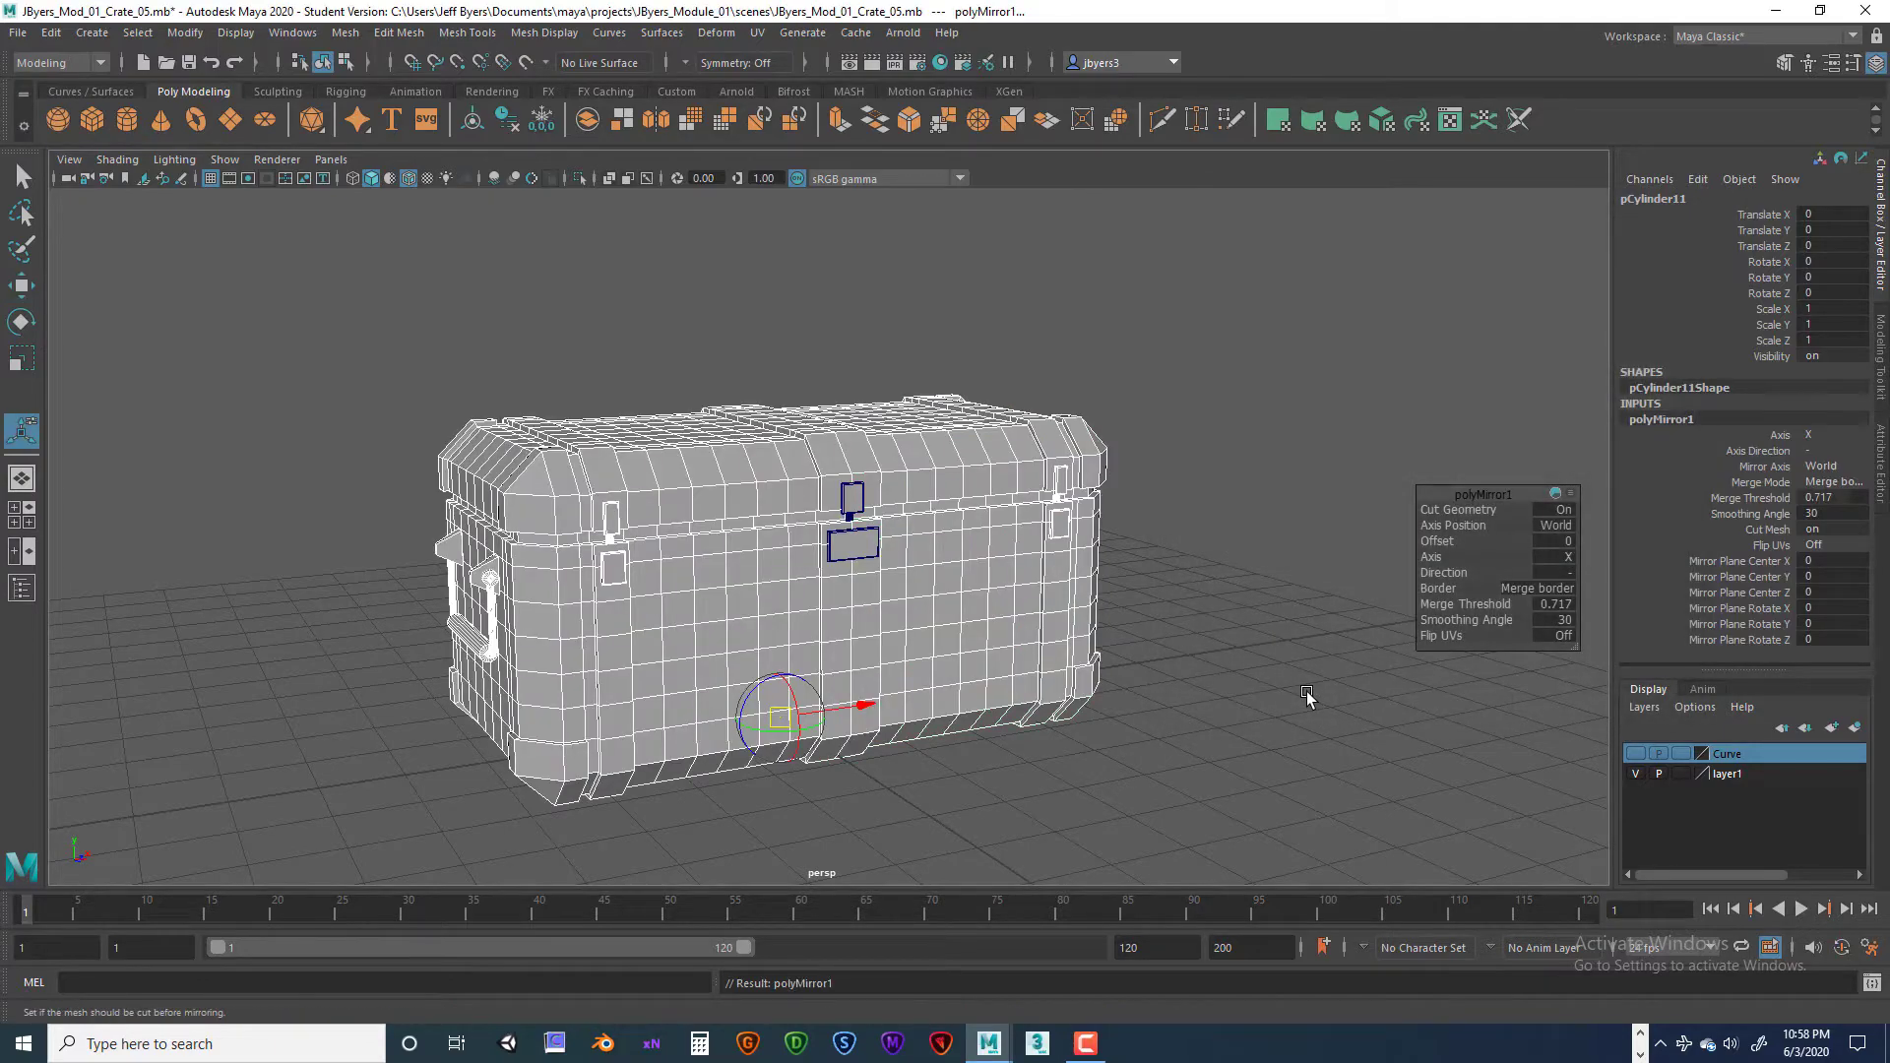
# Step: Examine the mirrored crate and its centre seam in the front and perspective views
pyautogui.keyDown('alt'); pyautogui.moveTo(1253, 642); pyautogui.dragTo(1143, 616); pyautogui.keyUp('alt')
pyautogui.scroll(5, 1172, 641)
pyautogui.press('space')
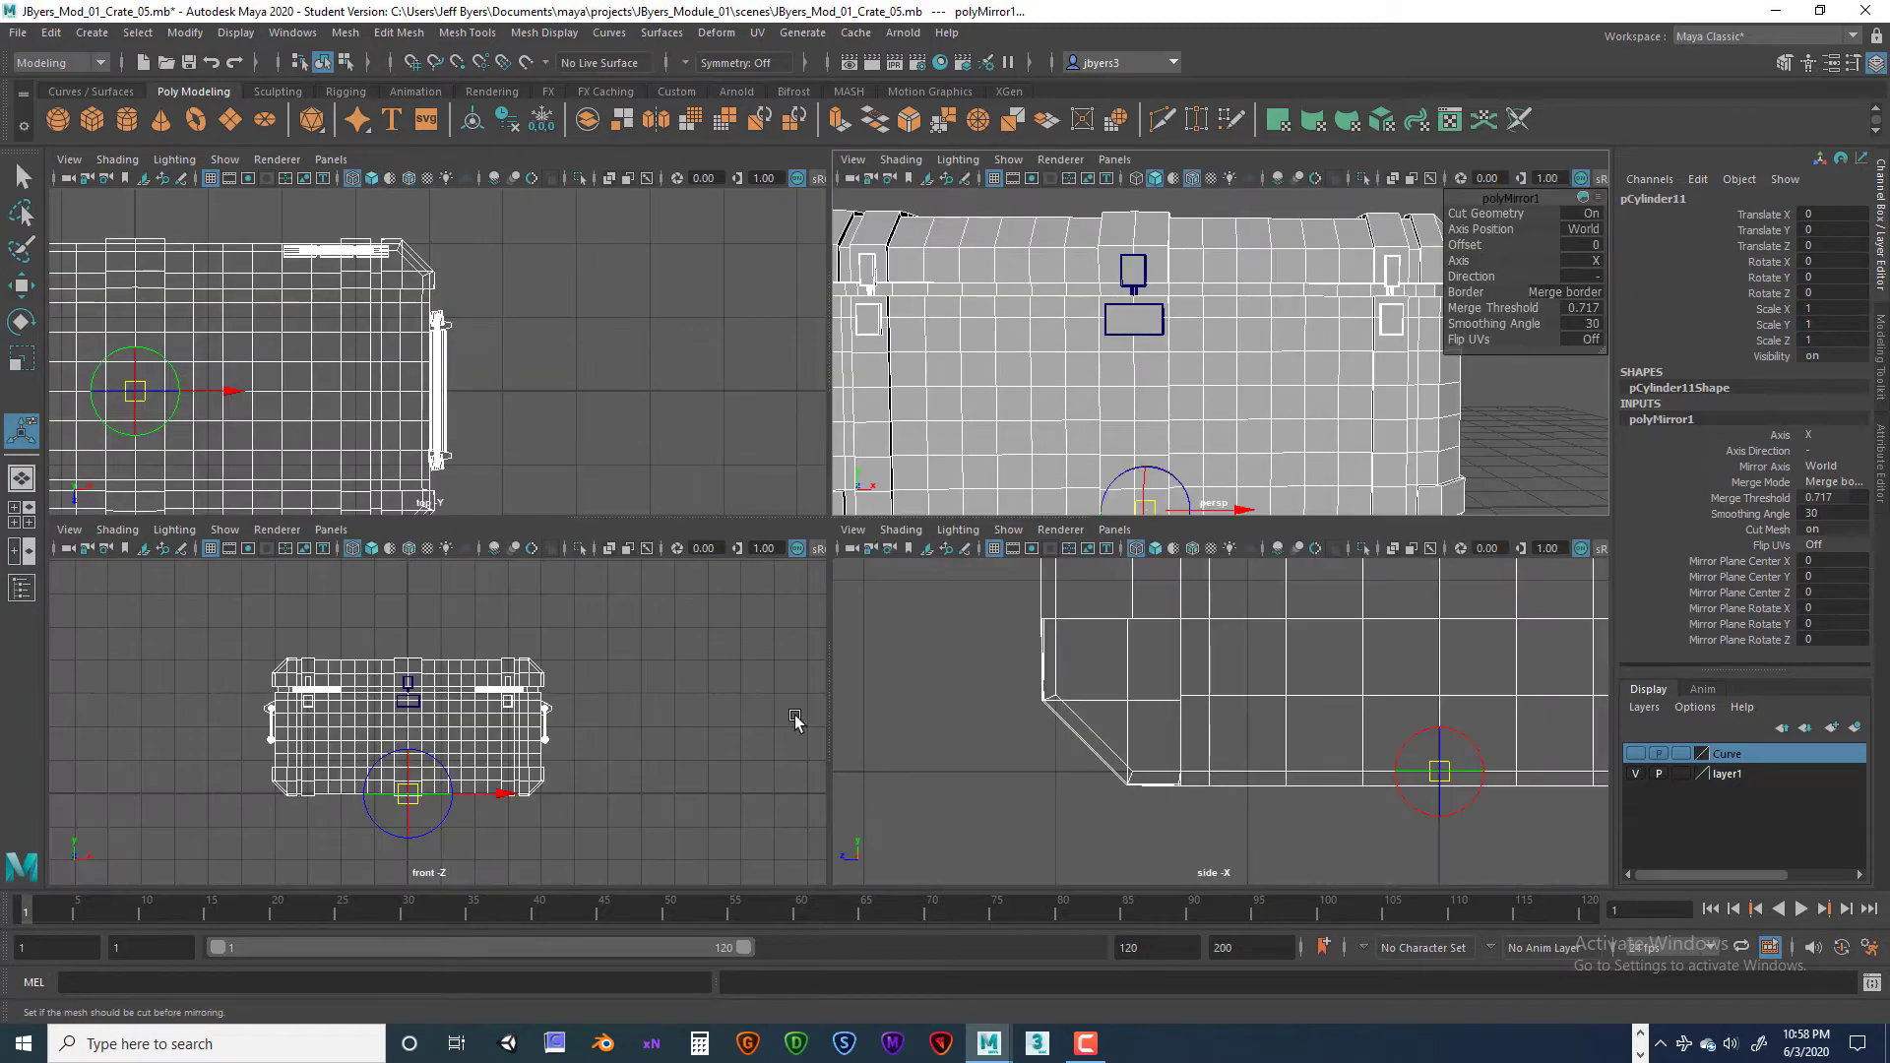
pyautogui.press('space')
pyautogui.scroll(3, 837, 678)
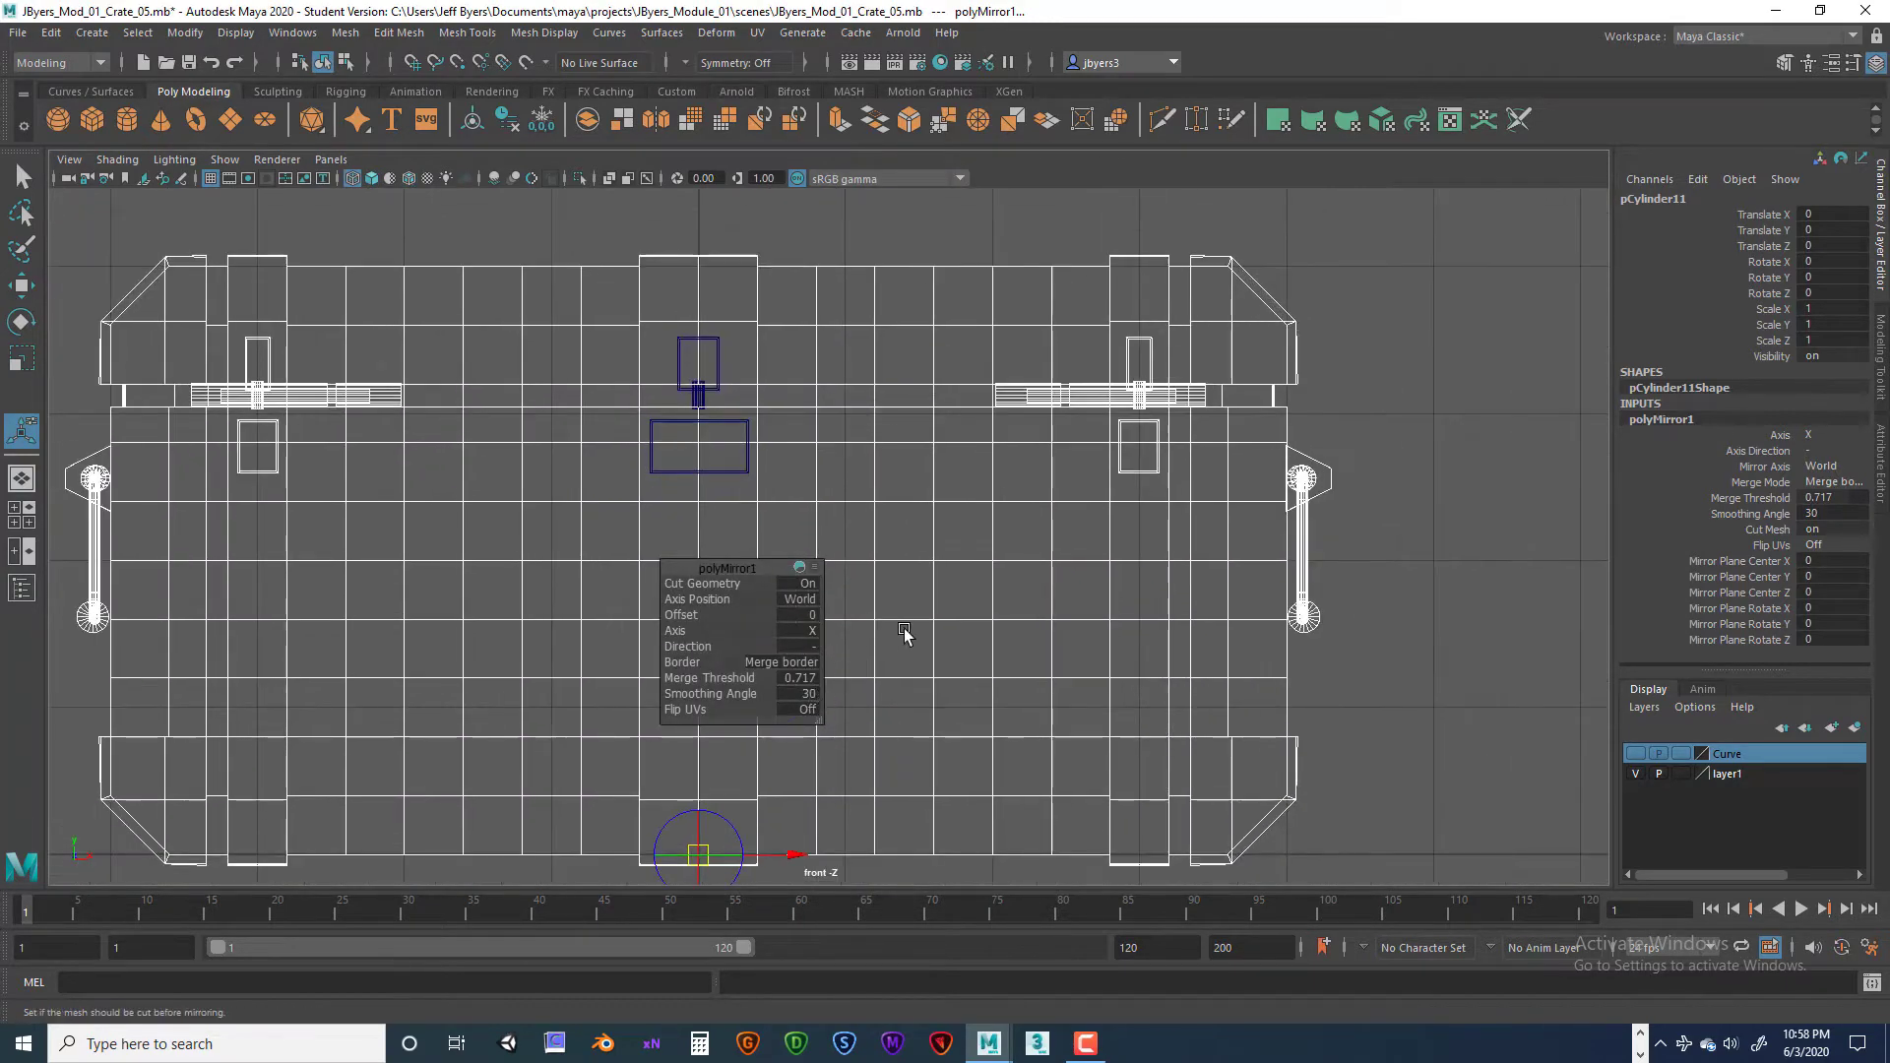
pyautogui.scroll(-4, 916, 633)
pyautogui.scroll(3, 937, 630)
pyautogui.press('space')
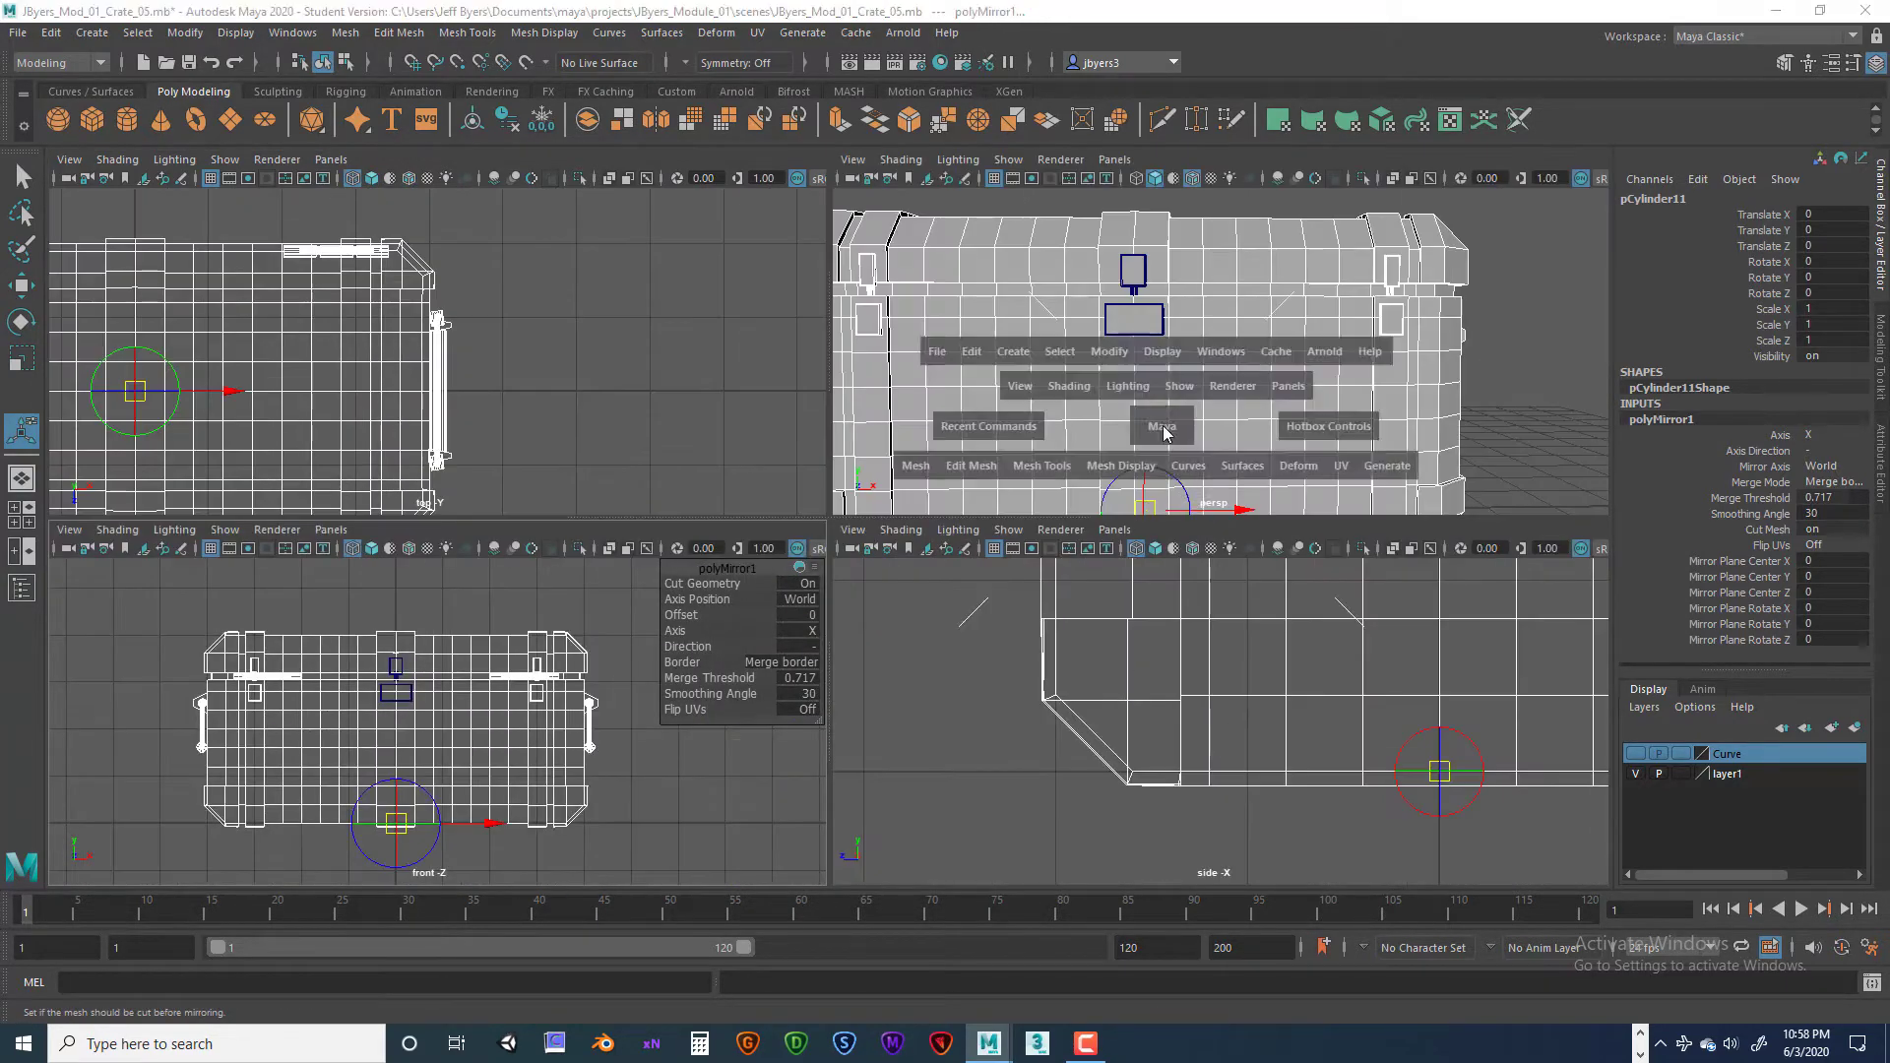
pyautogui.press('space')
pyautogui.moveTo(1051, 528)
pyautogui.keyDown('alt'); pyautogui.mouseDown()
pyautogui.moveTo(1076, 549)
pyautogui.moveTo(1054, 528)
pyautogui.moveTo(1073, 514)
pyautogui.mouseUp(); pyautogui.keyUp('alt')
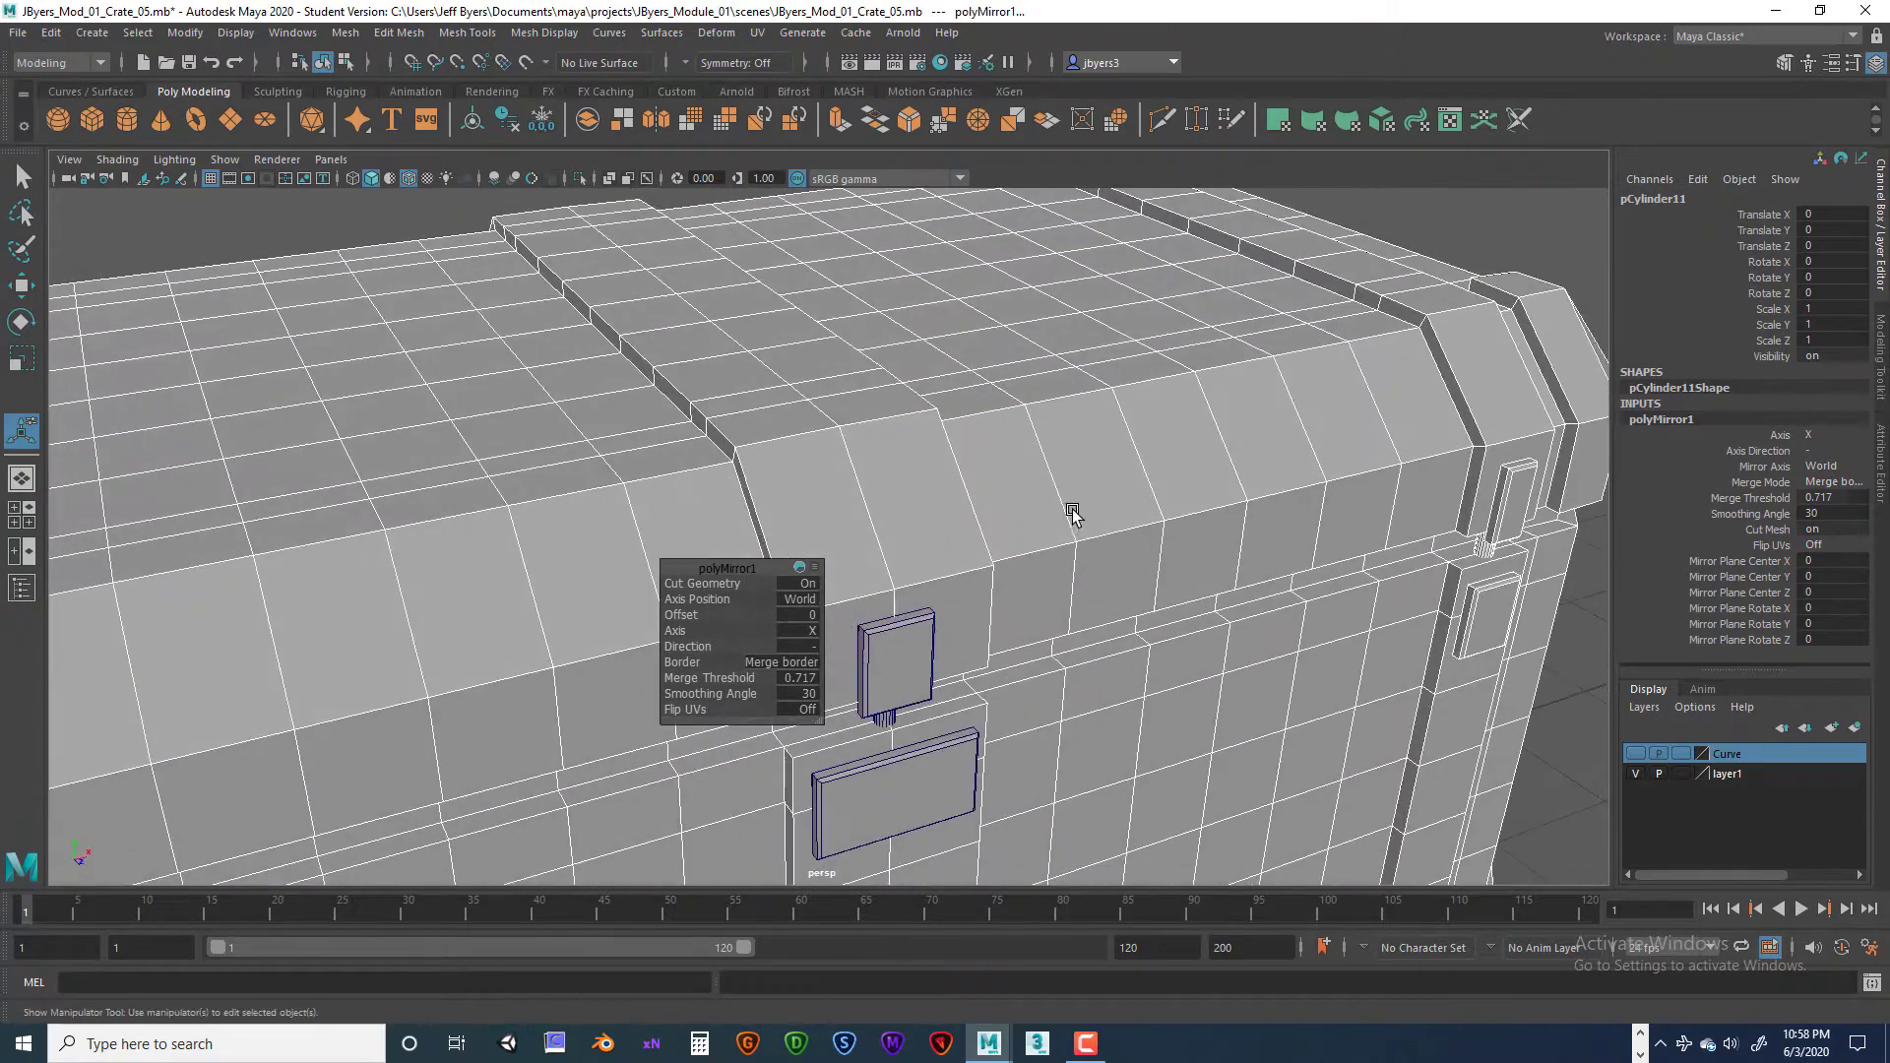
pyautogui.scroll(-5, 1073, 514)
# Step: Switch the crate mesh to vertex selection and select the vertex on the front edge of the lid's raised centre strip
pyautogui.rightClick(1076, 500)
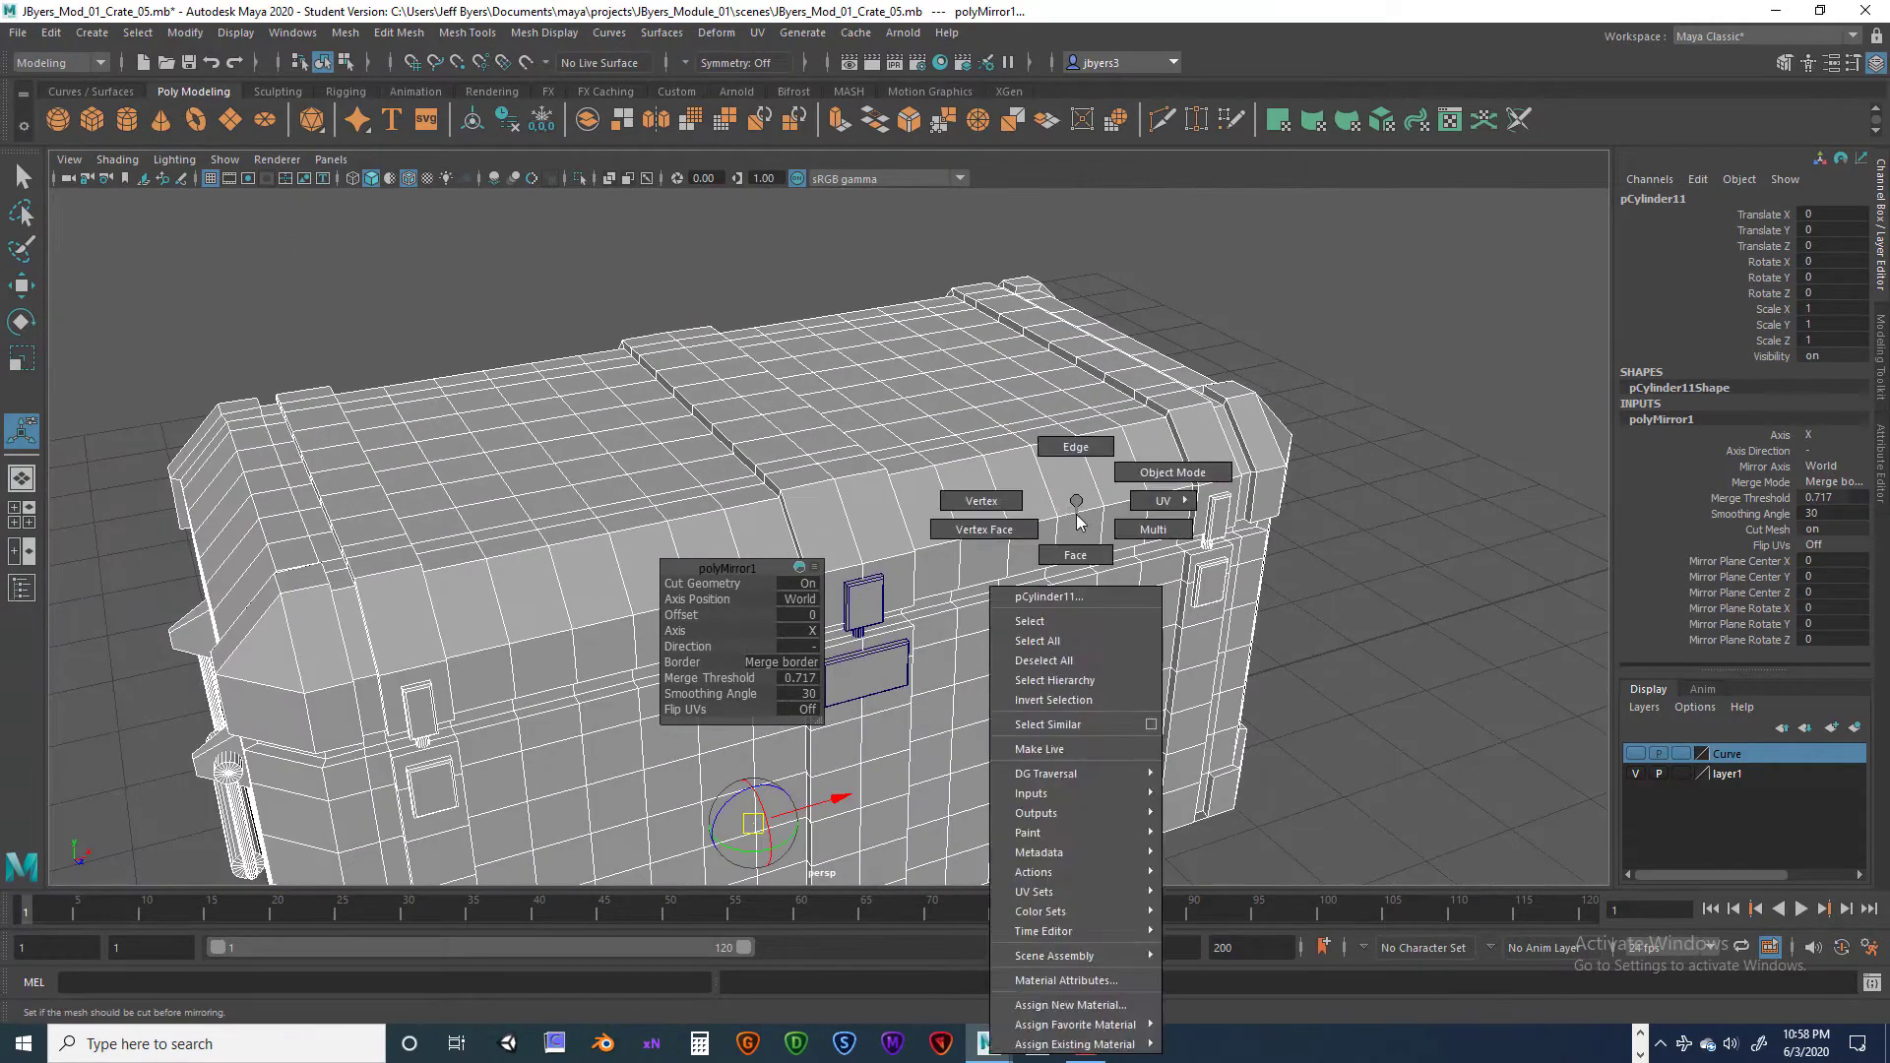
pyautogui.click(1048, 620)
pyautogui.click(1339, 392)
pyautogui.scroll(7, 1017, 498)
pyautogui.keyDown('alt'); pyautogui.moveTo(965, 448); pyautogui.dragTo(951, 513, button='middle'); pyautogui.keyUp('alt')
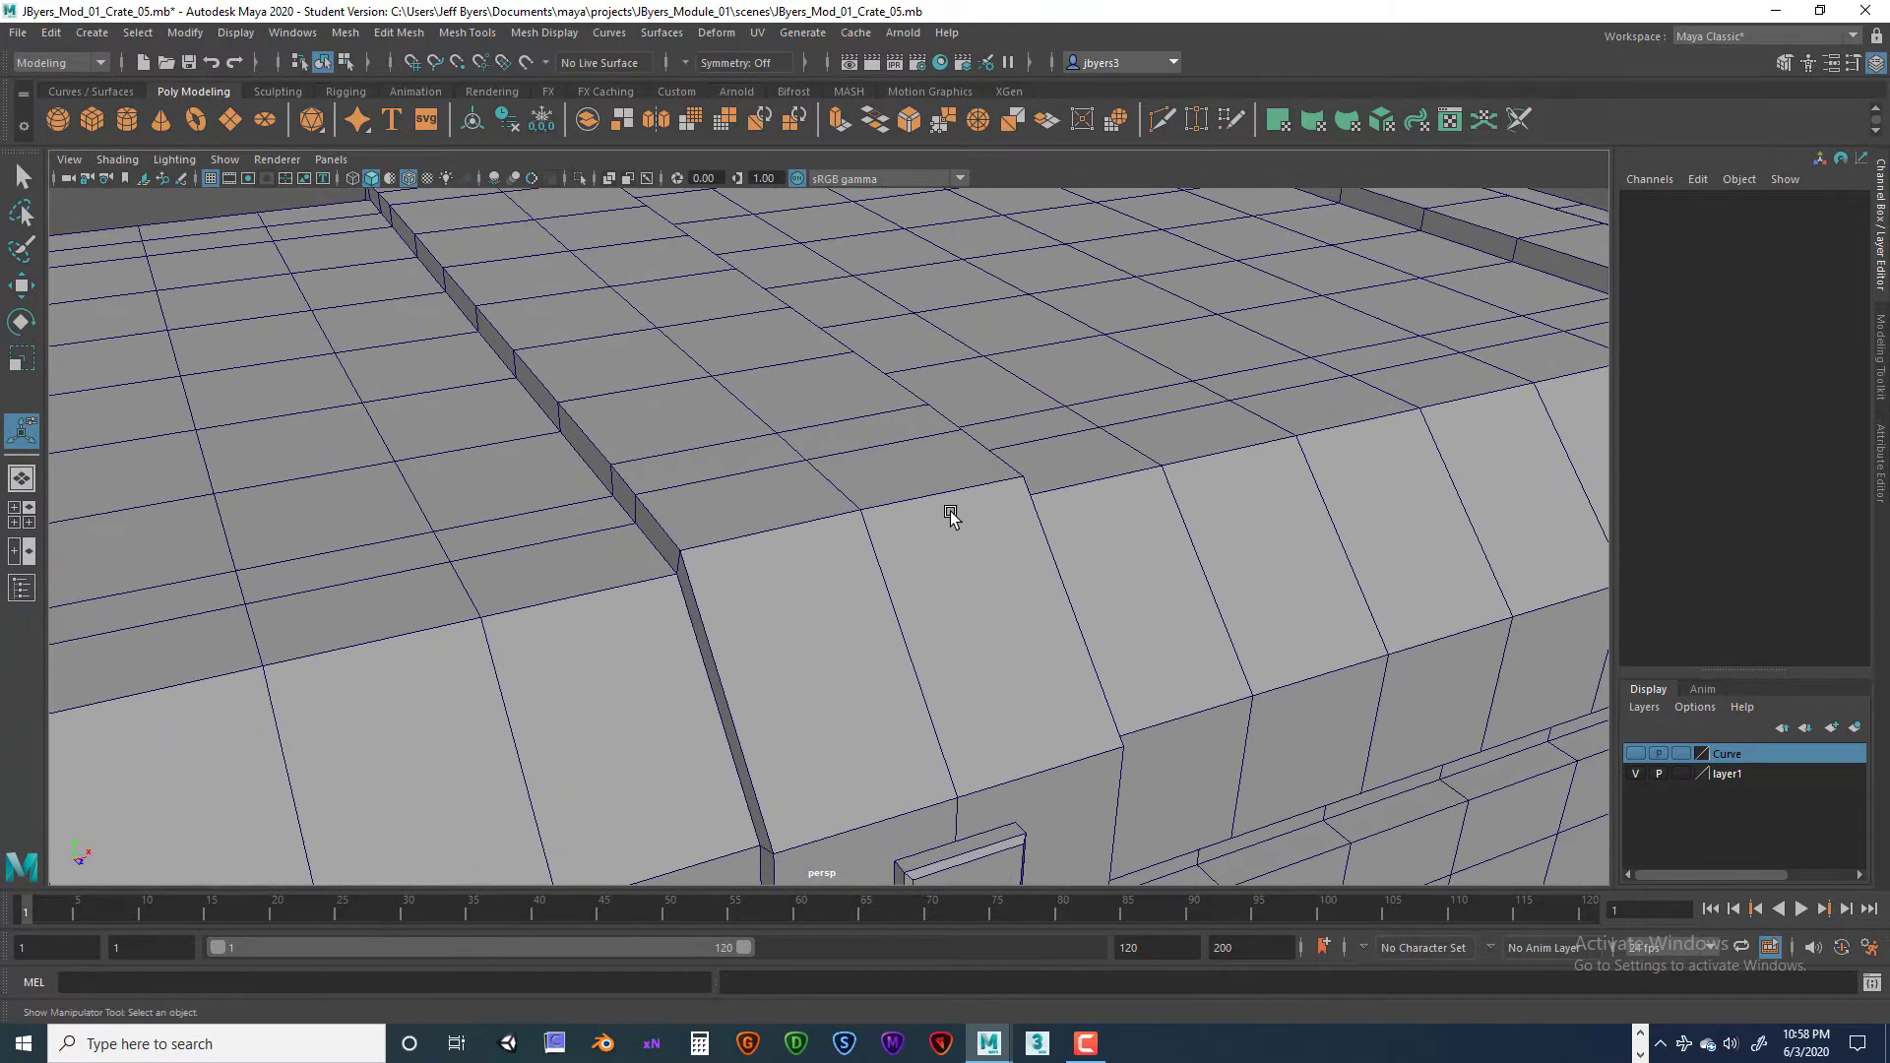
pyautogui.moveTo(935, 501); pyautogui.dragTo(860, 510, button='right')
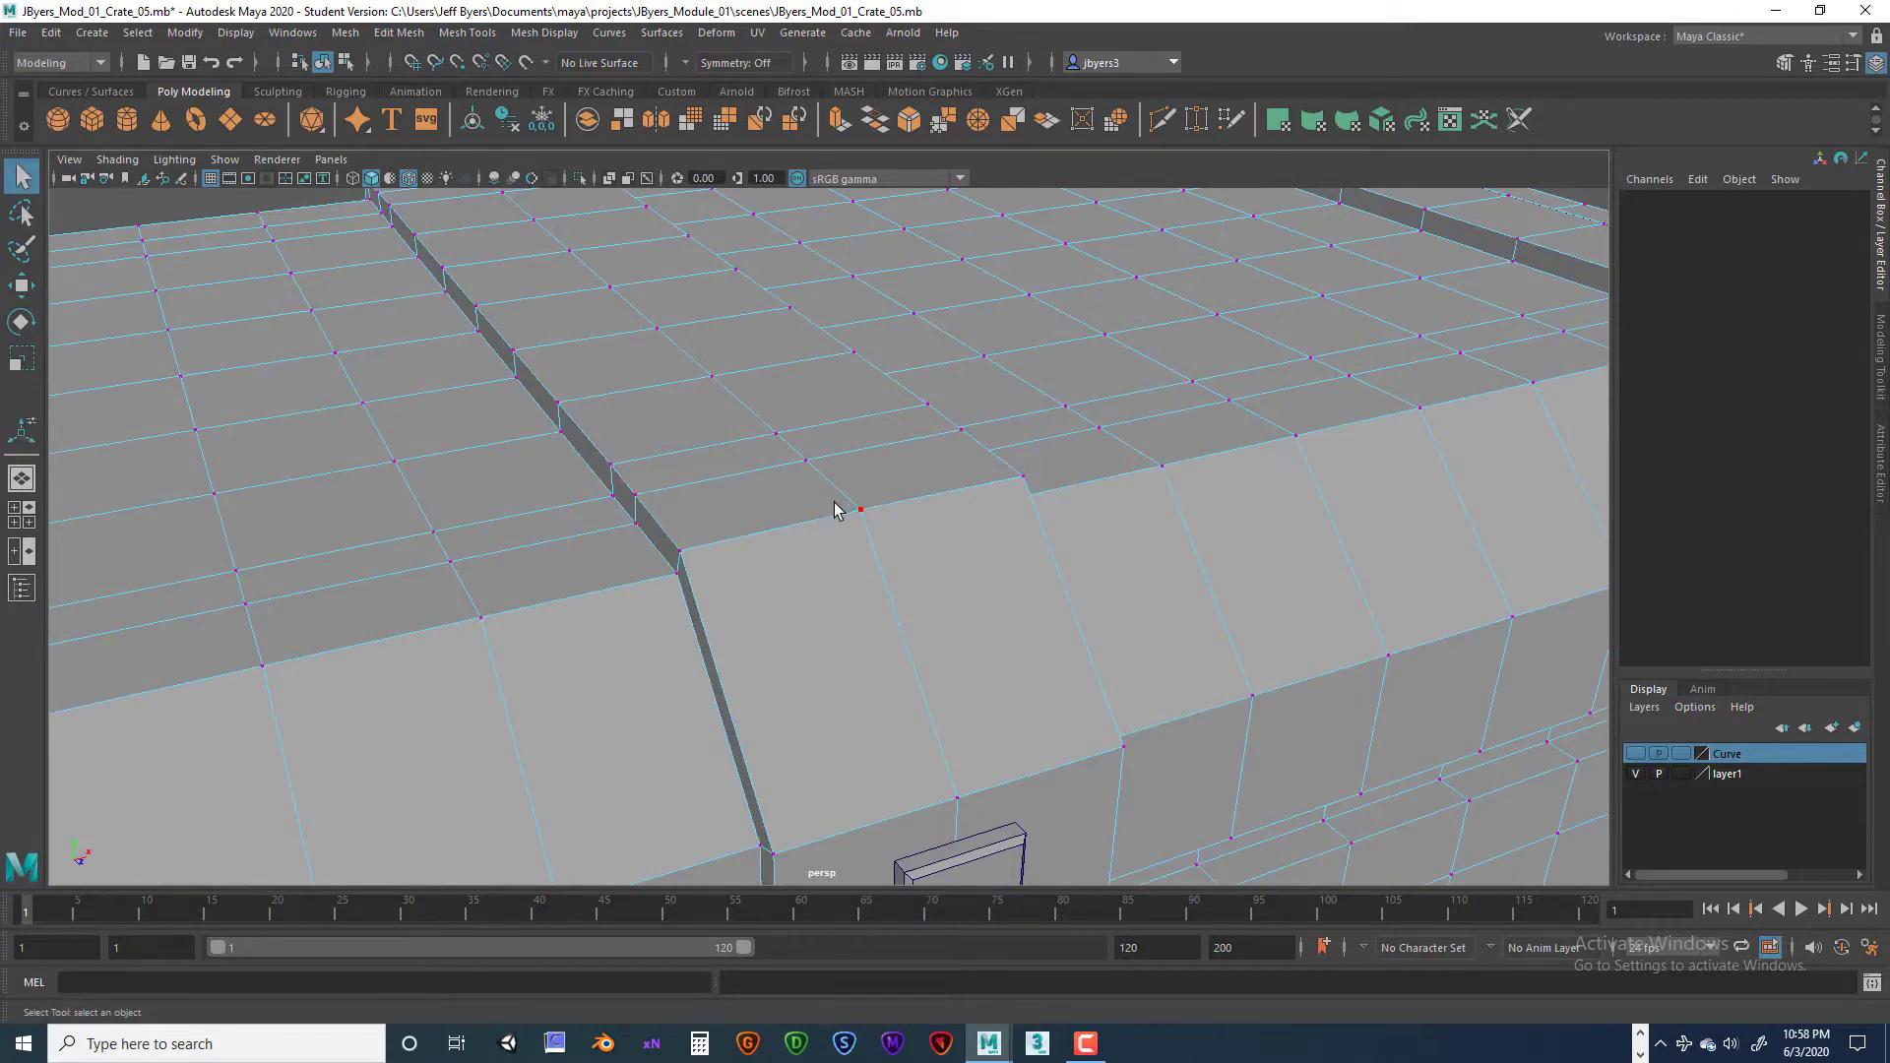
pyautogui.click(885, 536)
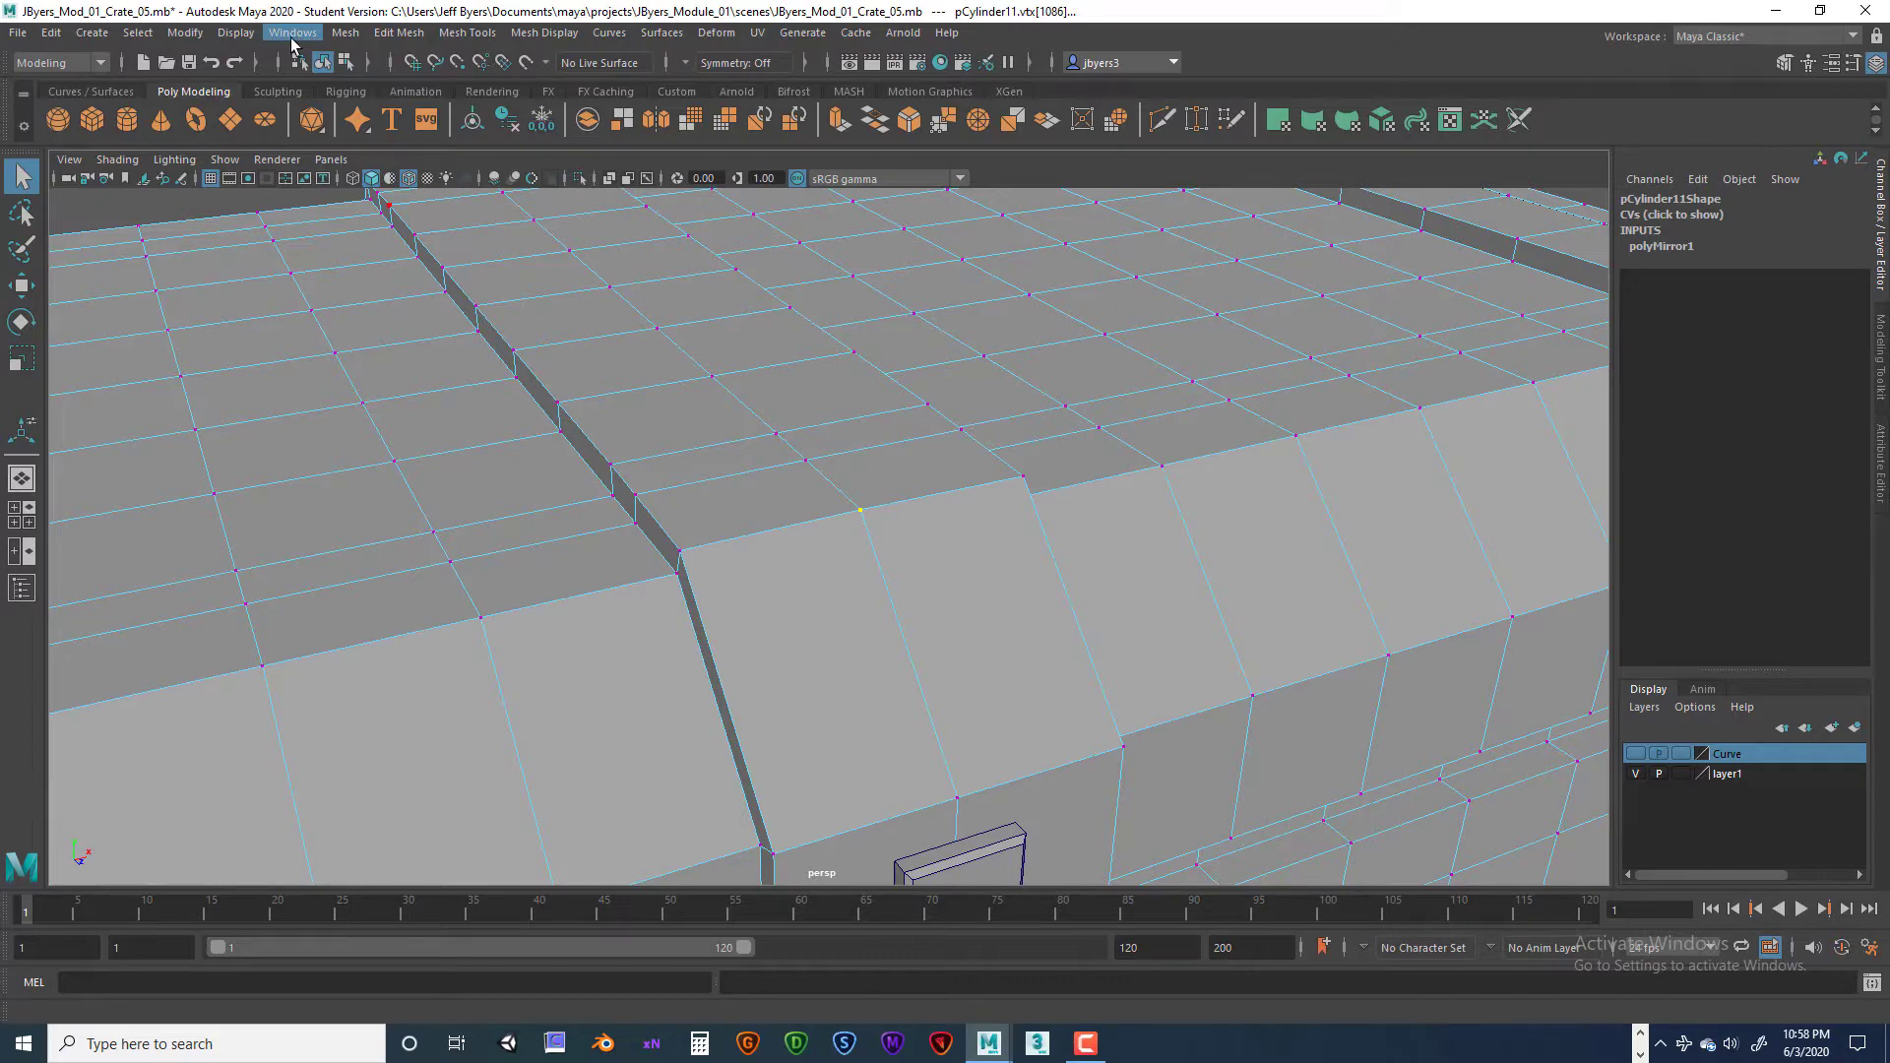
# Step: Turn on the Poly Count heads-up display
pyautogui.click(236, 33)
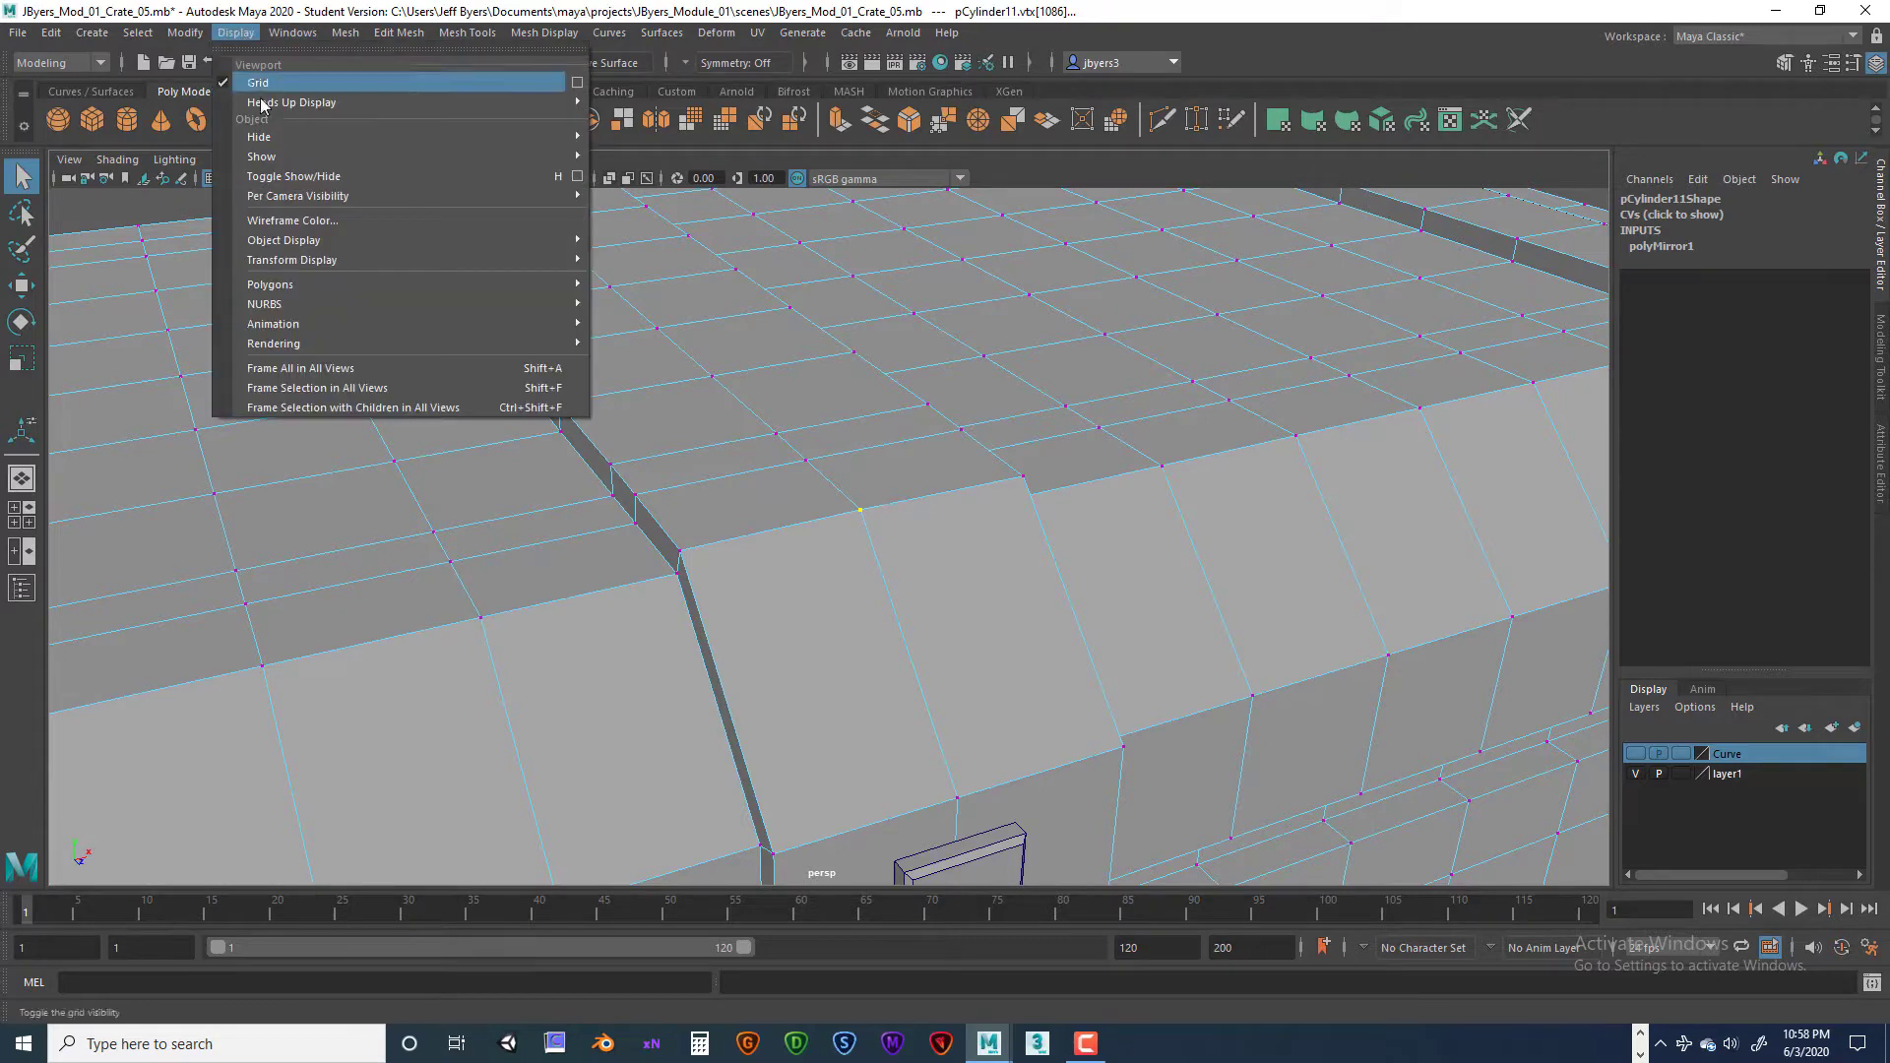
pyautogui.moveTo(295, 102)
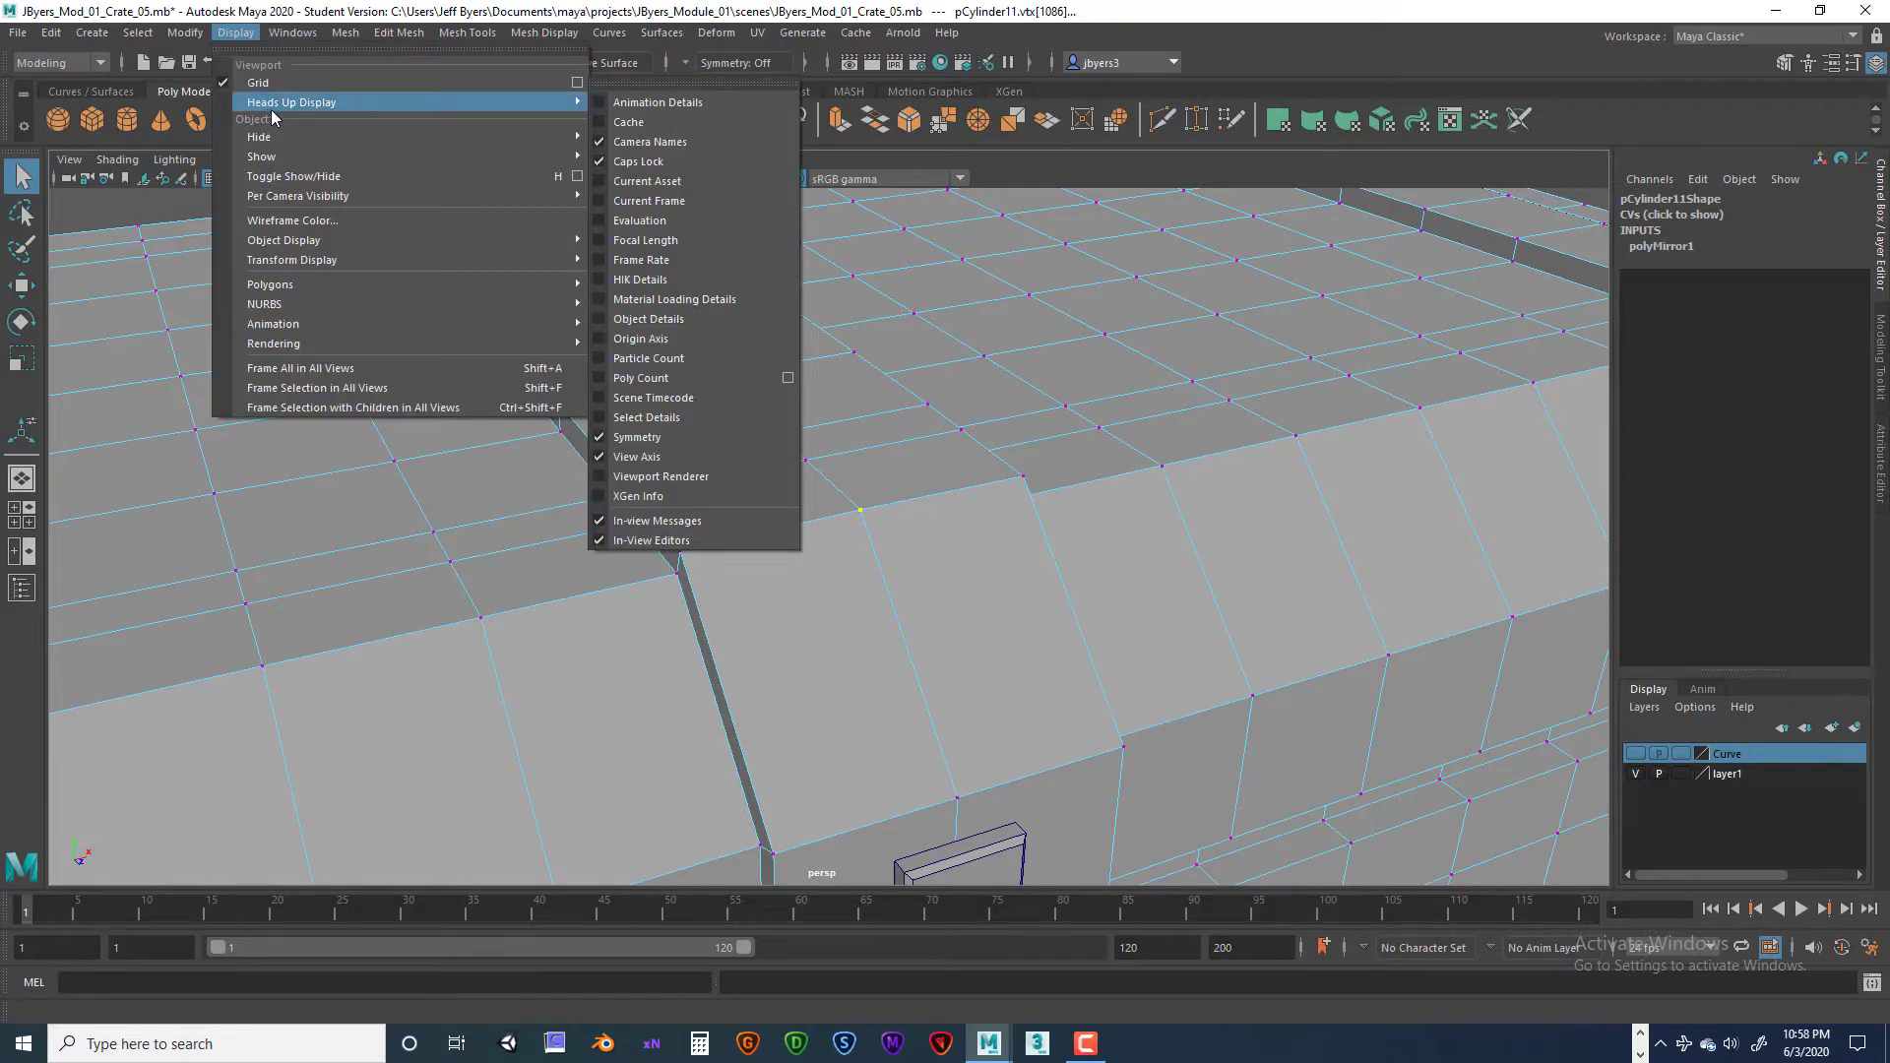
pyautogui.click(665, 379)
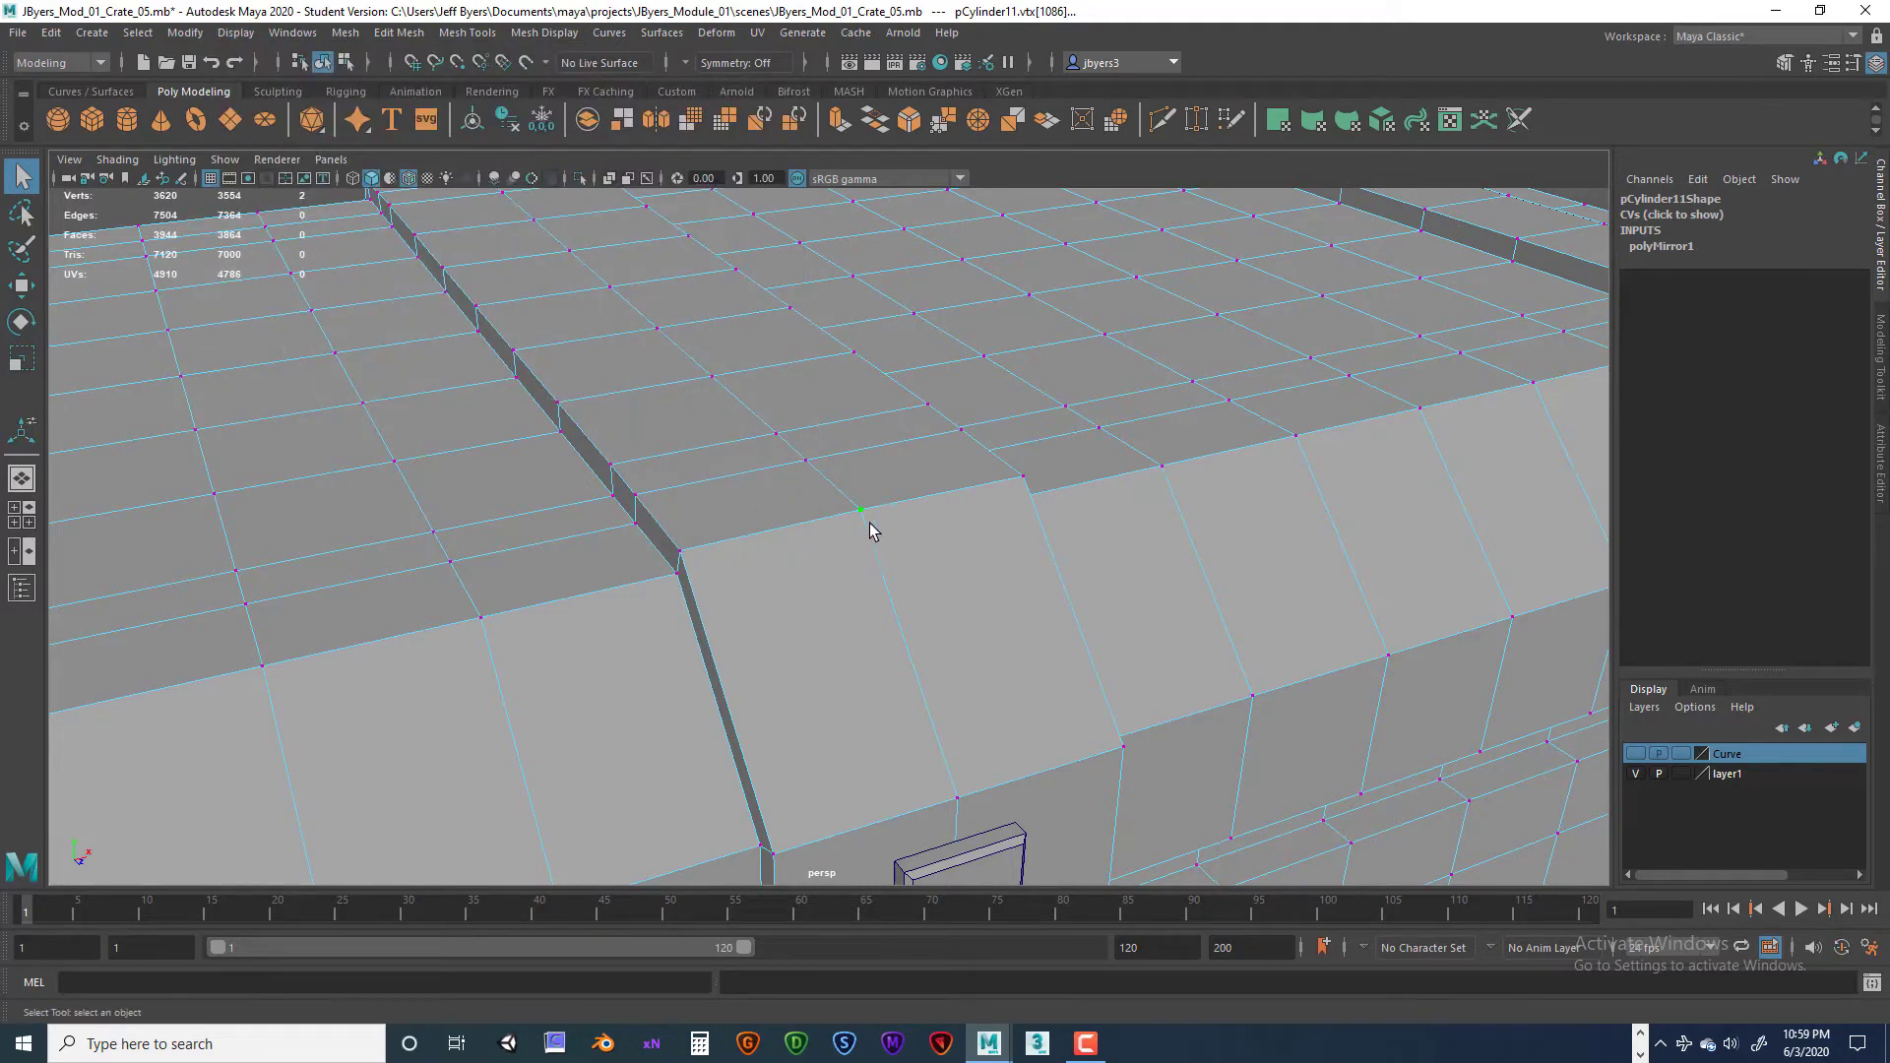
# Step: Inspect the lid's centre seam vertices in wireframe display, and return to shaded display
pyautogui.scroll(-3, 436, 321)
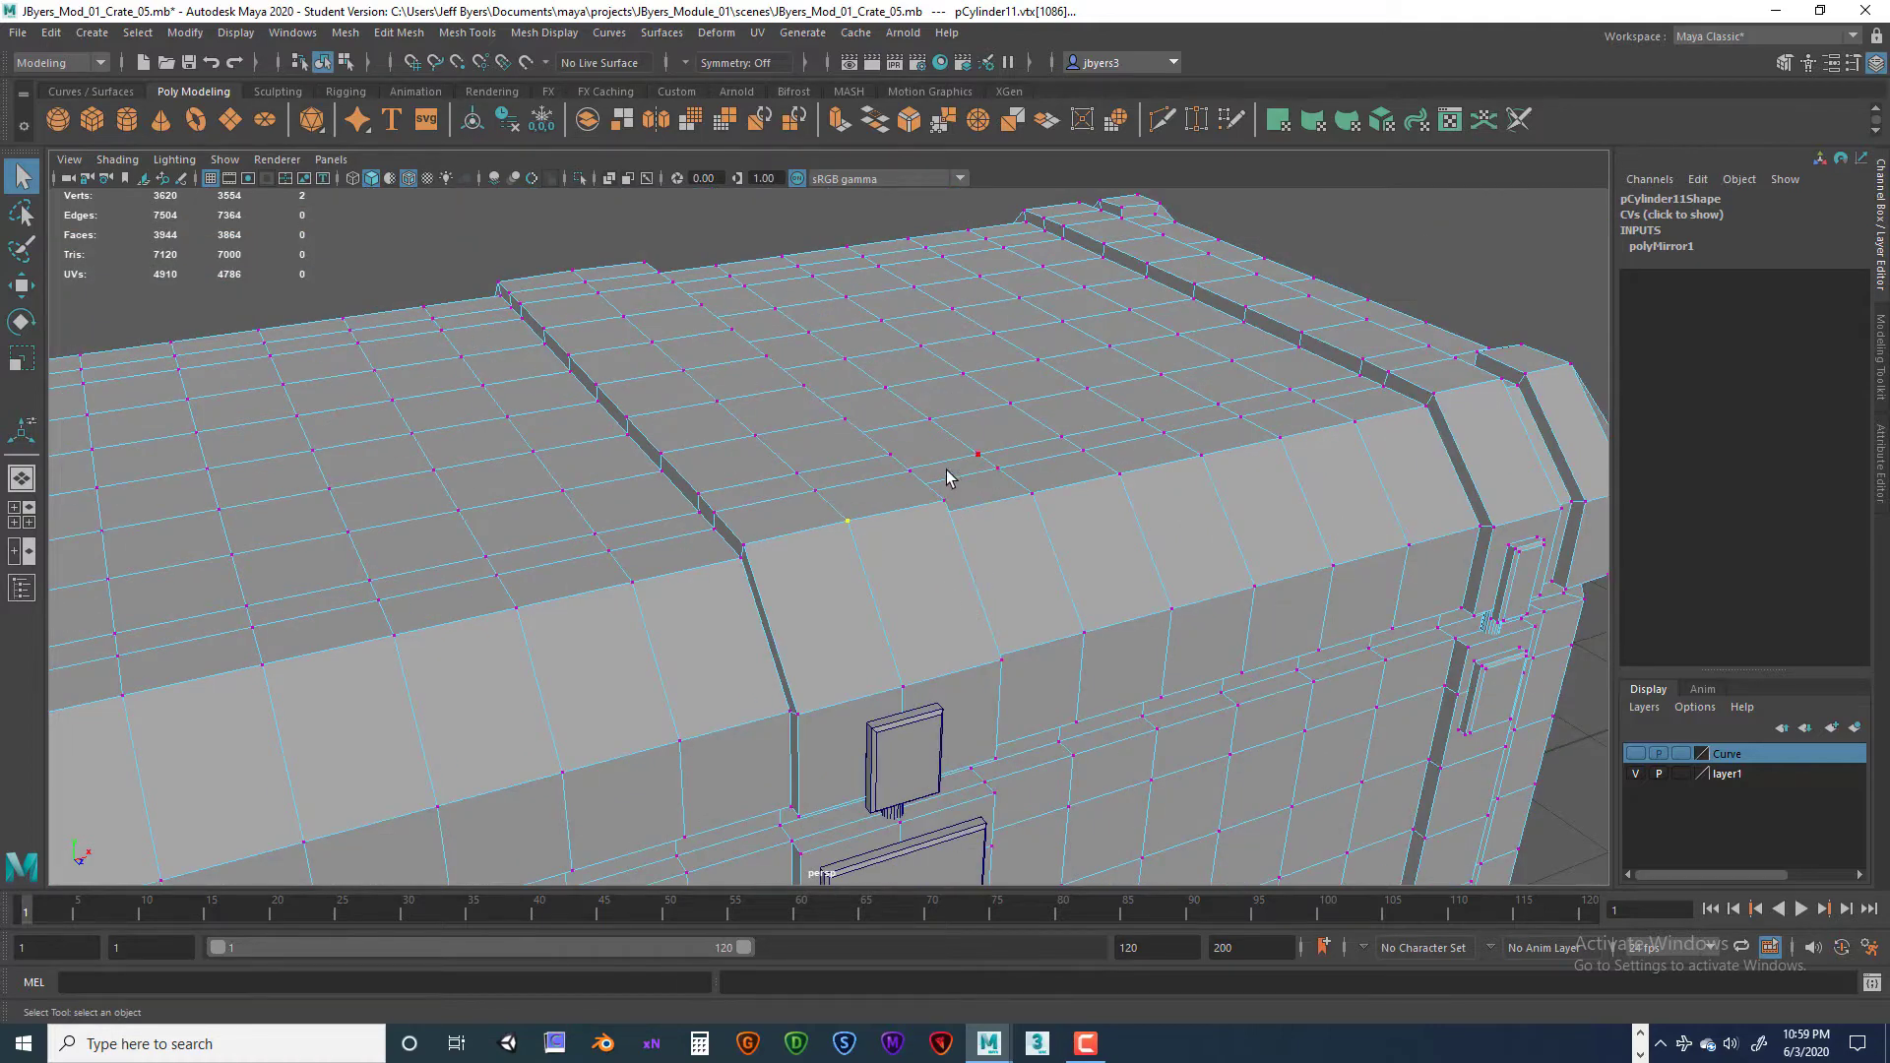
pyautogui.press('4')
pyautogui.keyDown('alt'); pyautogui.moveTo(962, 553); pyautogui.dragTo(899, 561); pyautogui.keyUp('alt')
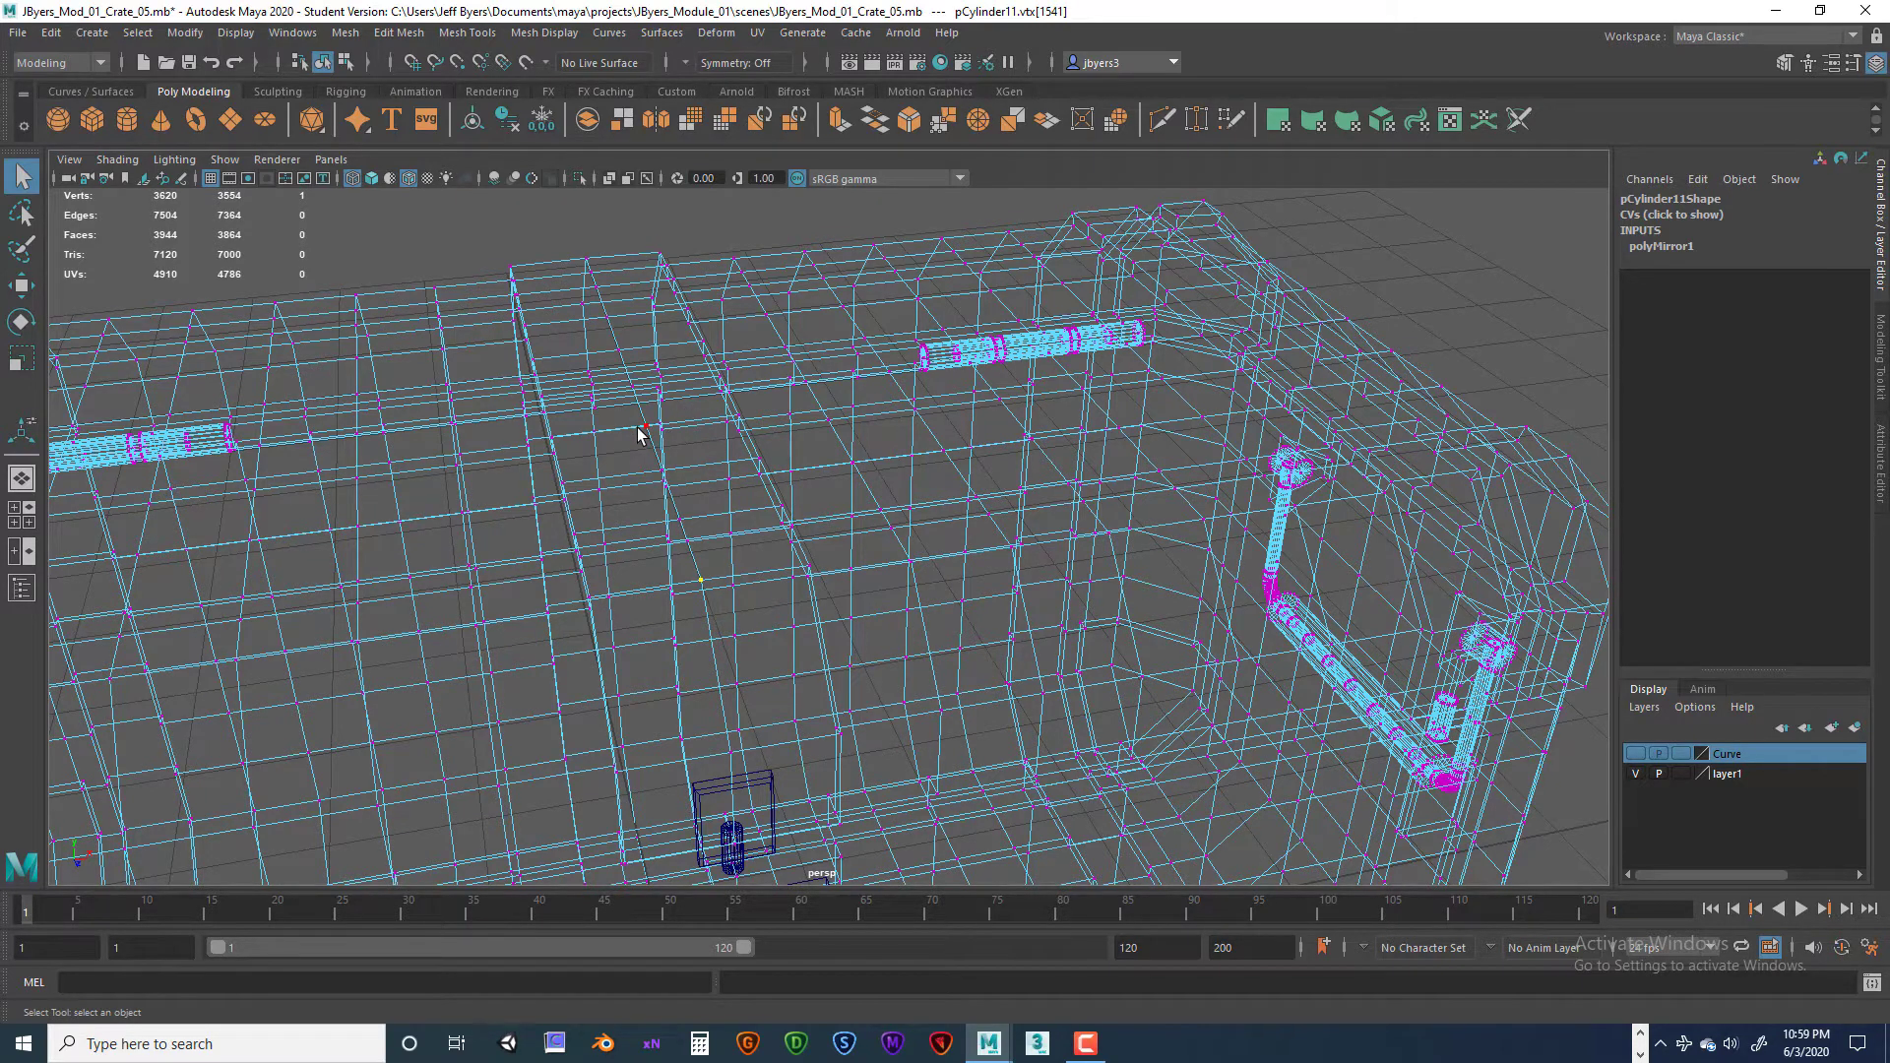
pyautogui.press('5')
pyautogui.scroll(-5, 752, 478)
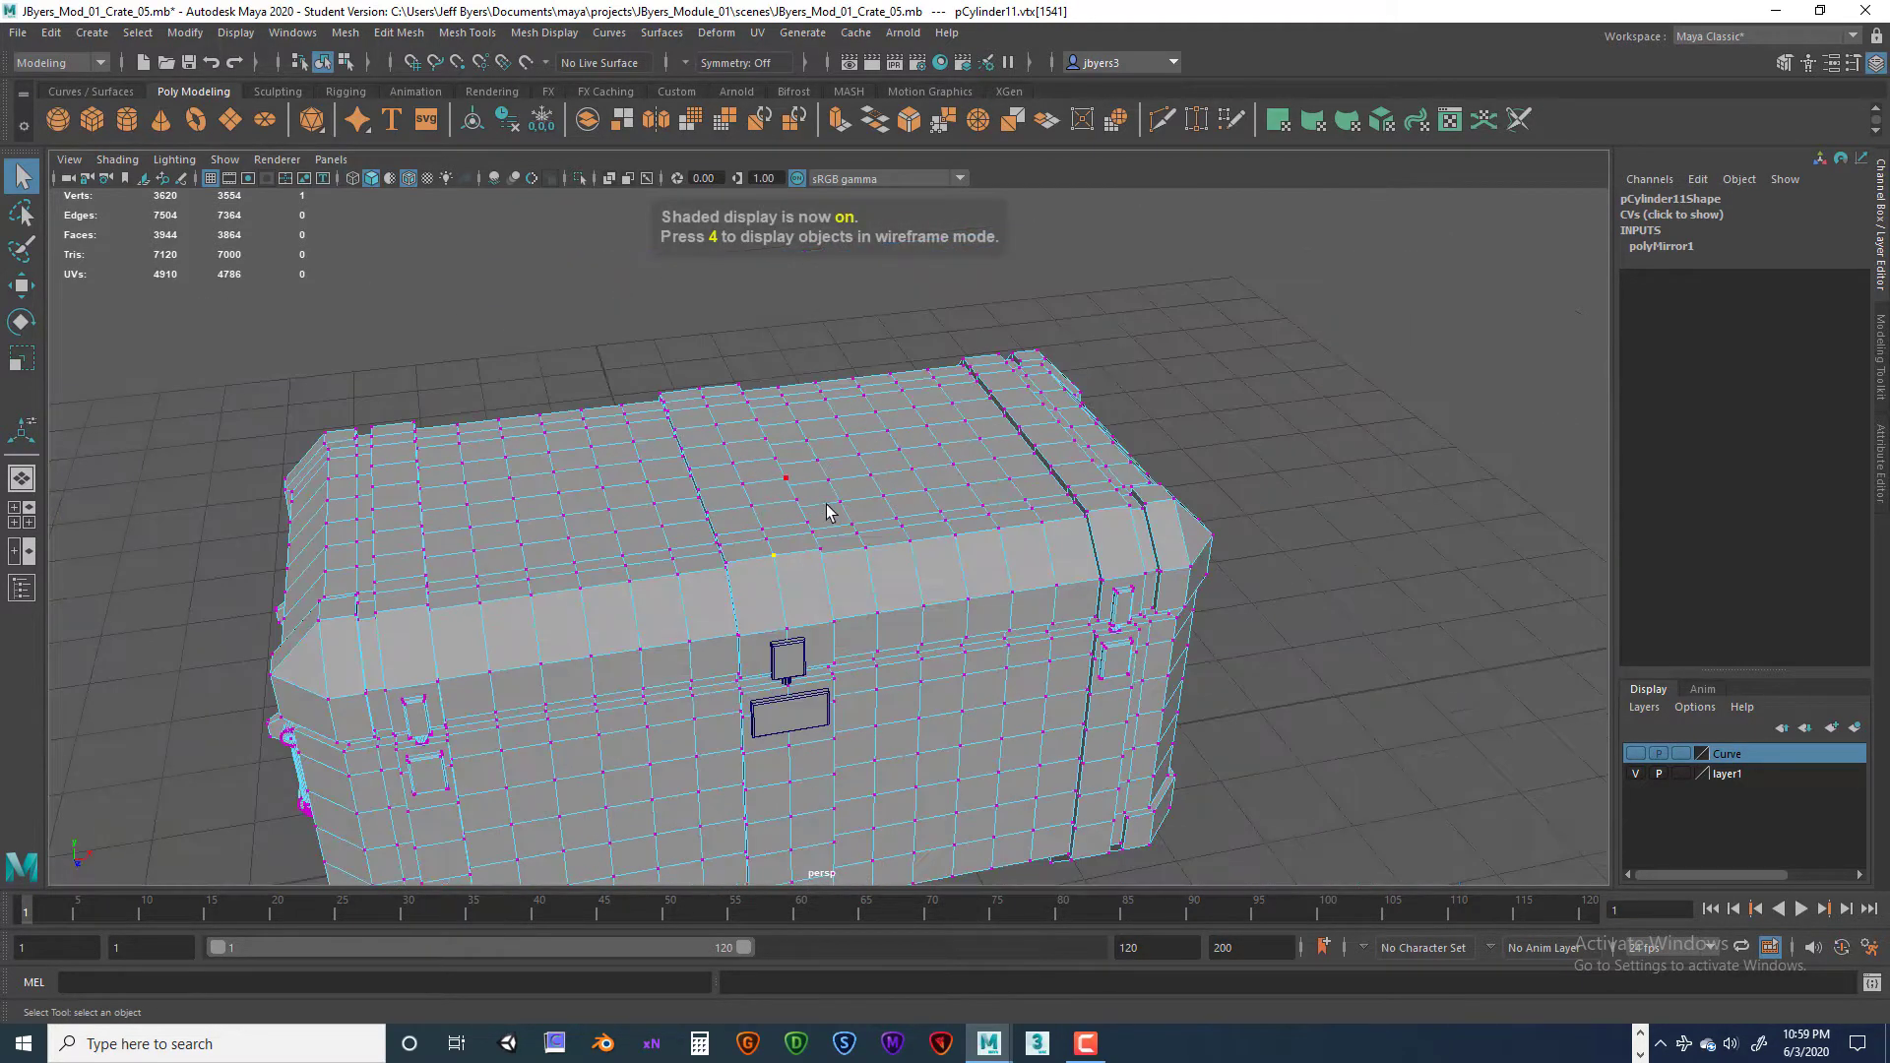
# Step: Box-select a centre seam vertex on the lid and check its poly count read-out to verify the merge, and review the whole crate
pyautogui.keyDown('alt'); pyautogui.moveTo(827, 511); pyautogui.dragTo(865, 422); pyautogui.keyUp('alt')
pyautogui.scroll(5, 869, 501)
pyautogui.keyDown('alt'); pyautogui.moveTo(859, 414); pyautogui.dragTo(862, 583, button='middle'); pyautogui.keyUp('alt')
pyautogui.keyDown('alt'); pyautogui.moveTo(860, 583); pyautogui.dragTo(876, 592); pyautogui.keyUp('alt')
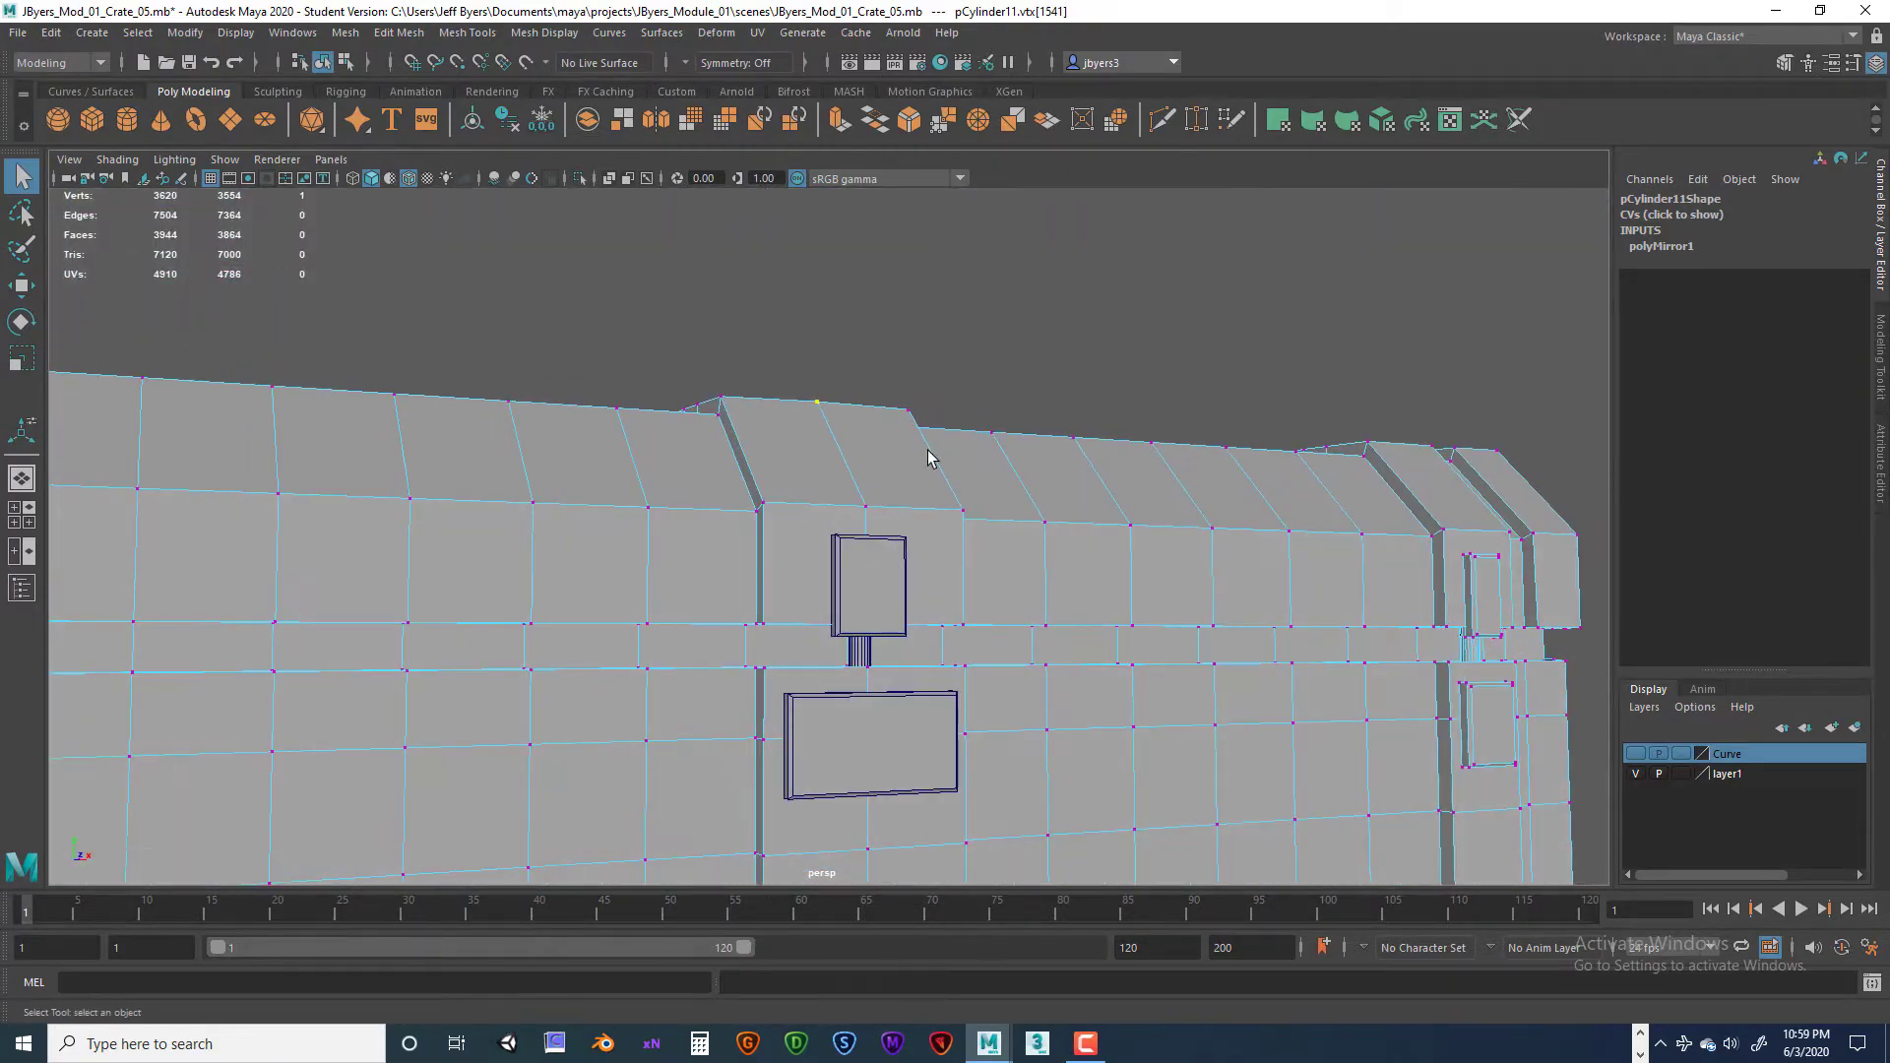
pyautogui.click(1026, 320)
pyautogui.moveTo(804, 384); pyautogui.dragTo(832, 413)
pyautogui.keyDown('alt'); pyautogui.moveTo(965, 357); pyautogui.dragTo(966, 382); pyautogui.keyUp('alt')
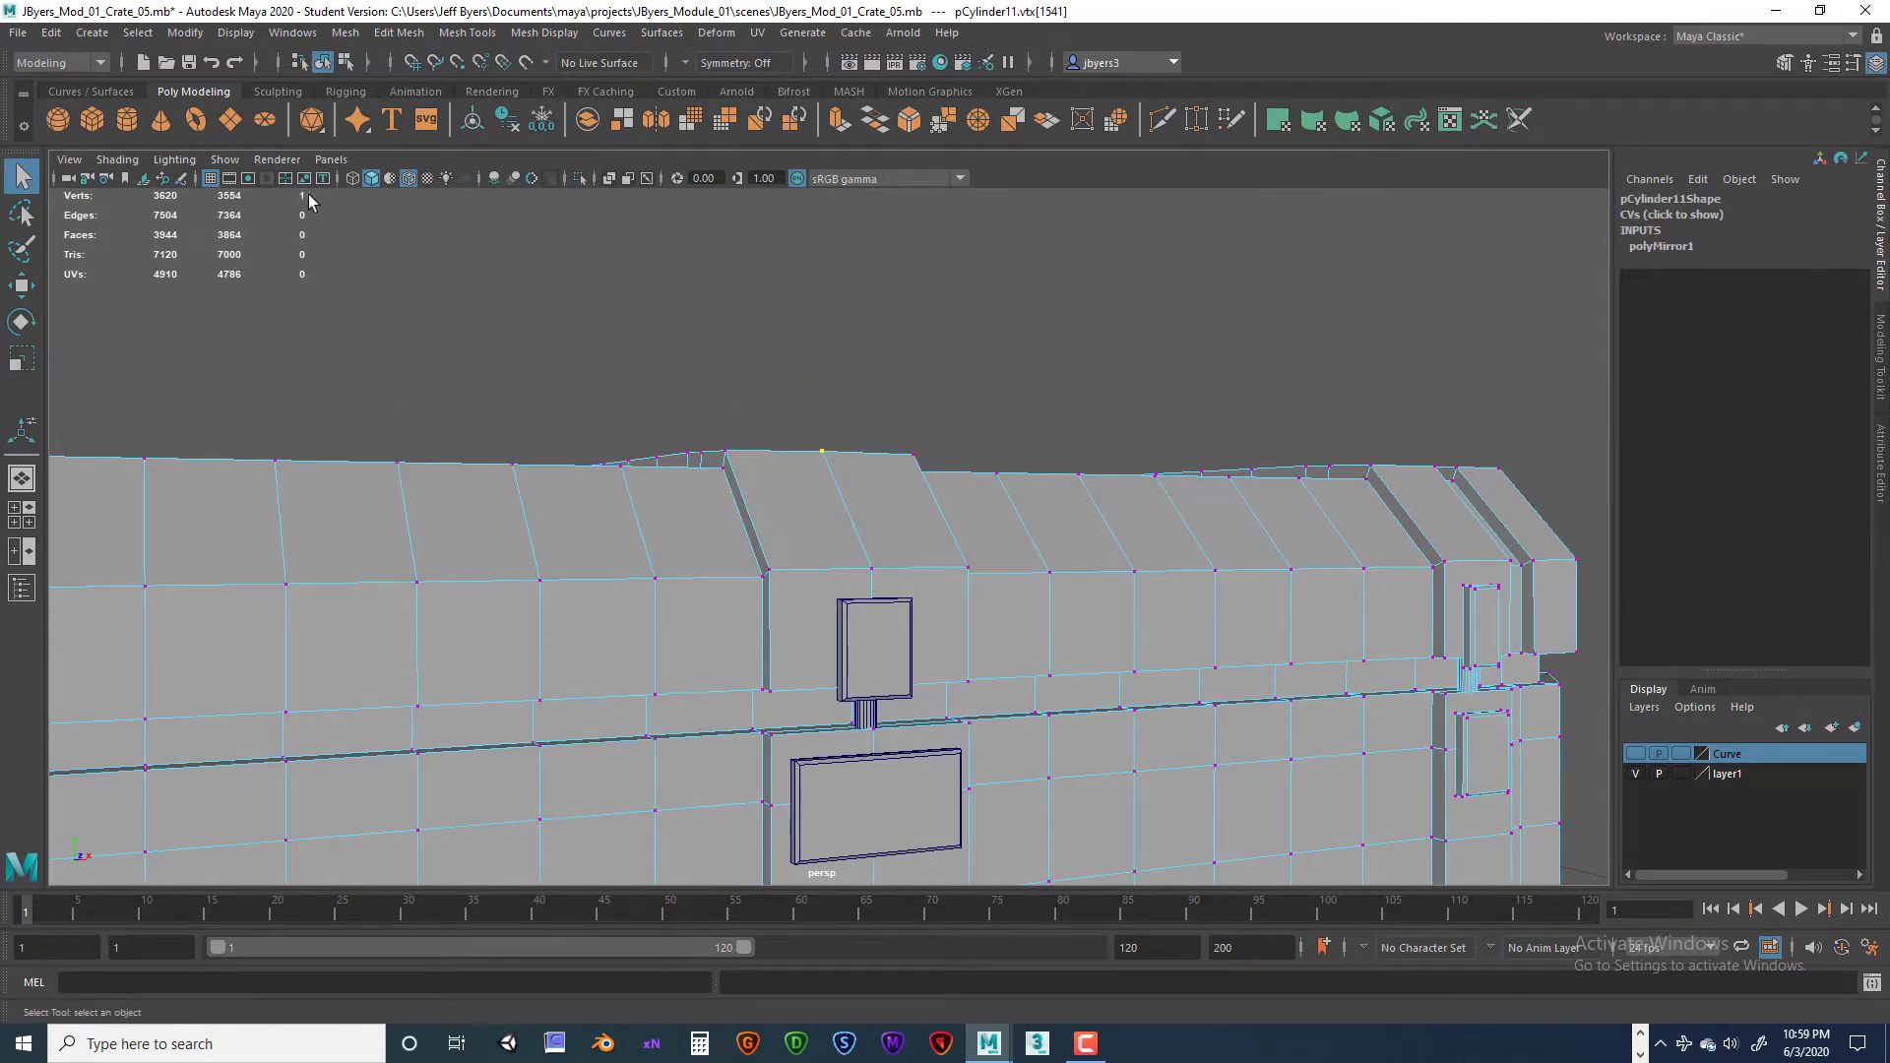
pyautogui.moveTo(701, 469)
pyautogui.keyDown('alt'); pyautogui.mouseDown()
pyautogui.moveTo(729, 498)
pyautogui.moveTo(574, 456)
pyautogui.moveTo(713, 468)
pyautogui.moveTo(692, 434)
pyautogui.mouseUp(); pyautogui.keyUp('alt')
pyautogui.scroll(-5, 701, 394)
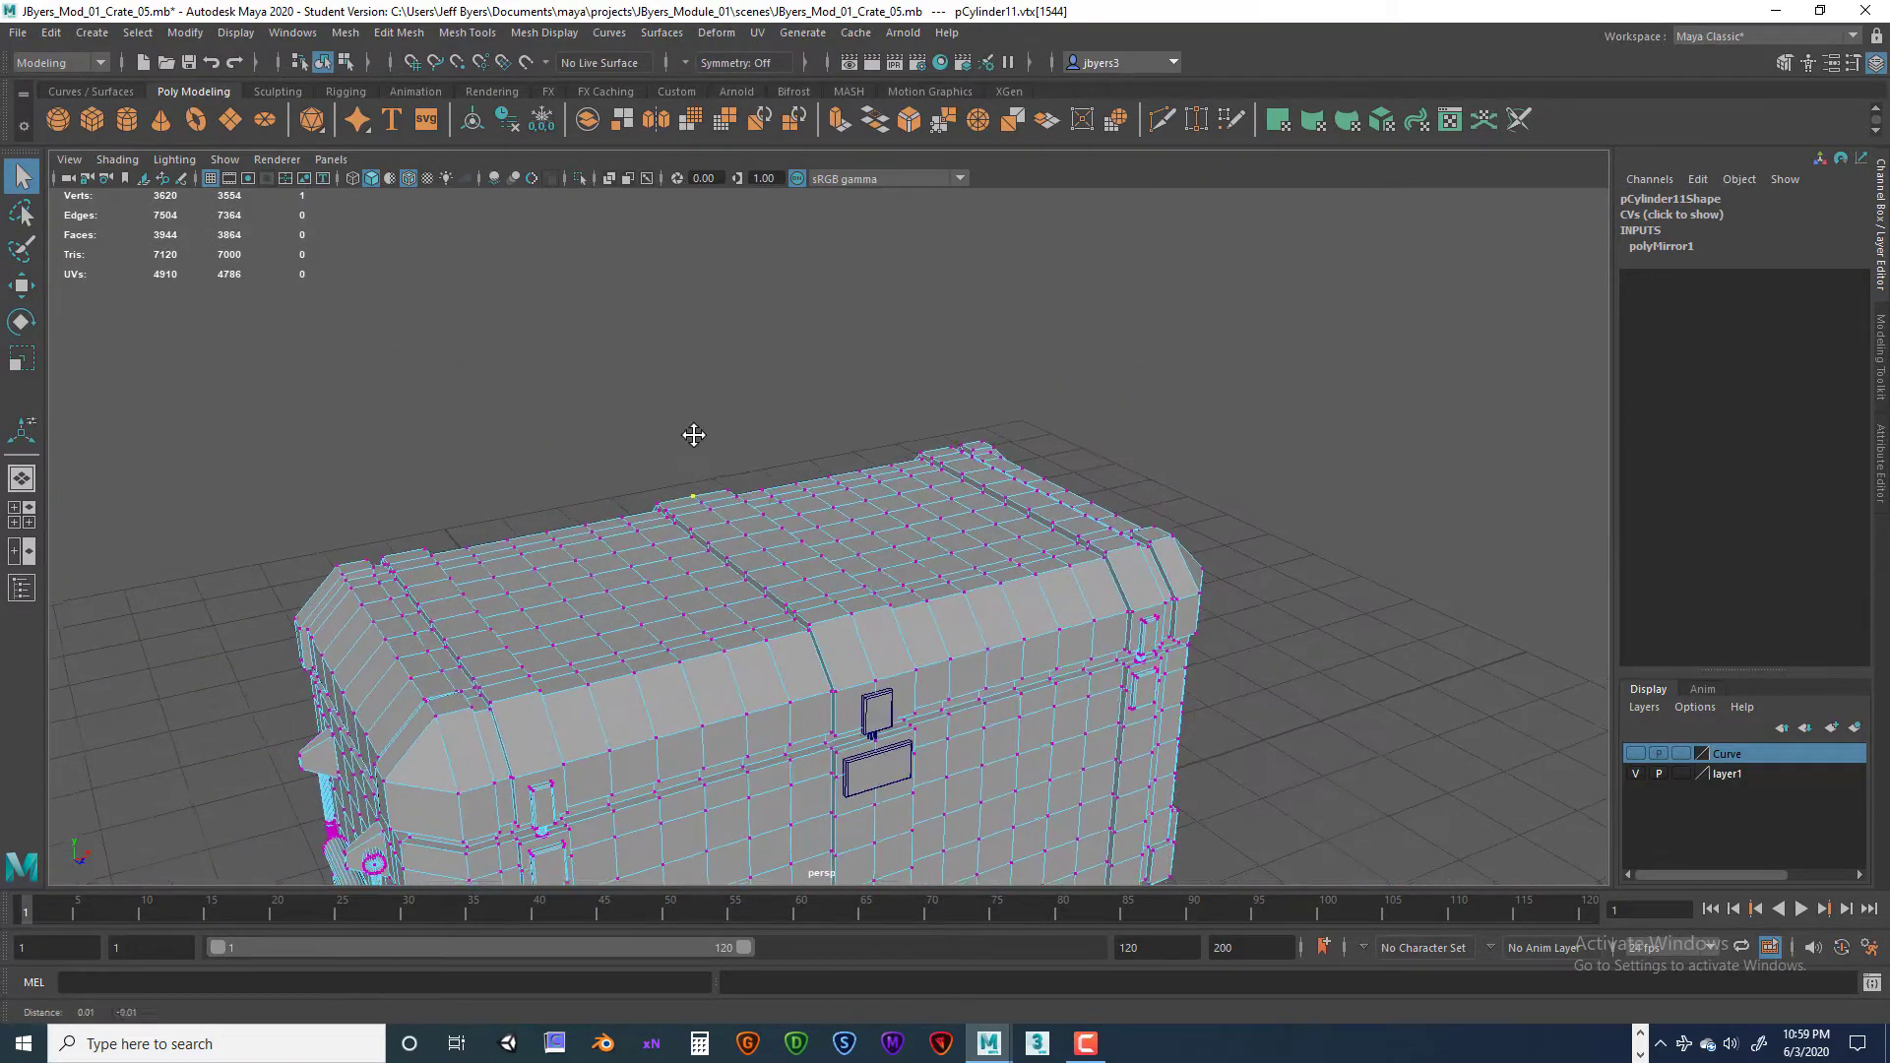
pyautogui.keyDown('alt'); pyautogui.moveTo(711, 585); pyautogui.dragTo(670, 416, button='middle'); pyautogui.keyUp('alt')
pyautogui.keyDown('alt'); pyautogui.moveTo(671, 415); pyautogui.dragTo(823, 542); pyautogui.keyUp('alt')
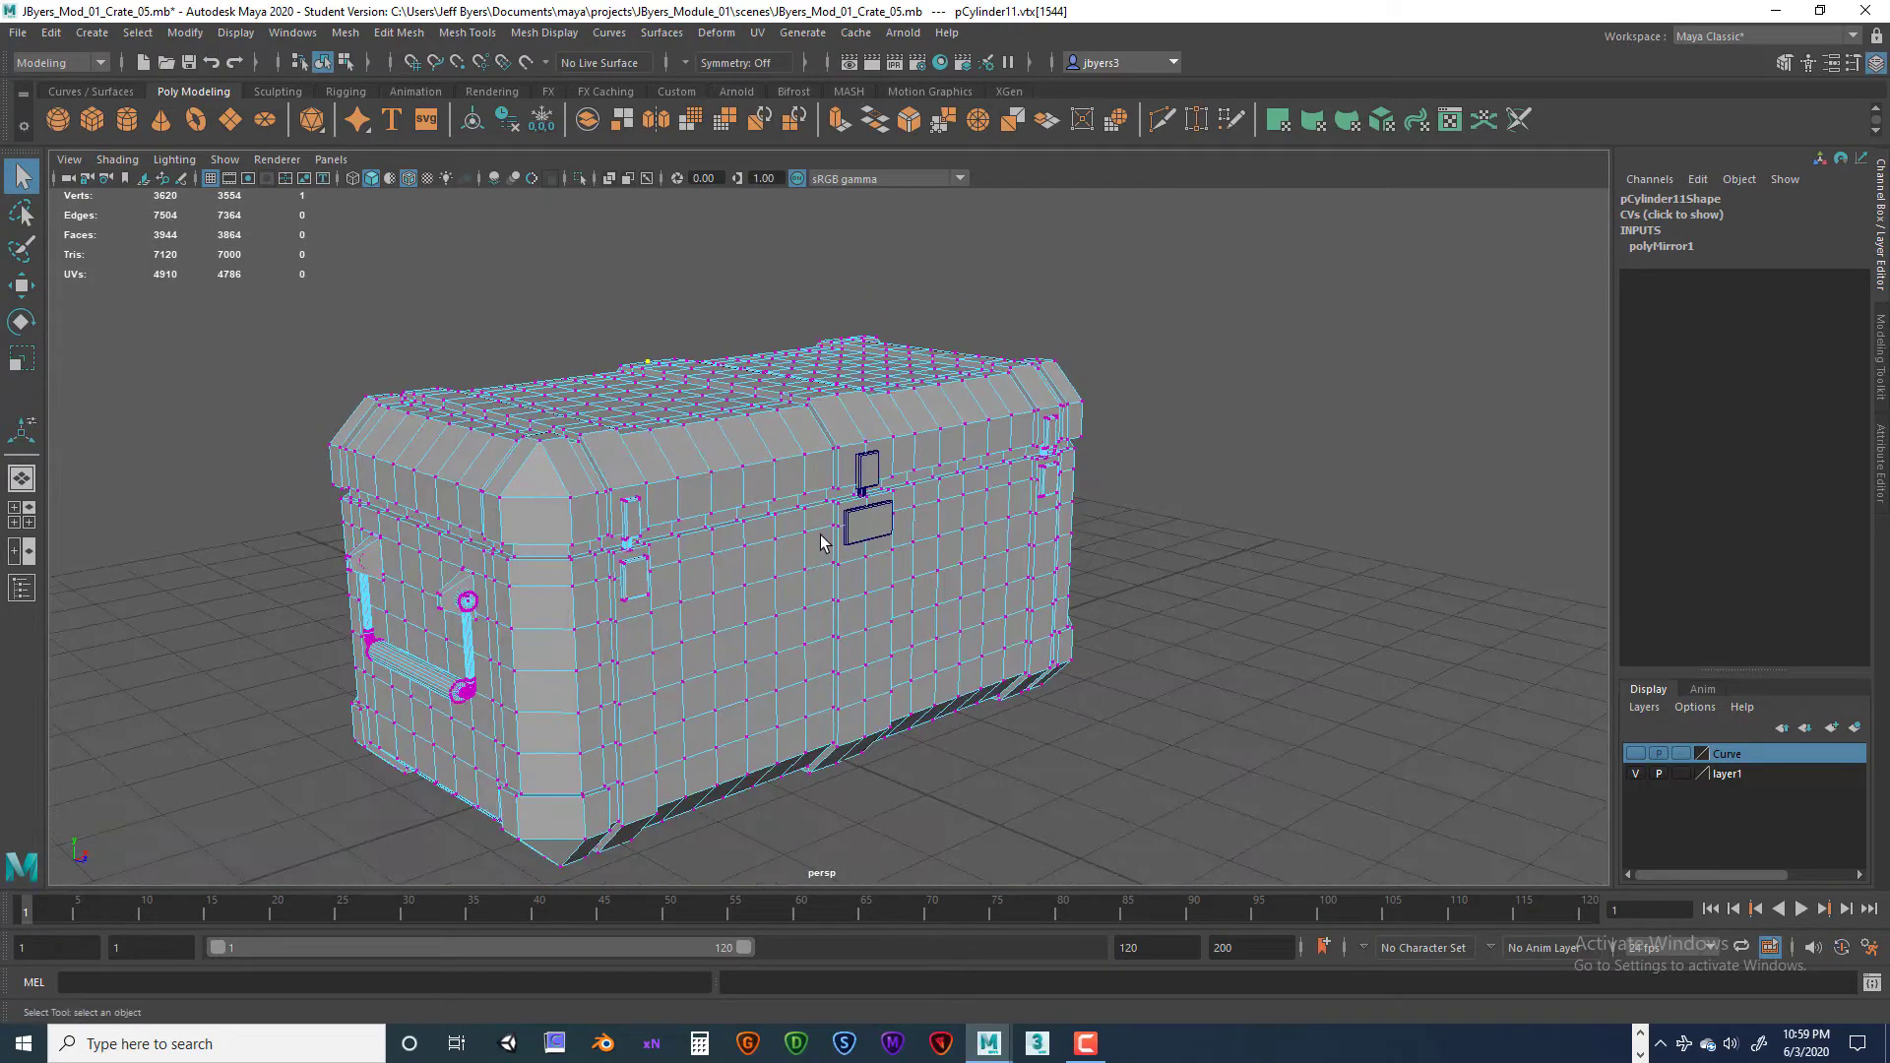
# Step: Return from vertex selection to object mode and clear the selection
pyautogui.moveTo(854, 522); pyautogui.dragTo(832, 620, button='right')
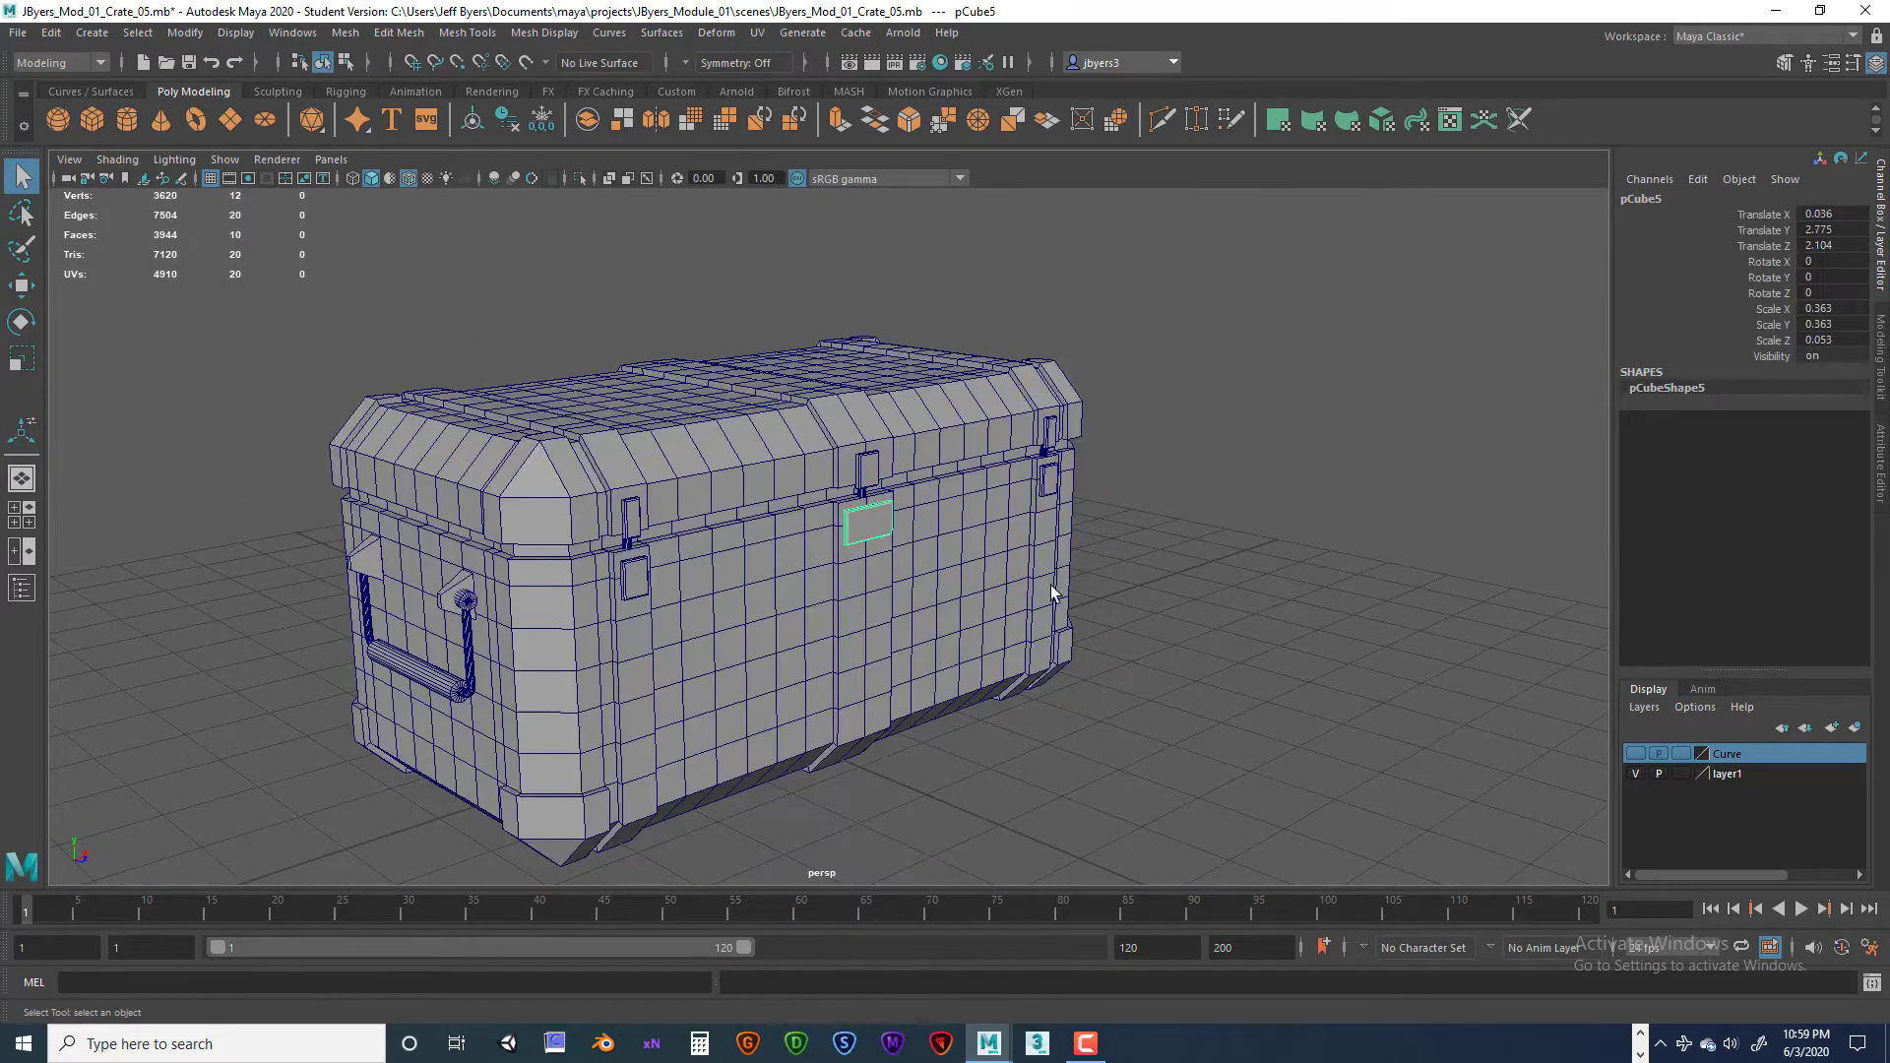
pyautogui.keyDown('alt'); pyautogui.moveTo(1006, 535); pyautogui.dragTo(1060, 506); pyautogui.keyUp('alt')
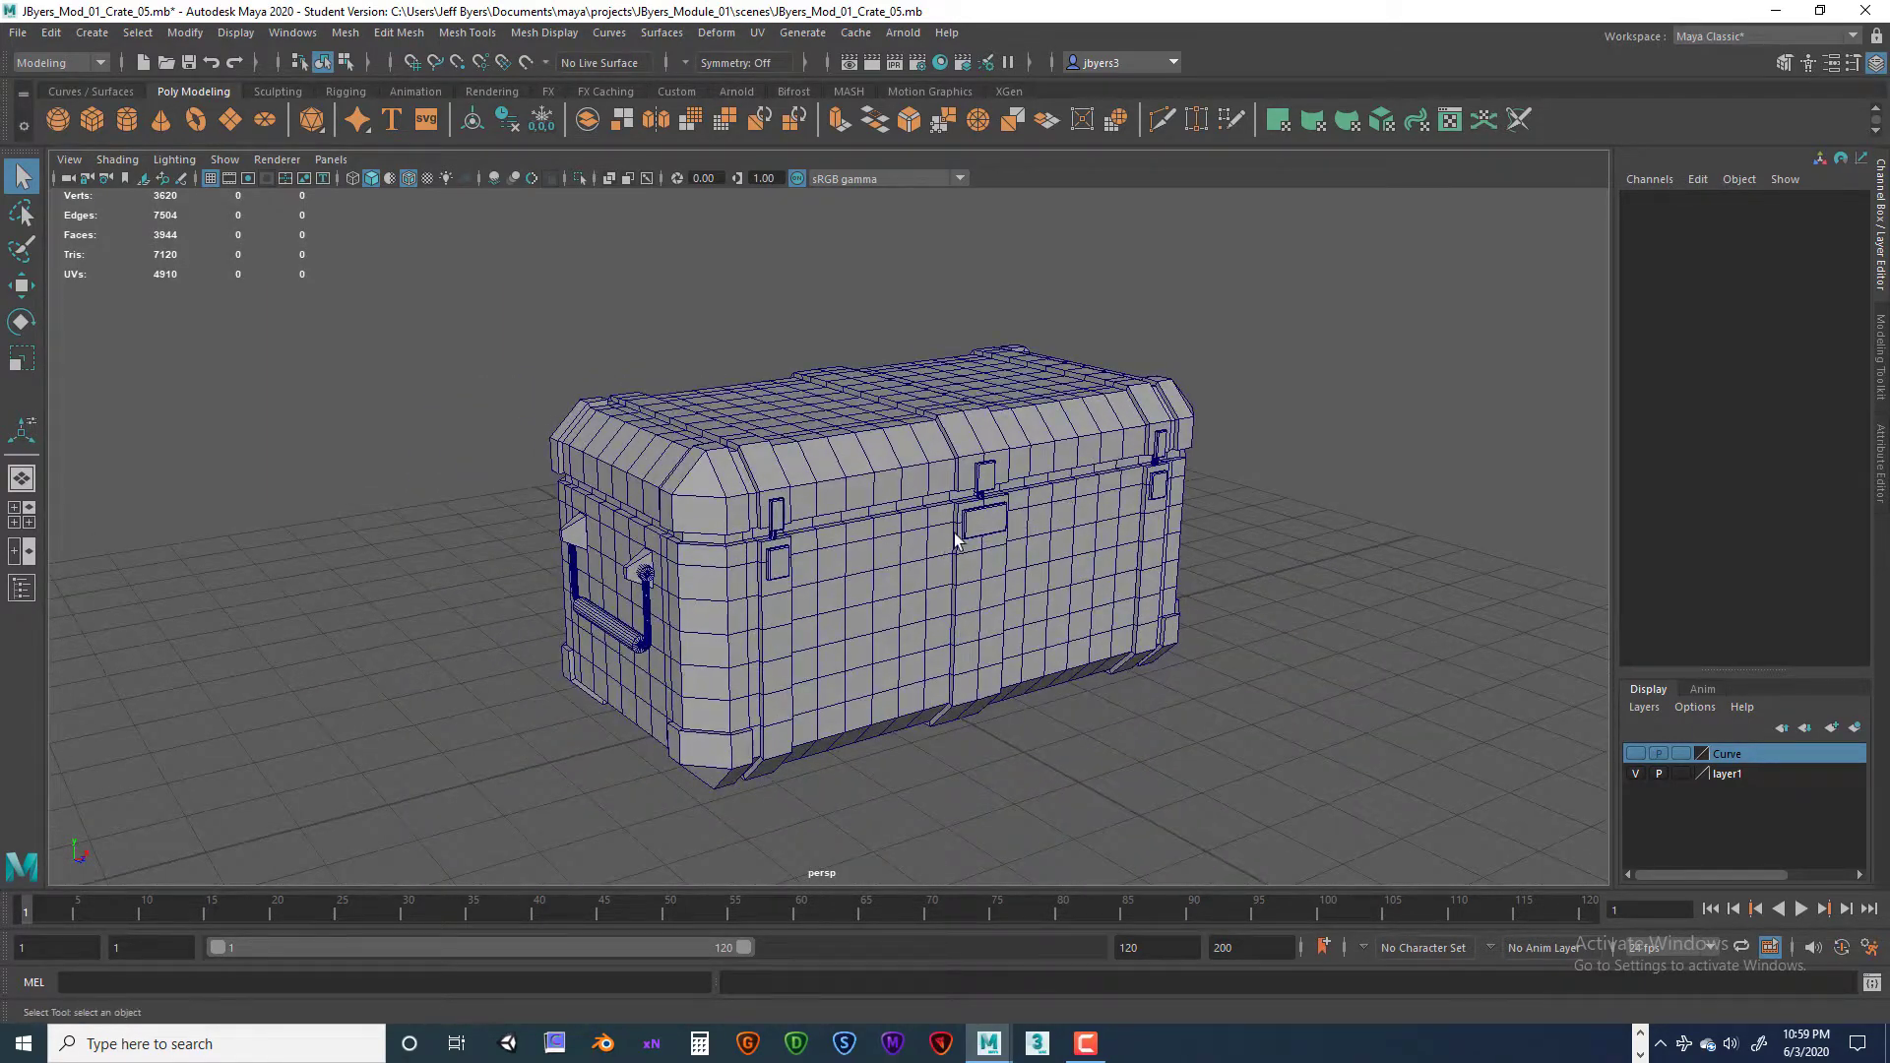
pyautogui.keyDown('alt'); pyautogui.moveTo(930, 519); pyautogui.dragTo(942, 527); pyautogui.keyUp('alt')
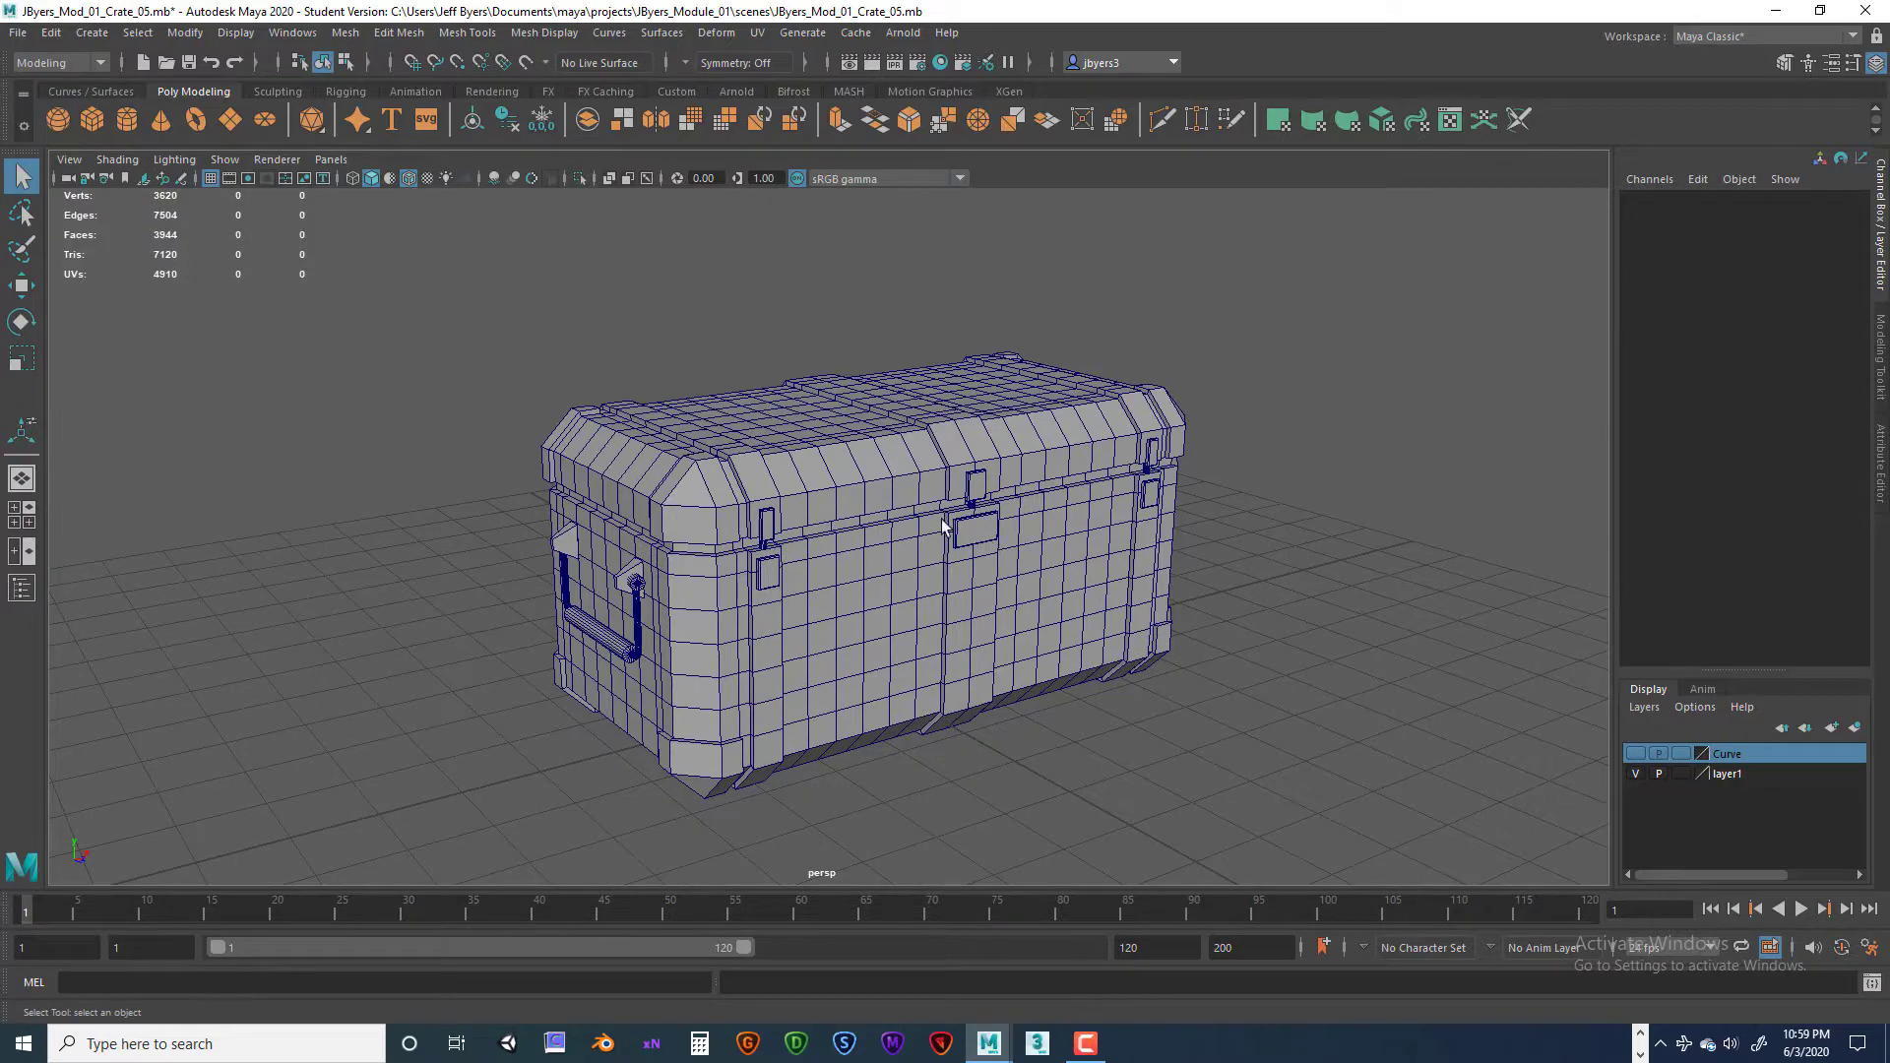
# Step: Save the scene in the project's scenes folder as a new Maya Binary version with the file name ending in Crate_06
pyautogui.click(14, 36)
pyautogui.click(77, 132)
pyautogui.click(462, 397)
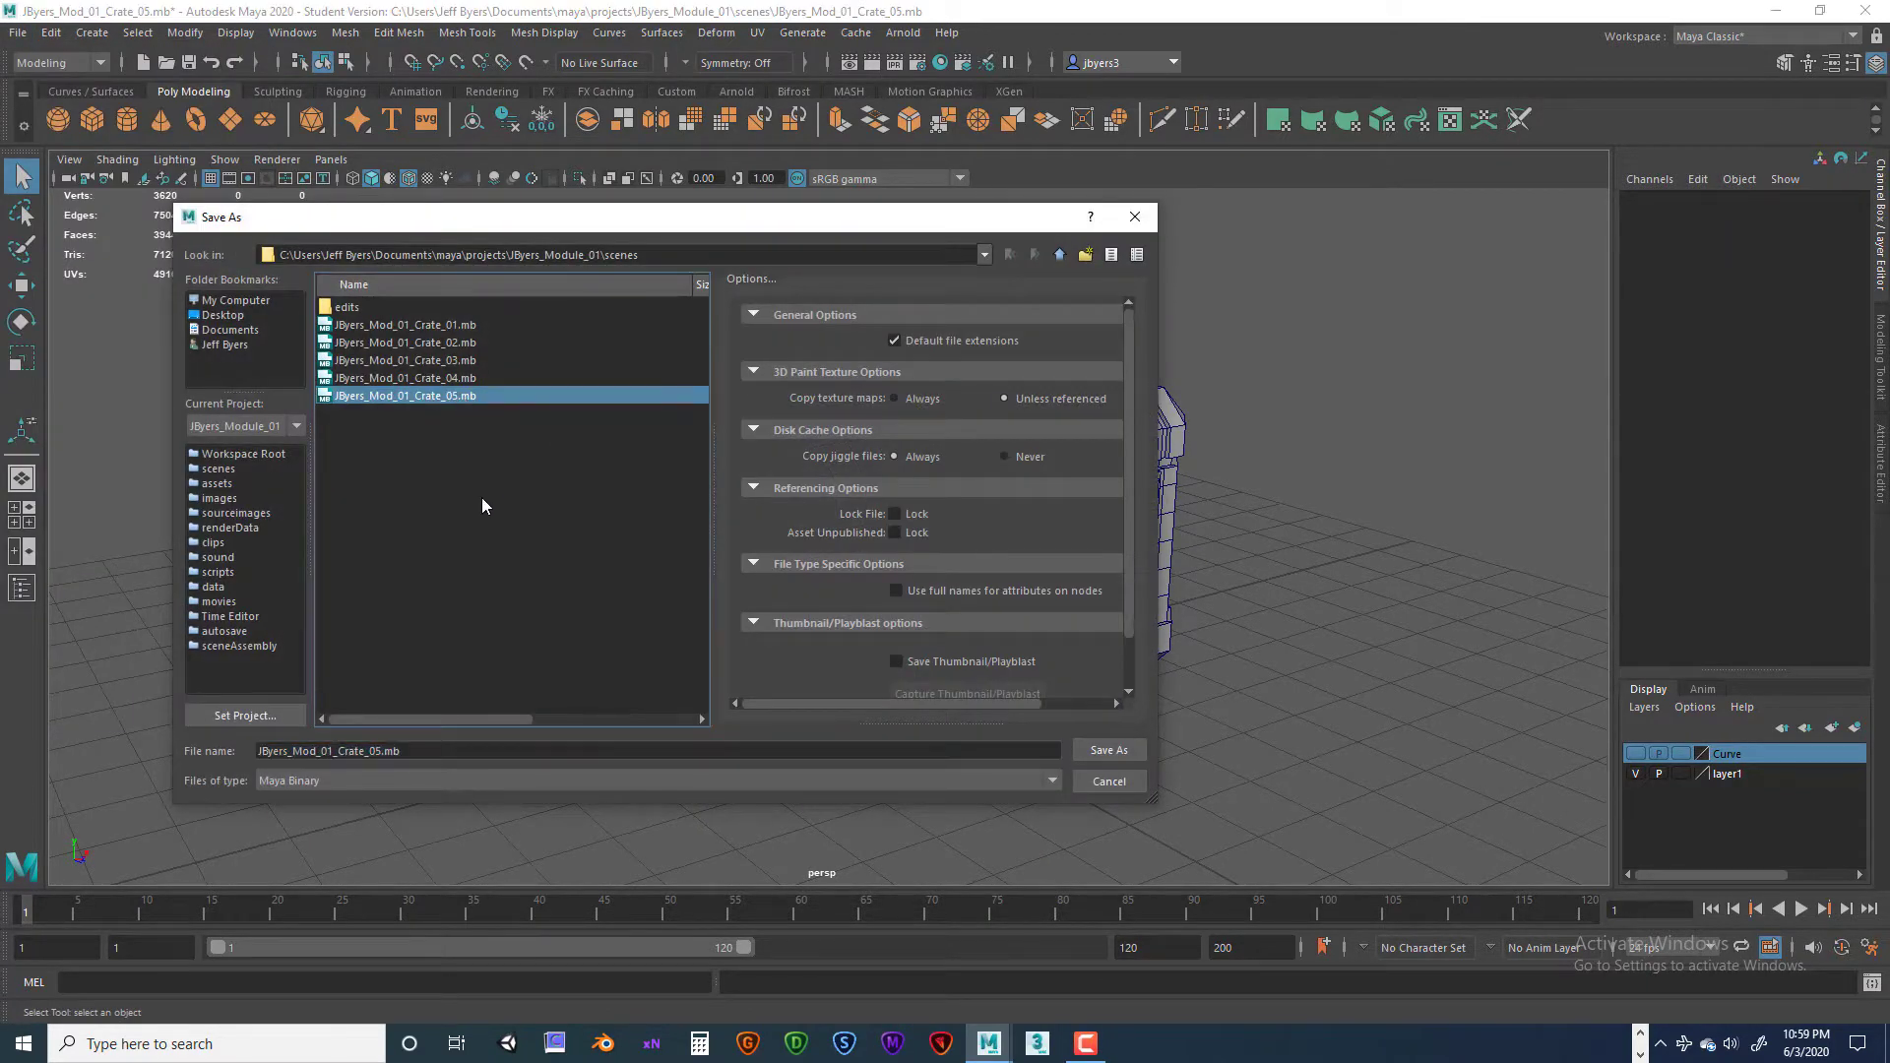
pyautogui.click(417, 746)
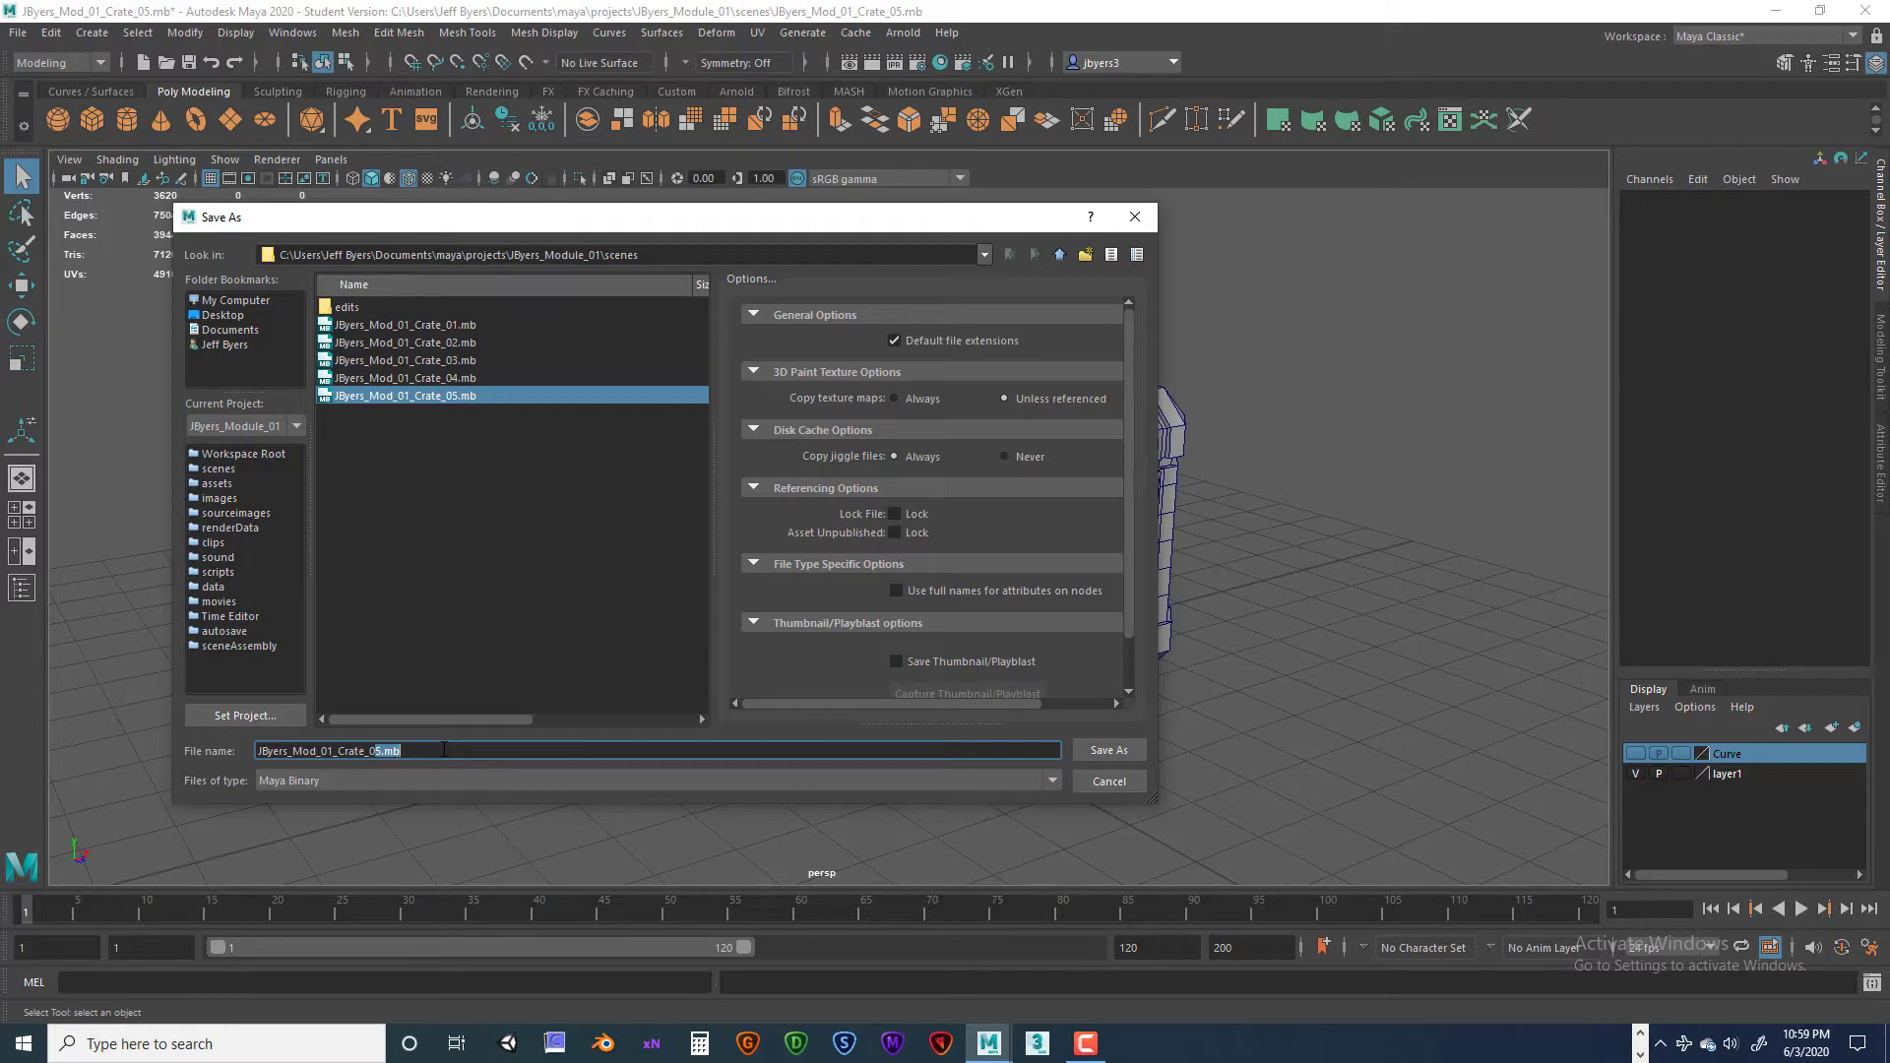
pyautogui.press('BackSpace')
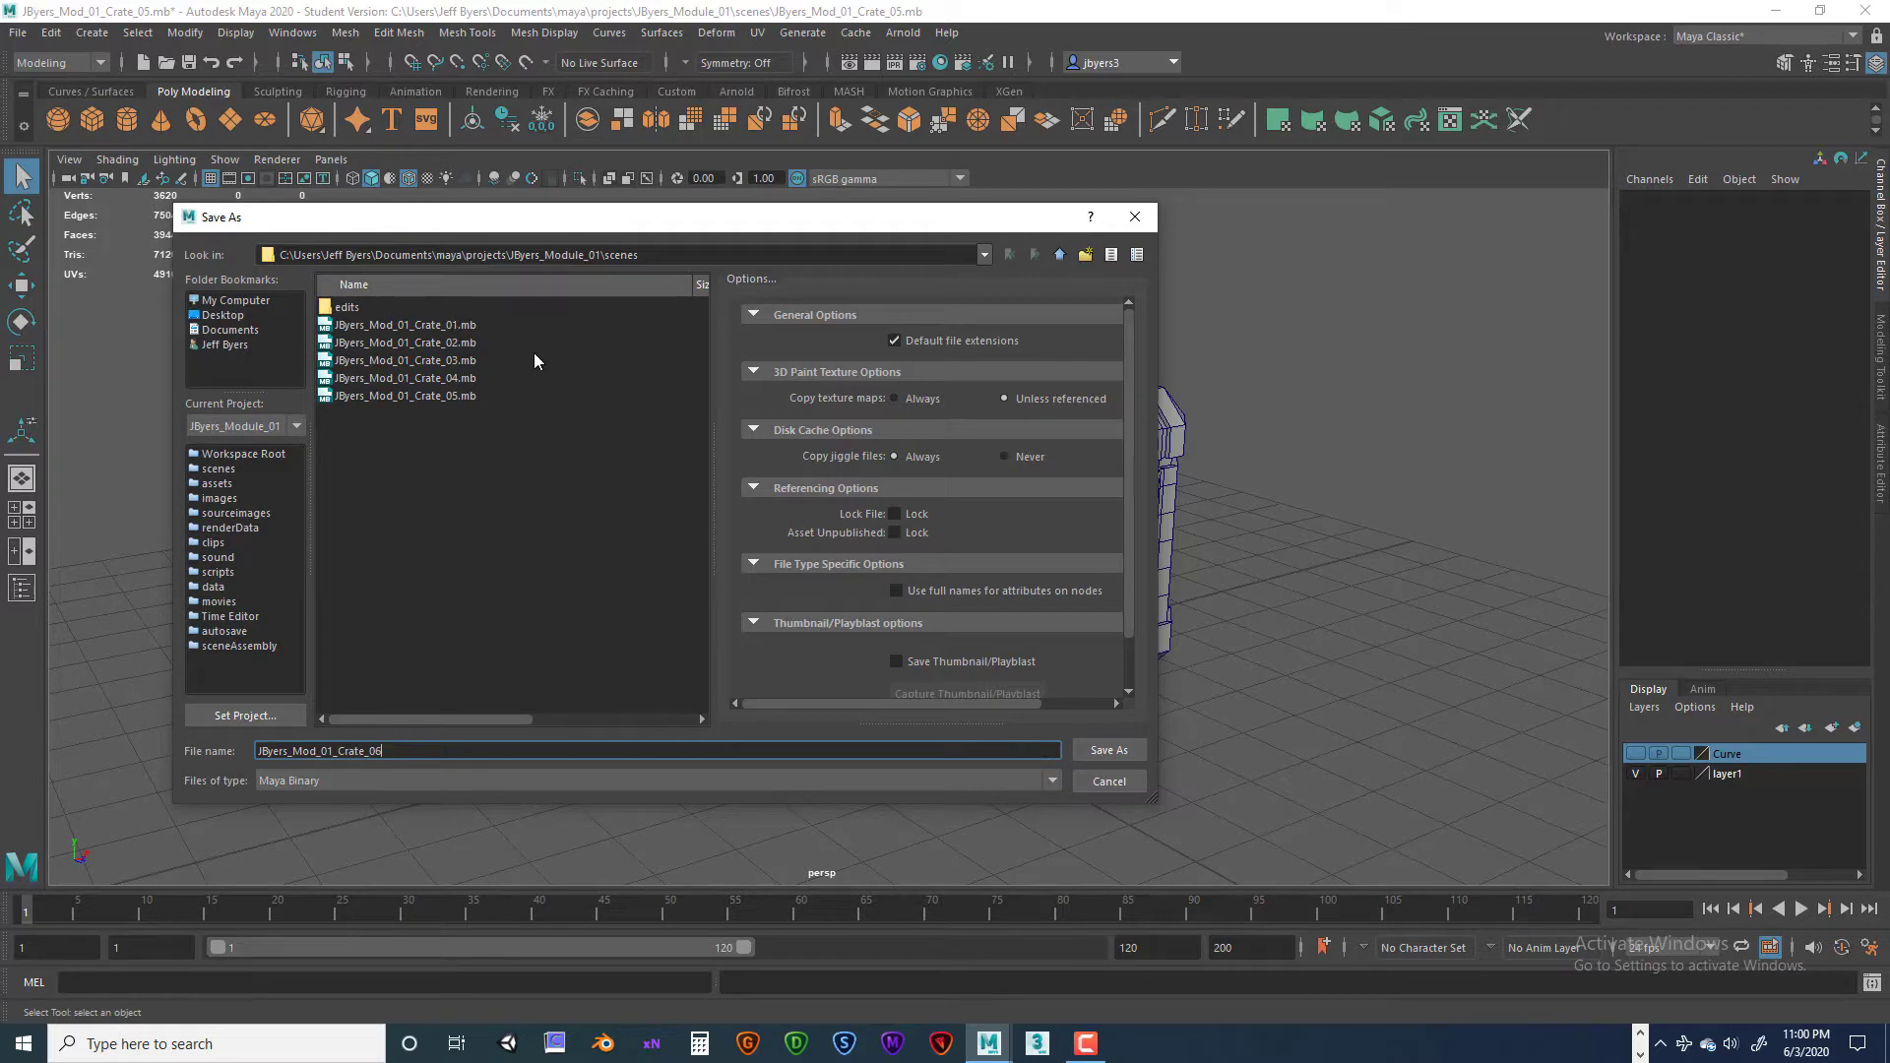
pyautogui.click(1100, 750)
pyautogui.click(908, 541)
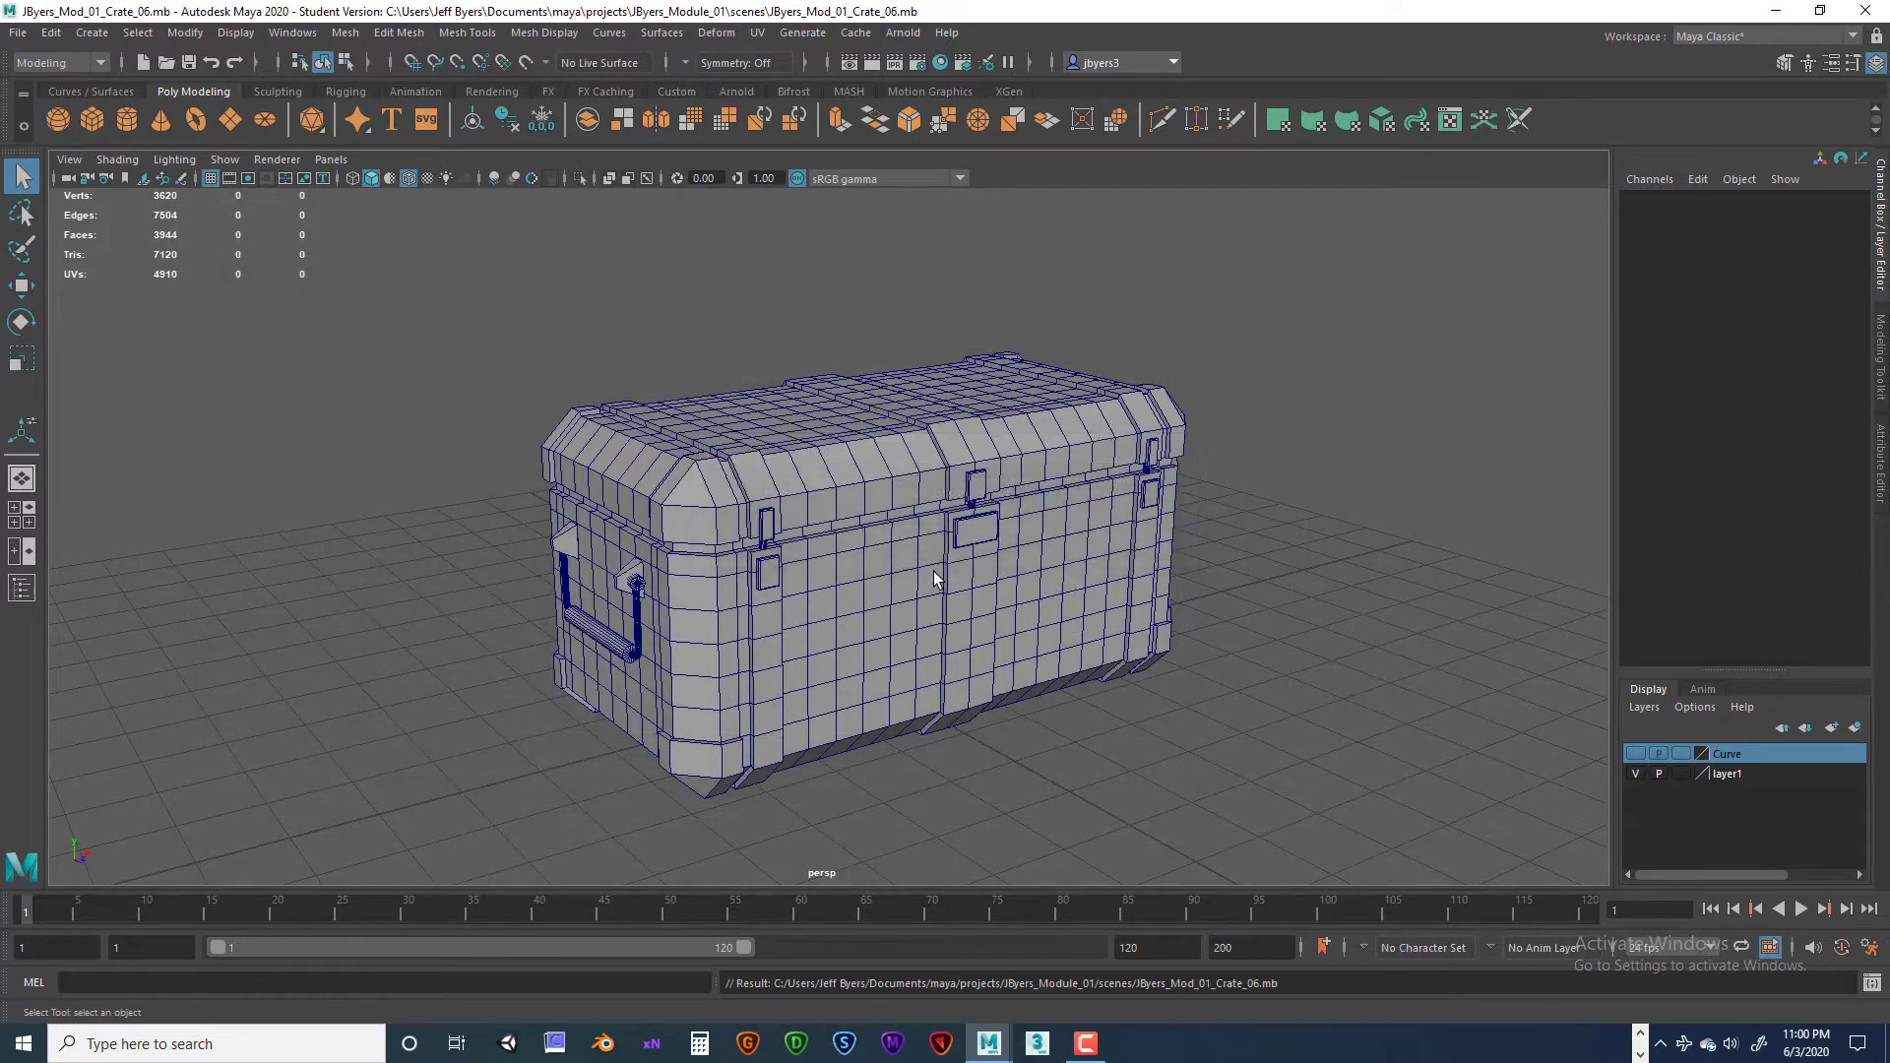
# Step: Save the scene as a further version with the file name ending in Crate_07, accepting the student version notice
pyautogui.click(14, 32)
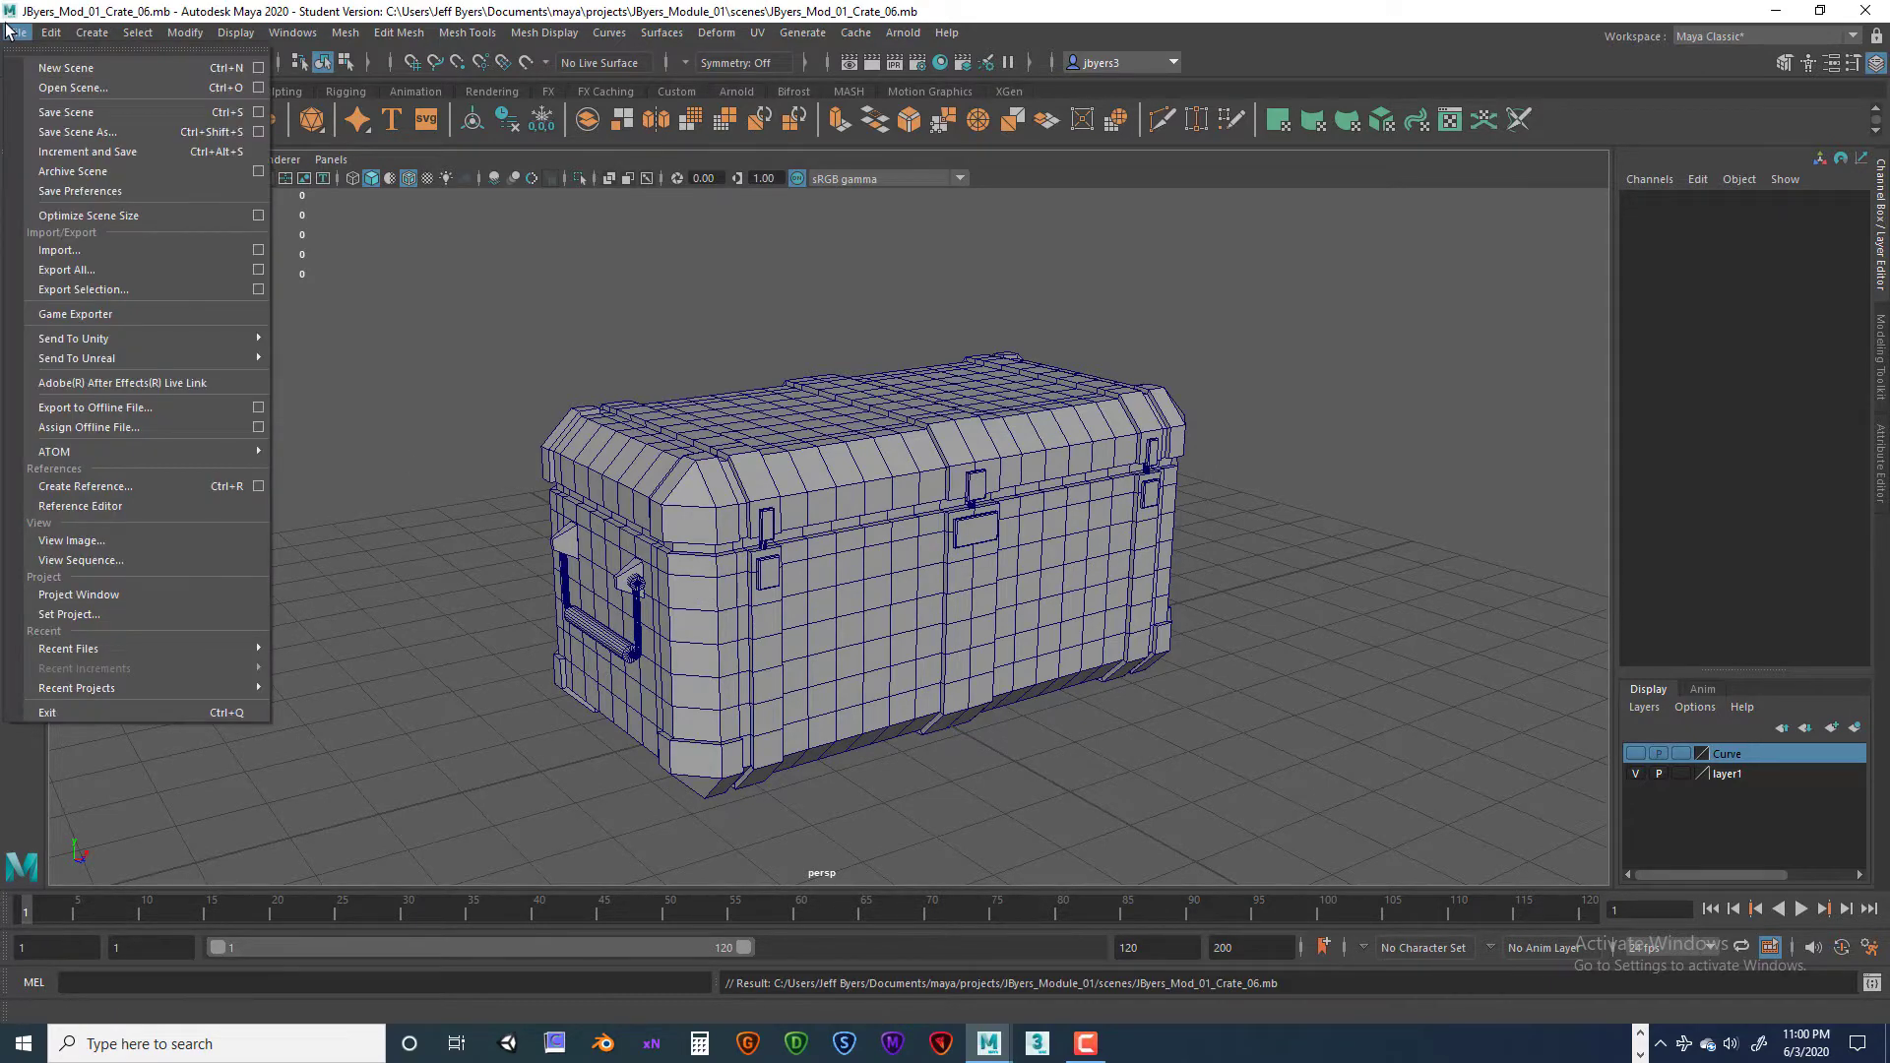
pyautogui.click(76, 132)
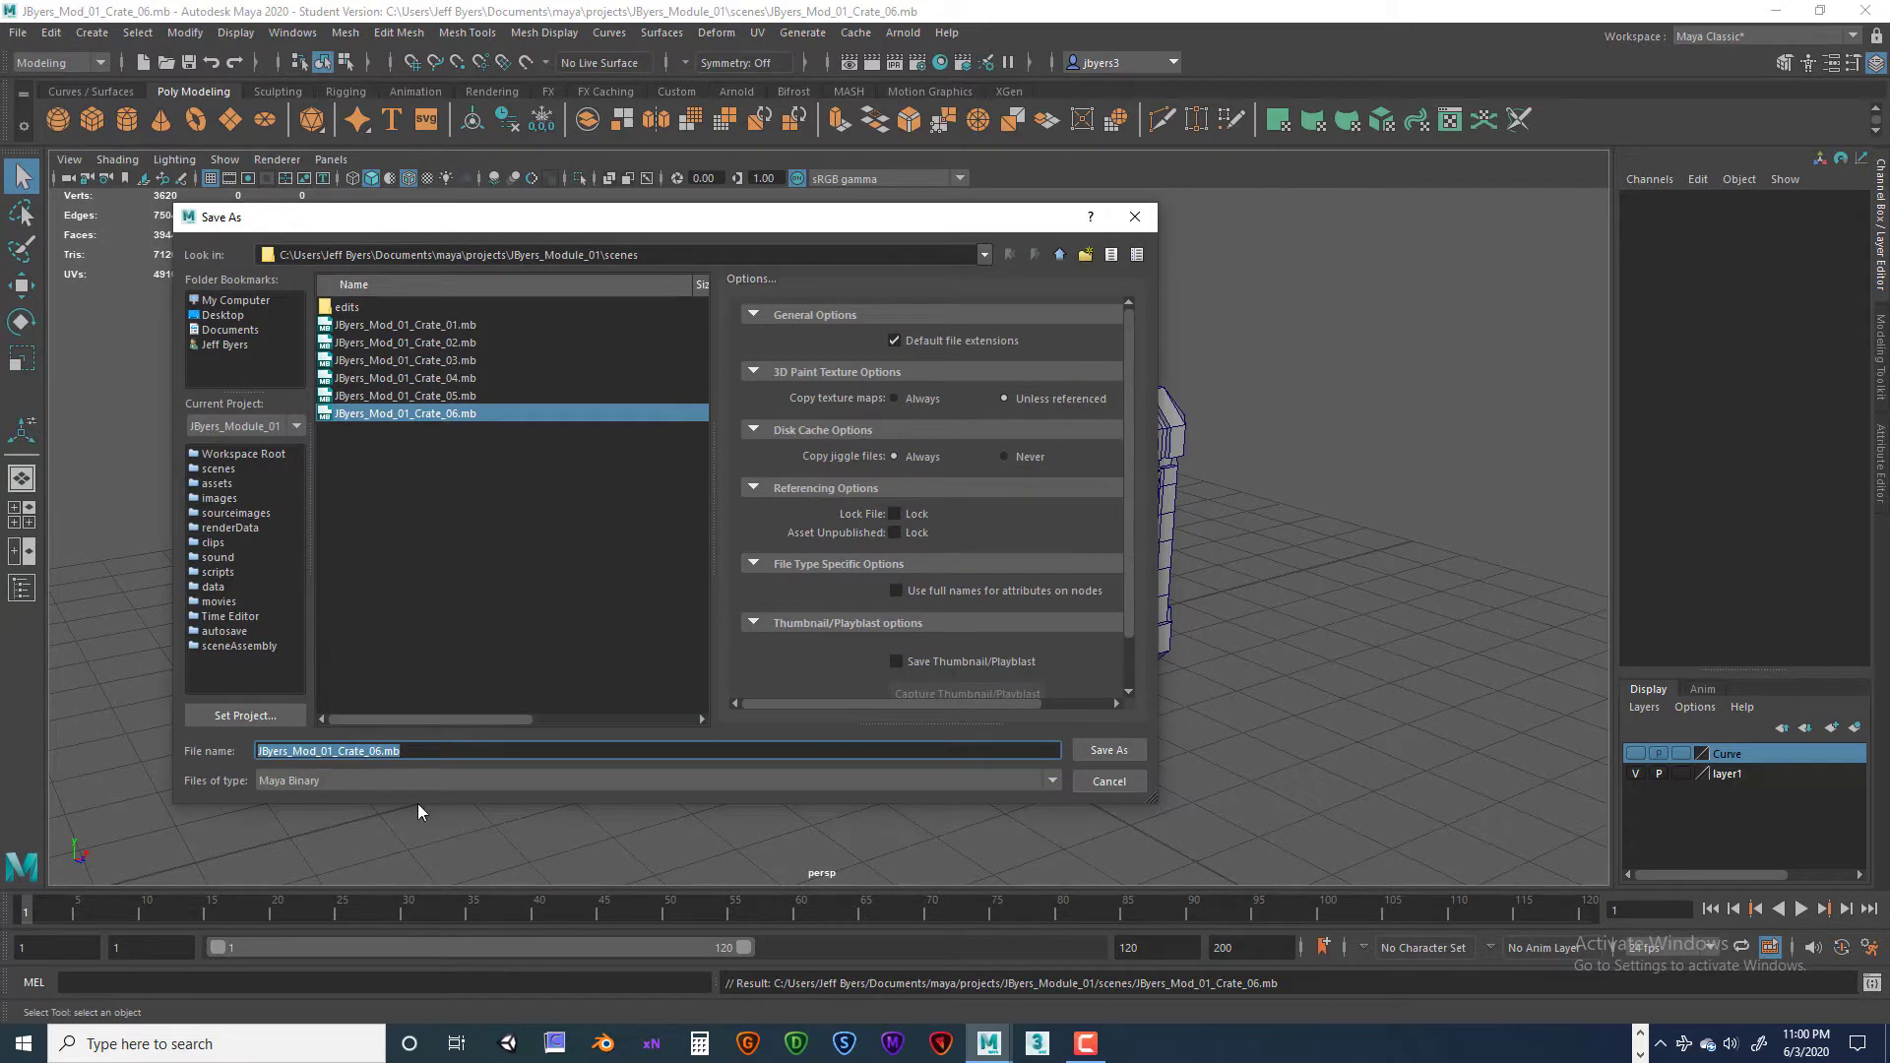
pyautogui.moveTo(379, 751); pyautogui.dragTo(420, 750)
pyautogui.write('7')
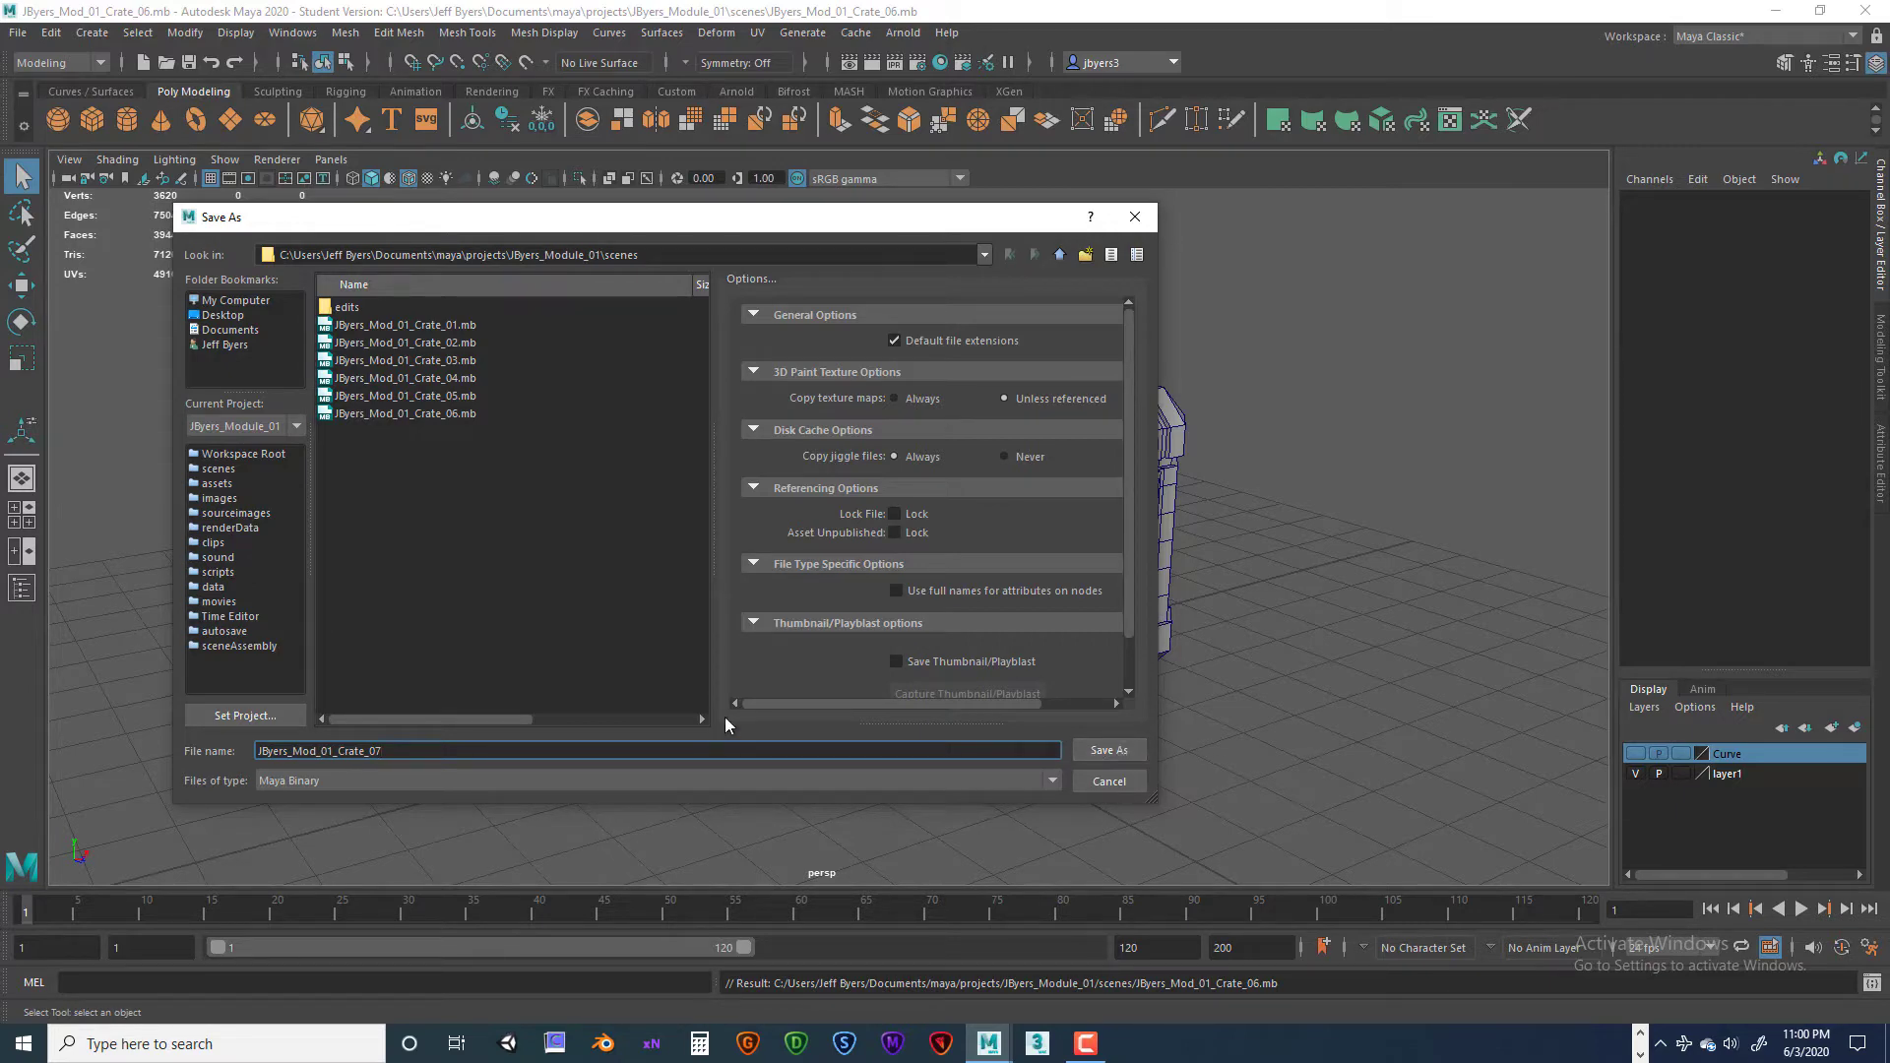
pyautogui.click(1109, 750)
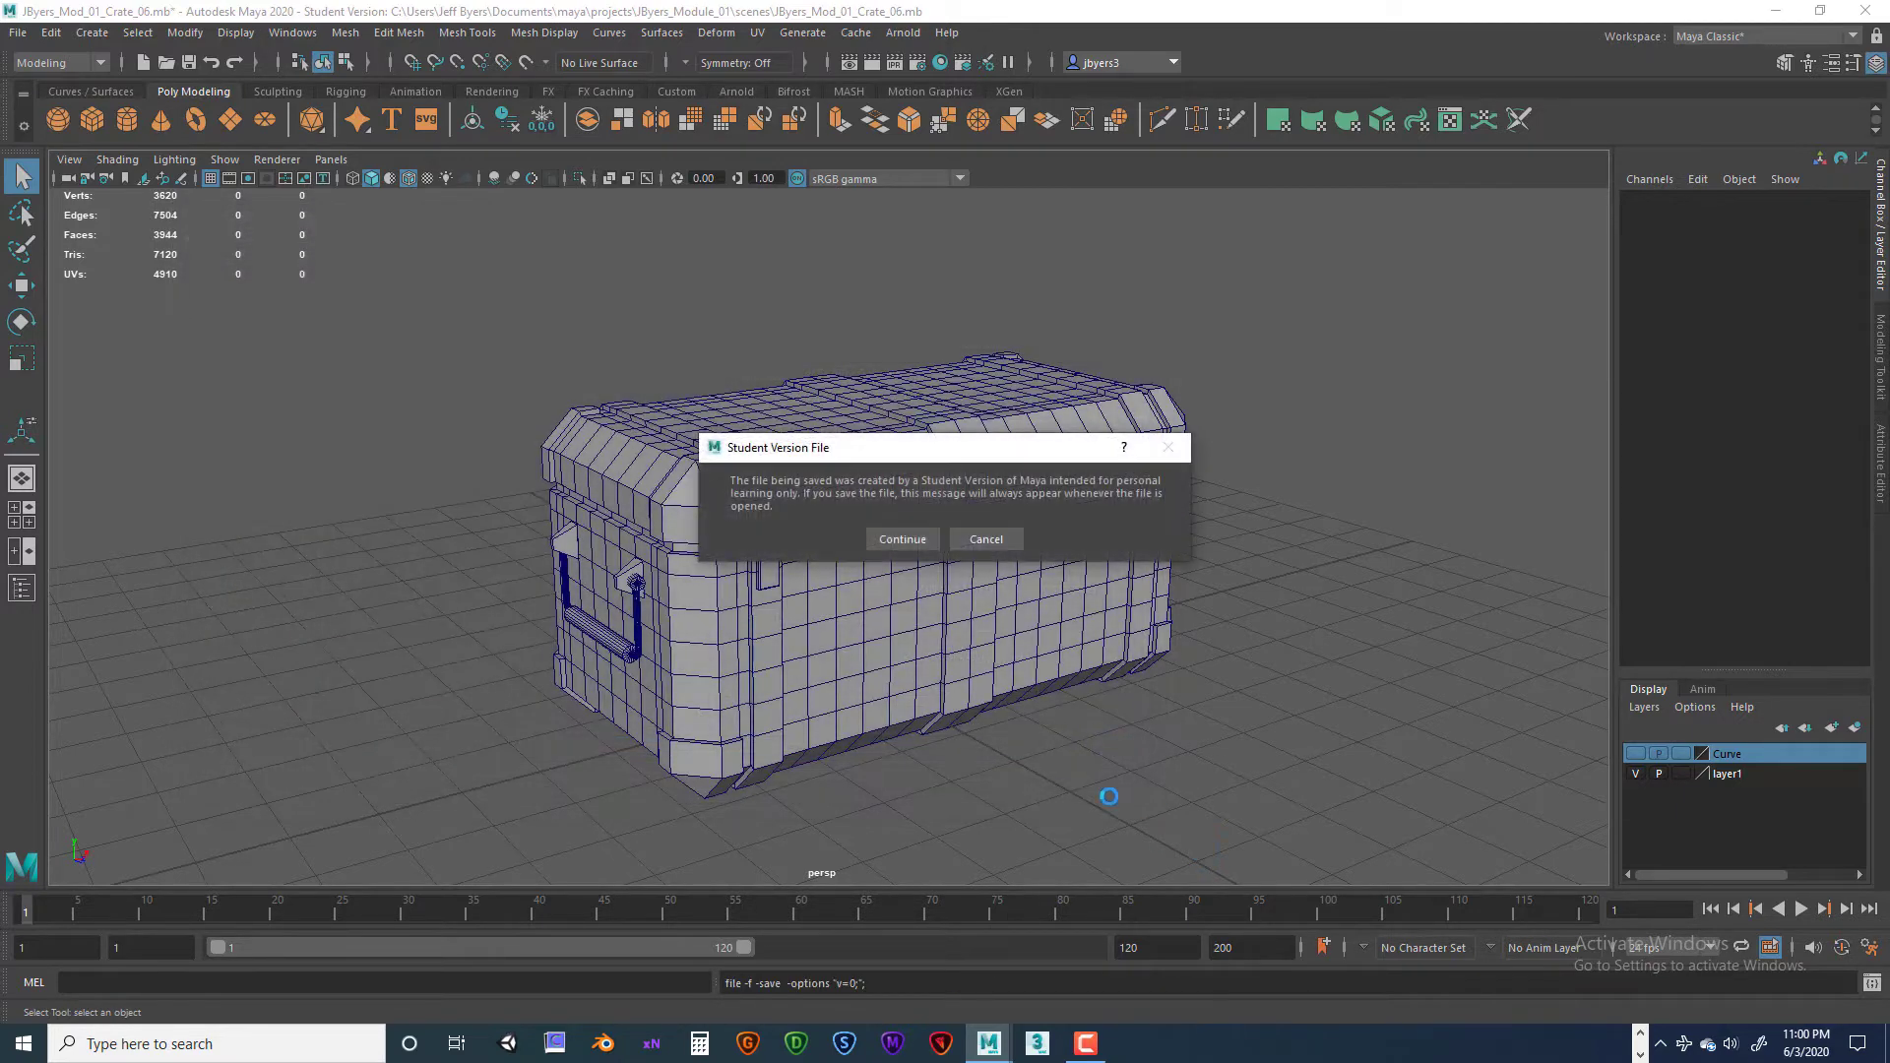
pyautogui.click(902, 539)
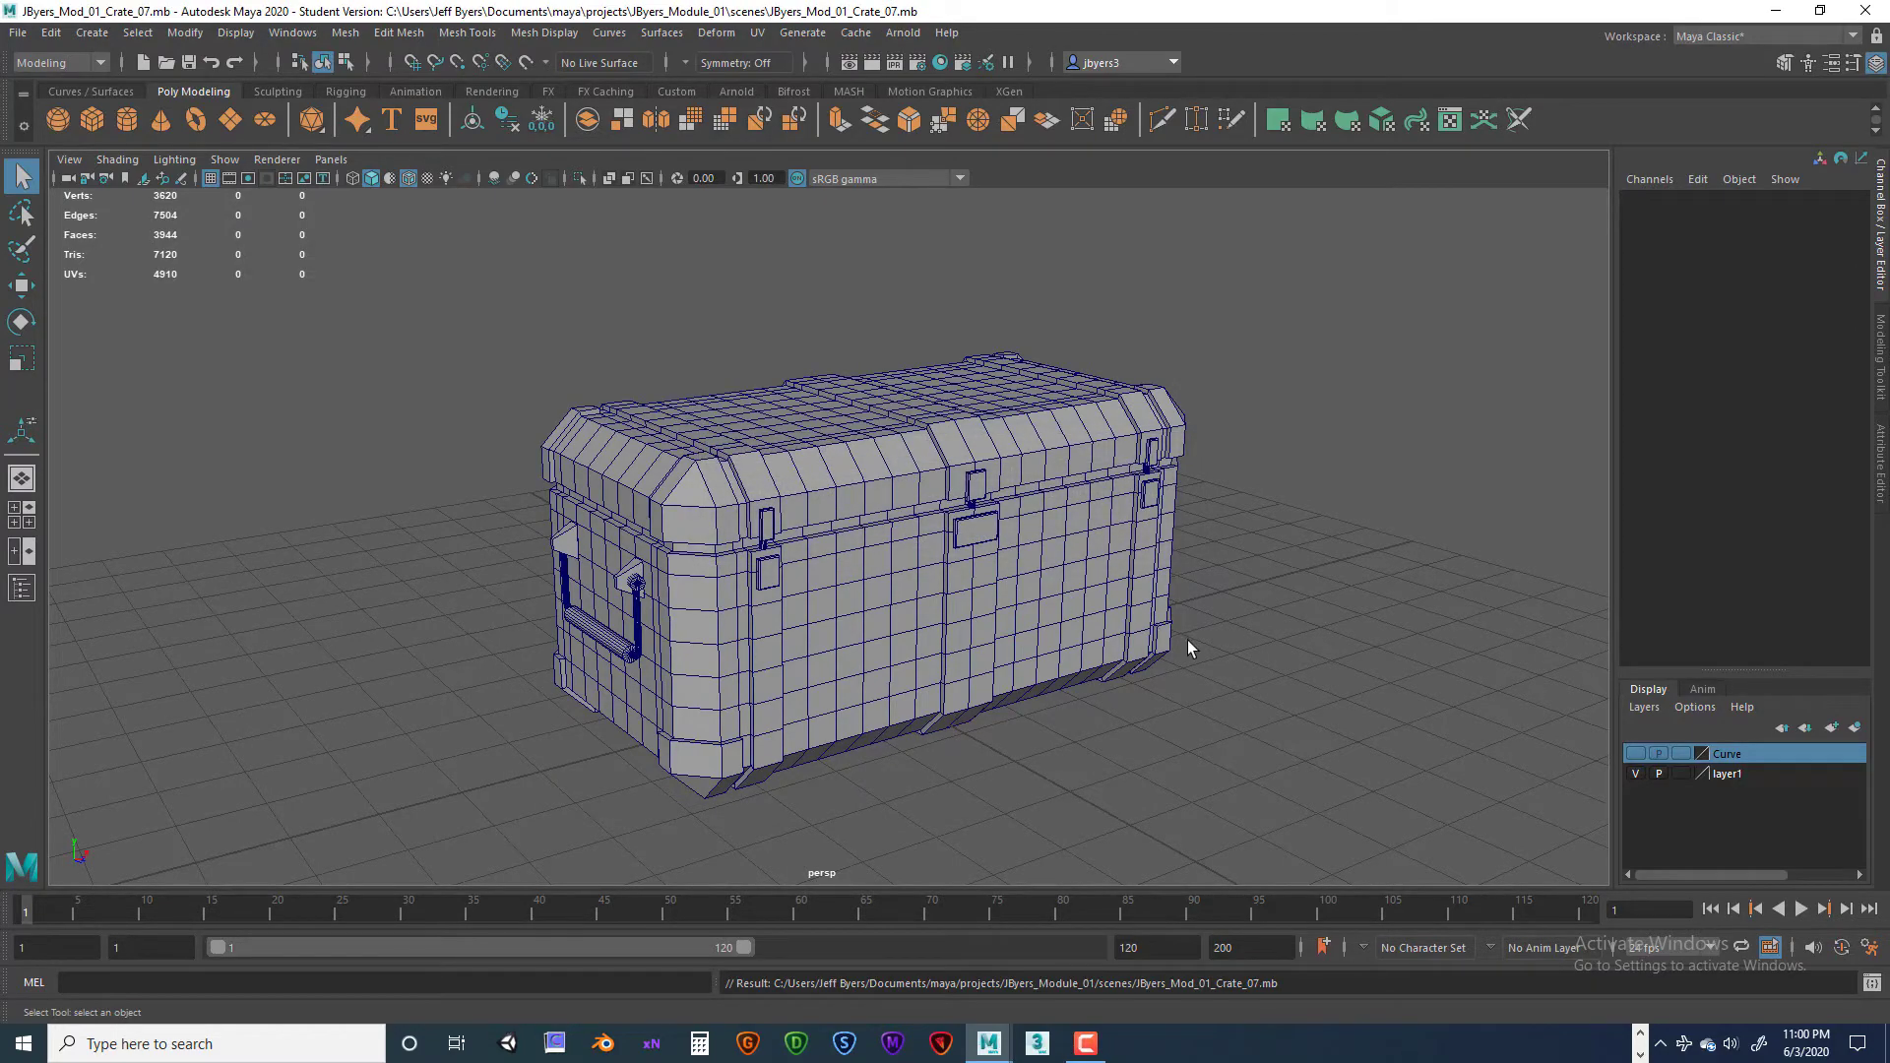
# Step: Examine the mirrored crate from several angles and distances, with its combined mesh selected
pyautogui.keyDown('alt'); pyautogui.moveTo(1195, 650); pyautogui.dragTo(1648, 929); pyautogui.keyUp('alt')
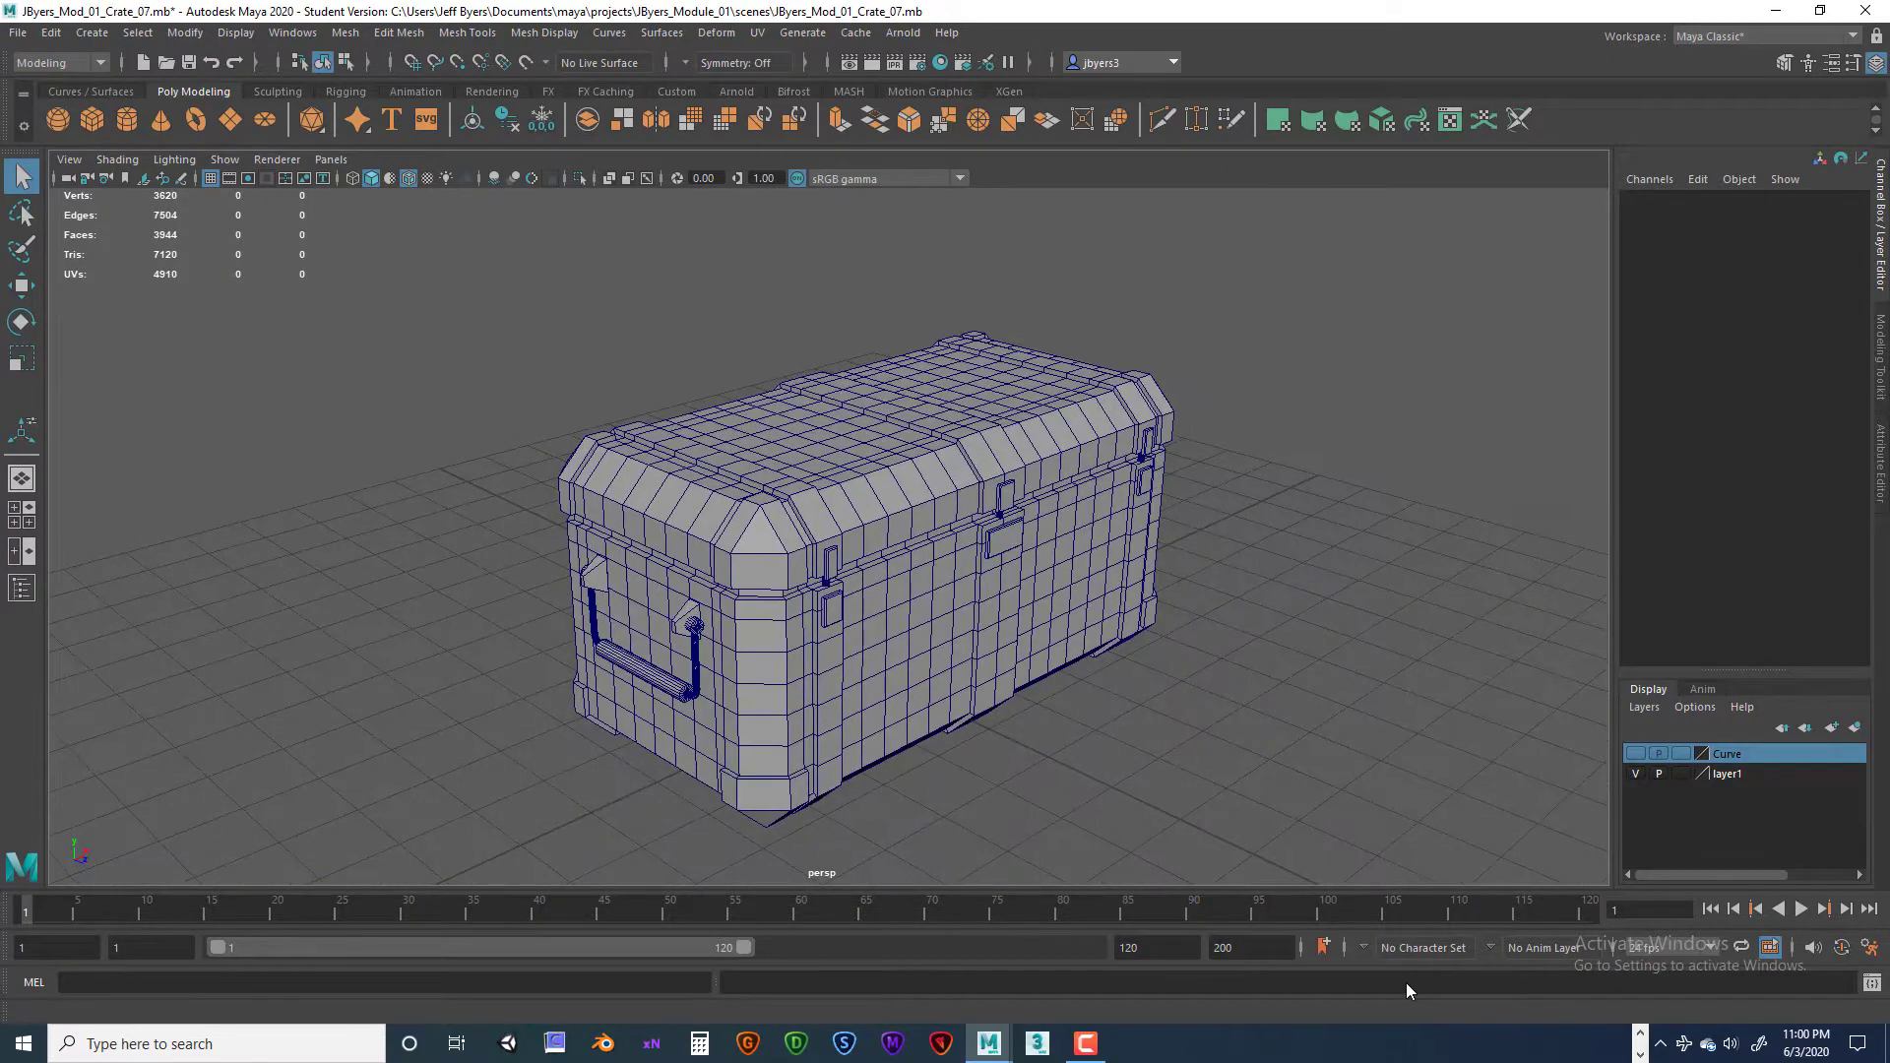
pyautogui.keyDown('alt'); pyautogui.moveTo(1195, 711); pyautogui.dragTo(1248, 719); pyautogui.keyUp('alt')
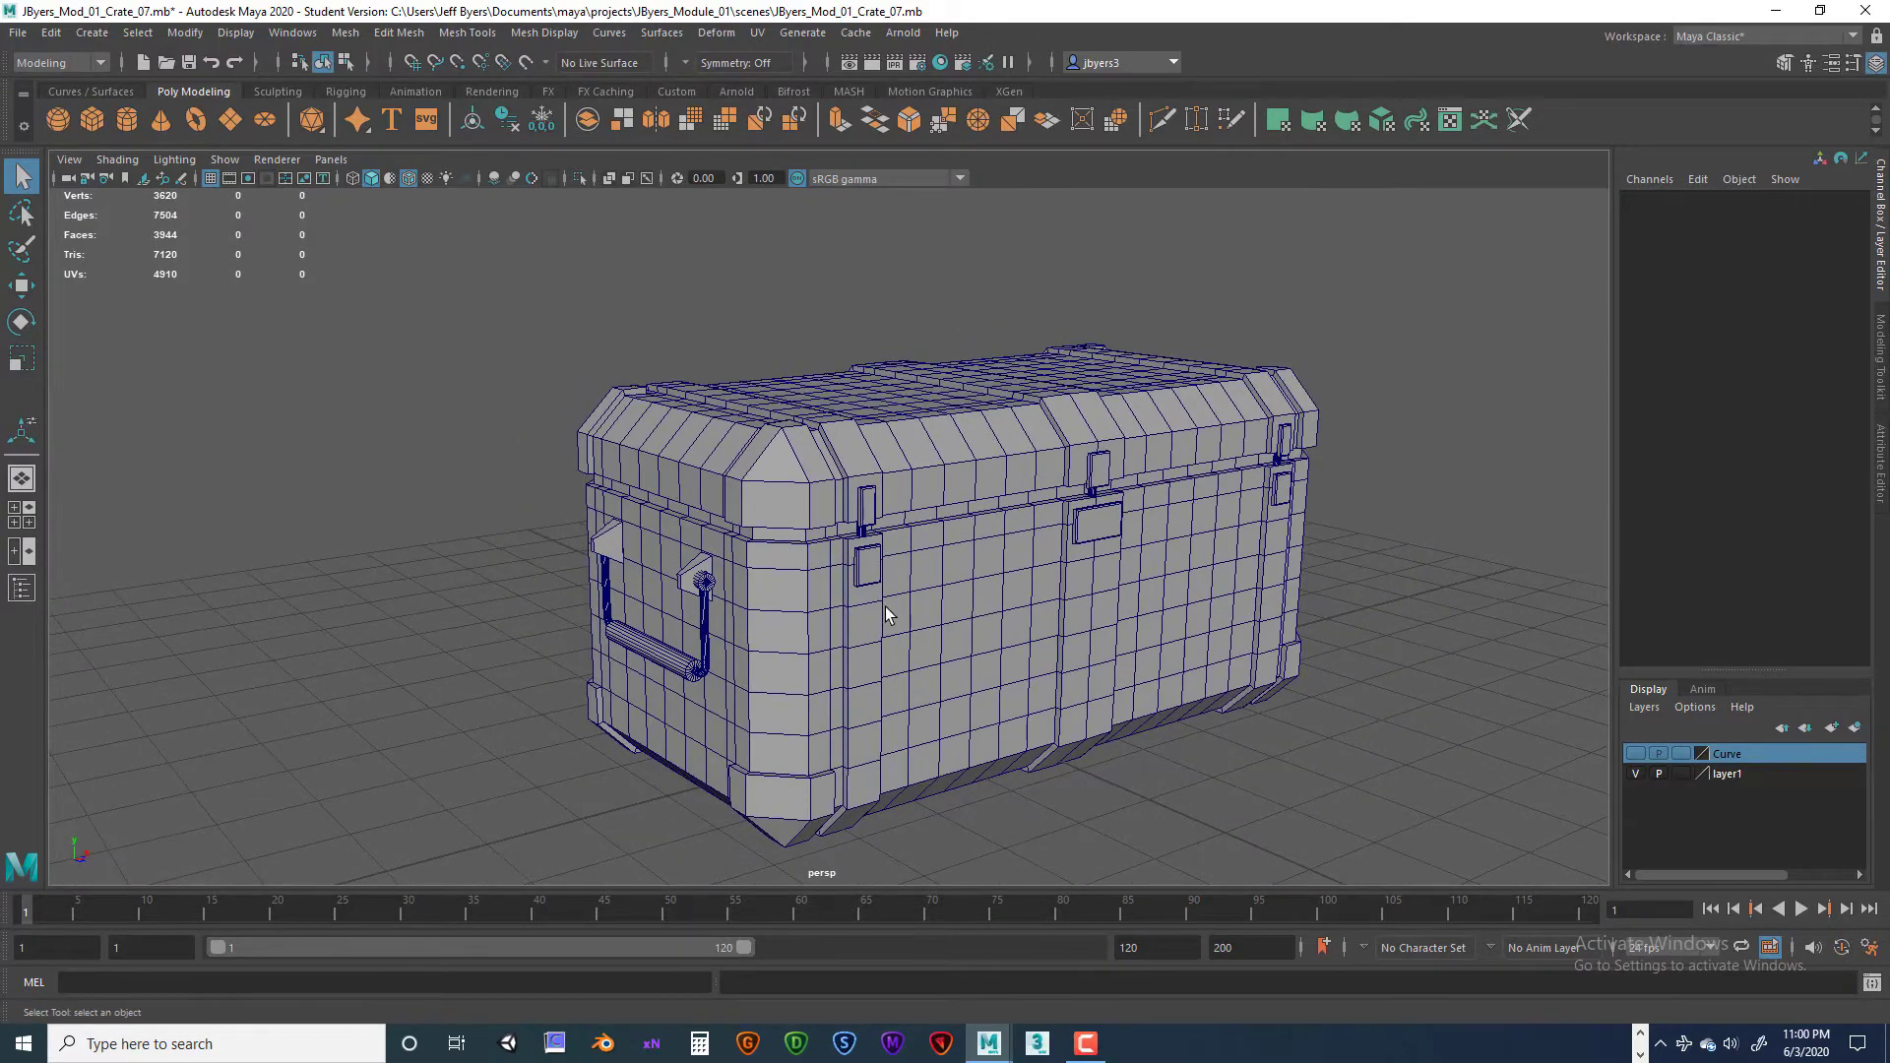
pyautogui.keyDown('alt'); pyautogui.moveTo(1136, 622); pyautogui.dragTo(915, 654); pyautogui.keyUp('alt')
pyautogui.scroll(3, 1113, 629)
pyautogui.scroll(-3, 1112, 659)
pyautogui.click(1037, 672)
pyautogui.scroll(-3, 1044, 730)
pyautogui.keyDown('alt'); pyautogui.moveTo(725, 671); pyautogui.dragTo(828, 654); pyautogui.keyUp('alt')
pyautogui.scroll(4, 851, 644)
pyautogui.keyDown('alt'); pyautogui.moveTo(994, 560); pyautogui.dragTo(910, 449); pyautogui.keyUp('alt')
pyautogui.scroll(-3, 1106, 655)
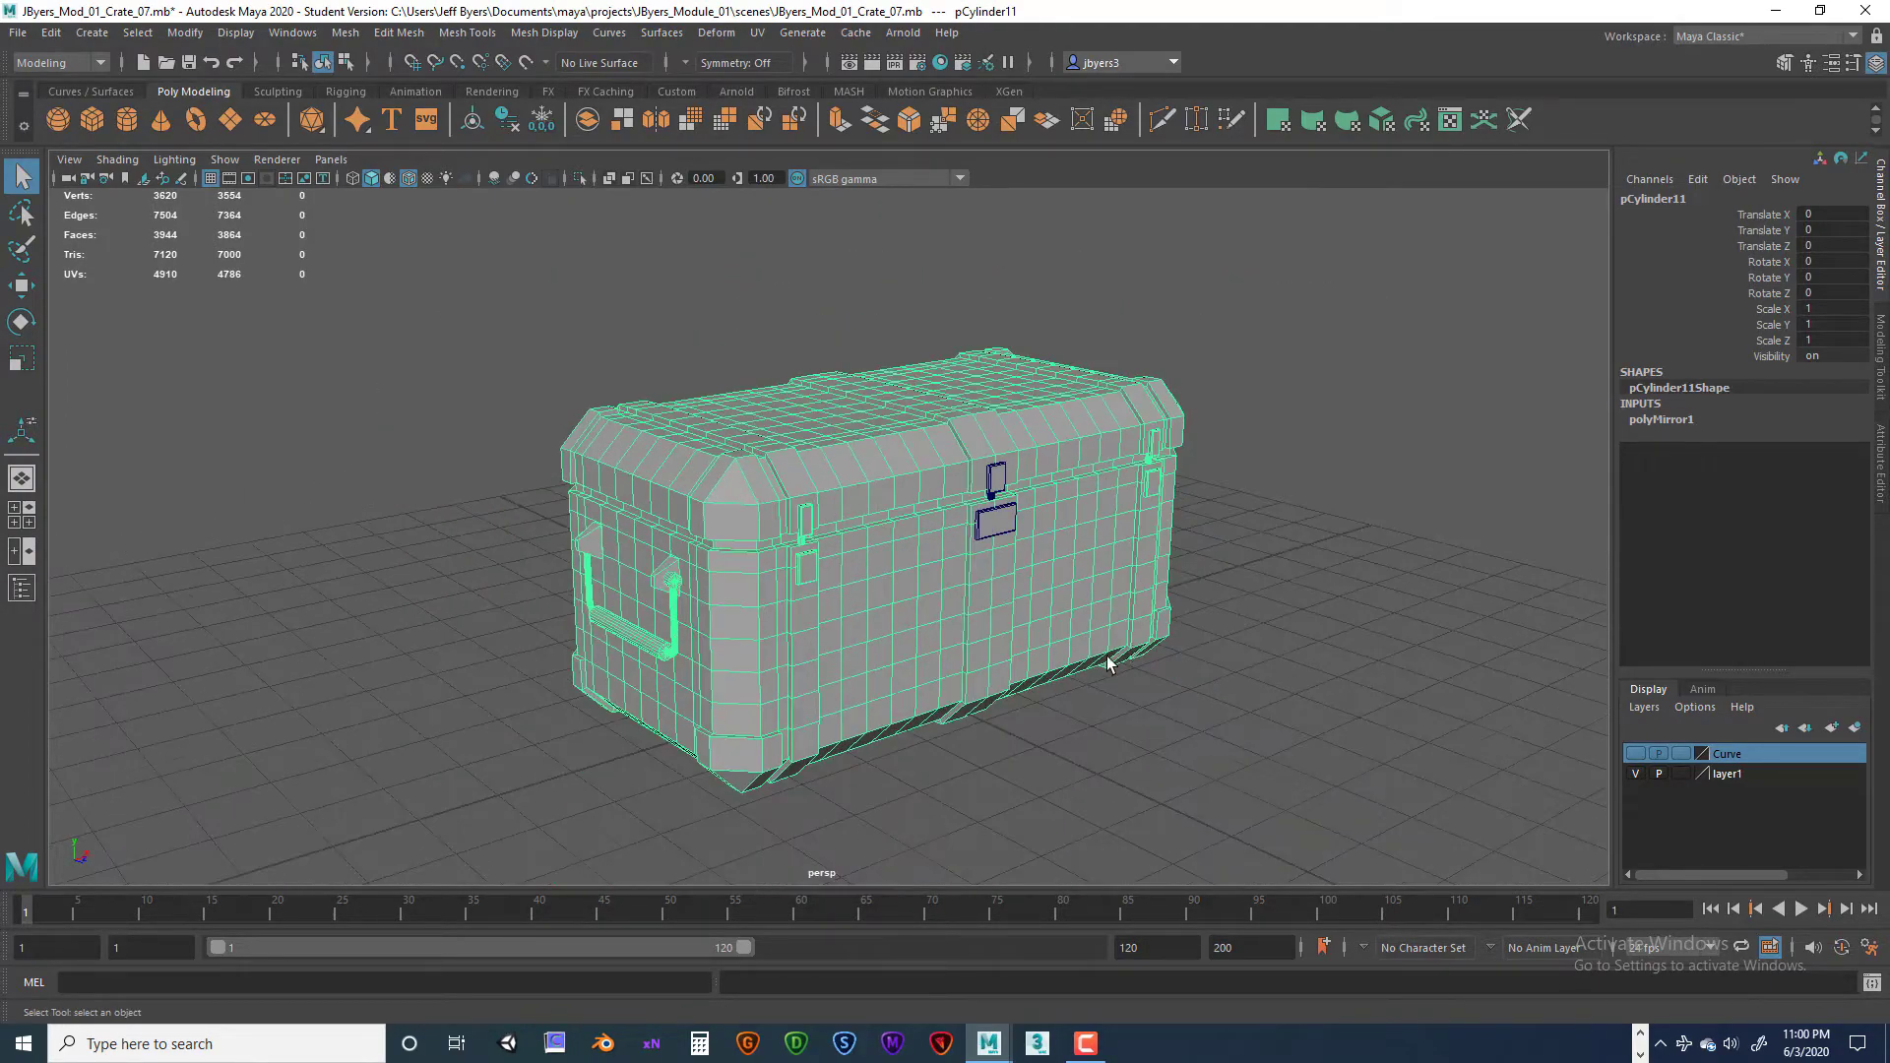
pyautogui.keyDown('alt'); pyautogui.moveTo(1031, 642); pyautogui.dragTo(1029, 701); pyautogui.keyUp('alt')
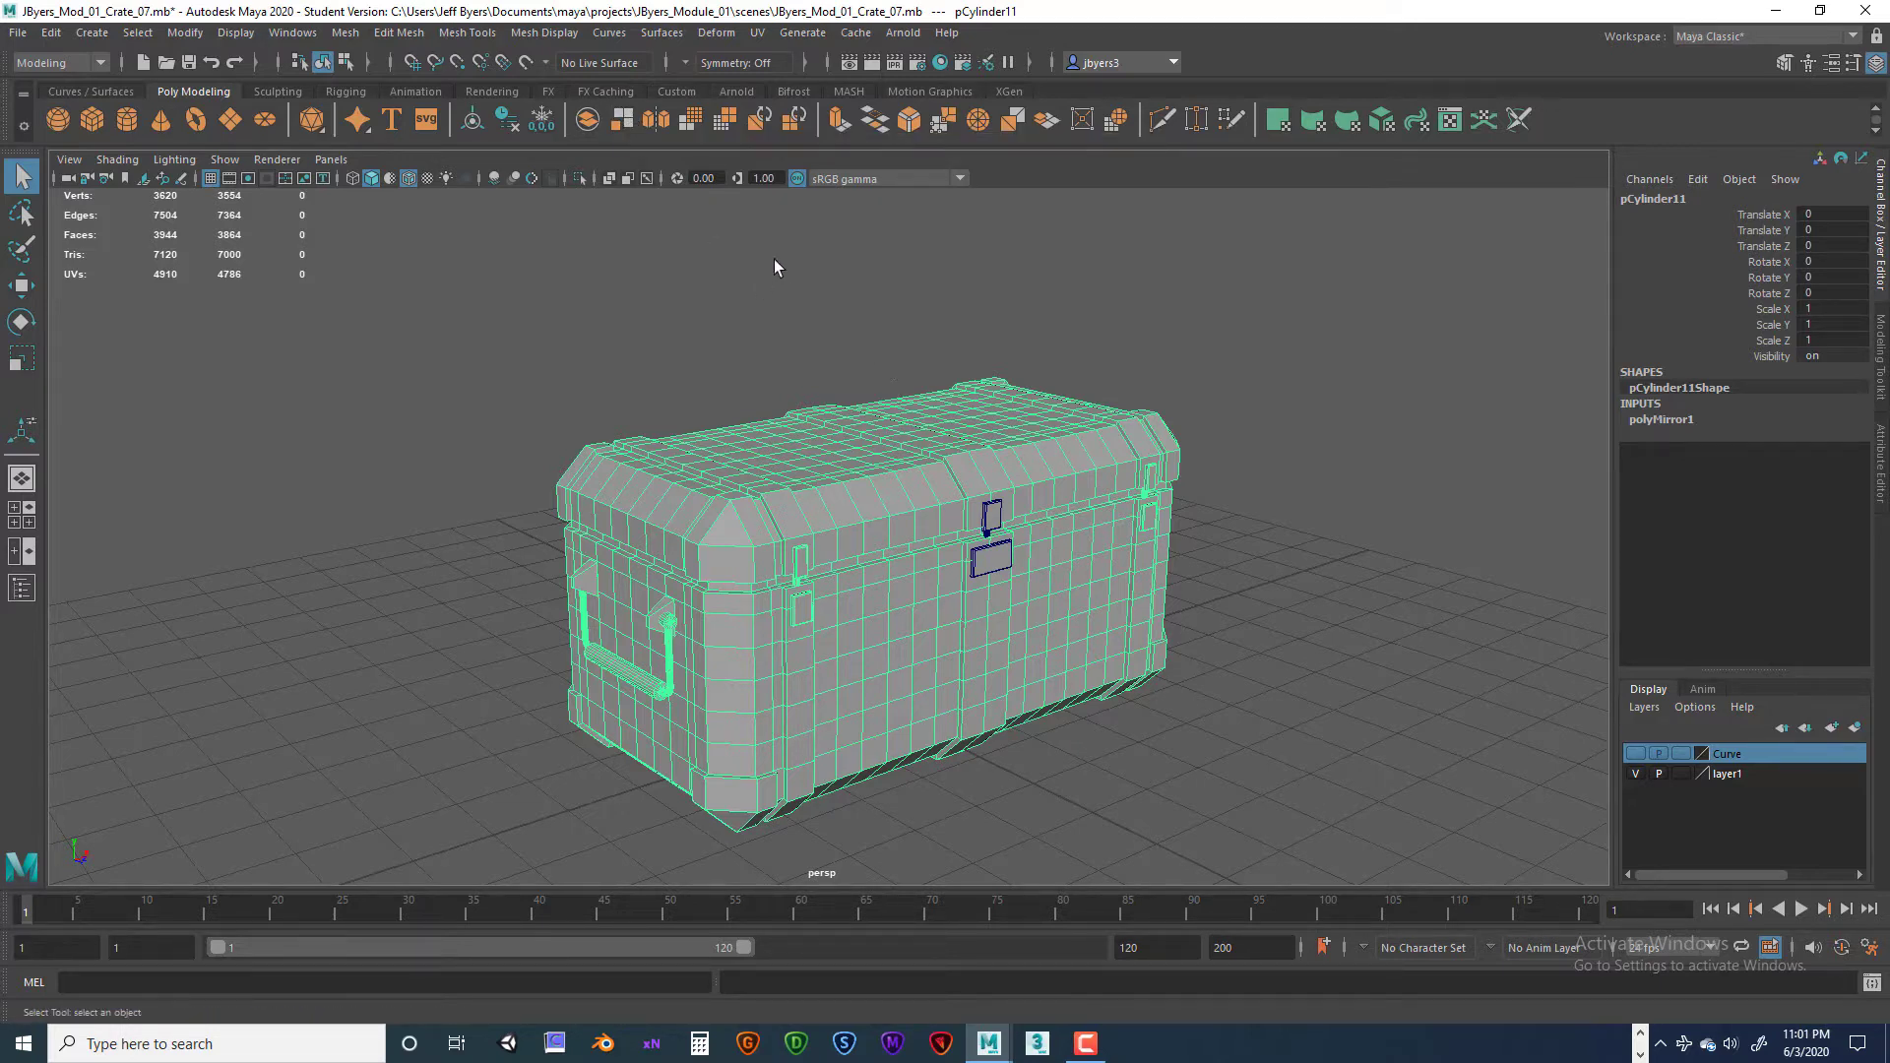
# Step: Select all parts of the crate together and separate the combined mesh into individual objects
pyautogui.scroll(-3, 889, 322)
pyautogui.keyDown('alt'); pyautogui.moveTo(1073, 380); pyautogui.dragTo(1057, 380); pyautogui.keyUp('alt')
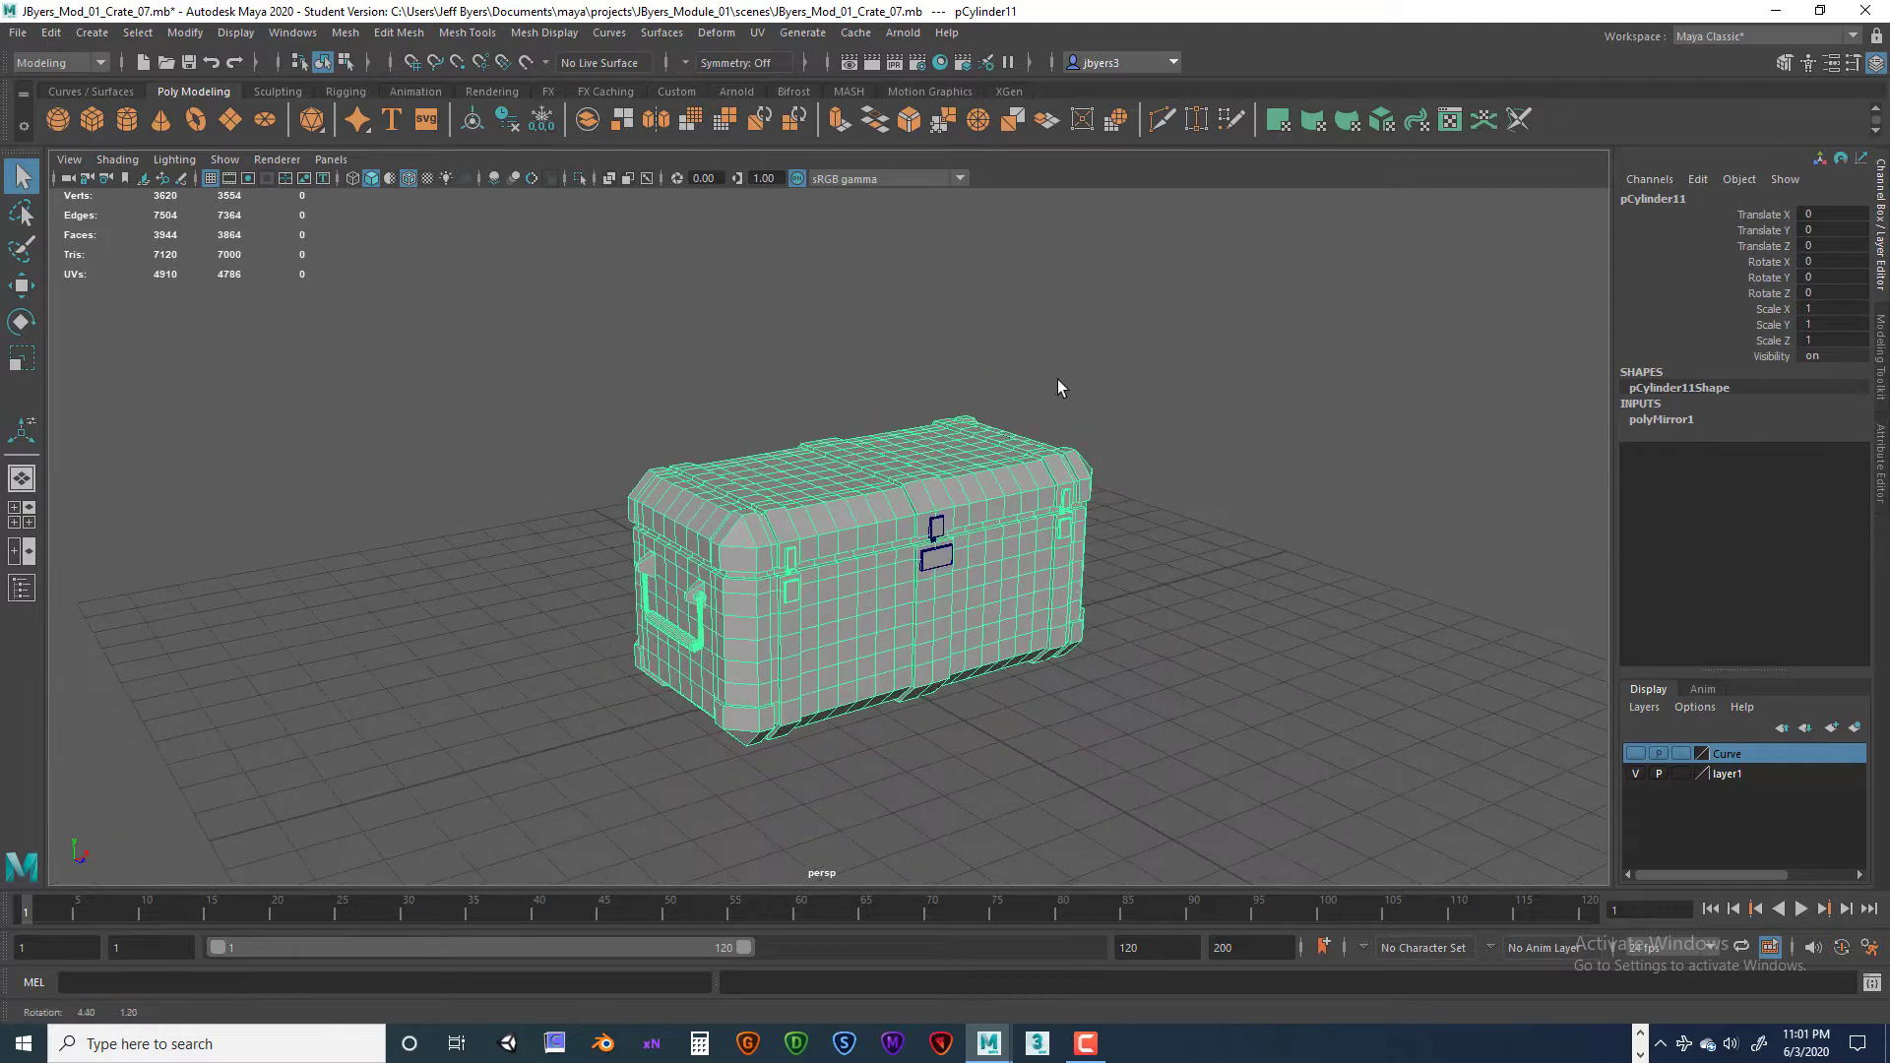
pyautogui.moveTo(521, 343); pyautogui.dragTo(1209, 724)
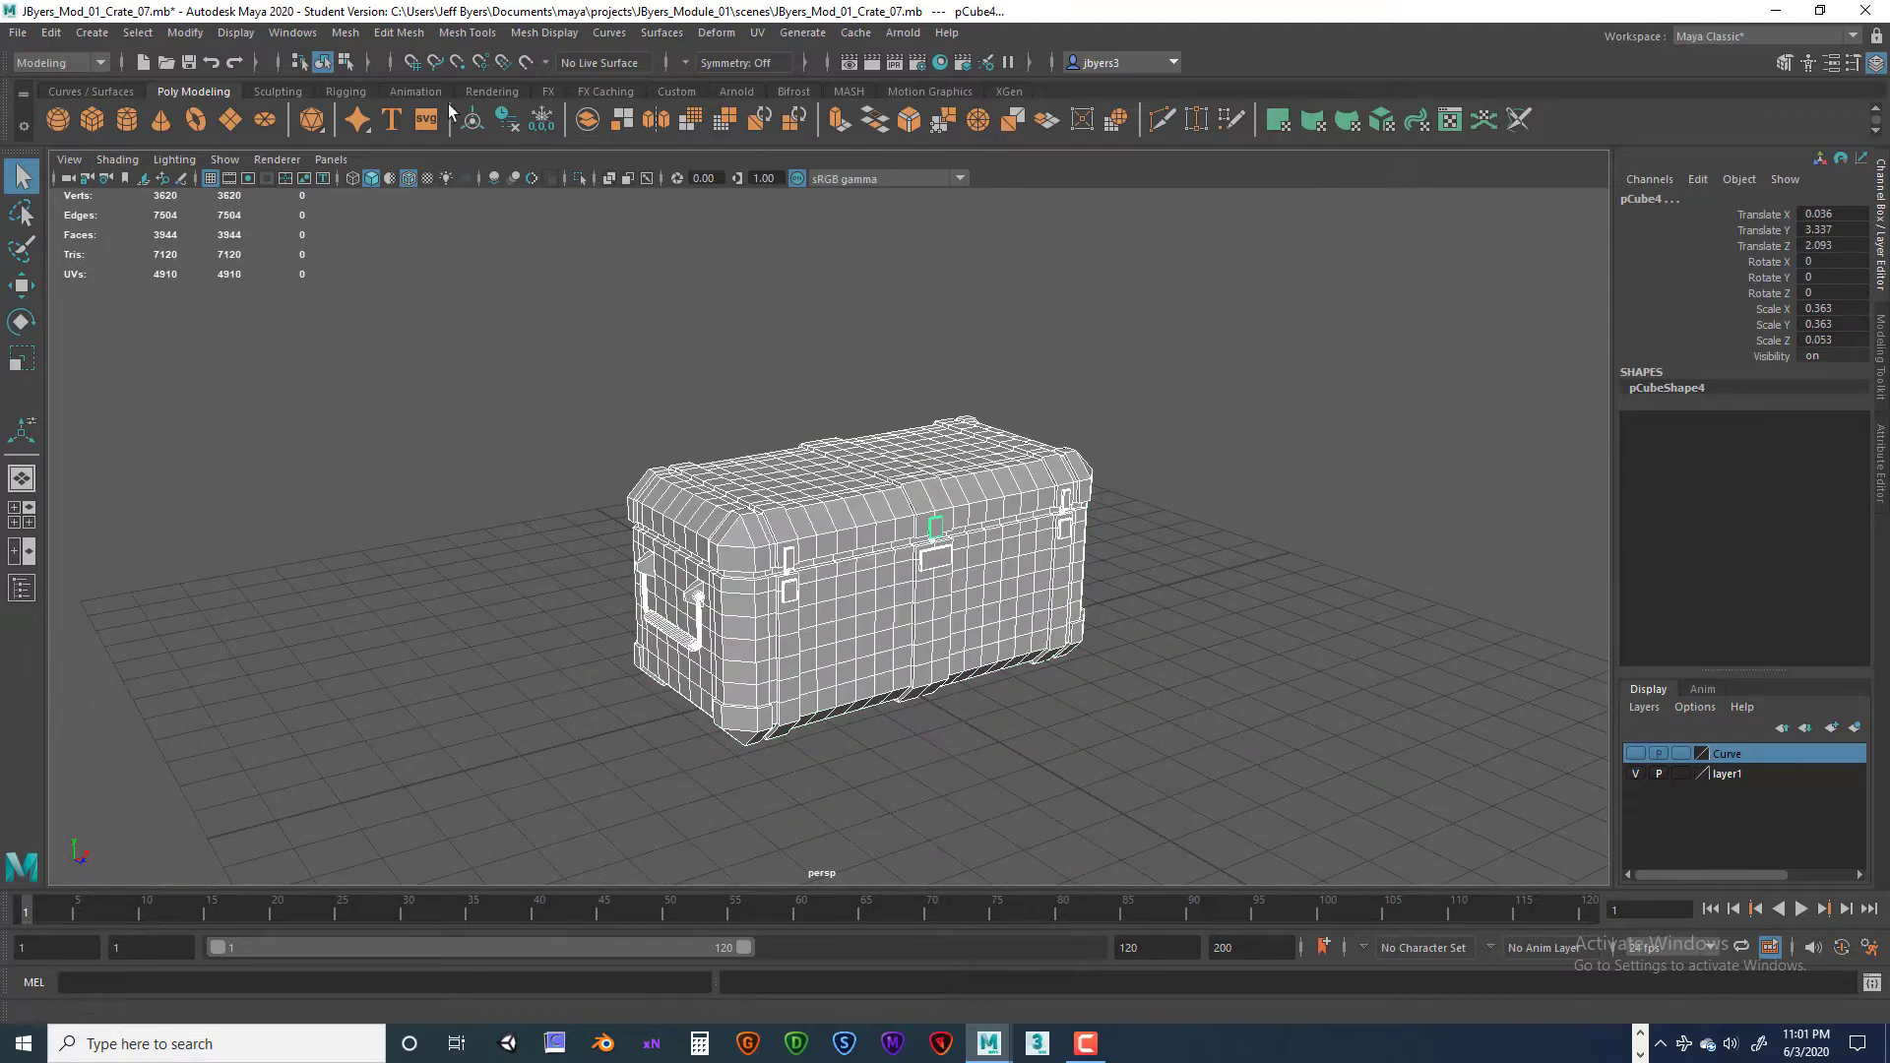
pyautogui.click(616, 118)
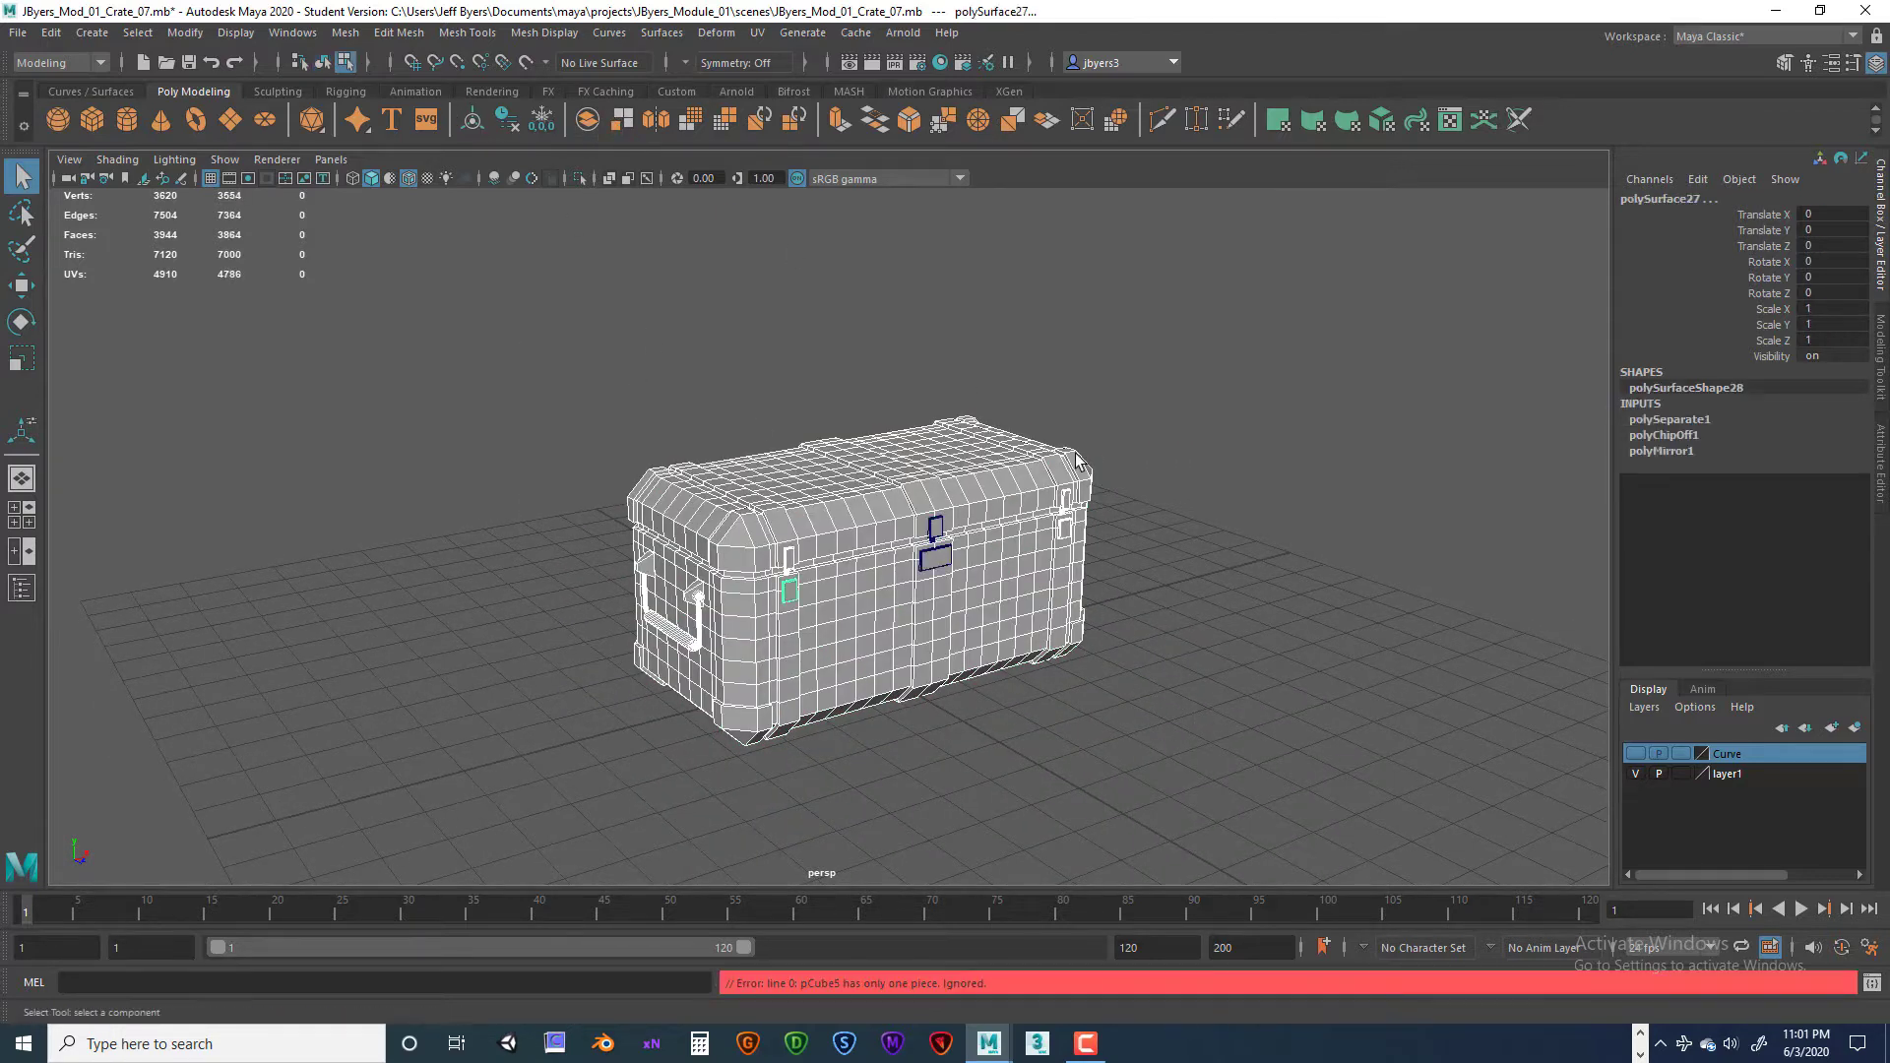
# Step: Select all faces of the separated crate body and switch back to object selection of that body
pyautogui.click(1174, 433)
pyautogui.scroll(4, 1152, 481)
pyautogui.doubleClick(894, 601)
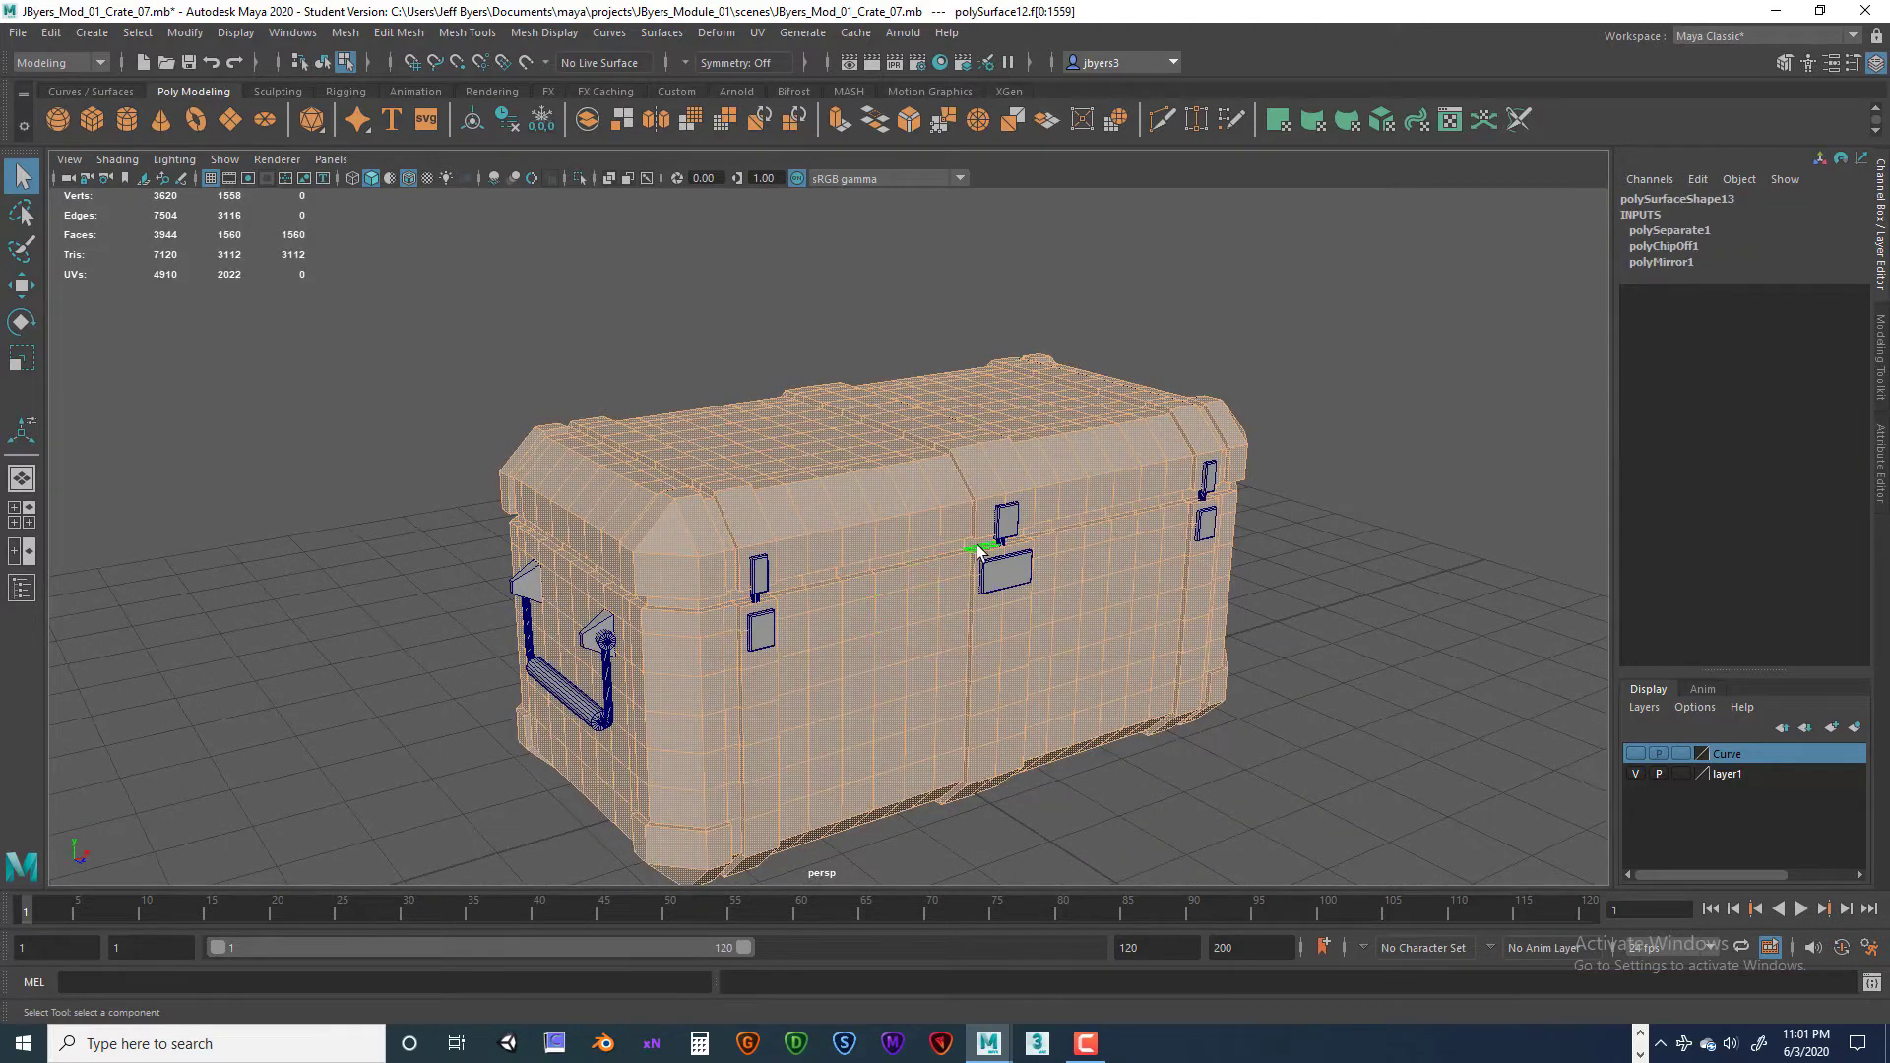
pyautogui.scroll(-2, 995, 512)
pyautogui.keyDown('alt'); pyautogui.moveTo(1018, 472); pyautogui.dragTo(877, 471); pyautogui.keyUp('alt')
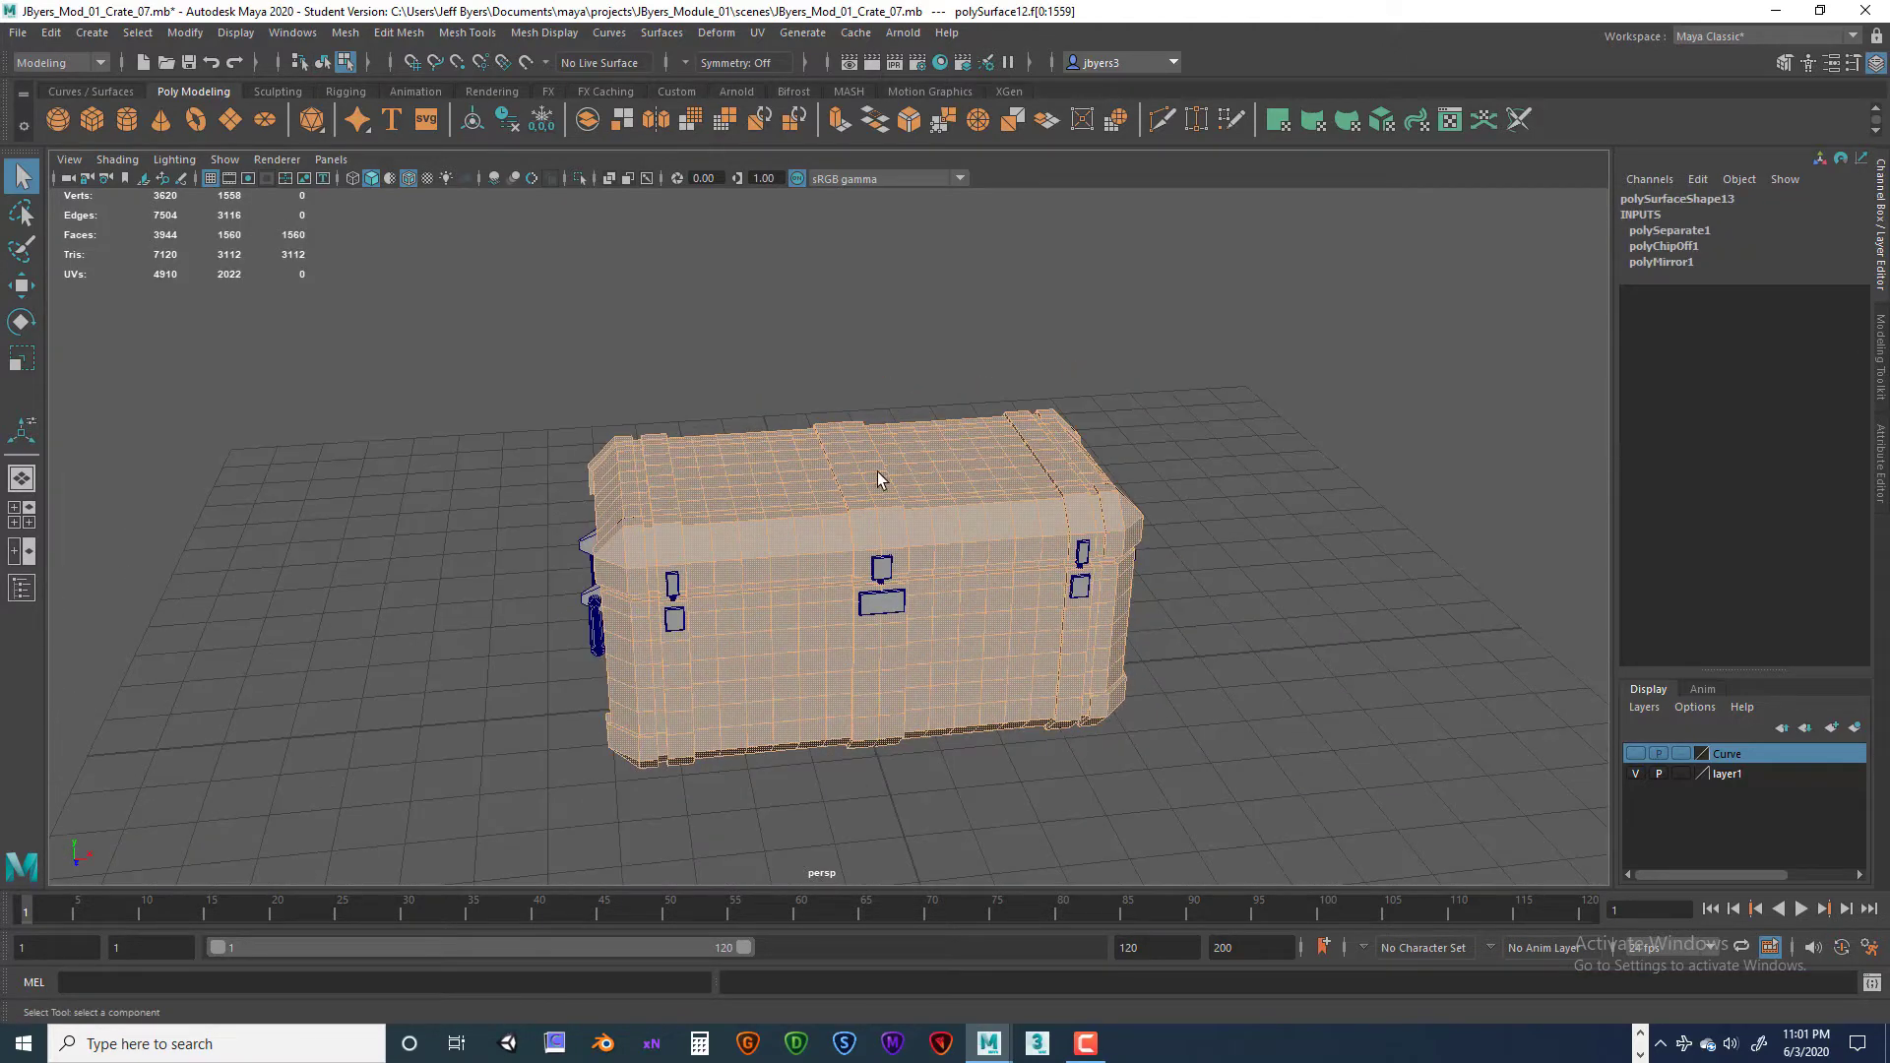
pyautogui.click(323, 62)
# Step: Assign the selected crate body to a new display layer named Crate
pyautogui.keyDown('alt'); pyautogui.moveTo(636, 424); pyautogui.dragTo(939, 551); pyautogui.keyUp('alt')
pyautogui.keyDown('alt'); pyautogui.moveTo(729, 596); pyautogui.dragTo(1117, 580); pyautogui.keyUp('alt')
pyautogui.scroll(4, 935, 567)
pyautogui.scroll(3, 794, 579)
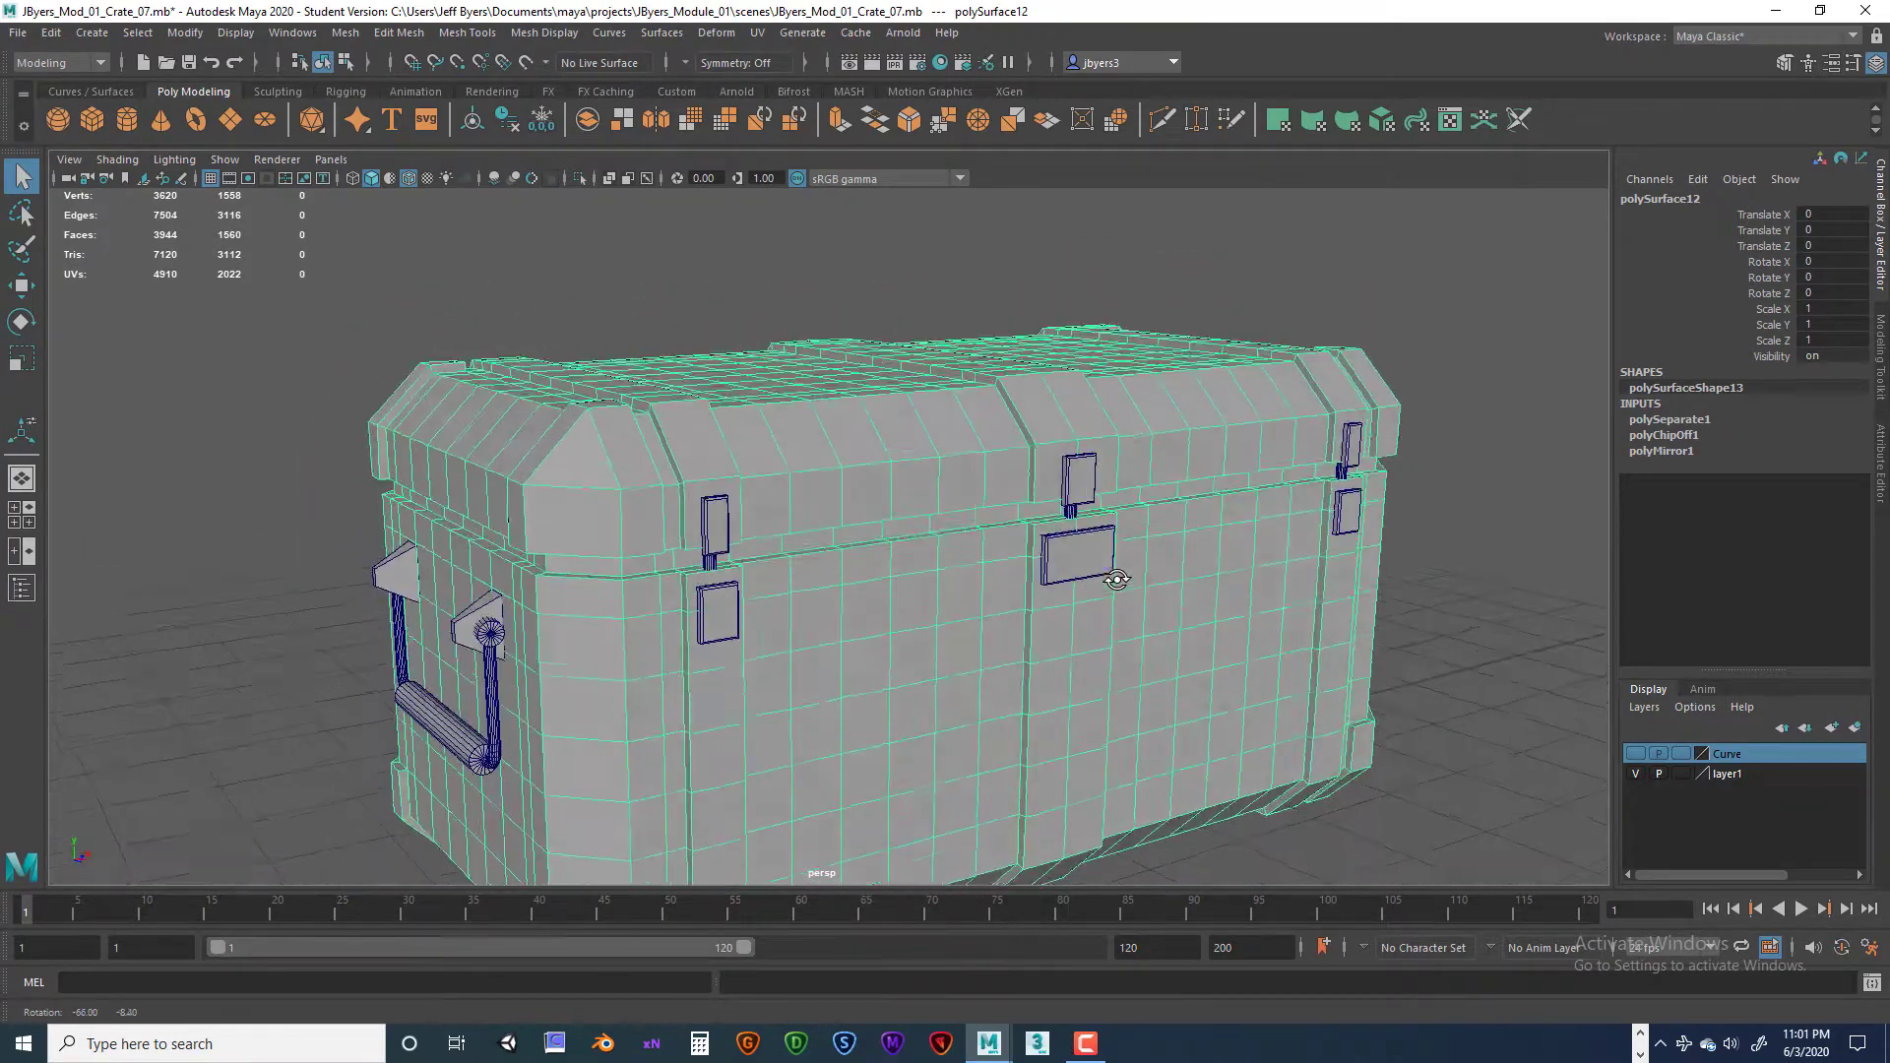
pyautogui.scroll(-5, 1116, 580)
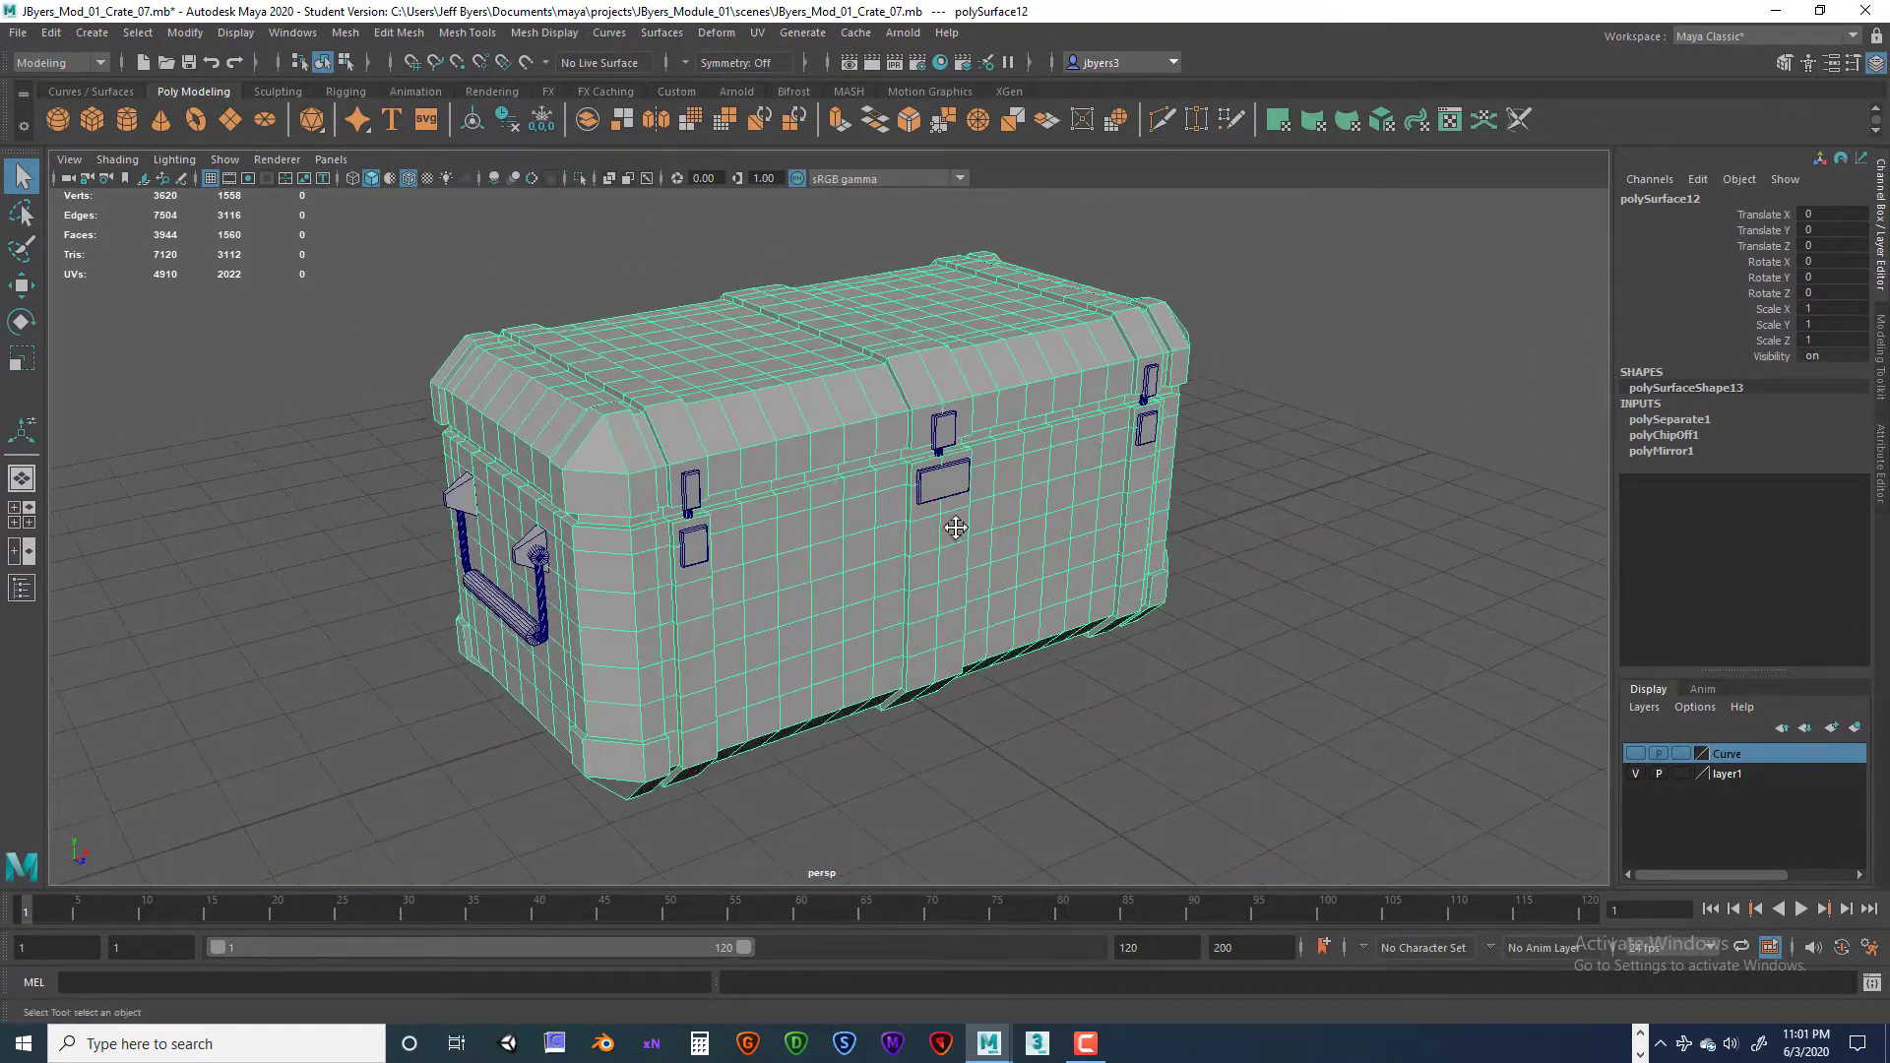
pyautogui.keyDown('alt'); pyautogui.moveTo(955, 528); pyautogui.dragTo(987, 582, button='middle'); pyautogui.keyUp('alt')
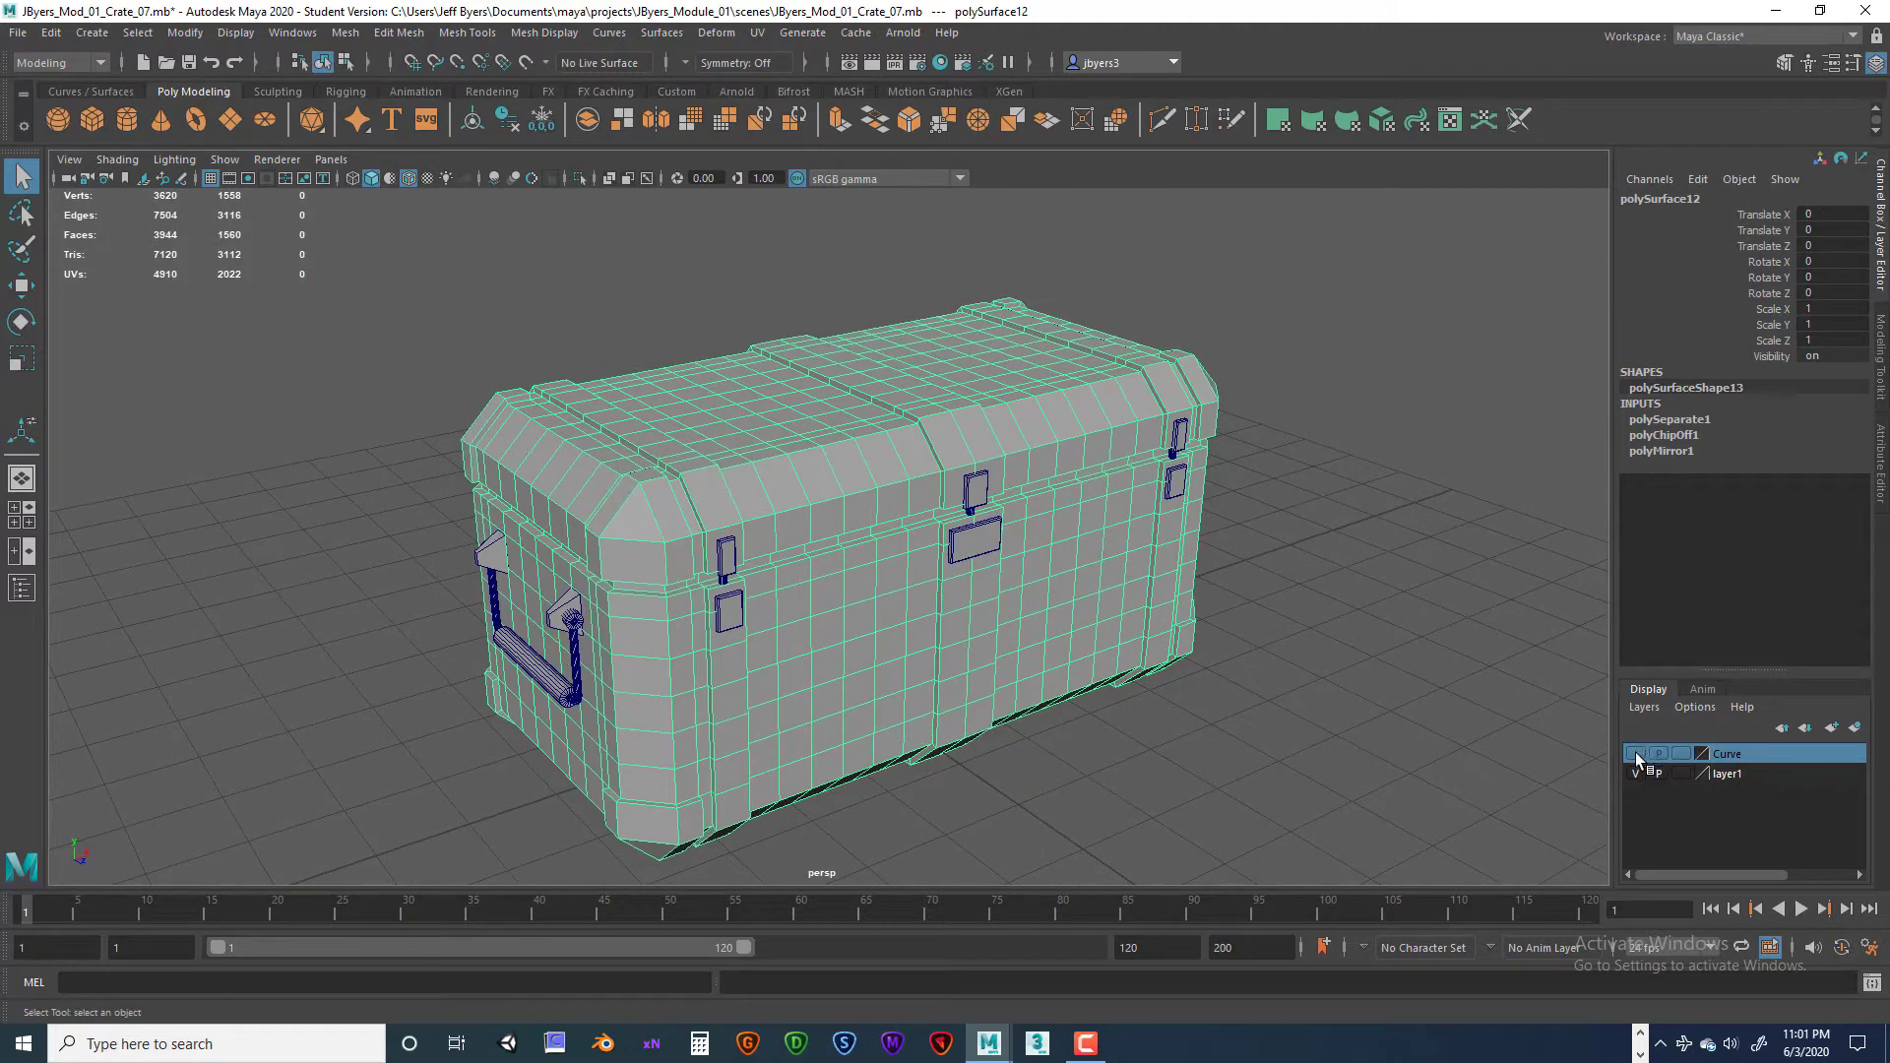
pyautogui.keyDown('alt'); pyautogui.moveTo(1357, 579); pyautogui.dragTo(1251, 544); pyautogui.keyUp('alt')
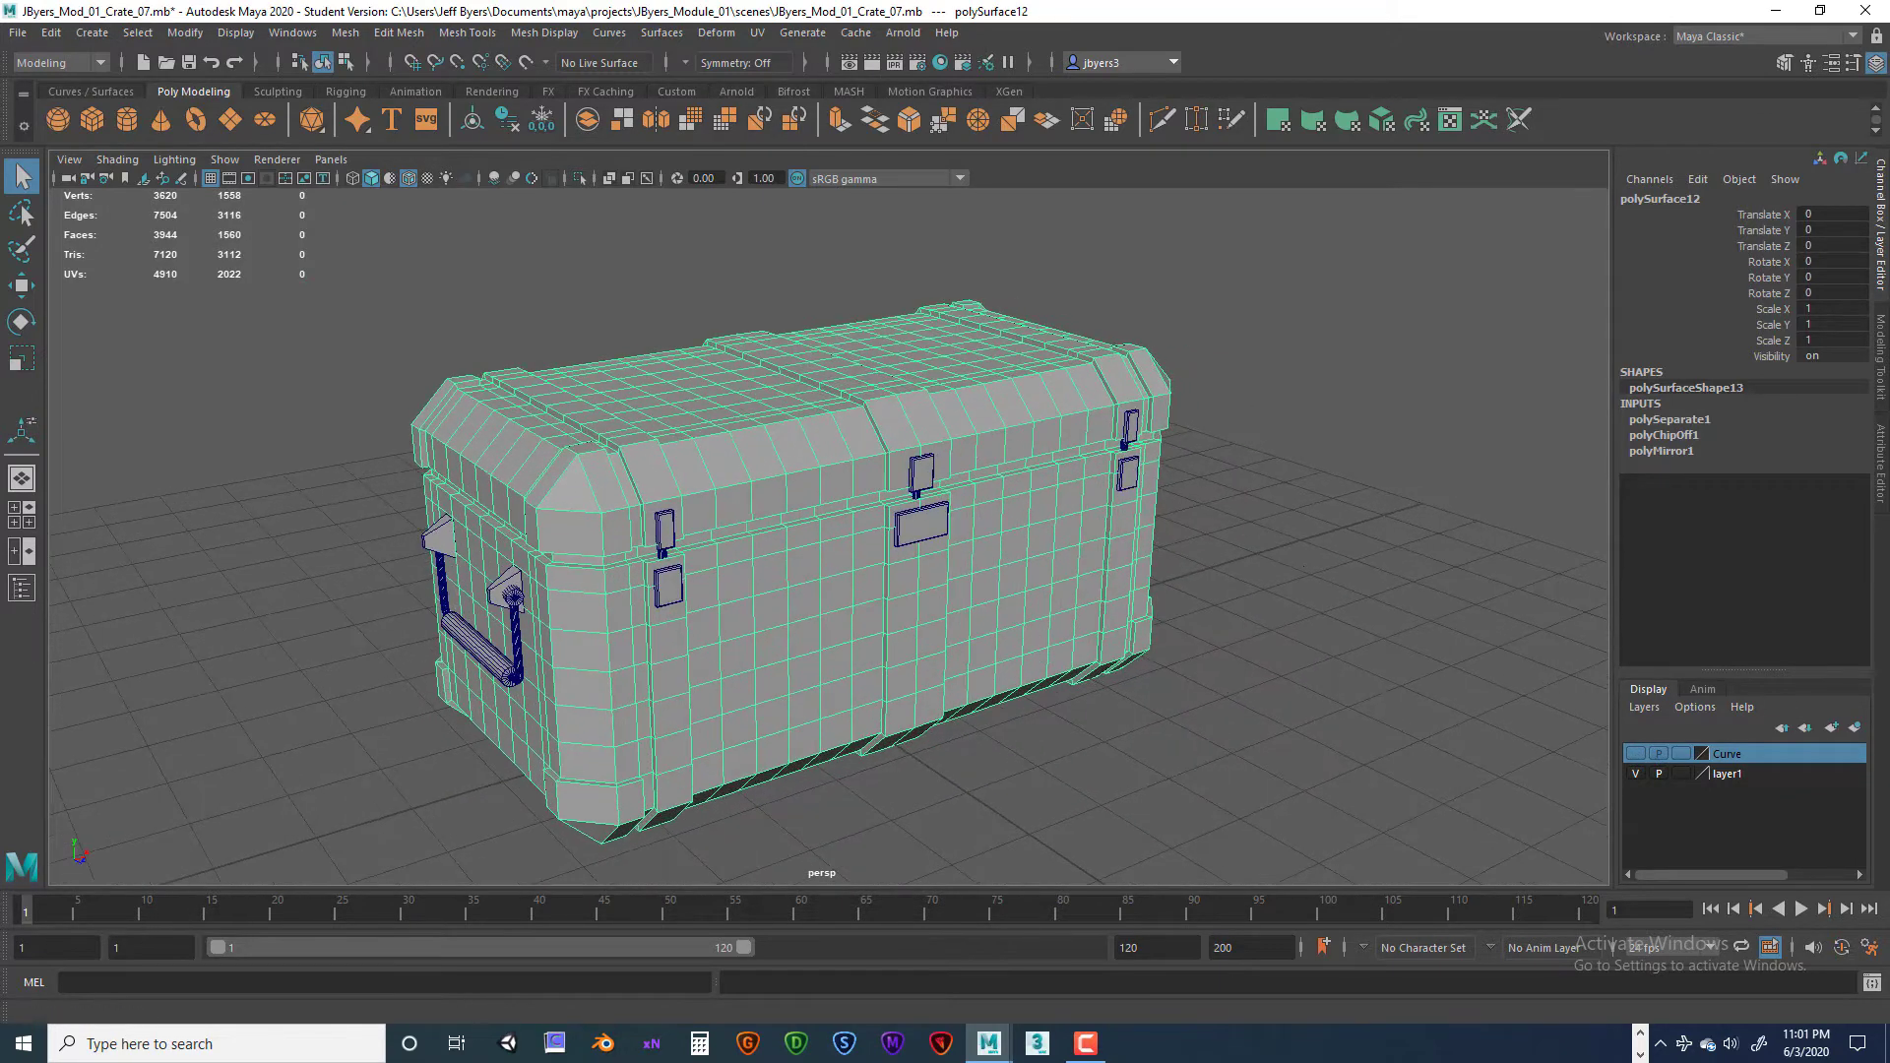
pyautogui.click(1851, 729)
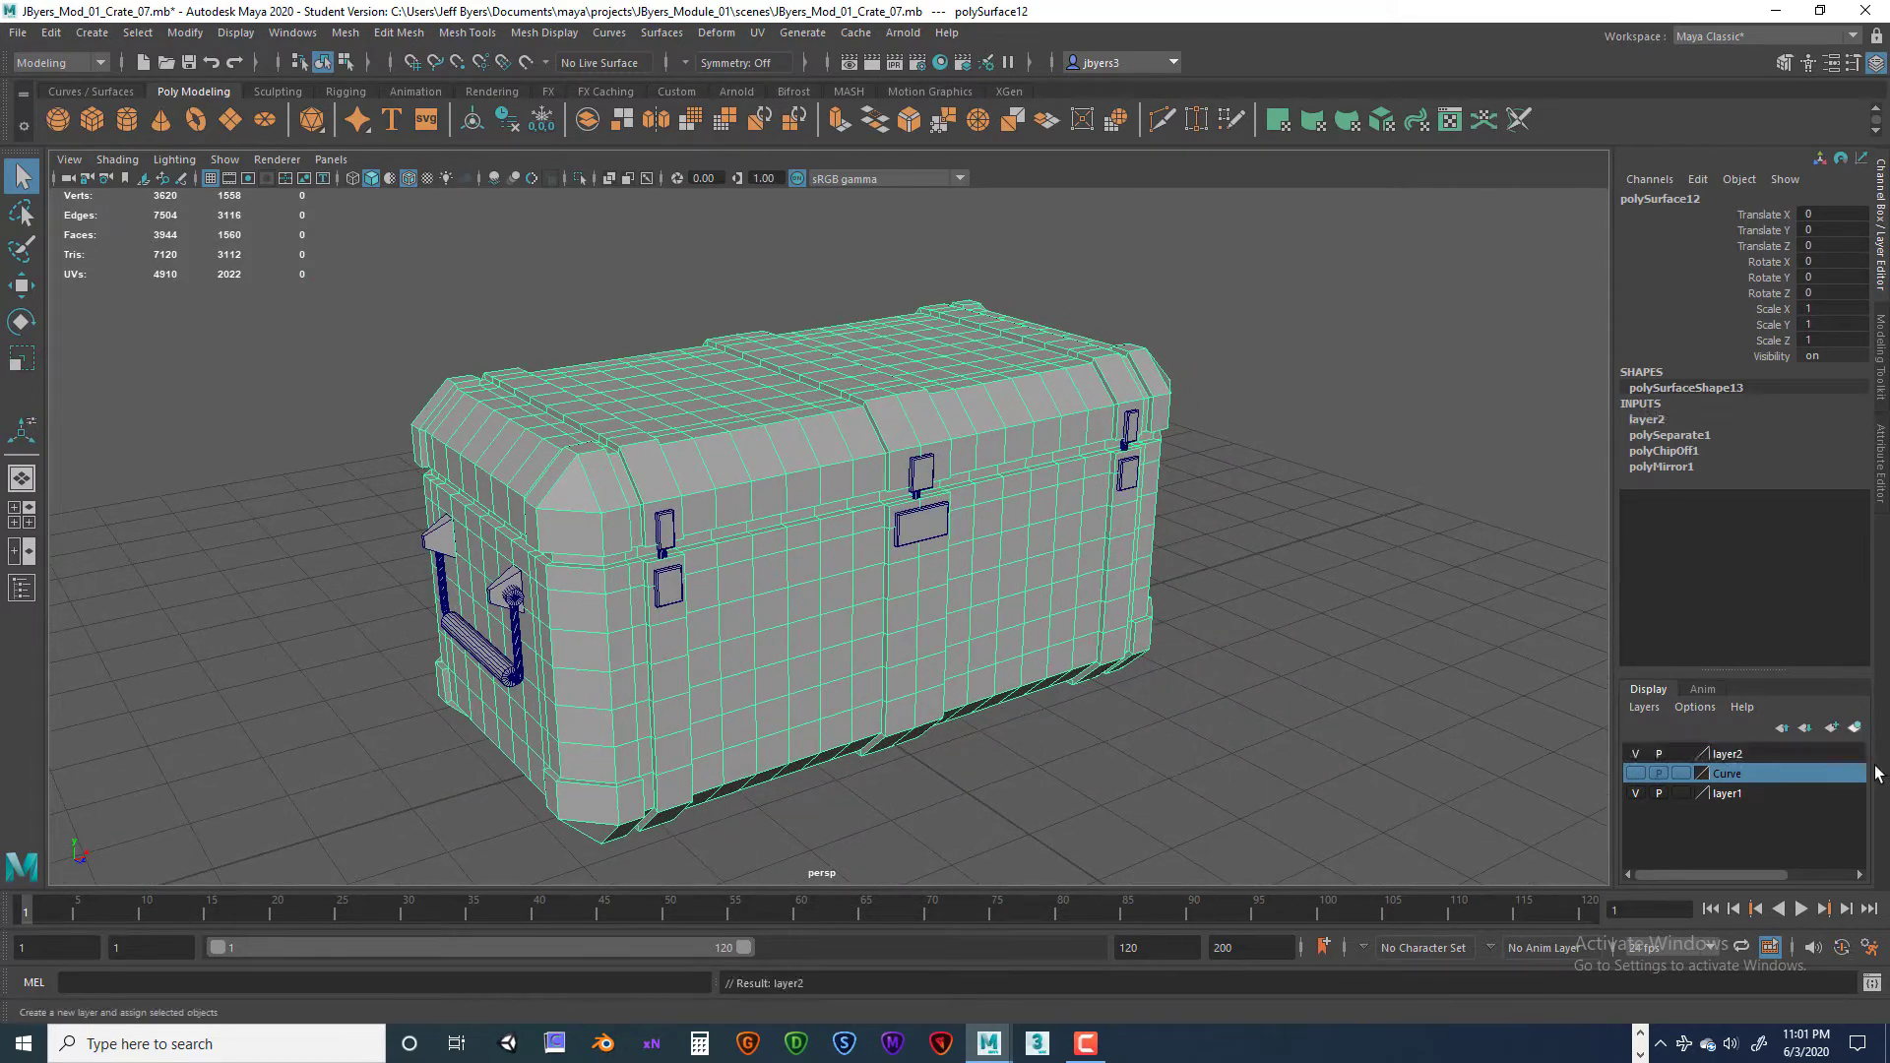
pyautogui.doubleClick(1730, 754)
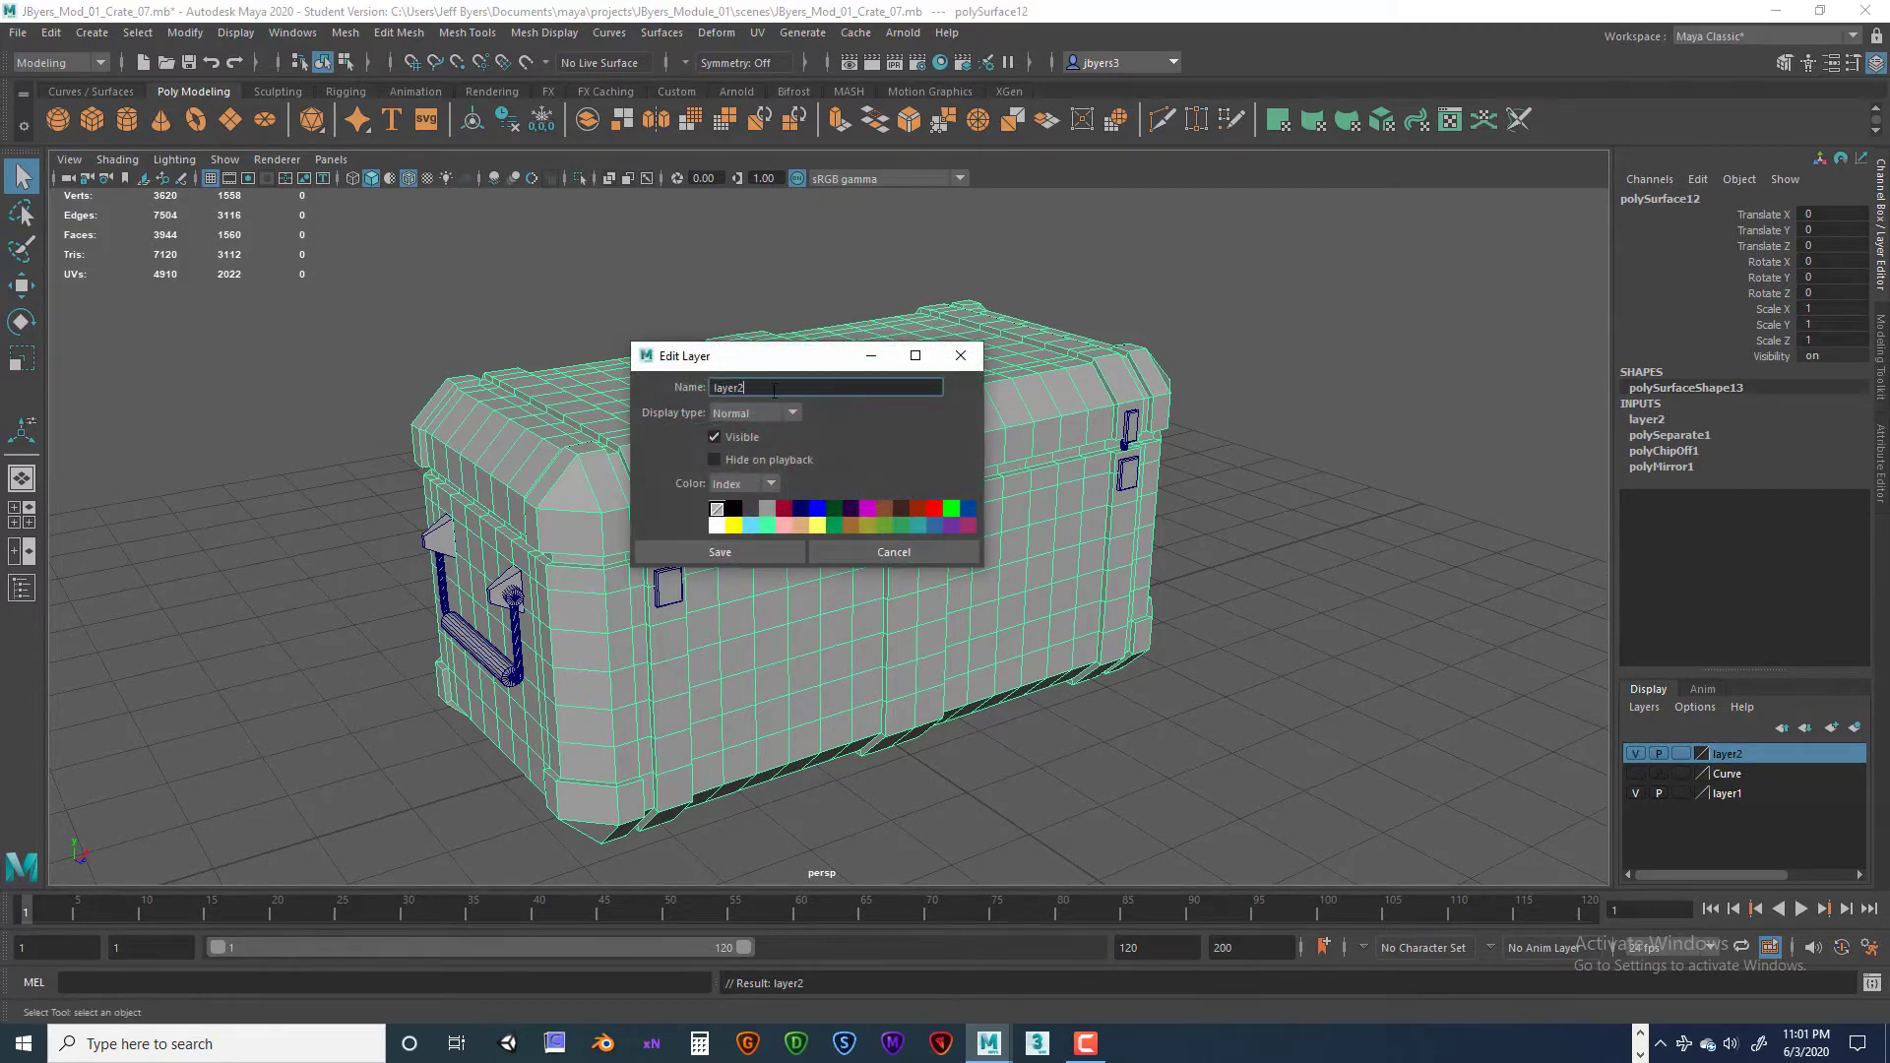
pyautogui.write('Crate')
pyautogui.click(770, 550)
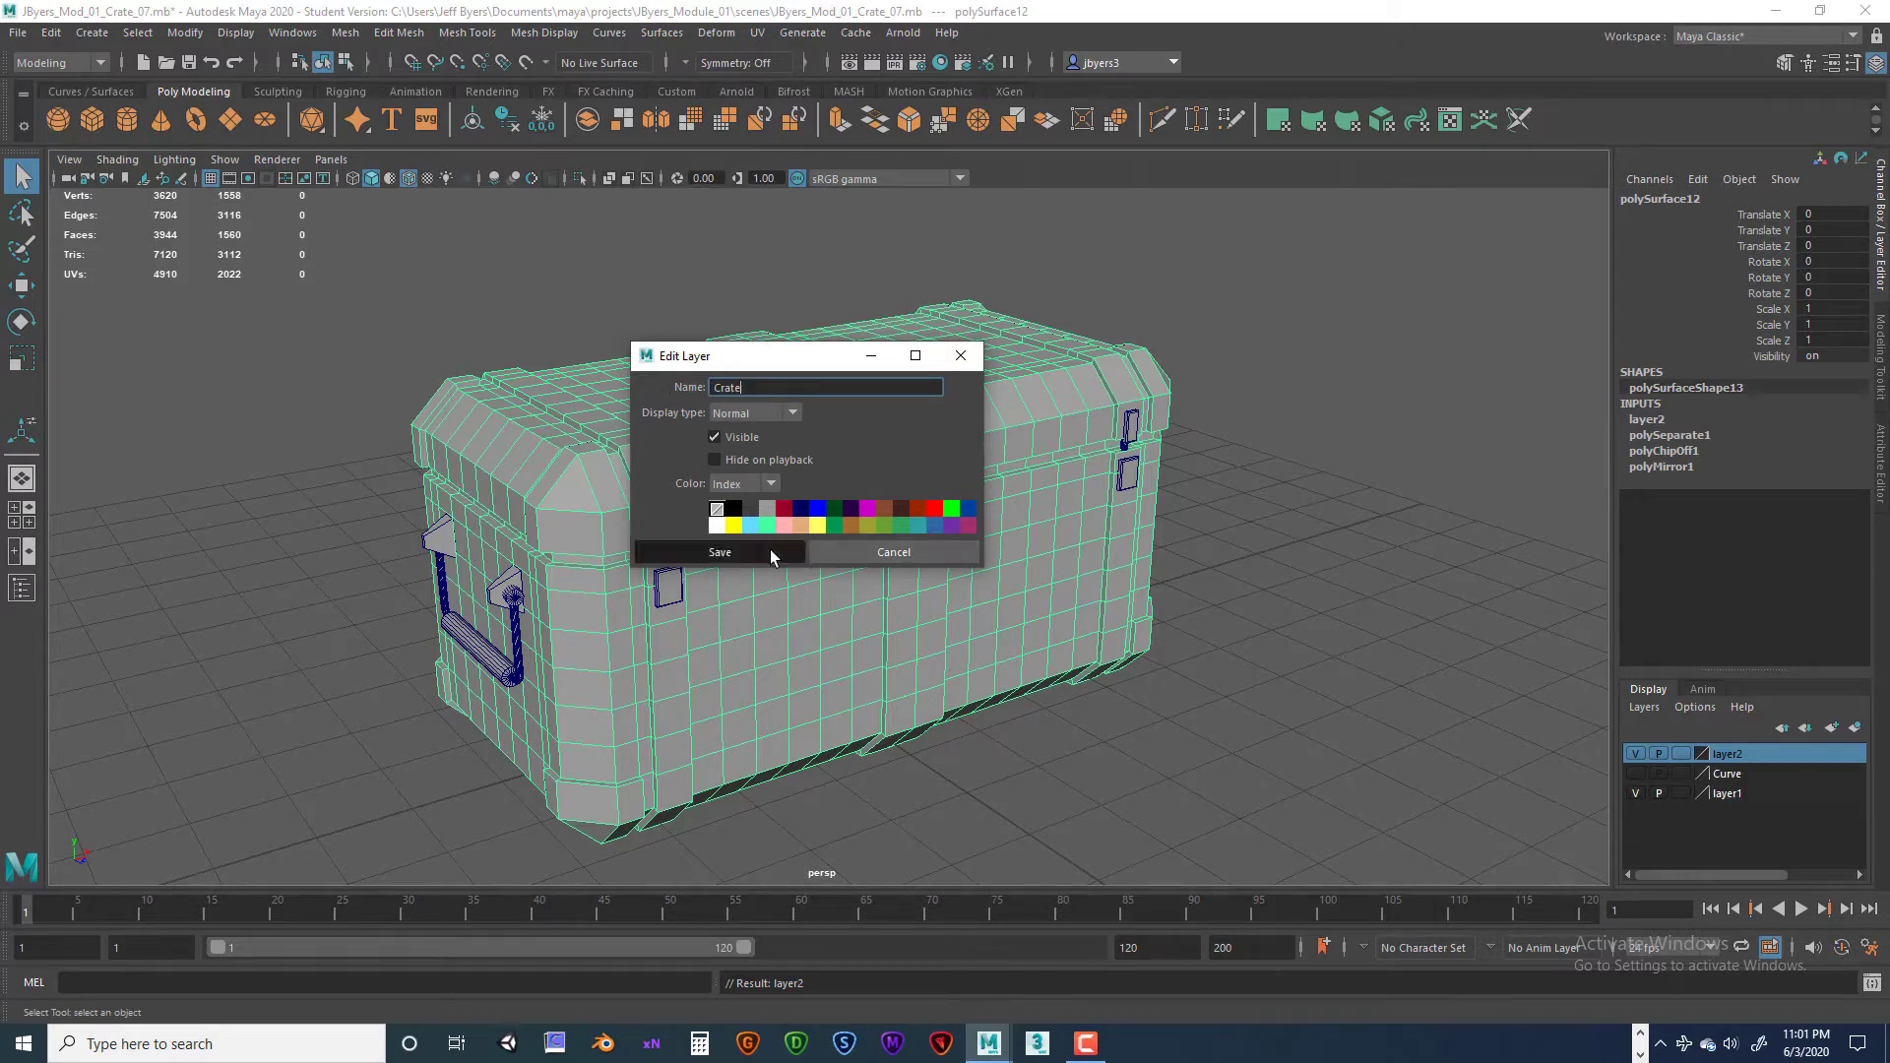
# Step: Hide the Crate layer and show it again to check which parts it contains
pyautogui.click(1634, 754)
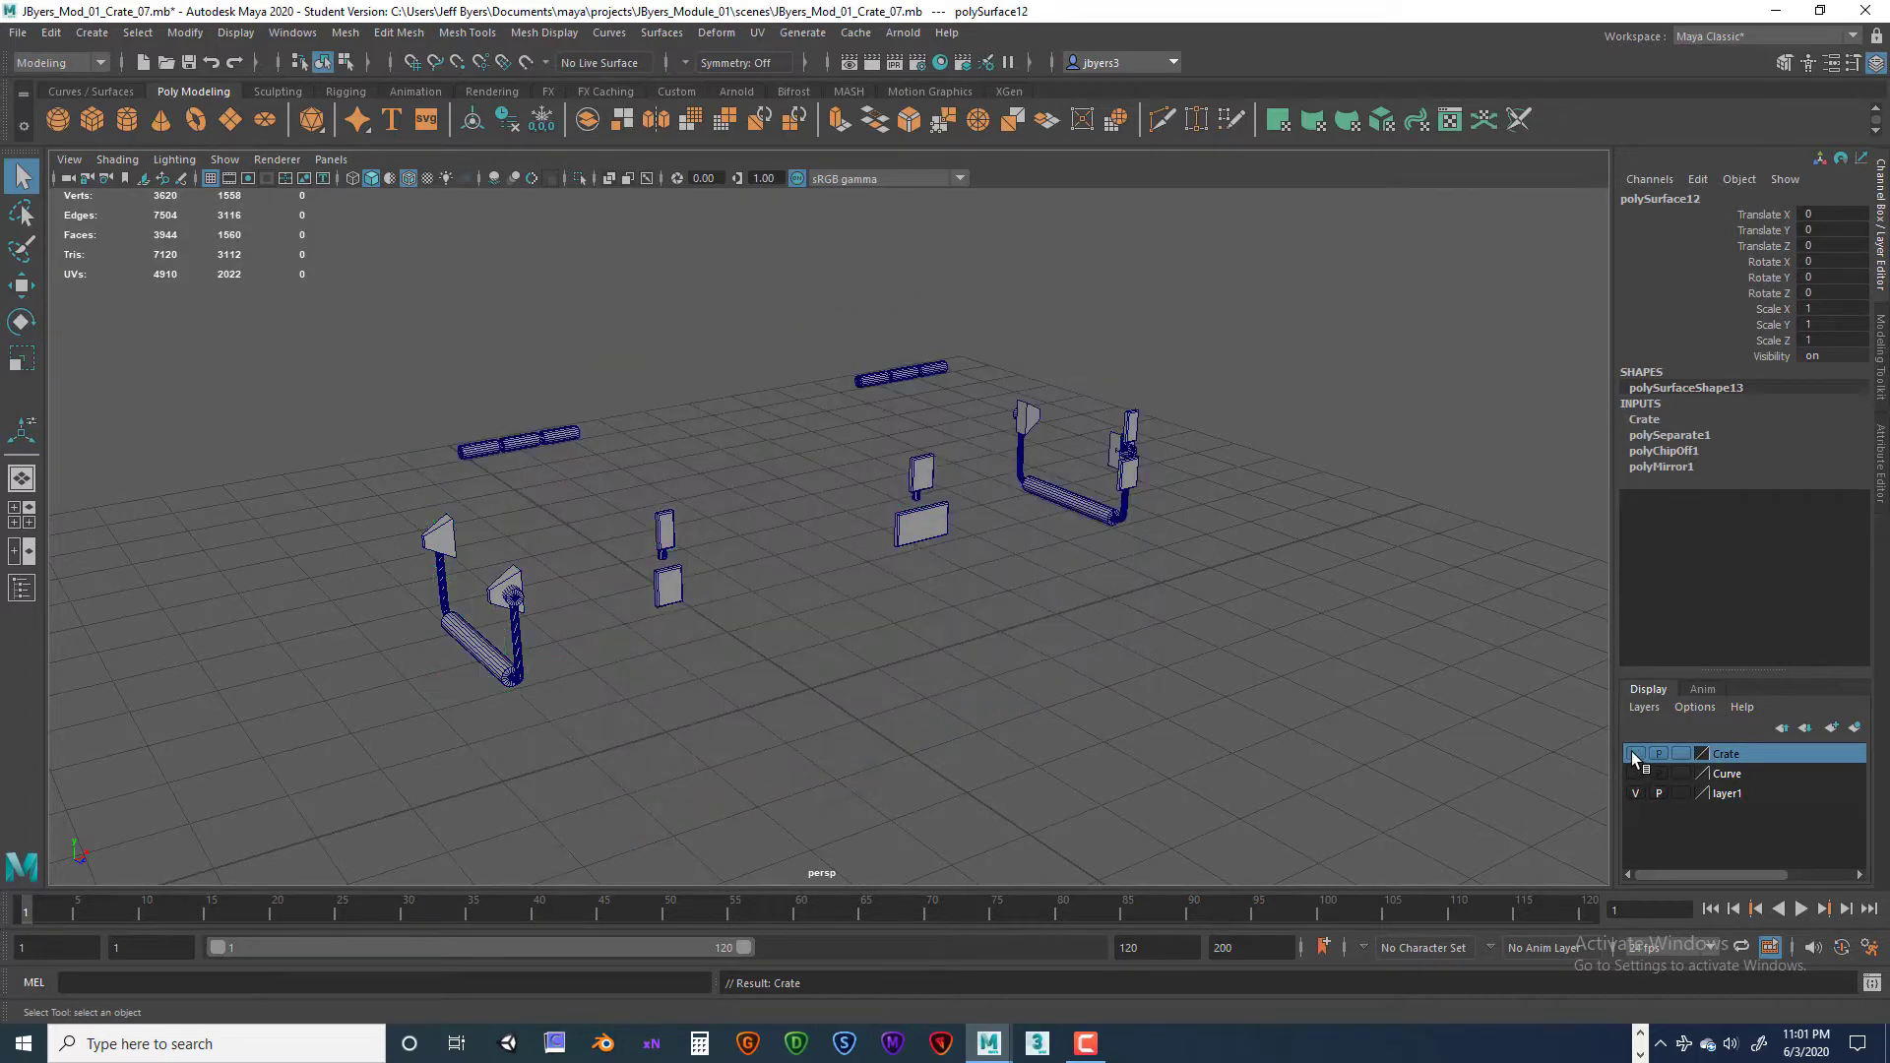
pyautogui.click(1634, 793)
pyautogui.click(1634, 754)
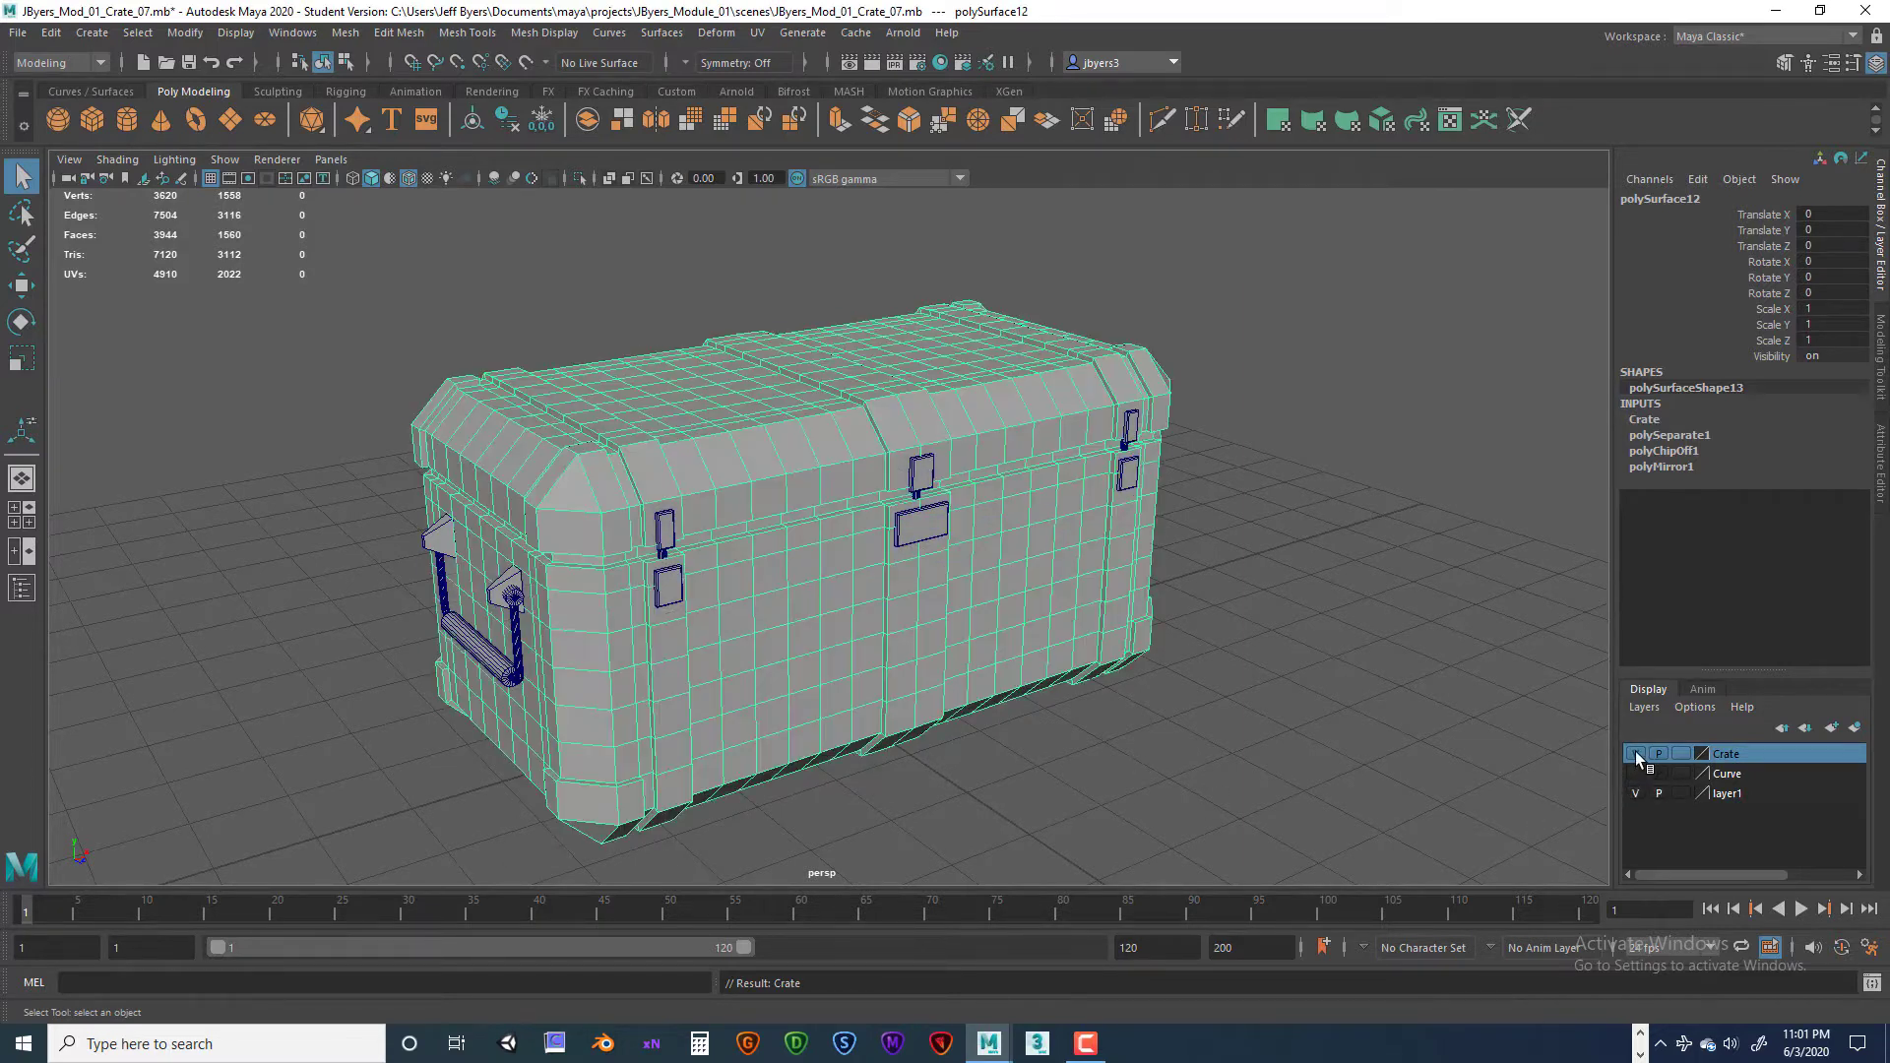
# Step: Duplicate the crate body in place and assign the copy to a new display layer
pyautogui.keyDown('alt'); pyautogui.moveTo(1290, 666); pyautogui.dragTo(1286, 671); pyautogui.keyUp('alt')
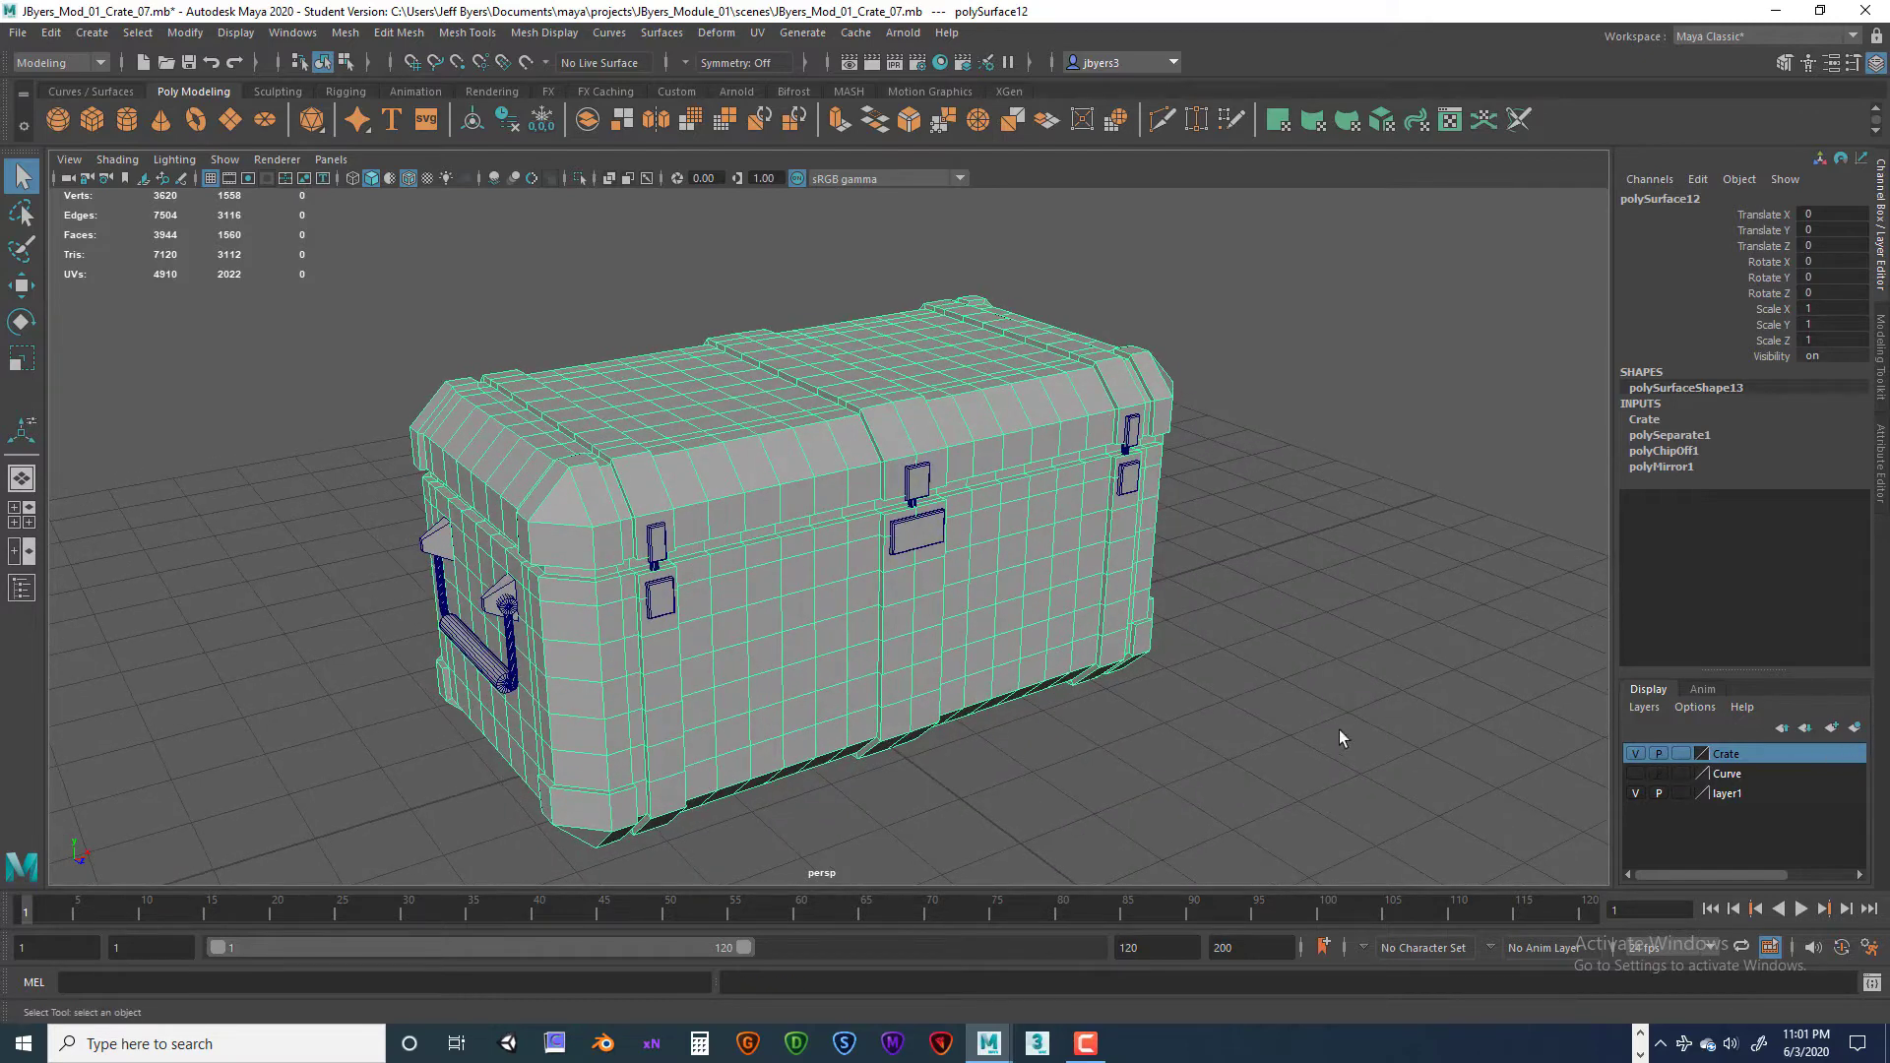
pyautogui.hotkey('ctrl', 'd')
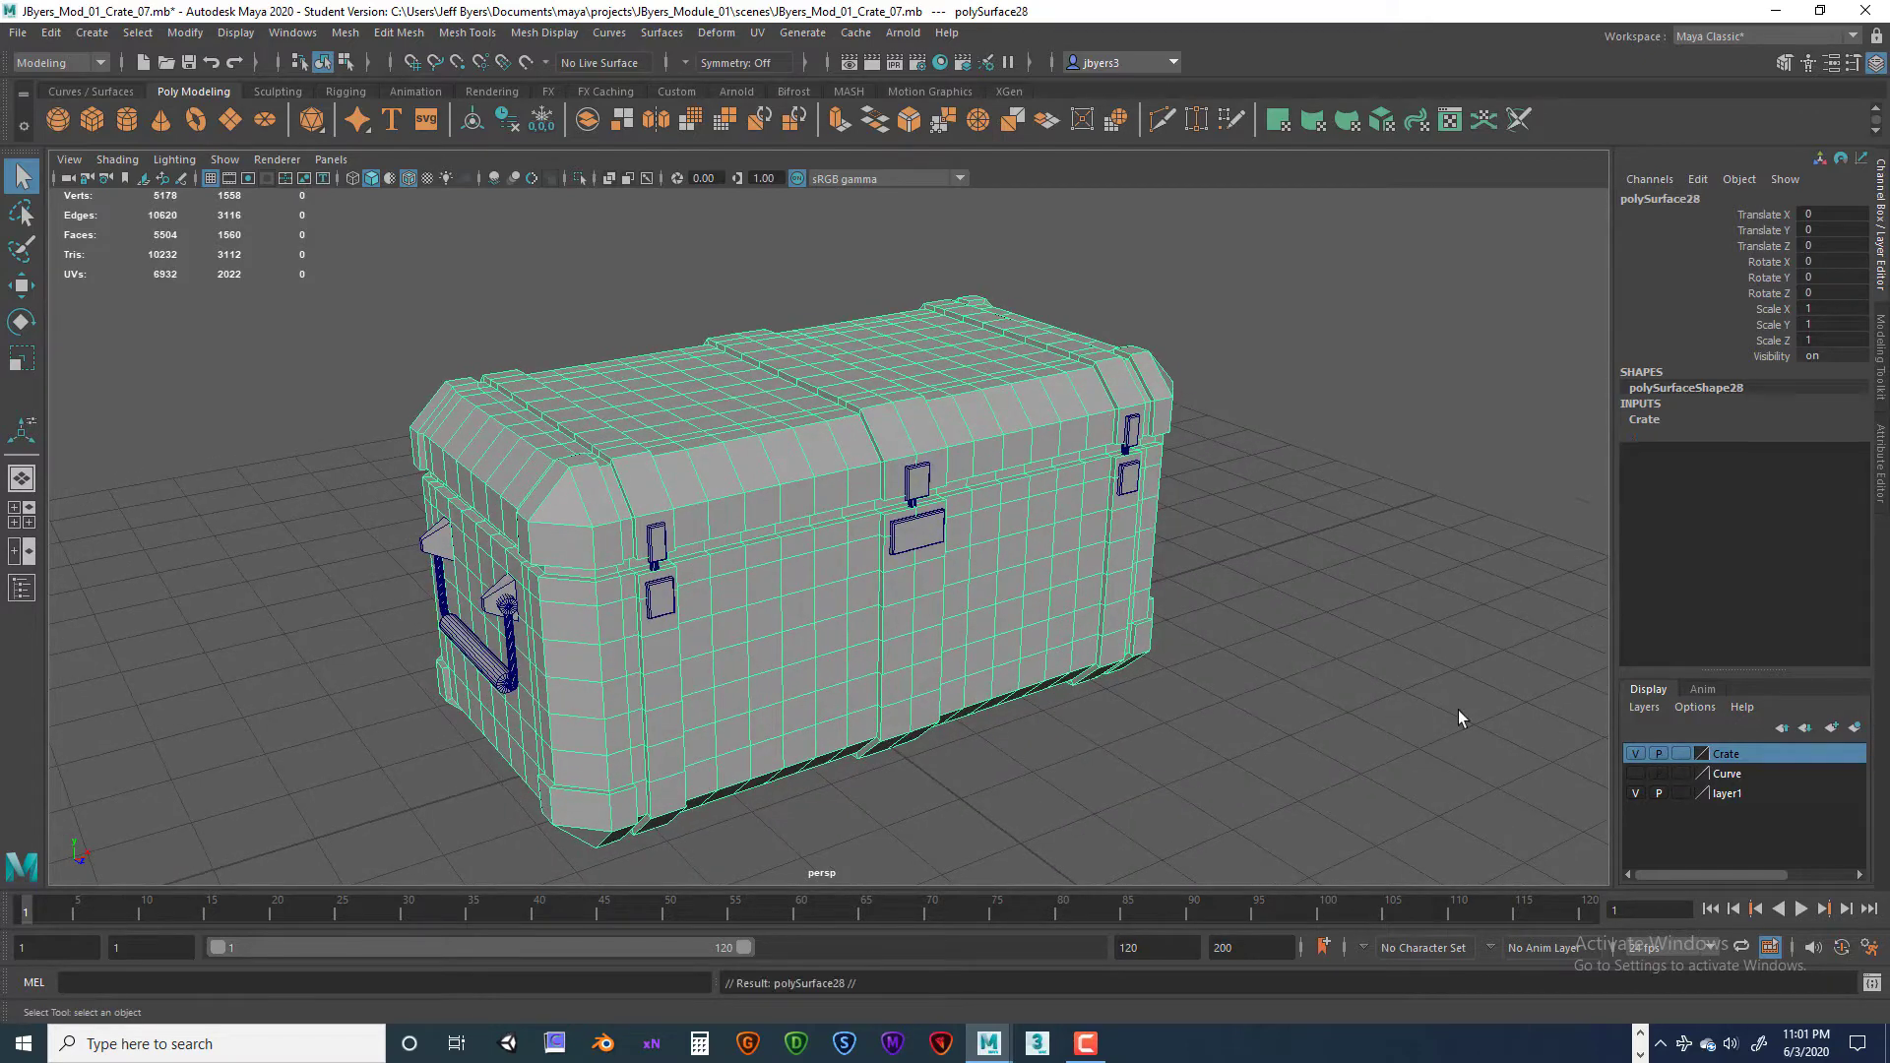
pyautogui.click(1854, 727)
# Step: Hide the duplicate's display layer and rename the Crate layer to Hi_Poly_Crate
pyautogui.click(1637, 755)
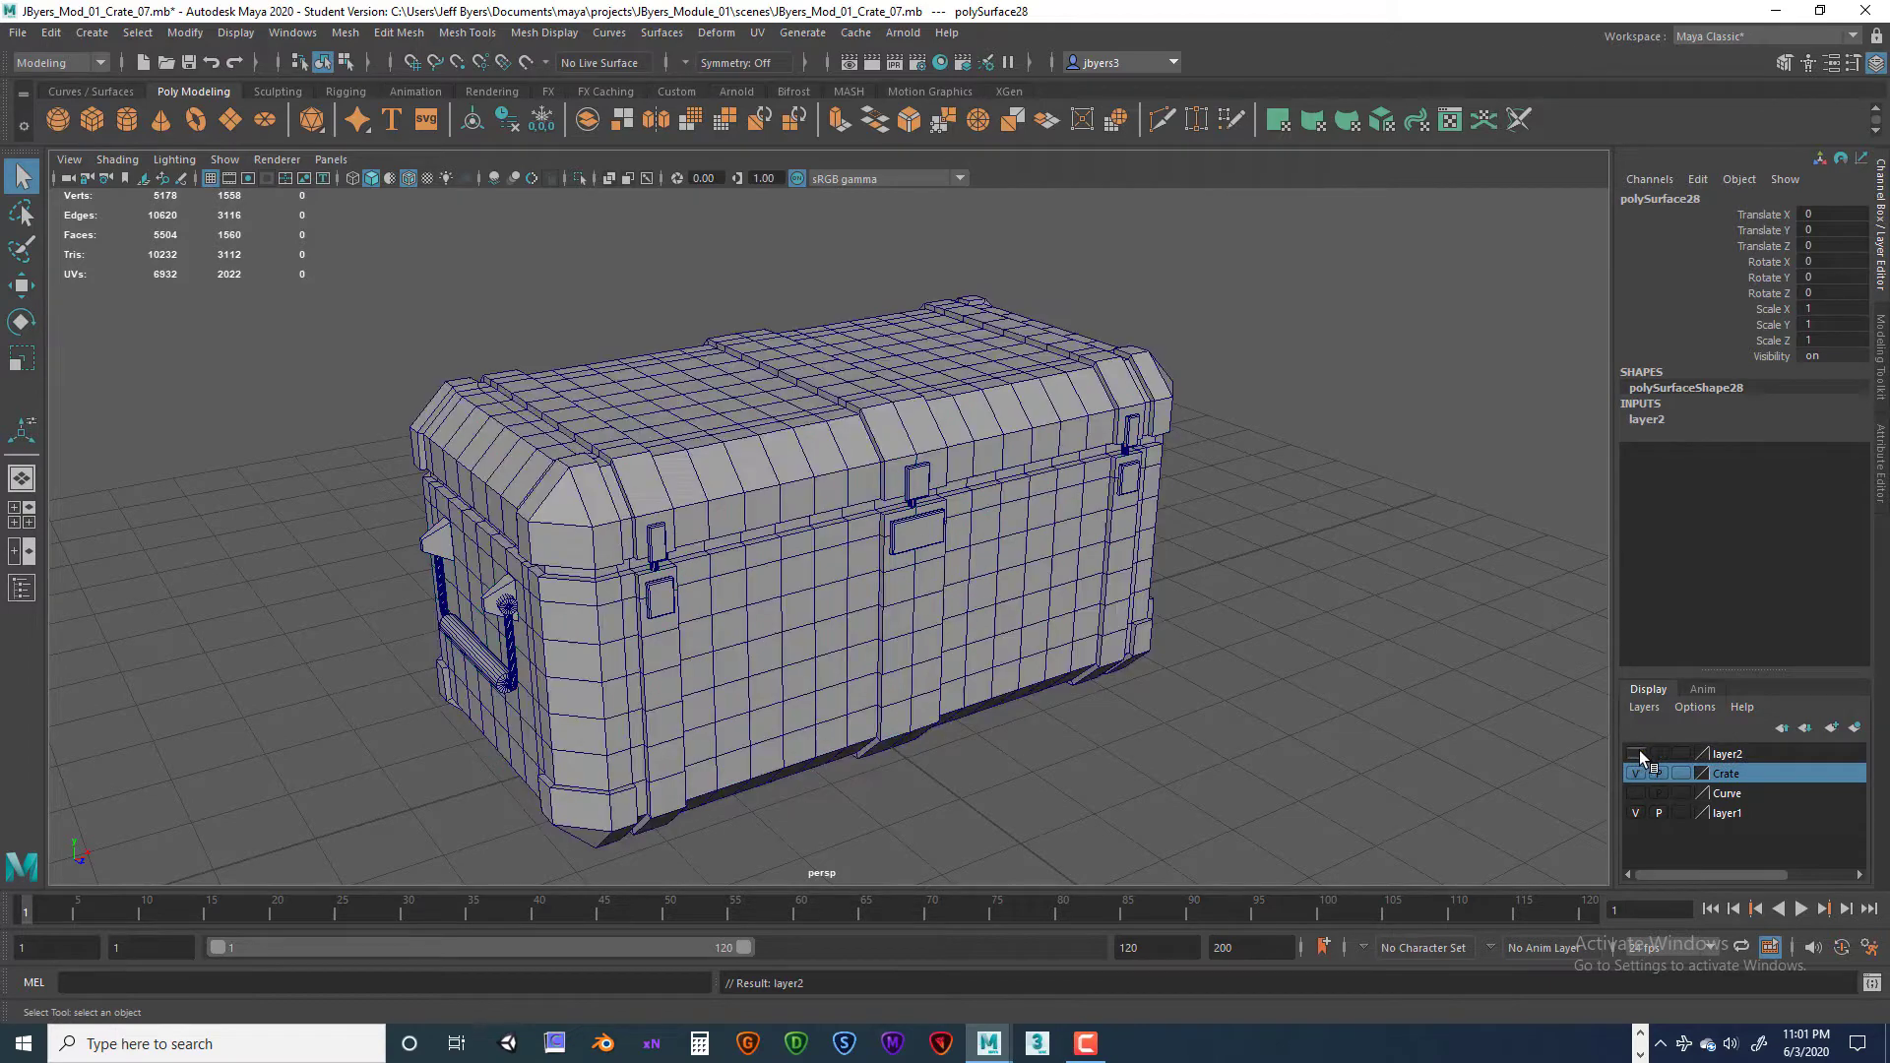
pyautogui.doubleClick(1729, 777)
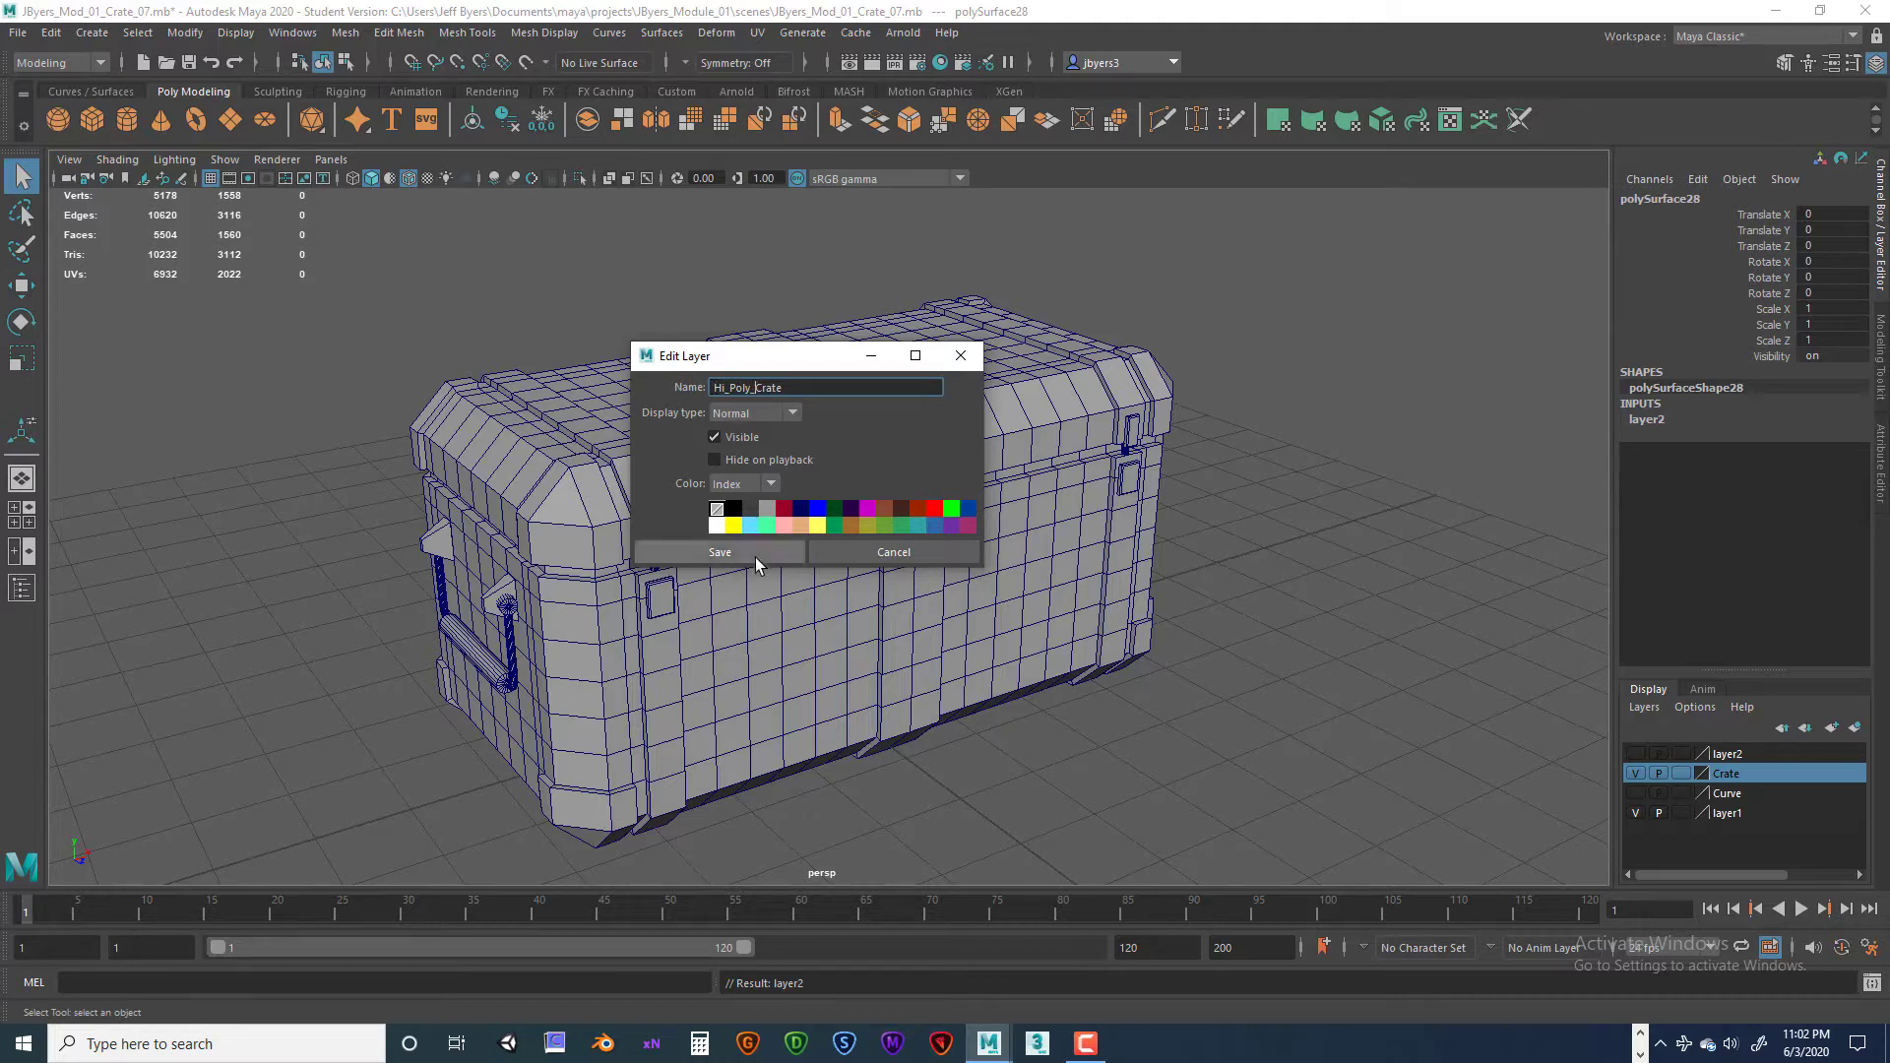
pyautogui.click(793, 556)
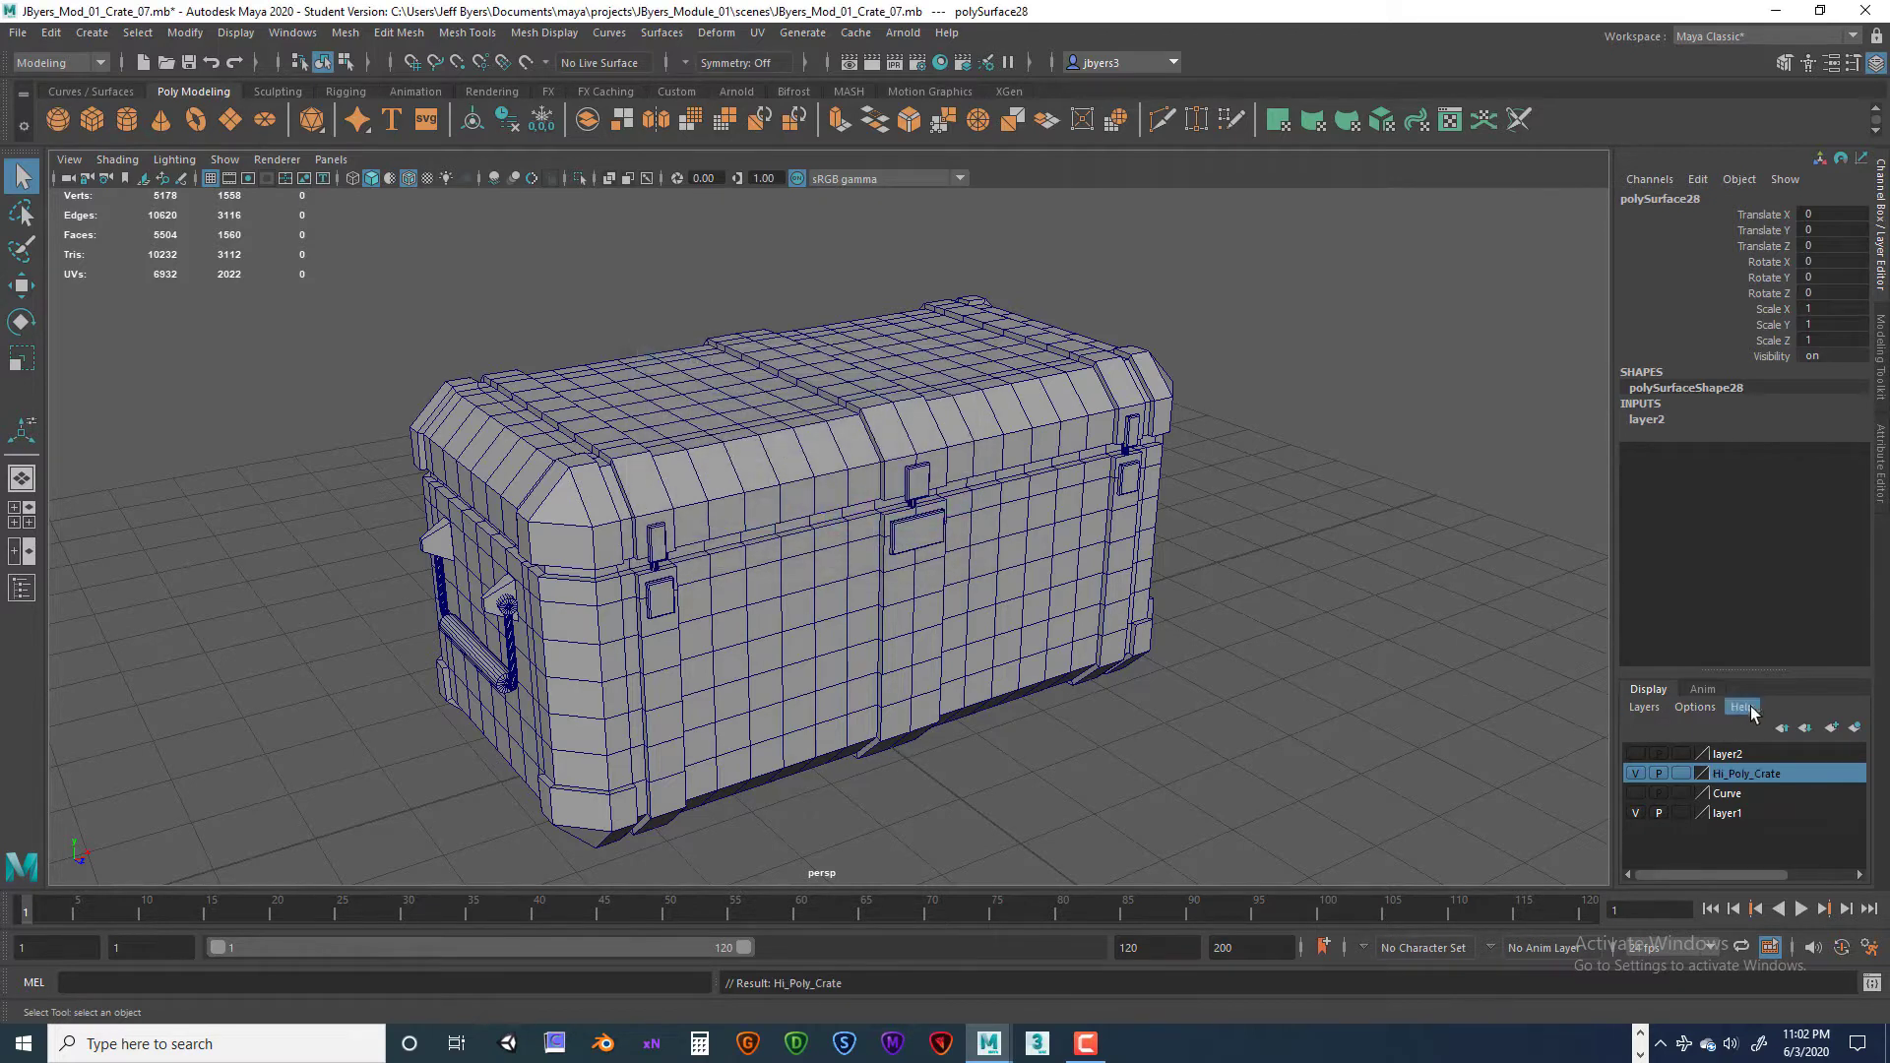
# Step: Hide the Hi_Poly_Crate layer, show the duplicate crate's layer and rename it Low_Poly_Crate
pyautogui.click(1635, 773)
pyautogui.click(1635, 753)
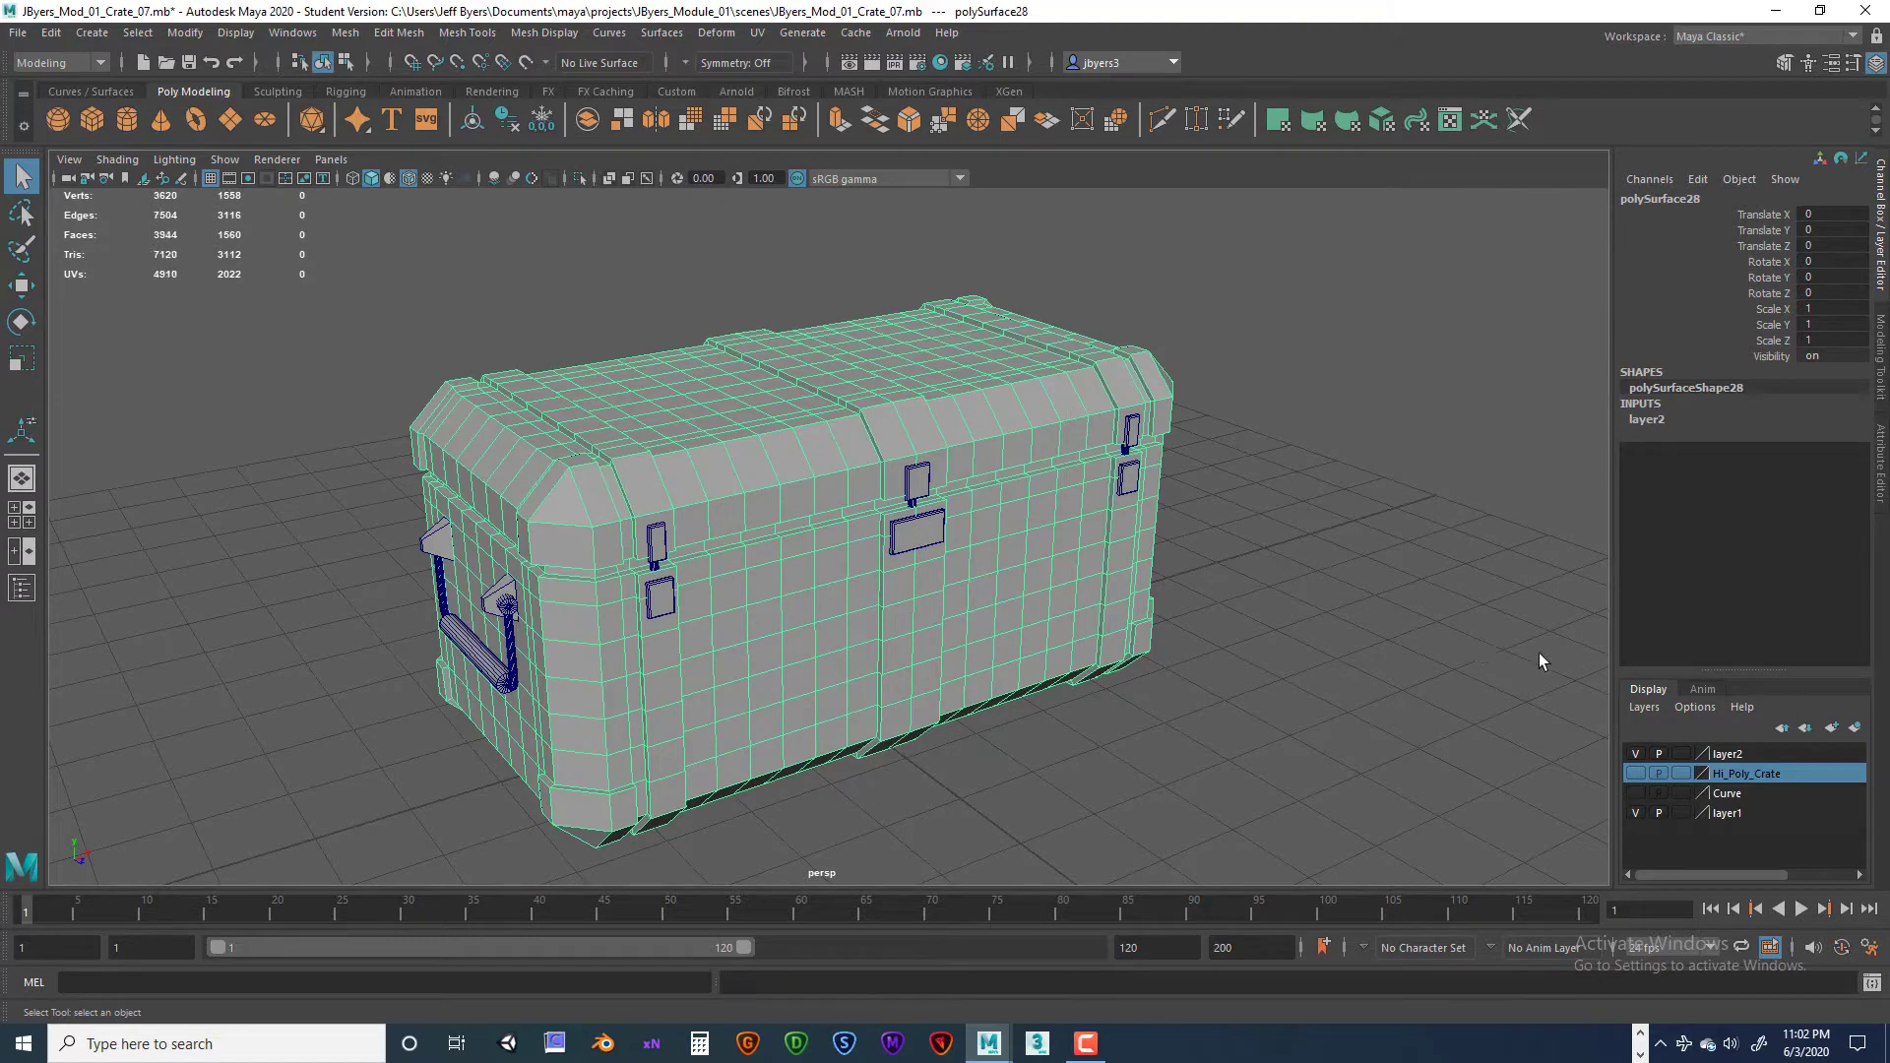
pyautogui.doubleClick(1739, 754)
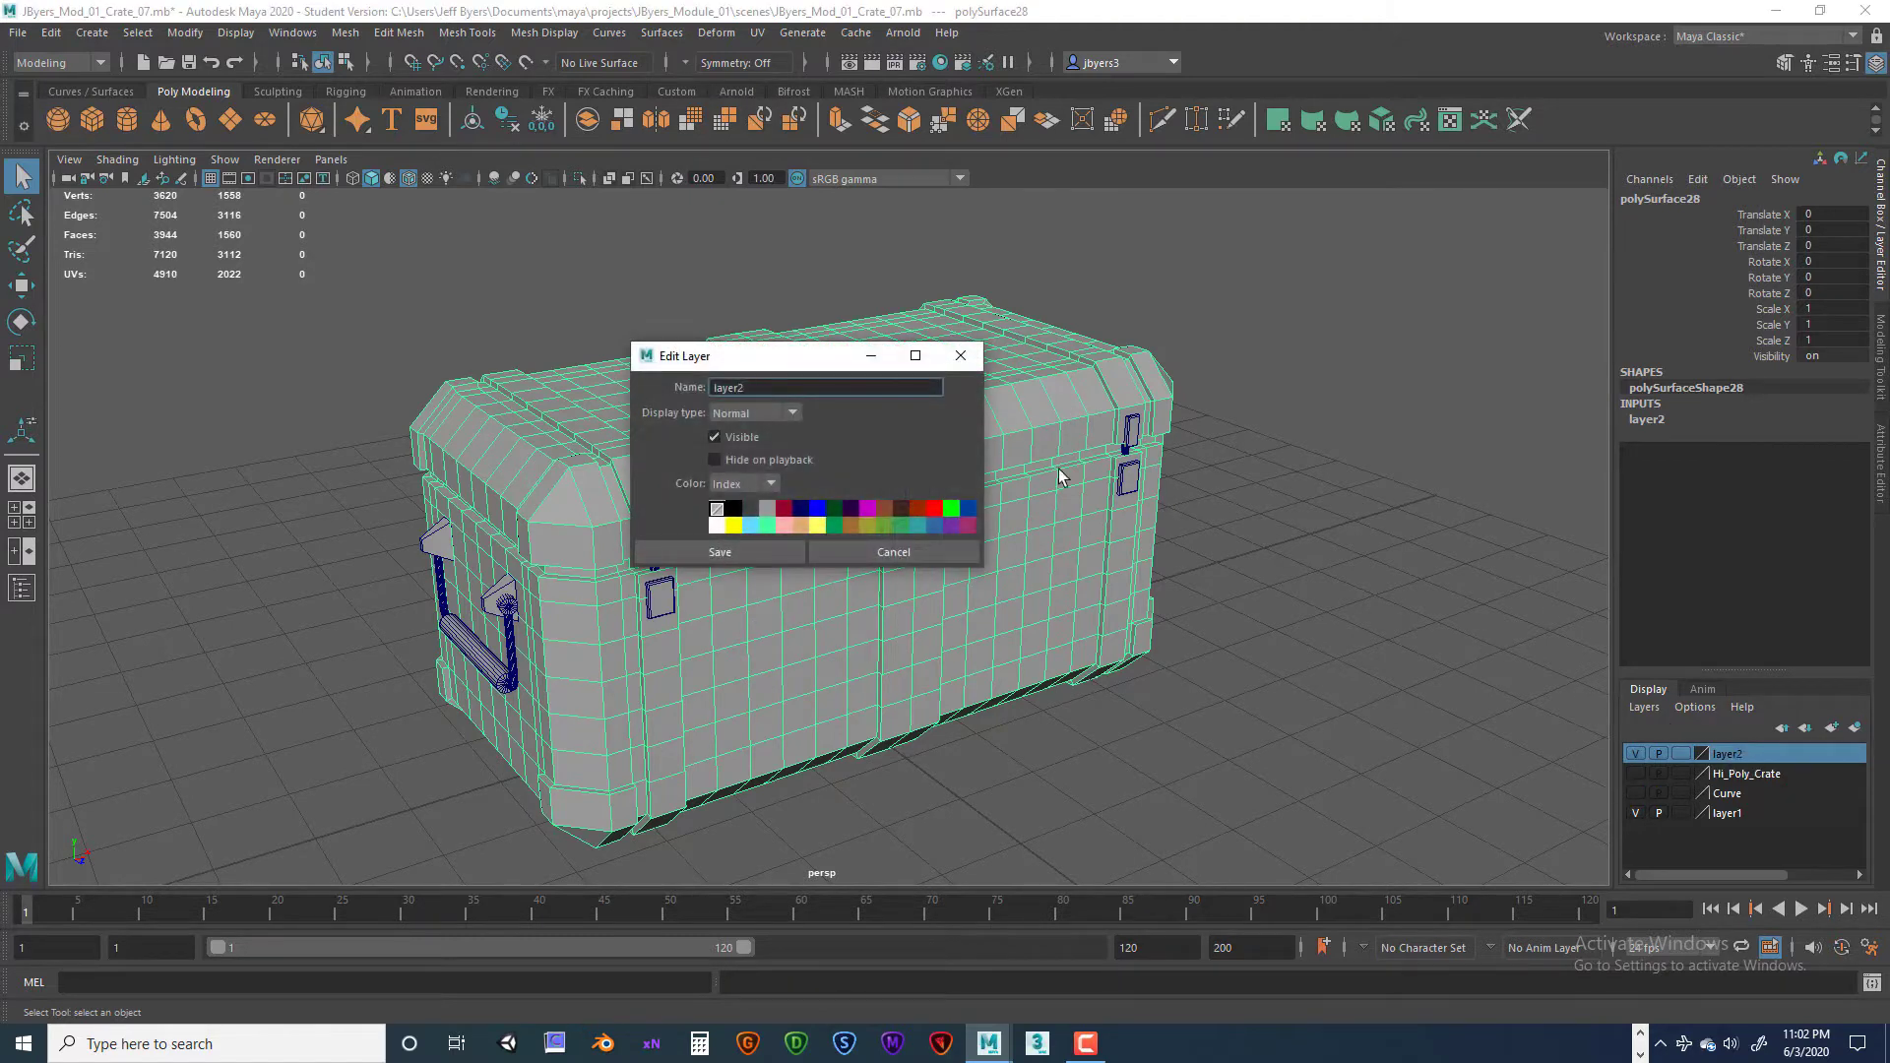
pyautogui.moveTo(745, 386); pyautogui.dragTo(692, 387)
pyautogui.write('L')
pyautogui.write('Poly_Crat')
pyautogui.click(758, 552)
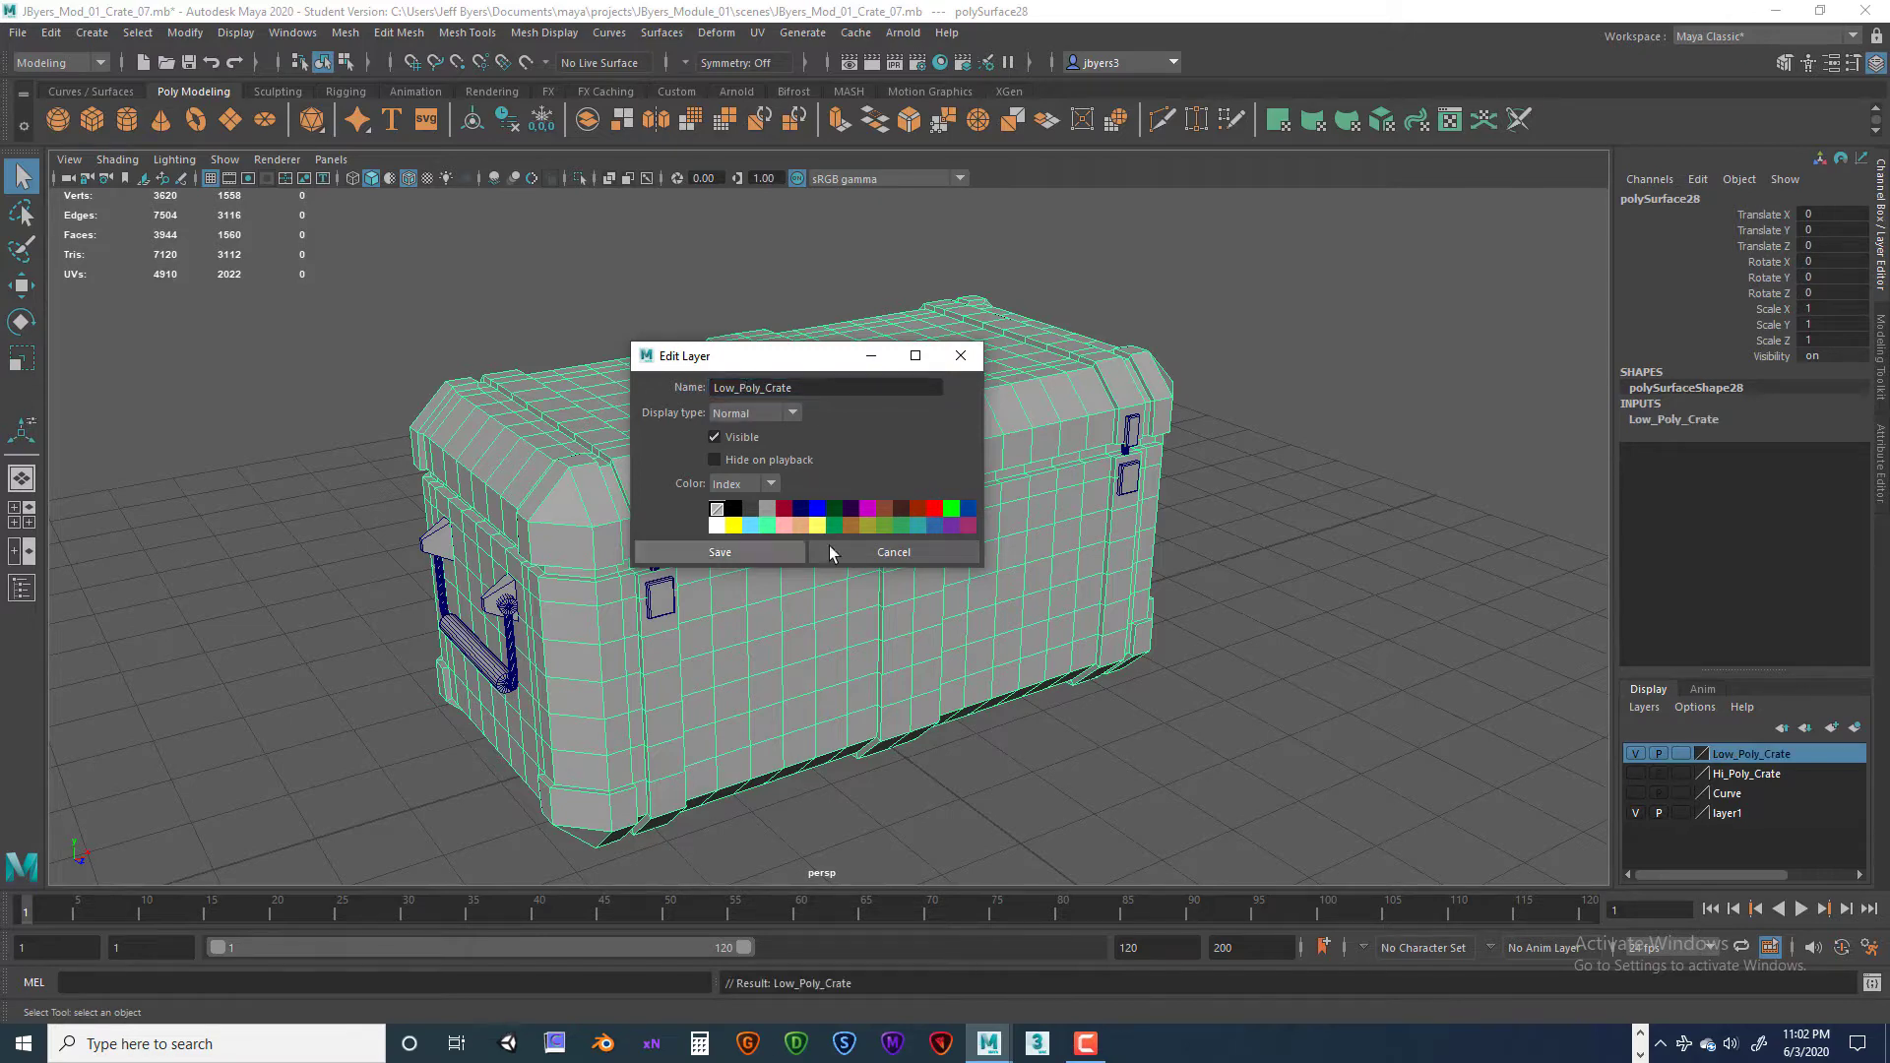
# Step: Hide the Low_Poly_Crate layer and assign all the remaining handles, latches and hinges to a new display layer
pyautogui.click(1635, 754)
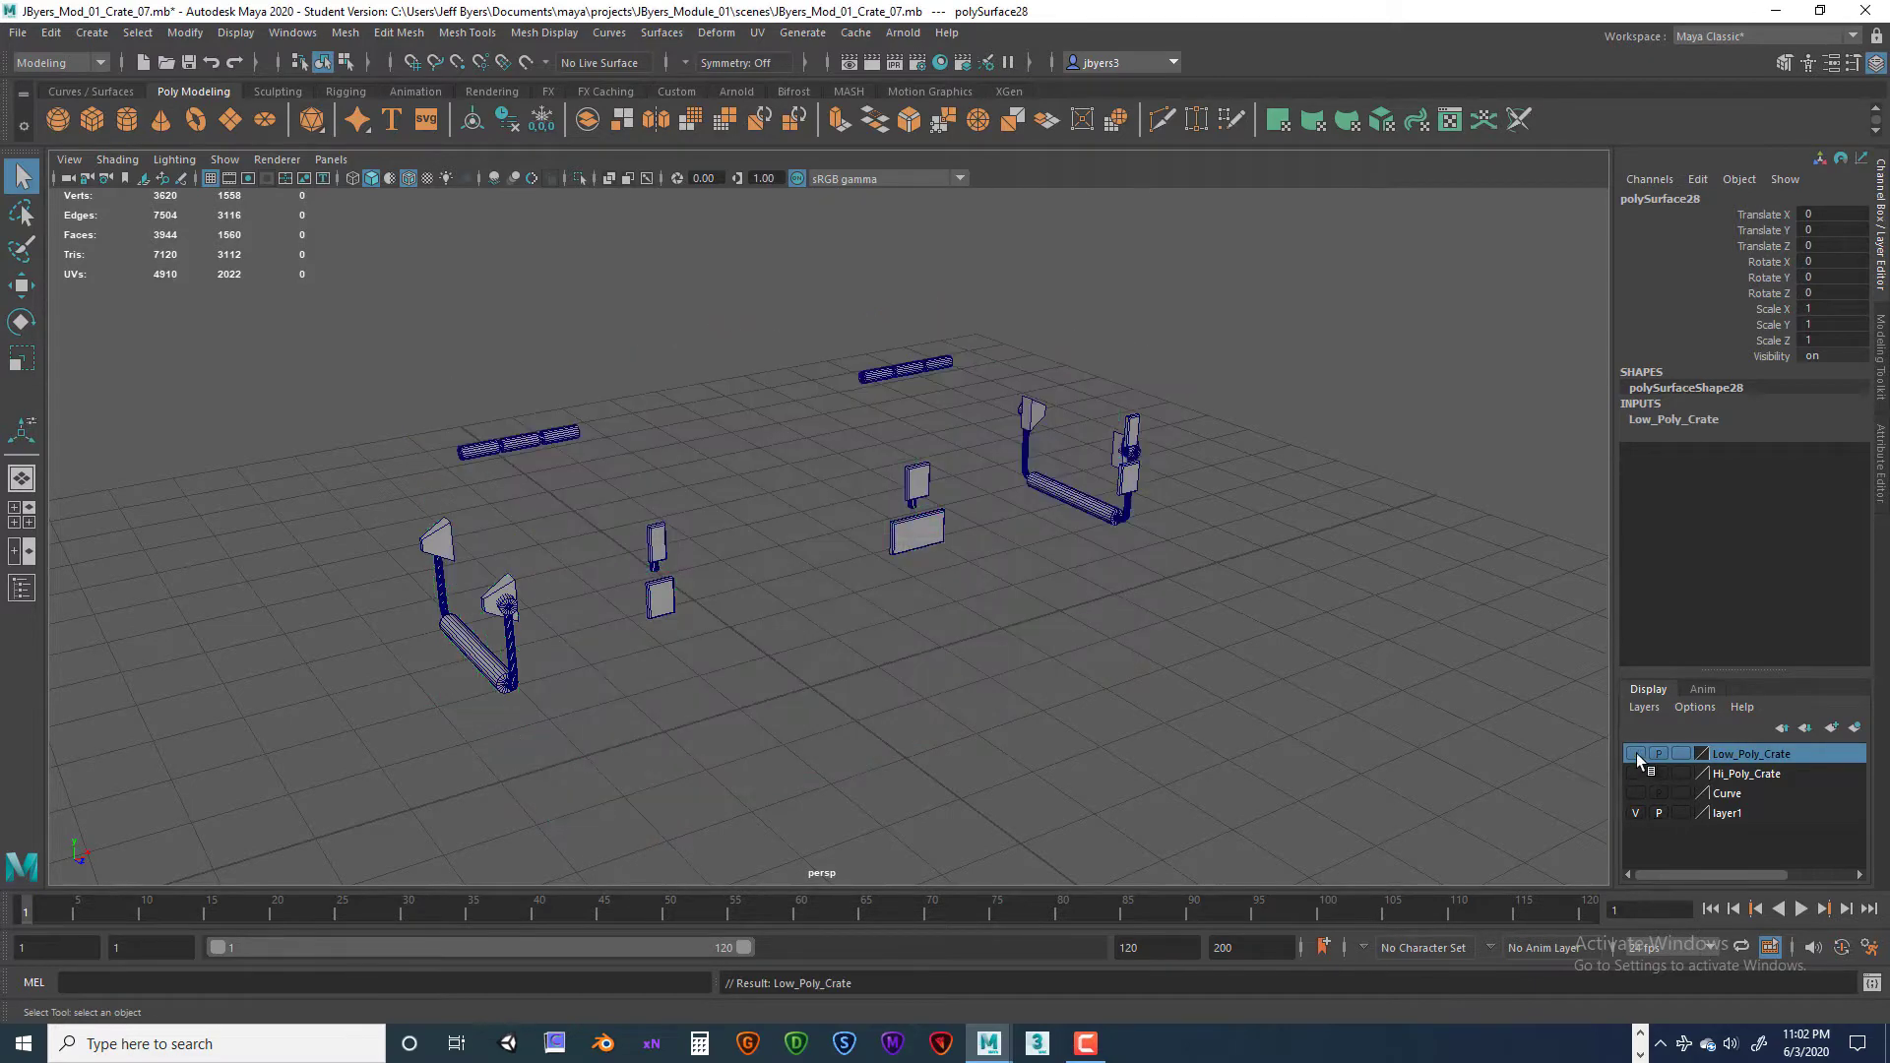
pyautogui.click(1635, 754)
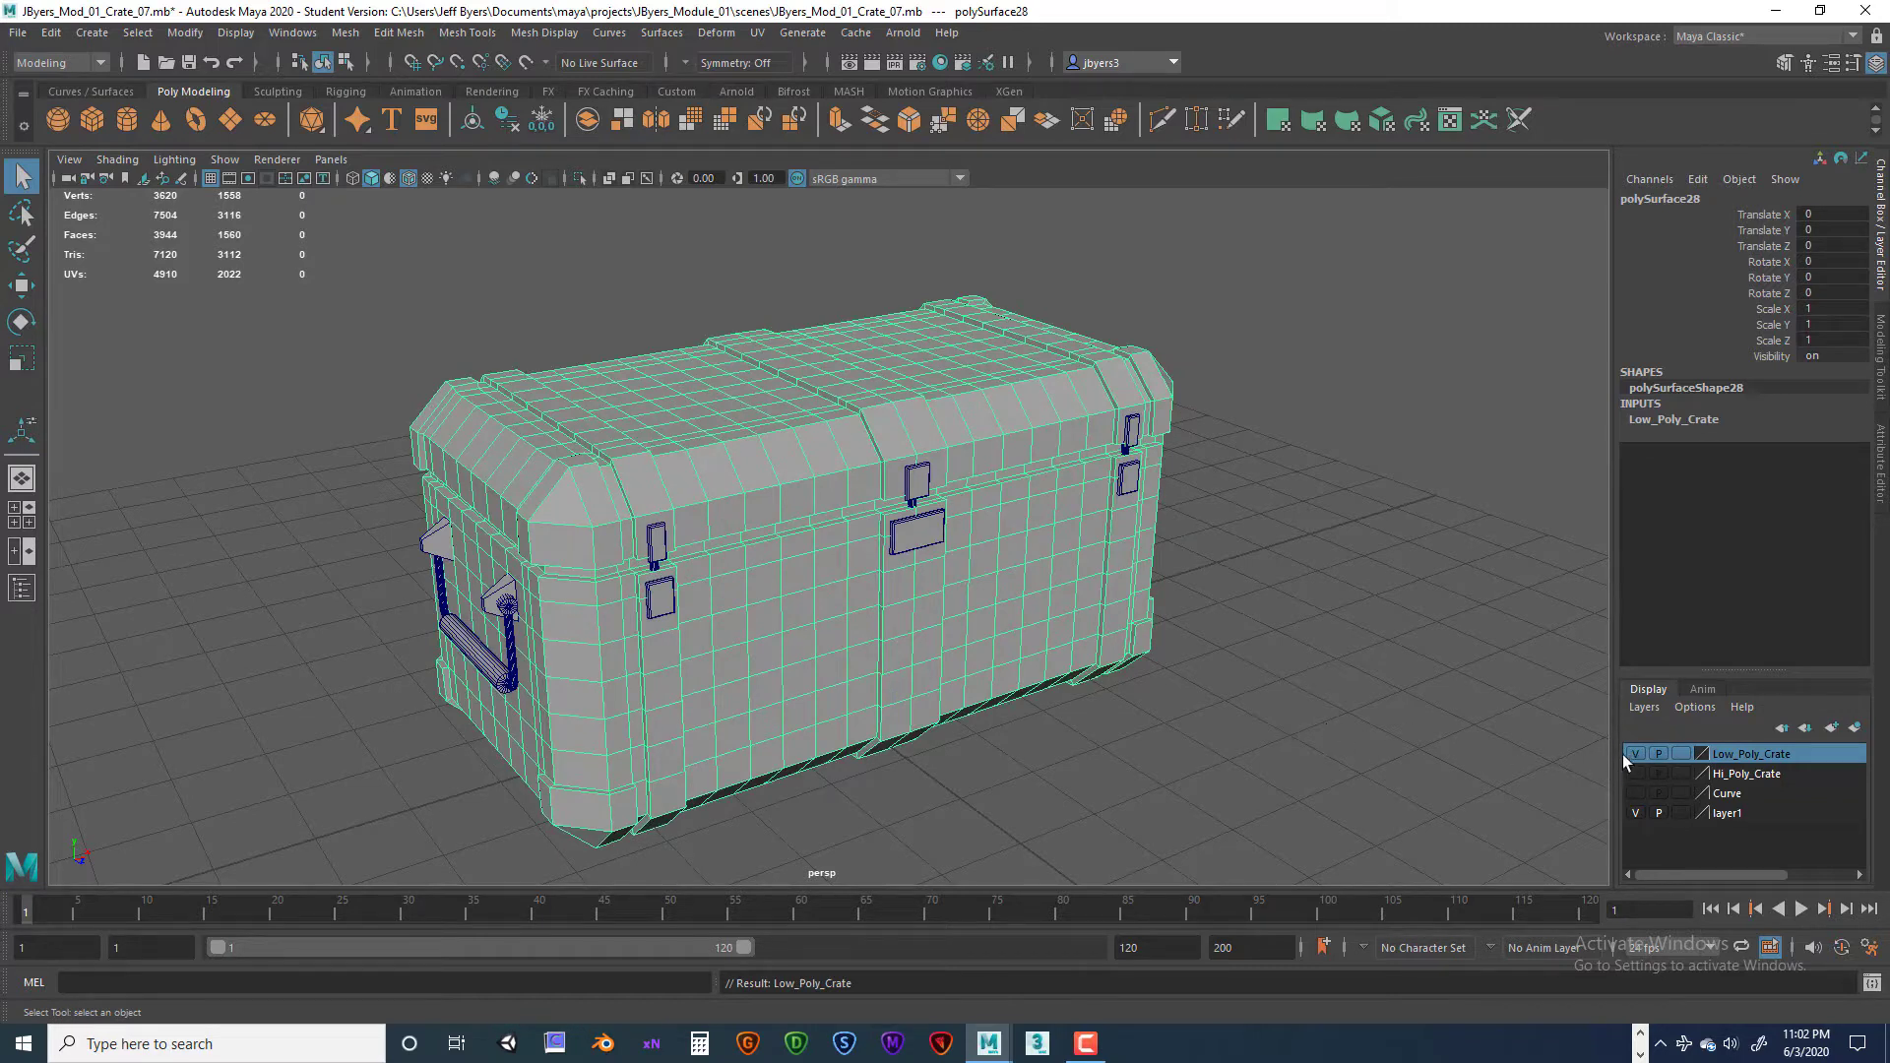
pyautogui.click(1636, 754)
pyautogui.moveTo(325, 322); pyautogui.dragTo(1171, 641)
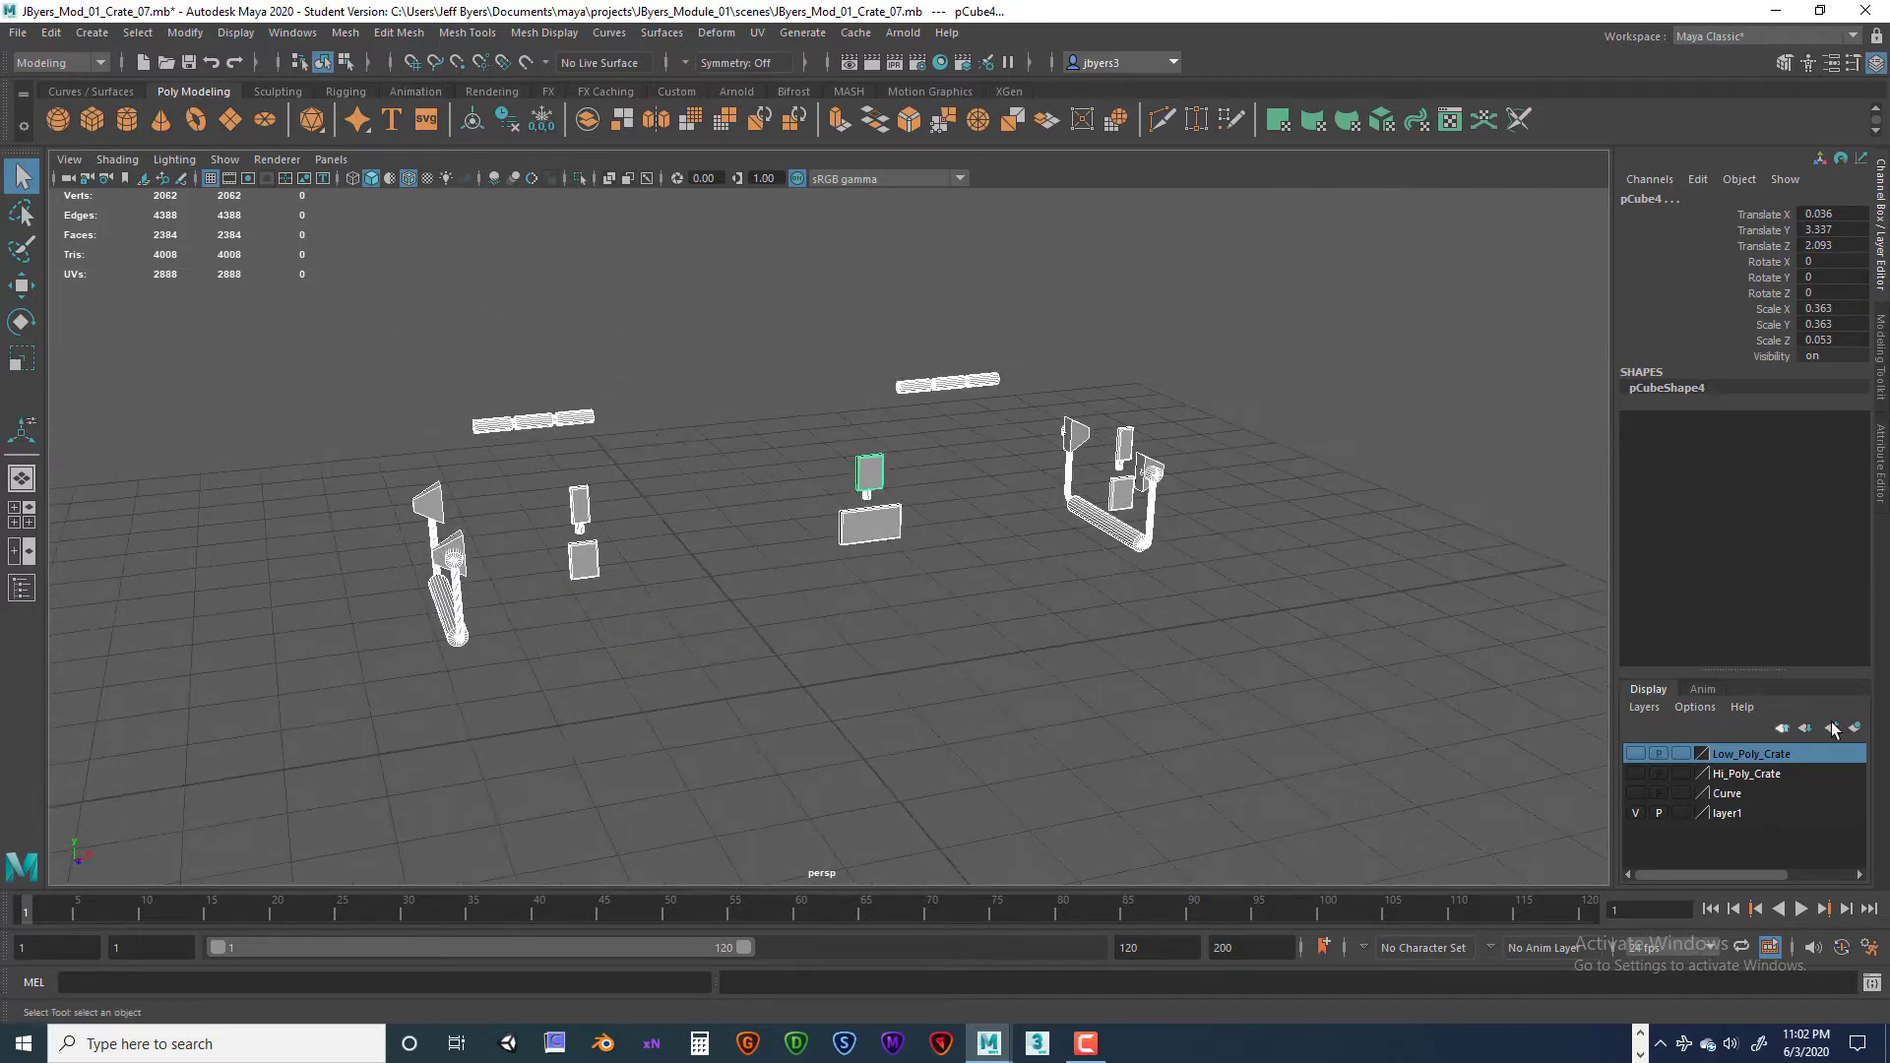
pyautogui.click(1855, 728)
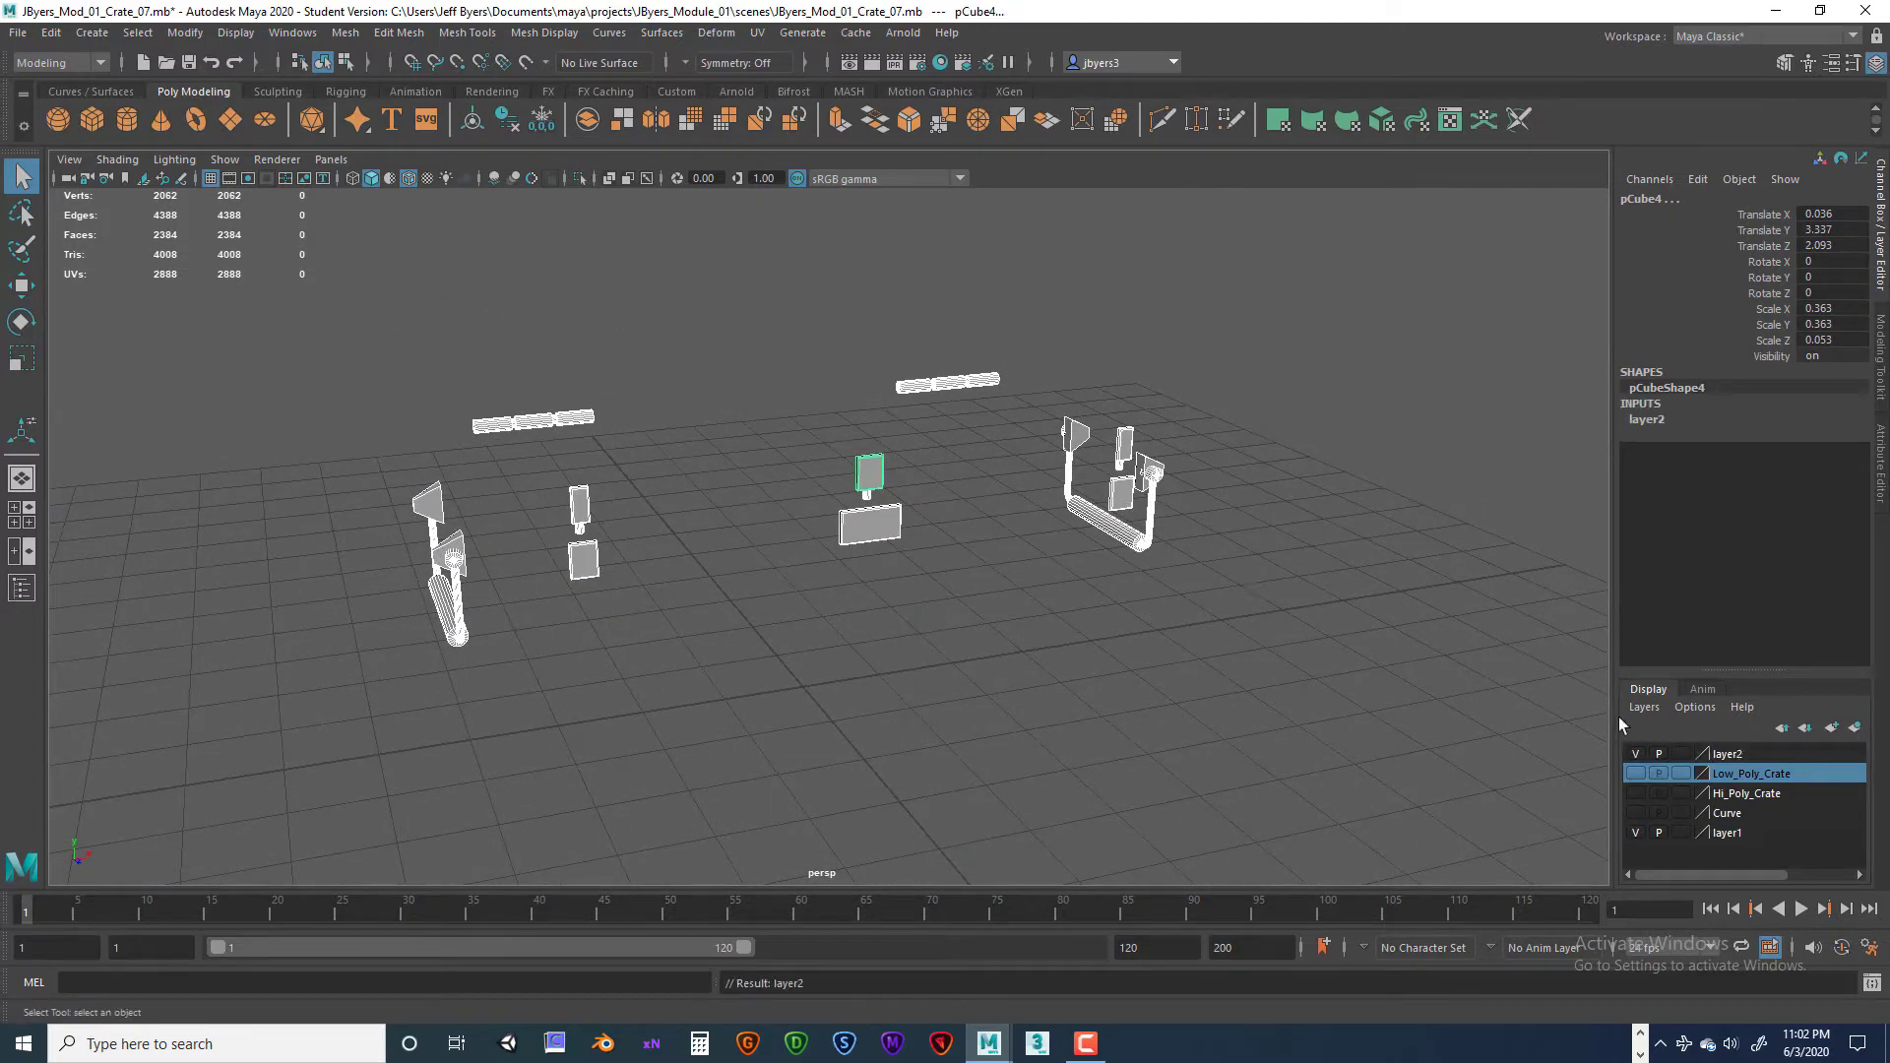
# Step: Toggle the new layer to check its contents and rename it Props
pyautogui.click(1637, 754)
pyautogui.click(1637, 754)
pyautogui.doubleClick(1729, 754)
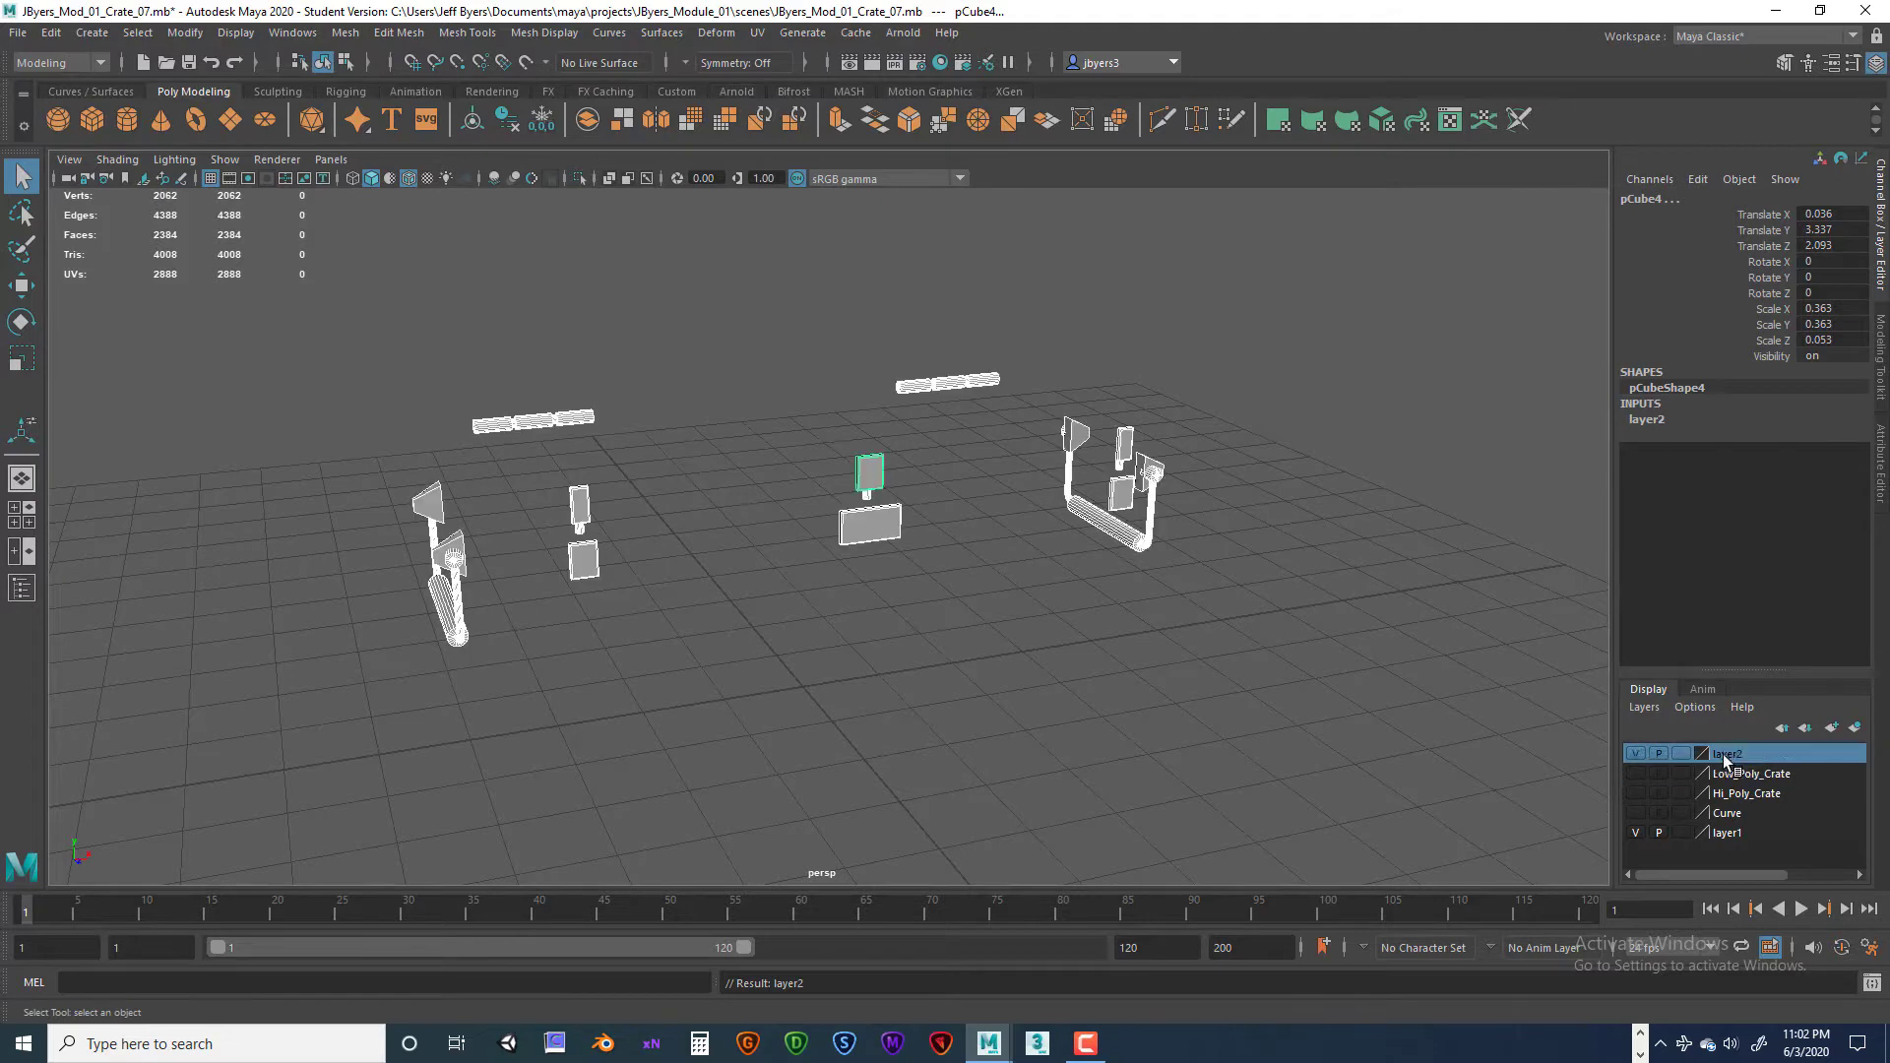
pyautogui.moveTo(765, 393); pyautogui.dragTo(641, 374)
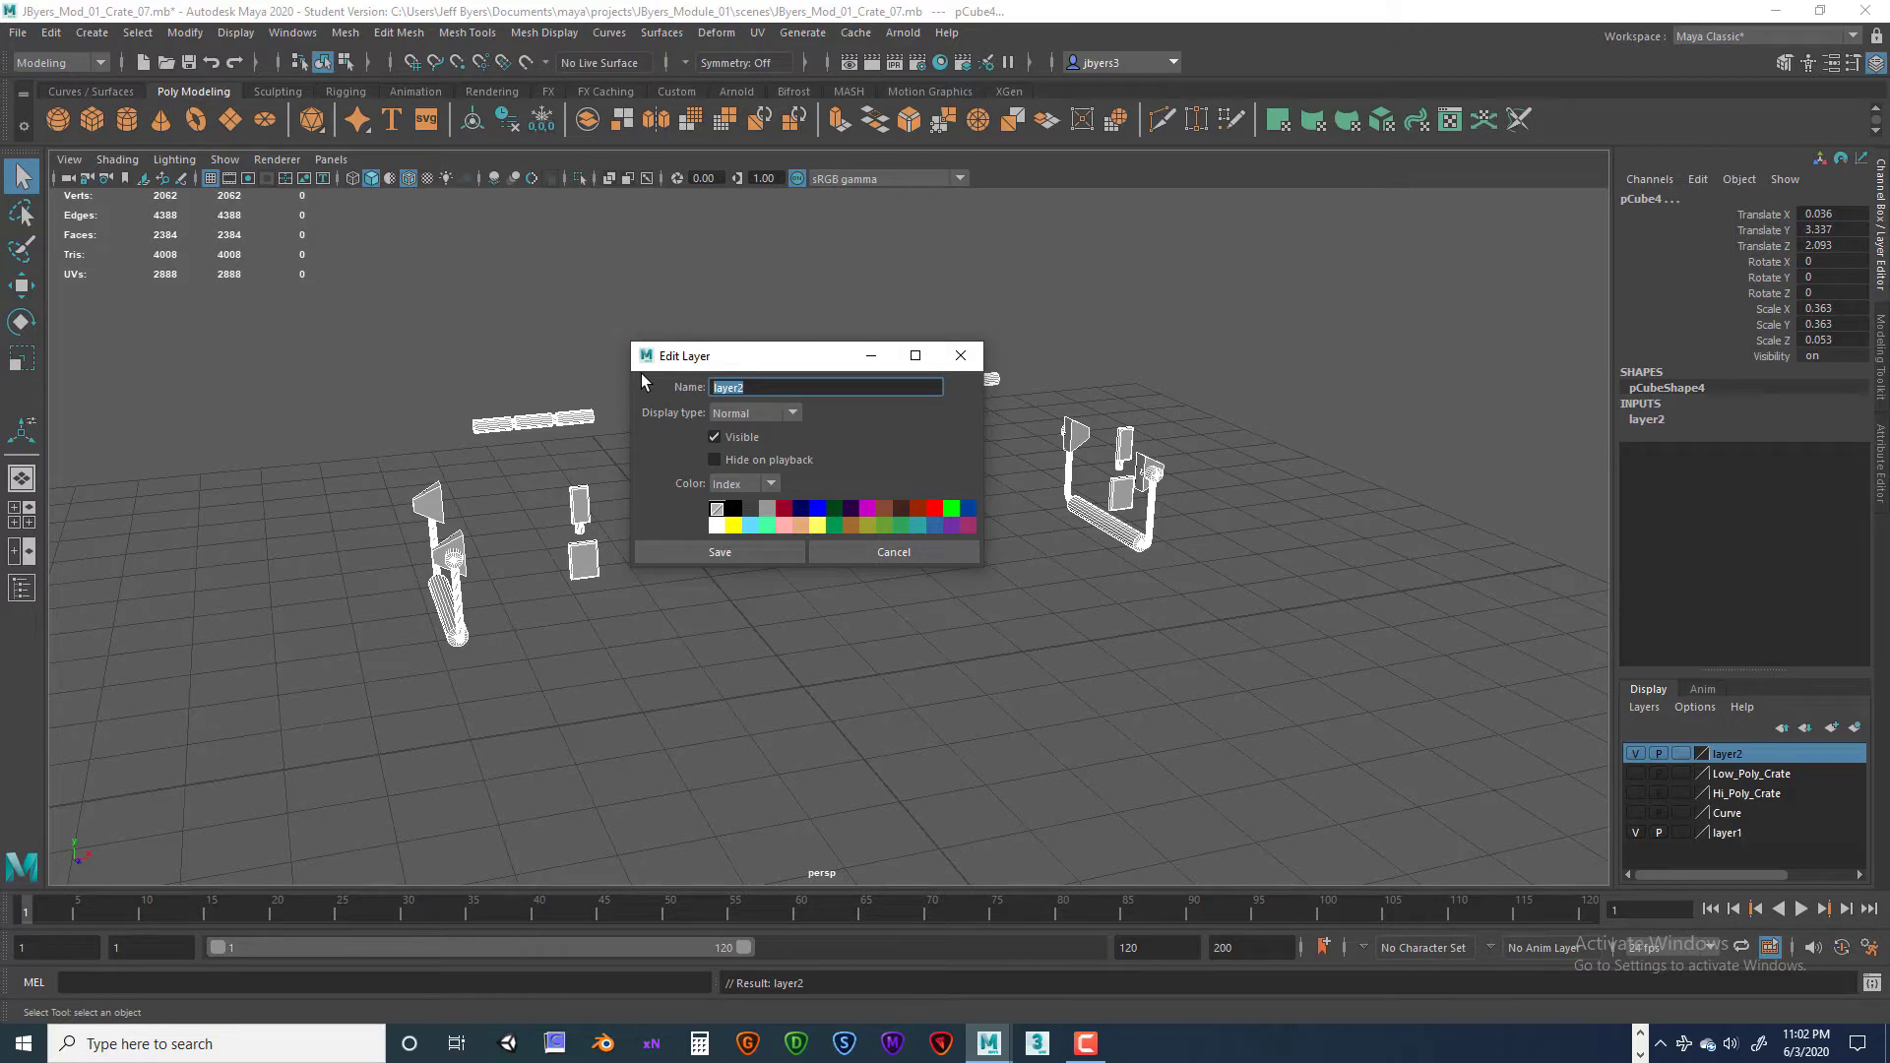
pyautogui.write('Props')
pyautogui.click(754, 556)
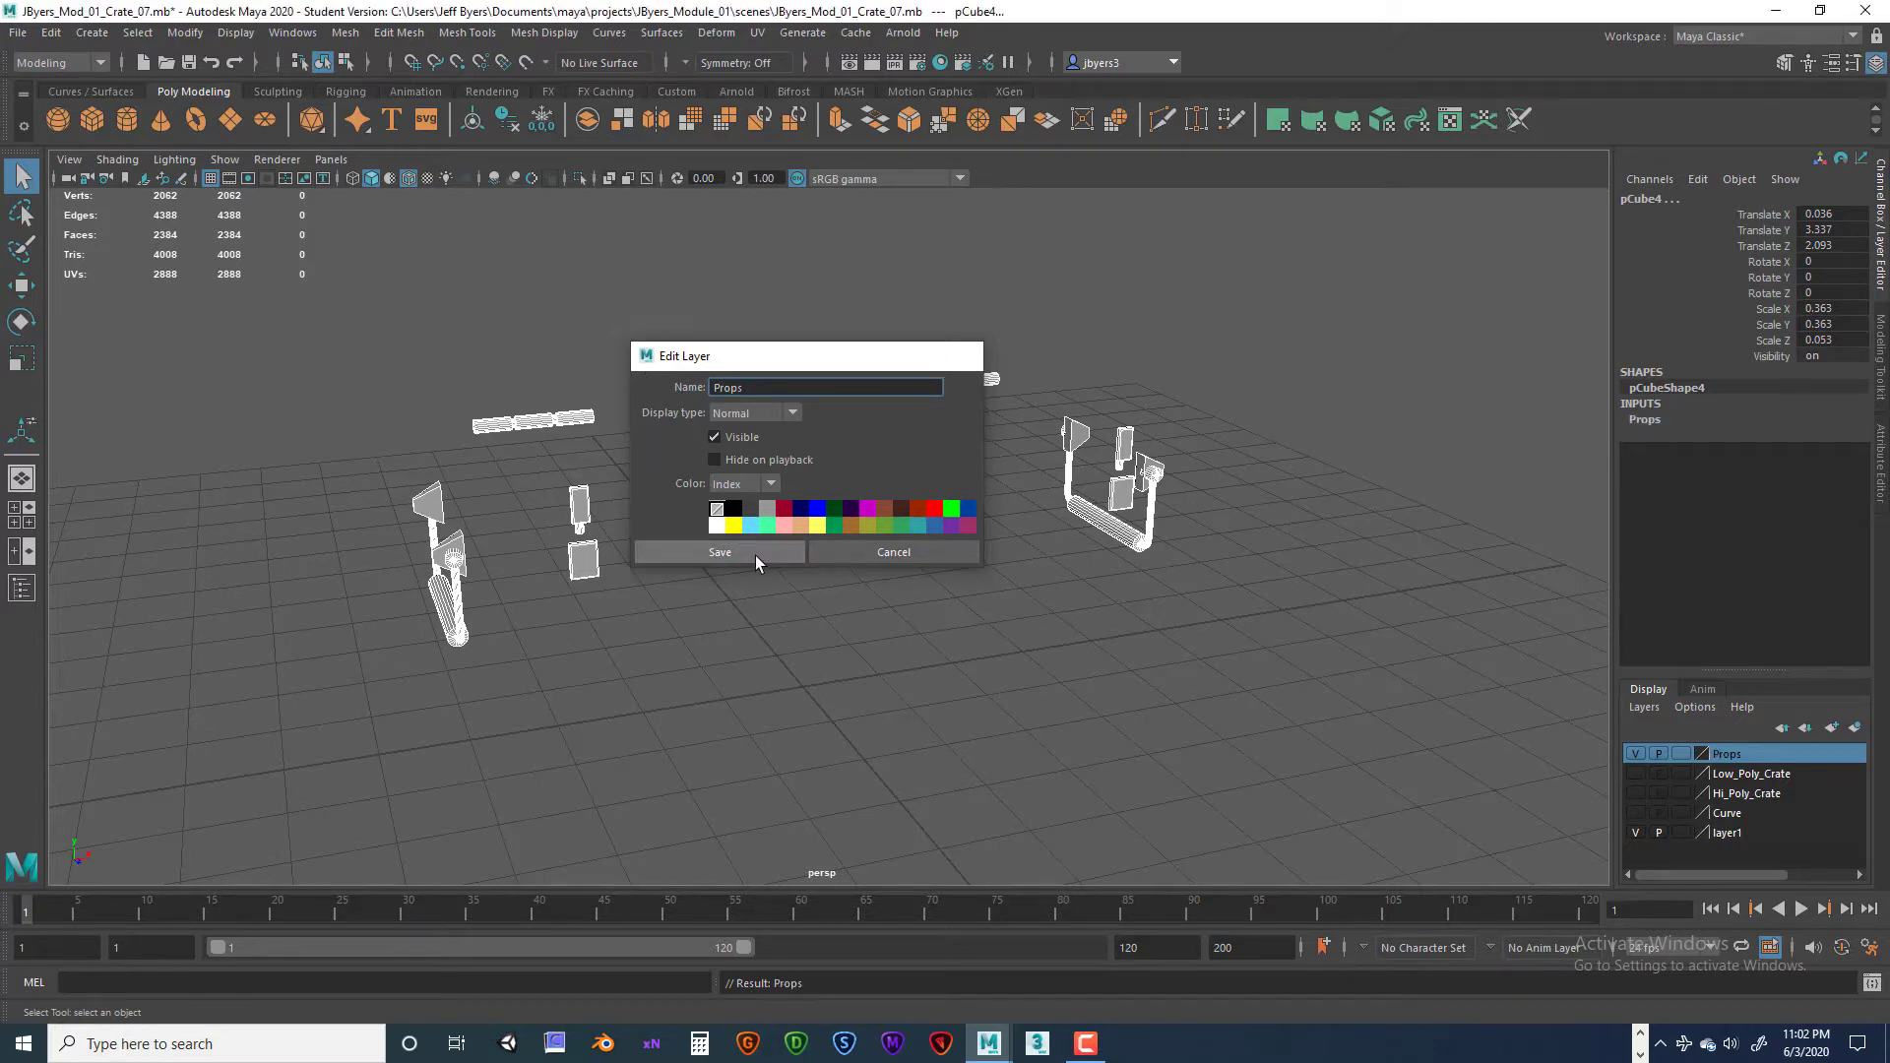
# Step: Hide the Props layer and show the Low_Poly_Crate layer
pyautogui.click(1635, 755)
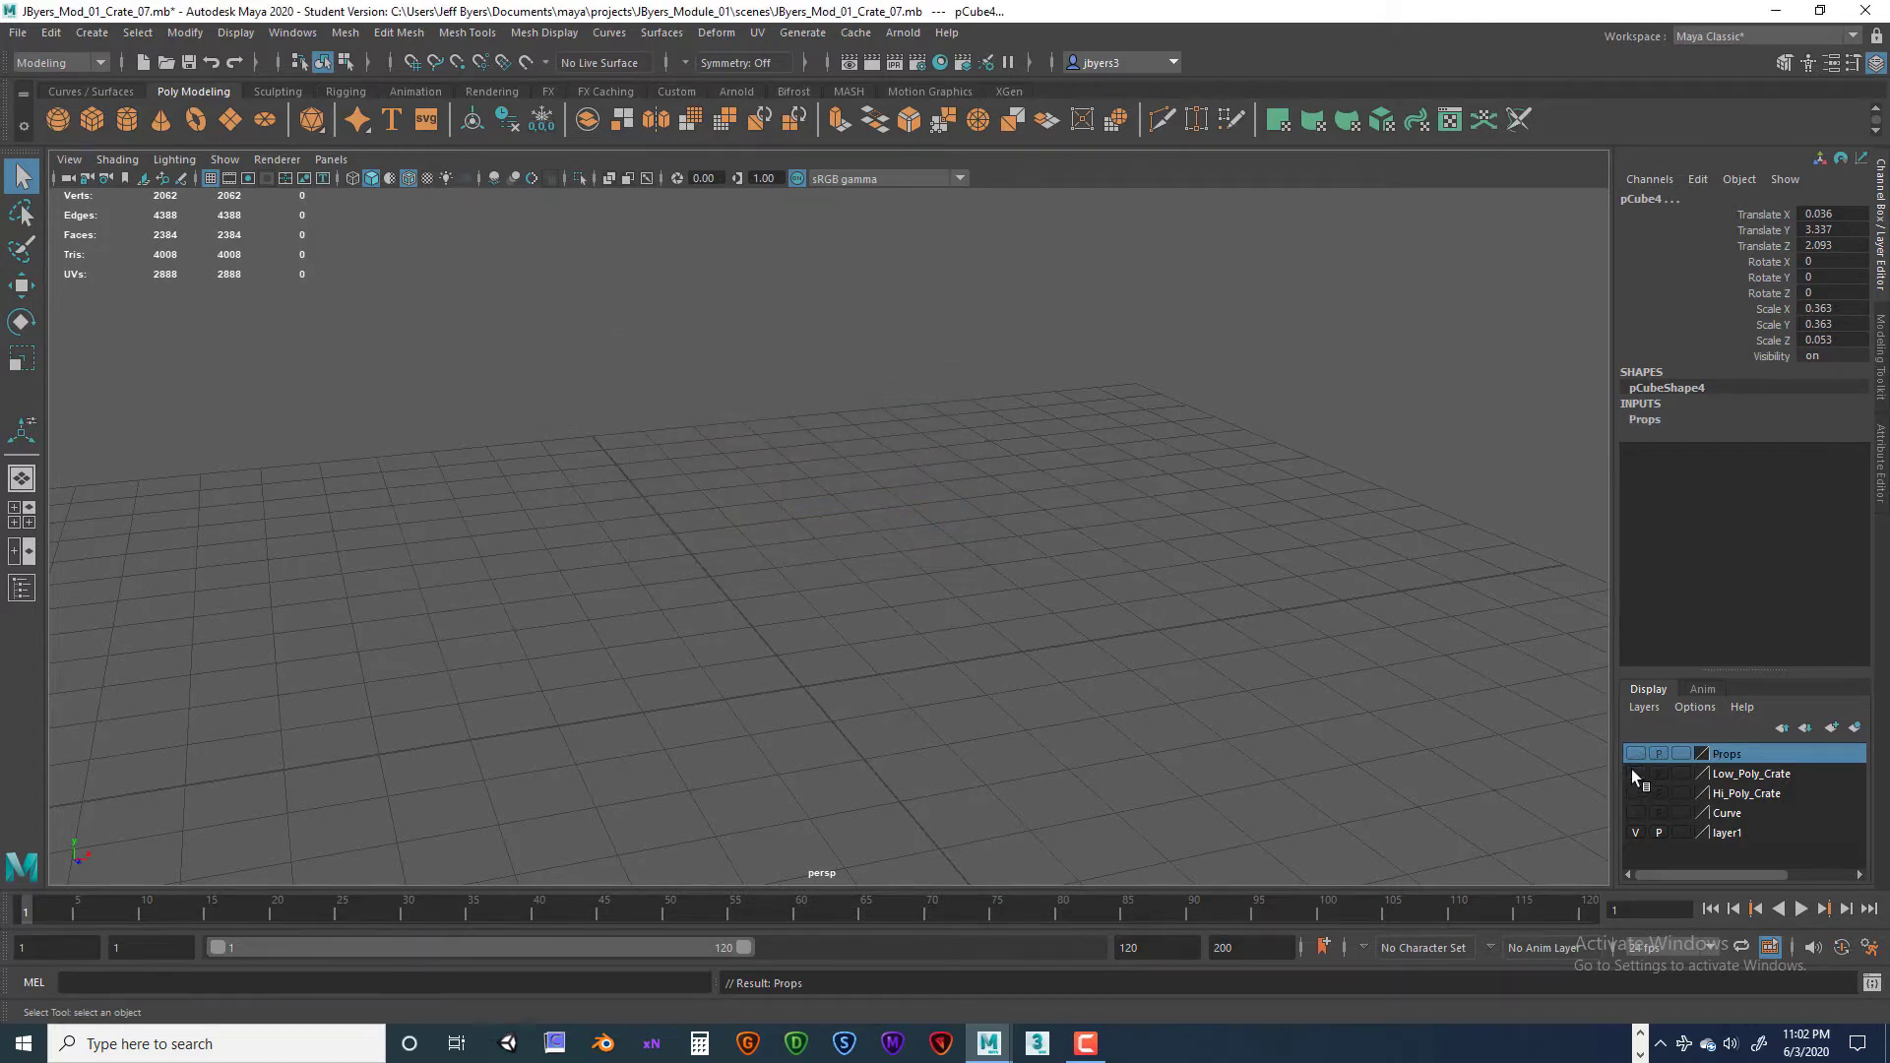
pyautogui.click(1635, 774)
pyautogui.moveTo(894, 554)
pyautogui.keyDown('alt'); pyautogui.mouseDown()
pyautogui.moveTo(962, 548)
pyautogui.moveTo(927, 544)
pyautogui.mouseUp(); pyautogui.keyUp('alt')
pyautogui.scroll(10, 928, 540)
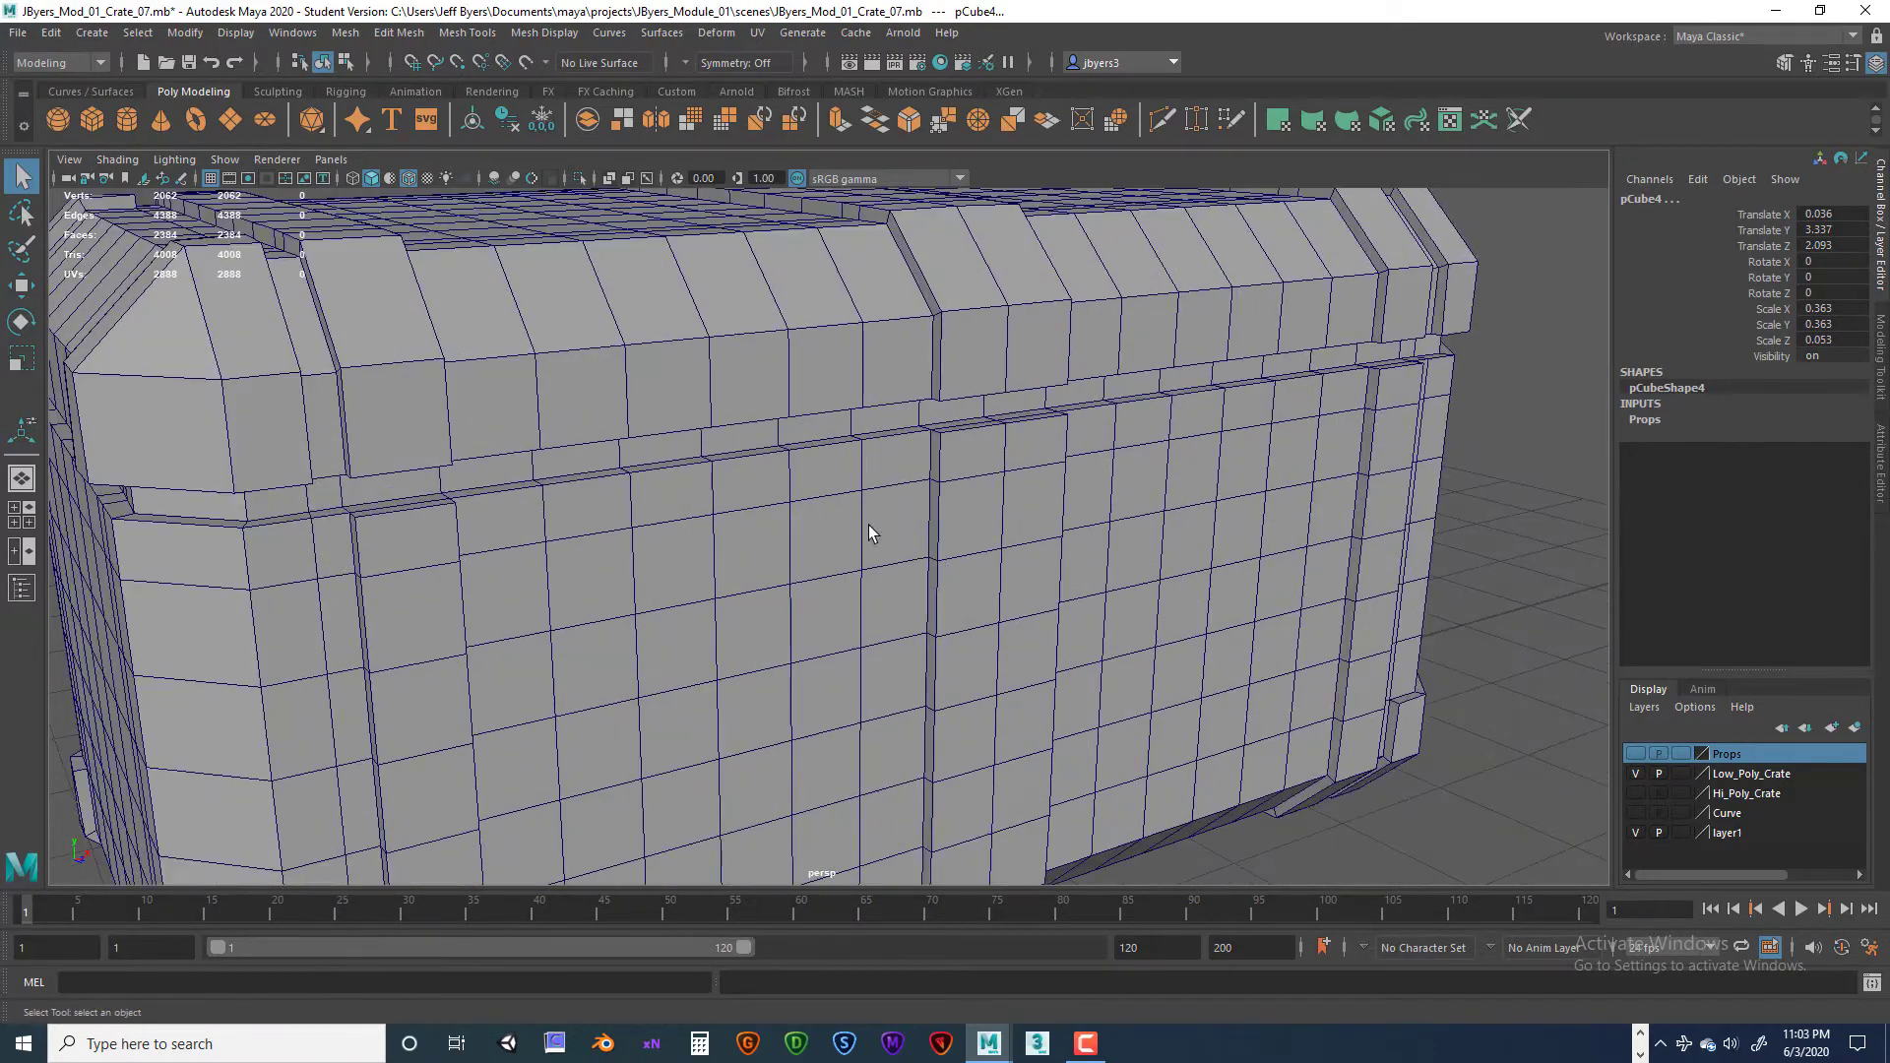
pyautogui.scroll(-4, 876, 546)
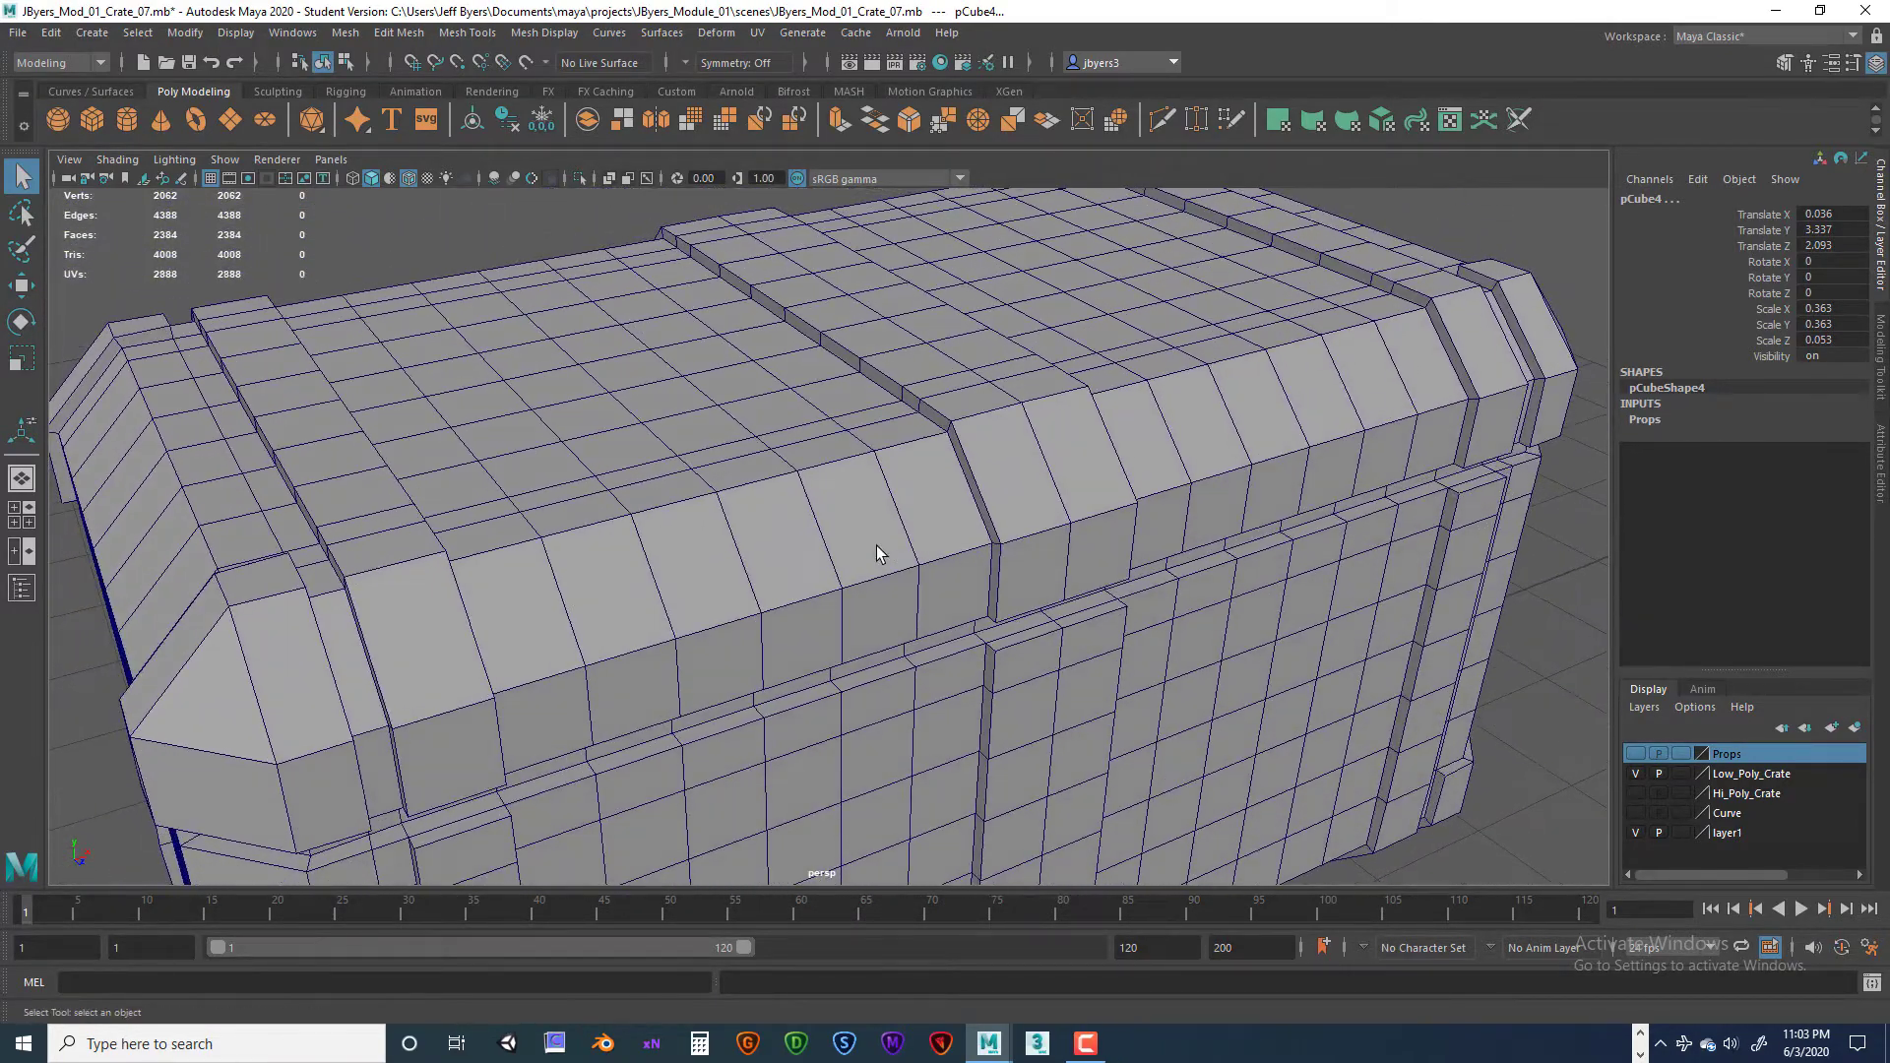
pyautogui.keyDown('alt'); pyautogui.moveTo(877, 552); pyautogui.dragTo(975, 532); pyautogui.keyUp('alt')
pyautogui.scroll(-4, 979, 512)
pyautogui.scroll(5, 1055, 547)
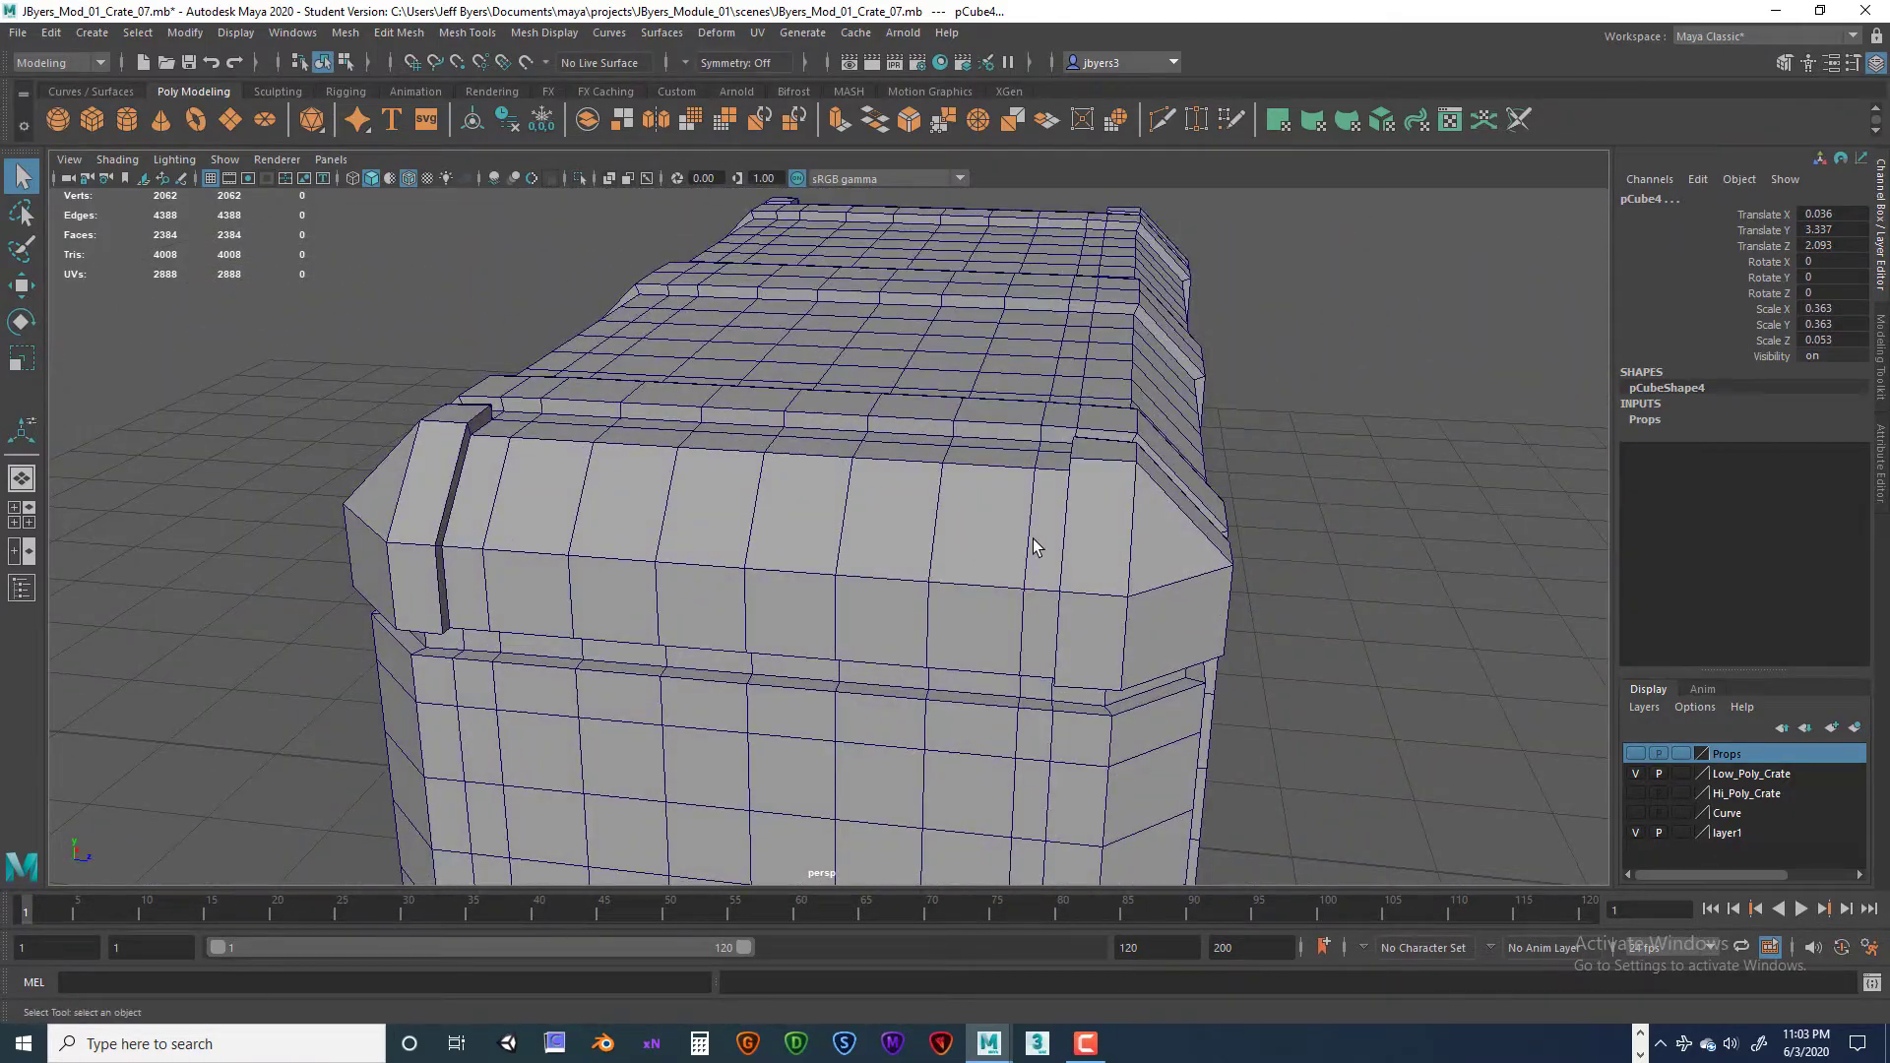
# Step: Delete the surplus vertical edge loops on the low-poly crate's ends and long sides, including their vertices, keeping the loops that shape the corners and bands
pyautogui.moveTo(1025, 497); pyautogui.dragTo(1035, 448, button='right')
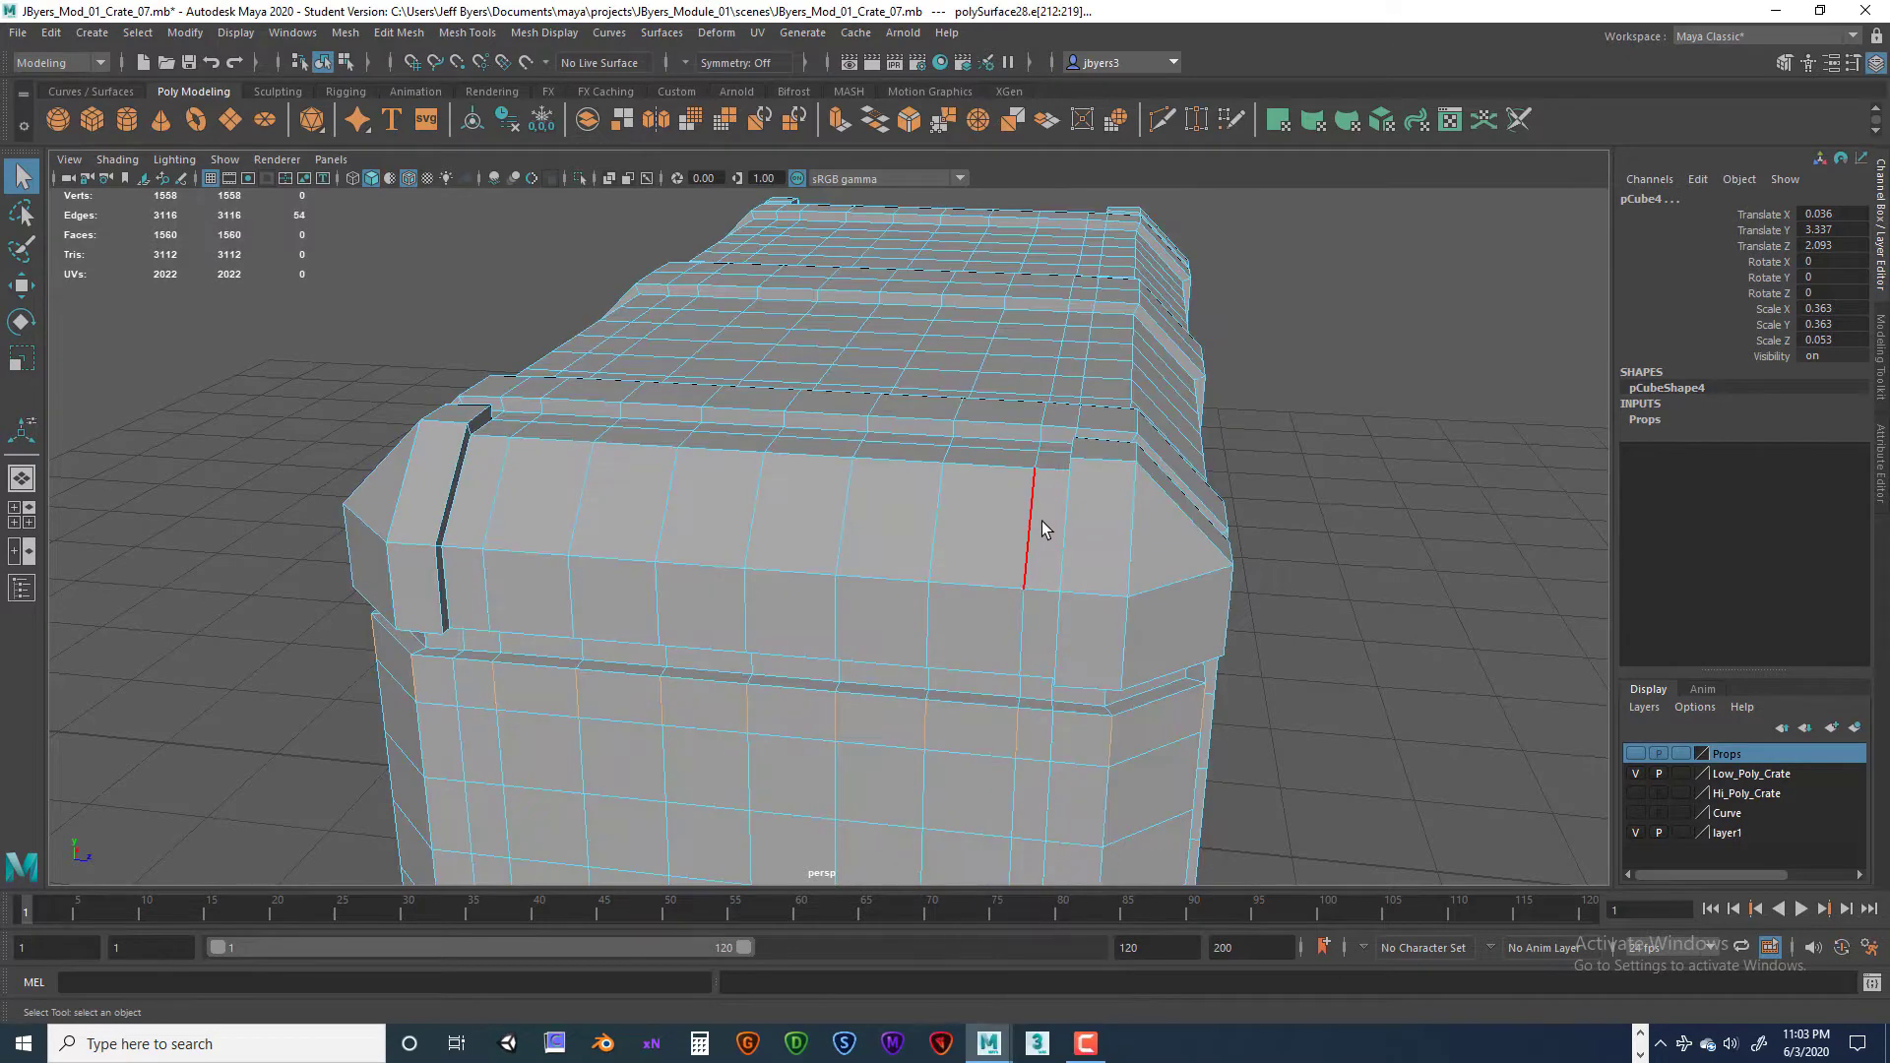
pyautogui.scroll(-5, 1042, 531)
pyautogui.keyDown('alt'); pyautogui.moveTo(1047, 540); pyautogui.dragTo(1102, 520); pyautogui.keyUp('alt')
pyautogui.click(1260, 497)
pyautogui.doubleClick(1071, 510)
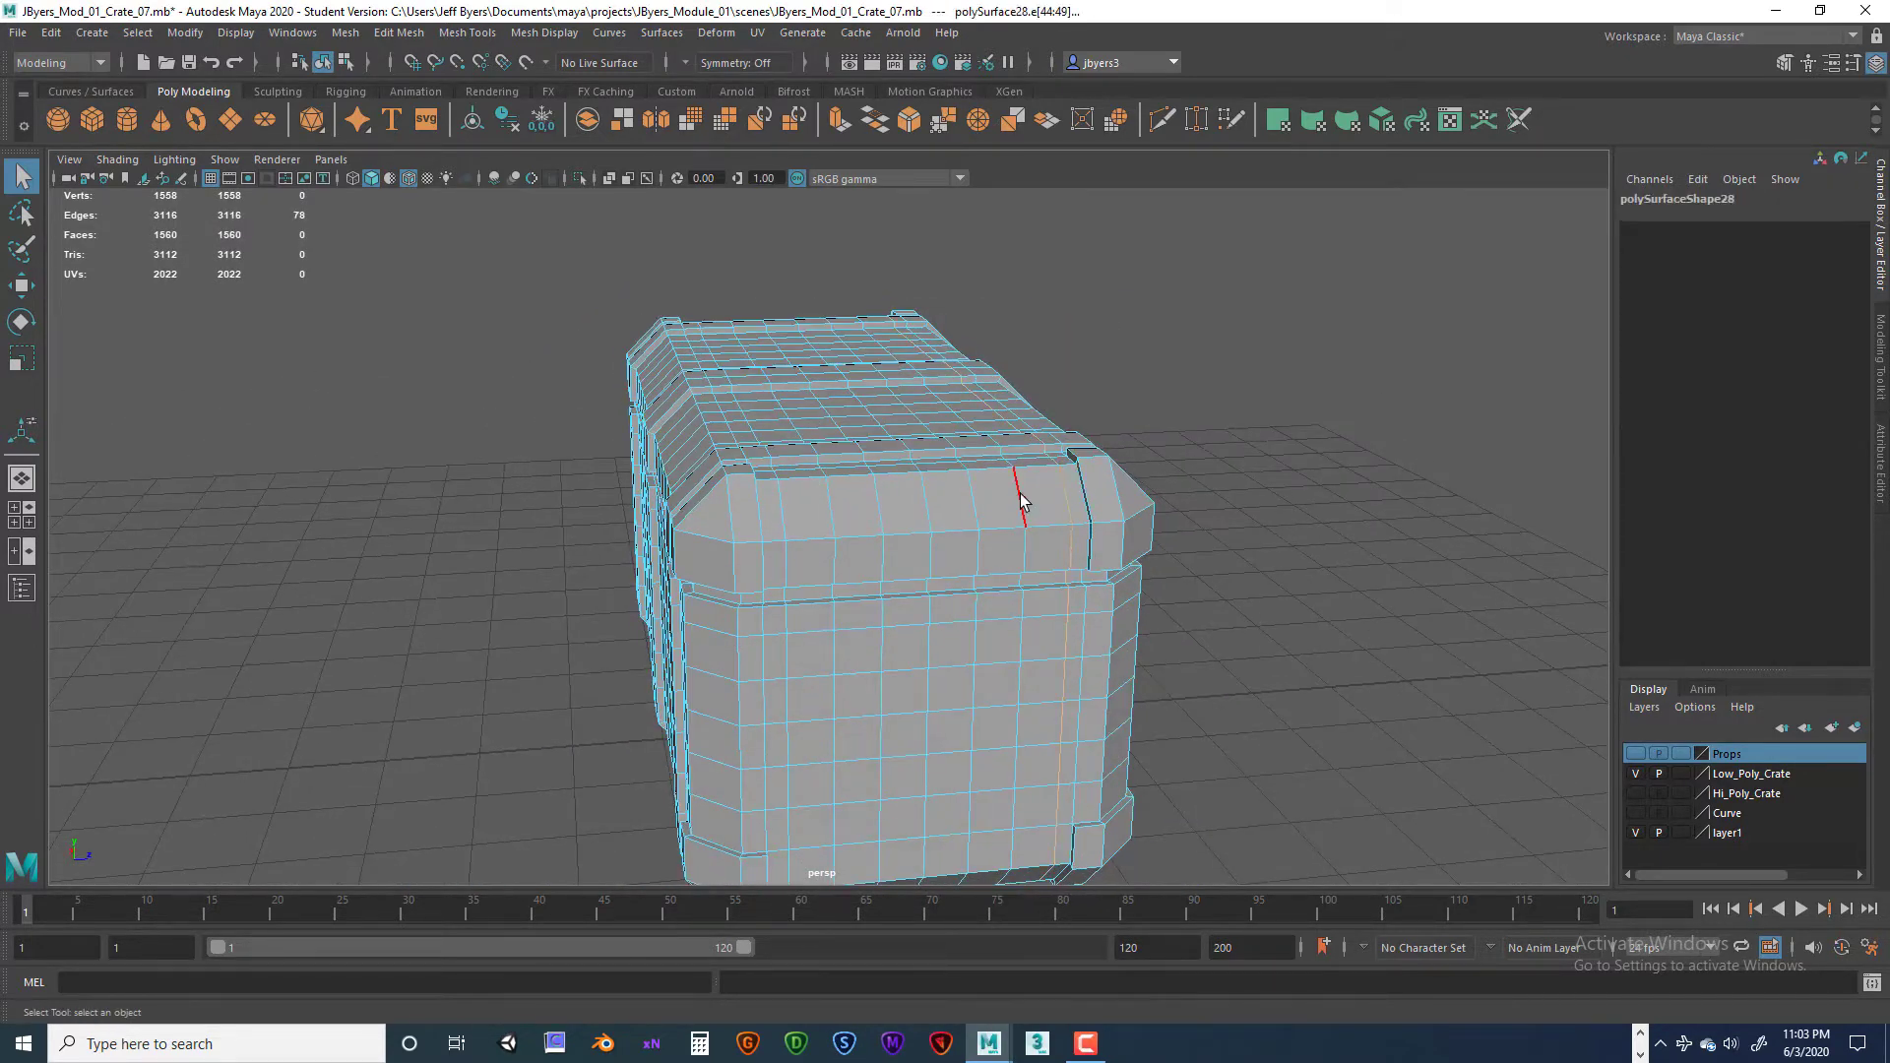
pyautogui.keyDown('shift'); pyautogui.doubleClick(1022, 500); pyautogui.keyUp('shift')
pyautogui.keyDown('shift'); pyautogui.doubleClick(973, 502); pyautogui.keyUp('shift')
pyautogui.keyDown('shift'); pyautogui.doubleClick(925, 505); pyautogui.keyUp('shift')
pyautogui.keyDown('shift'); pyautogui.doubleClick(875, 506); pyautogui.keyUp('shift')
pyautogui.keyDown('shift'); pyautogui.doubleClick(834, 507); pyautogui.keyUp('shift')
pyautogui.keyDown('shift'); pyautogui.doubleClick(781, 505); pyautogui.keyUp('shift')
pyautogui.keyDown('alt'); pyautogui.moveTo(1007, 525); pyautogui.dragTo(869, 576); pyautogui.keyUp('alt')
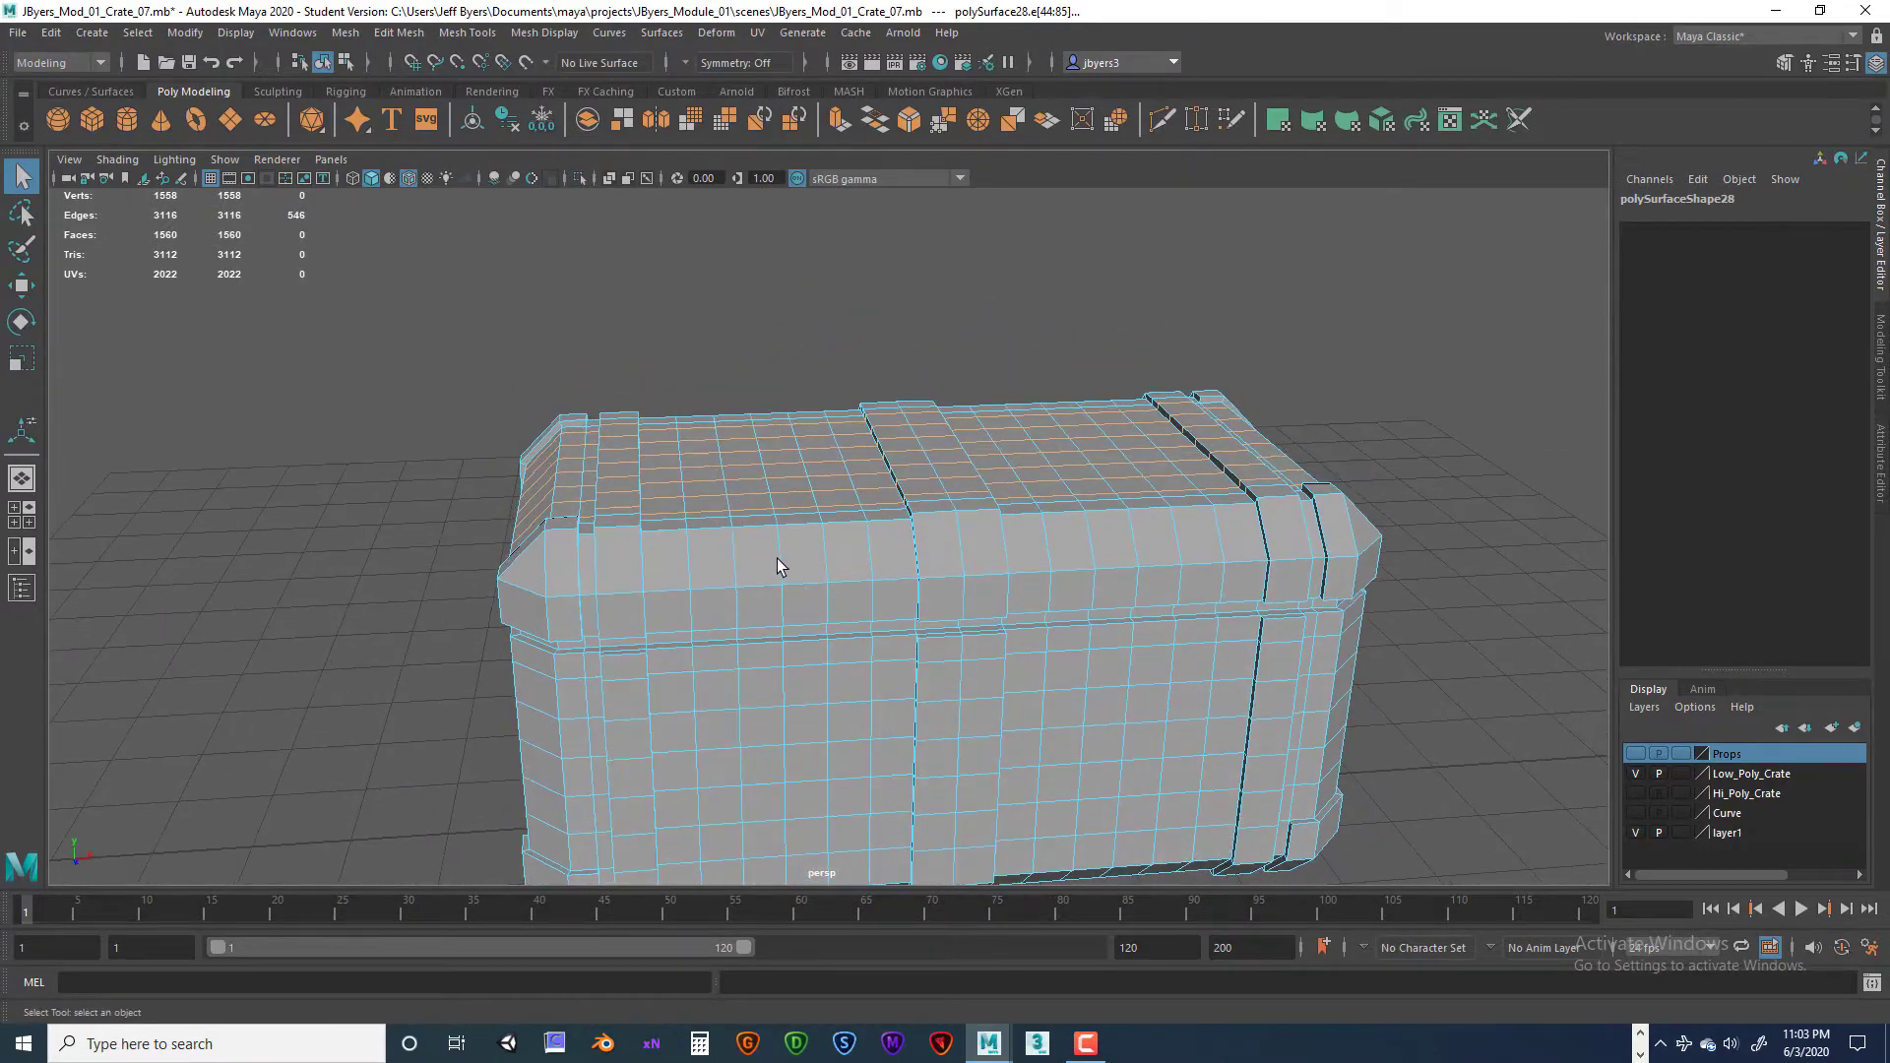
pyautogui.keyDown('shift'); pyautogui.doubleClick(693, 562); pyautogui.keyUp('shift')
pyautogui.keyDown('shift'); pyautogui.doubleClick(733, 558); pyautogui.keyUp('shift')
pyautogui.keyDown('shift'); pyautogui.doubleClick(780, 552); pyautogui.keyUp('shift')
pyautogui.keyDown('shift'); pyautogui.doubleClick(838, 548); pyautogui.keyUp('shift')
pyautogui.keyDown('shift'); pyautogui.doubleClick(875, 542); pyautogui.keyUp('shift')
pyautogui.keyDown('shift'); pyautogui.doubleClick(962, 551); pyautogui.keyUp('shift')
pyautogui.keyDown('shift'); pyautogui.doubleClick(1051, 547); pyautogui.keyUp('shift')
pyautogui.keyDown('shift'); pyautogui.doubleClick(1093, 536); pyautogui.keyUp('shift')
pyautogui.keyDown('shift'); pyautogui.click(1133, 539); pyautogui.keyUp('shift')
pyautogui.keyDown('shift'); pyautogui.doubleClick(1177, 537); pyautogui.keyUp('shift')
pyautogui.keyDown('alt'); pyautogui.moveTo(1321, 507); pyautogui.dragTo(833, 545); pyautogui.keyUp('alt')
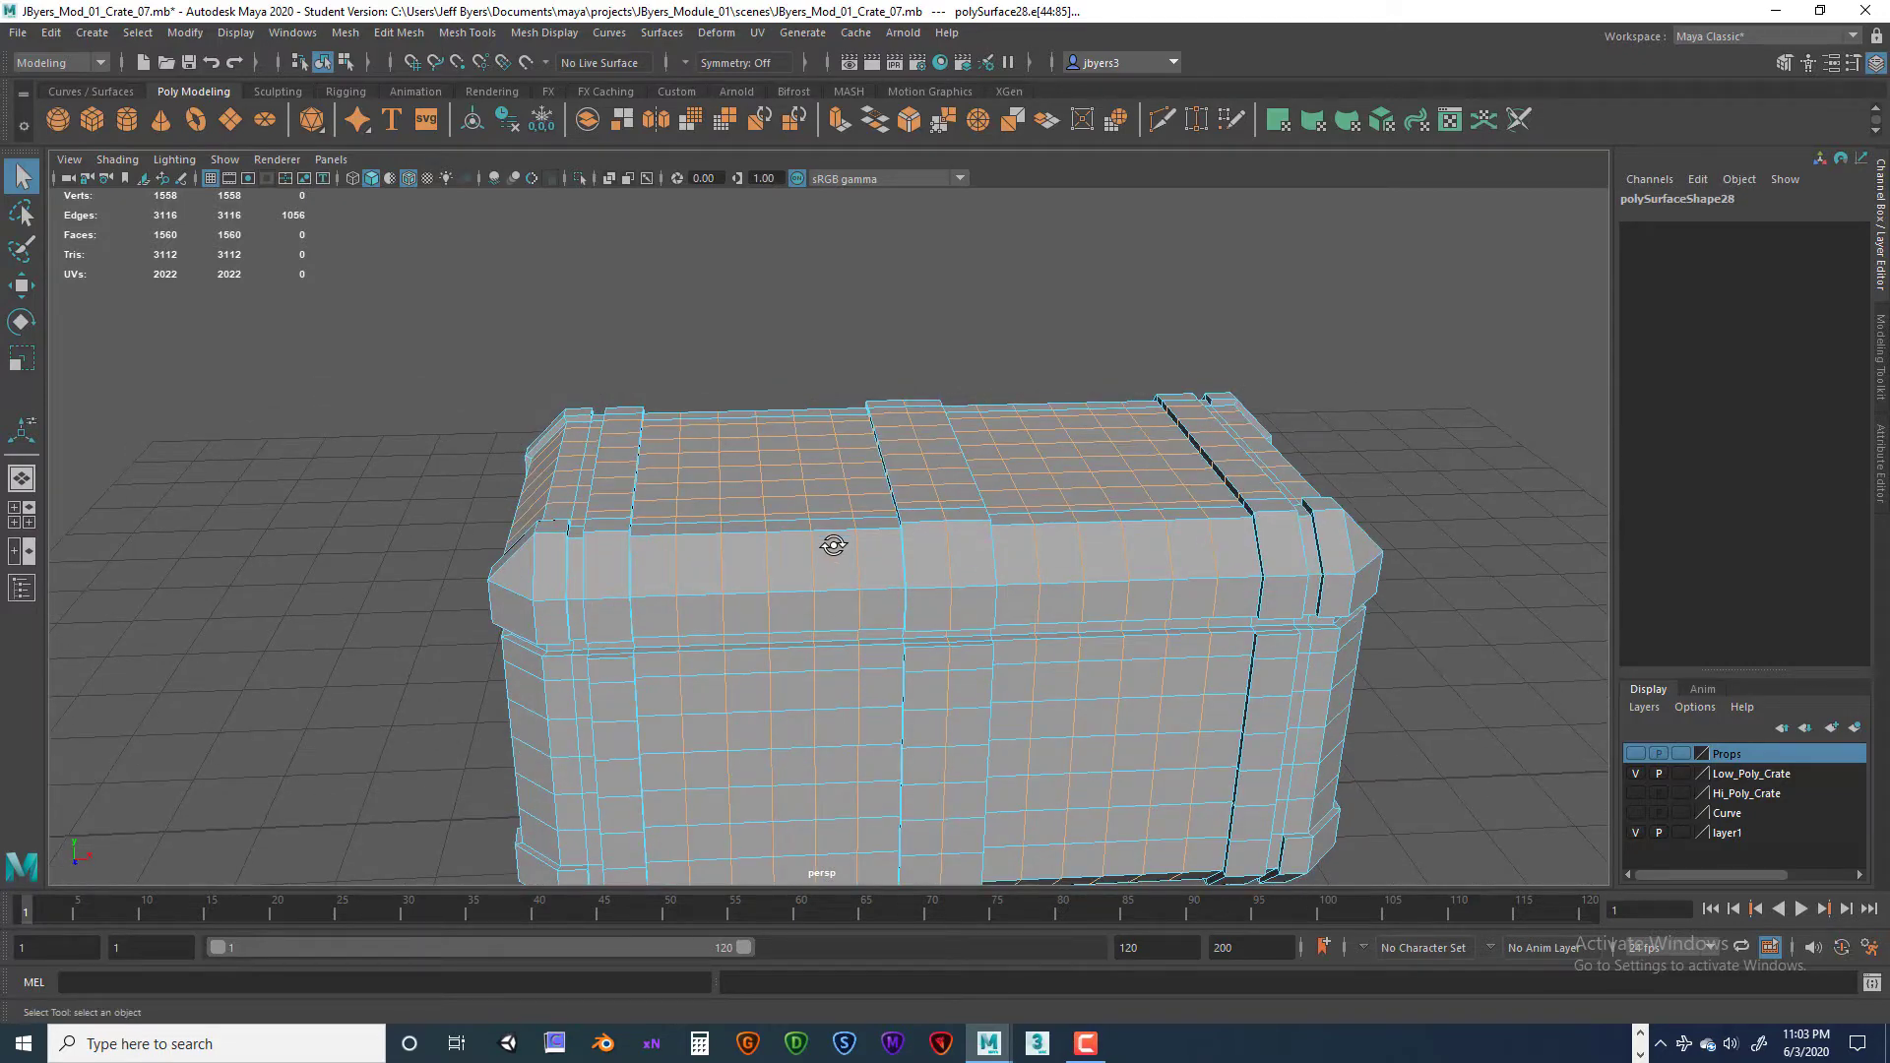
pyautogui.hotkey('ctrl', 'Delete')
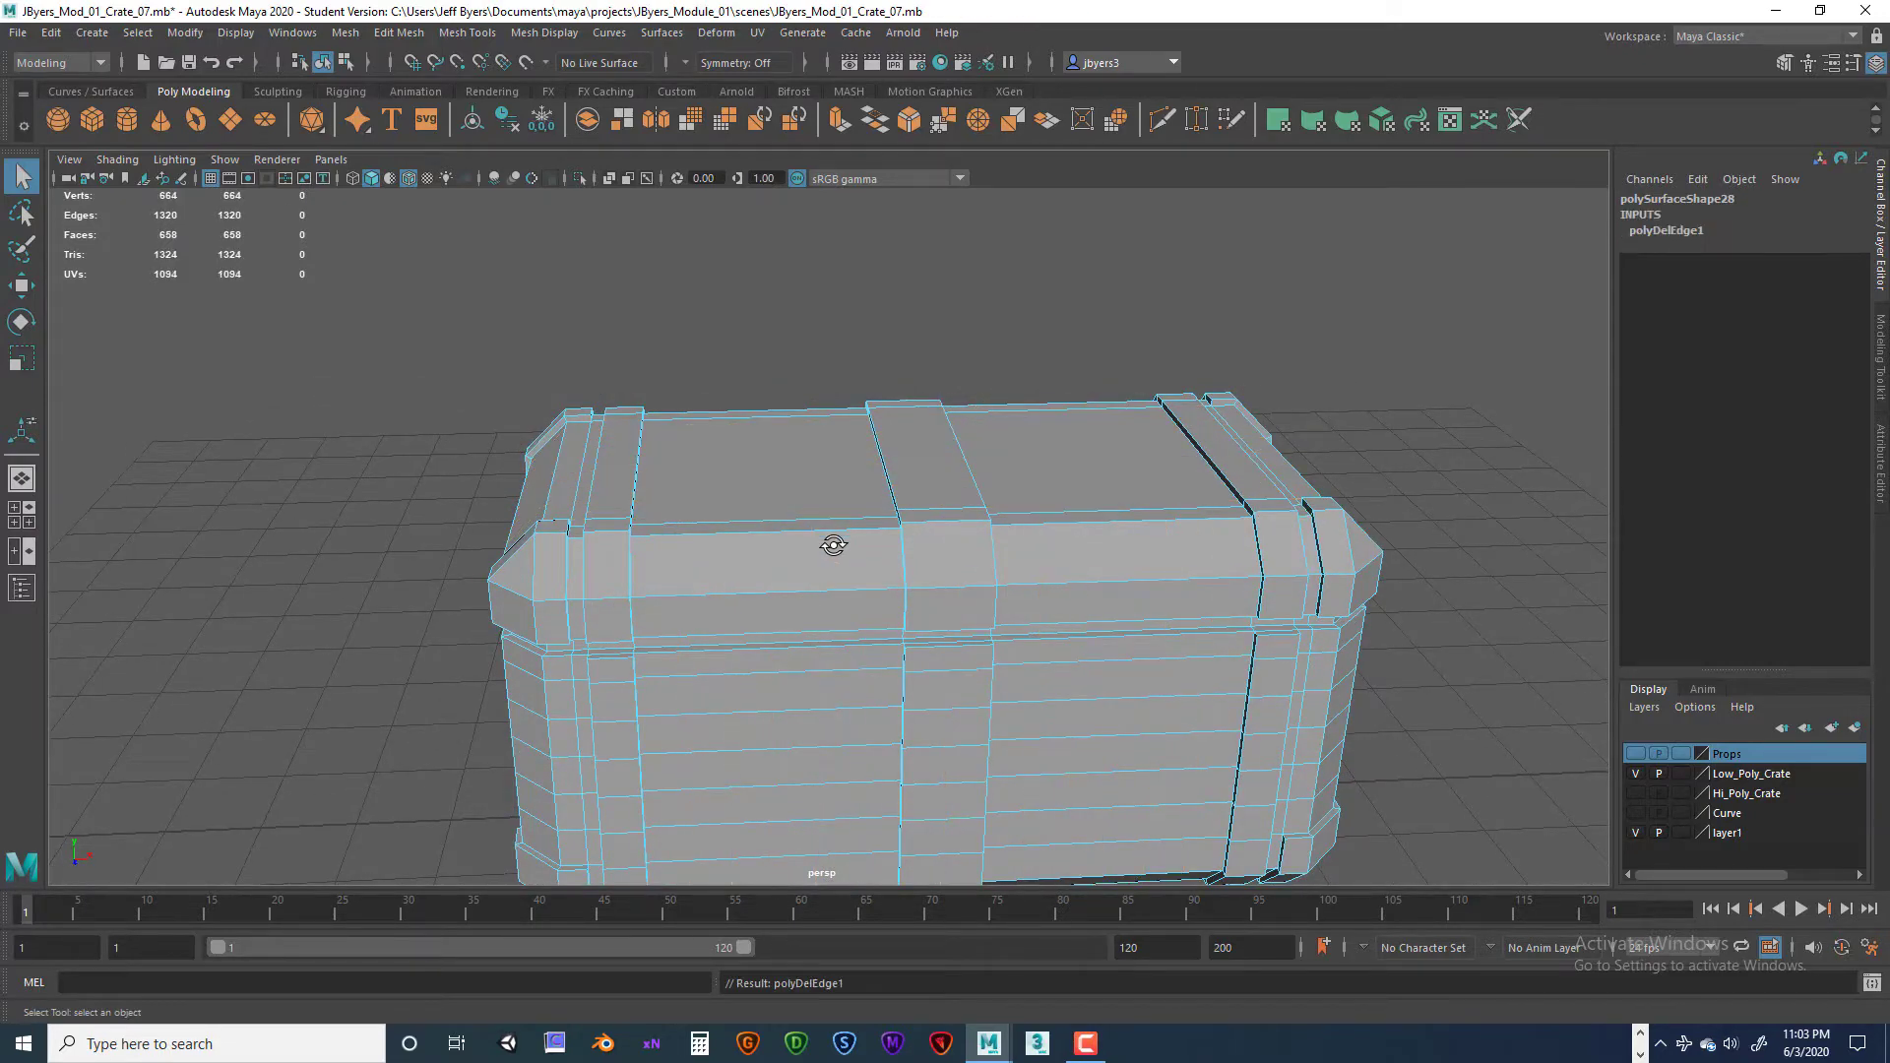
# Step: Delete the five surplus horizontal edge loops around the low-poly crate's lower body, together with their vertices
pyautogui.keyDown('alt'); pyautogui.moveTo(713, 582); pyautogui.dragTo(943, 559); pyautogui.keyUp('alt')
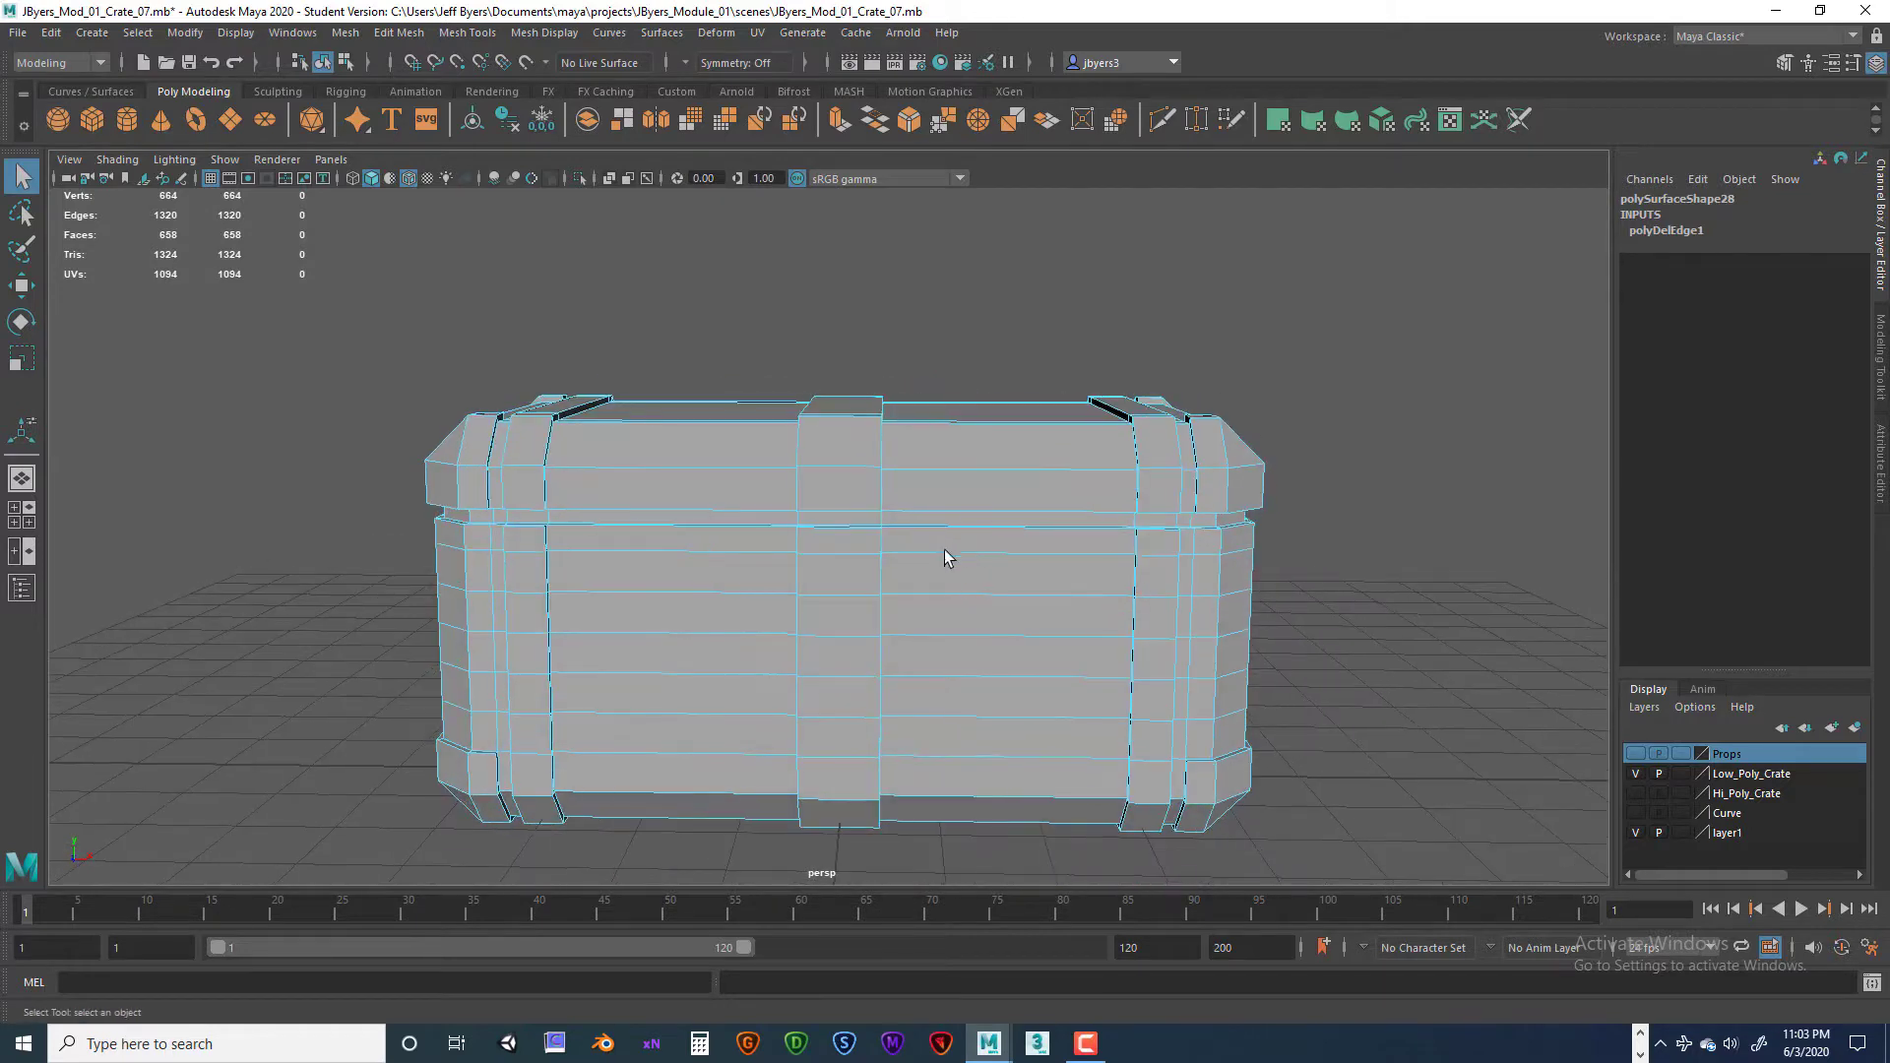
pyautogui.doubleClick(966, 553)
pyautogui.keyDown('shift'); pyautogui.doubleClick(971, 595); pyautogui.keyUp('shift')
pyautogui.keyDown('shift'); pyautogui.doubleClick(973, 635); pyautogui.keyUp('shift')
pyautogui.keyDown('shift'); pyautogui.doubleClick(979, 676); pyautogui.keyUp('shift')
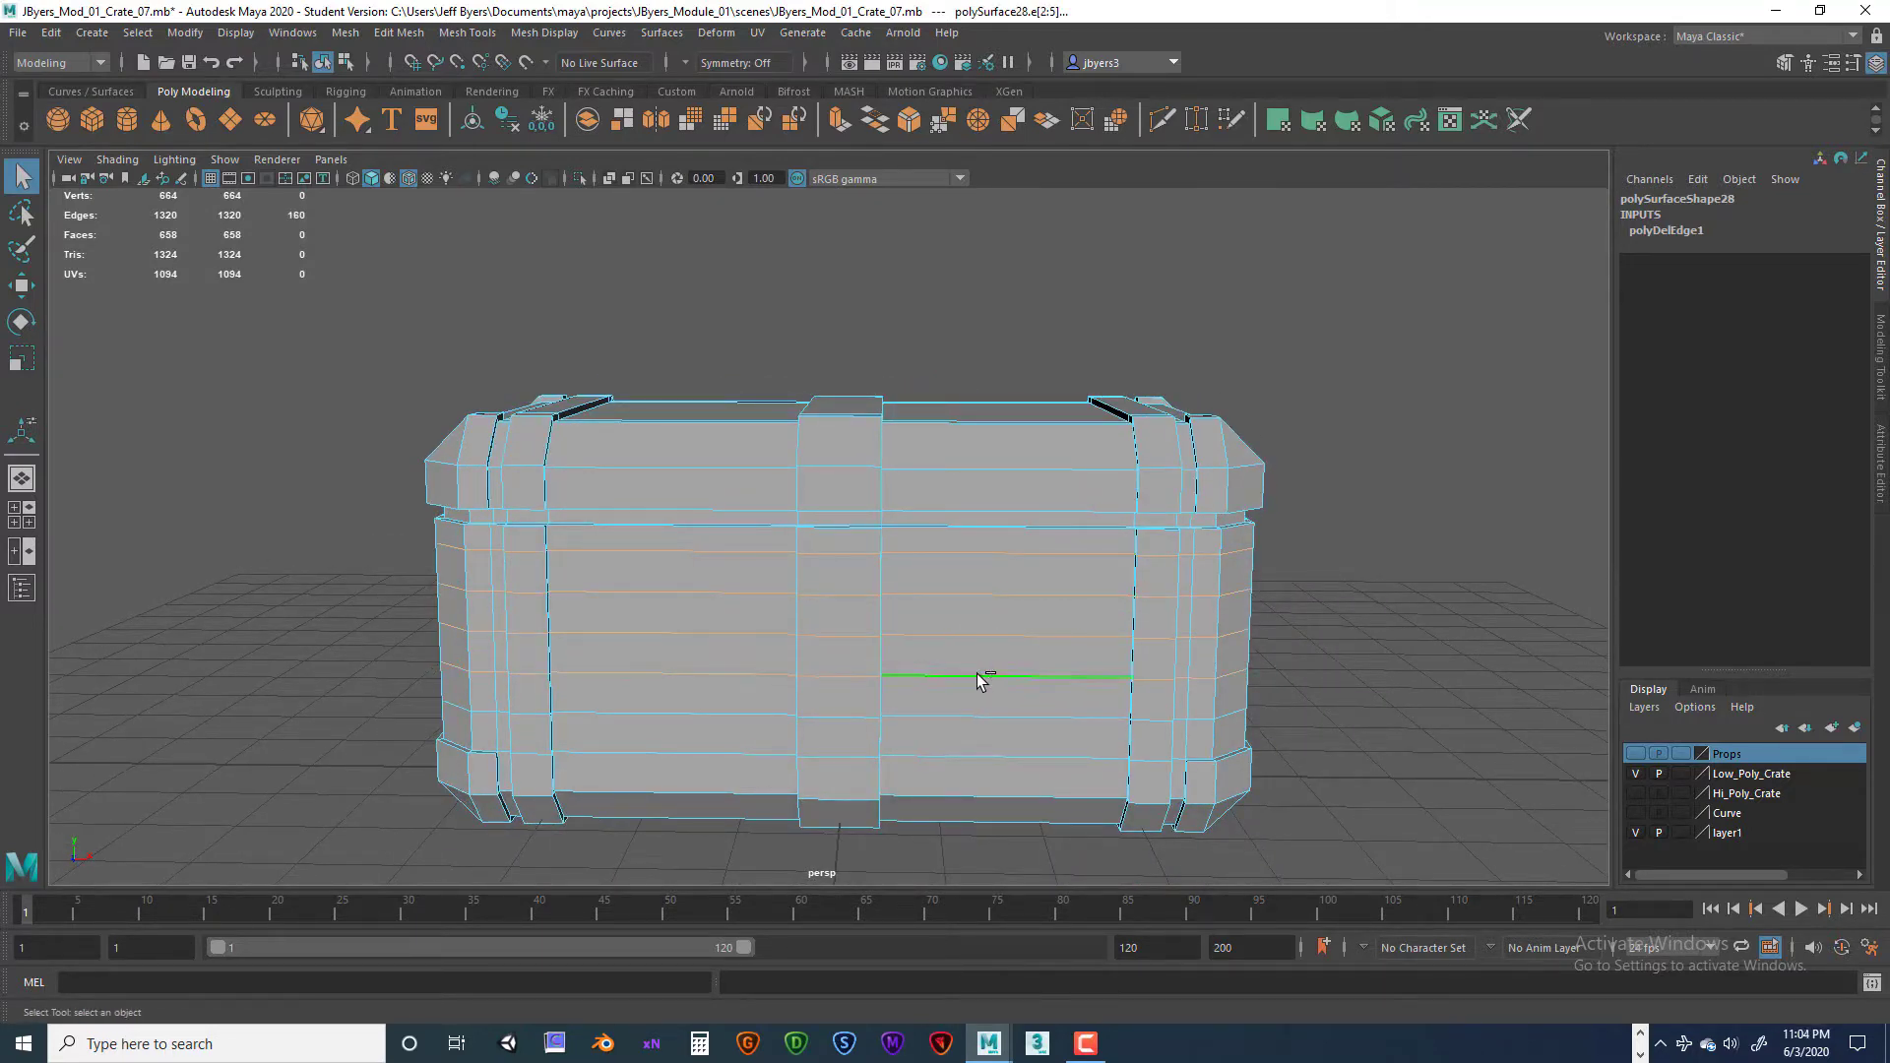
pyautogui.keyDown('shift'); pyautogui.doubleClick(985, 717); pyautogui.keyUp('shift')
pyautogui.keyDown('alt'); pyautogui.moveTo(1026, 736); pyautogui.dragTo(1118, 751); pyautogui.keyUp('alt')
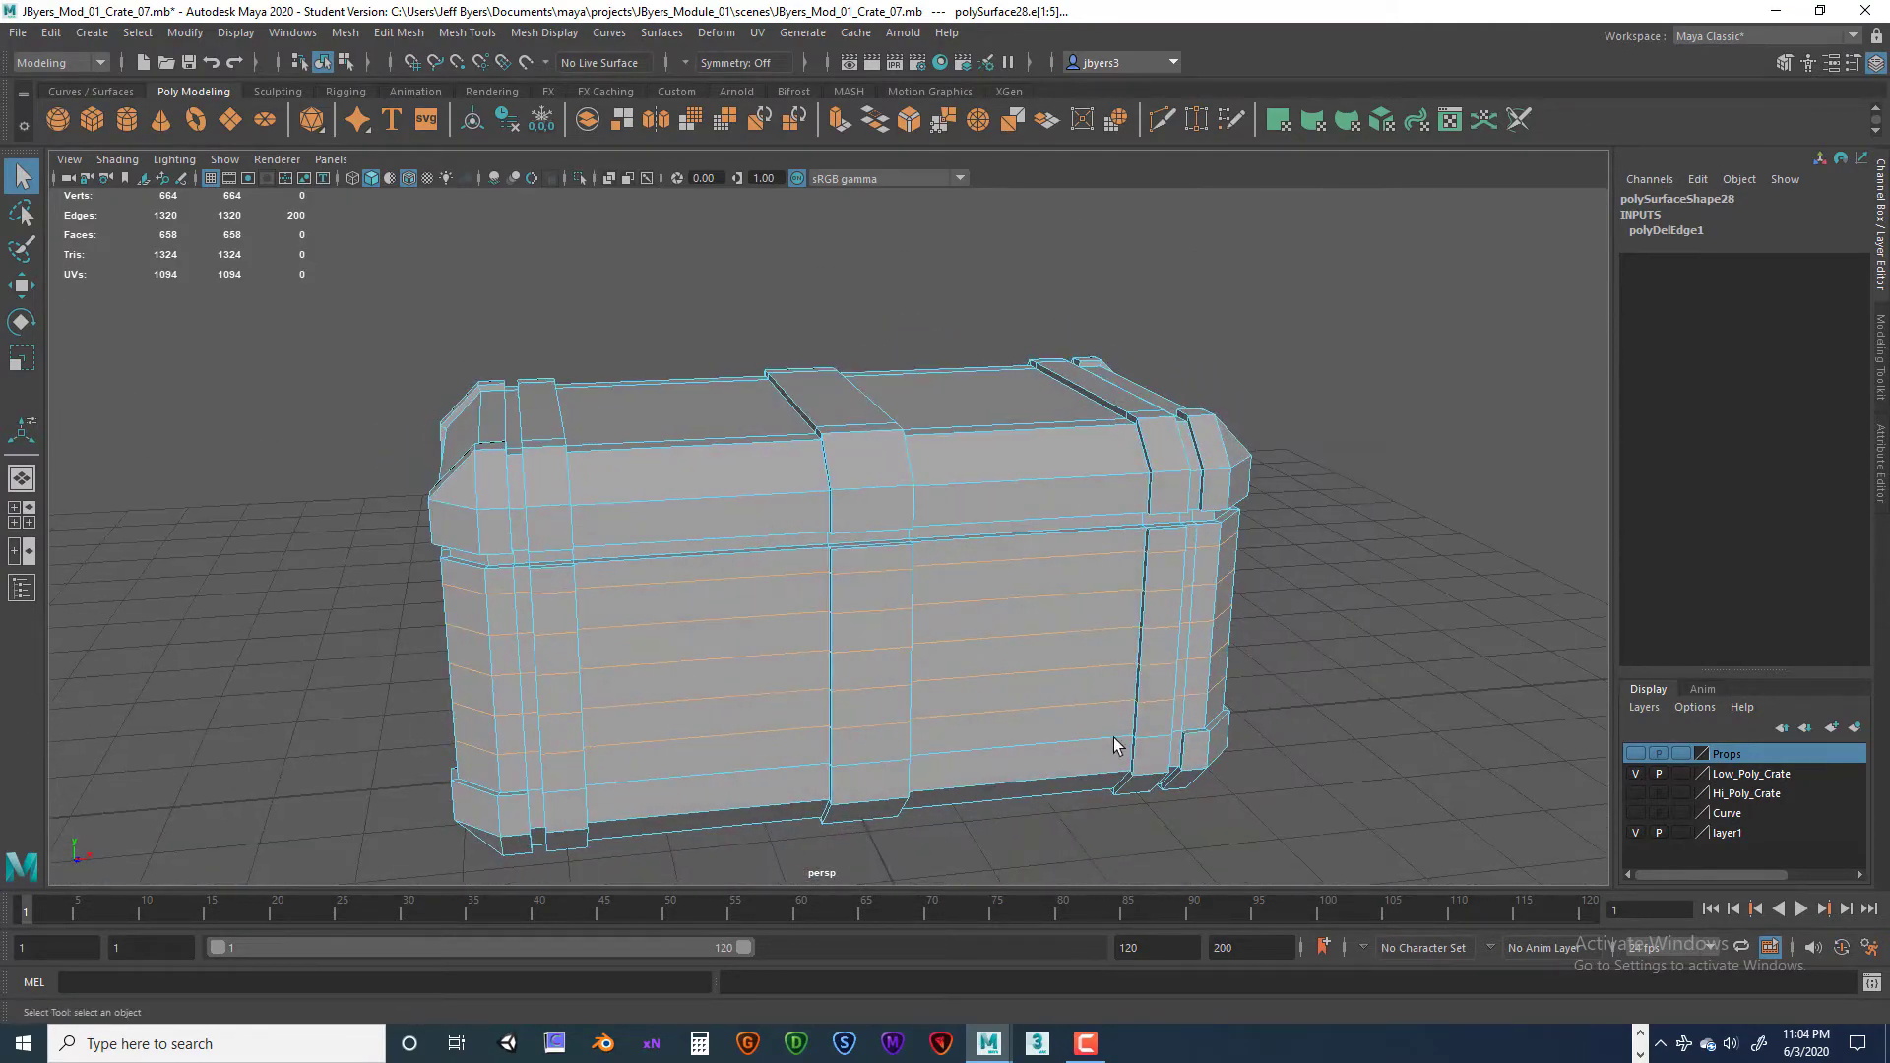
pyautogui.keyDown('alt'); pyautogui.moveTo(1119, 751); pyautogui.dragTo(1185, 707, button='right'); pyautogui.keyUp('alt')
pyautogui.keyDown('alt'); pyautogui.moveTo(1184, 707); pyautogui.dragTo(710, 494); pyautogui.keyUp('alt')
pyautogui.keyDown('alt'); pyautogui.moveTo(965, 615); pyautogui.dragTo(778, 592); pyautogui.keyUp('alt')
pyautogui.scroll(-2, 779, 592)
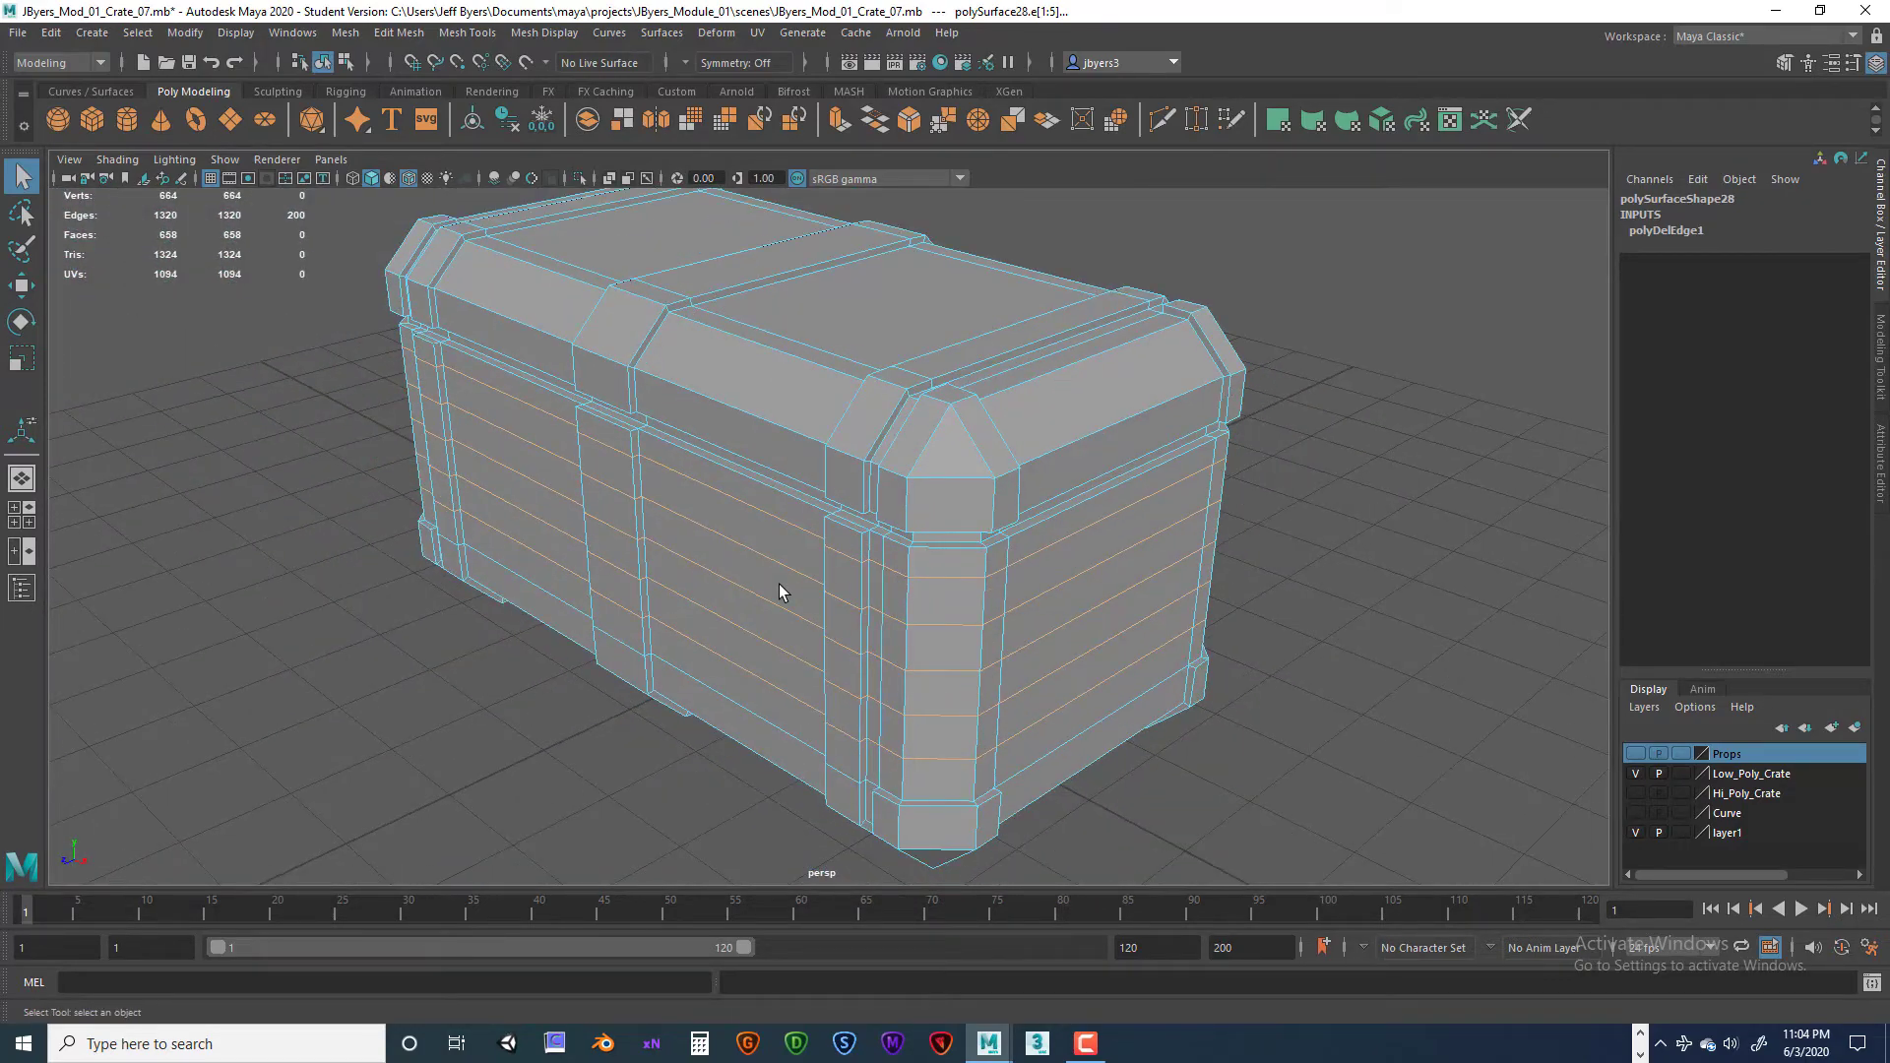
pyautogui.hotkey('ctrl', 'Delete')
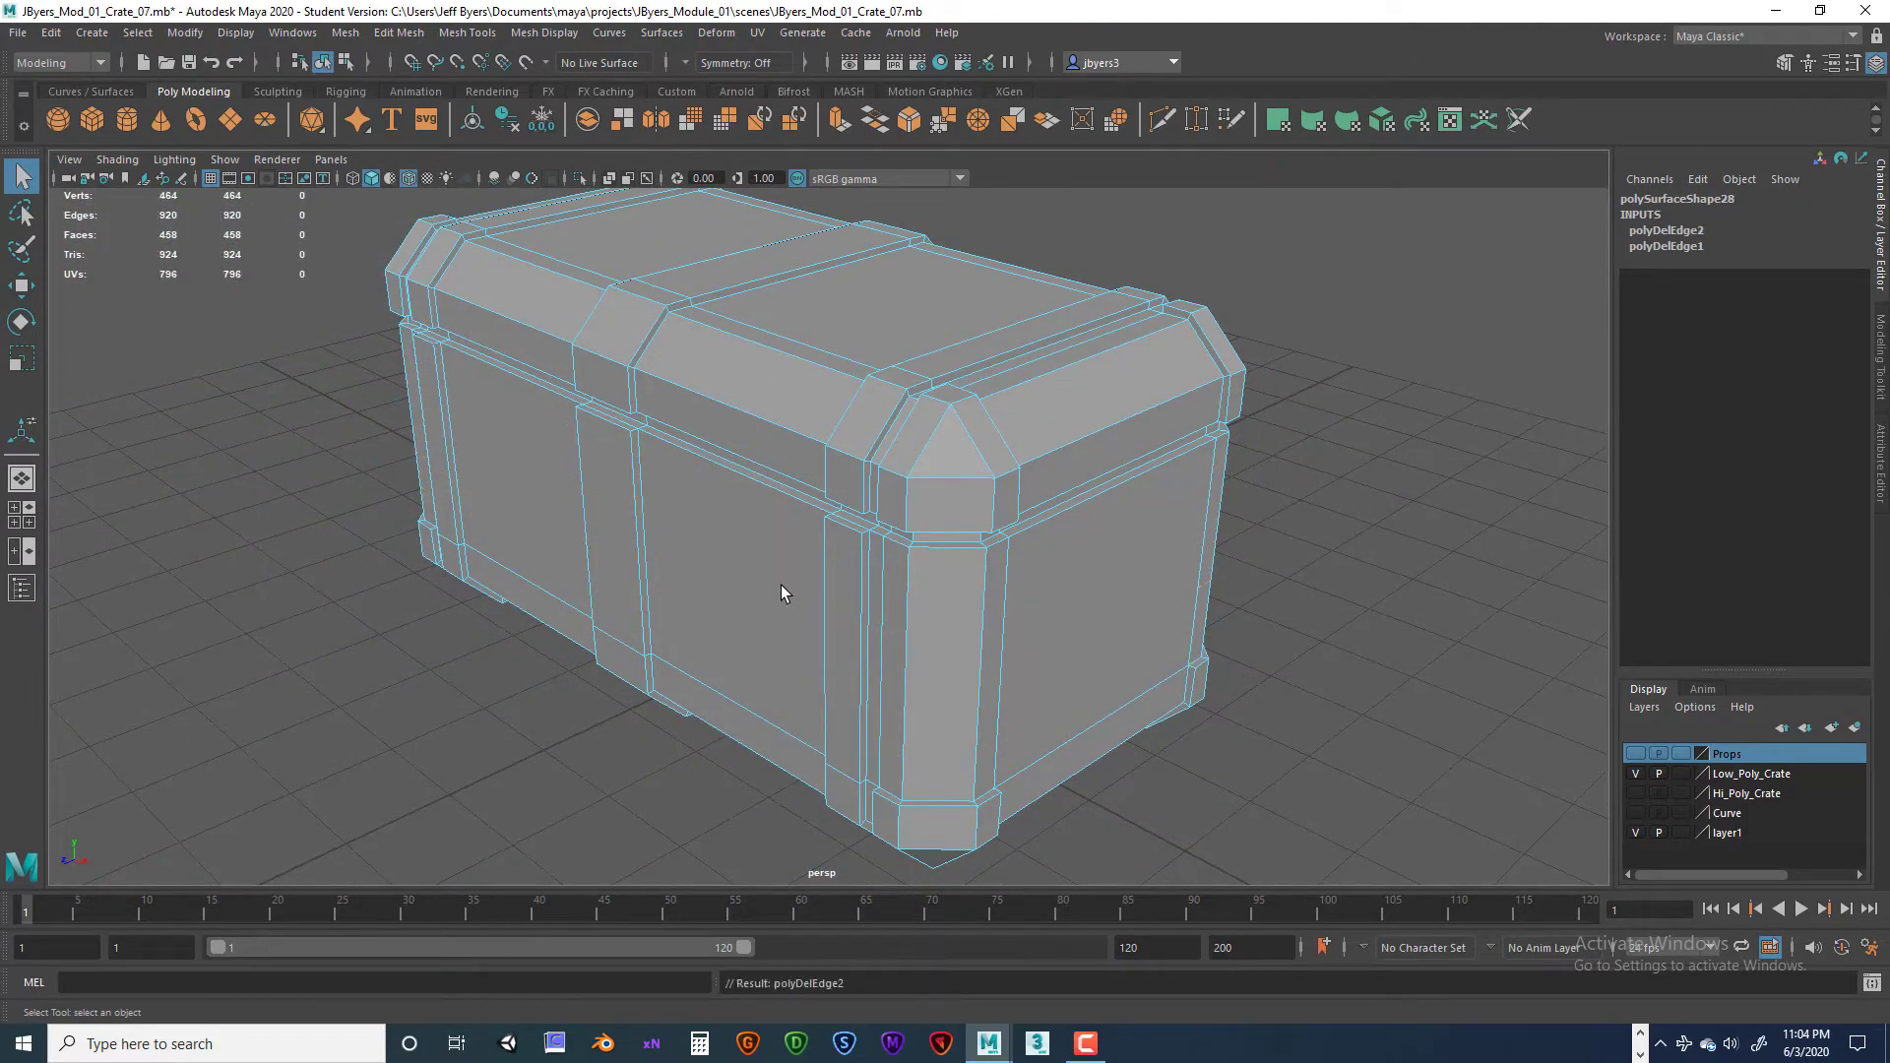
# Step: Return the low-poly crate to object mode and delete its construction history
pyautogui.keyDown('alt'); pyautogui.moveTo(782, 585); pyautogui.dragTo(953, 542); pyautogui.keyUp('alt')
pyautogui.moveTo(831, 392); pyautogui.dragTo(933, 601, button='right')
pyautogui.keyDown('alt'); pyautogui.moveTo(1032, 628); pyautogui.dragTo(1017, 633); pyautogui.keyUp('alt')
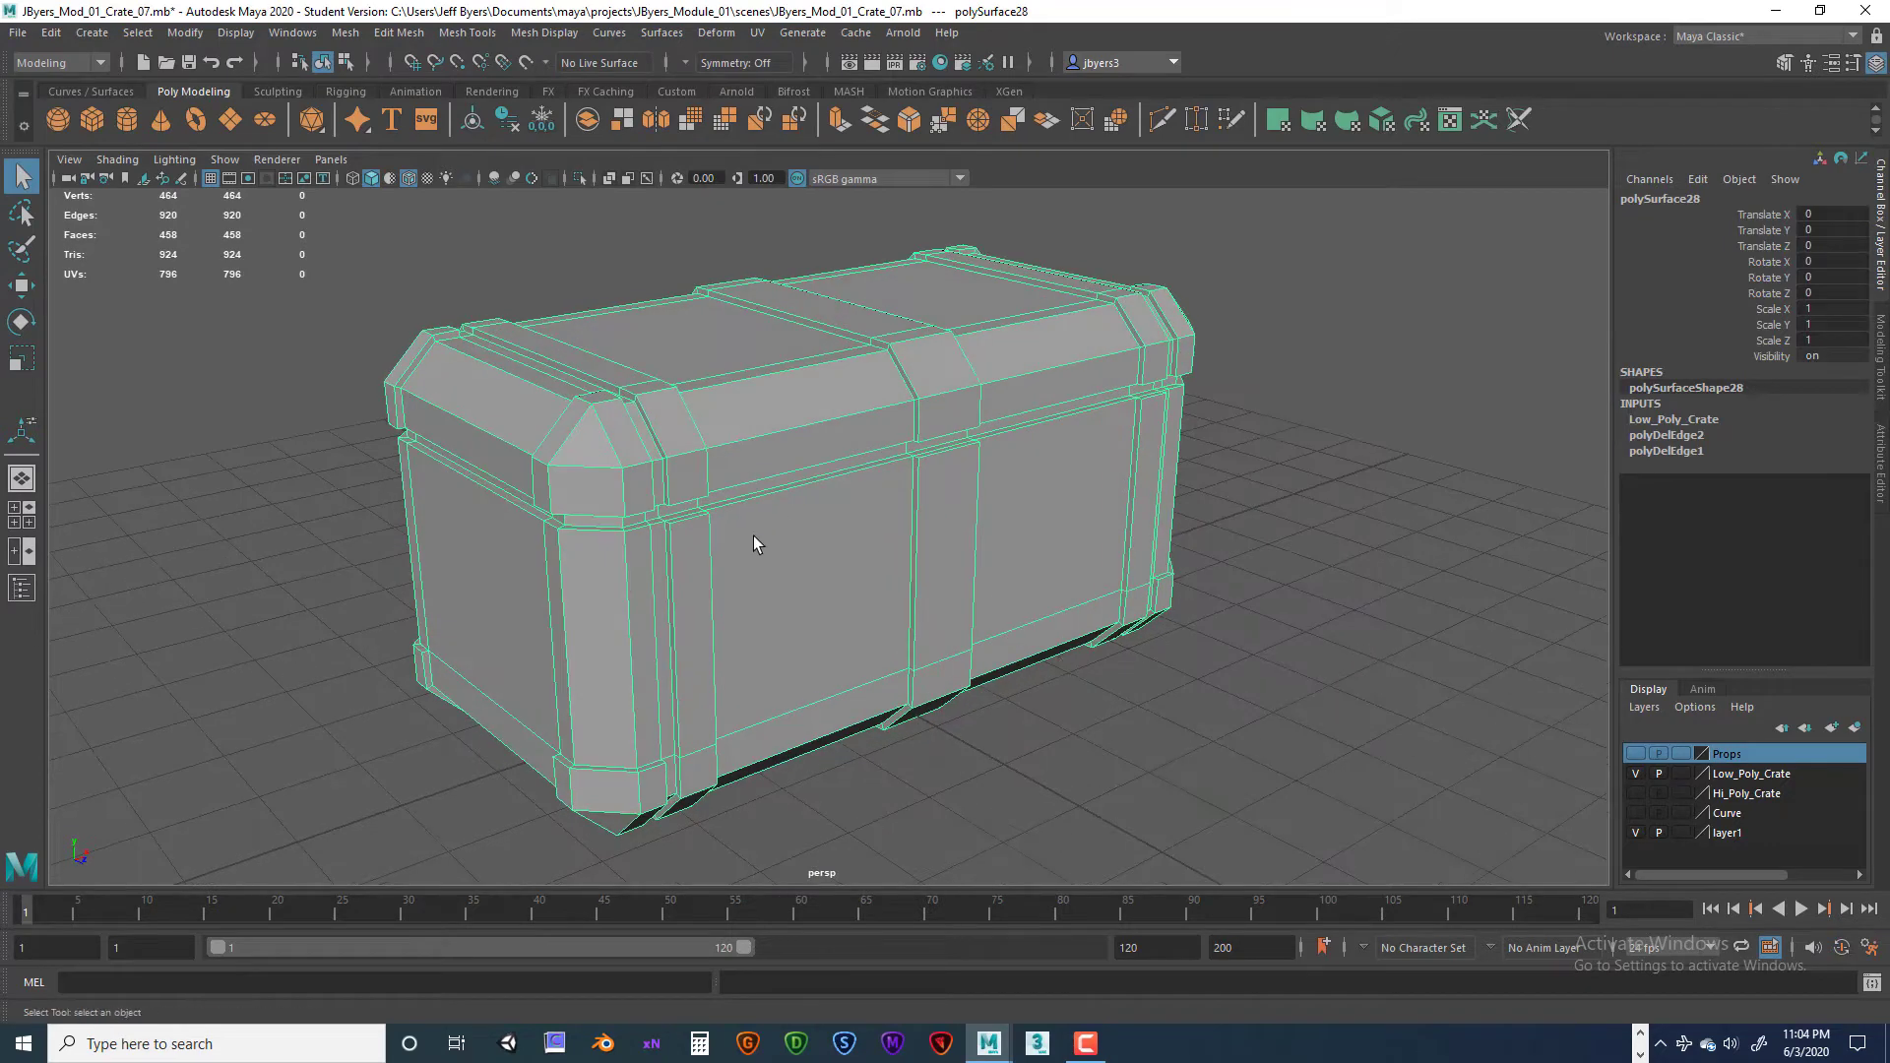
pyautogui.click(504, 116)
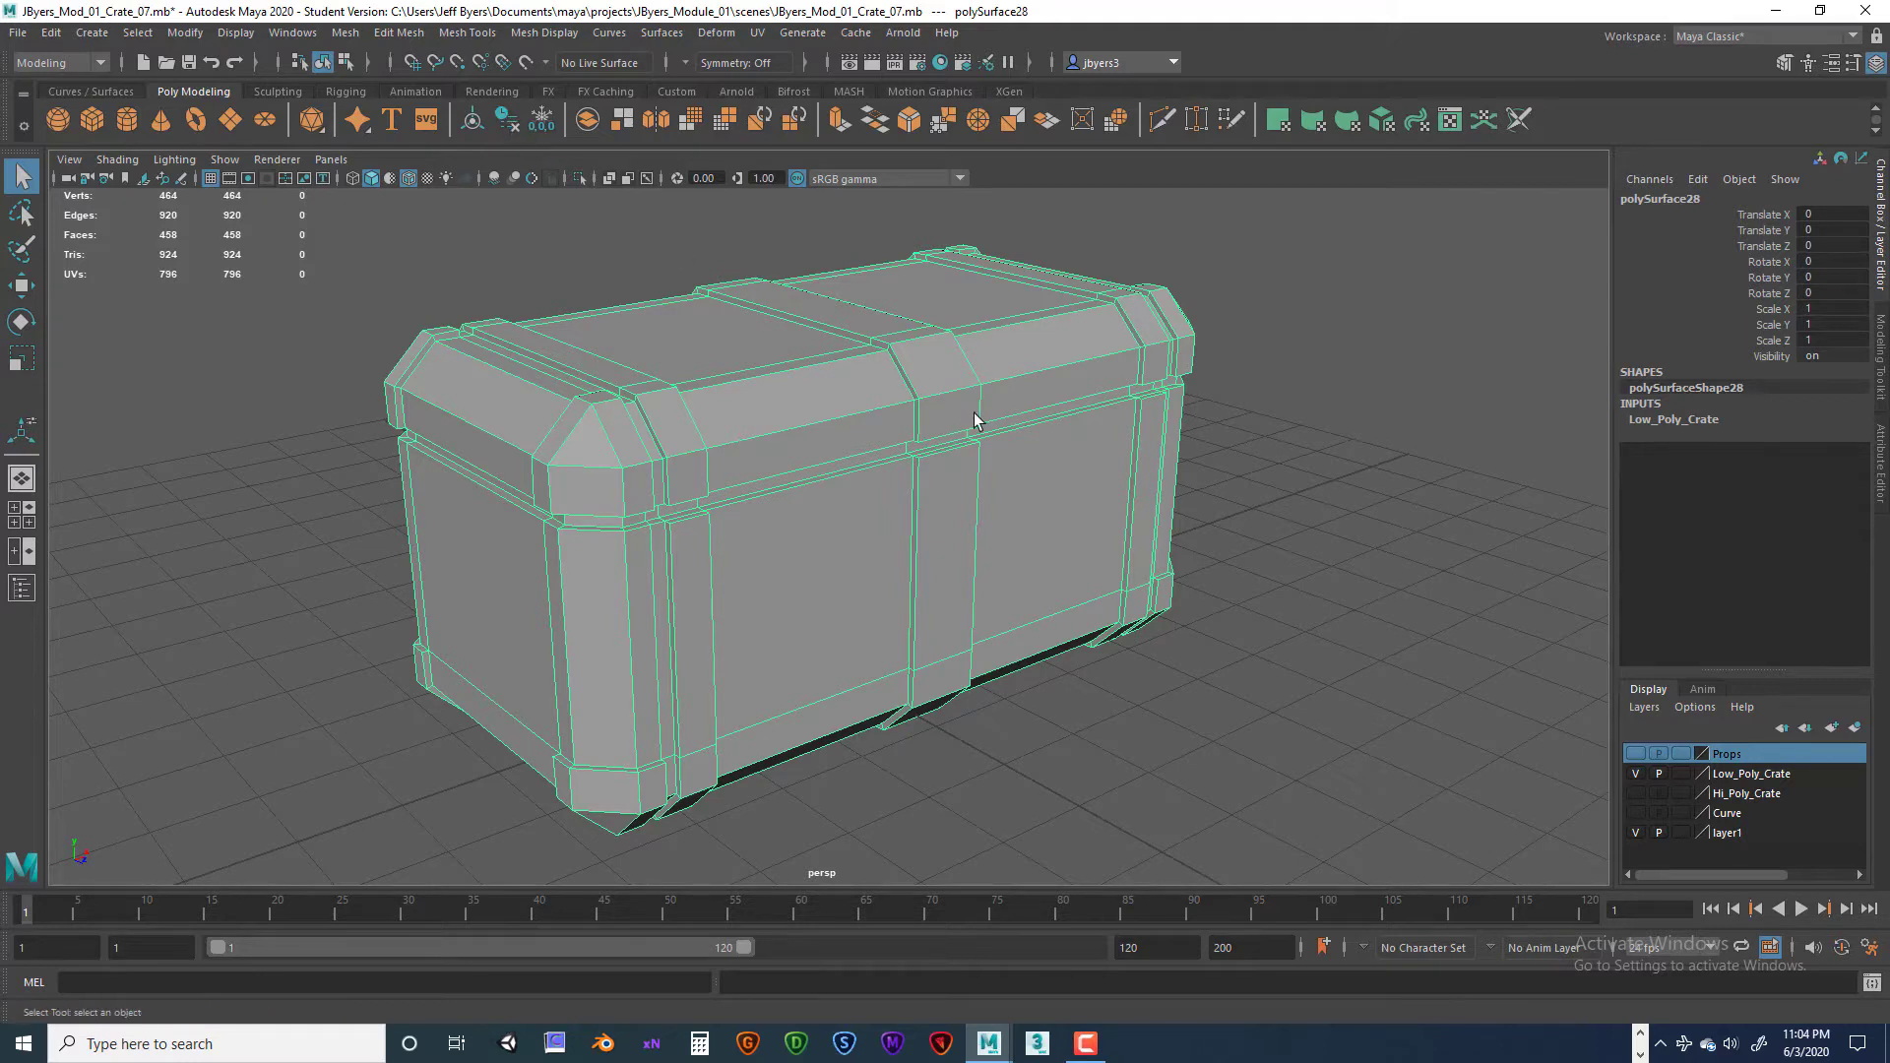
# Step: Compare the low-poly and high-poly crates by switching the visibility of their display layers
pyautogui.click(1641, 772)
pyautogui.click(1640, 772)
pyautogui.keyDown('alt'); pyautogui.moveTo(1261, 648); pyautogui.dragTo(1187, 650); pyautogui.keyUp('alt')
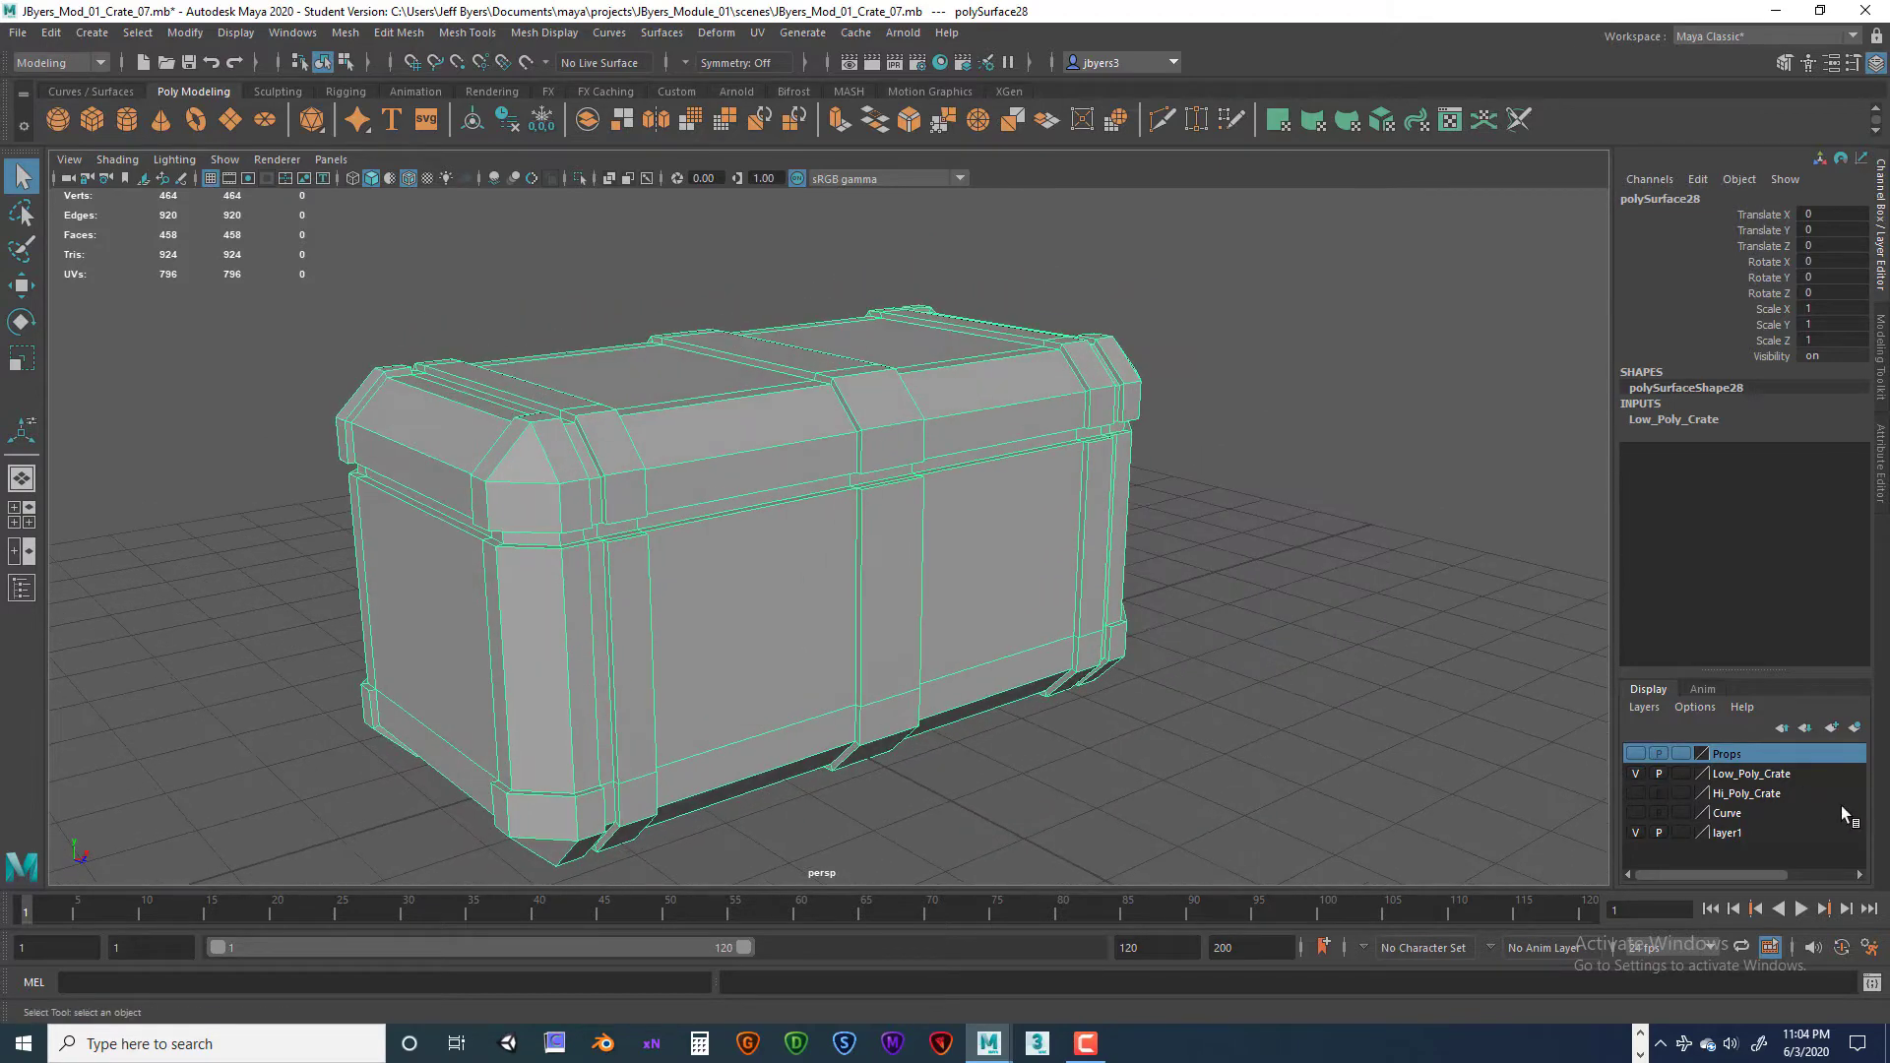
pyautogui.click(1635, 774)
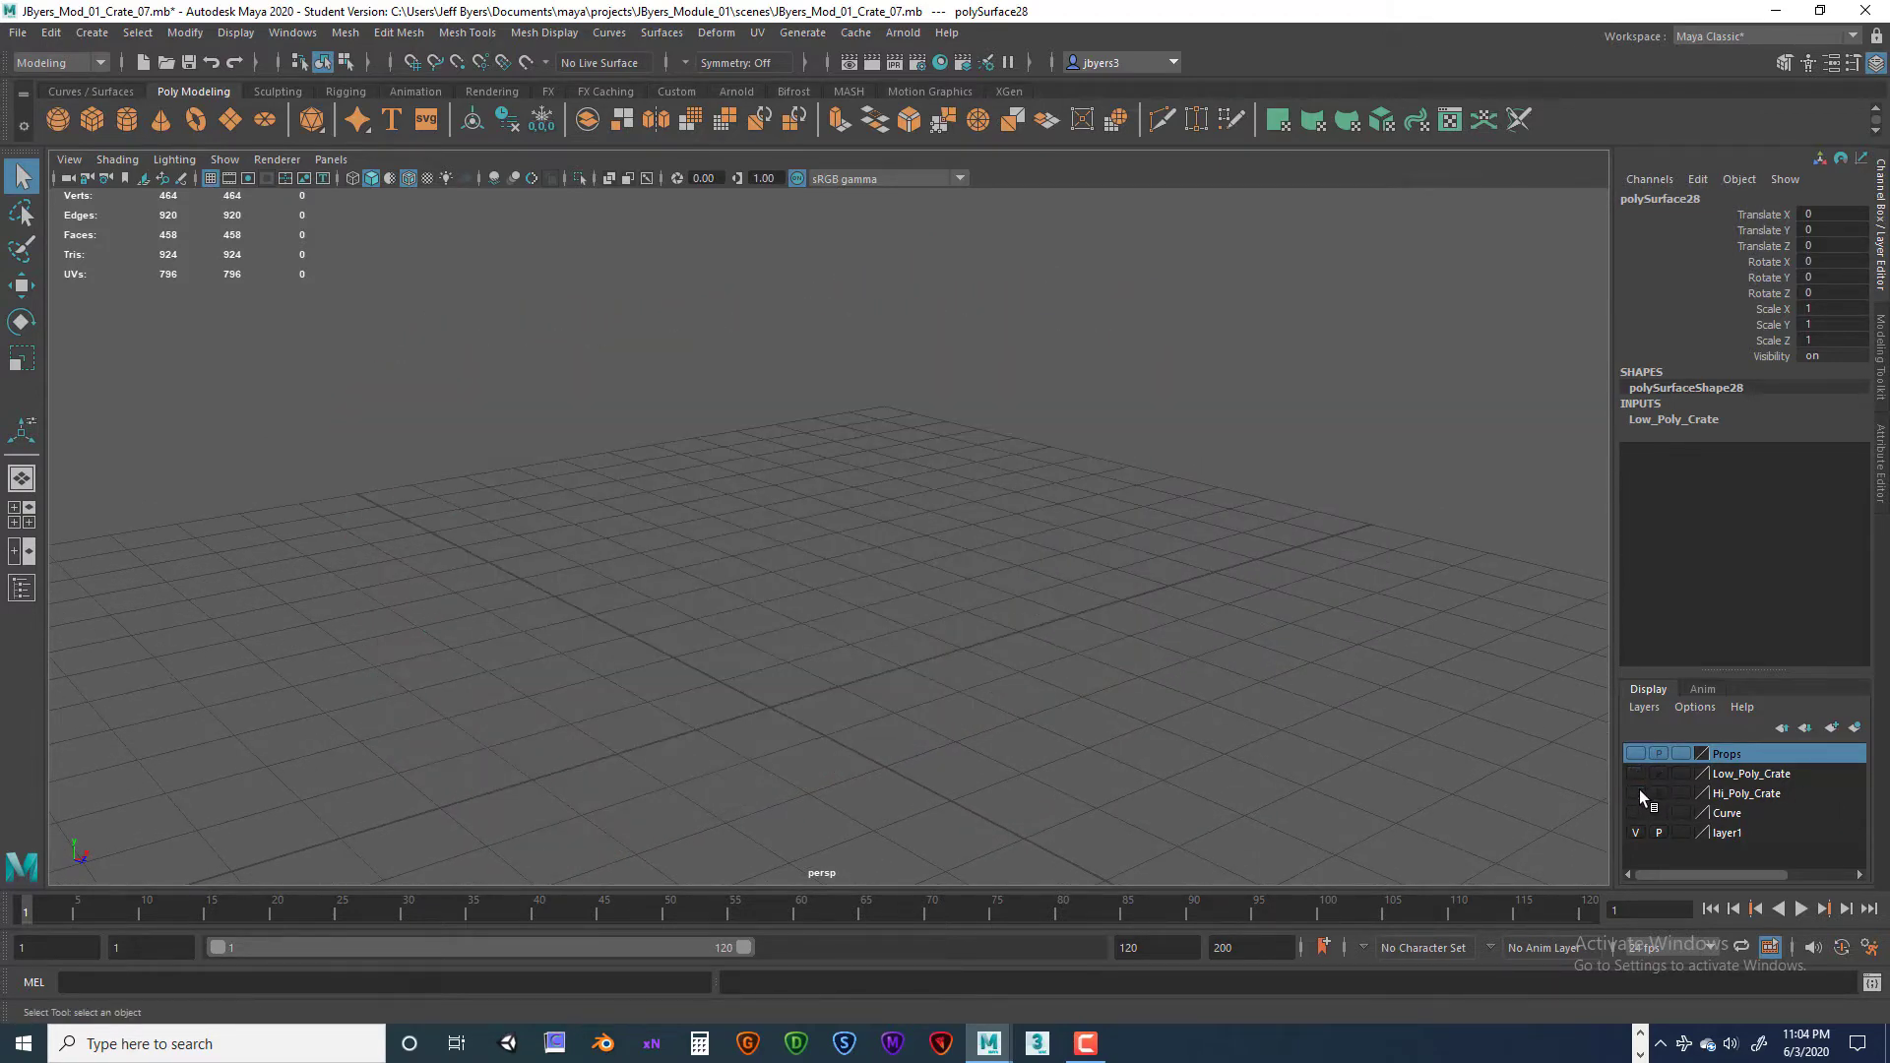
pyautogui.click(1636, 792)
pyautogui.moveTo(1040, 576)
pyautogui.keyDown('alt'); pyautogui.mouseDown()
pyautogui.moveTo(966, 561)
pyautogui.moveTo(1063, 569)
pyautogui.mouseUp(); pyautogui.keyUp('alt')
pyautogui.keyDown('alt'); pyautogui.moveTo(1063, 563); pyautogui.dragTo(1090, 535, button='middle'); pyautogui.keyUp('alt')
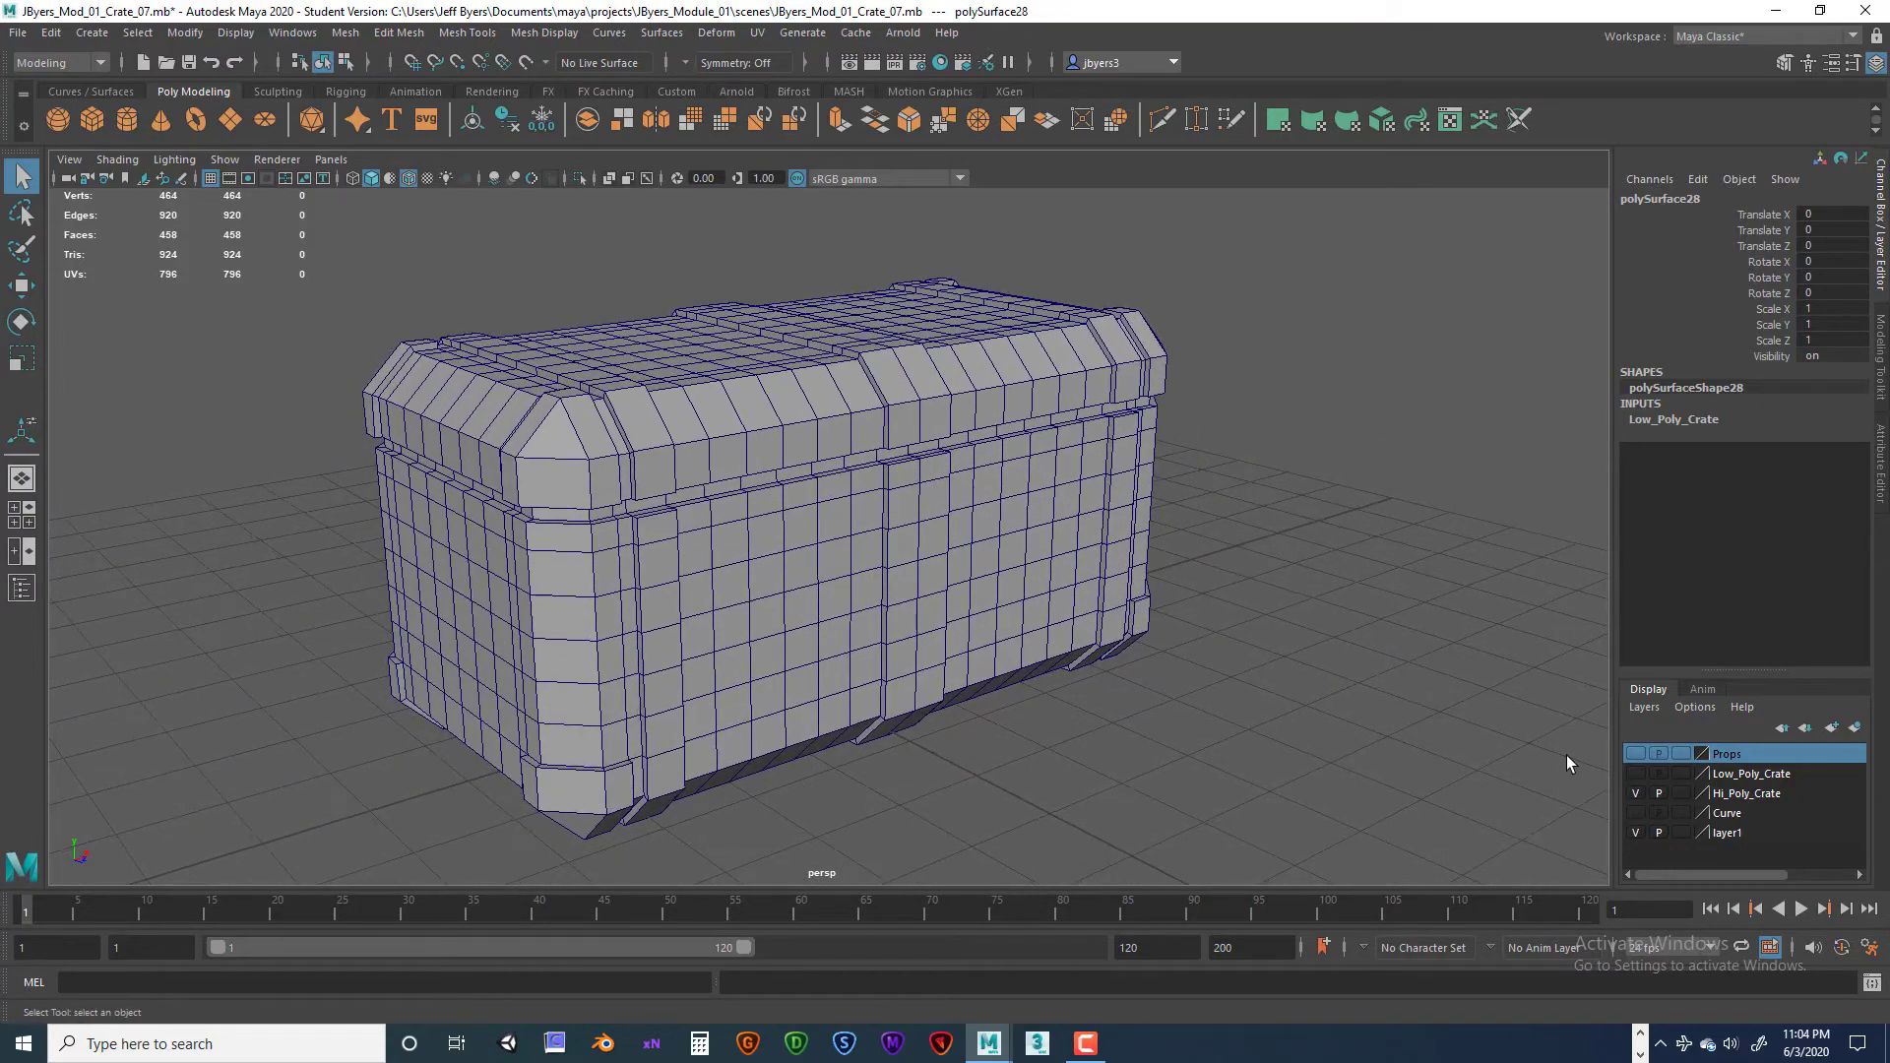
pyautogui.click(1636, 793)
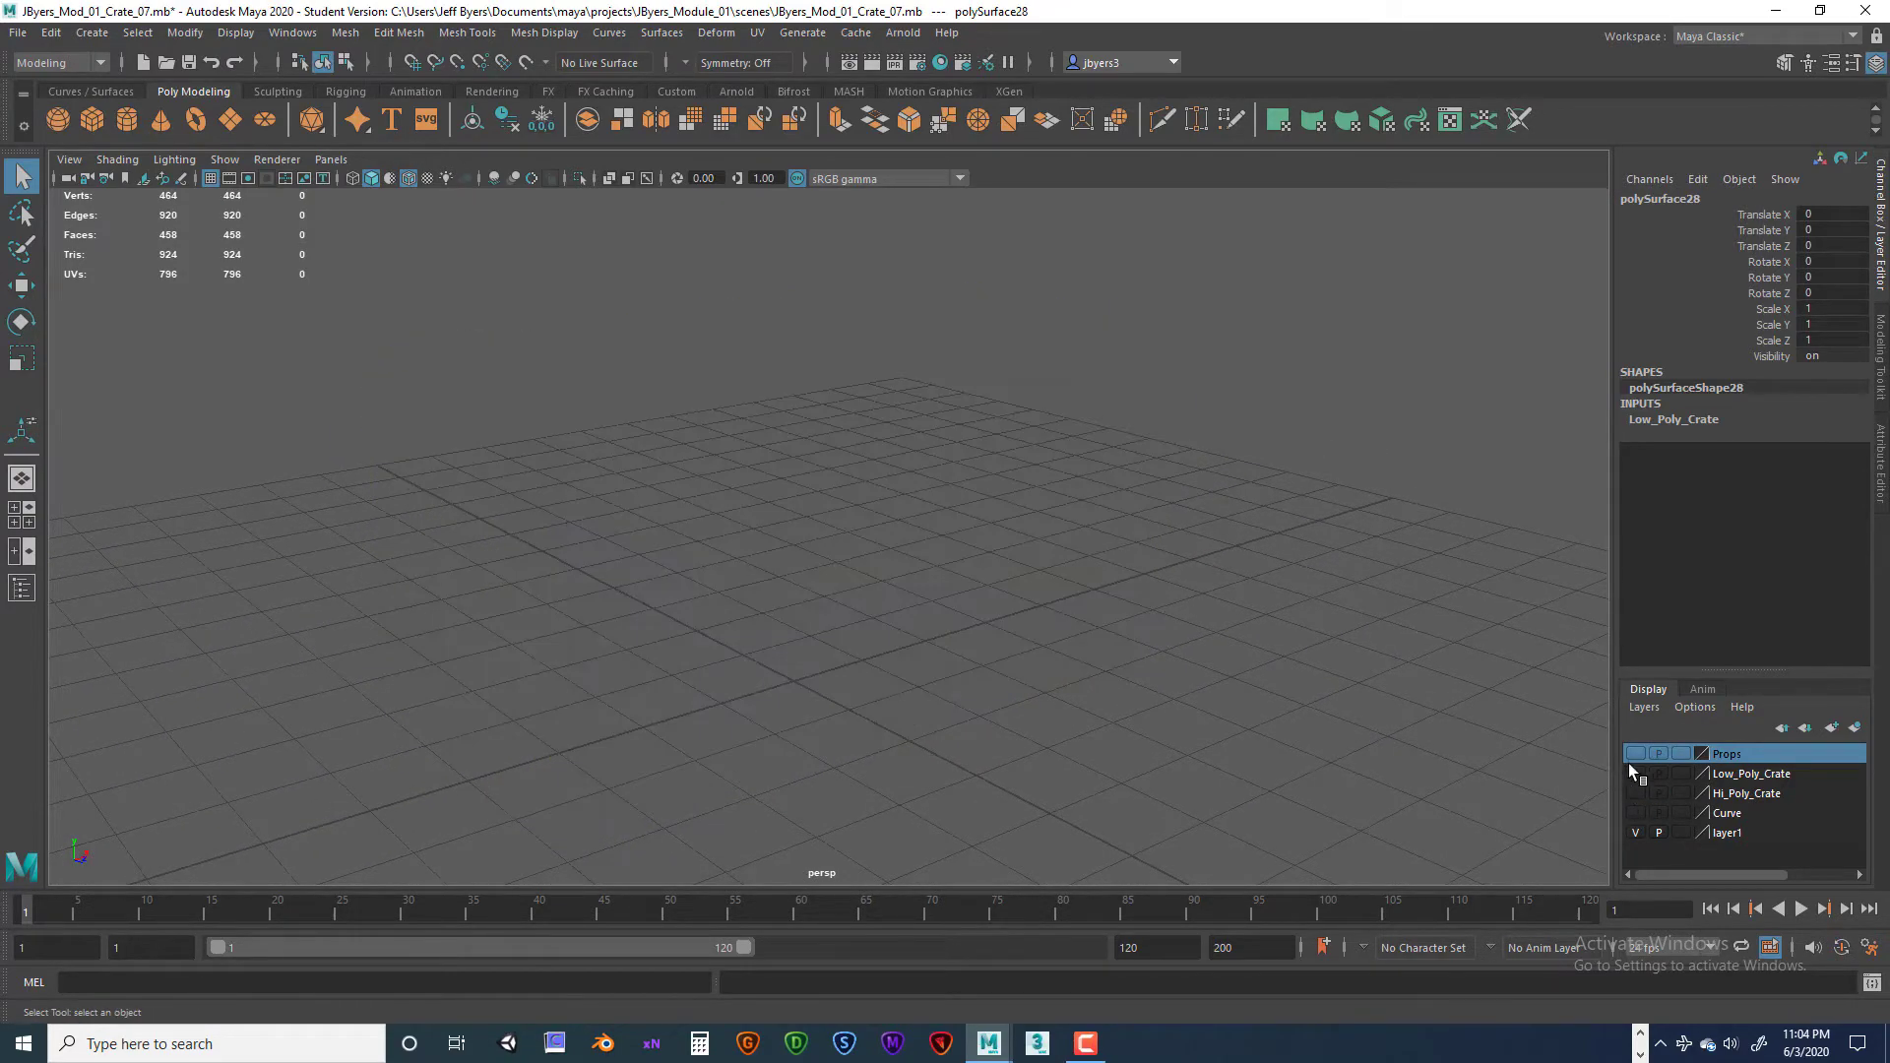
pyautogui.click(1637, 774)
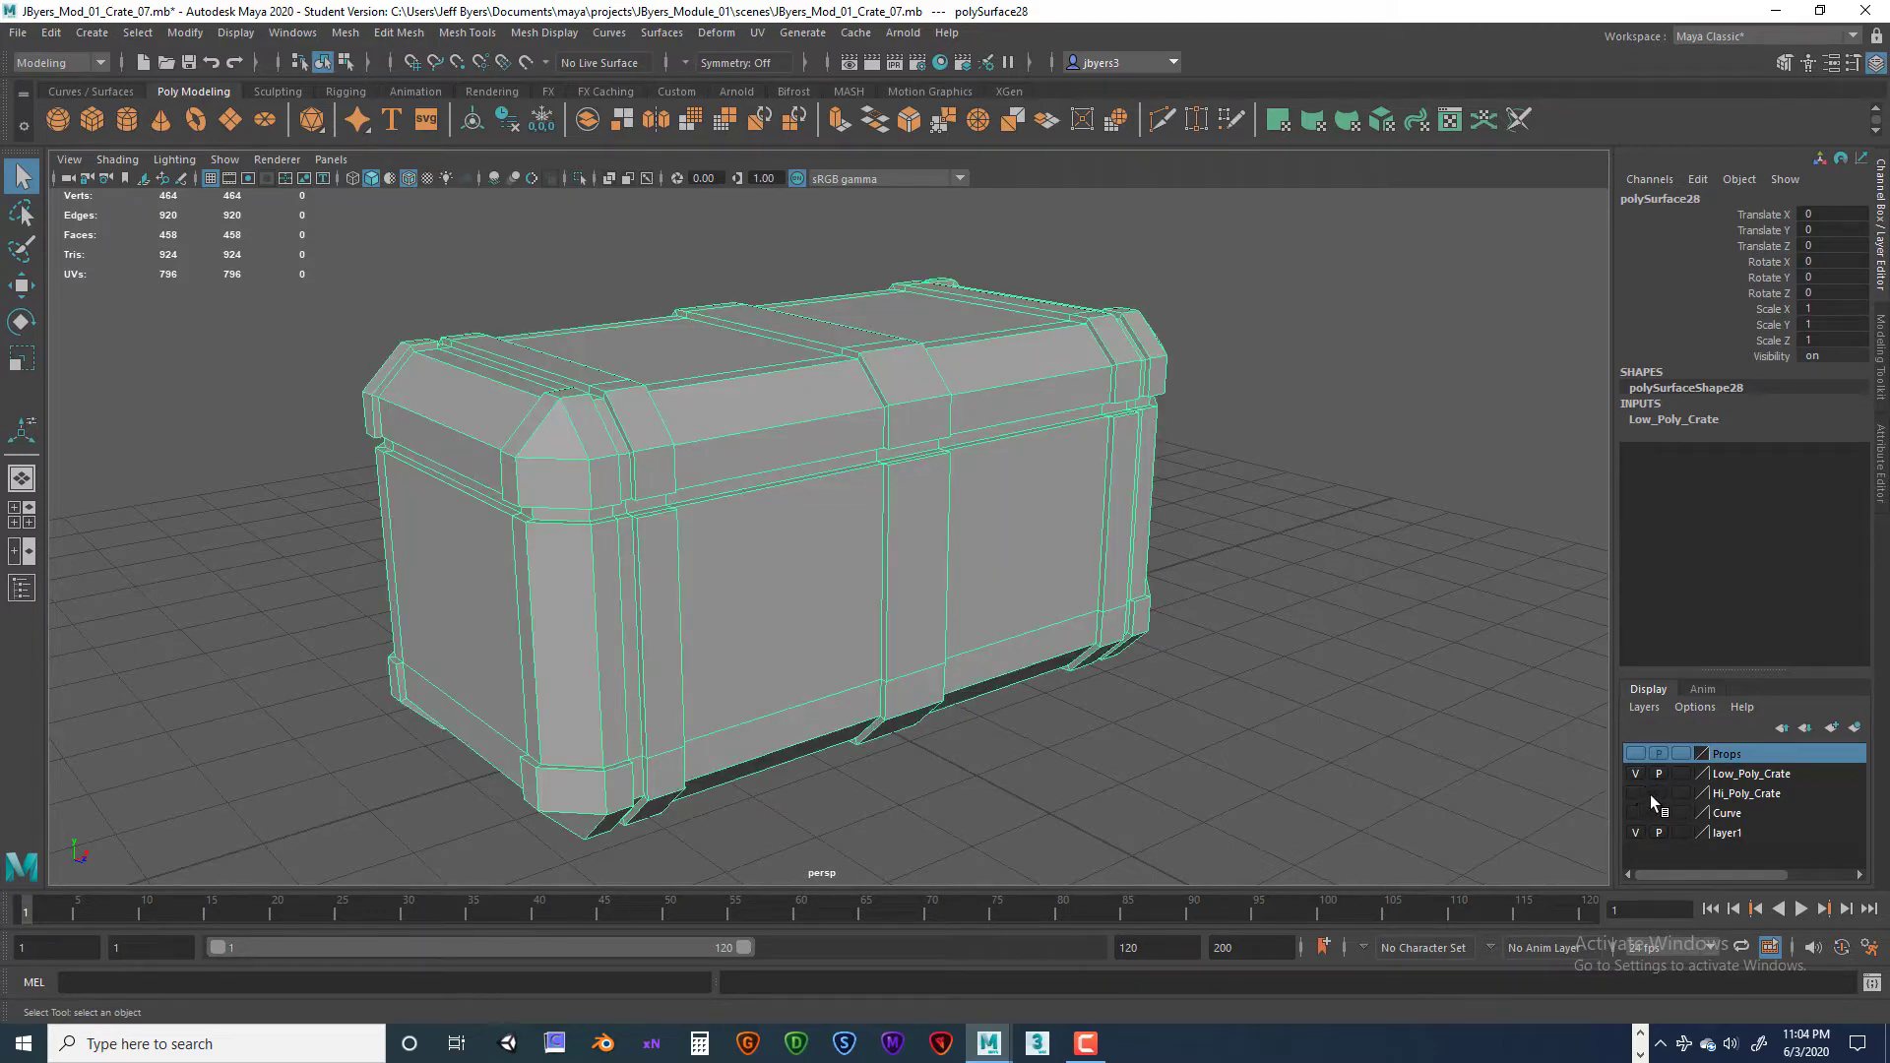
# Step: Show the Hi_Poly_Crate layer, hide the Low_Poly_Crate layer and select the high-poly crate body in object mode
pyautogui.click(1636, 793)
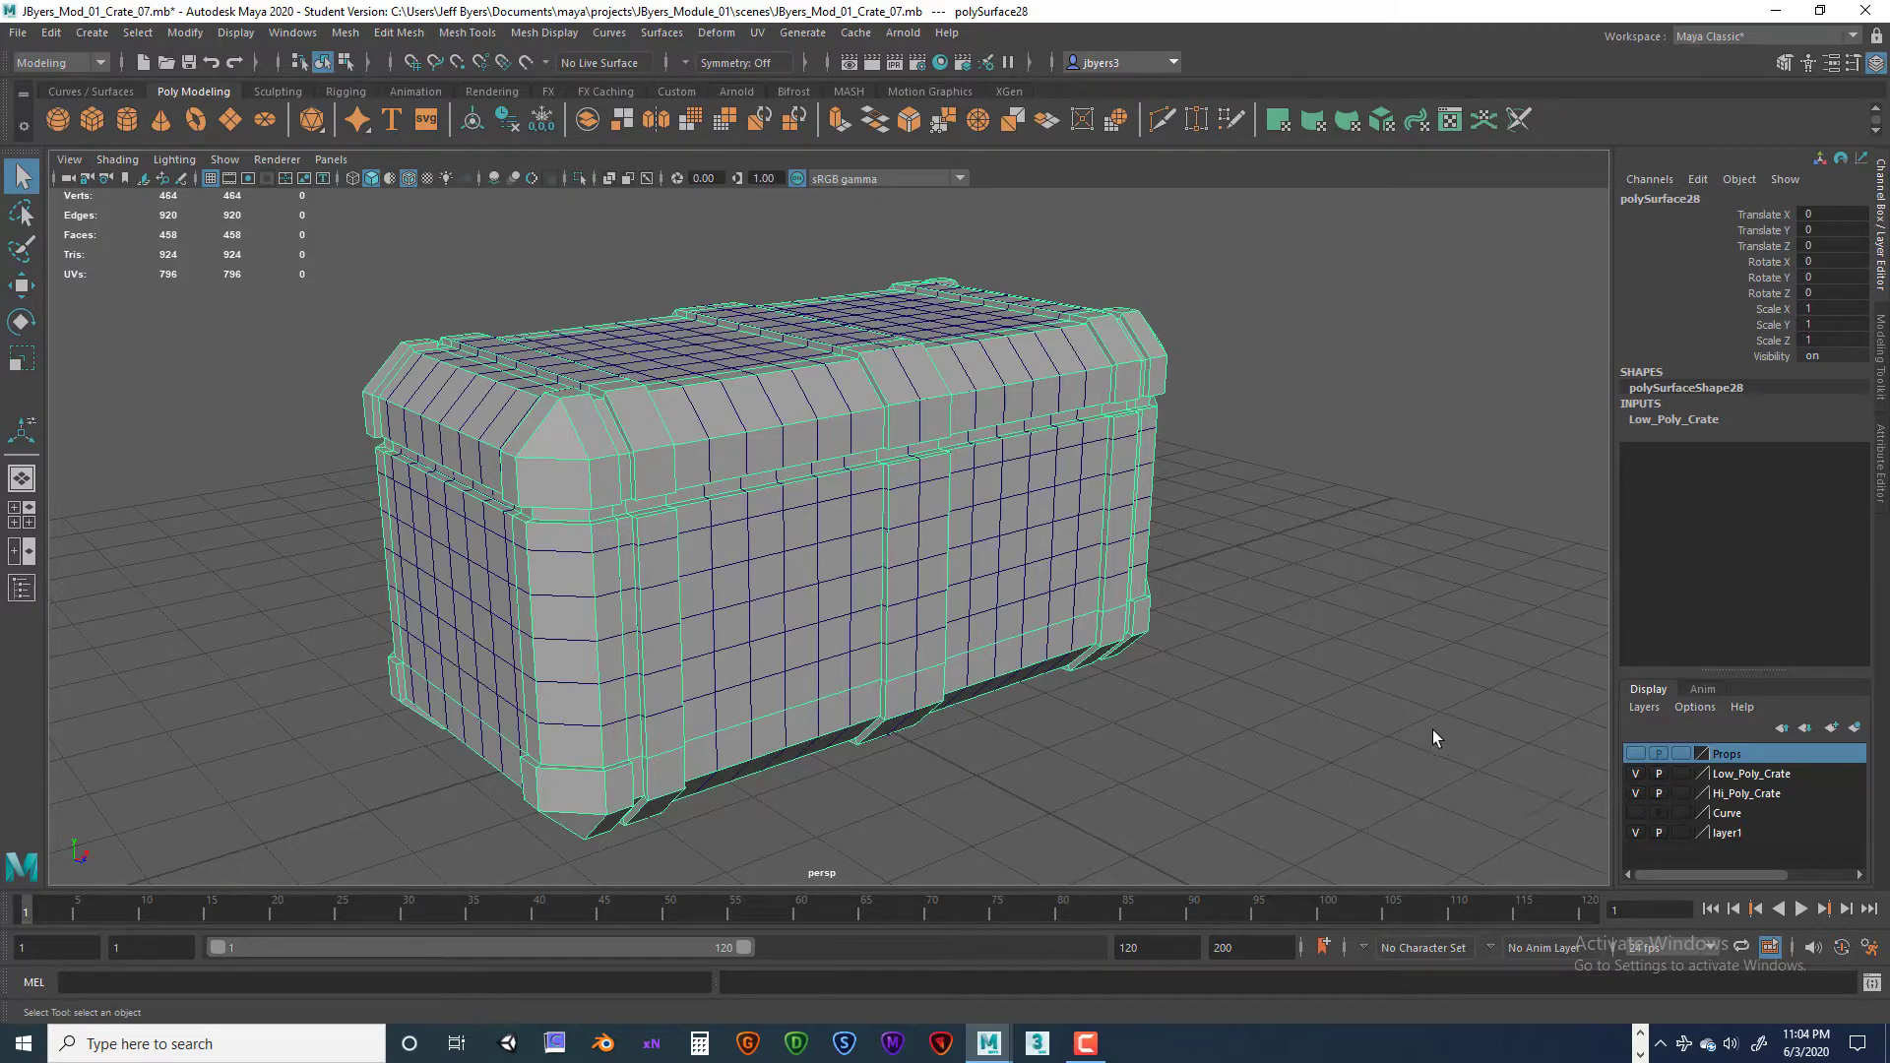
pyautogui.click(1635, 774)
pyautogui.scroll(5, 1189, 723)
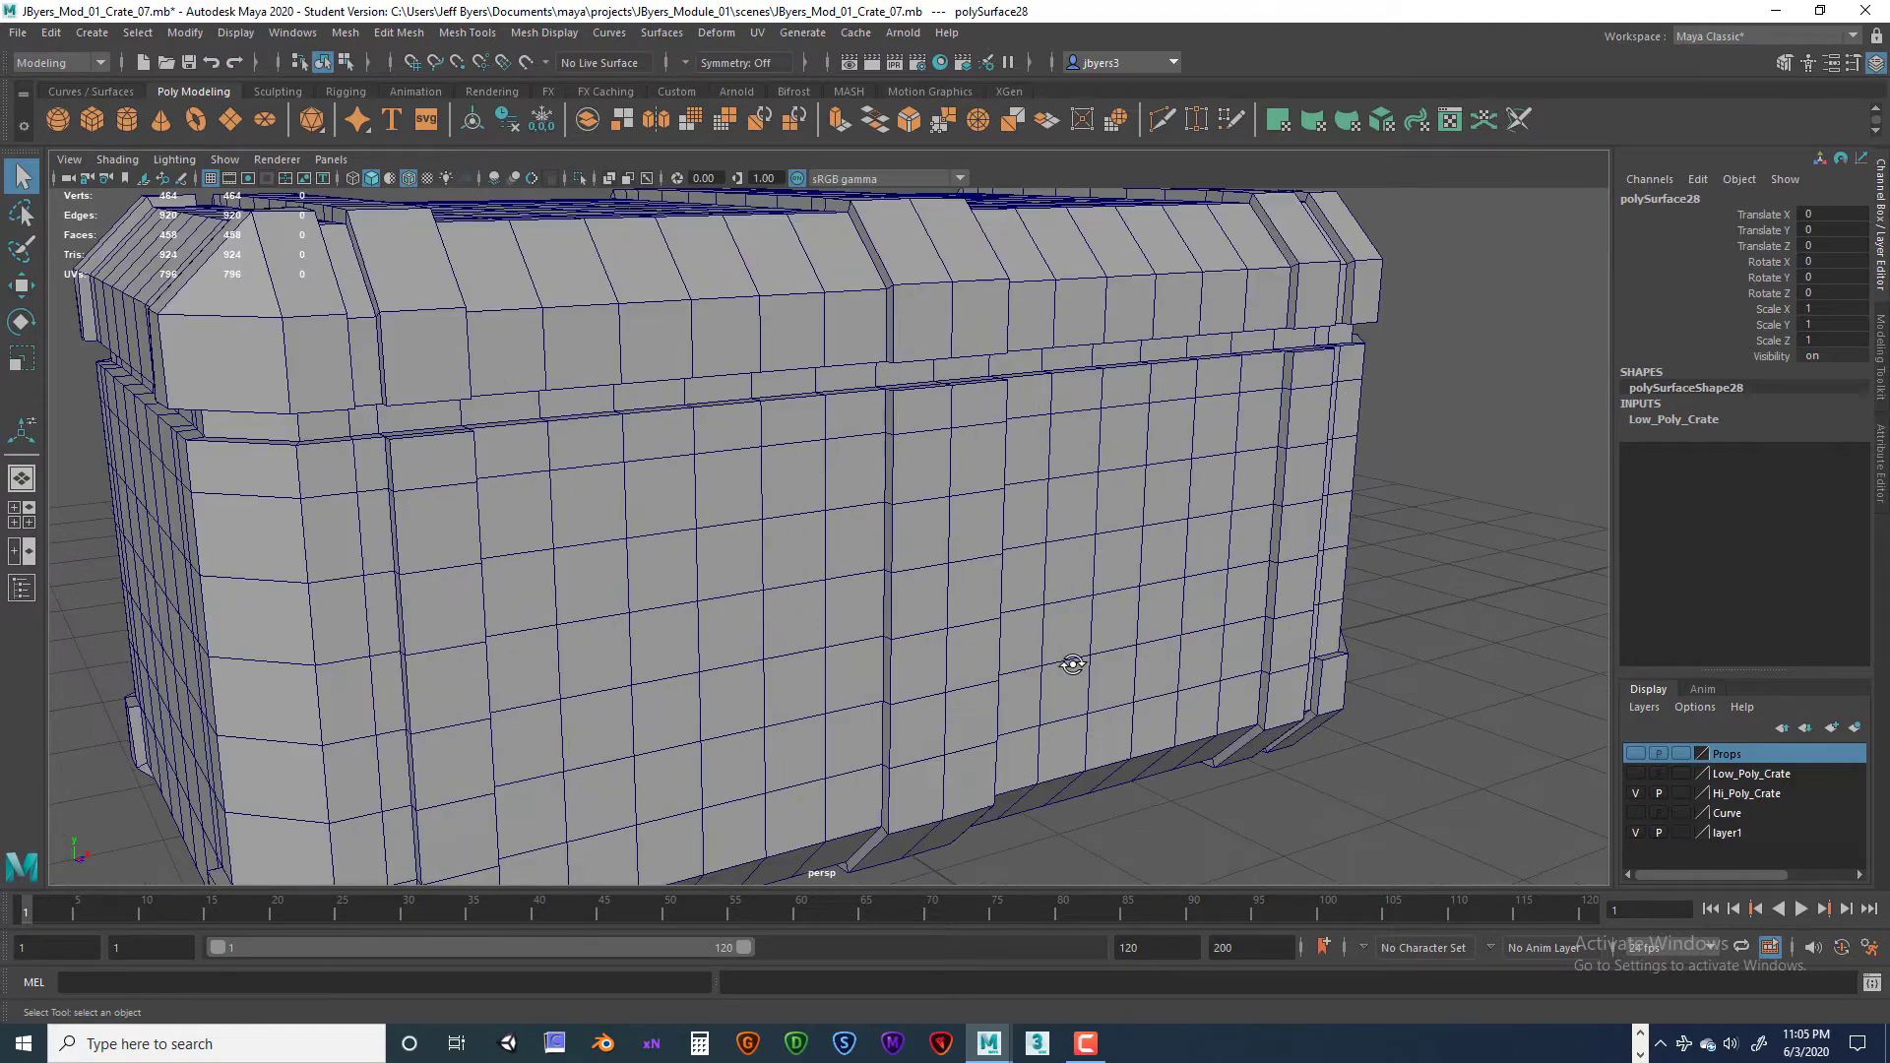
pyautogui.keyDown('alt'); pyautogui.moveTo(1024, 626); pyautogui.dragTo(1182, 645); pyautogui.keyUp('alt')
pyautogui.scroll(-3, 1182, 645)
pyautogui.keyDown('alt'); pyautogui.moveTo(1211, 690); pyautogui.dragTo(1126, 621, button='middle'); pyautogui.keyUp('alt')
pyautogui.scroll(-1, 1127, 620)
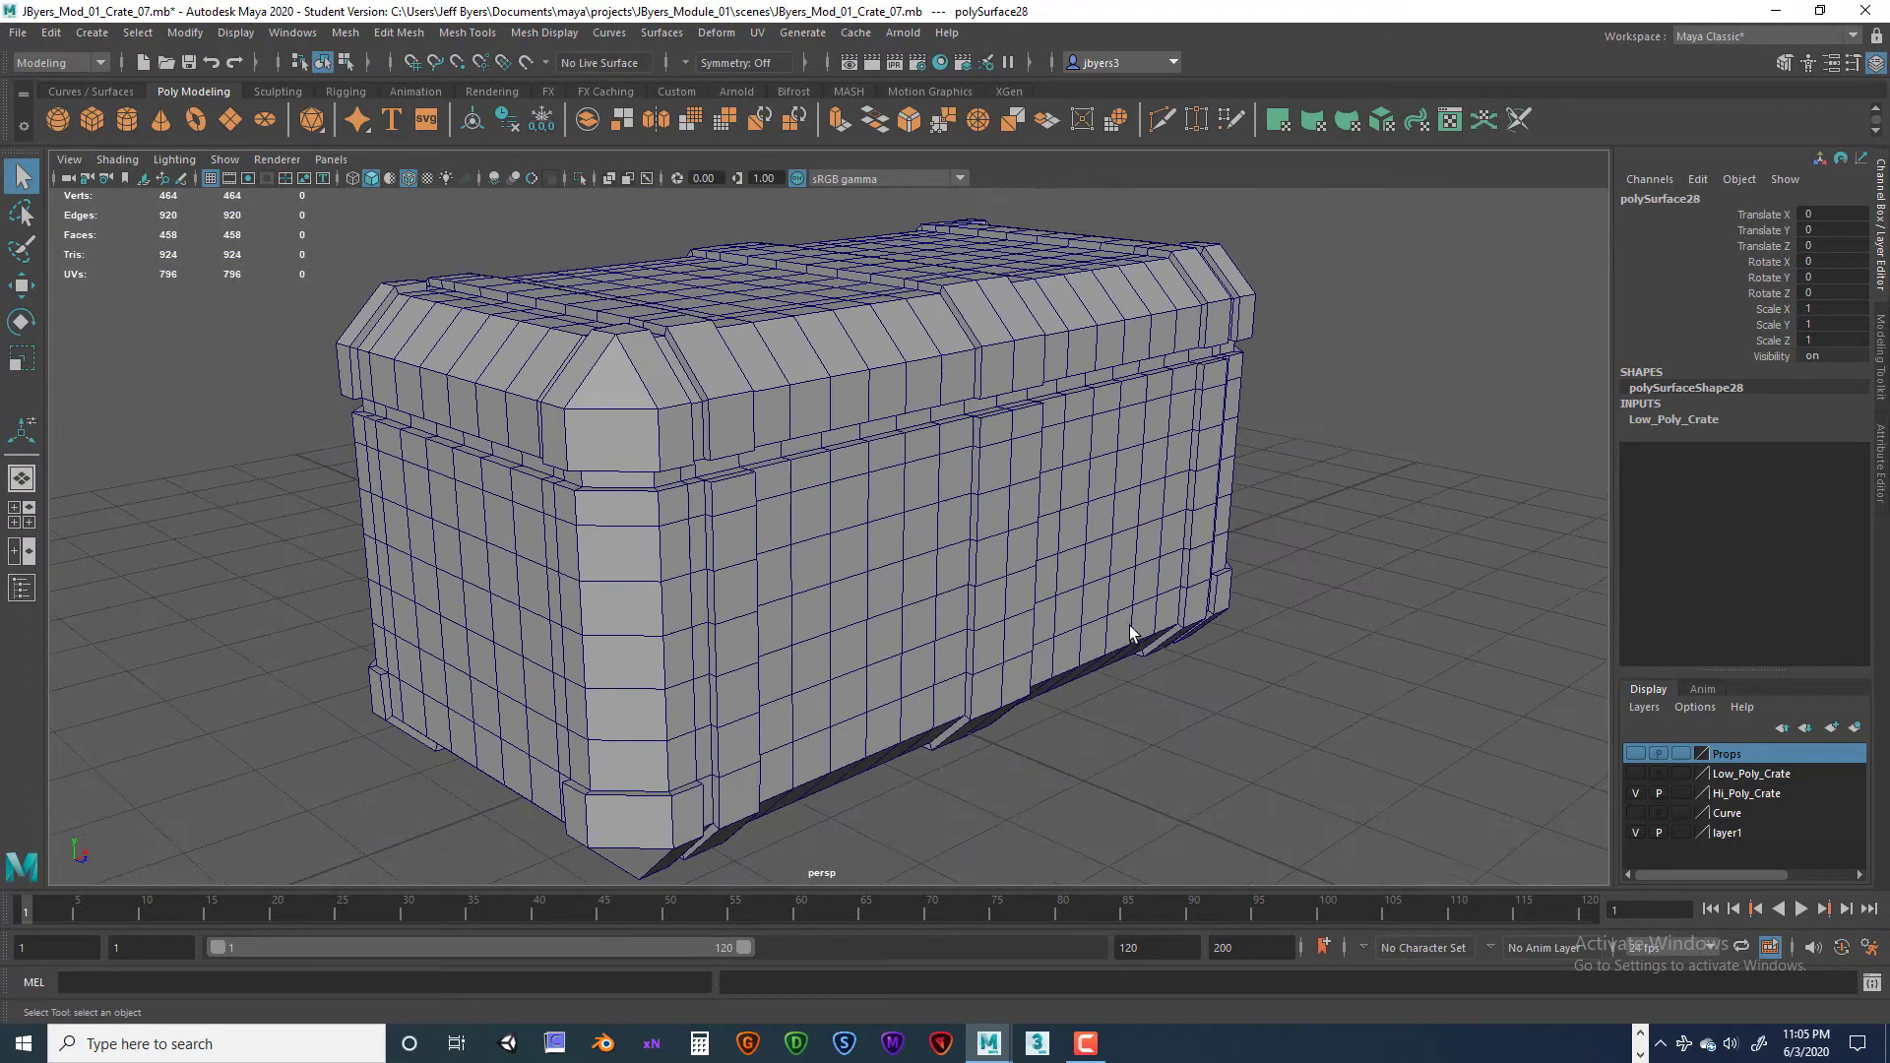
pyautogui.moveTo(1025, 568); pyautogui.dragTo(1030, 636, button='right')
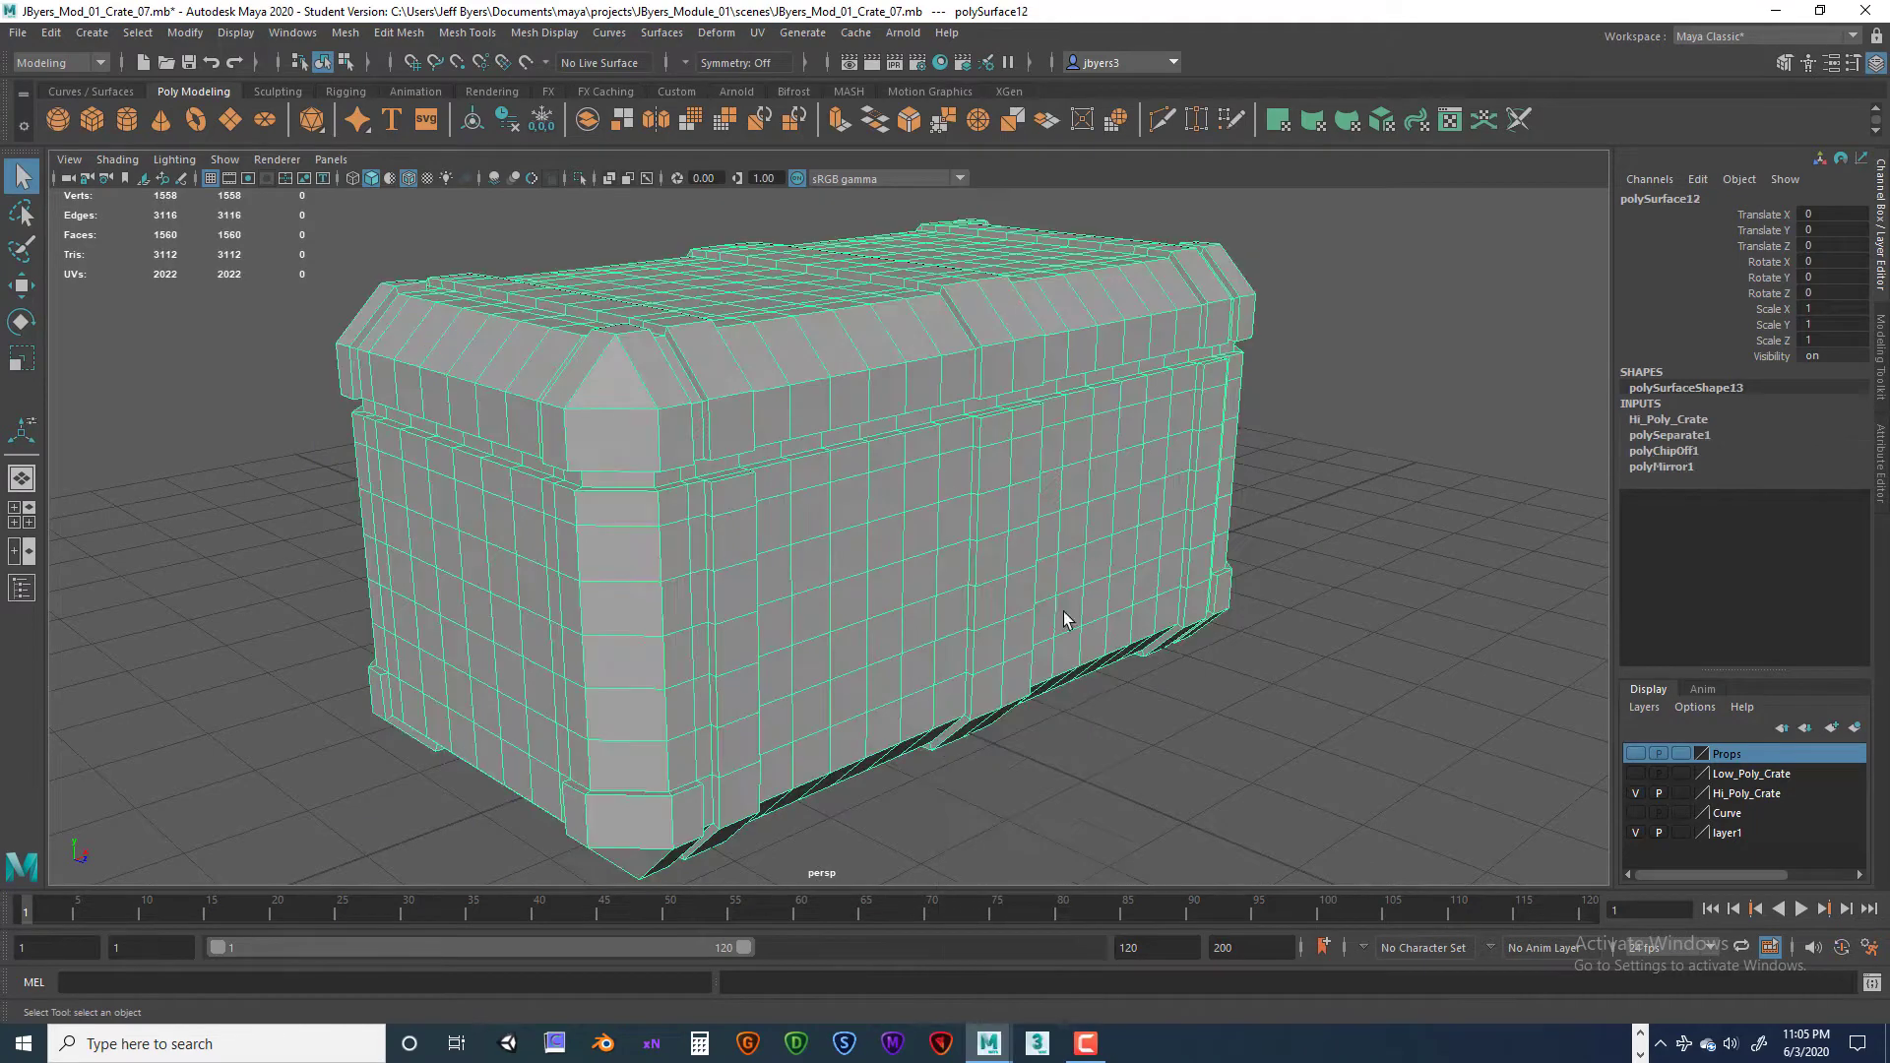
# Step: Delete the high-poly crate's construction history and freeze its transformations
pyautogui.keyDown('alt'); pyautogui.moveTo(985, 574); pyautogui.dragTo(913, 549); pyautogui.keyUp('alt')
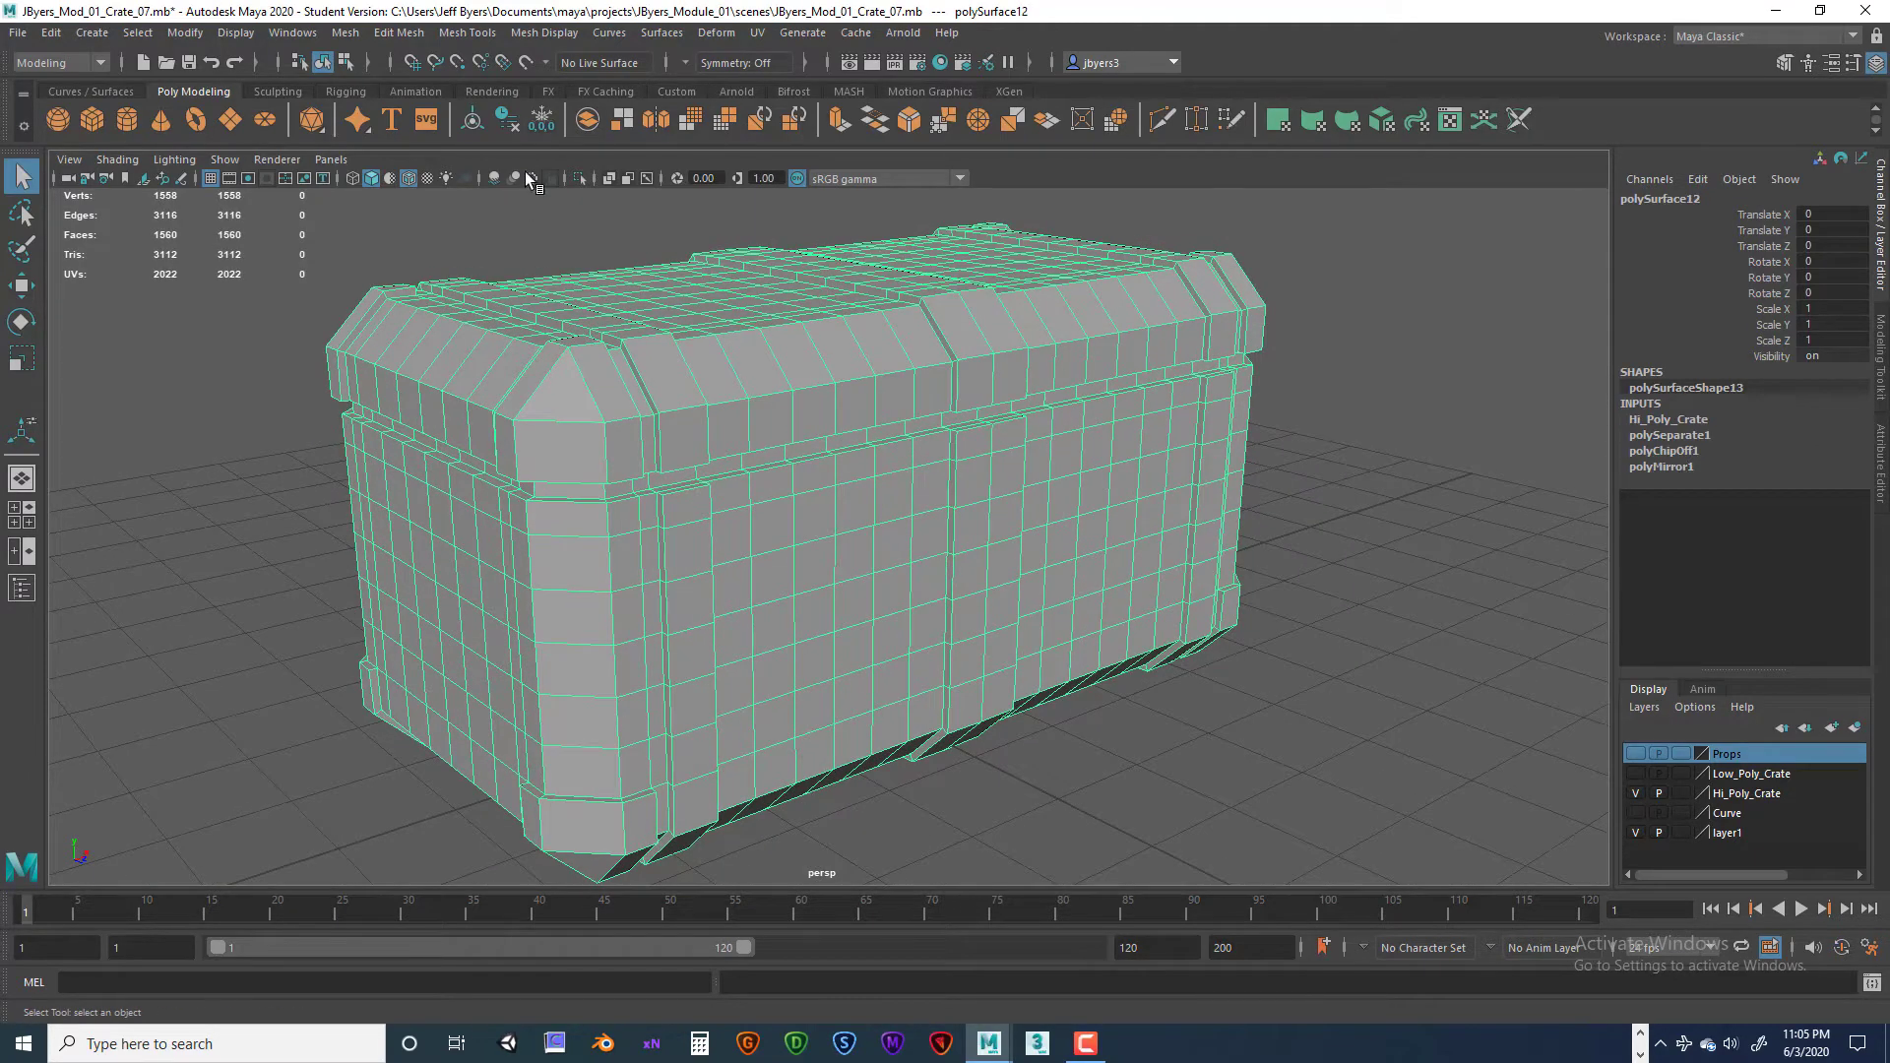
pyautogui.click(508, 114)
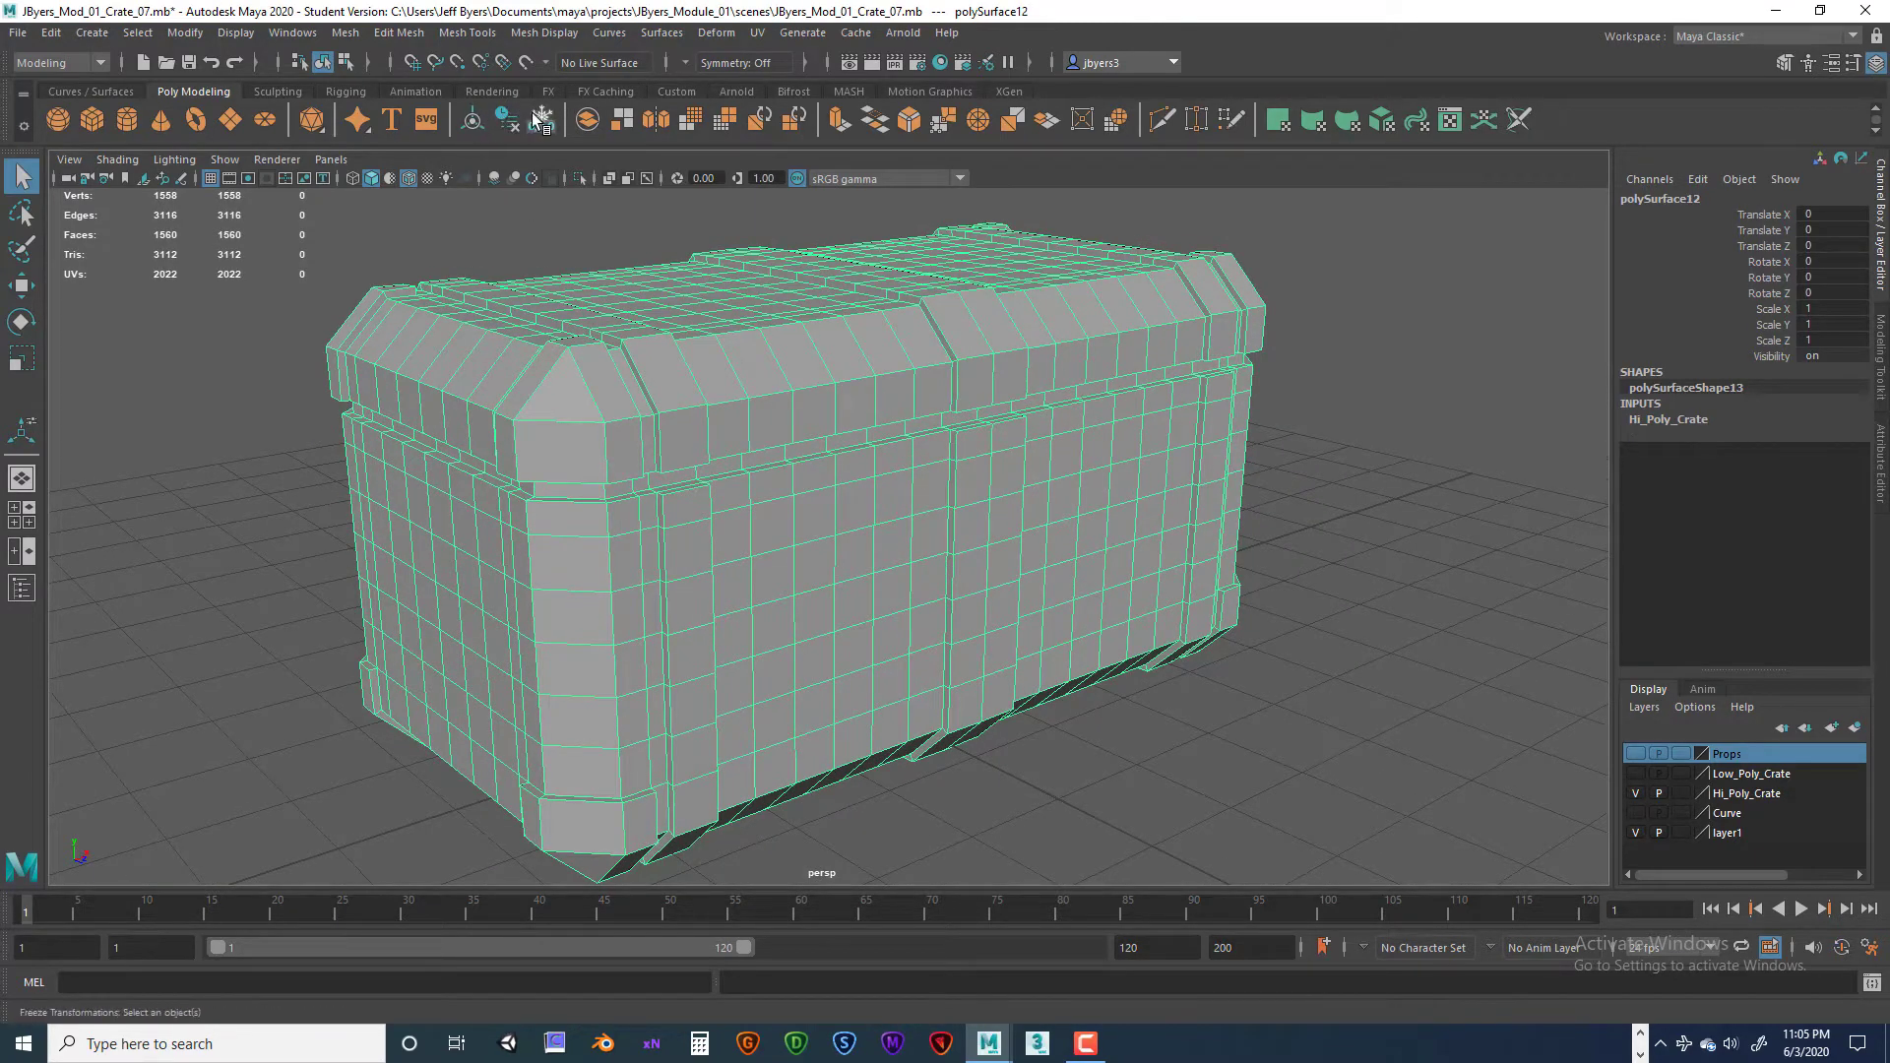
pyautogui.click(542, 119)
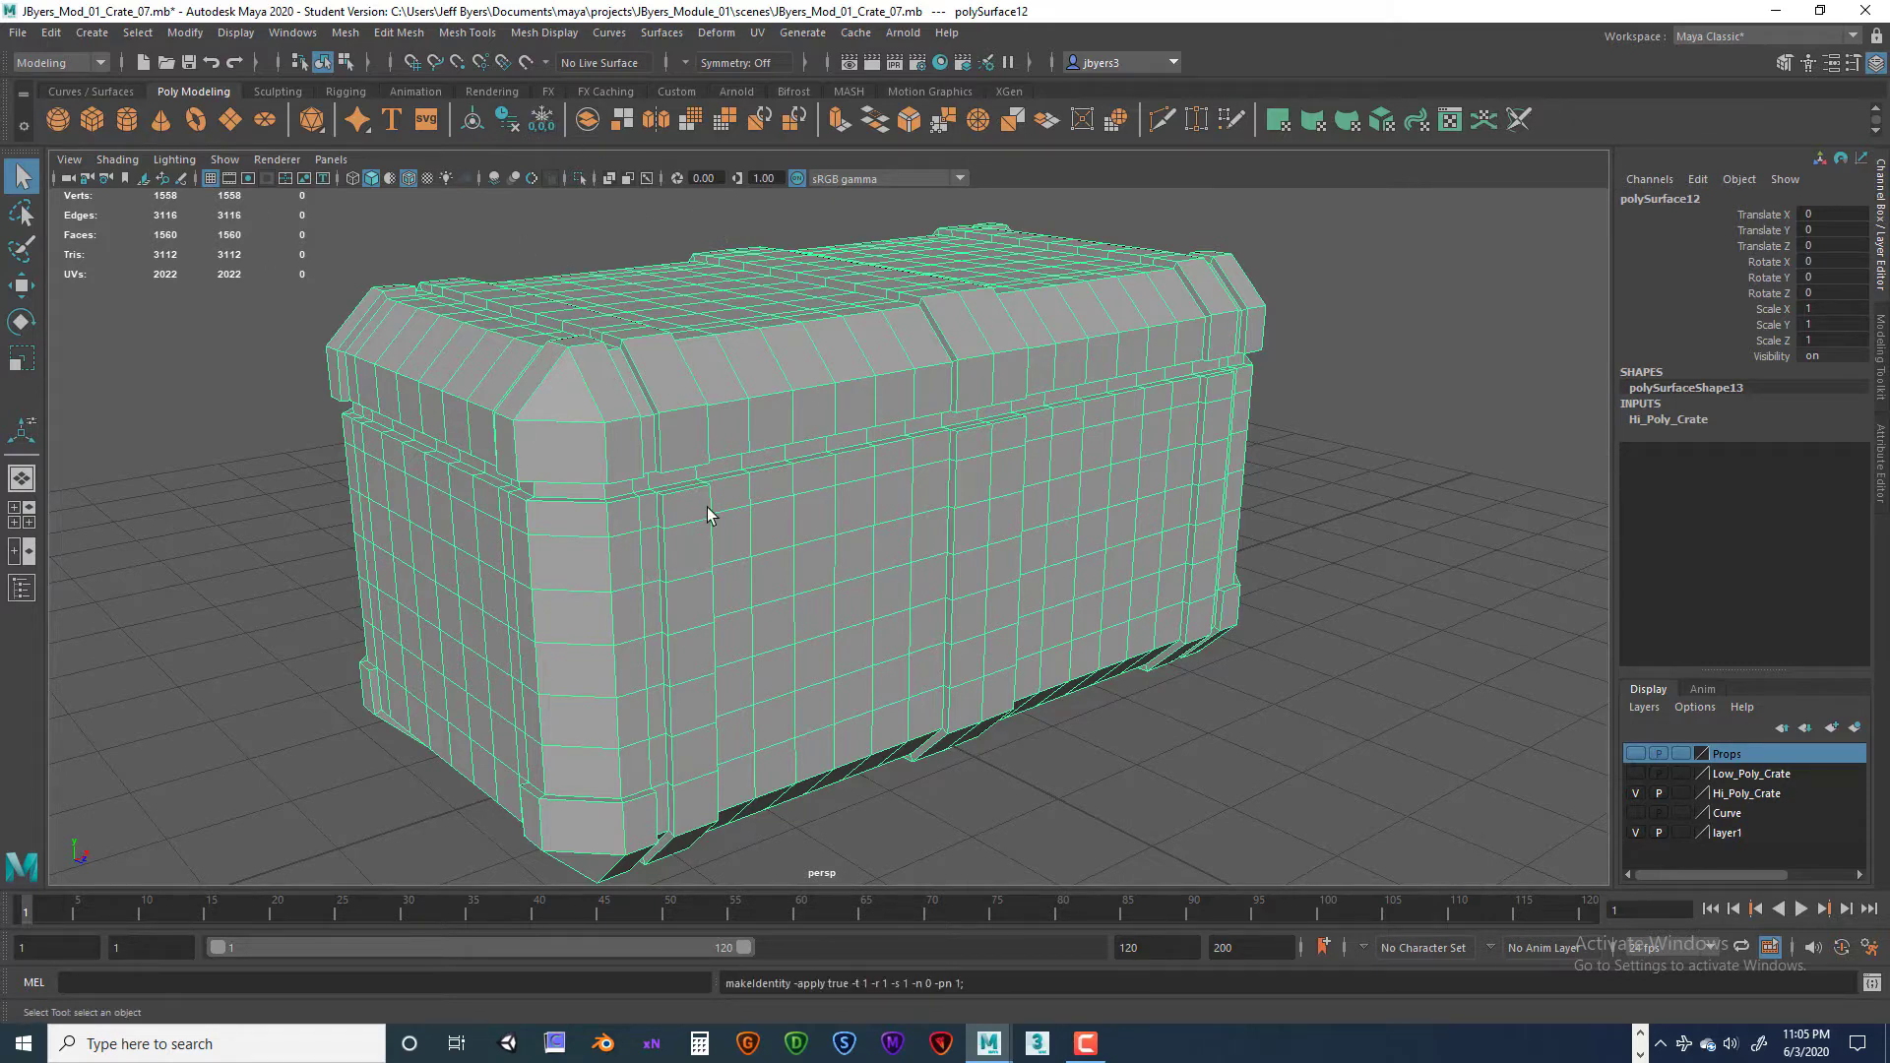
# Step: Save the scene as a new Maya Binary version, changing the number at the end of the file name to 08
pyautogui.click(18, 31)
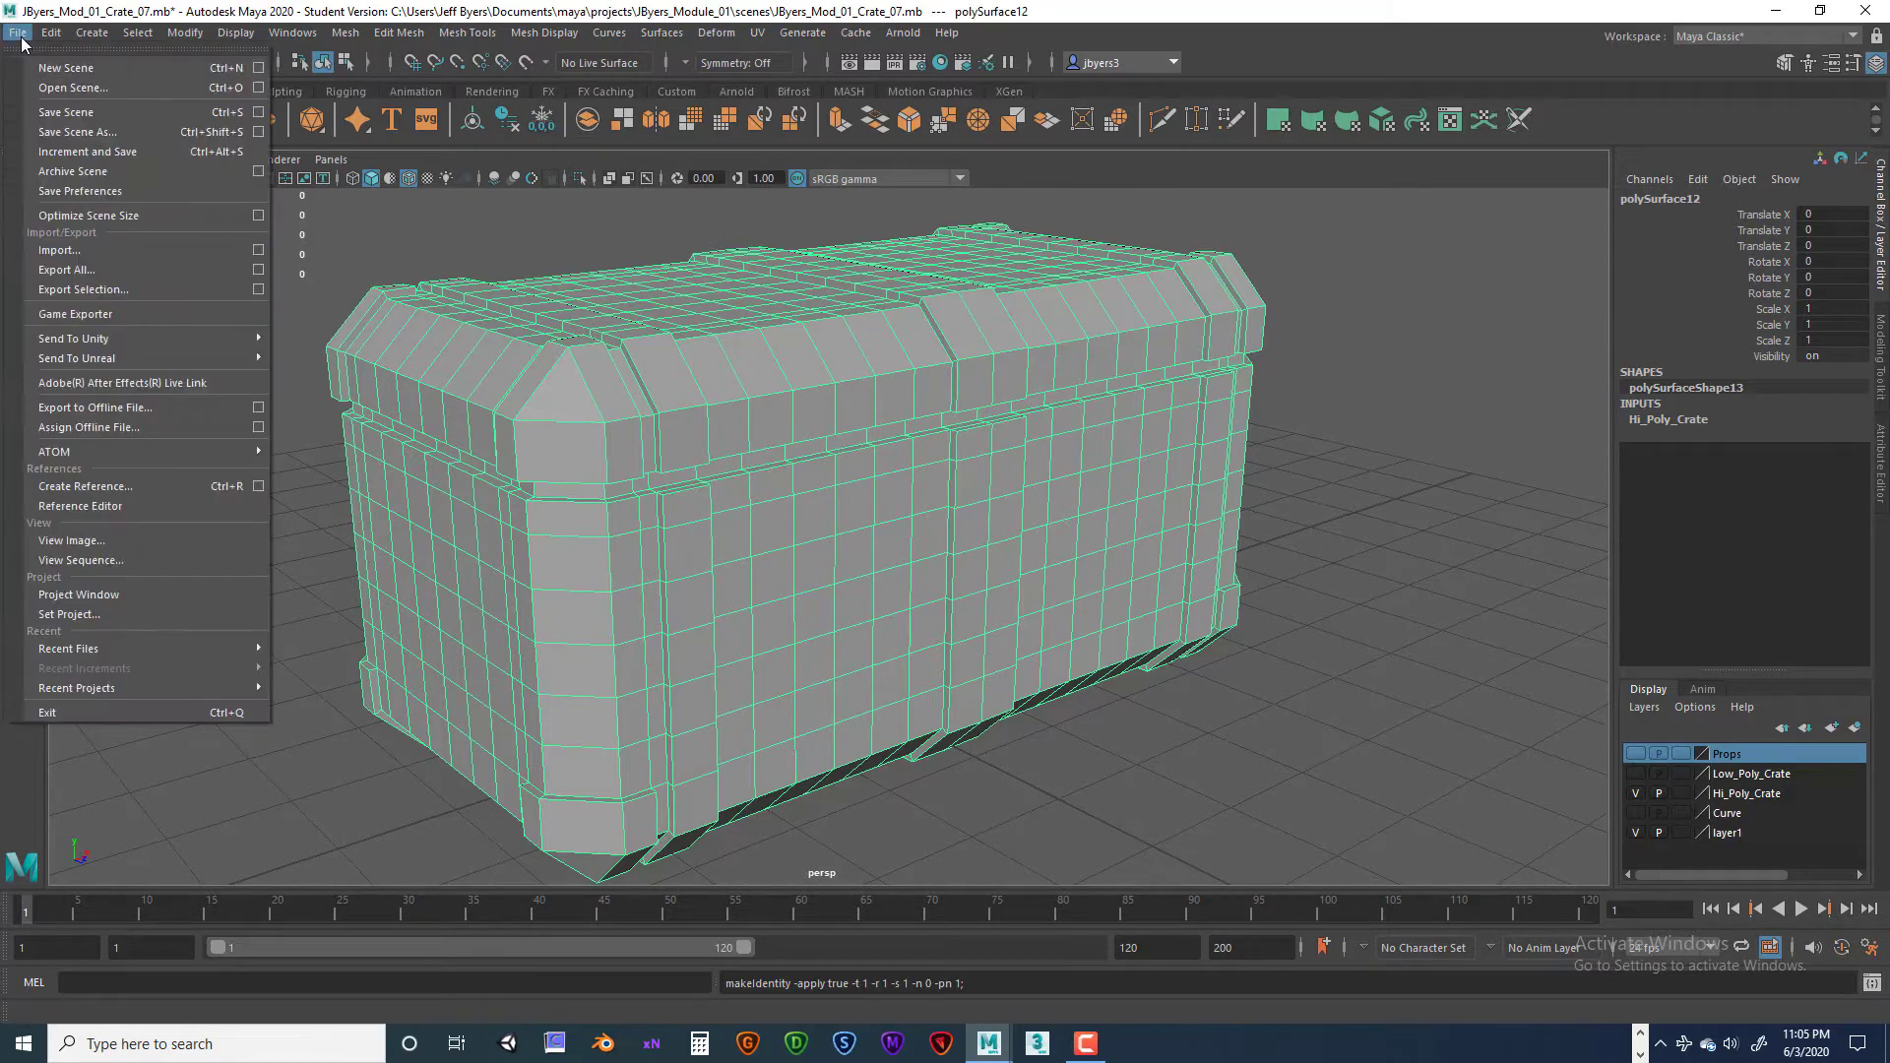
pyautogui.click(60, 131)
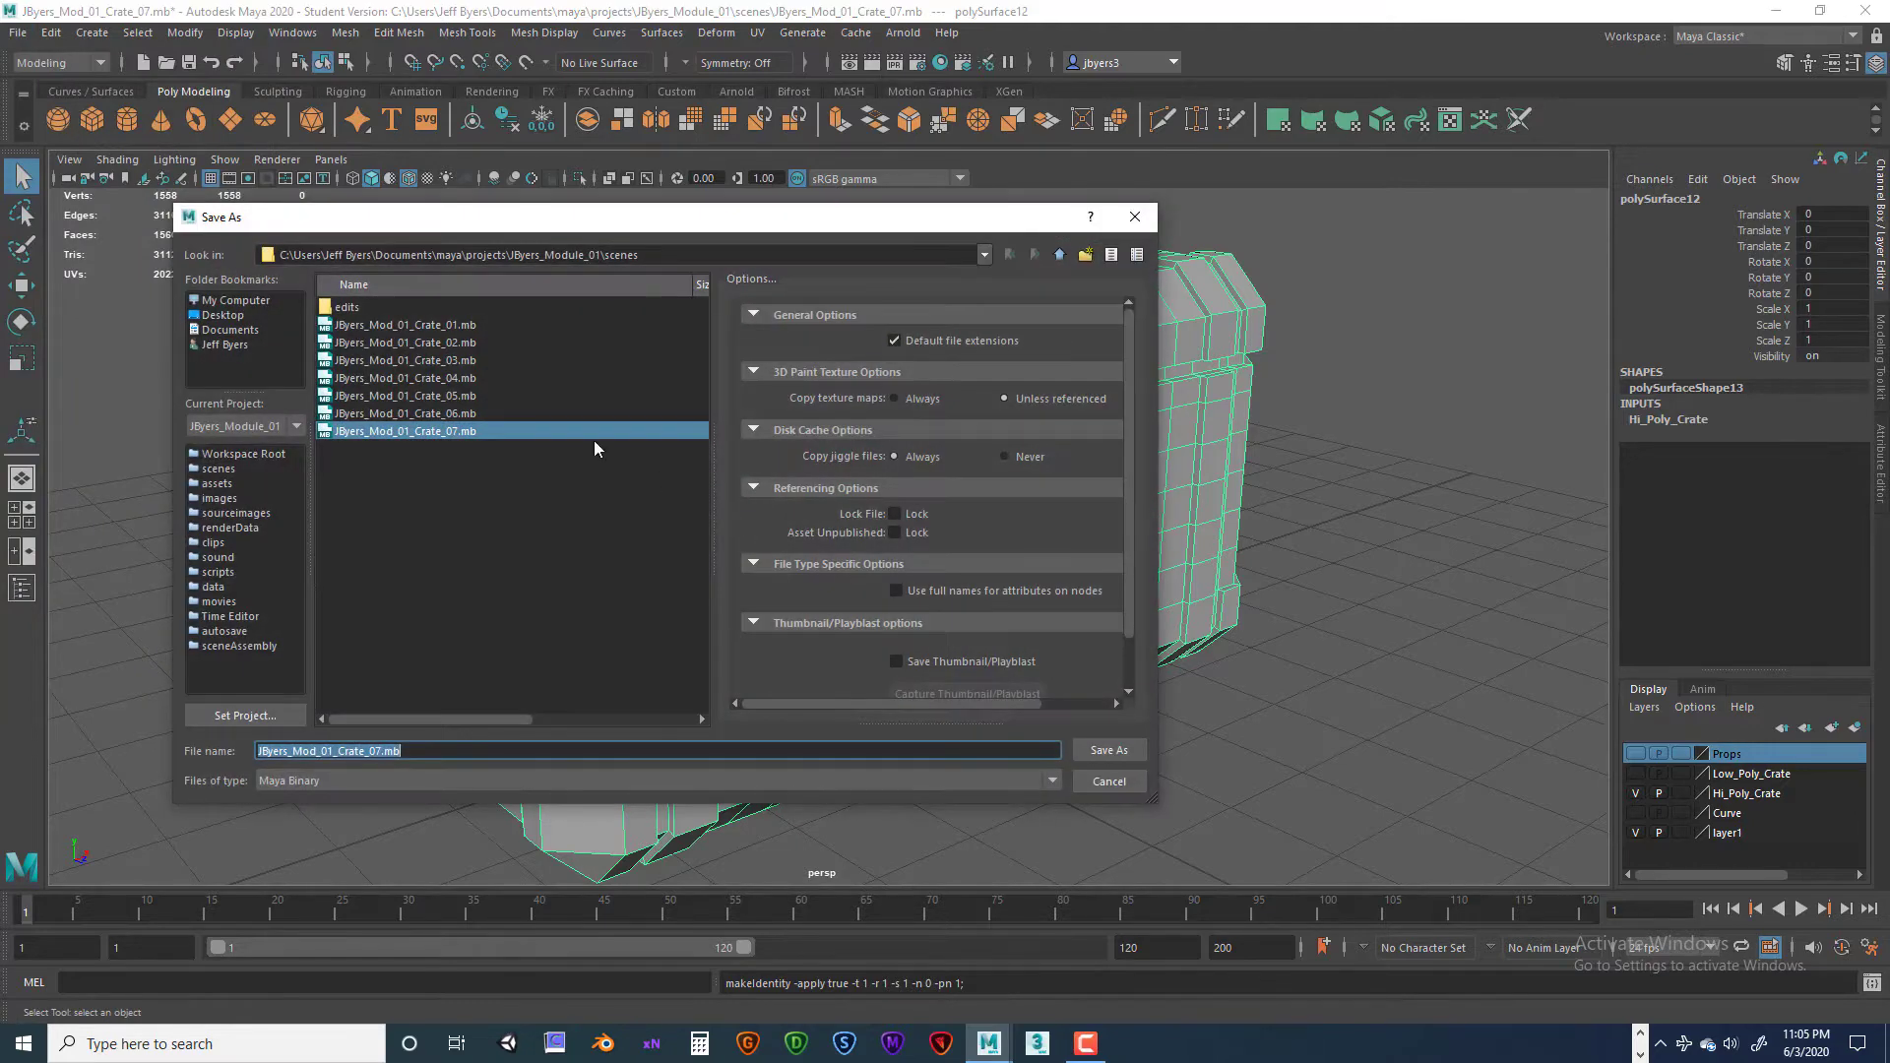
pyautogui.click(413, 752)
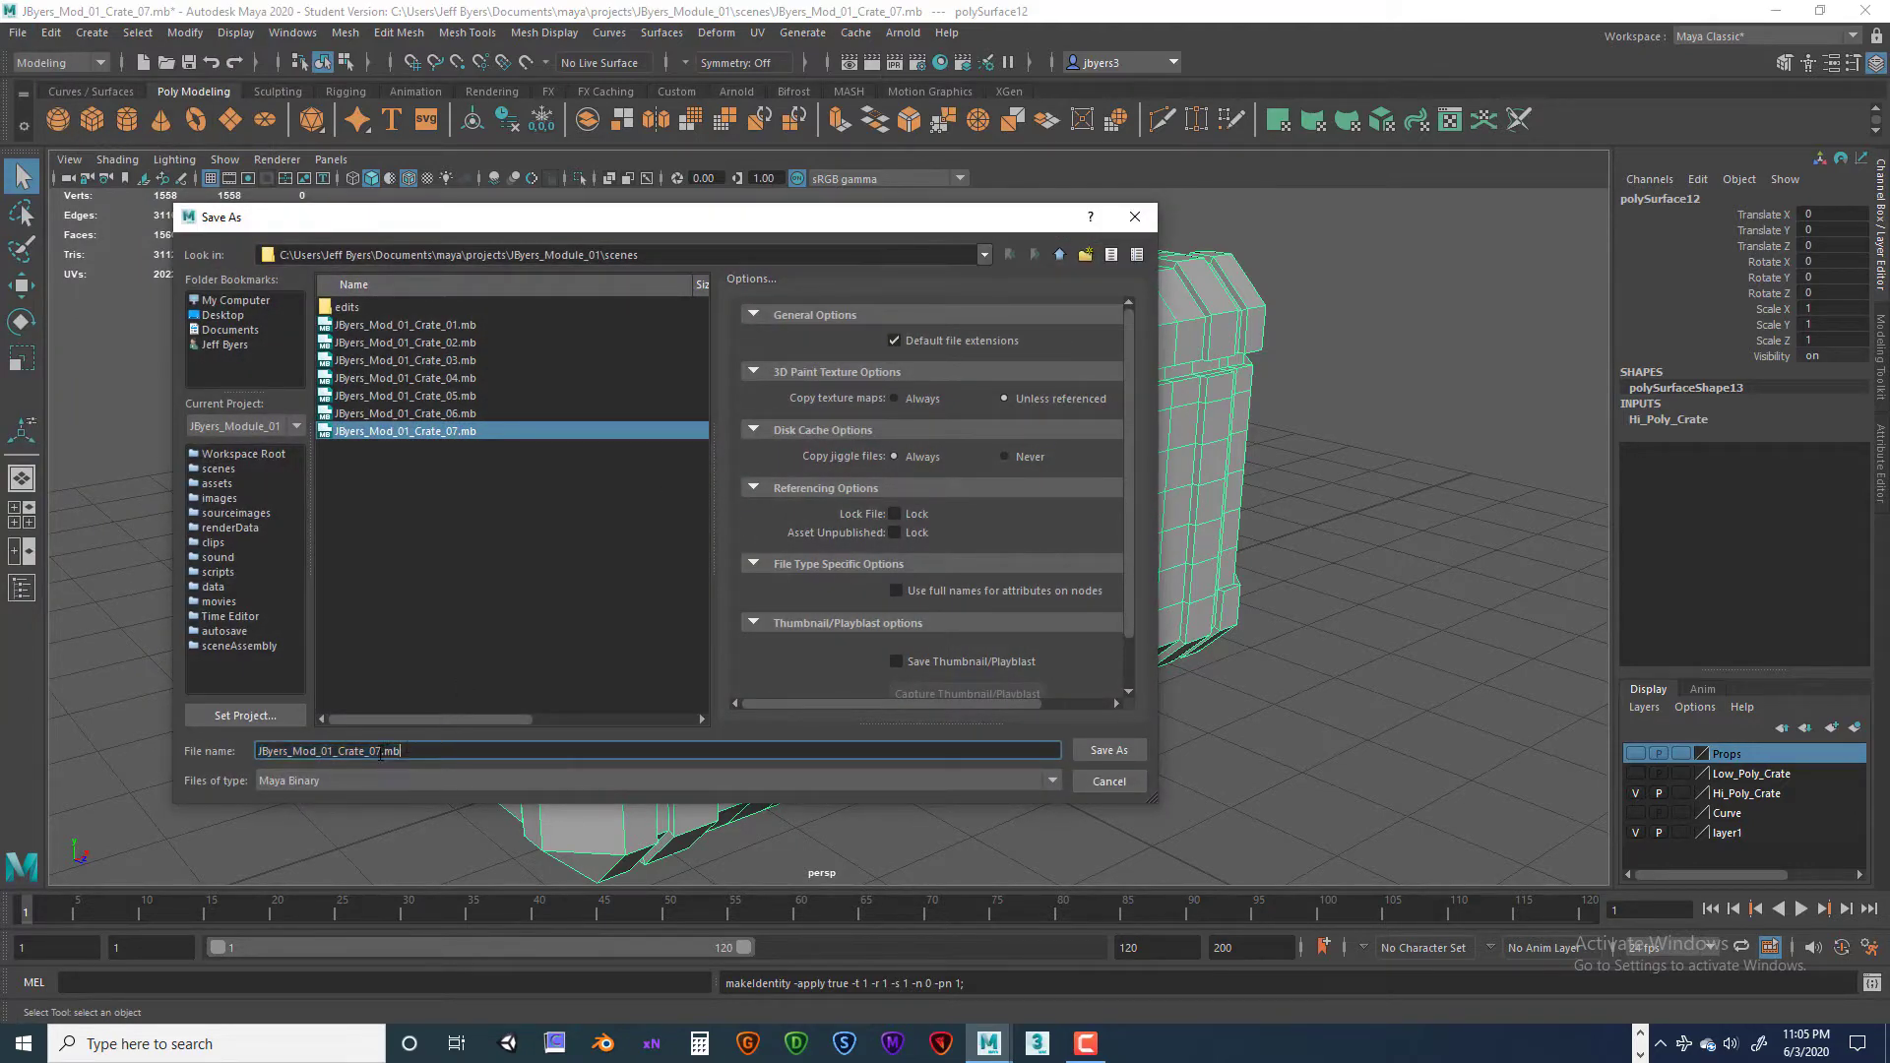
pyautogui.moveTo(385, 750); pyautogui.dragTo(436, 750)
pyautogui.write('8')
pyautogui.click(1105, 751)
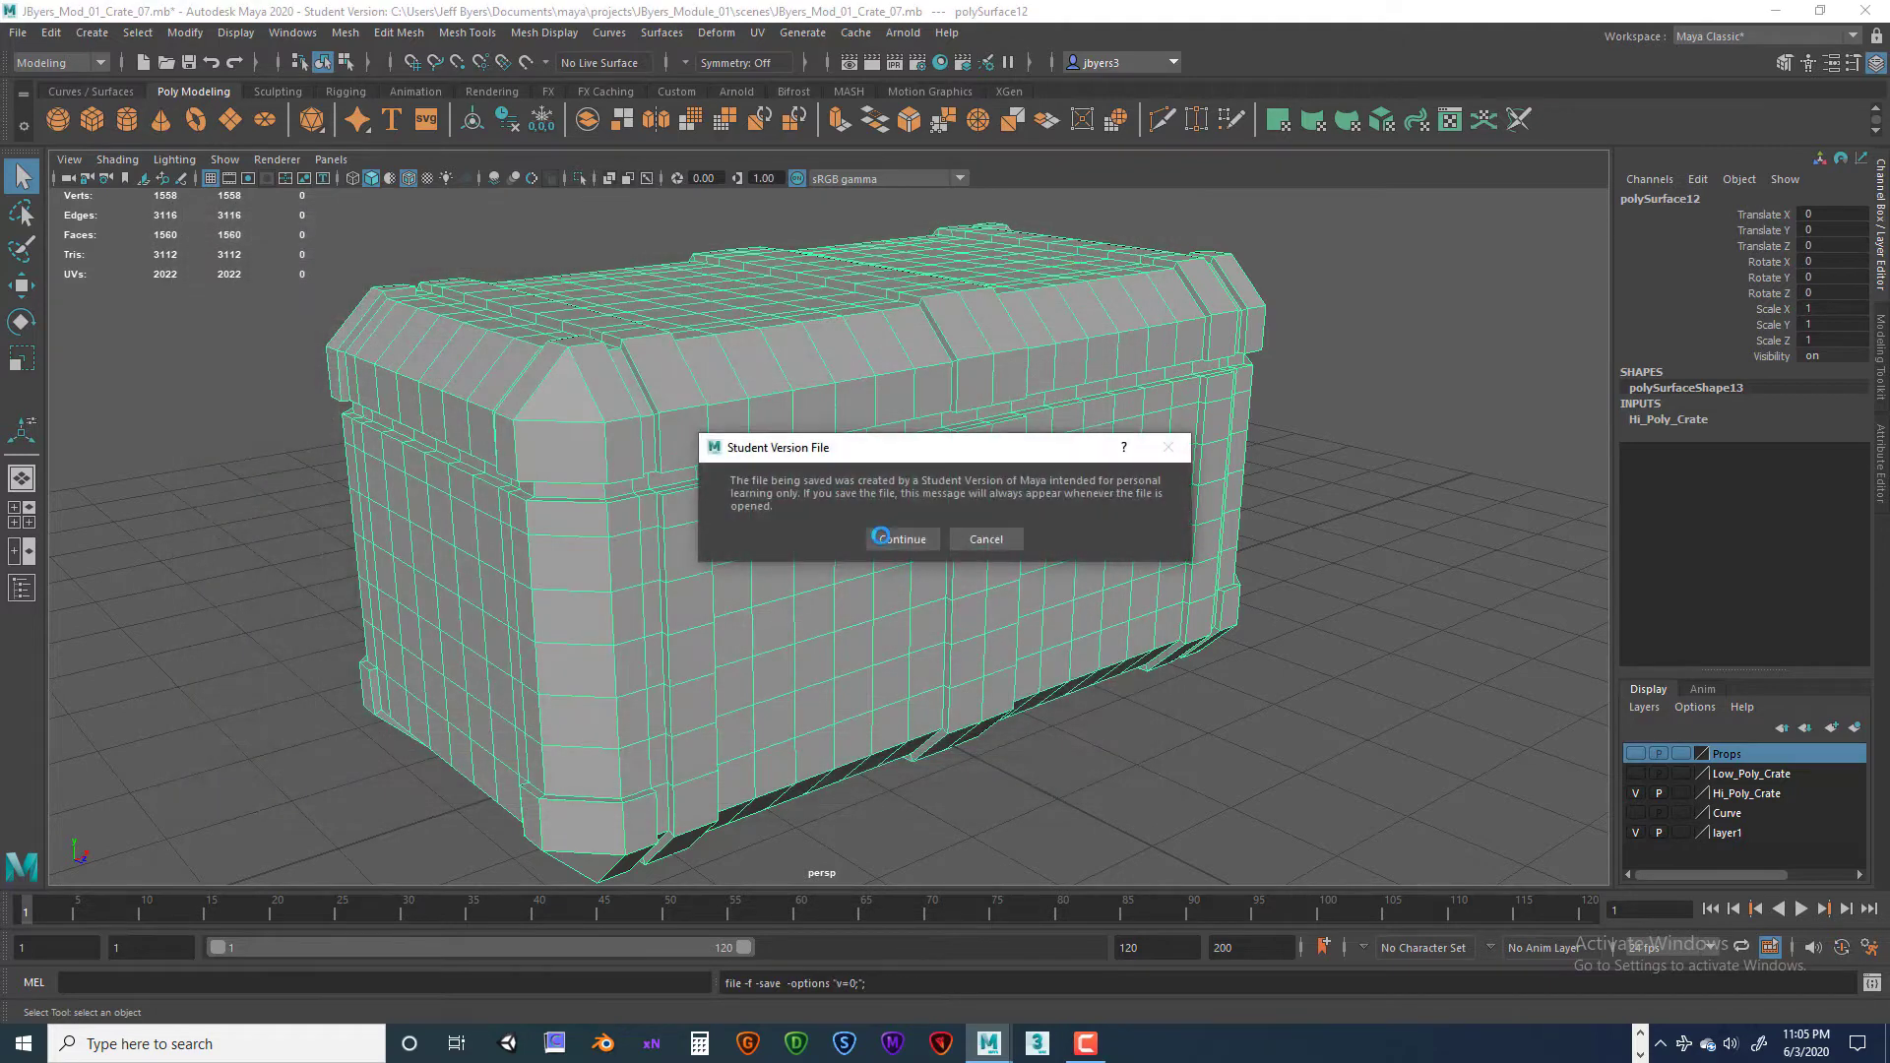
pyautogui.click(890, 540)
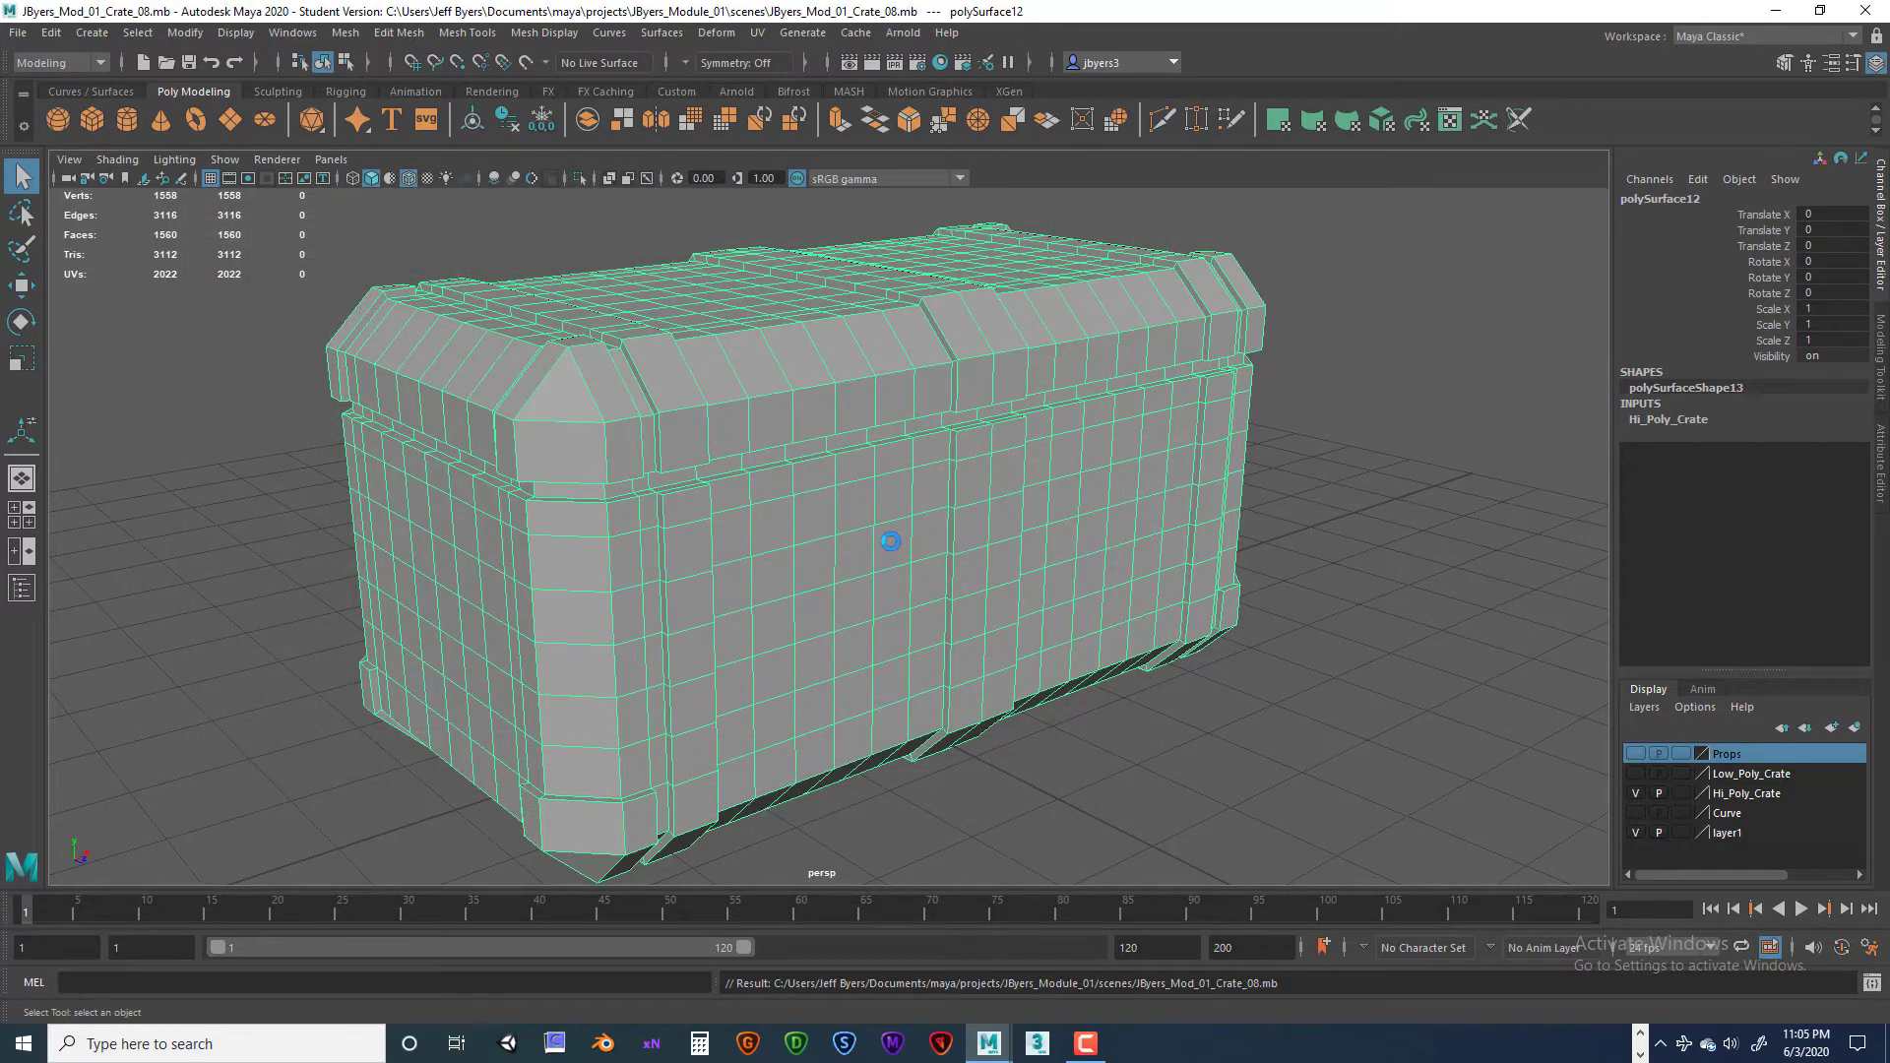
# Step: Preview the high-poly crate in smooth mesh display and clear the selection
pyautogui.scroll(3, 890, 543)
pyautogui.keyDown('alt'); pyautogui.moveTo(900, 560); pyautogui.dragTo(1086, 540, button='middle'); pyautogui.keyUp('alt')
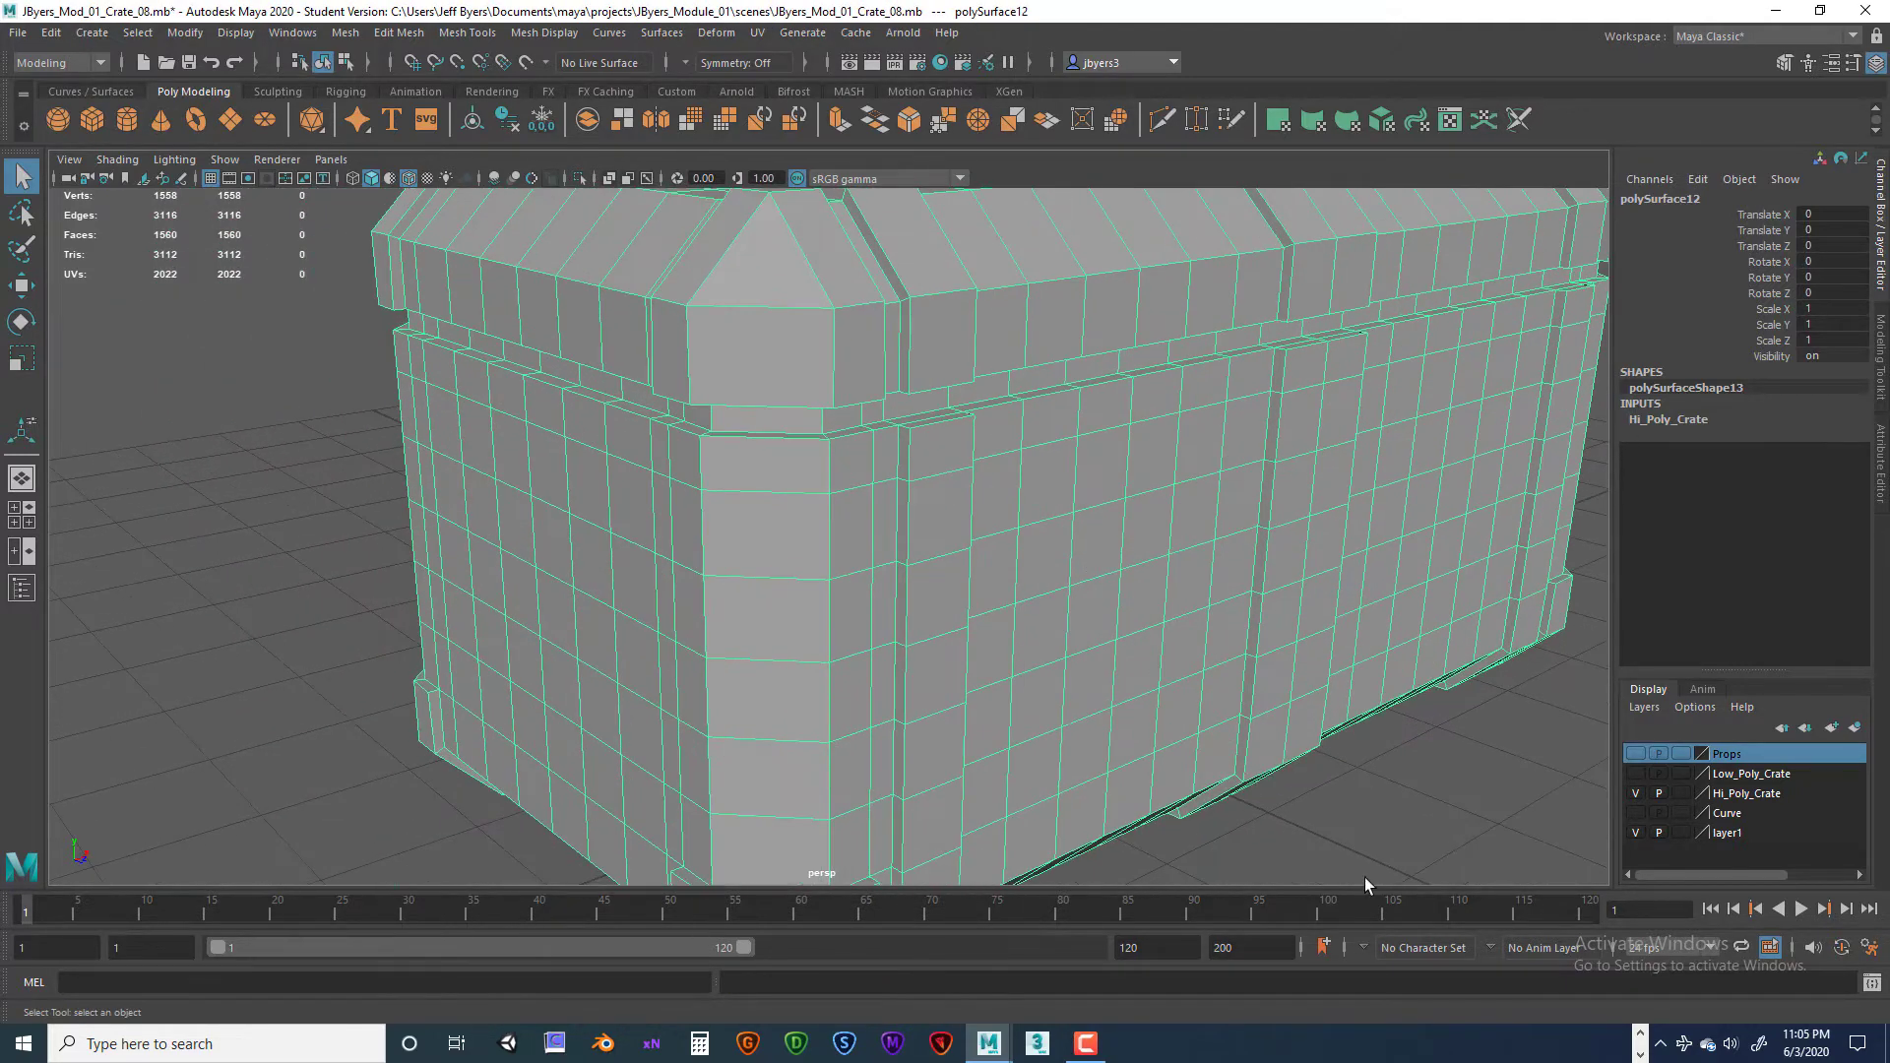
pyautogui.click(1095, 1043)
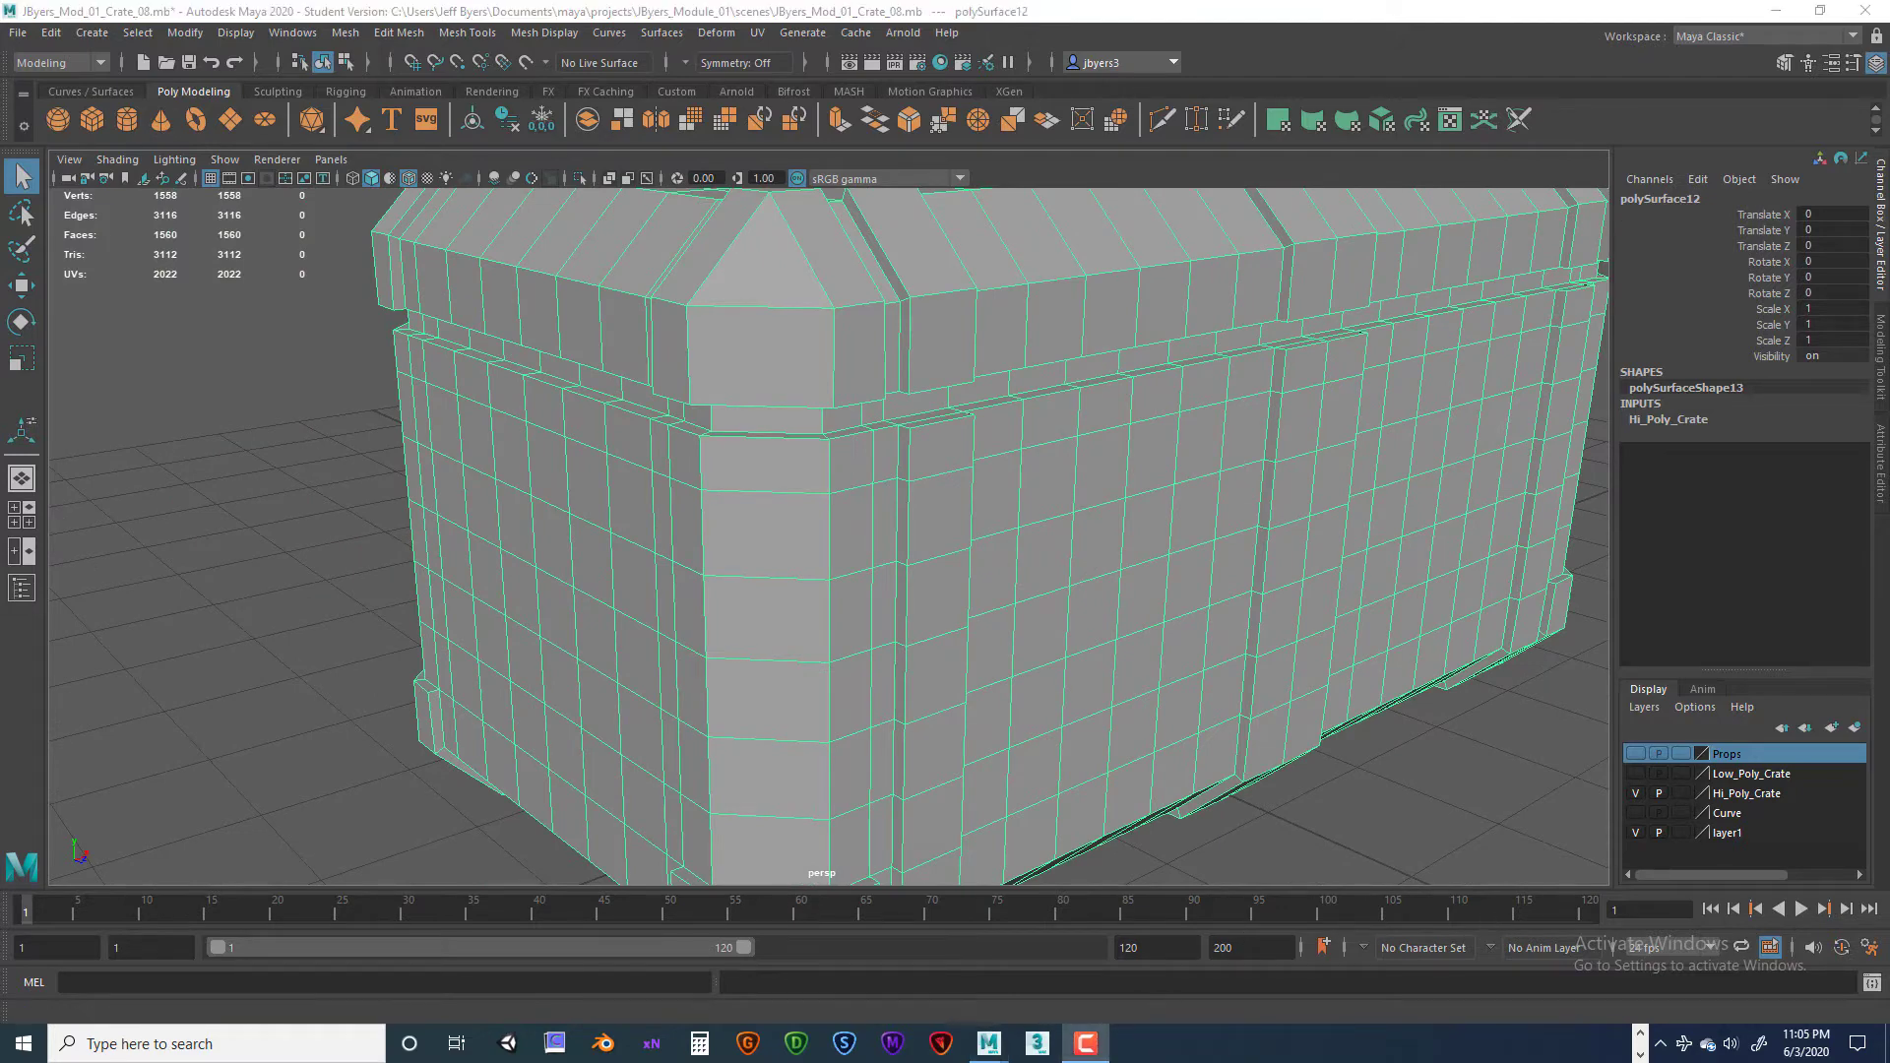
pyautogui.keyDown('alt'); pyautogui.moveTo(1003, 521); pyautogui.dragTo(915, 594); pyautogui.keyUp('alt')
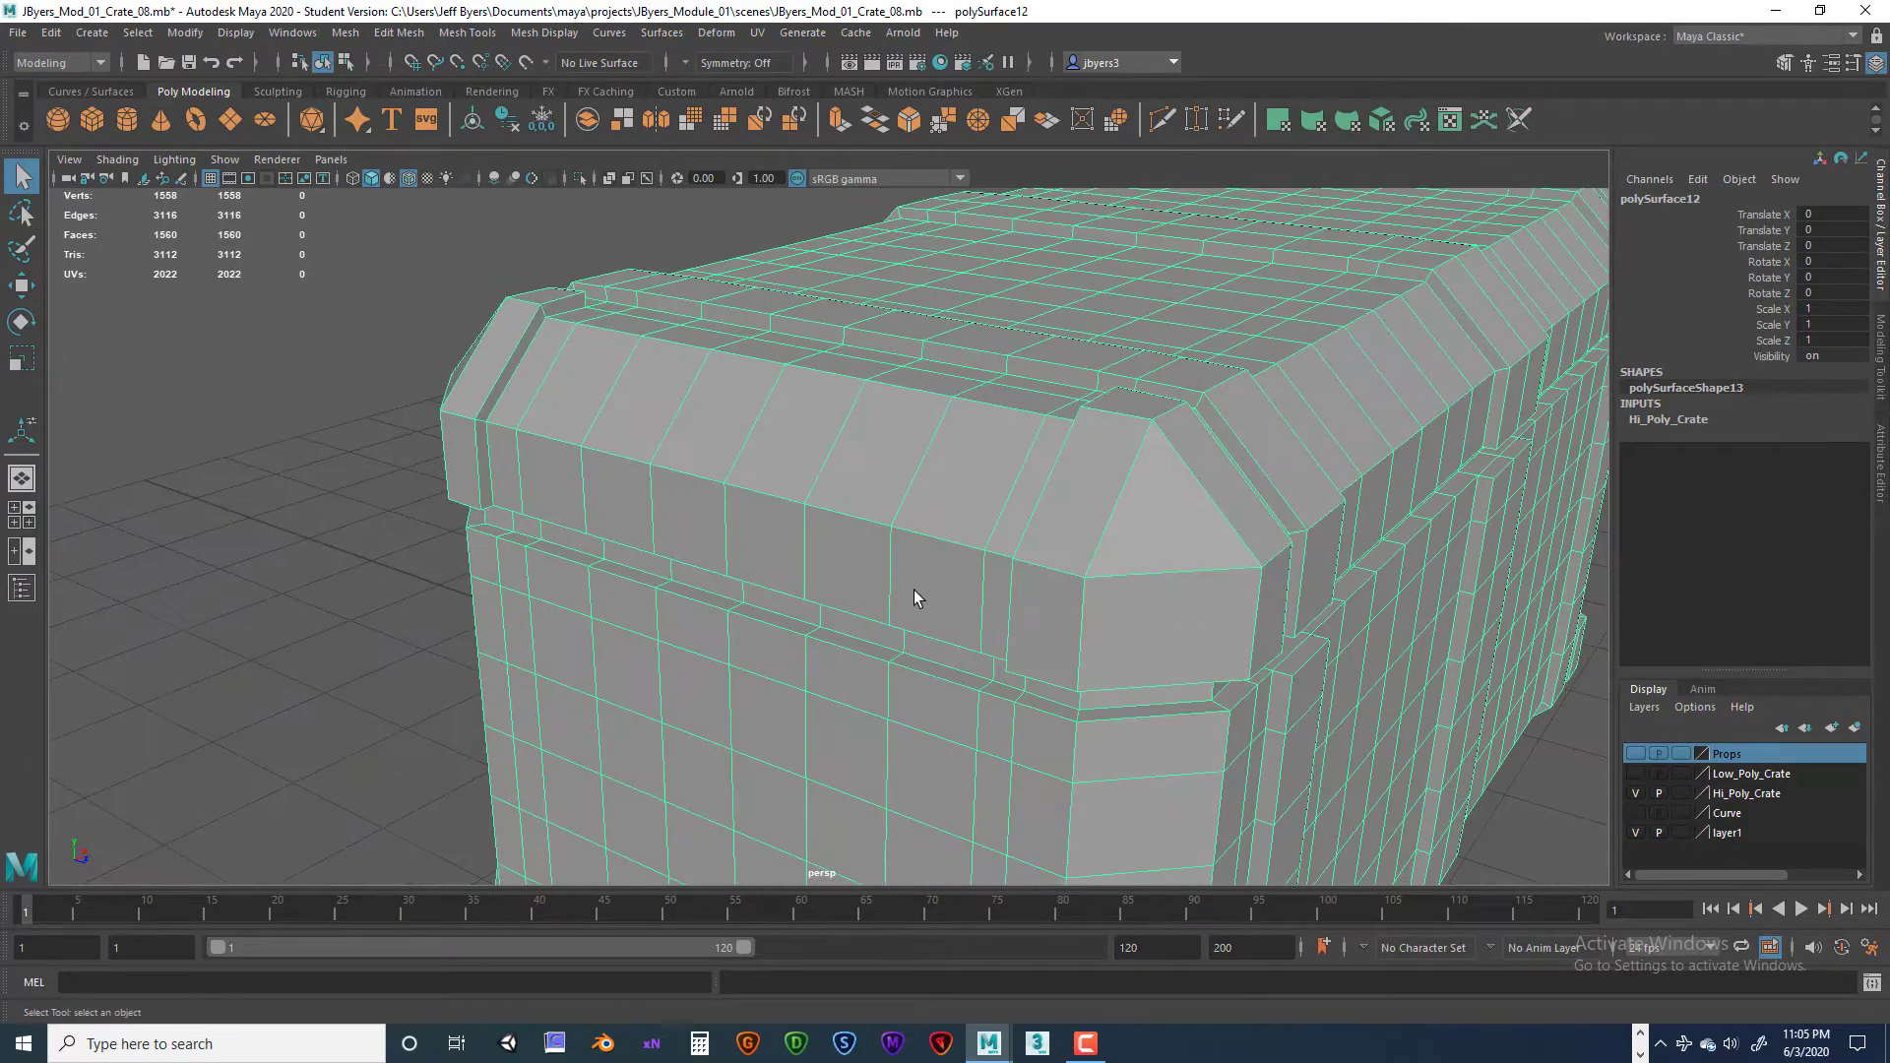
pyautogui.scroll(-5, 918, 595)
pyautogui.keyDown('alt'); pyautogui.moveTo(991, 582); pyautogui.dragTo(906, 510, button='middle'); pyautogui.keyUp('alt')
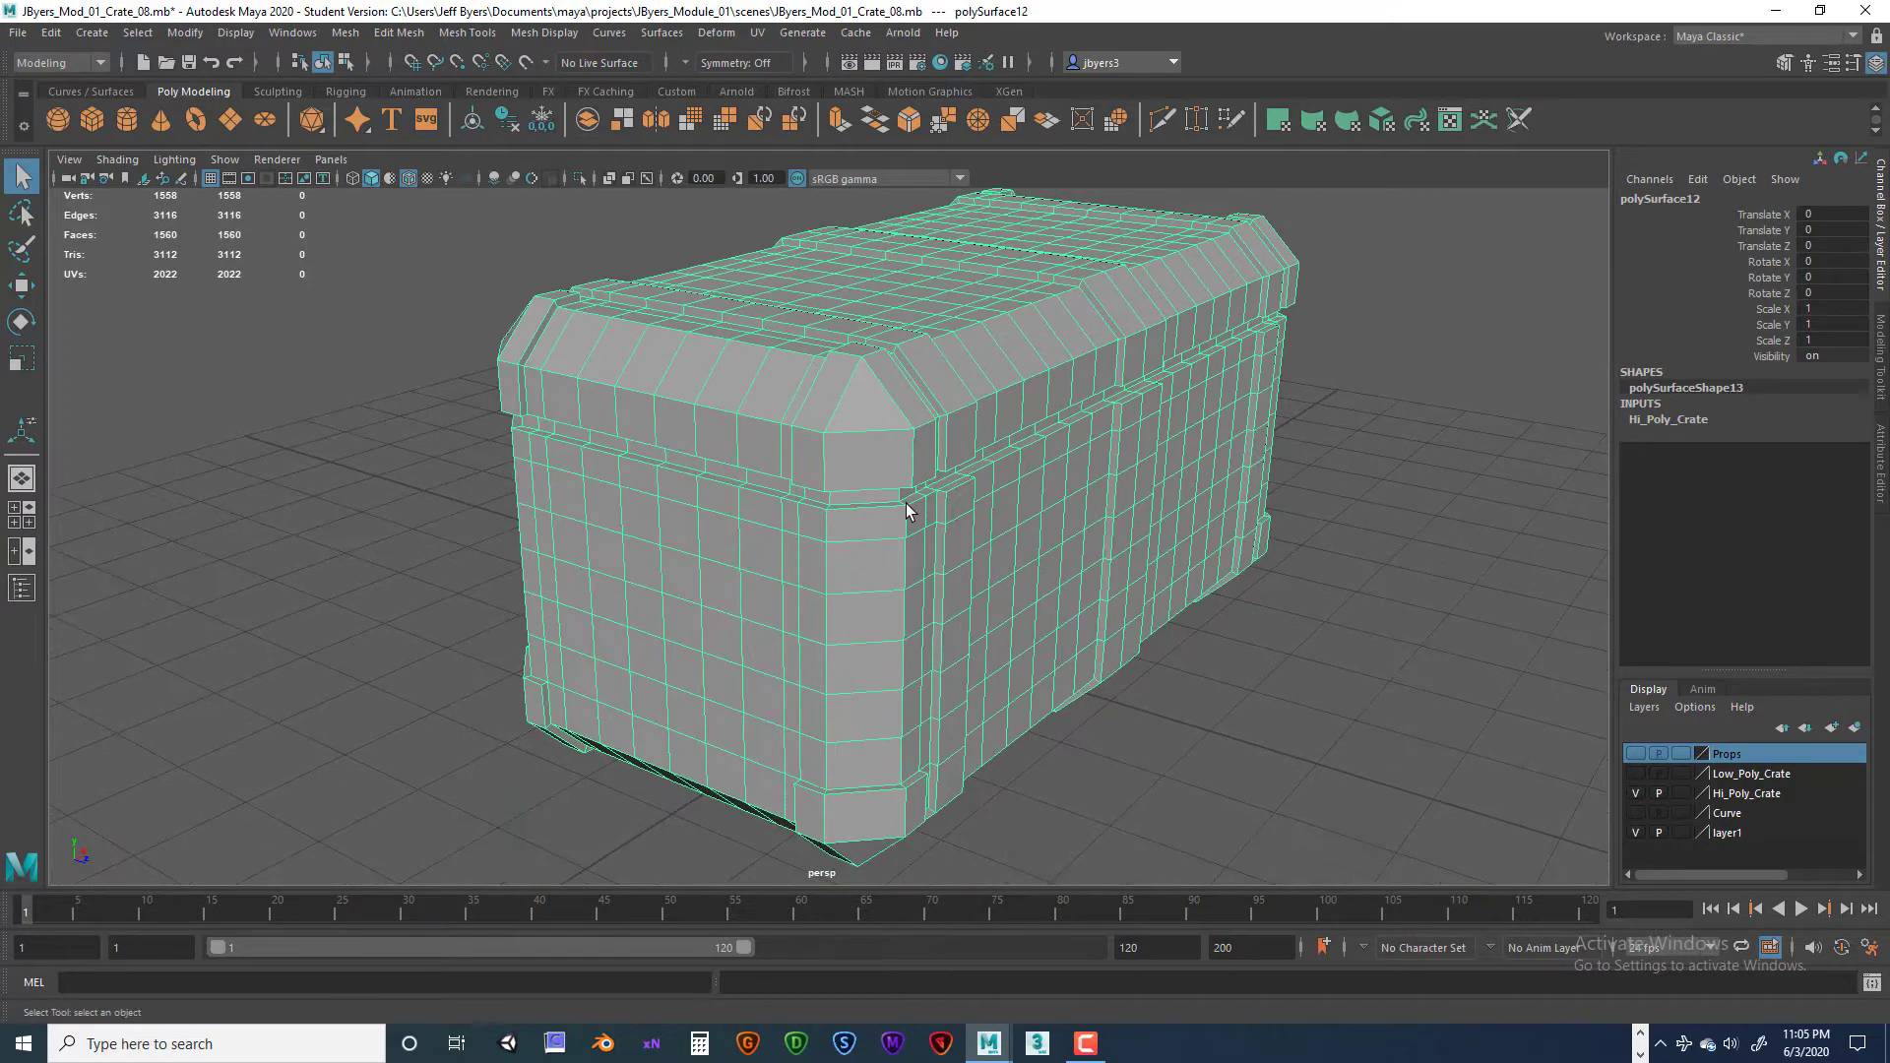
pyautogui.press('3')
pyautogui.click(1257, 601)
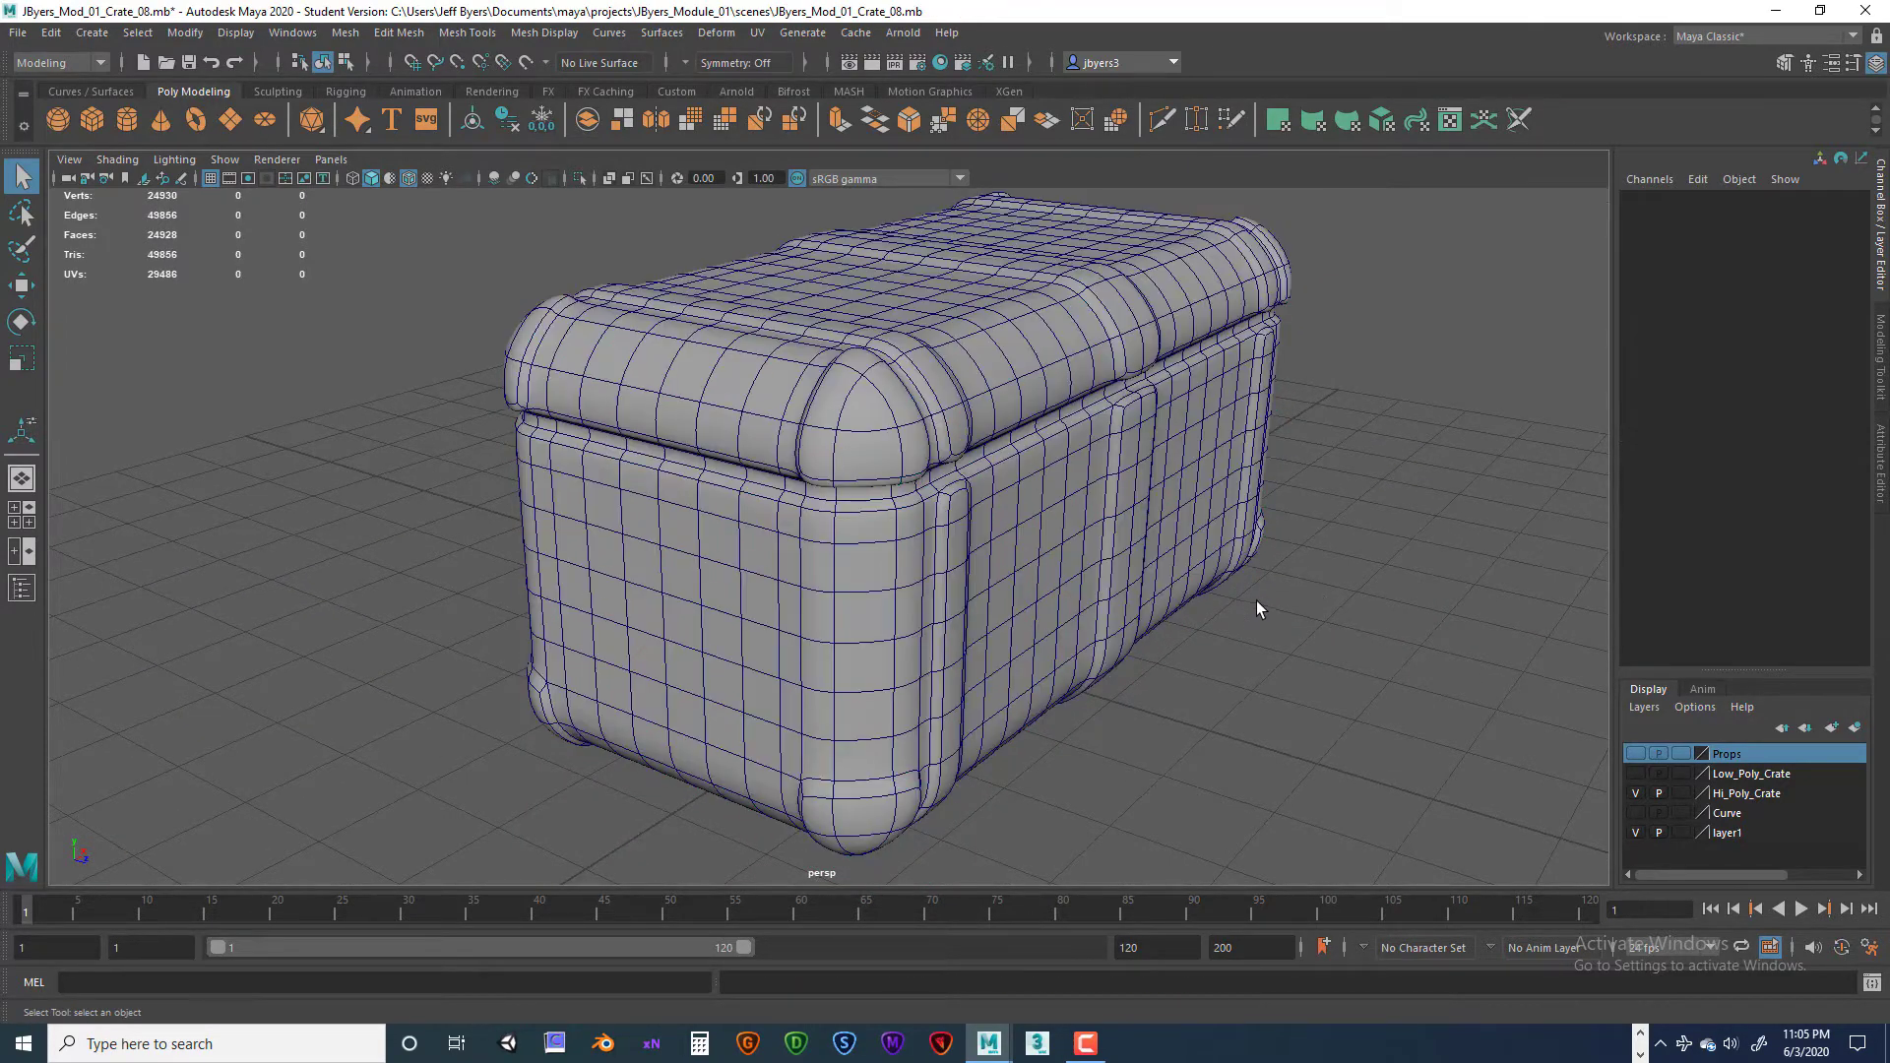
# Step: Turn off wireframe on shaded, reselect the high-poly crate and return it to its unsmoothed display
pyautogui.click(409, 177)
pyautogui.moveTo(1246, 506)
pyautogui.keyDown('alt'); pyautogui.mouseDown()
pyautogui.moveTo(975, 490)
pyautogui.moveTo(971, 427)
pyautogui.moveTo(1221, 477)
pyautogui.moveTo(1190, 479)
pyautogui.mouseUp(); pyautogui.keyUp('alt')
pyautogui.click(994, 477)
pyautogui.press('1')
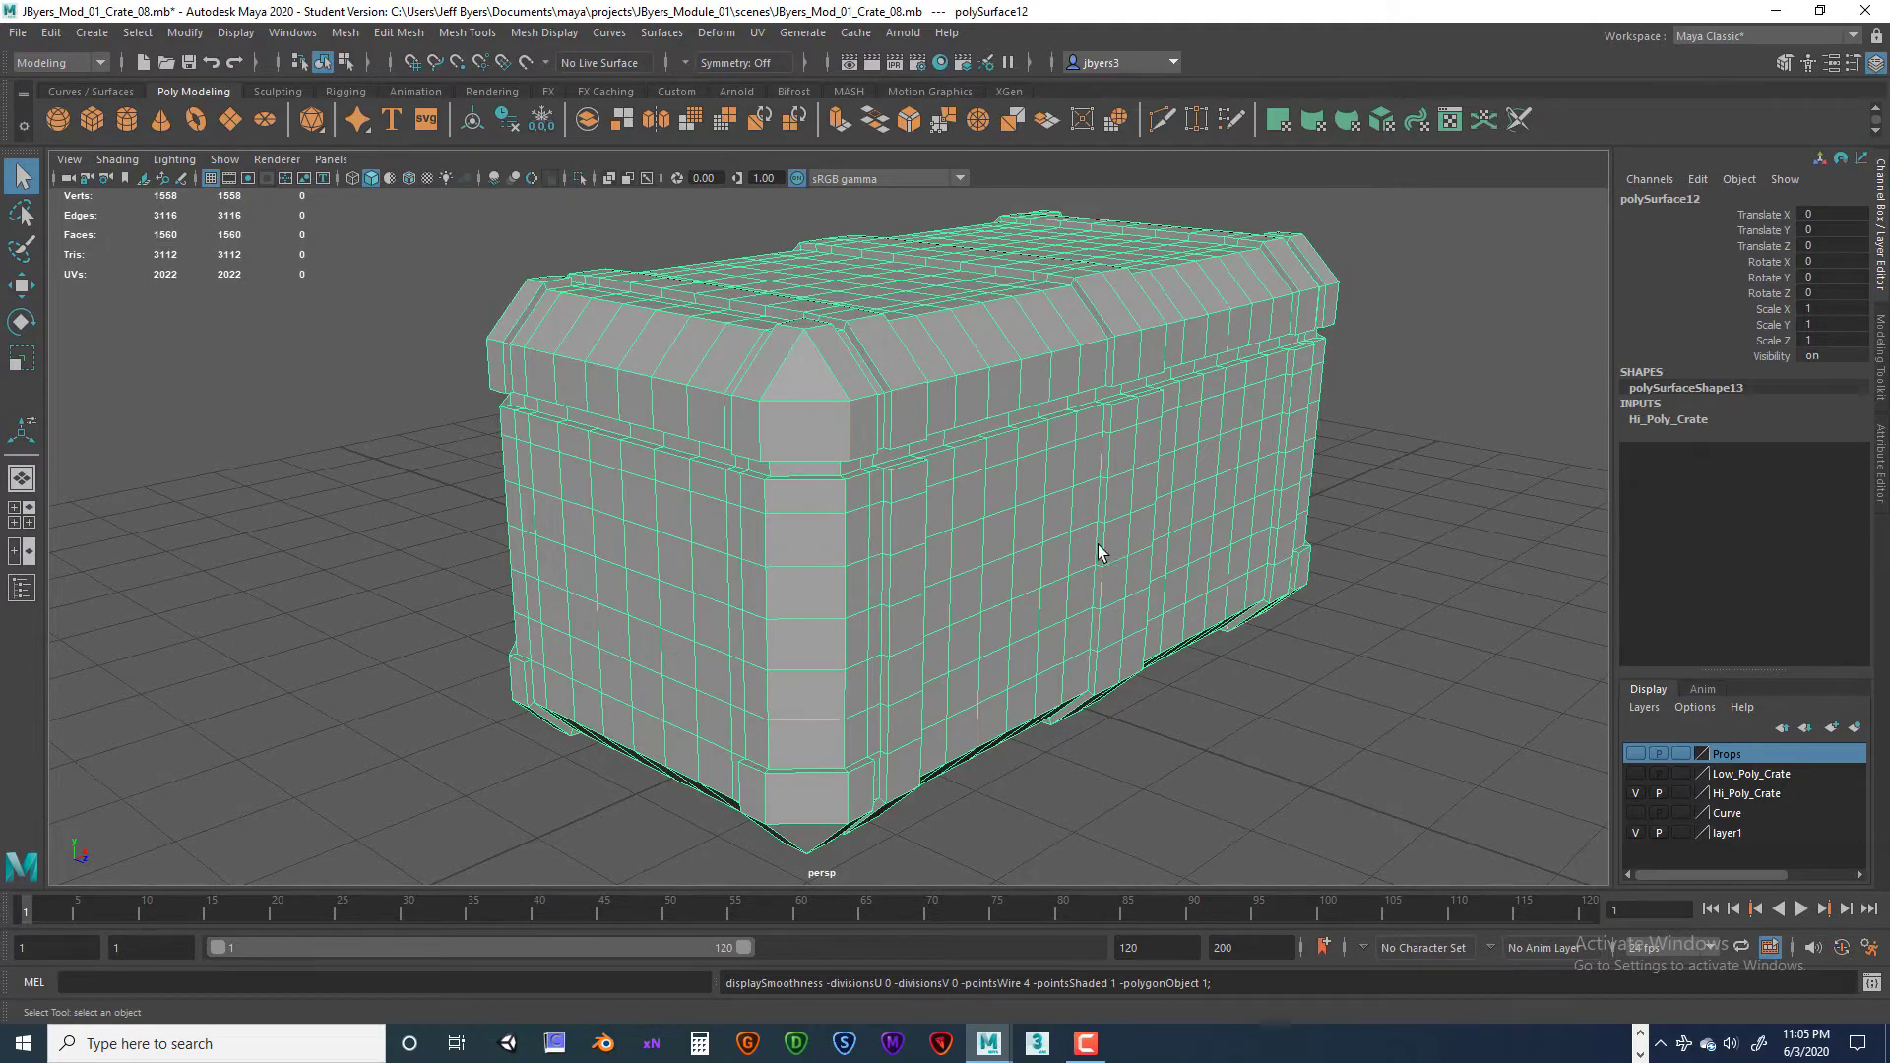
# Step: Compare the smoothed and unsmoothed shape of the lid's corner and the raised band beside it
pyautogui.scroll(5, 984, 537)
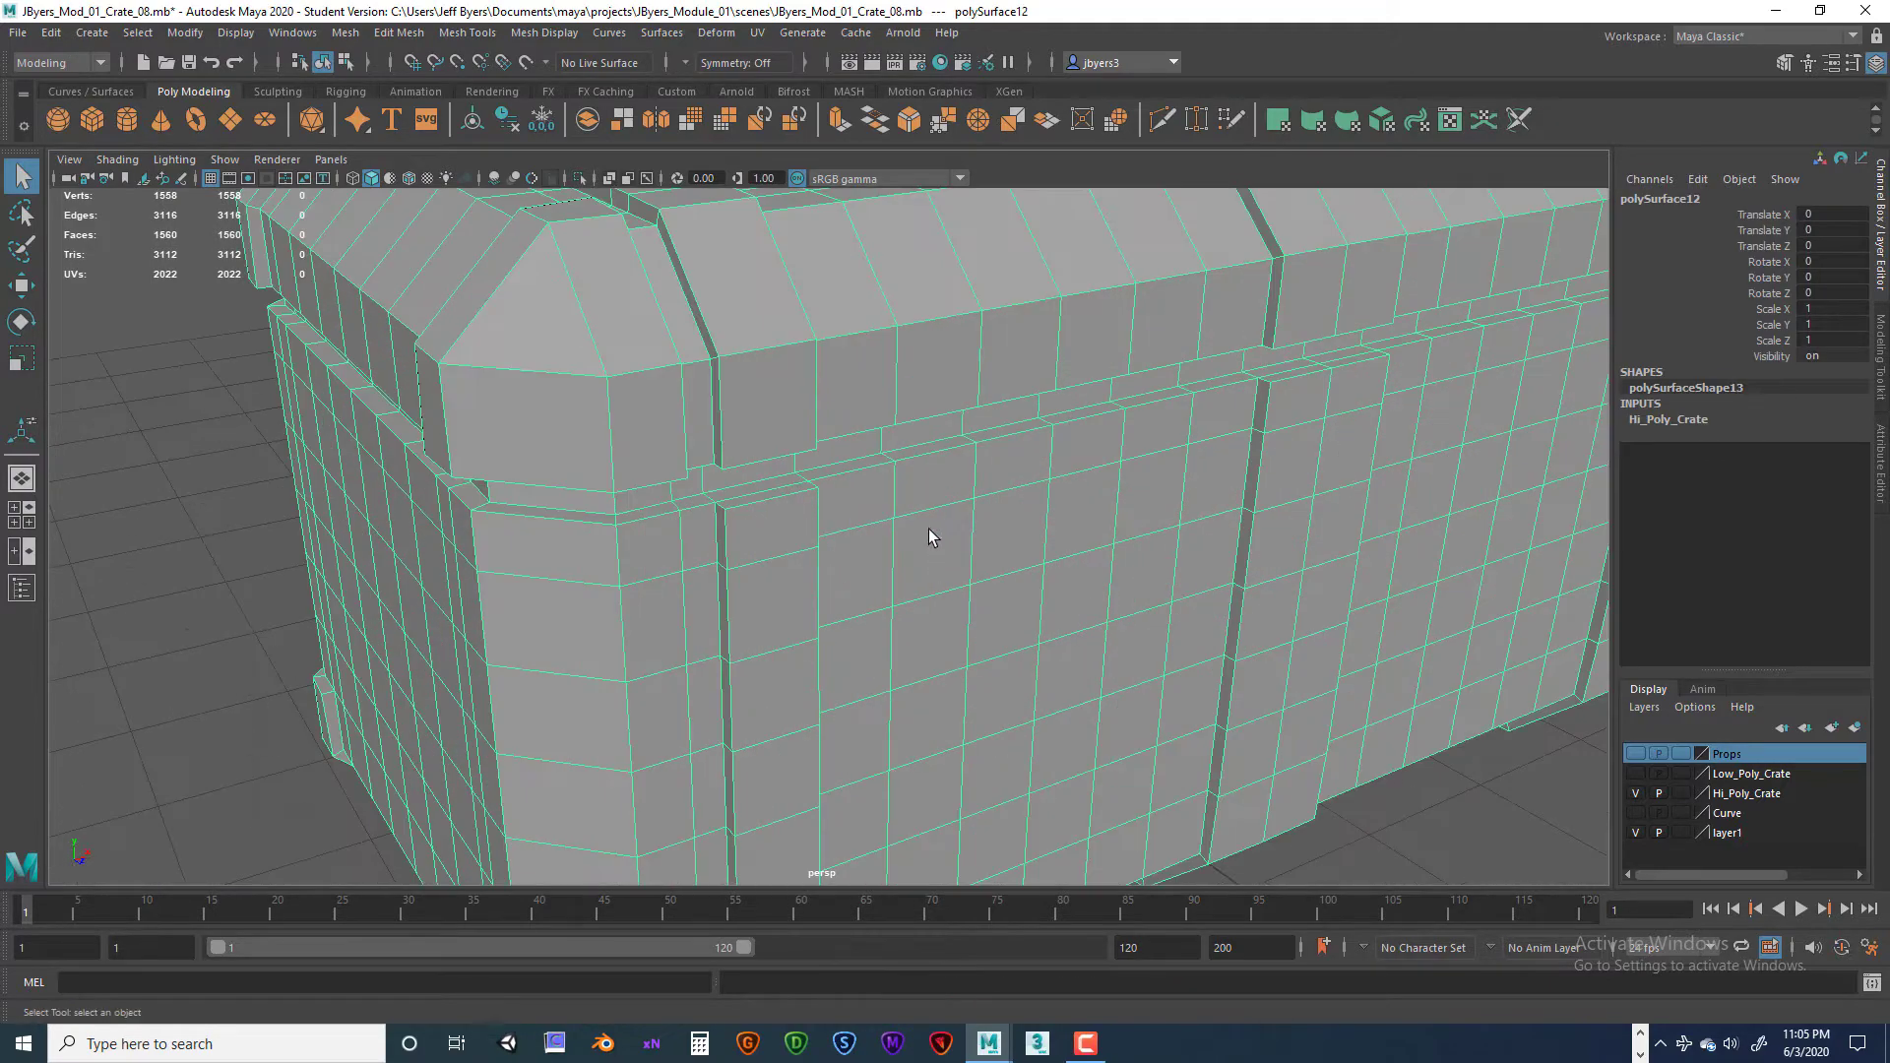
pyautogui.keyDown('alt'); pyautogui.moveTo(929, 529); pyautogui.dragTo(826, 555); pyautogui.keyUp('alt')
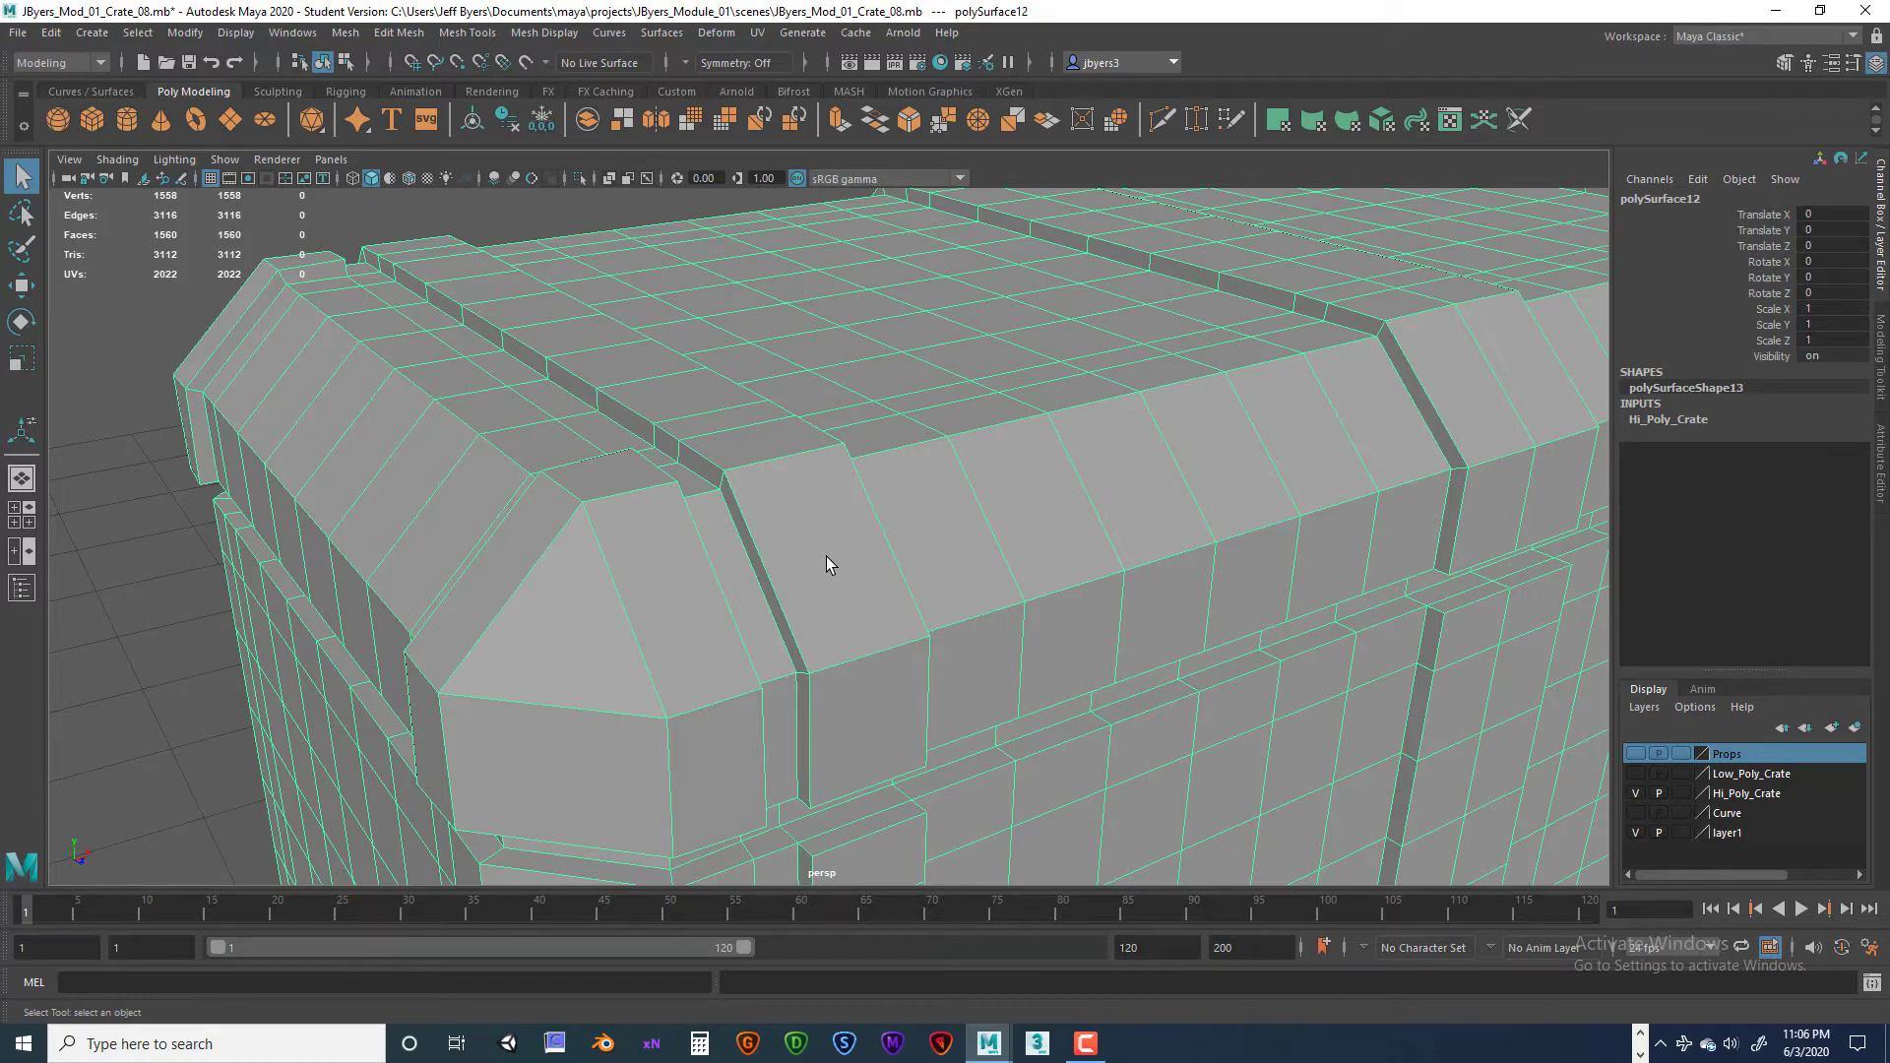
pyautogui.moveTo(831, 570)
pyautogui.keyDown('alt'); pyautogui.mouseDown()
pyautogui.moveTo(814, 570)
pyautogui.moveTo(830, 571)
pyautogui.mouseUp(); pyautogui.keyUp('alt')
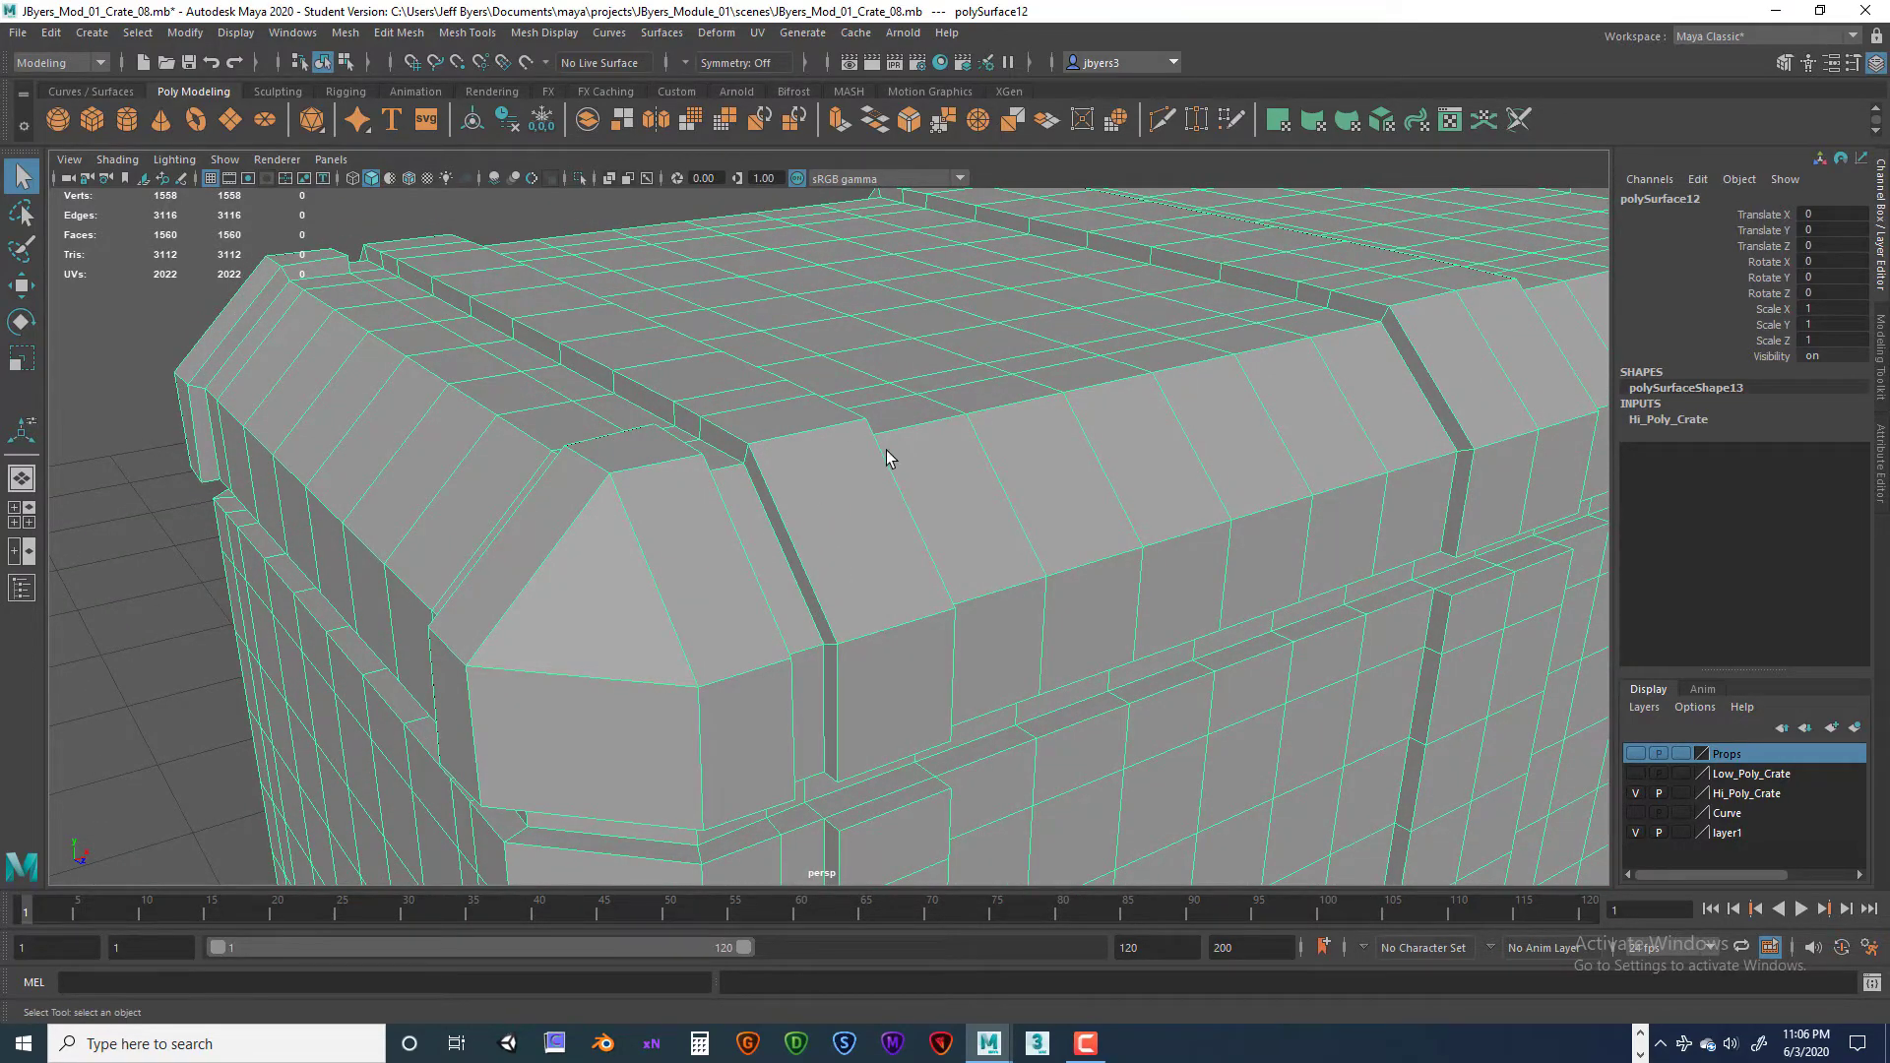
pyautogui.keyDown('alt'); pyautogui.moveTo(848, 473); pyautogui.dragTo(627, 476); pyautogui.keyUp('alt')
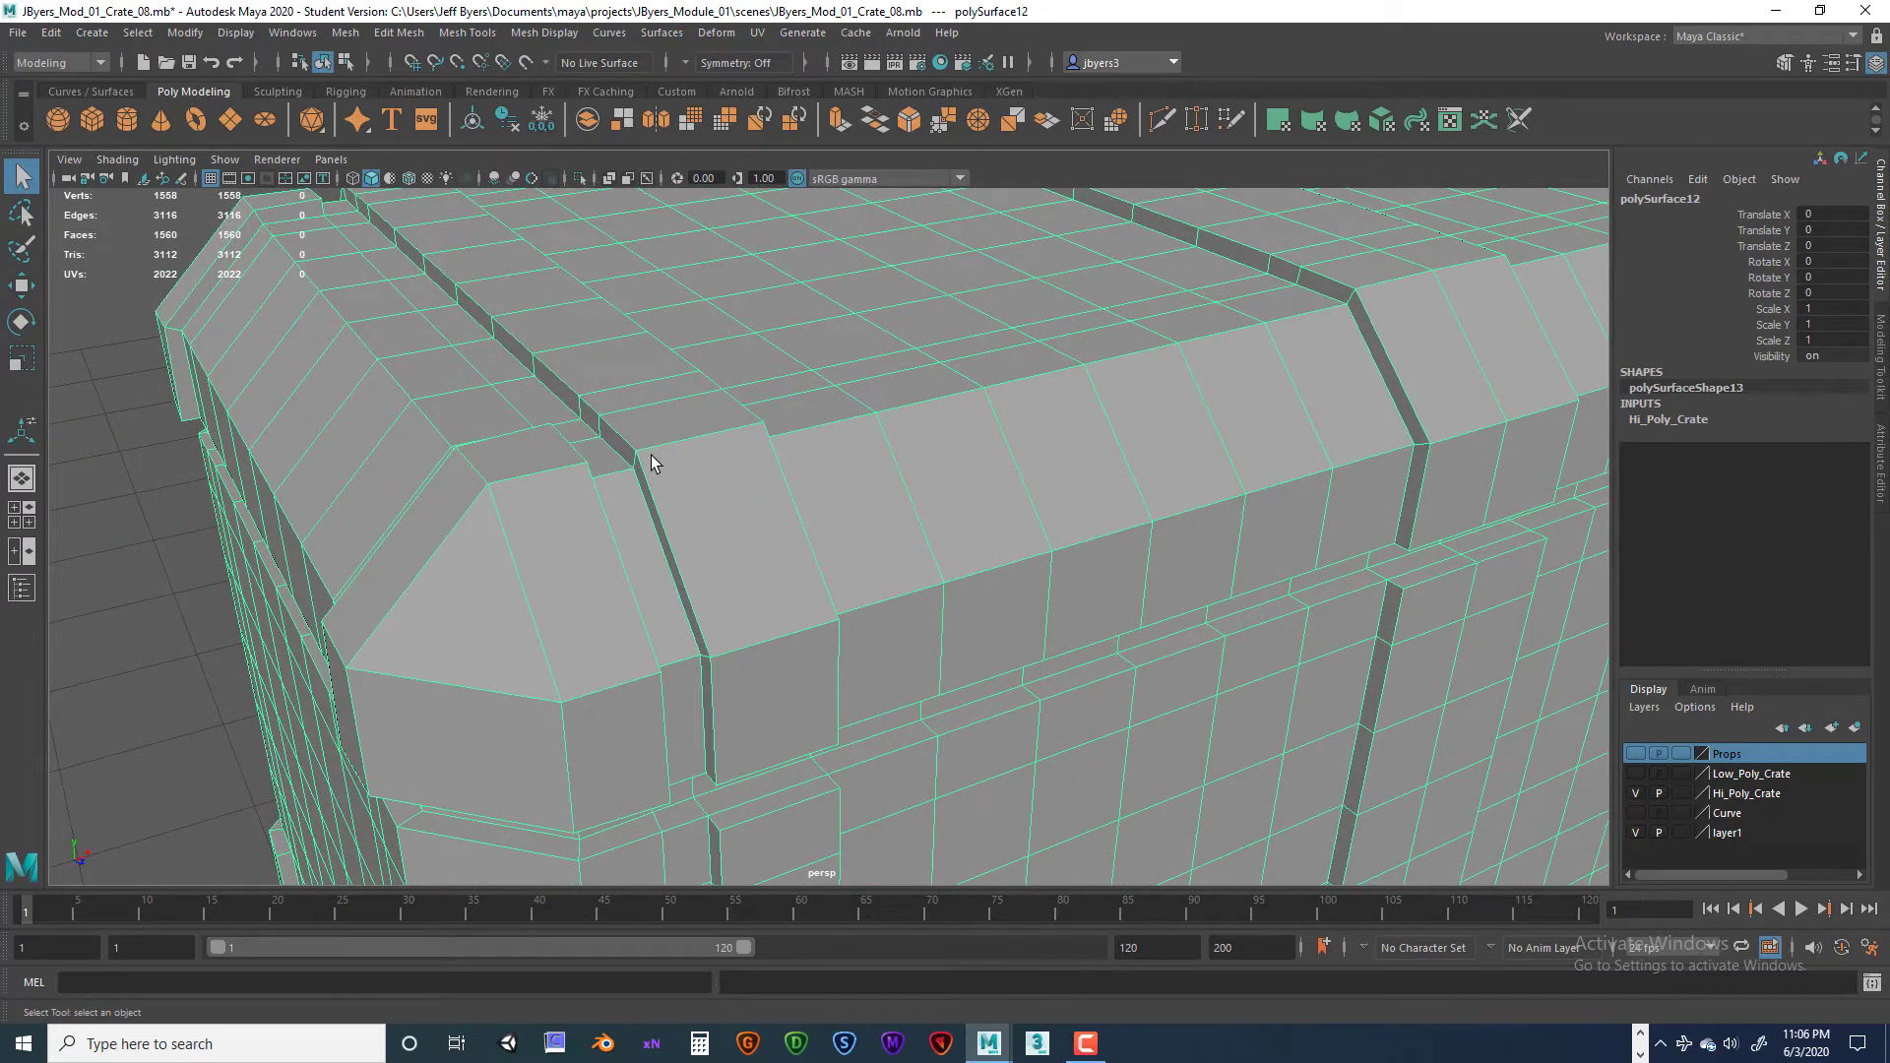
pyautogui.press('3')
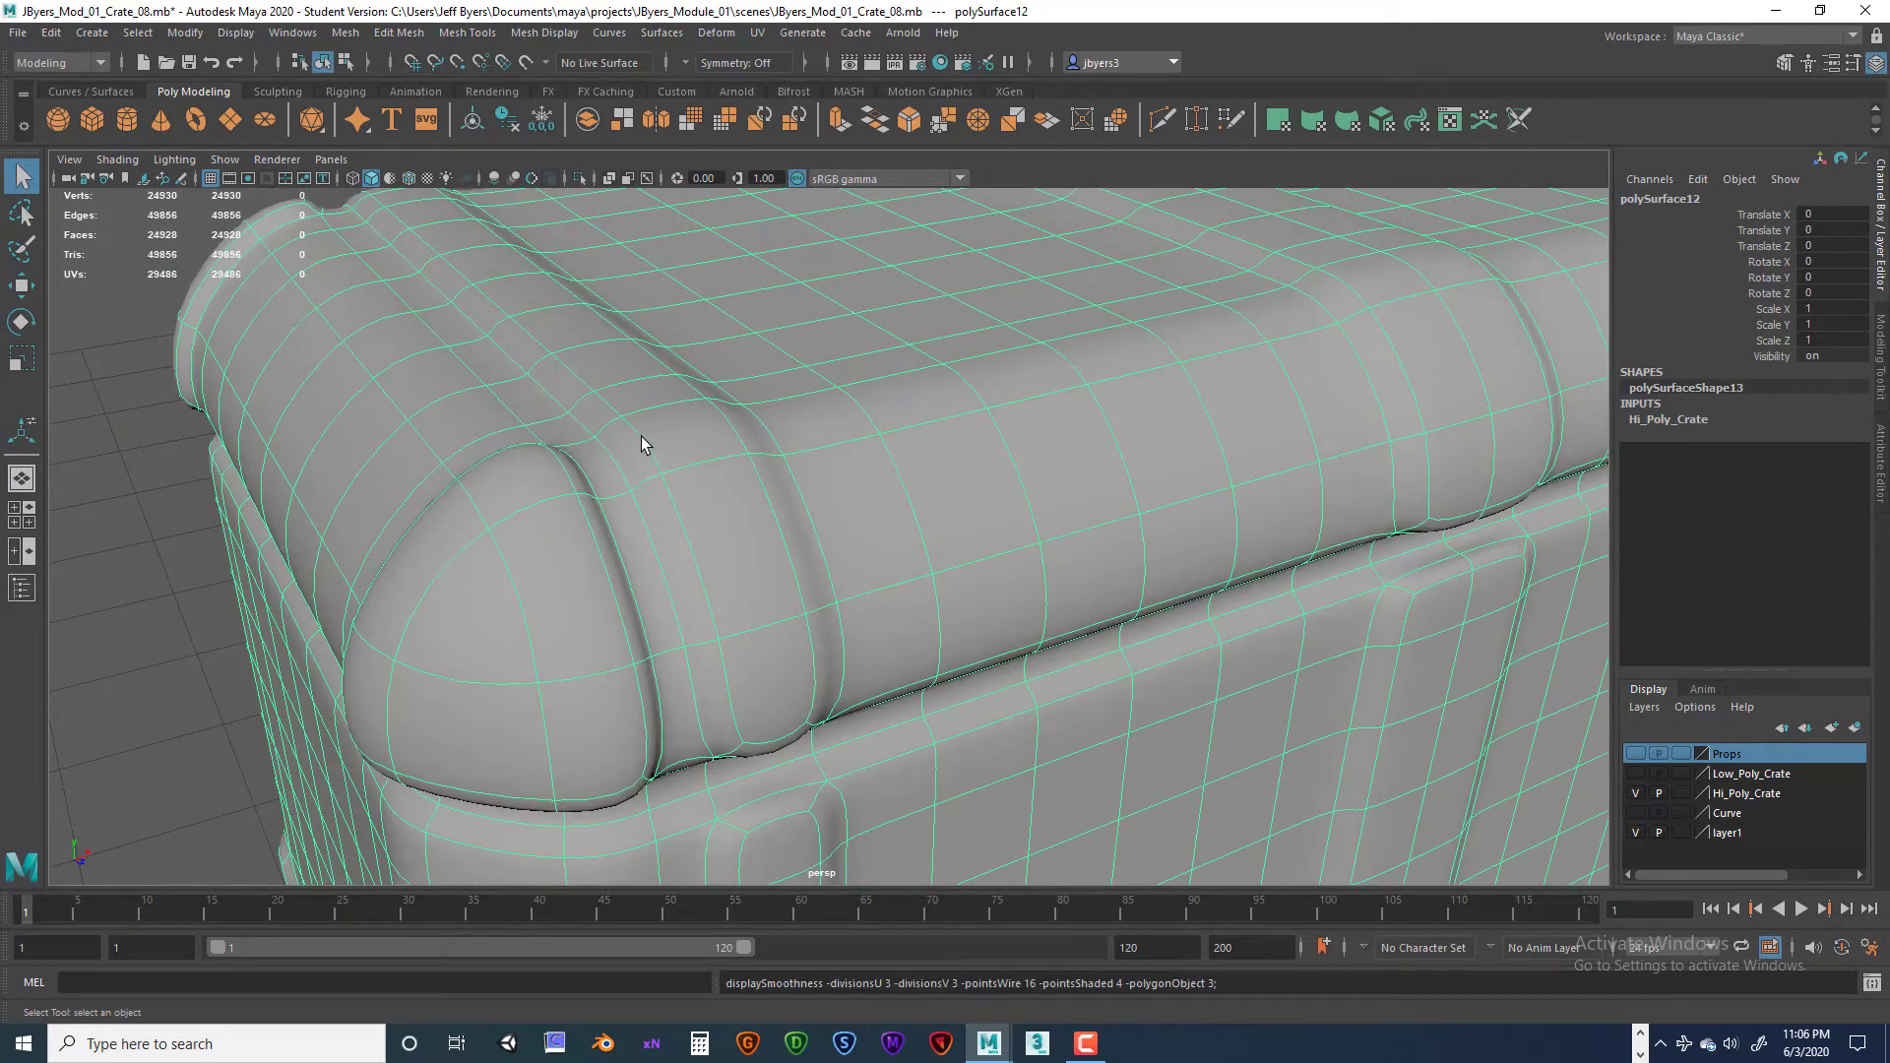
pyautogui.moveTo(694, 471)
pyautogui.keyDown('alt'); pyautogui.mouseDown()
pyautogui.moveTo(641, 473)
pyautogui.moveTo(706, 470)
pyautogui.mouseUp(); pyautogui.keyUp('alt')
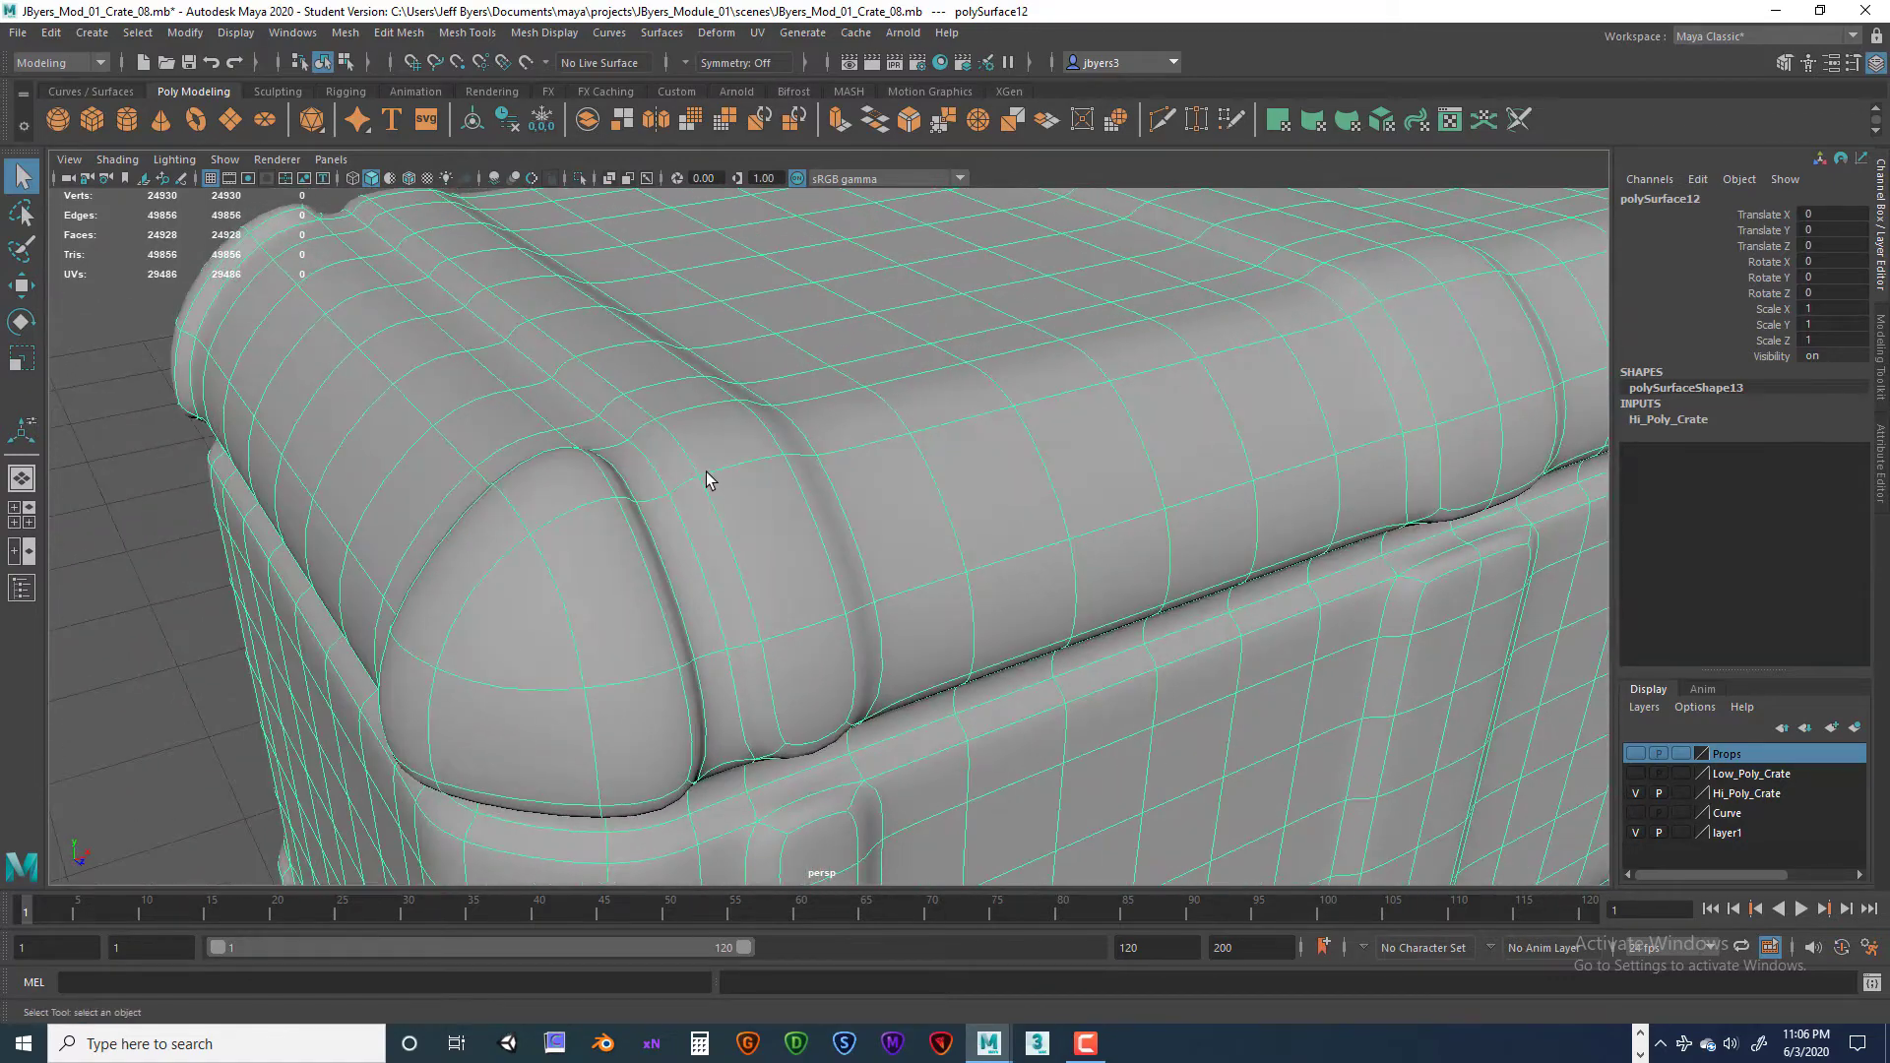
pyautogui.press('1')
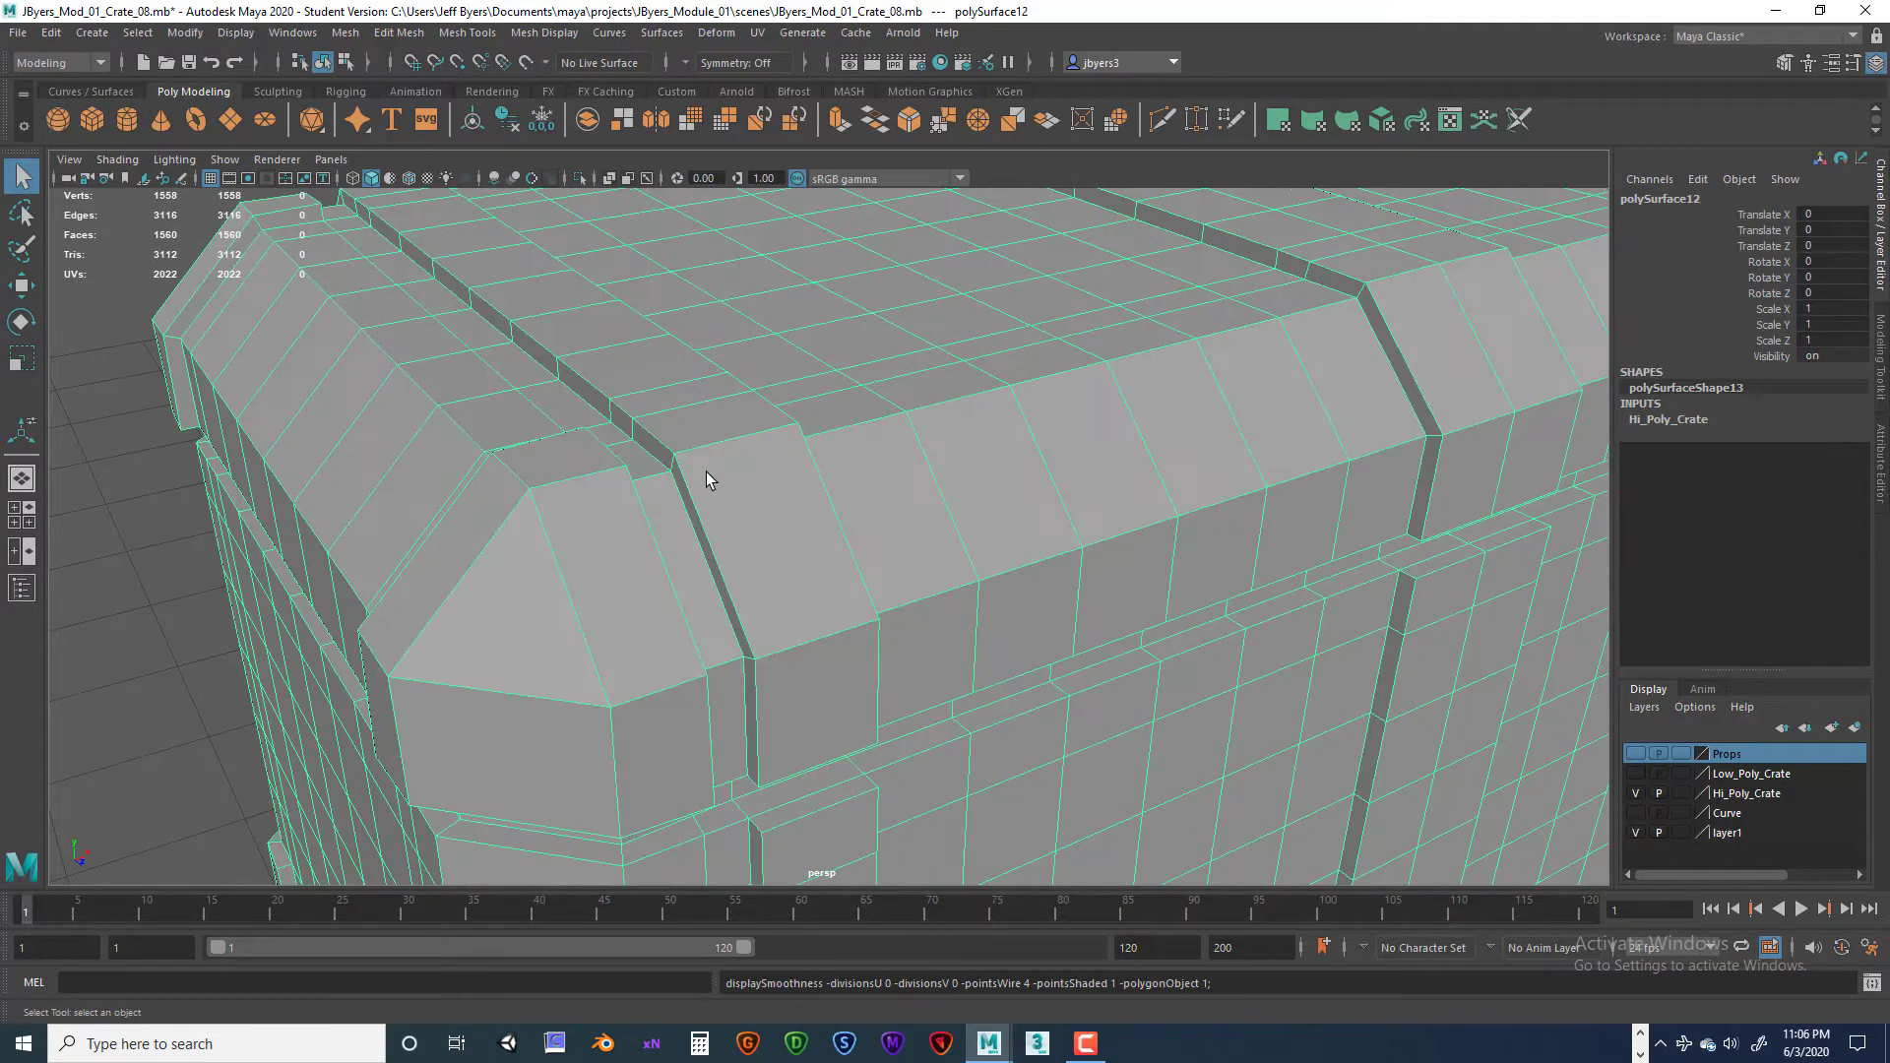
pyautogui.keyDown('alt'); pyautogui.moveTo(706, 471); pyautogui.dragTo(717, 476); pyautogui.keyUp('alt')
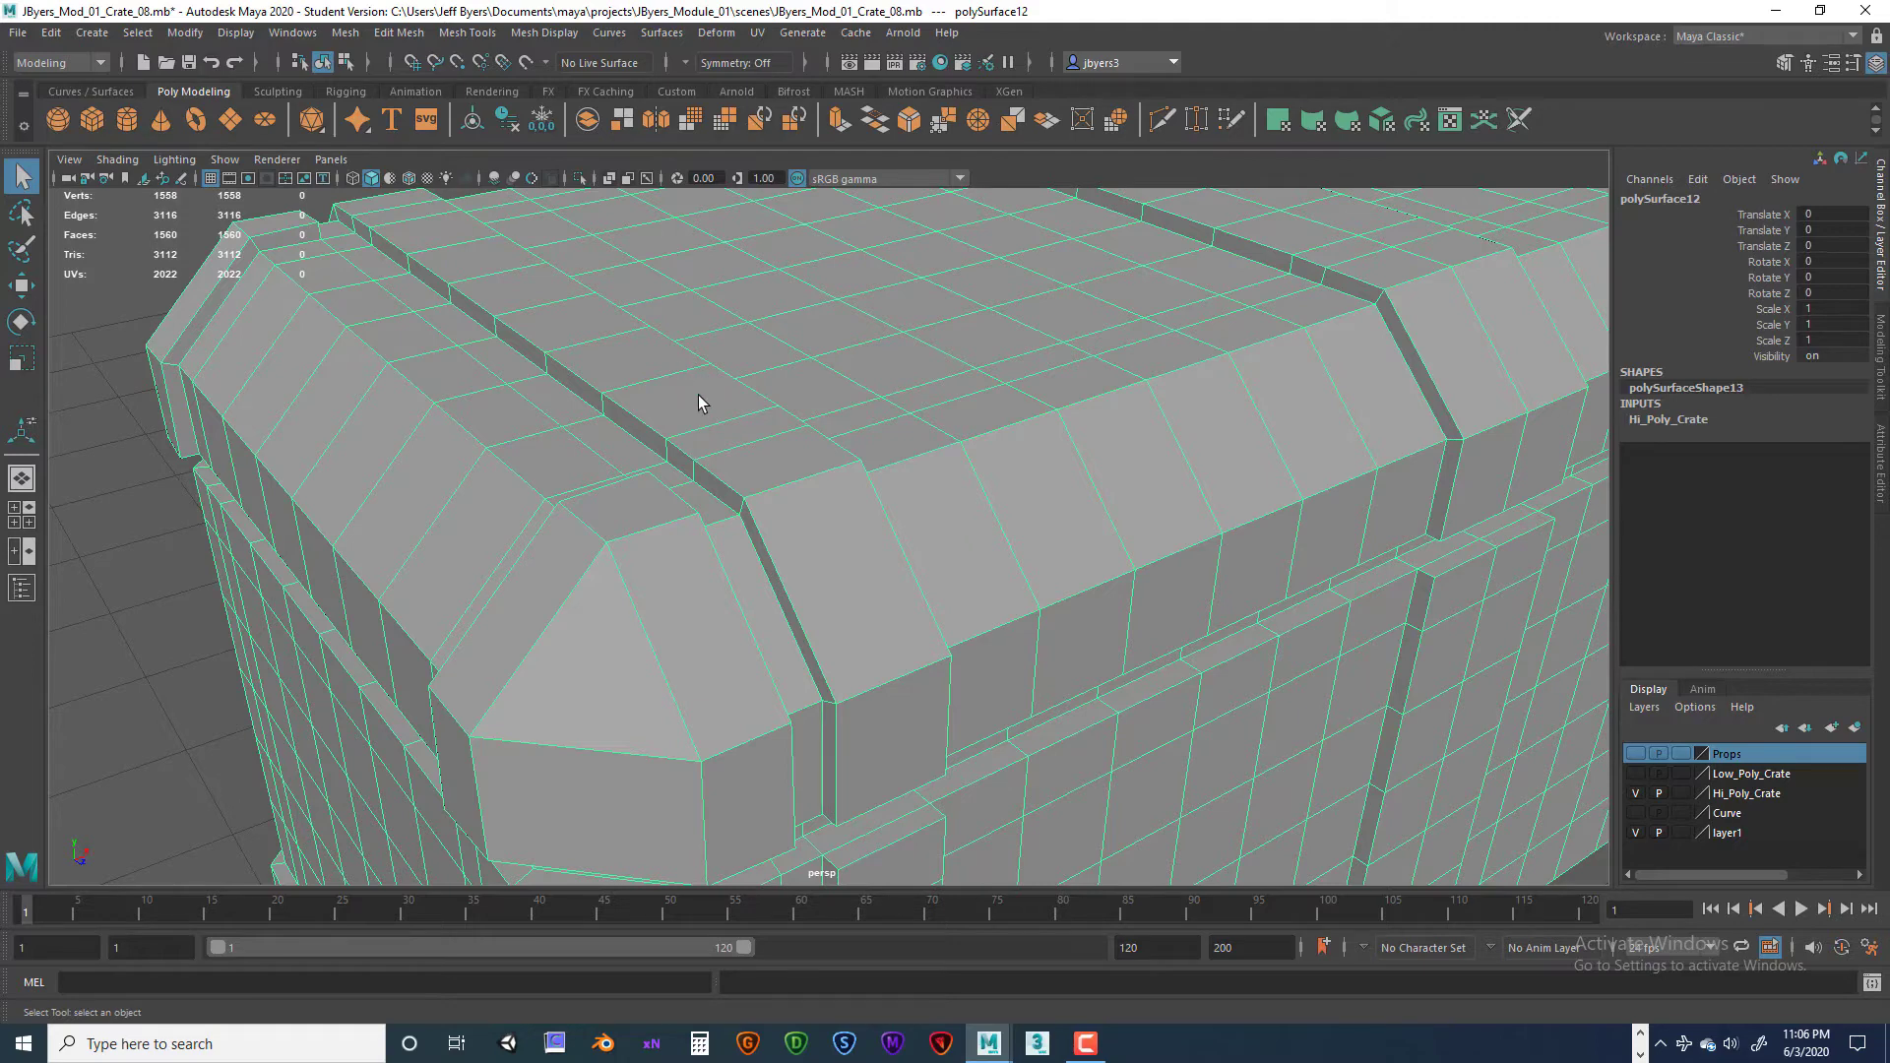
# Step: Insert a supporting edge loop on the lid's raised band, close to its edge along the groove beside the corner
pyautogui.keyDown('shift'); pyautogui.moveTo(717, 414); pyautogui.dragTo(644, 445, button='right'); pyautogui.keyUp('shift')
pyautogui.scroll(5, 735, 479)
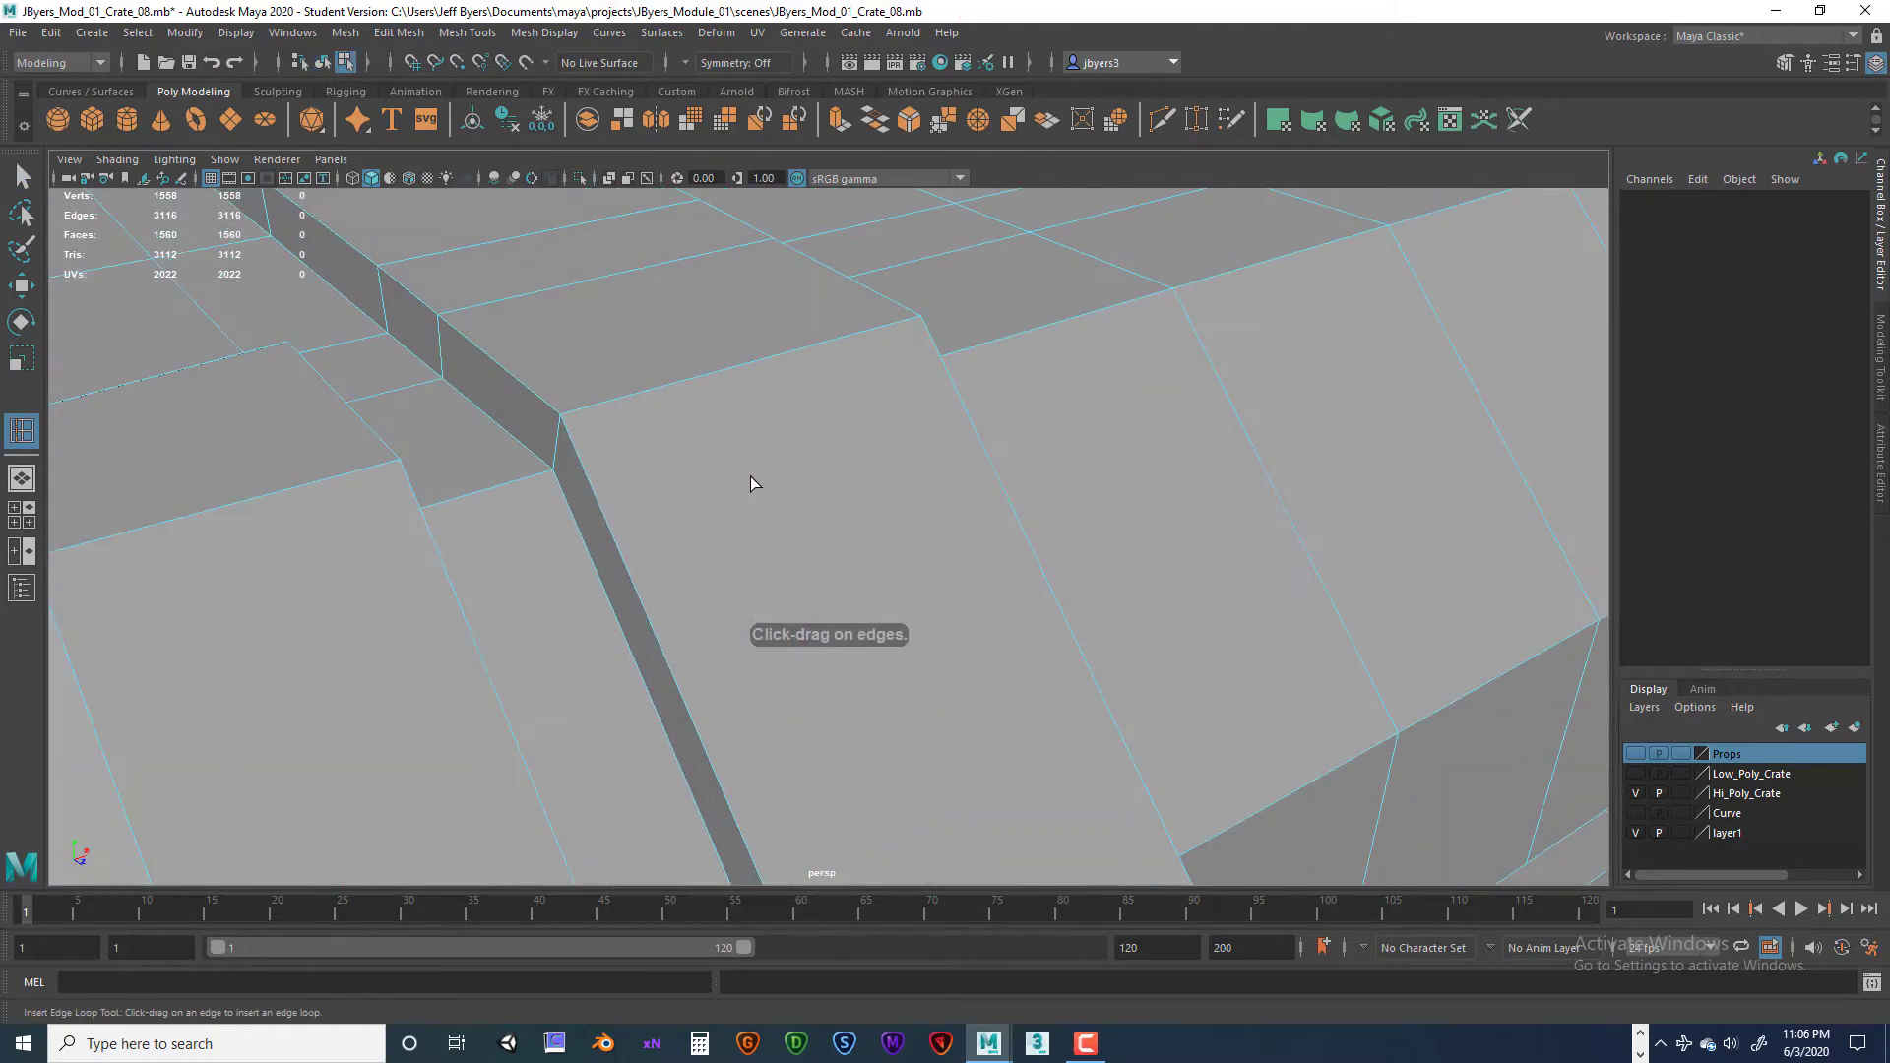
pyautogui.scroll(-4, 750, 476)
pyautogui.moveTo(675, 459); pyautogui.dragTo(668, 464)
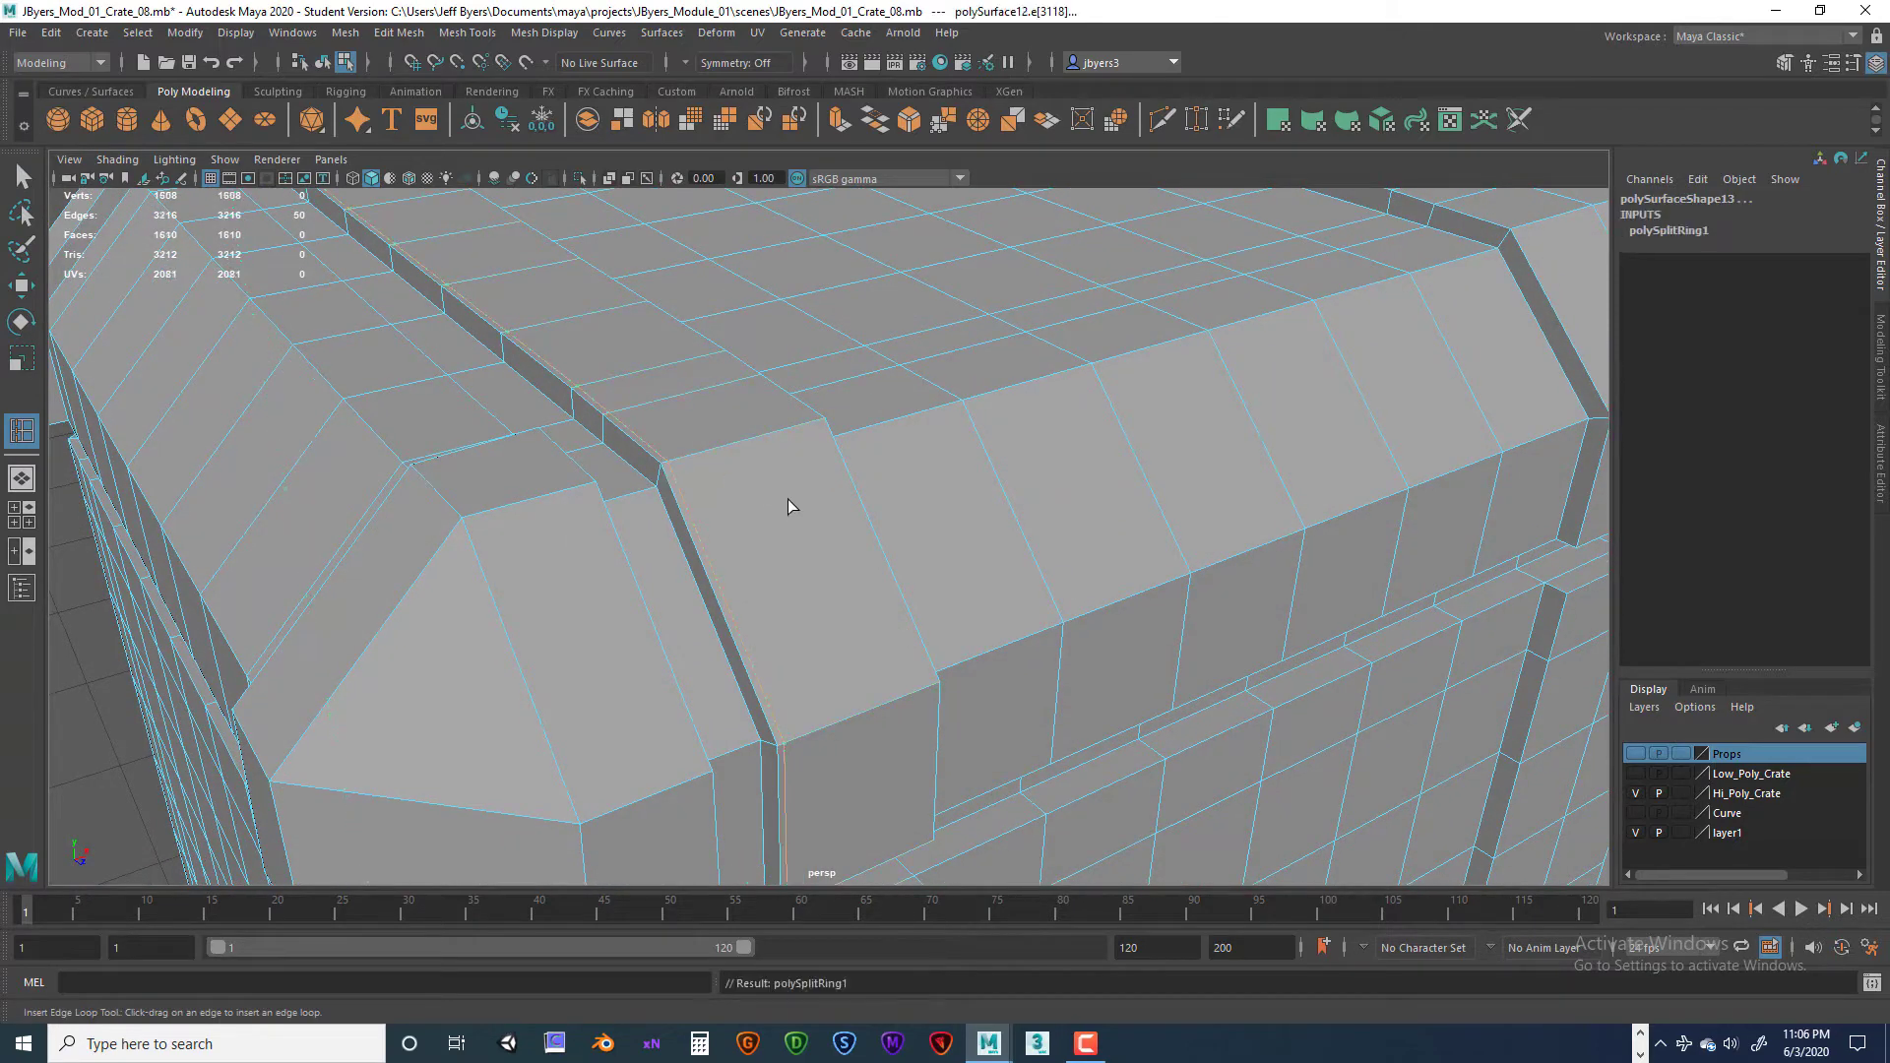
# Step: Insert a second supporting edge loop close to the raised band's opposite edge and return the crate to object mode
pyautogui.keyDown('alt'); pyautogui.moveTo(787, 499); pyautogui.dragTo(600, 526); pyautogui.keyUp('alt')
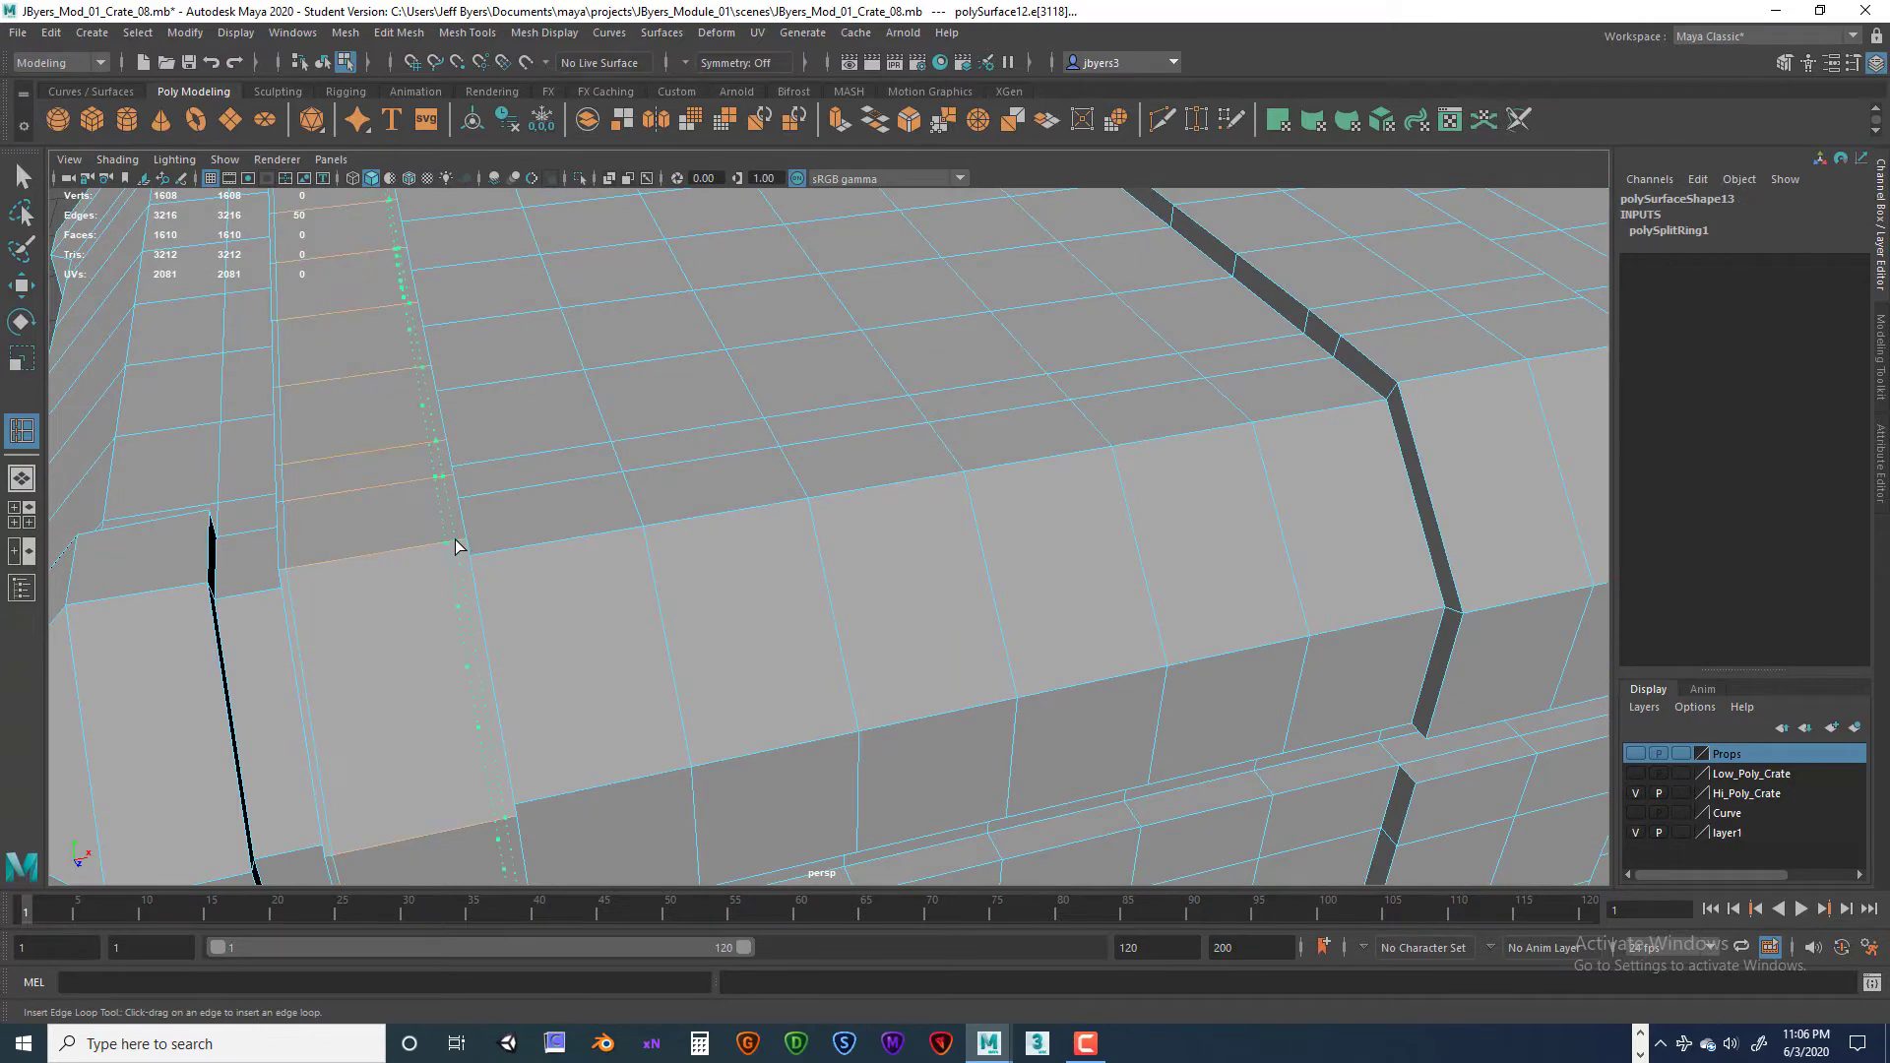
pyautogui.moveTo(459, 545); pyautogui.dragTo(460, 544)
pyautogui.keyDown('alt'); pyautogui.moveTo(460, 545); pyautogui.dragTo(577, 480); pyautogui.keyUp('alt')
pyautogui.scroll(-5, 504, 514)
pyautogui.scroll(5, 640, 518)
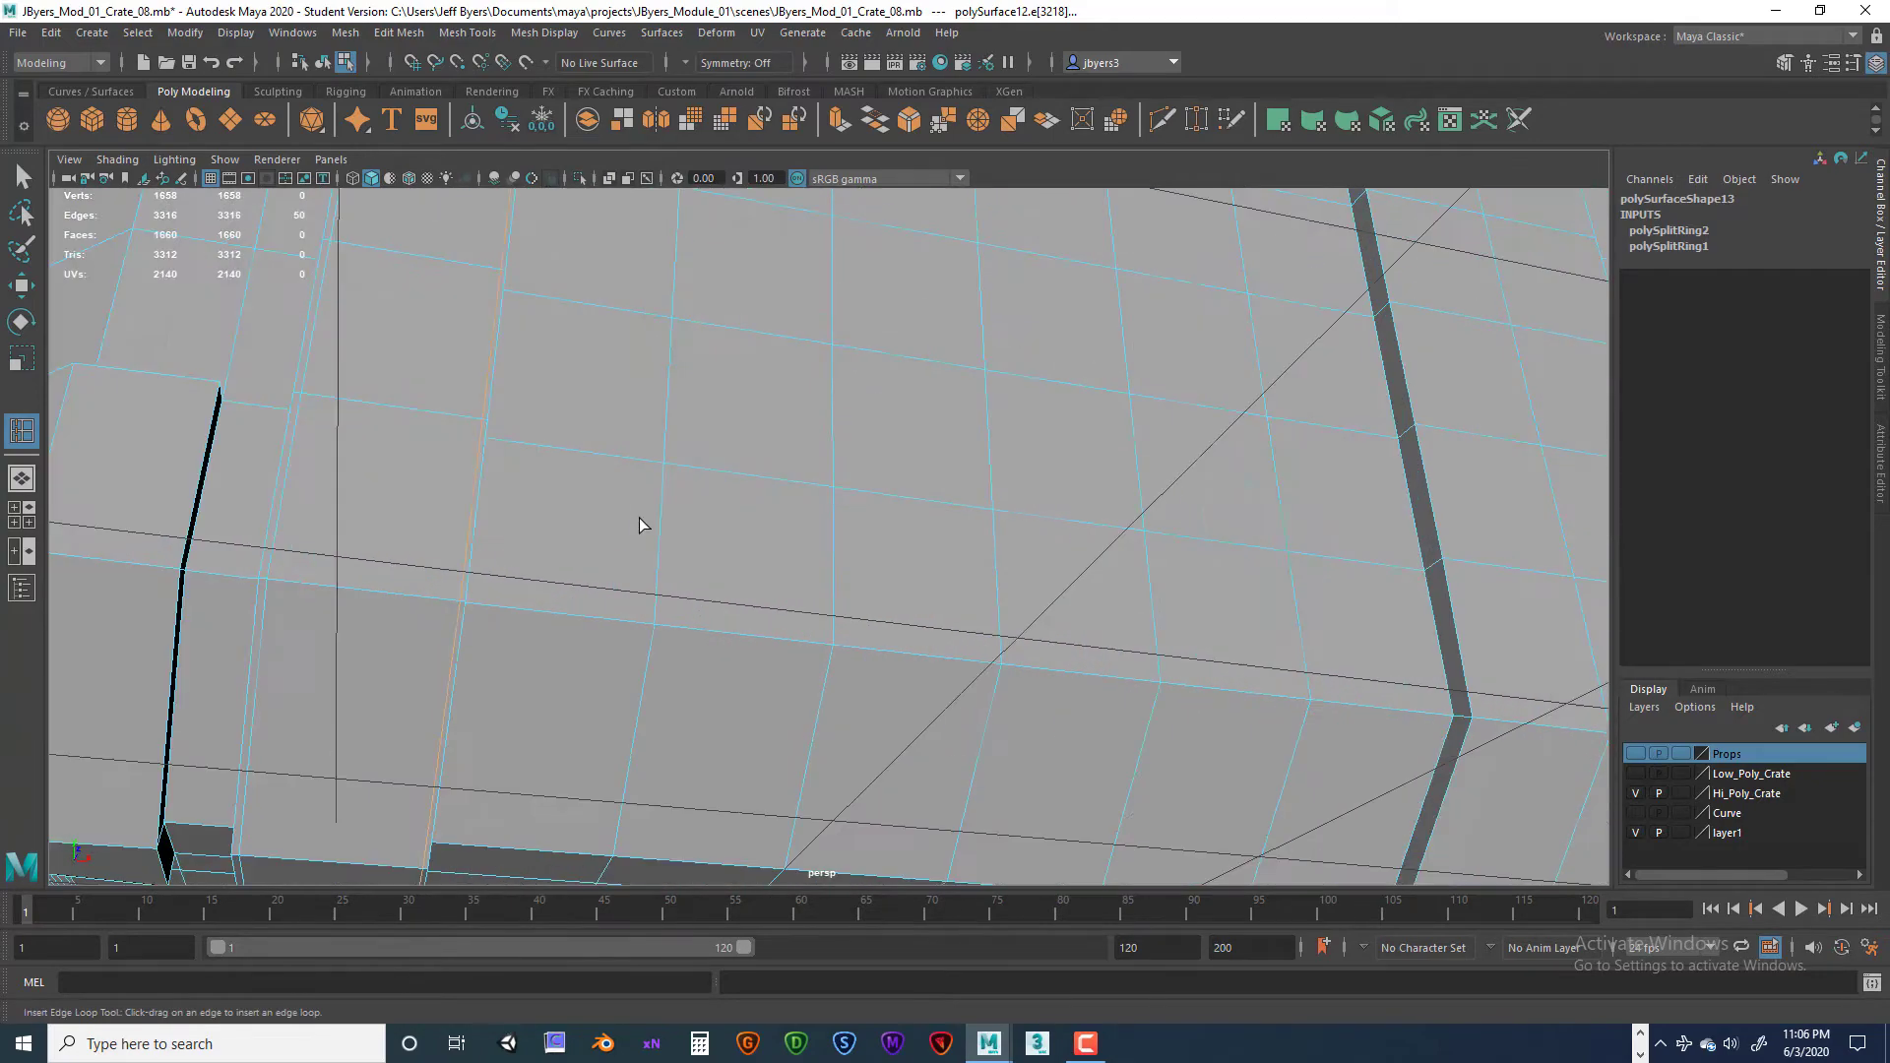
pyautogui.keyDown('alt'); pyautogui.moveTo(603, 547); pyautogui.dragTo(645, 579); pyautogui.keyUp('alt')
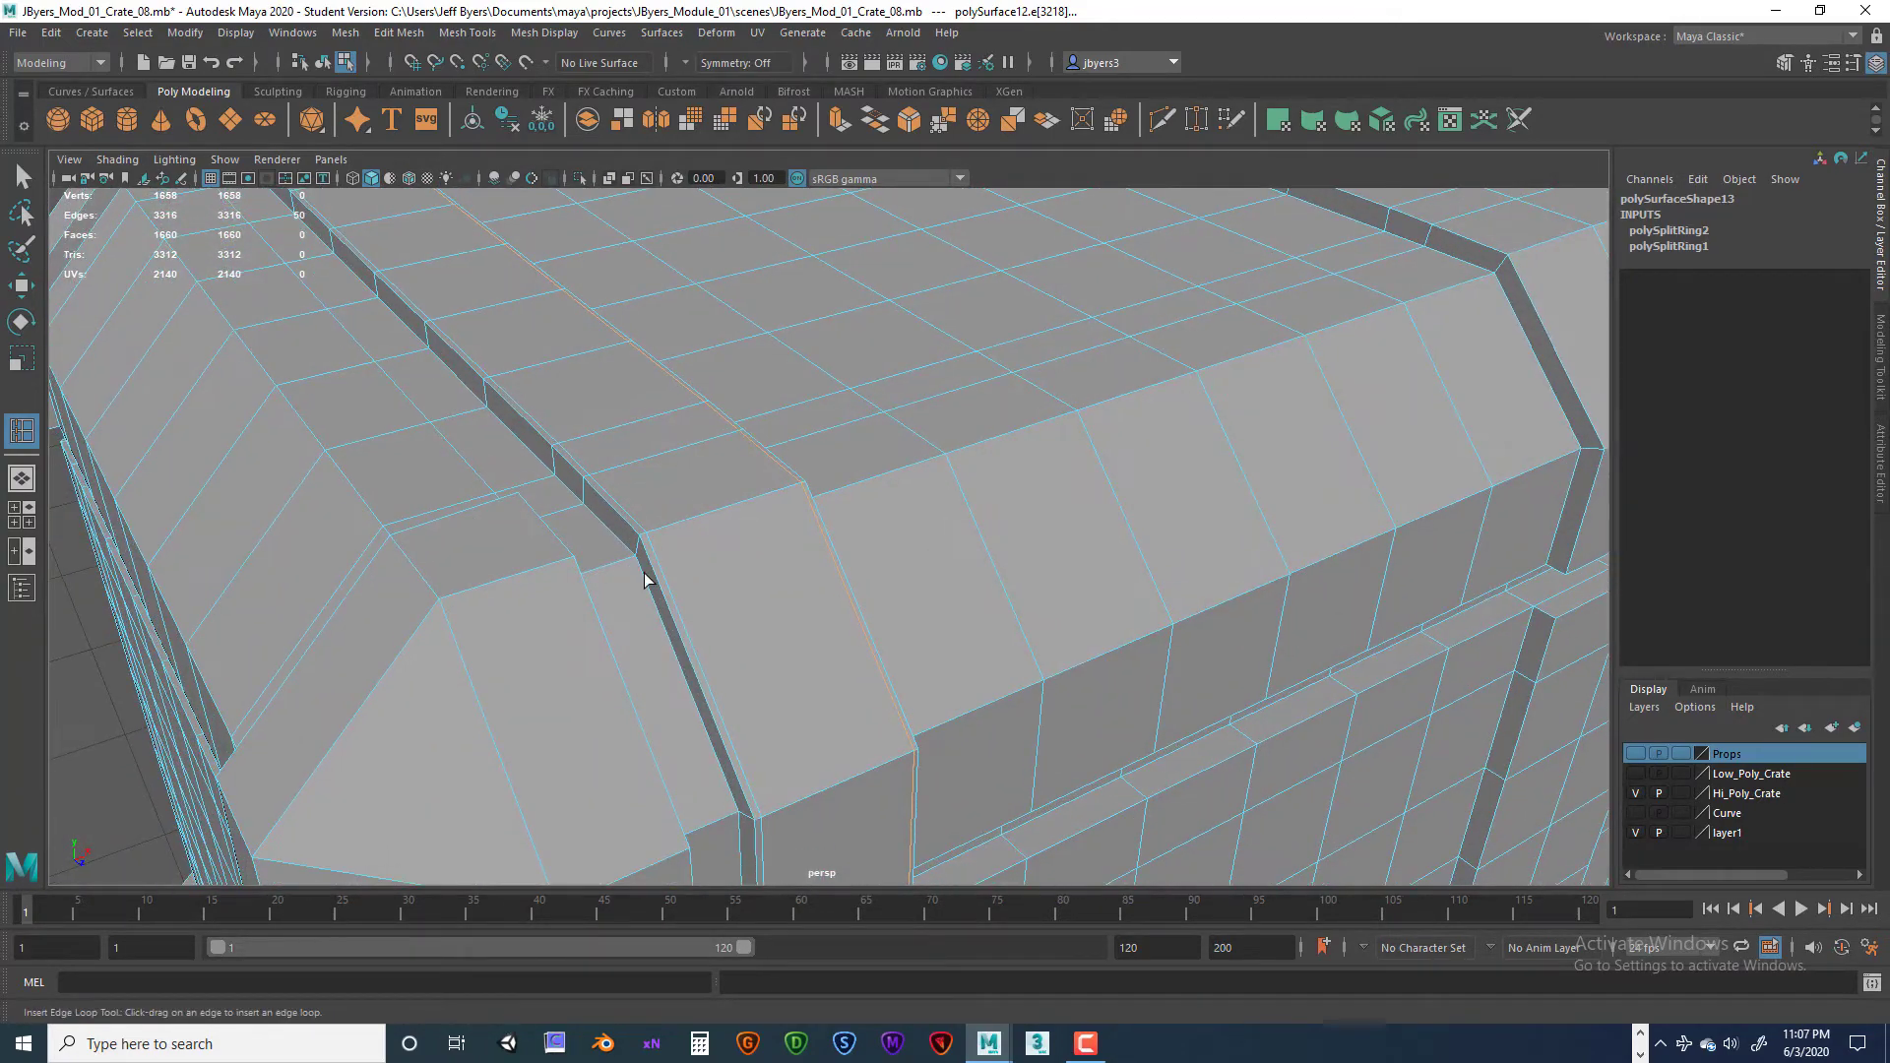
pyautogui.press('q')
pyautogui.moveTo(703, 528); pyautogui.dragTo(718, 602, button='right')
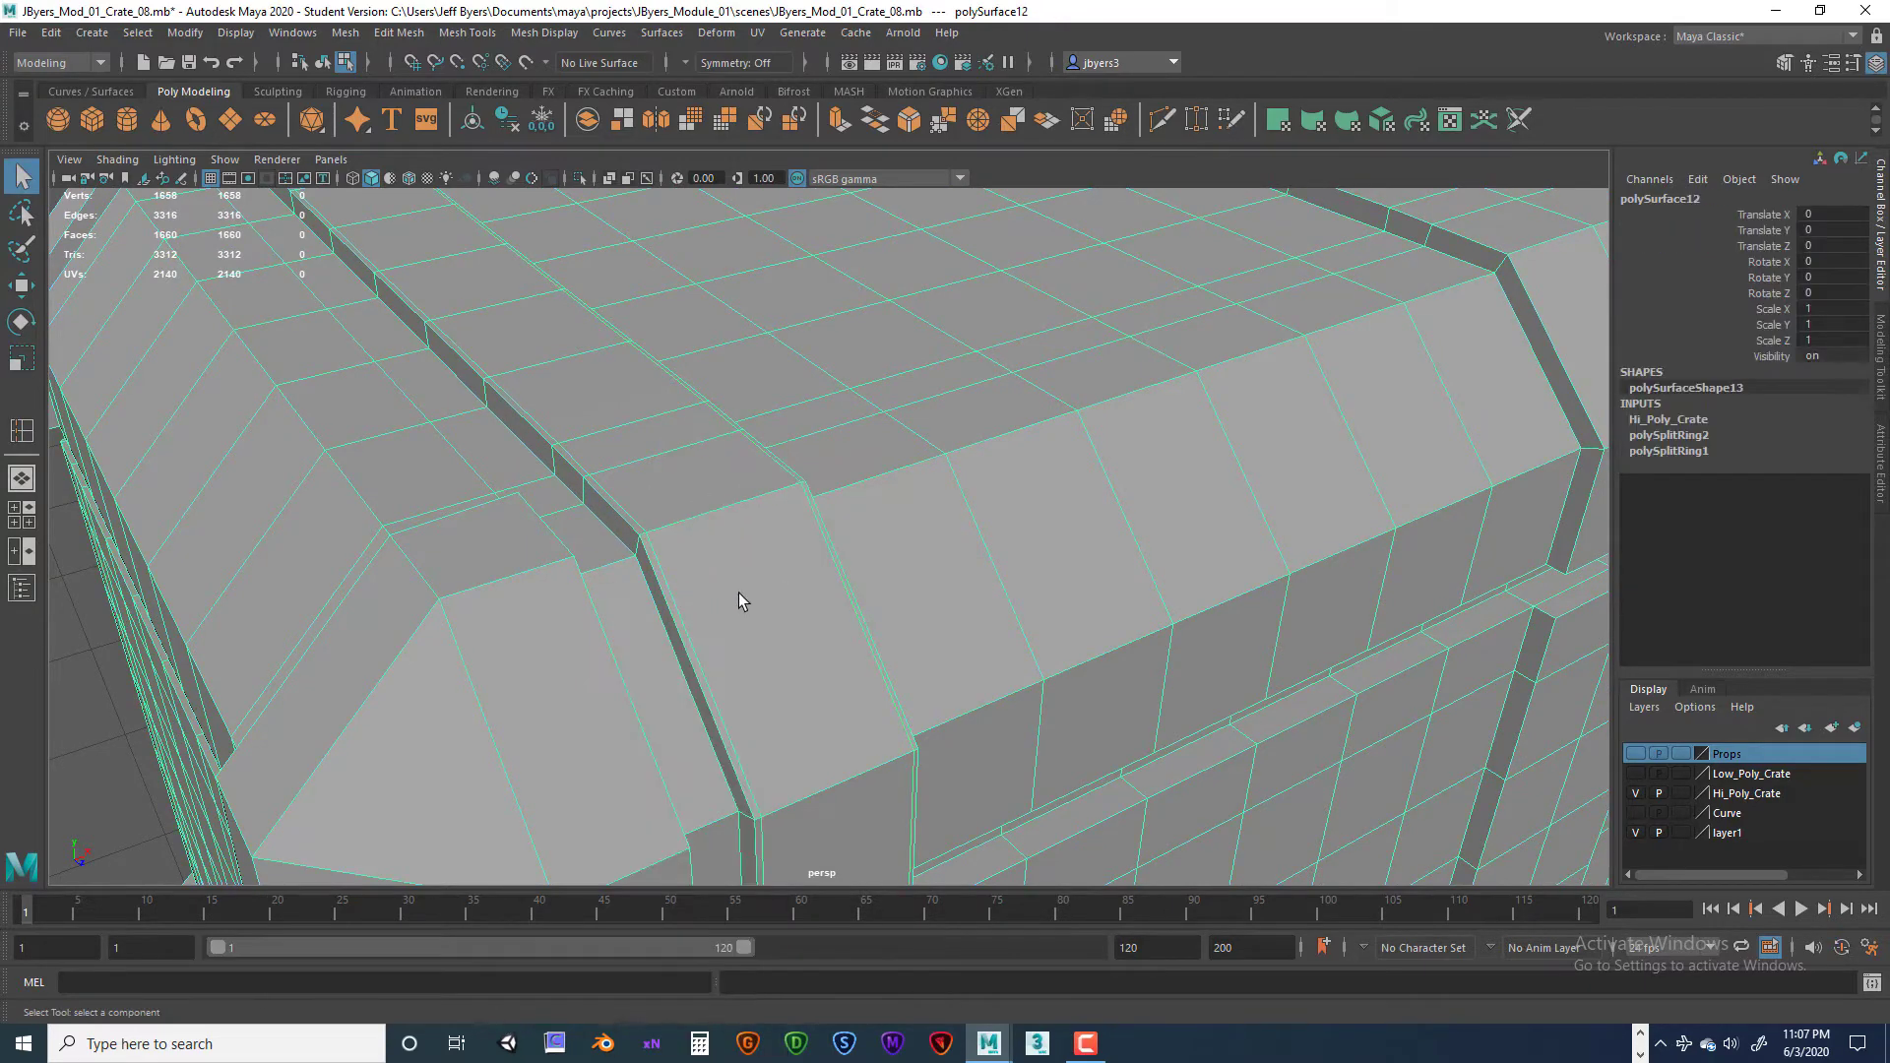
# Step: Preview the high-poly crate smoothed and deselected to examine the raised band's edges near the lid corner
pyautogui.press('3')
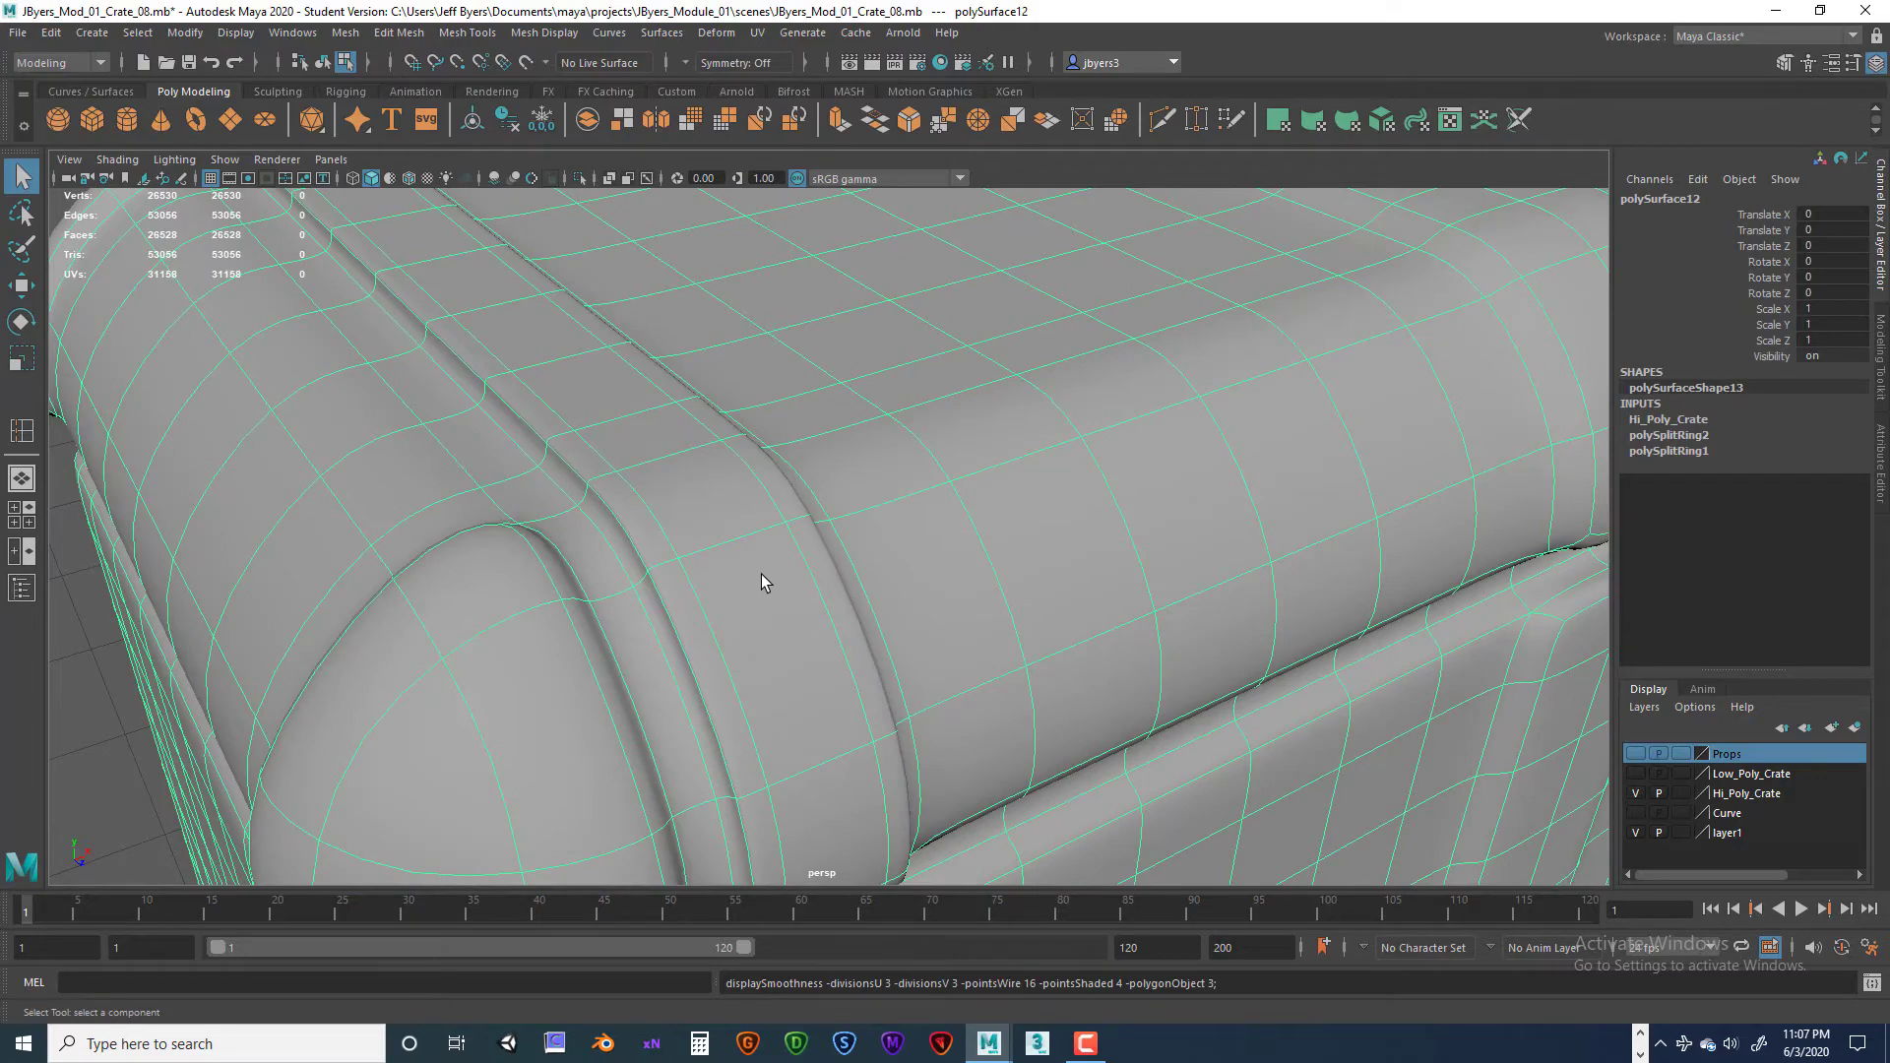
pyautogui.keyDown('alt'); pyautogui.moveTo(760, 575); pyautogui.dragTo(773, 524); pyautogui.keyUp('alt')
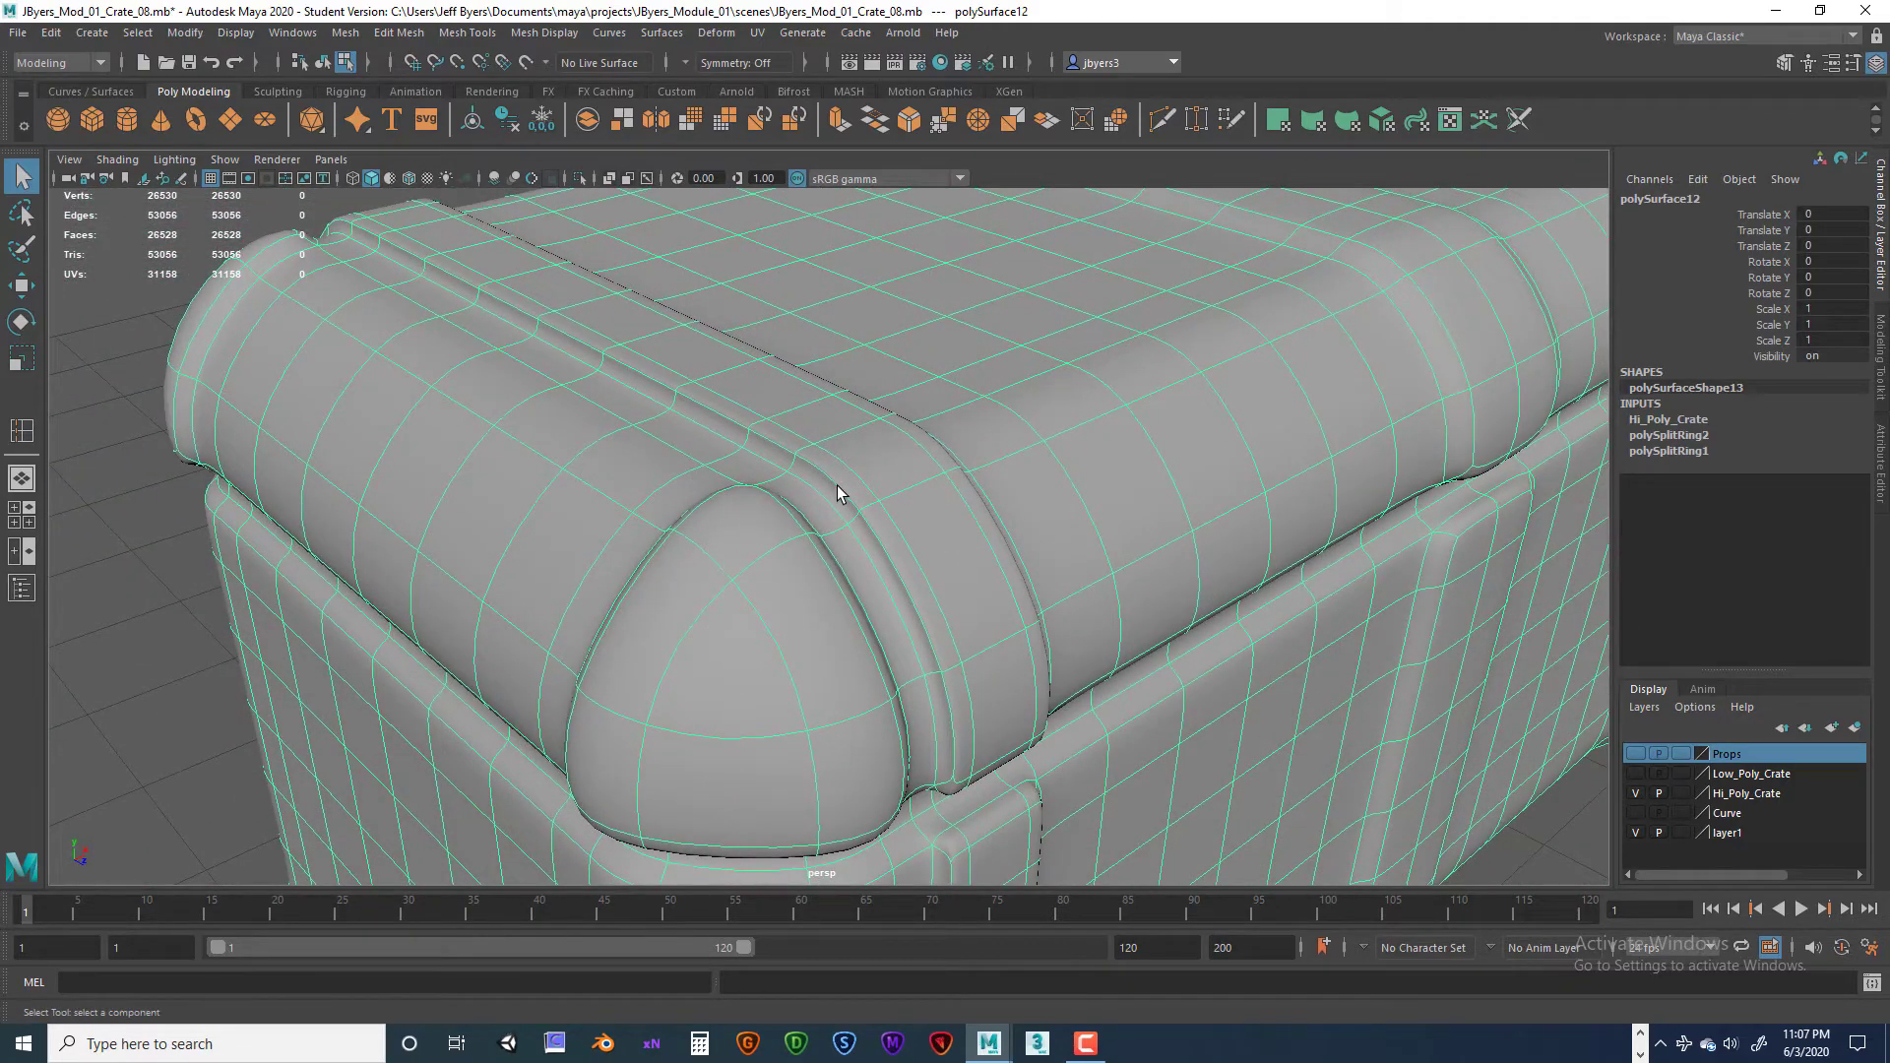
pyautogui.click(151, 359)
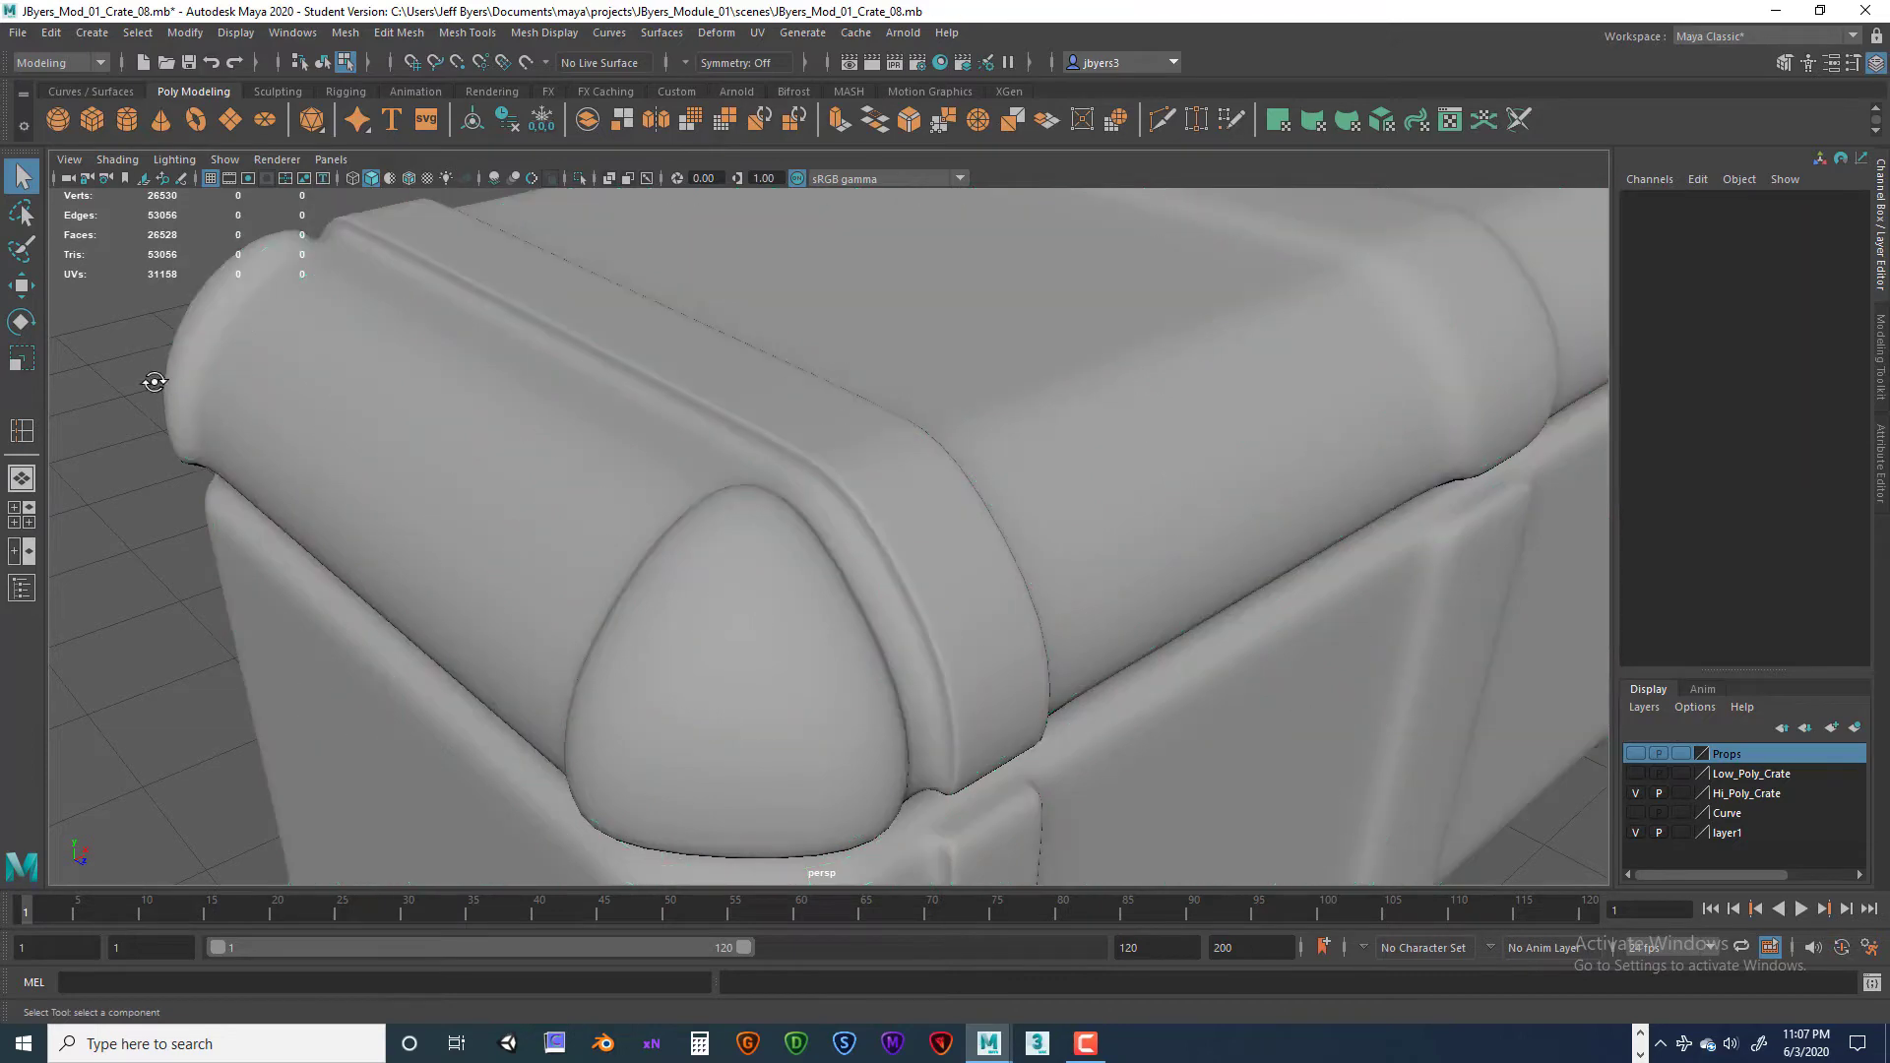
pyautogui.keyDown('alt'); pyautogui.moveTo(551, 455); pyautogui.dragTo(496, 453); pyautogui.keyUp('alt')
pyautogui.keyDown('alt'); pyautogui.moveTo(513, 372); pyautogui.dragTo(472, 341); pyautogui.keyUp('alt')
pyautogui.scroll(3, 500, 366)
# Step: Select the edges across the raised band, restore the crate's unsmoothed display and go back to object mode
pyautogui.click(471, 394)
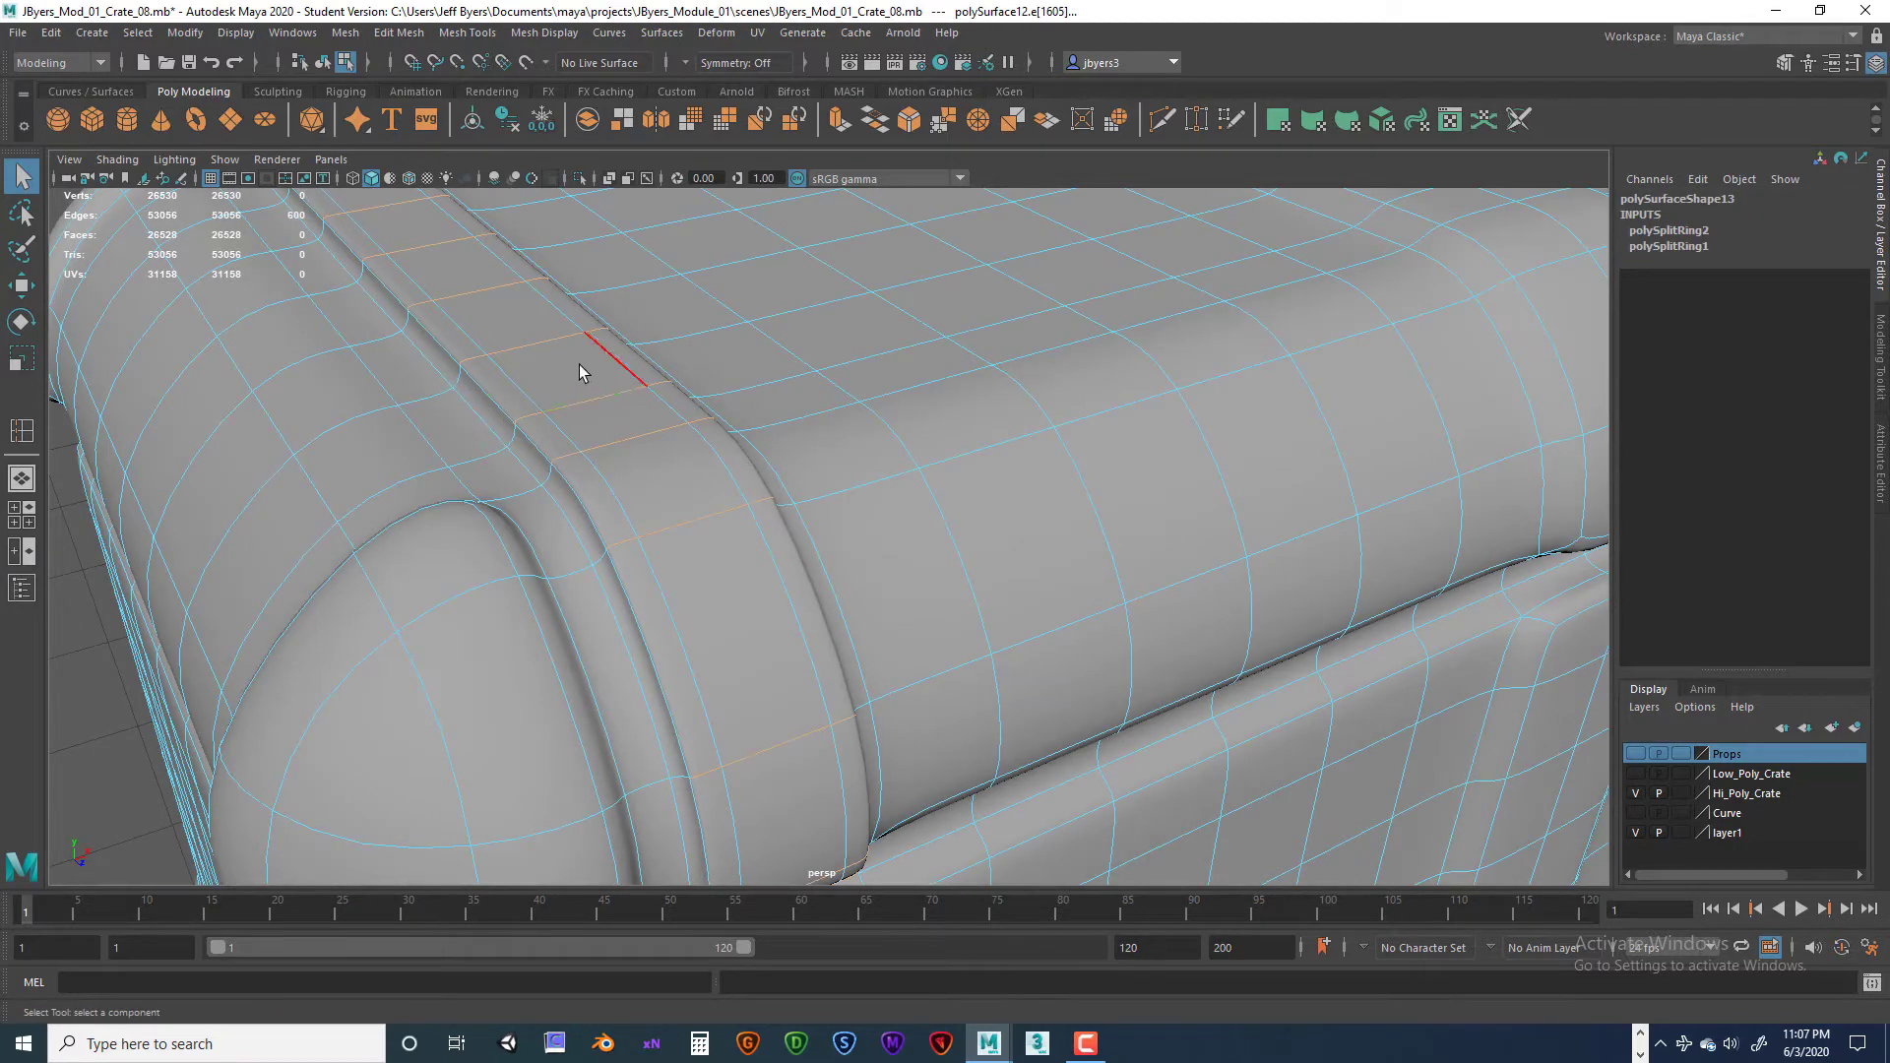
pyautogui.press('1')
pyautogui.scroll(5, 561, 394)
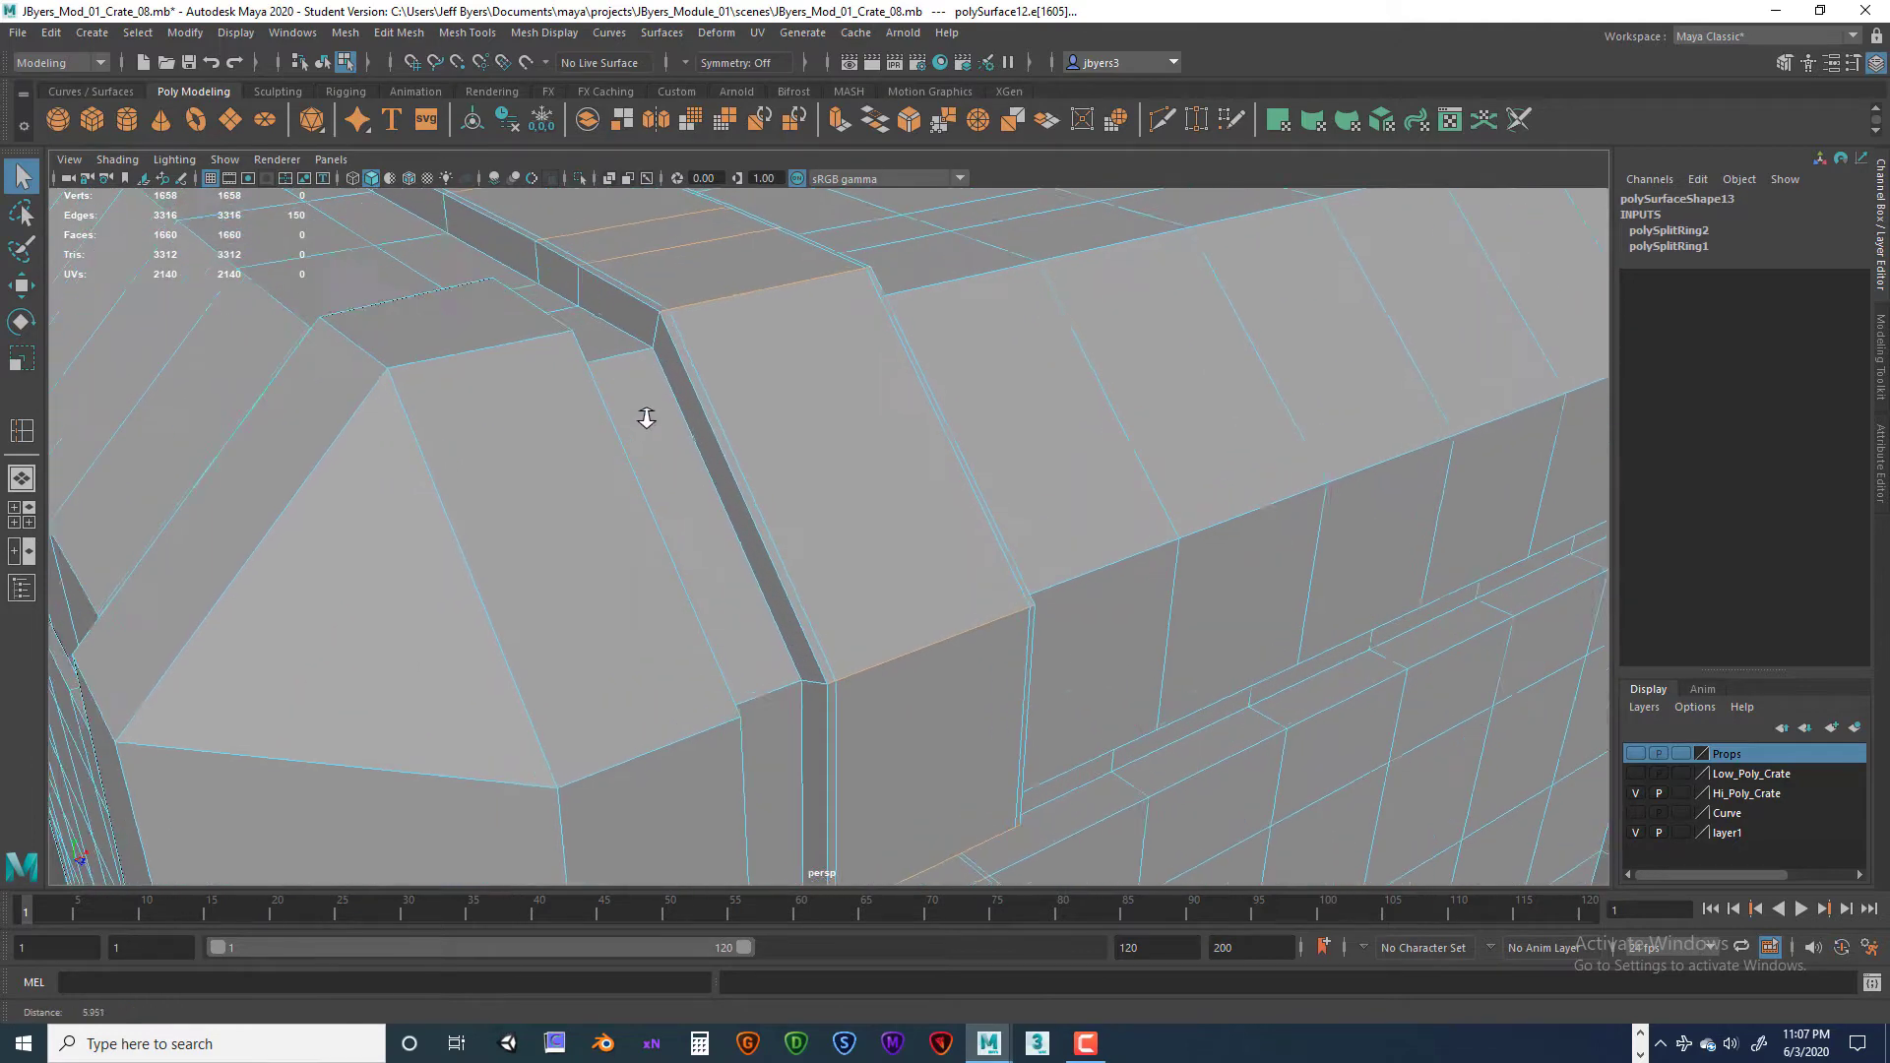
pyautogui.keyDown('alt'); pyautogui.moveTo(646, 417); pyautogui.dragTo(578, 421); pyautogui.keyUp('alt')
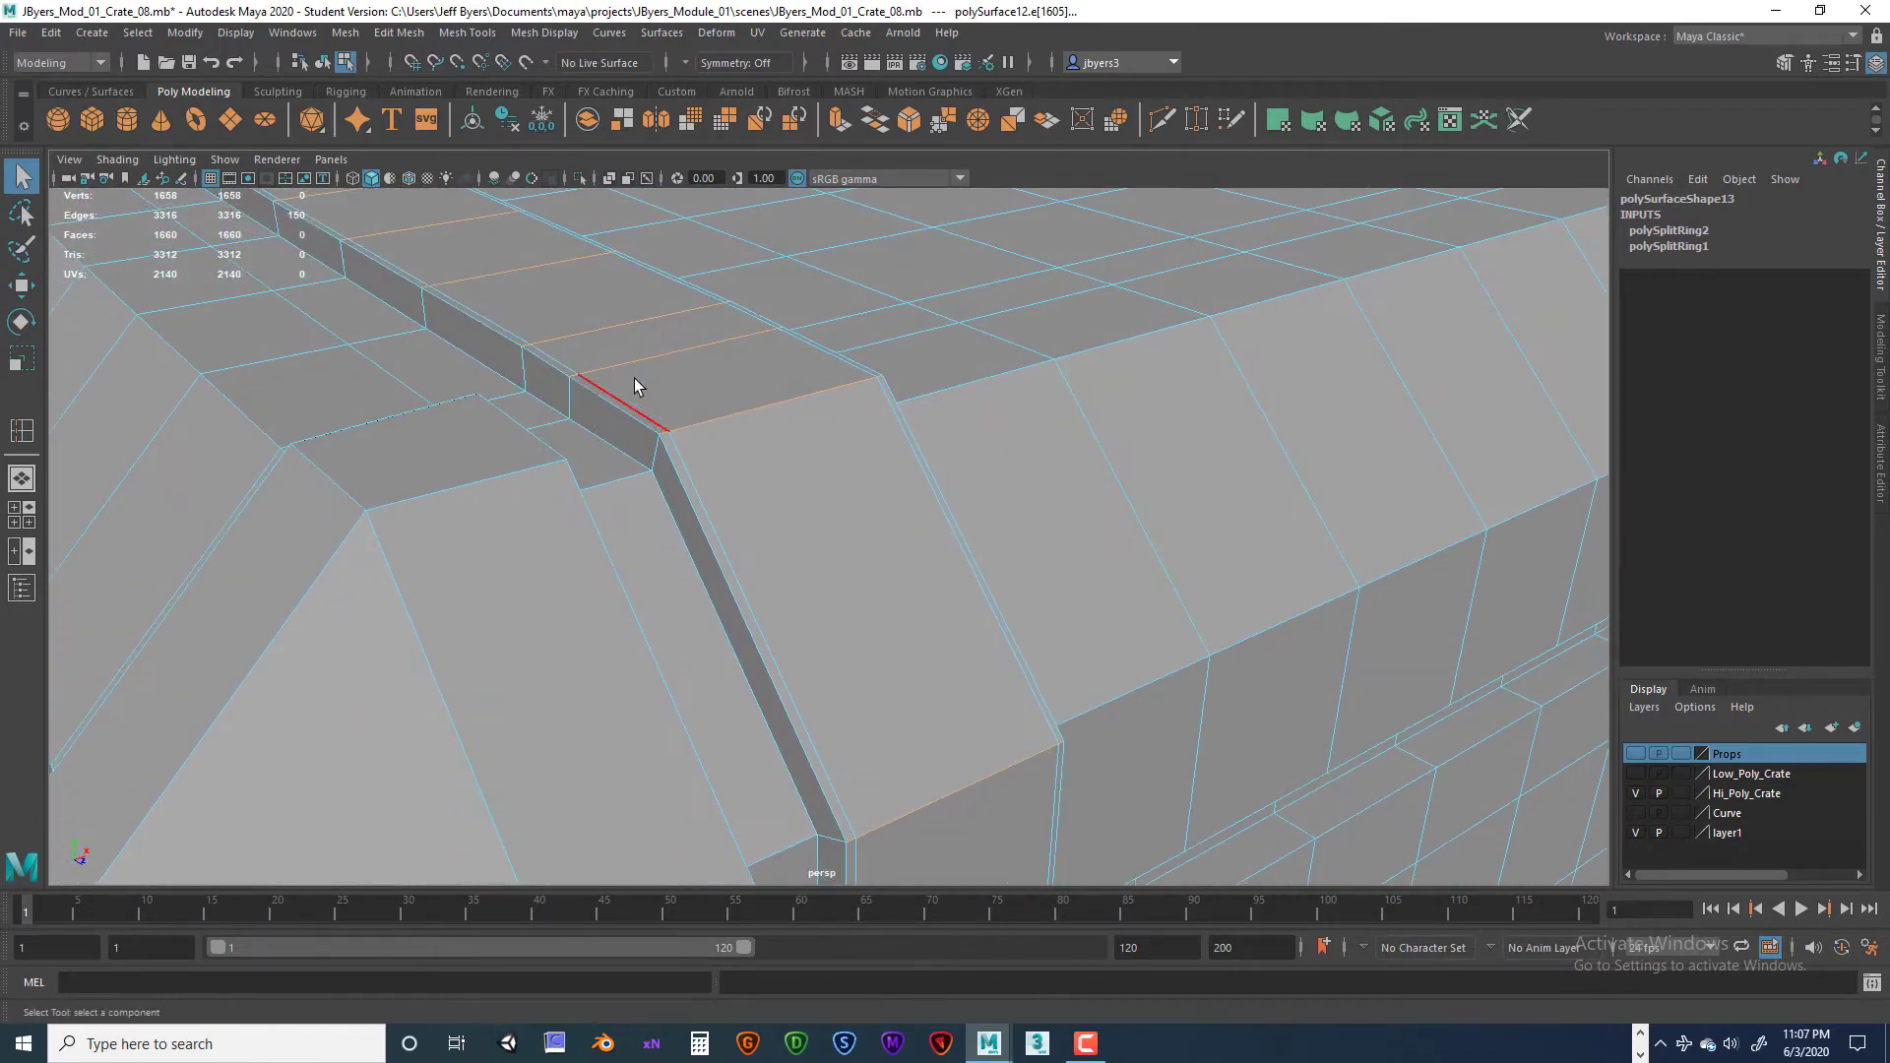
pyautogui.moveTo(634, 378); pyautogui.dragTo(595, 498, button='right')
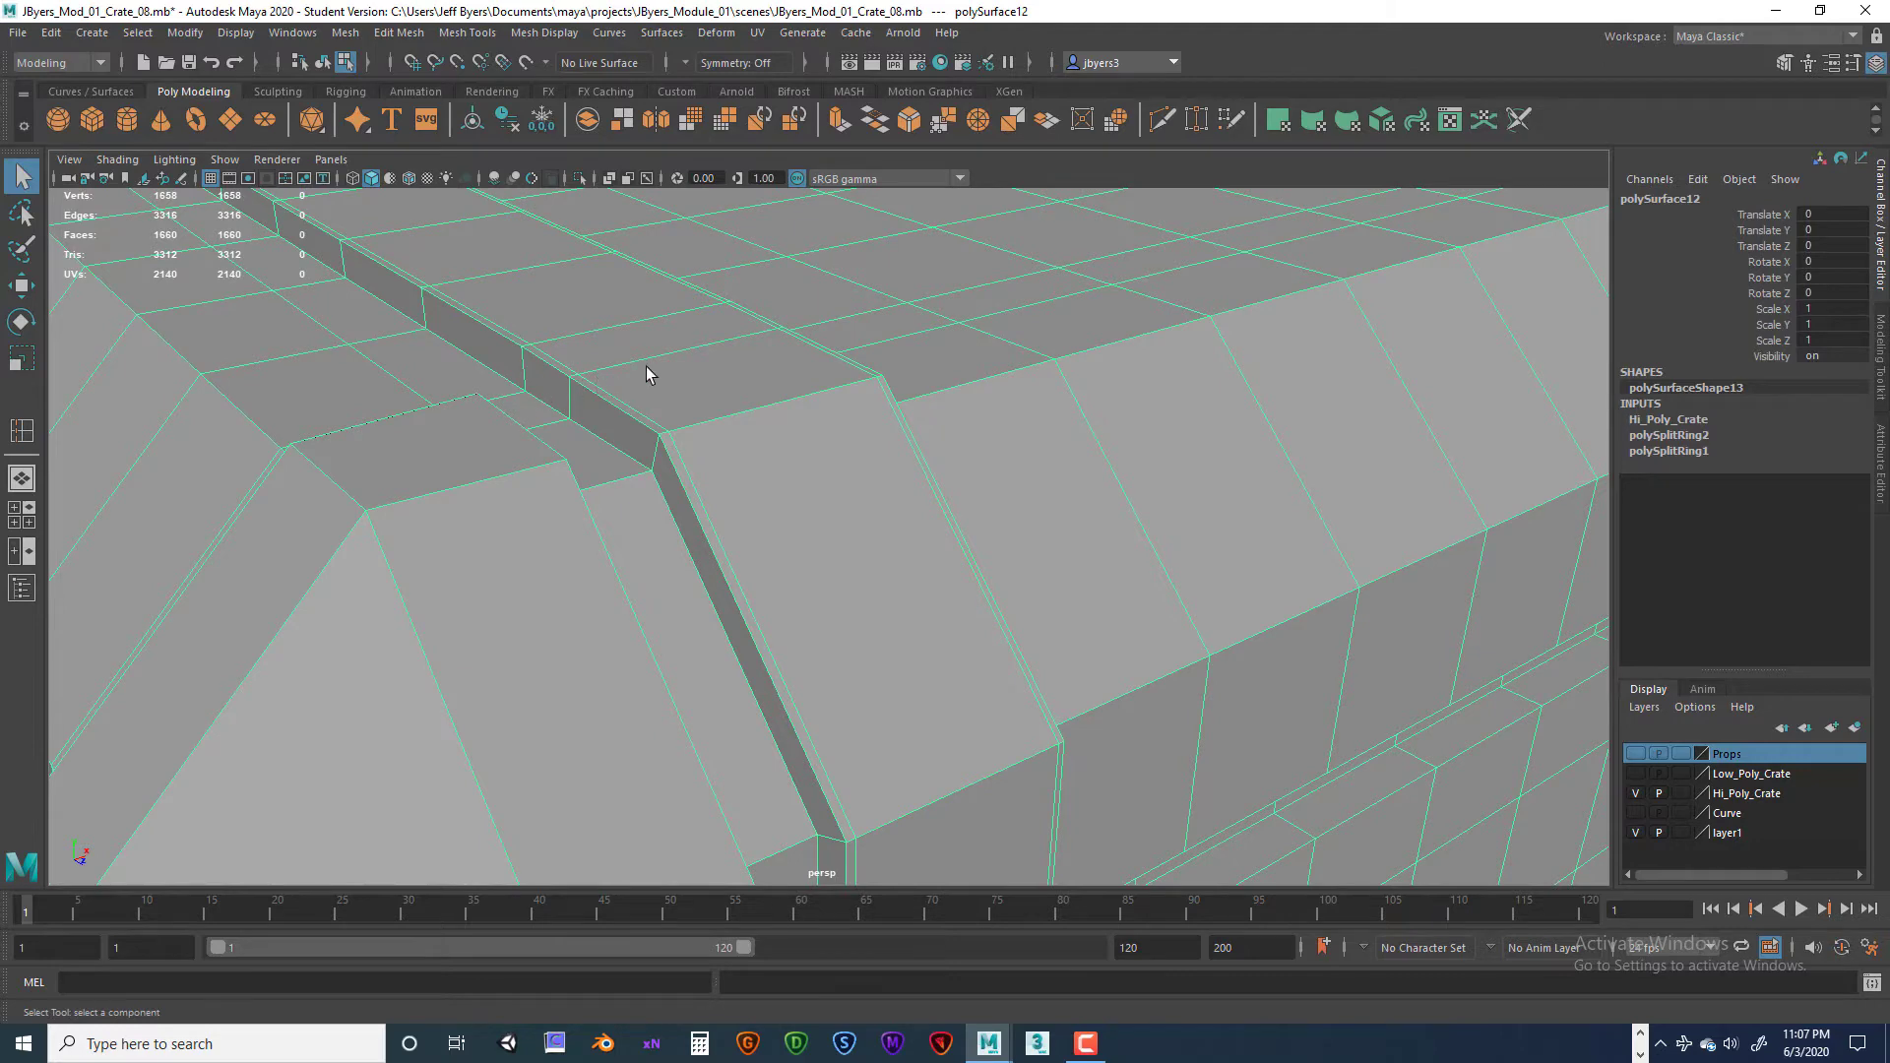
# Step: Insert supporting edge loops along the wall and floor of the lid's groove beside the raised band near the corner
pyautogui.keyDown('shift'); pyautogui.moveTo(676, 351); pyautogui.dragTo(601, 382, button='right'); pyautogui.keyUp('shift')
pyautogui.click(635, 432)
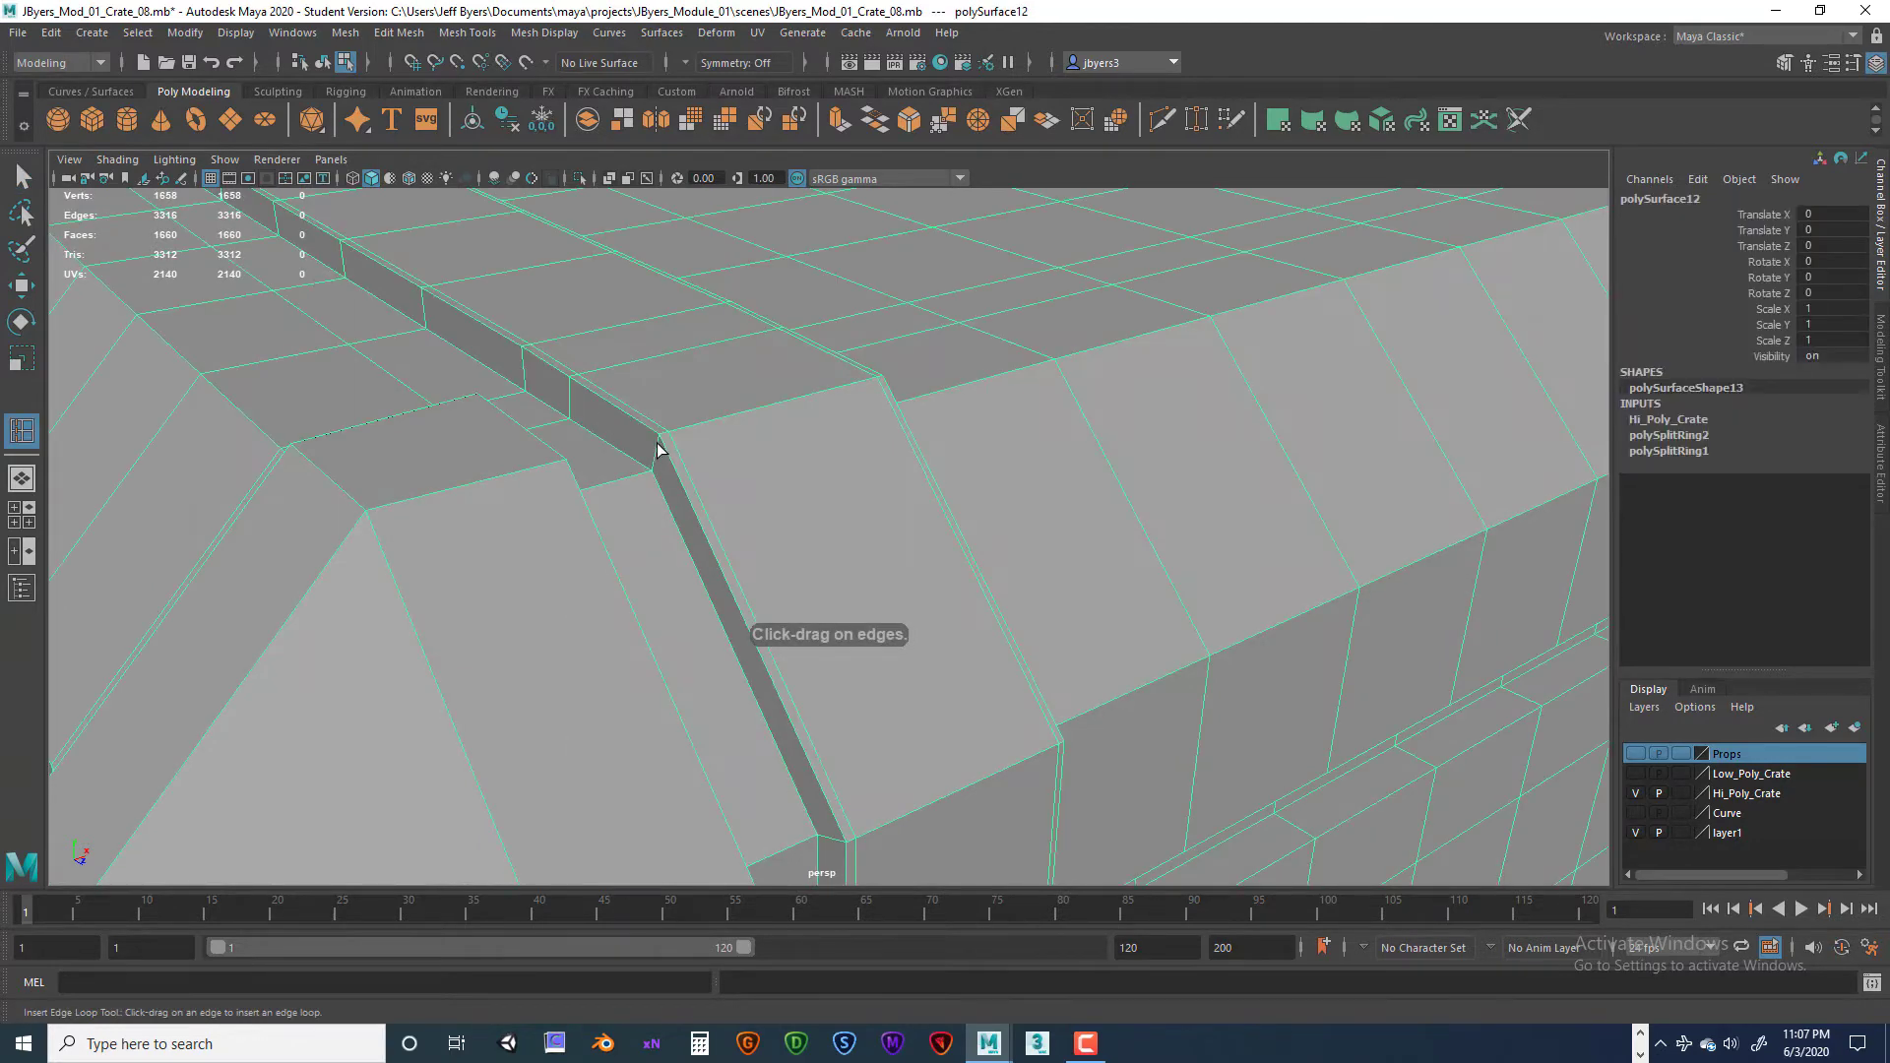
pyautogui.moveTo(657, 449); pyautogui.dragTo(646, 478)
pyautogui.keyDown('alt'); pyautogui.moveTo(794, 457); pyautogui.dragTo(1025, 513); pyautogui.keyUp('alt')
pyautogui.keyDown('alt'); pyautogui.moveTo(1066, 603); pyautogui.dragTo(1180, 518); pyautogui.keyUp('alt')
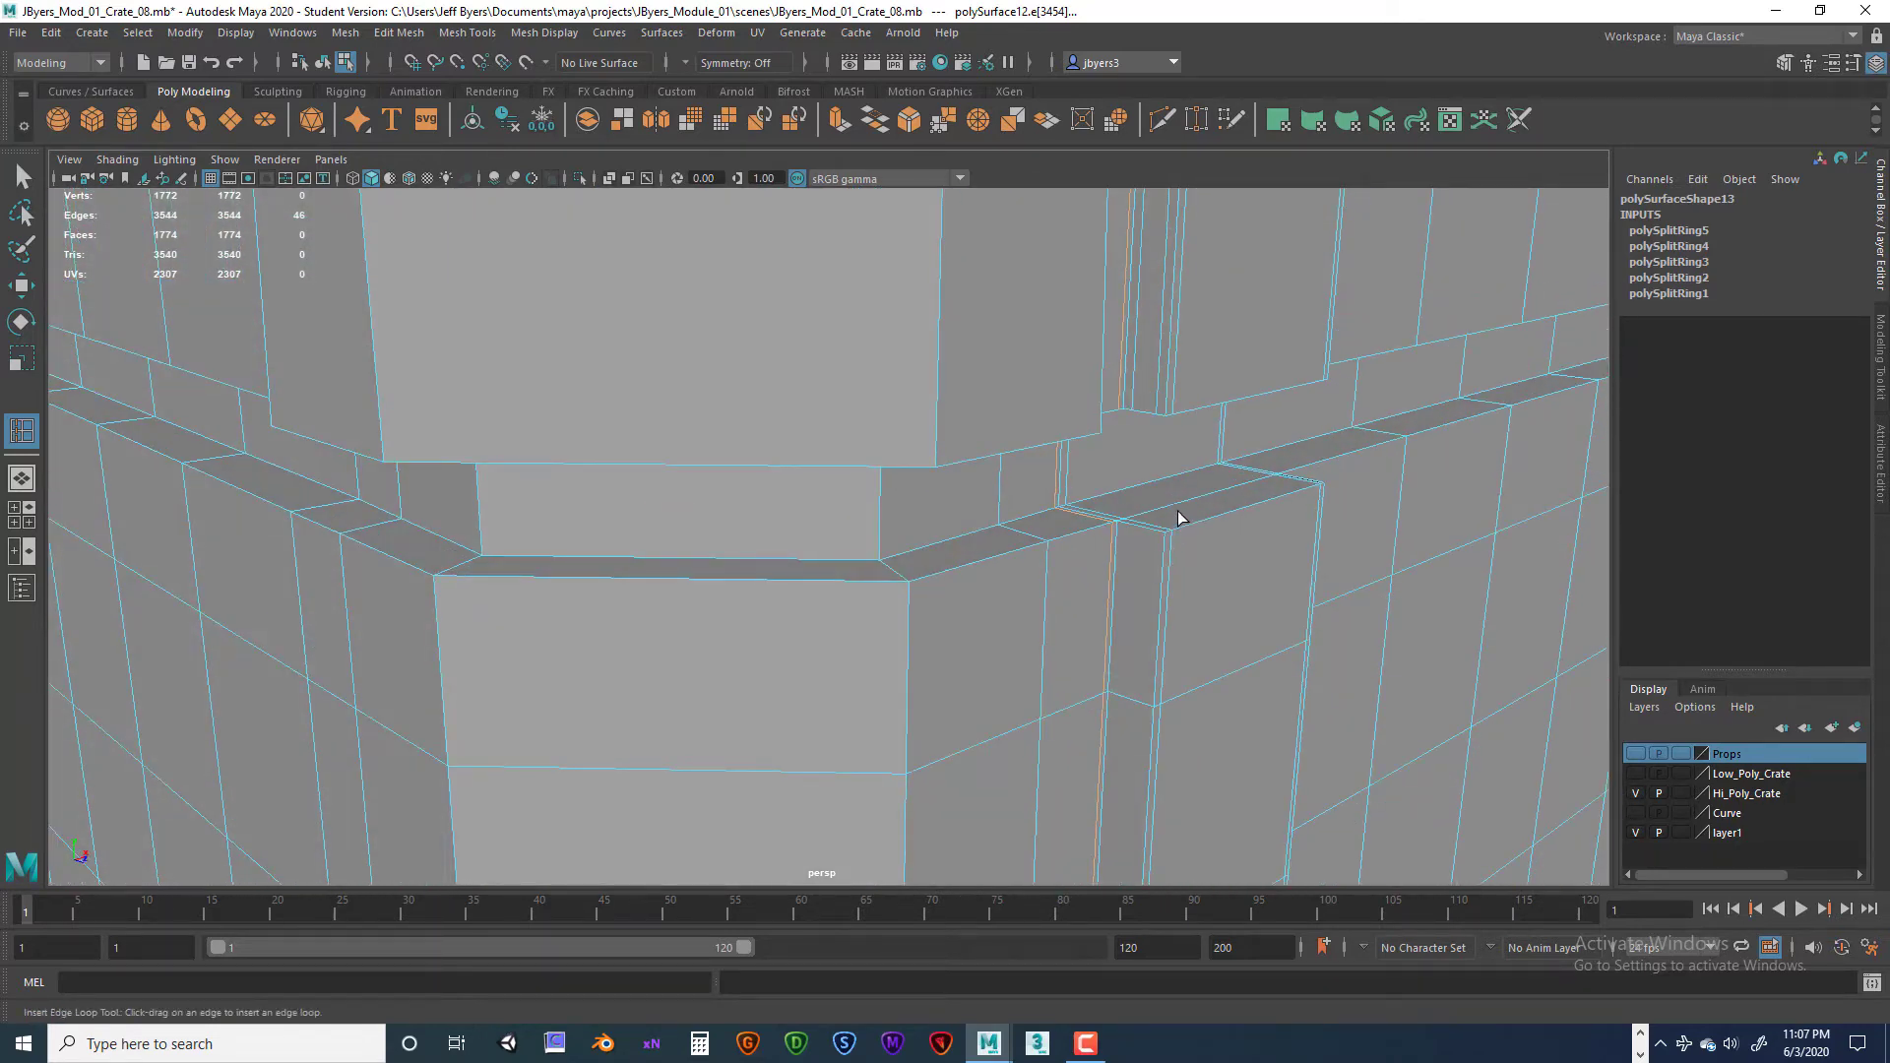
# Step: Insert two supporting edge loops on the side wall of the body's raised band, near its base and outer edge, and return to object mode
pyautogui.click(1127, 535)
pyautogui.keyDown('alt'); pyautogui.moveTo(1186, 546); pyautogui.dragTo(1068, 548); pyautogui.keyUp('alt')
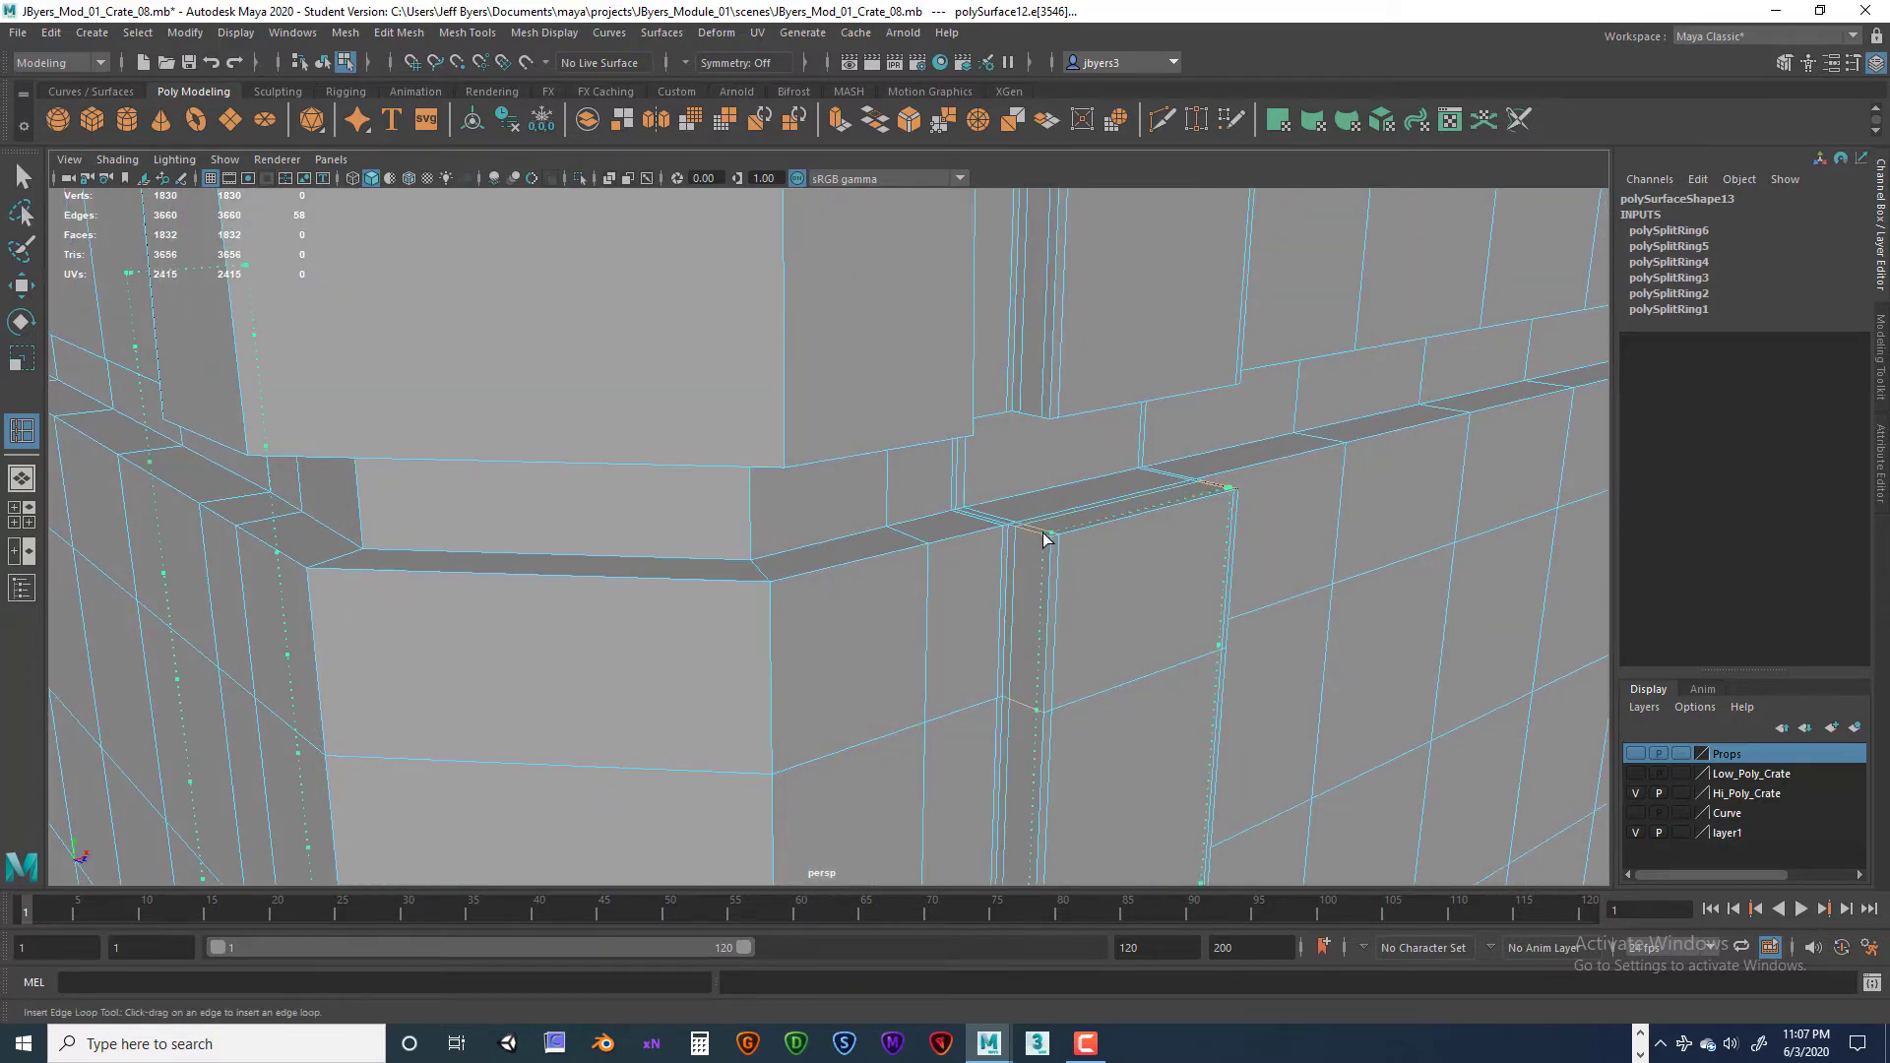
pyautogui.click(1045, 539)
pyautogui.keyDown('alt'); pyautogui.moveTo(1126, 561); pyautogui.dragTo(1077, 582); pyautogui.keyUp('alt')
pyautogui.scroll(-5, 1047, 548)
pyautogui.keyDown('alt'); pyautogui.moveTo(921, 535); pyautogui.dragTo(911, 611); pyautogui.keyUp('alt')
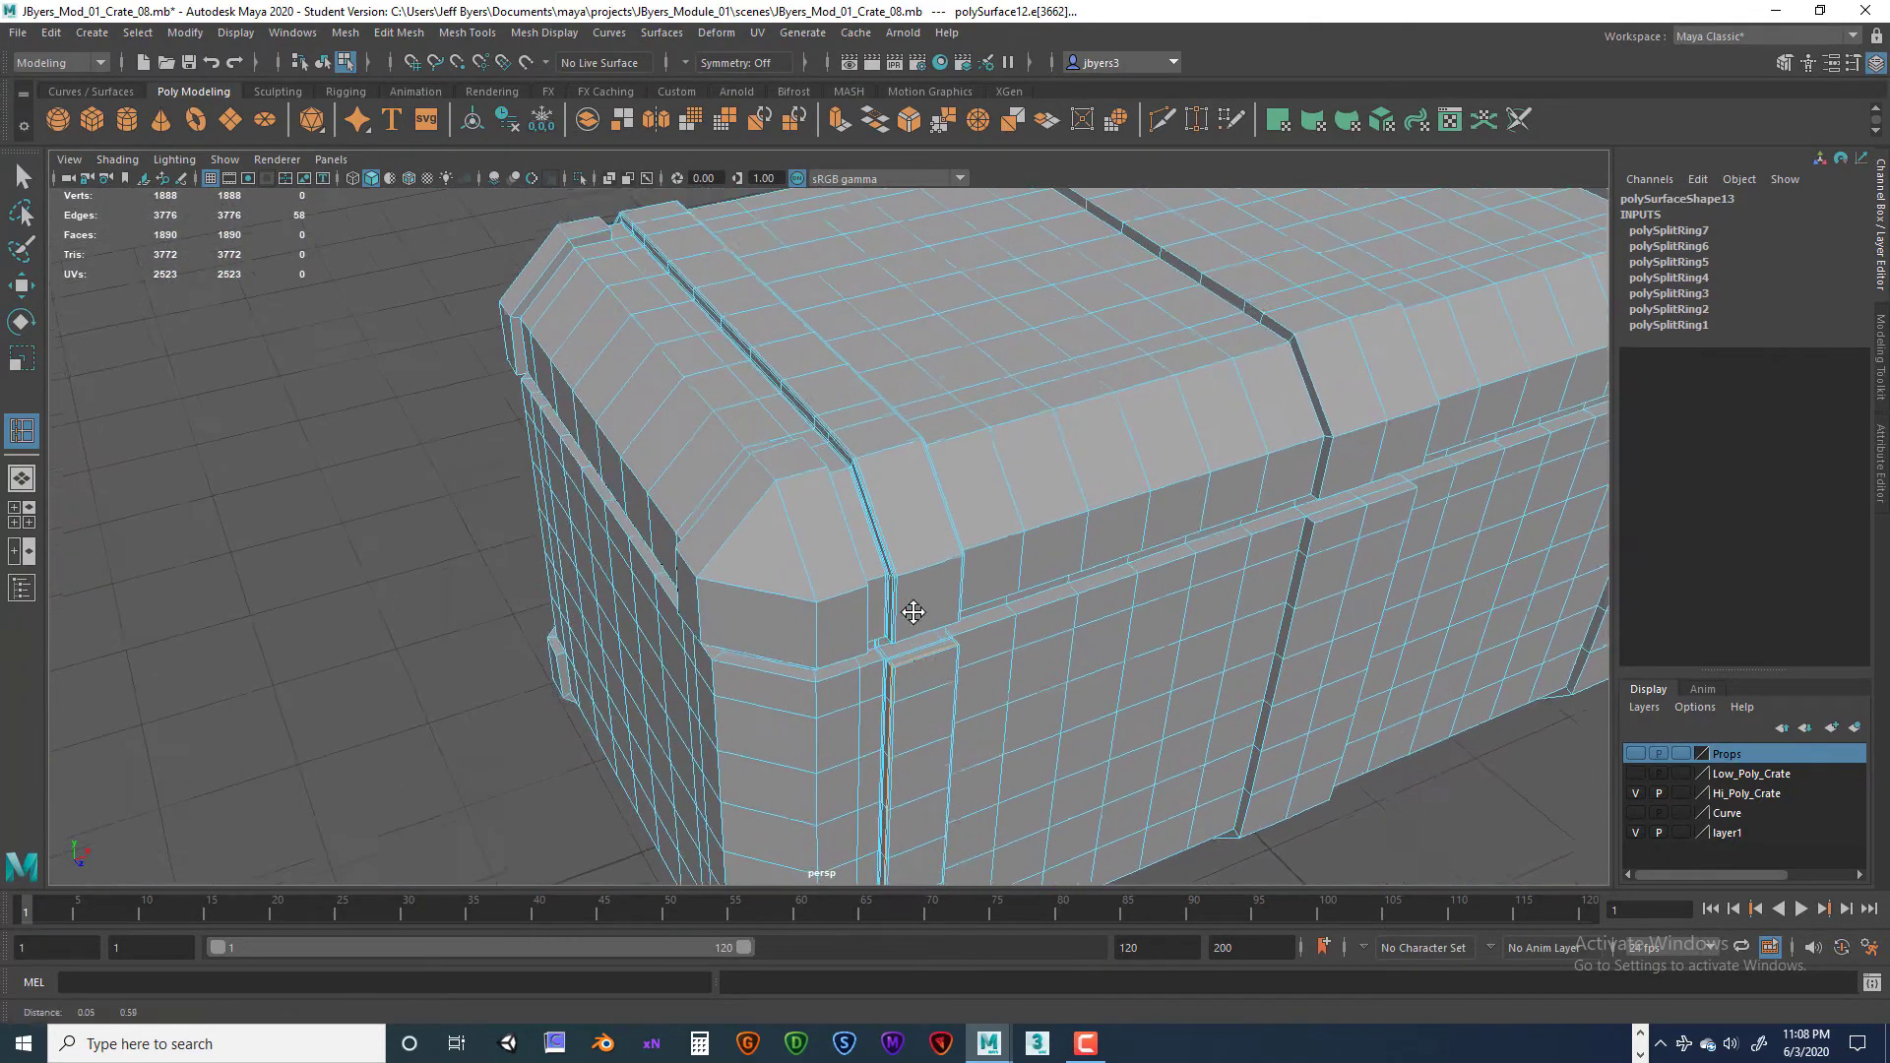
pyautogui.scroll(3, 909, 598)
pyautogui.keyDown('alt'); pyautogui.moveTo(797, 522); pyautogui.dragTo(773, 499); pyautogui.keyUp('alt')
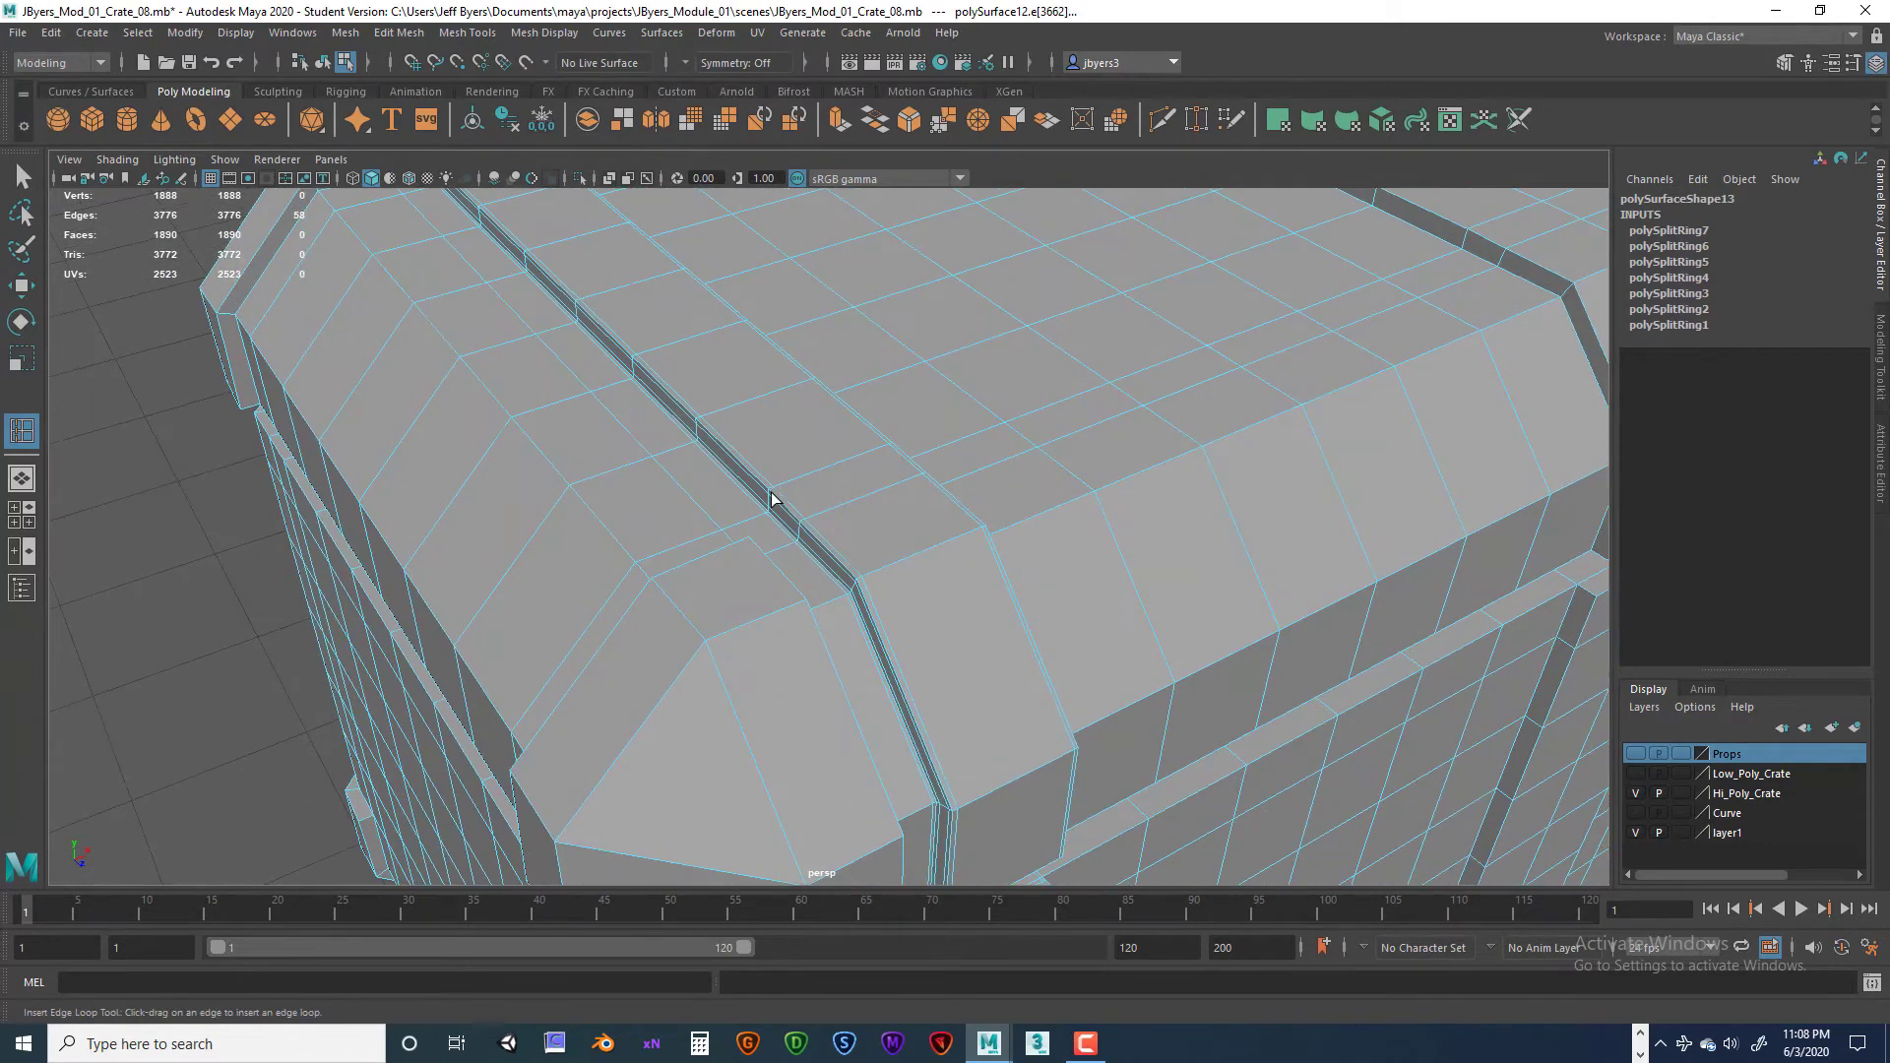
pyautogui.rightClick(778, 463)
pyautogui.press('Escape')
pyautogui.press('q')
pyautogui.moveTo(806, 443); pyautogui.dragTo(774, 559, button='right')
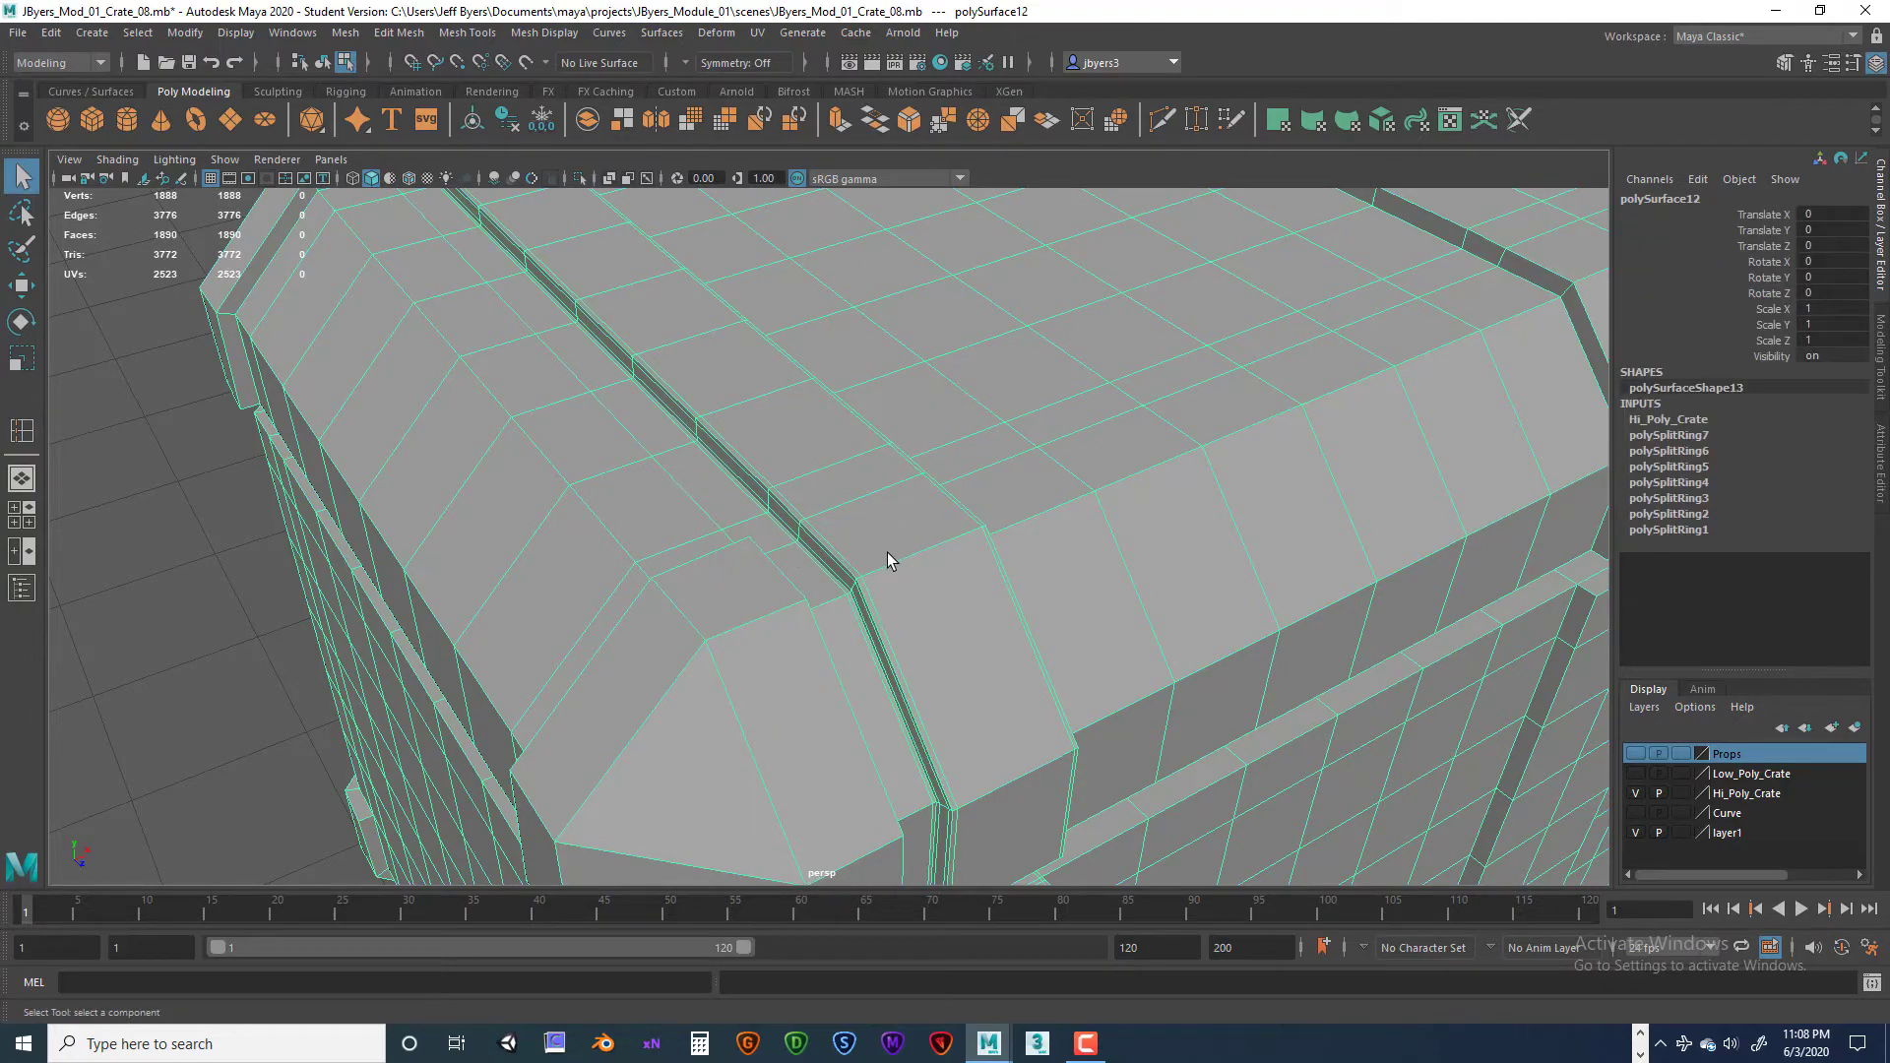
# Step: Preview the deselected crate smoothed to examine the band and groove near the lid corner, and restore the unsmoothed display
pyautogui.moveTo(889, 561)
pyautogui.keyDown('alt'); pyautogui.mouseDown()
pyautogui.moveTo(814, 552)
pyautogui.moveTo(859, 557)
pyautogui.mouseUp(); pyautogui.keyUp('alt')
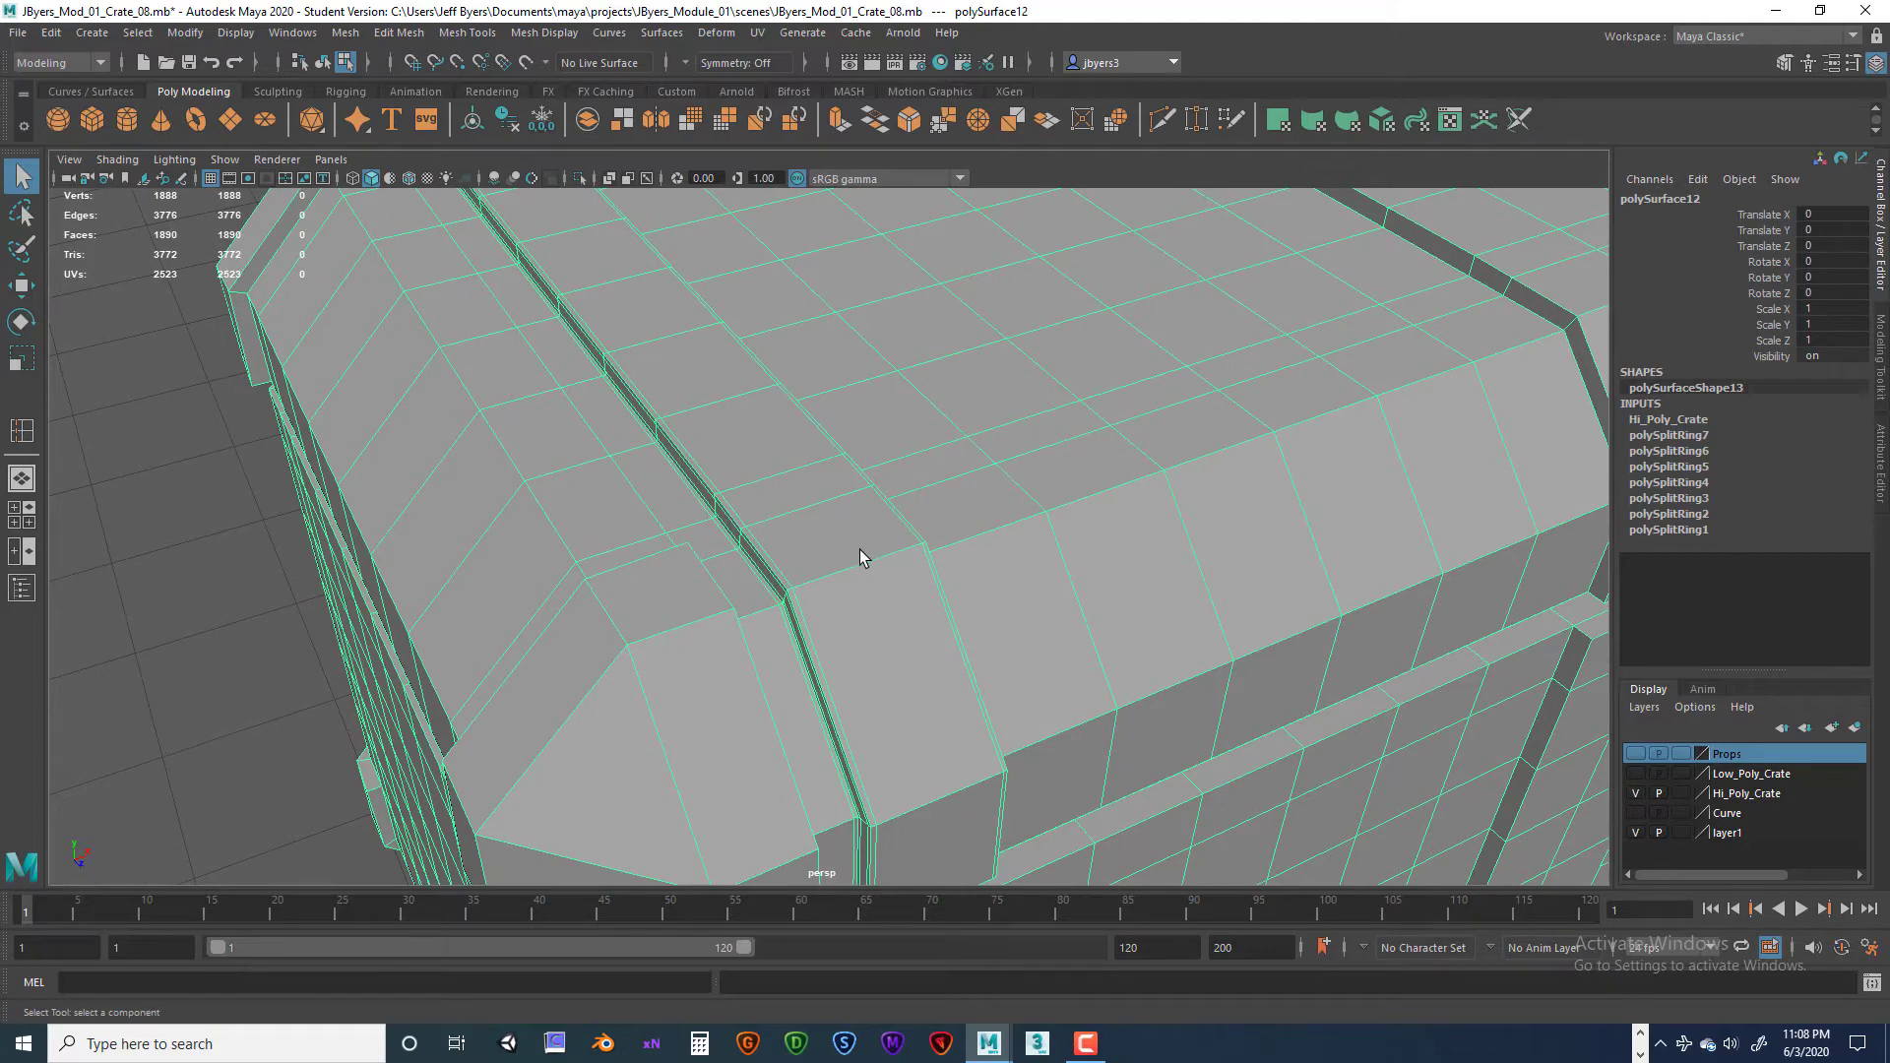
pyautogui.press('3')
pyautogui.click(151, 565)
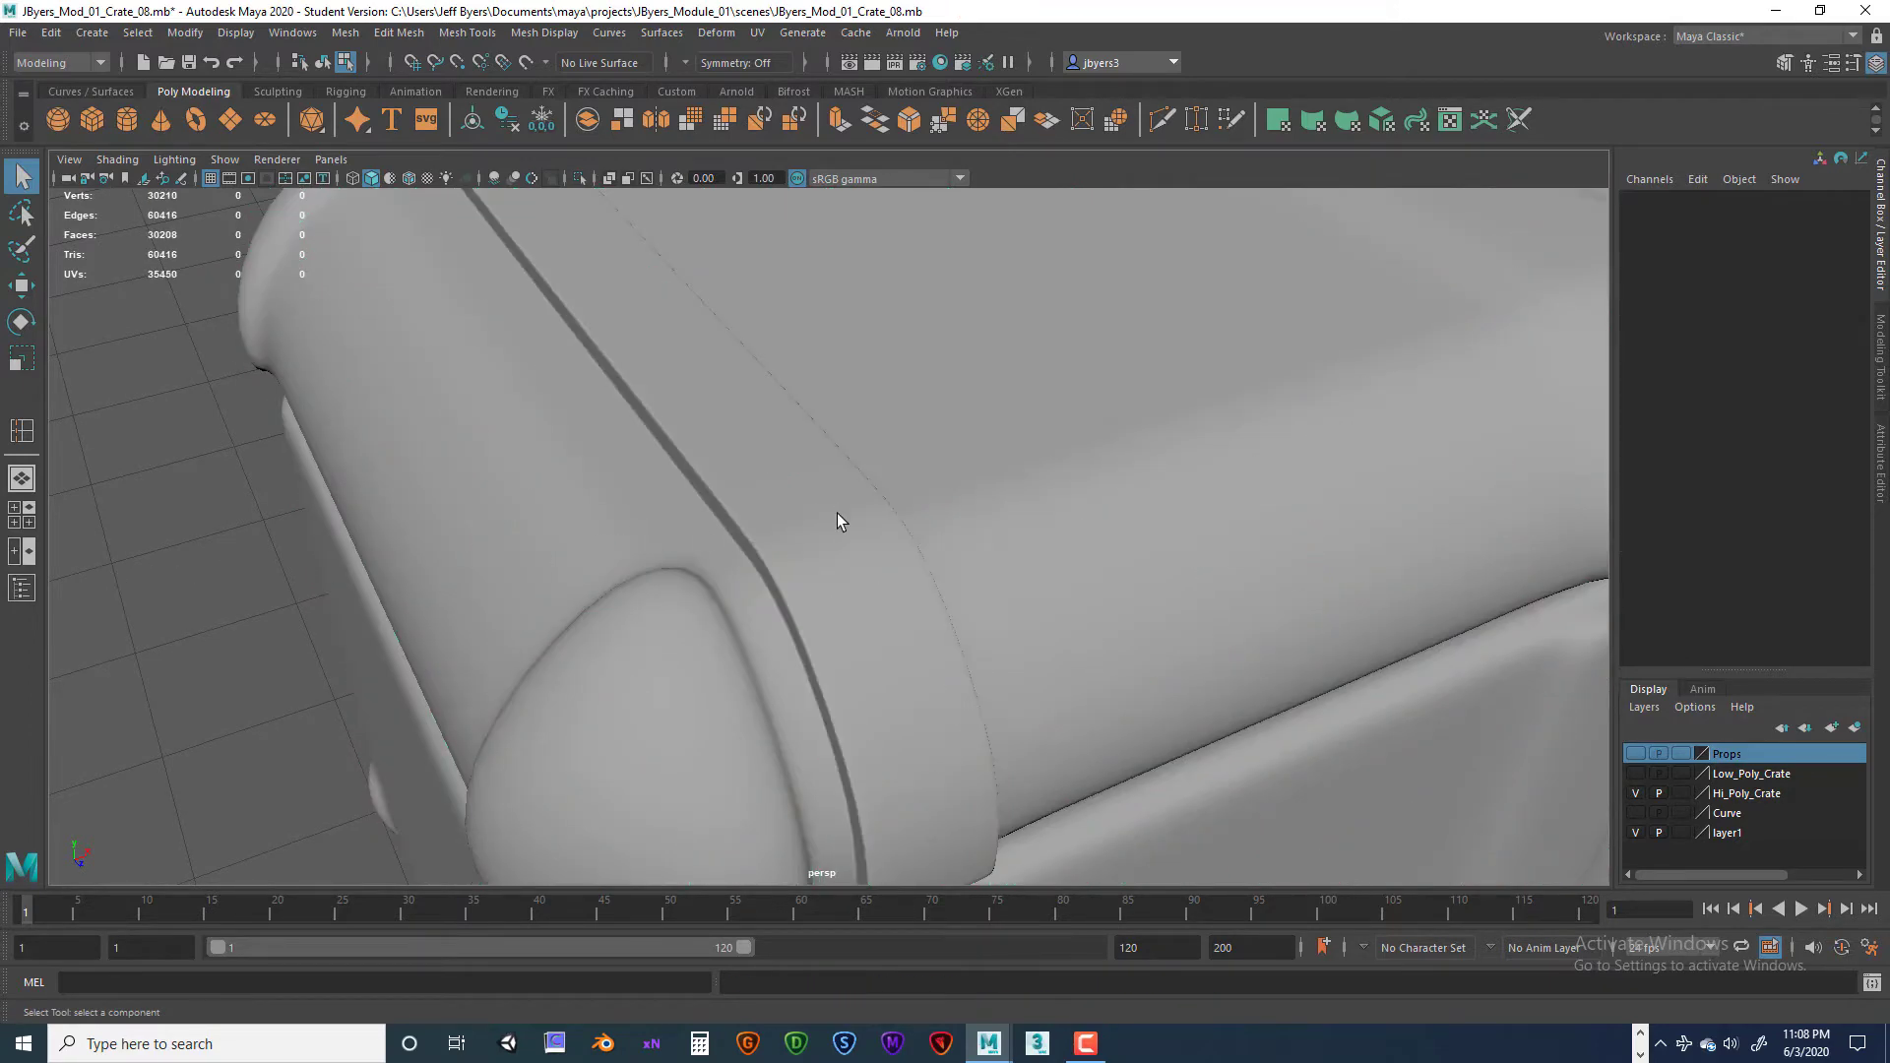
pyautogui.keyDown('alt'); pyautogui.moveTo(843, 500); pyautogui.dragTo(835, 576); pyautogui.keyUp('alt')
pyautogui.scroll(-5, 845, 496)
pyautogui.scroll(5, 842, 553)
pyautogui.hotkey('ctrl', 'z')
pyautogui.press('1')
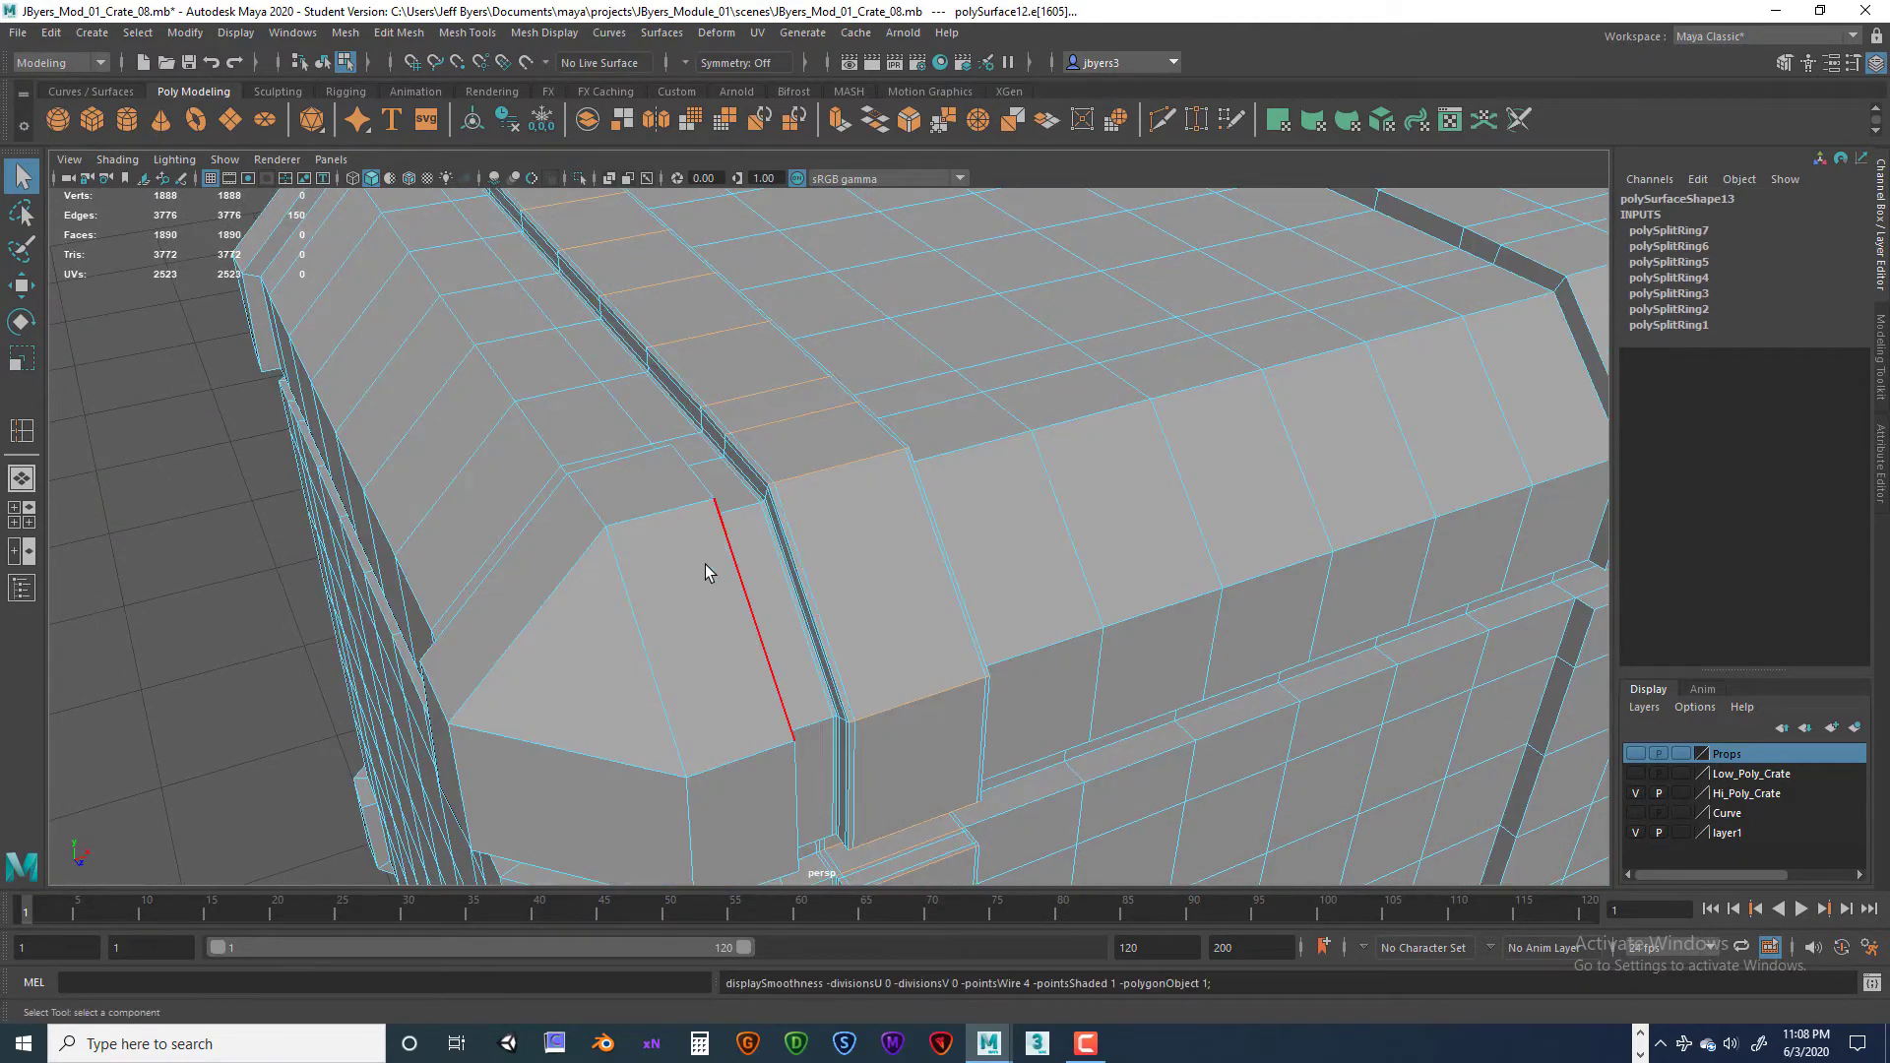
# Step: Return the crate to object mode and compare the lid's corner cap smoothed and unsmoothed
pyautogui.keyDown('alt'); pyautogui.moveTo(700, 550); pyautogui.dragTo(882, 405); pyautogui.keyUp('alt')
pyautogui.rightClick(883, 403)
pyautogui.moveTo(886, 412); pyautogui.dragTo(864, 520, button='right')
pyautogui.keyDown('alt'); pyautogui.moveTo(872, 427); pyautogui.dragTo(869, 422); pyautogui.keyUp('alt')
pyautogui.press('3')
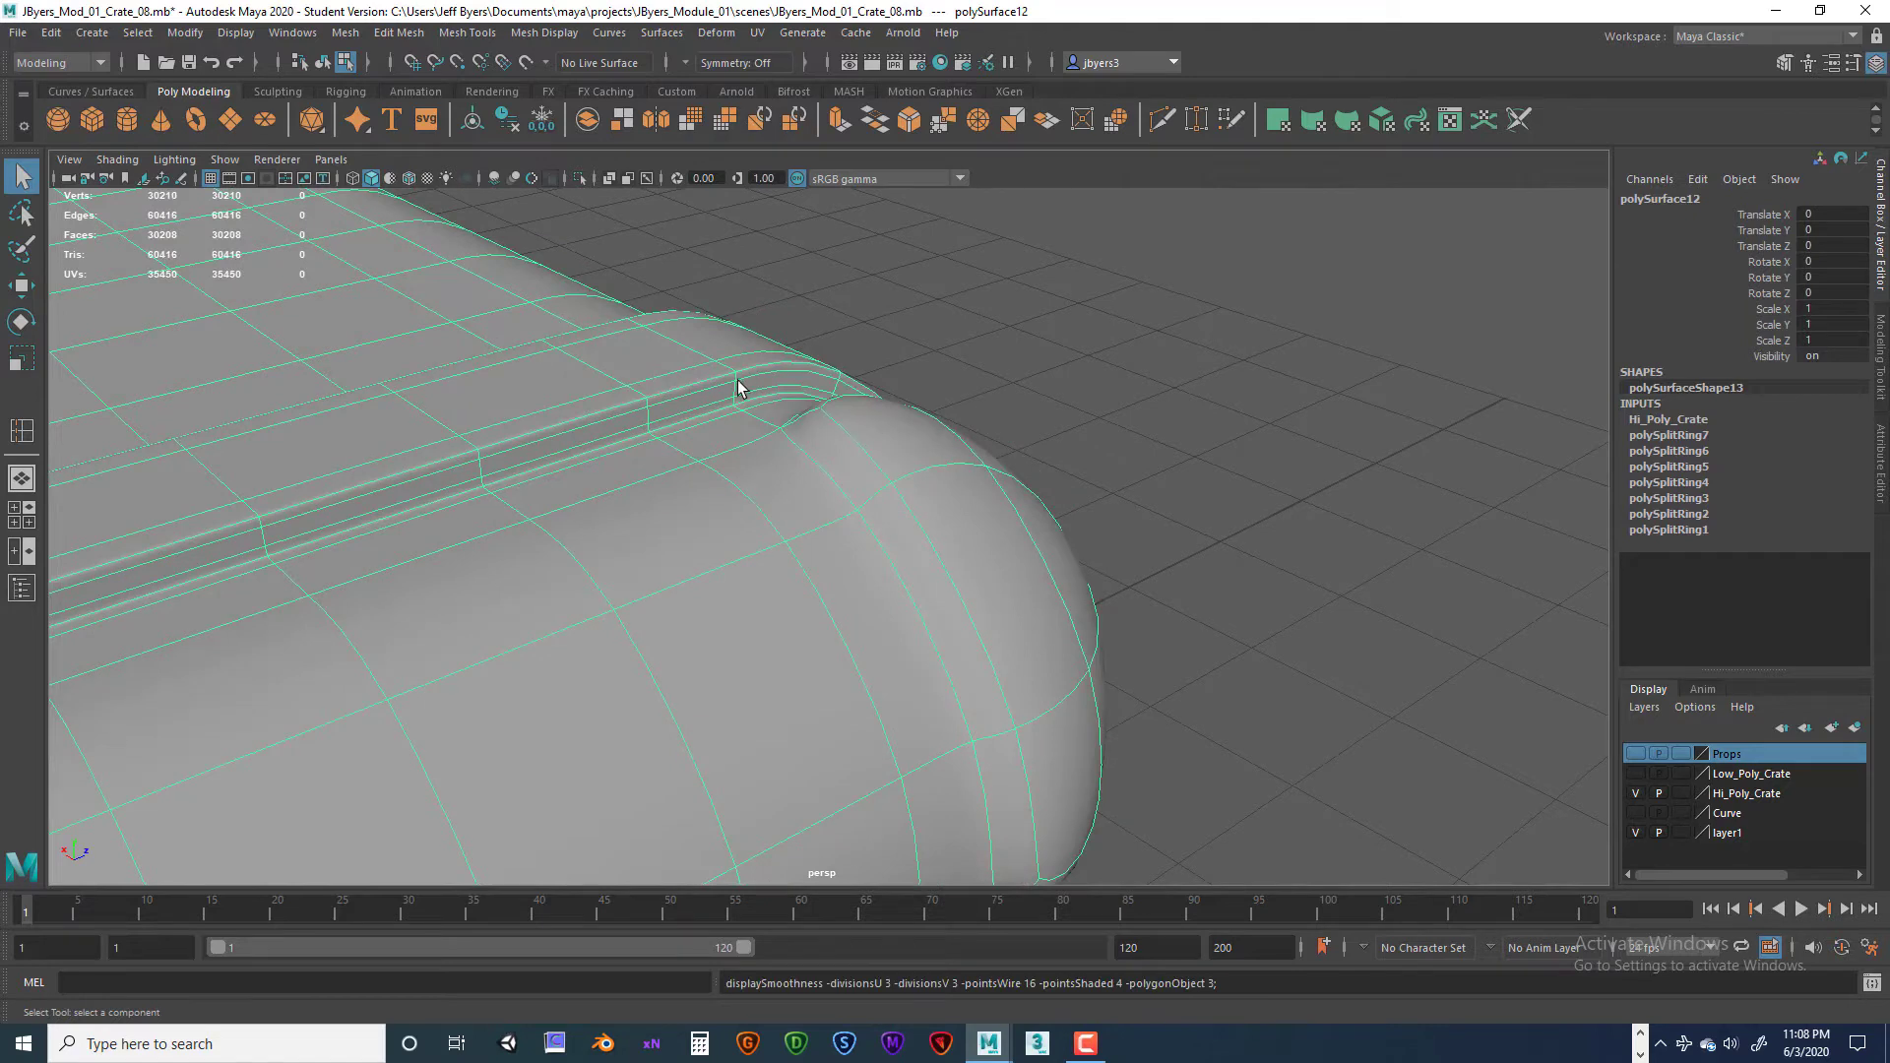
pyautogui.press('1')
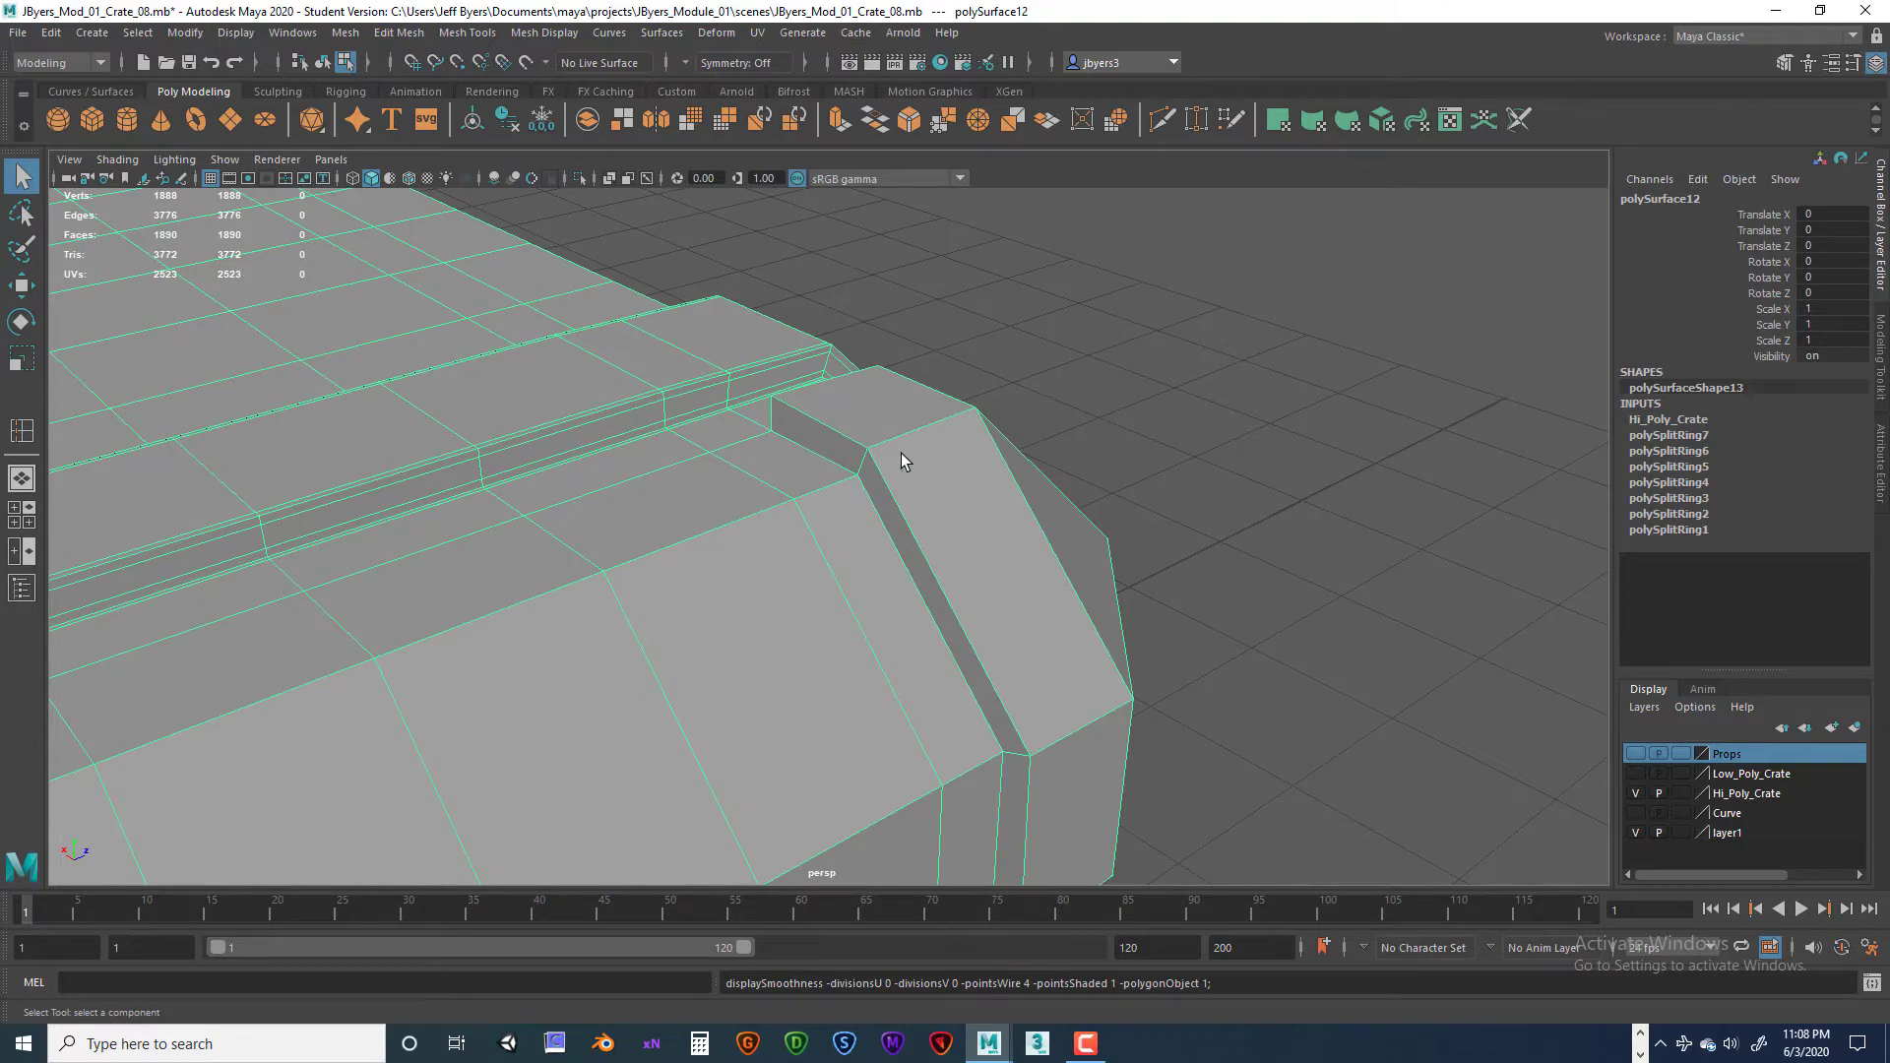
# Step: Insert four supporting edge loops along the corner cap's step, on both sides of its upper edge and of its base edge
pyautogui.keyDown('shift'); pyautogui.moveTo(901, 453); pyautogui.dragTo(804, 488, button='right'); pyautogui.keyUp('shift')
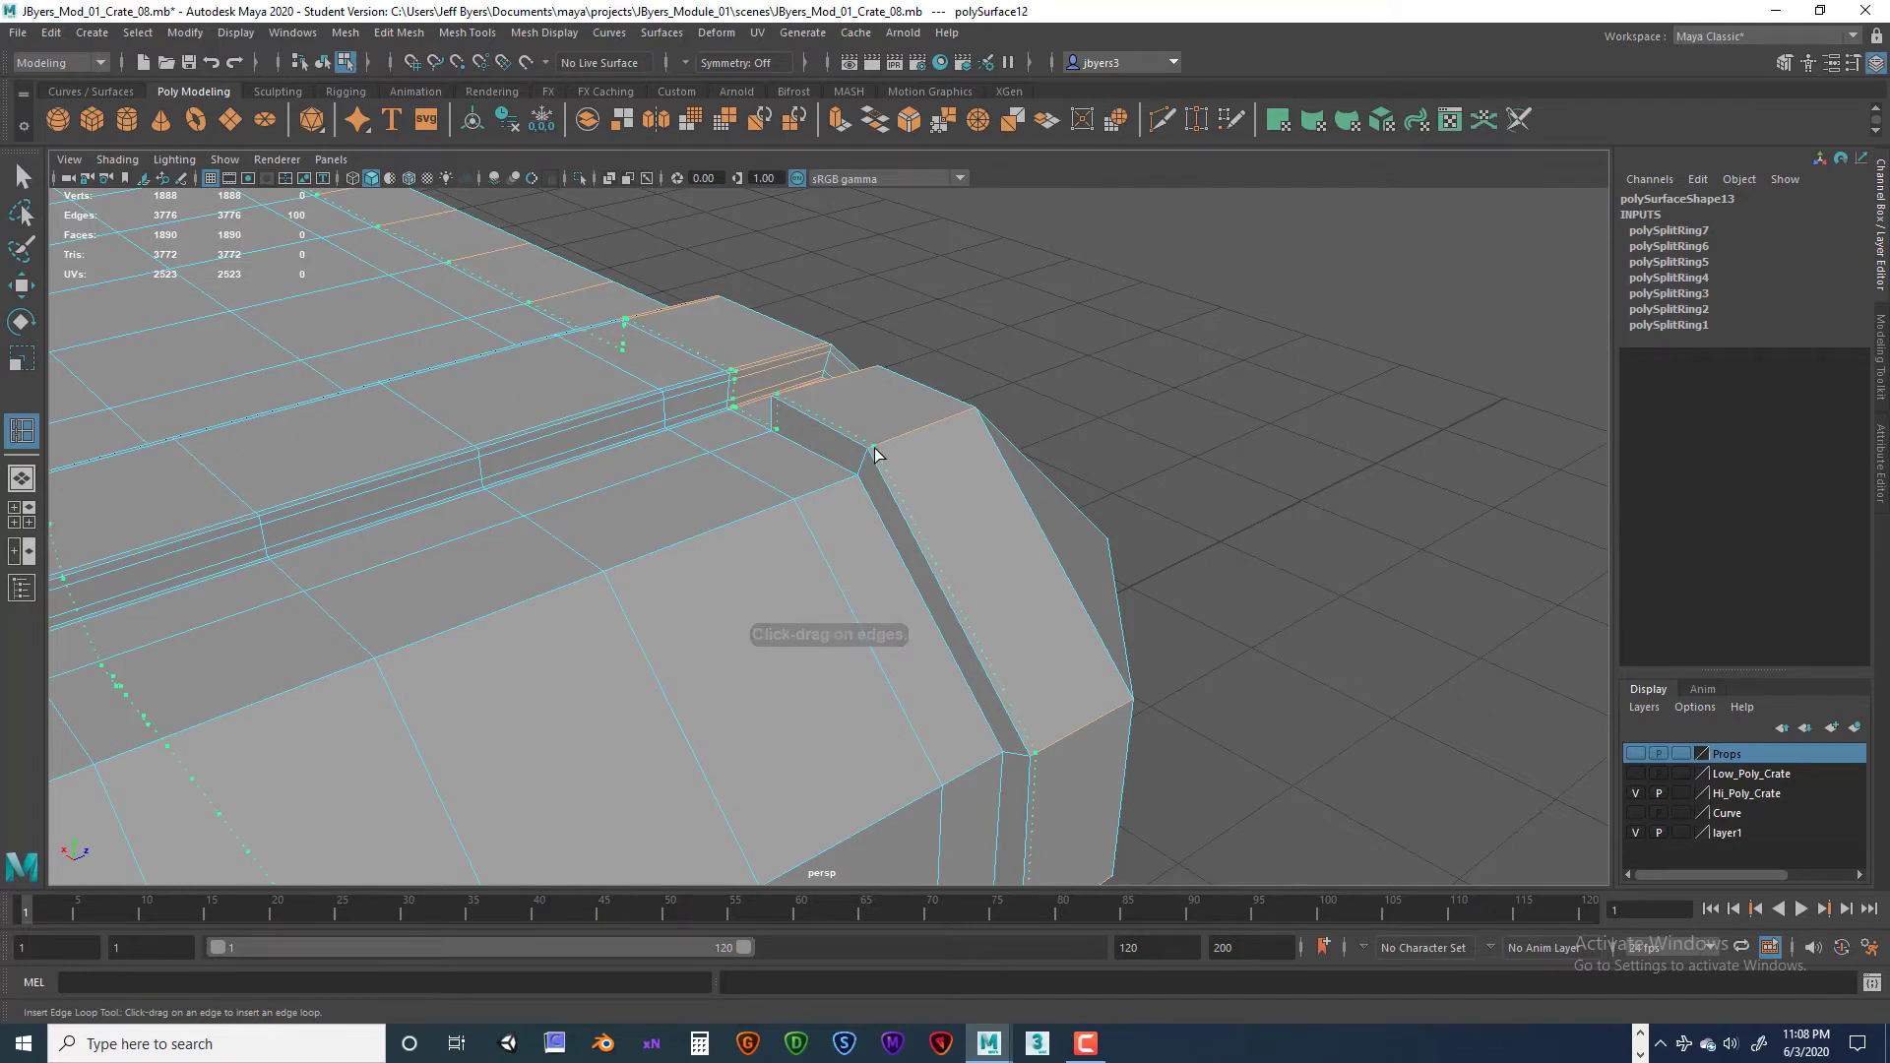
pyautogui.click(879, 453)
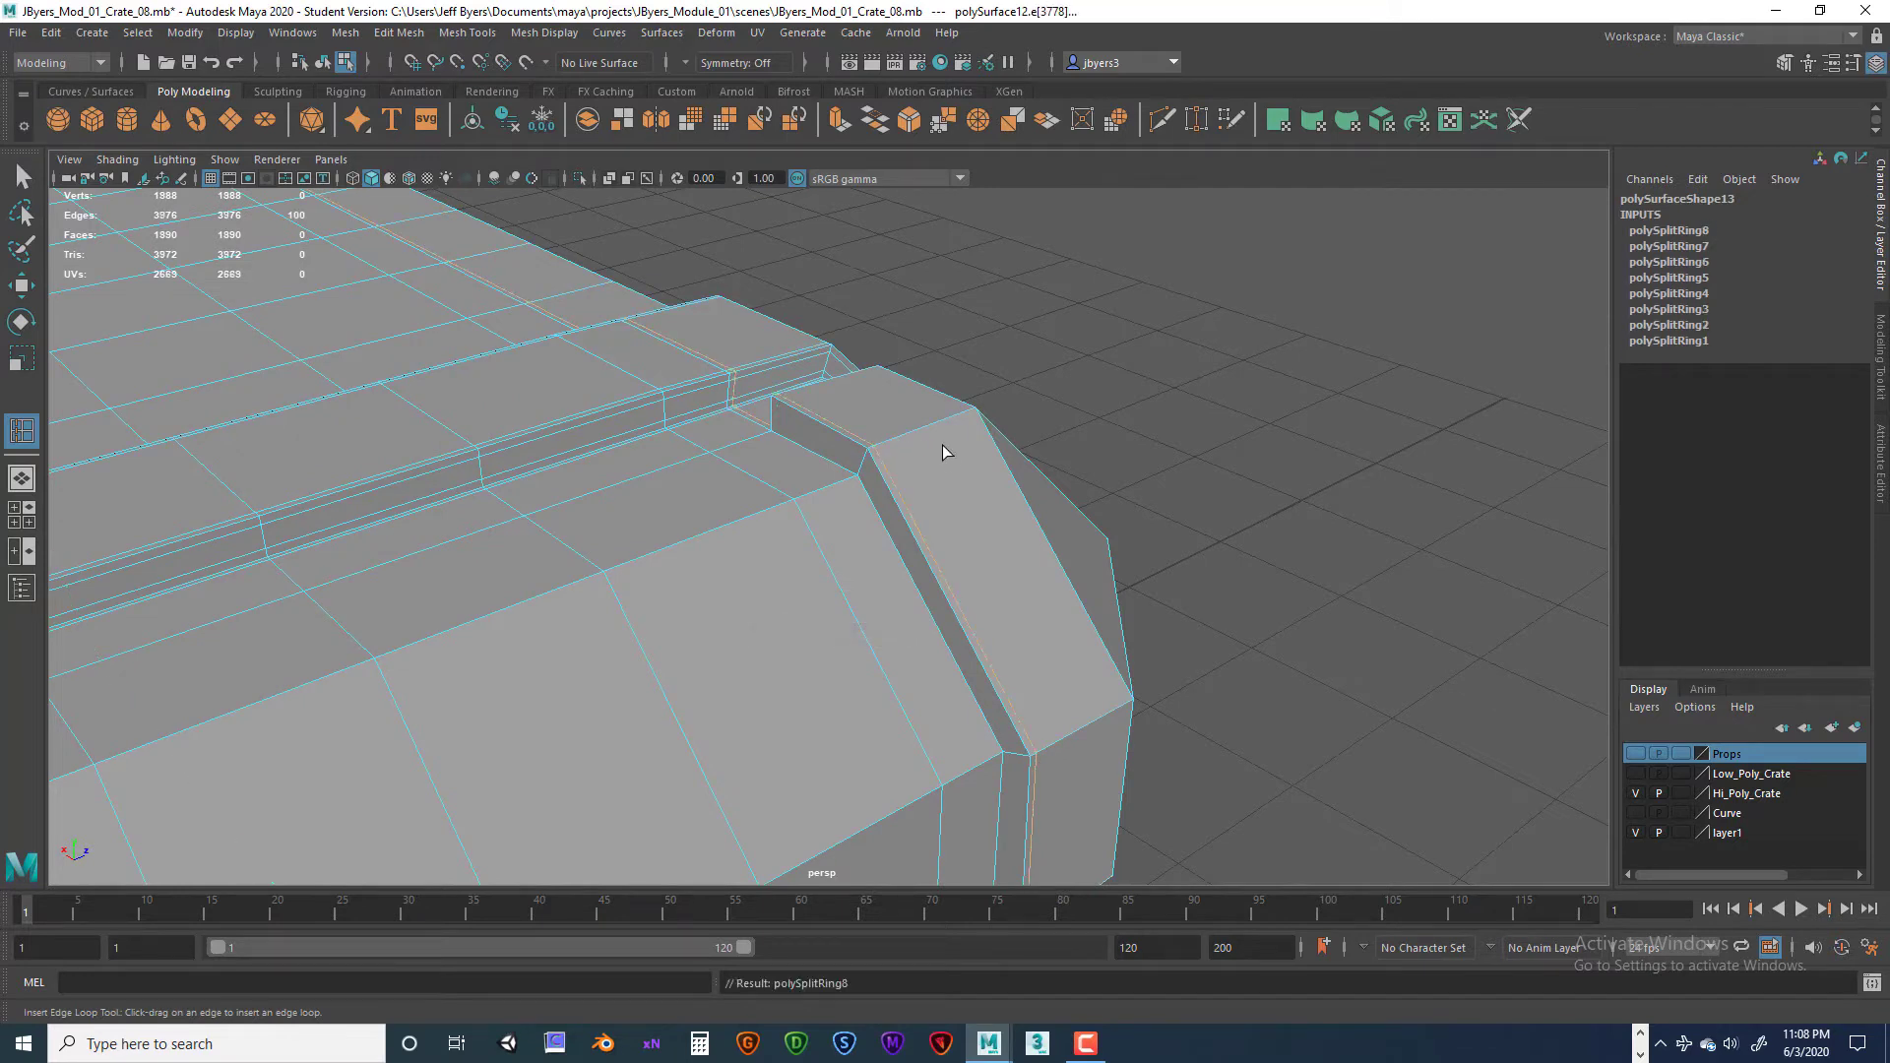
pyautogui.click(865, 455)
pyautogui.scroll(3, 874, 472)
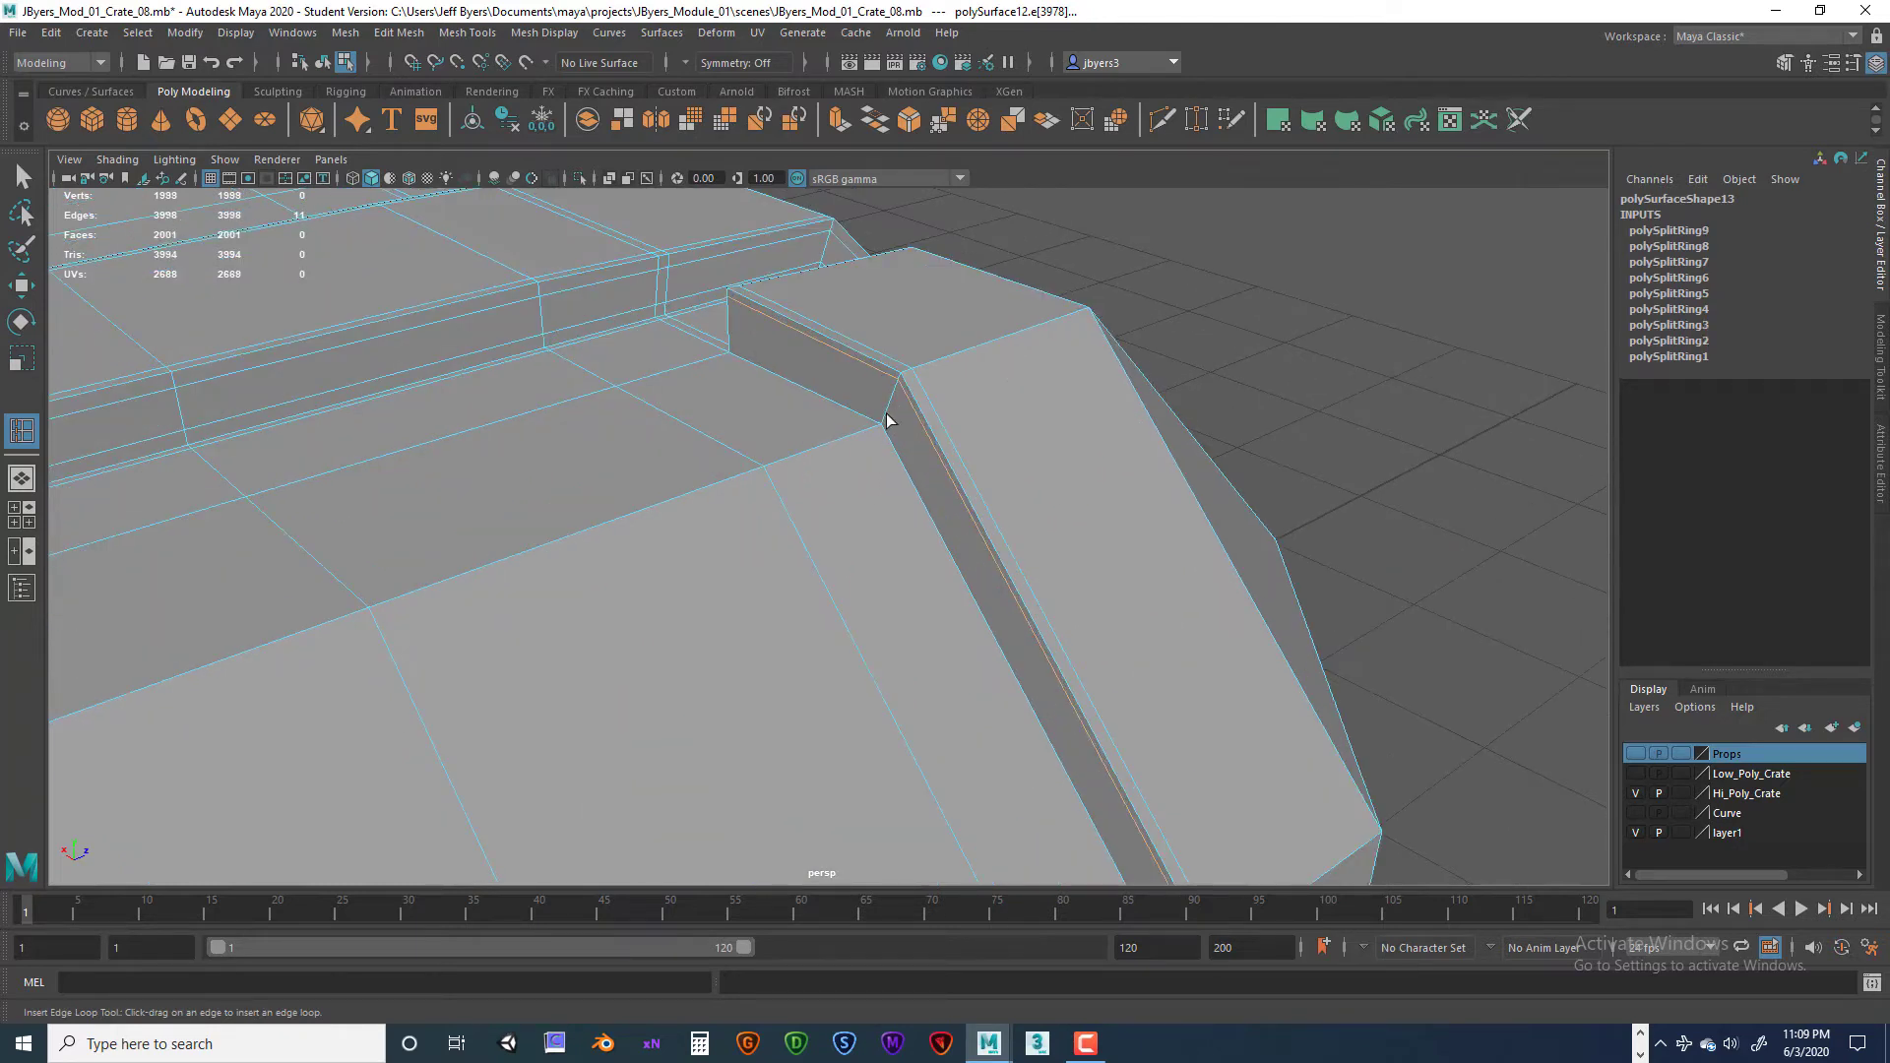
pyautogui.click(882, 424)
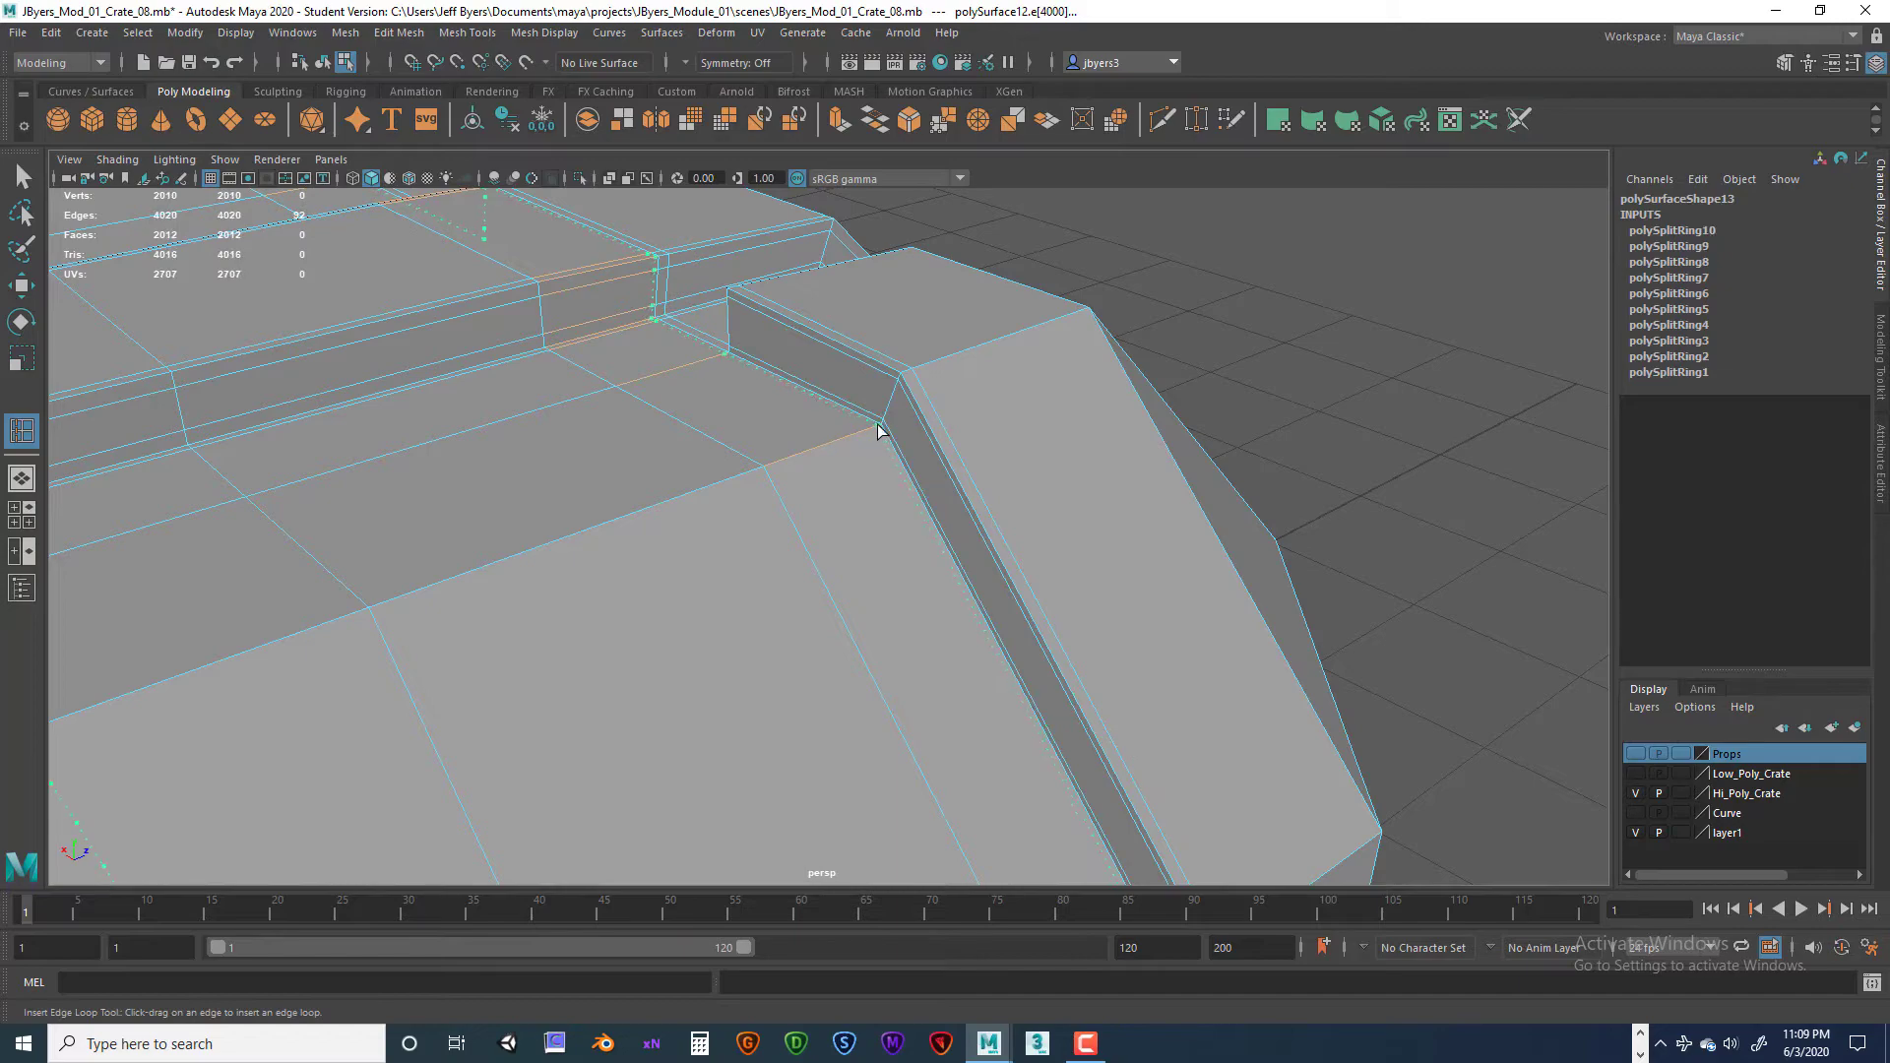
pyautogui.click(880, 430)
# Step: Insert supporting edge loops along the corner cap's other raised edge and along the underside of the lid's rim
pyautogui.keyDown('alt'); pyautogui.moveTo(937, 456); pyautogui.dragTo(830, 624); pyautogui.keyUp('alt')
pyautogui.keyDown('alt'); pyautogui.moveTo(830, 624); pyautogui.dragTo(1083, 630, button='right'); pyautogui.keyUp('alt')
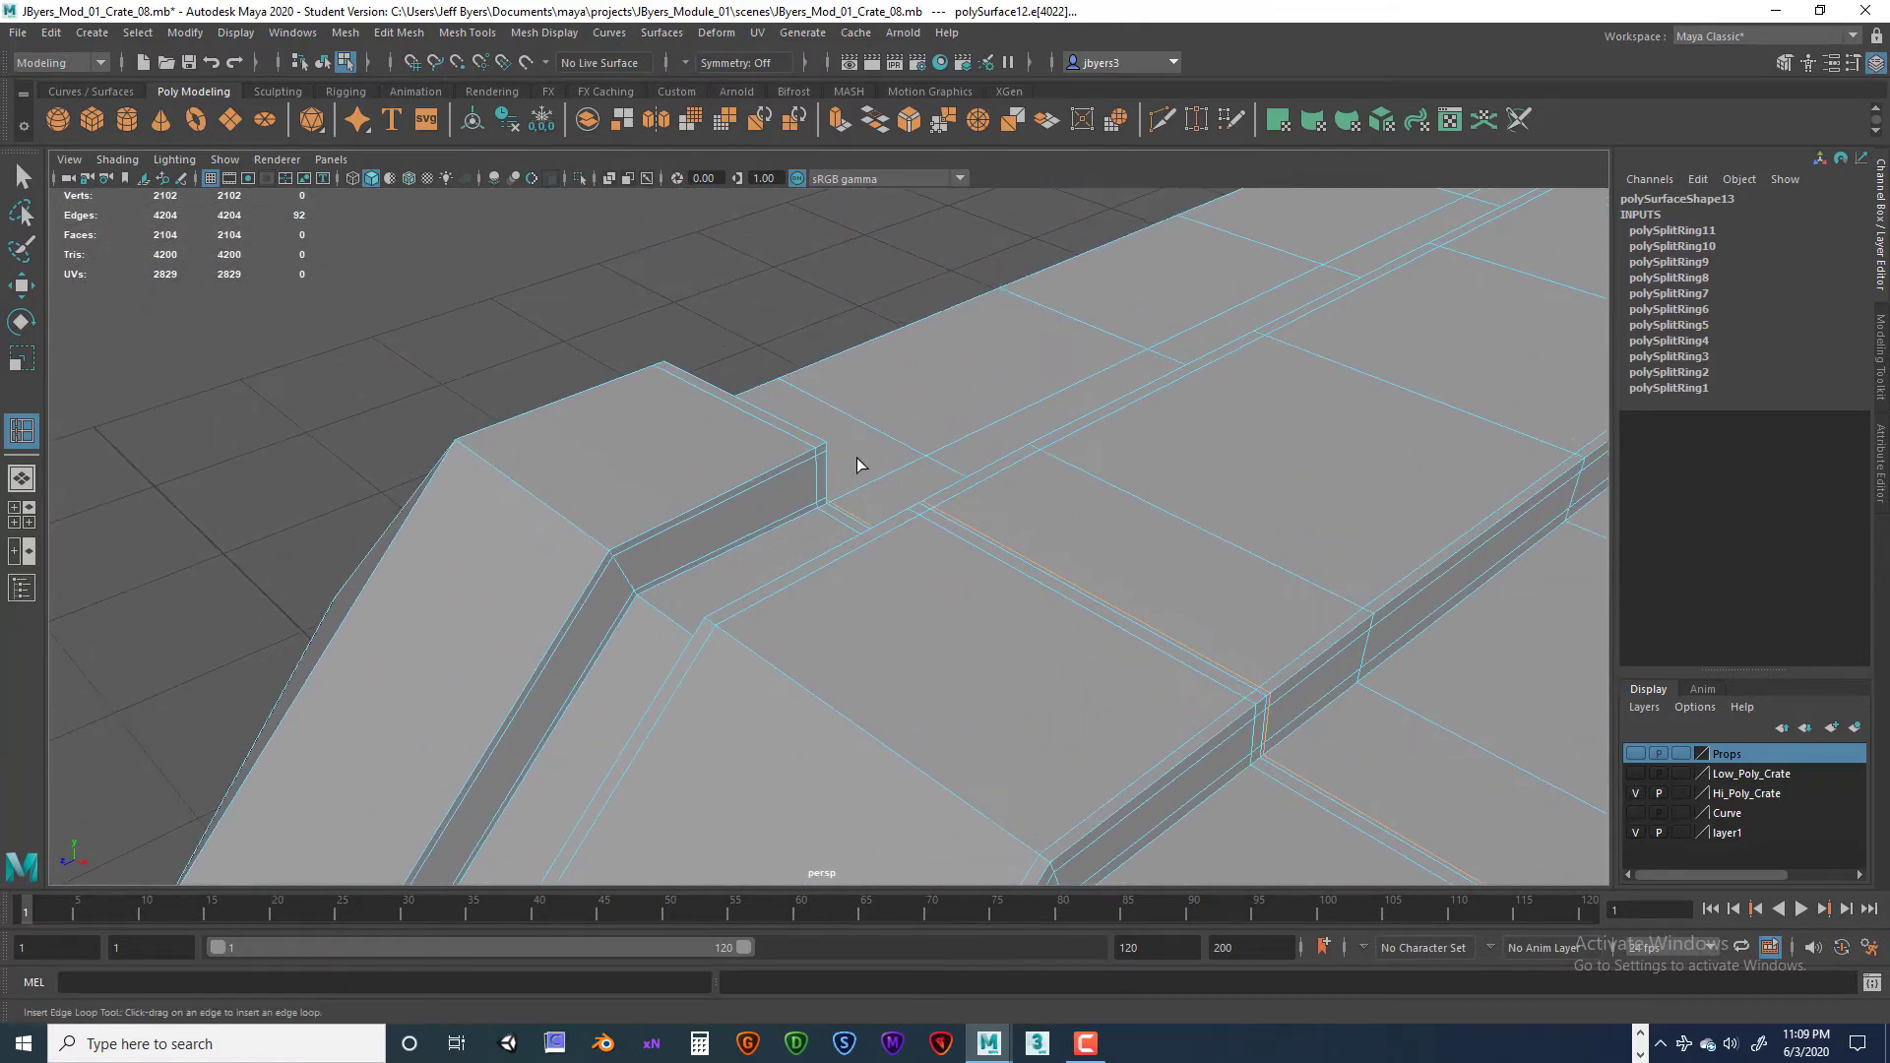
pyautogui.click(807, 450)
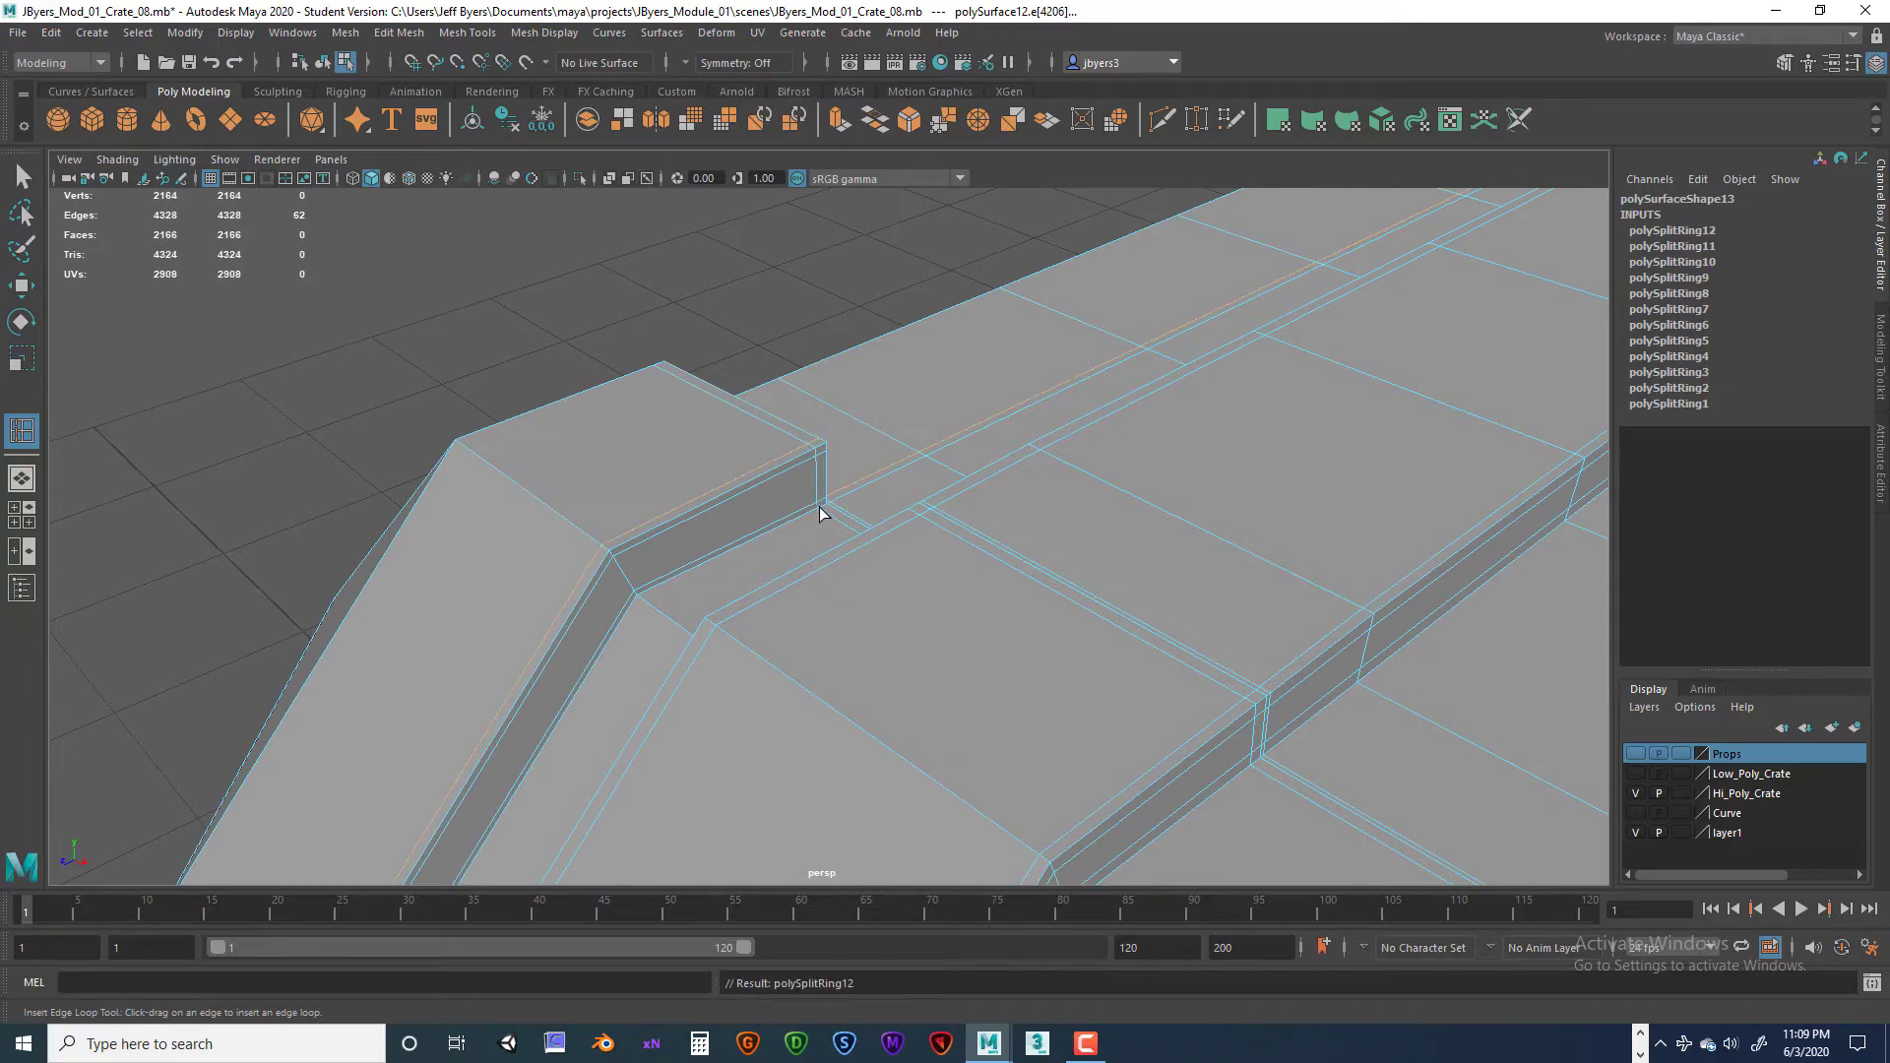
pyautogui.keyDown('alt'); pyautogui.moveTo(823, 506); pyautogui.dragTo(957, 473); pyautogui.keyUp('alt')
pyautogui.click(767, 618)
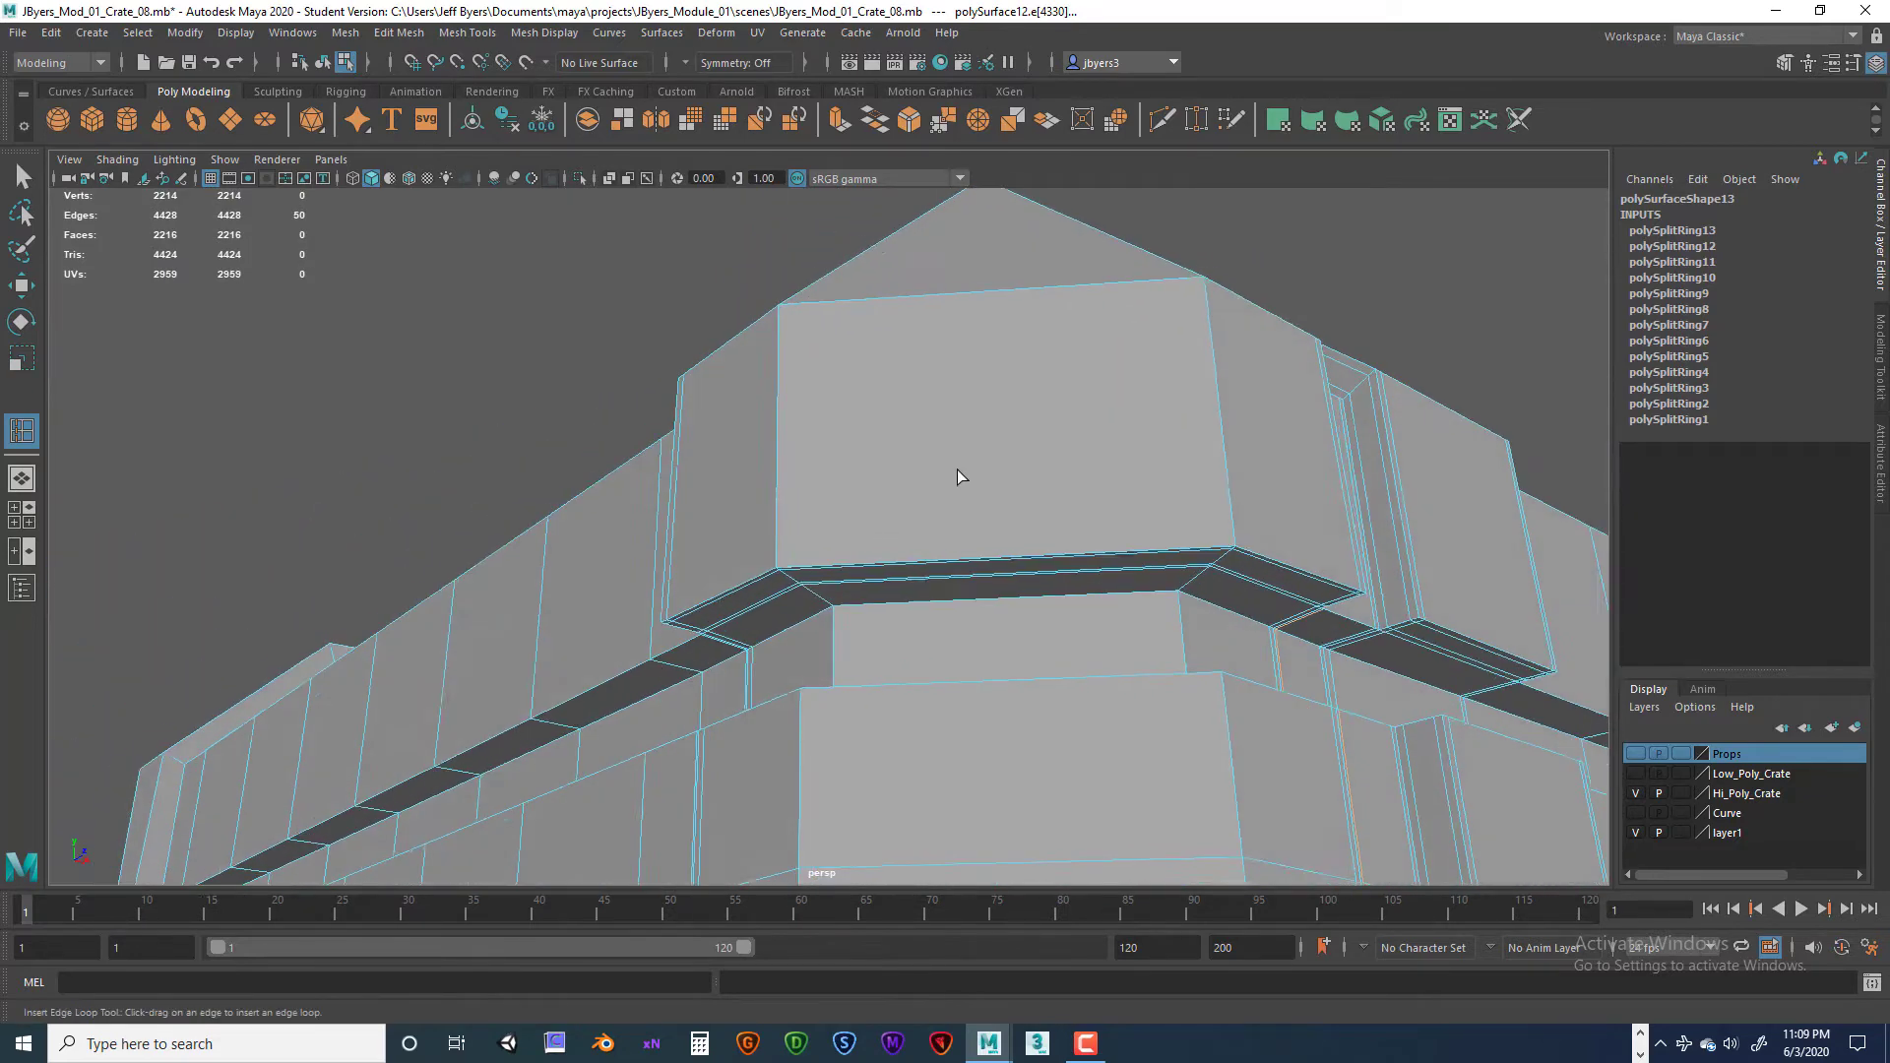
# Step: Insert a supporting edge loop near the top of the recessed strip directly beneath the lid's rim
pyautogui.keyDown('alt'); pyautogui.moveTo(957, 473); pyautogui.dragTo(955, 537, button='right'); pyautogui.keyUp('alt')
pyautogui.moveTo(953, 419)
pyautogui.keyDown('alt'); pyautogui.mouseDown(button='middle')
pyautogui.moveTo(926, 540)
pyautogui.moveTo(953, 430)
pyautogui.mouseUp(button='middle'); pyautogui.keyUp('alt')
pyautogui.keyDown('alt'); pyautogui.moveTo(953, 430); pyautogui.dragTo(953, 411); pyautogui.keyUp('alt')
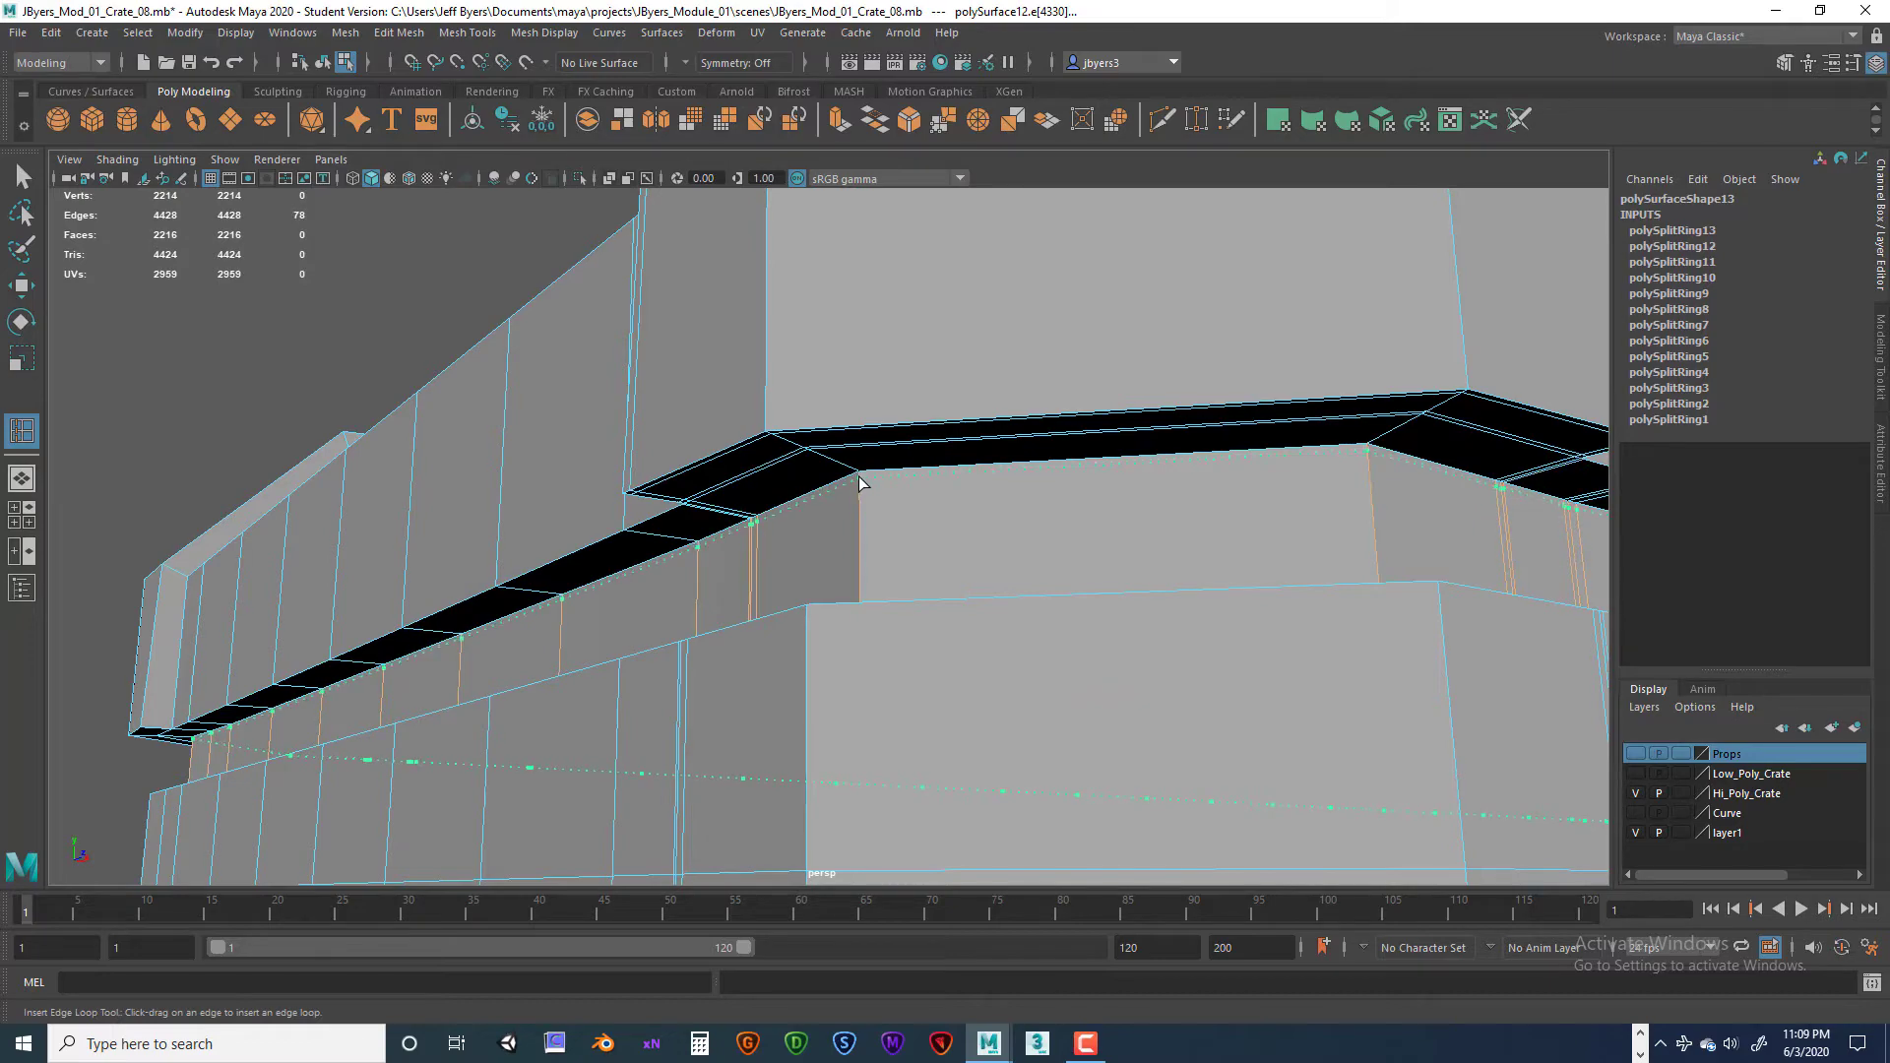
pyautogui.click(862, 481)
# Step: Insert a supporting edge loop around the lid's outer faces, just above their lower edge, and return to object mode
pyautogui.keyDown('alt'); pyautogui.moveTo(861, 481); pyautogui.dragTo(713, 519); pyautogui.keyUp('alt')
pyautogui.scroll(2, 713, 519)
pyautogui.keyDown('alt'); pyautogui.moveTo(713, 520); pyautogui.dragTo(912, 528, button='middle'); pyautogui.keyUp('alt')
pyautogui.scroll(4, 878, 607)
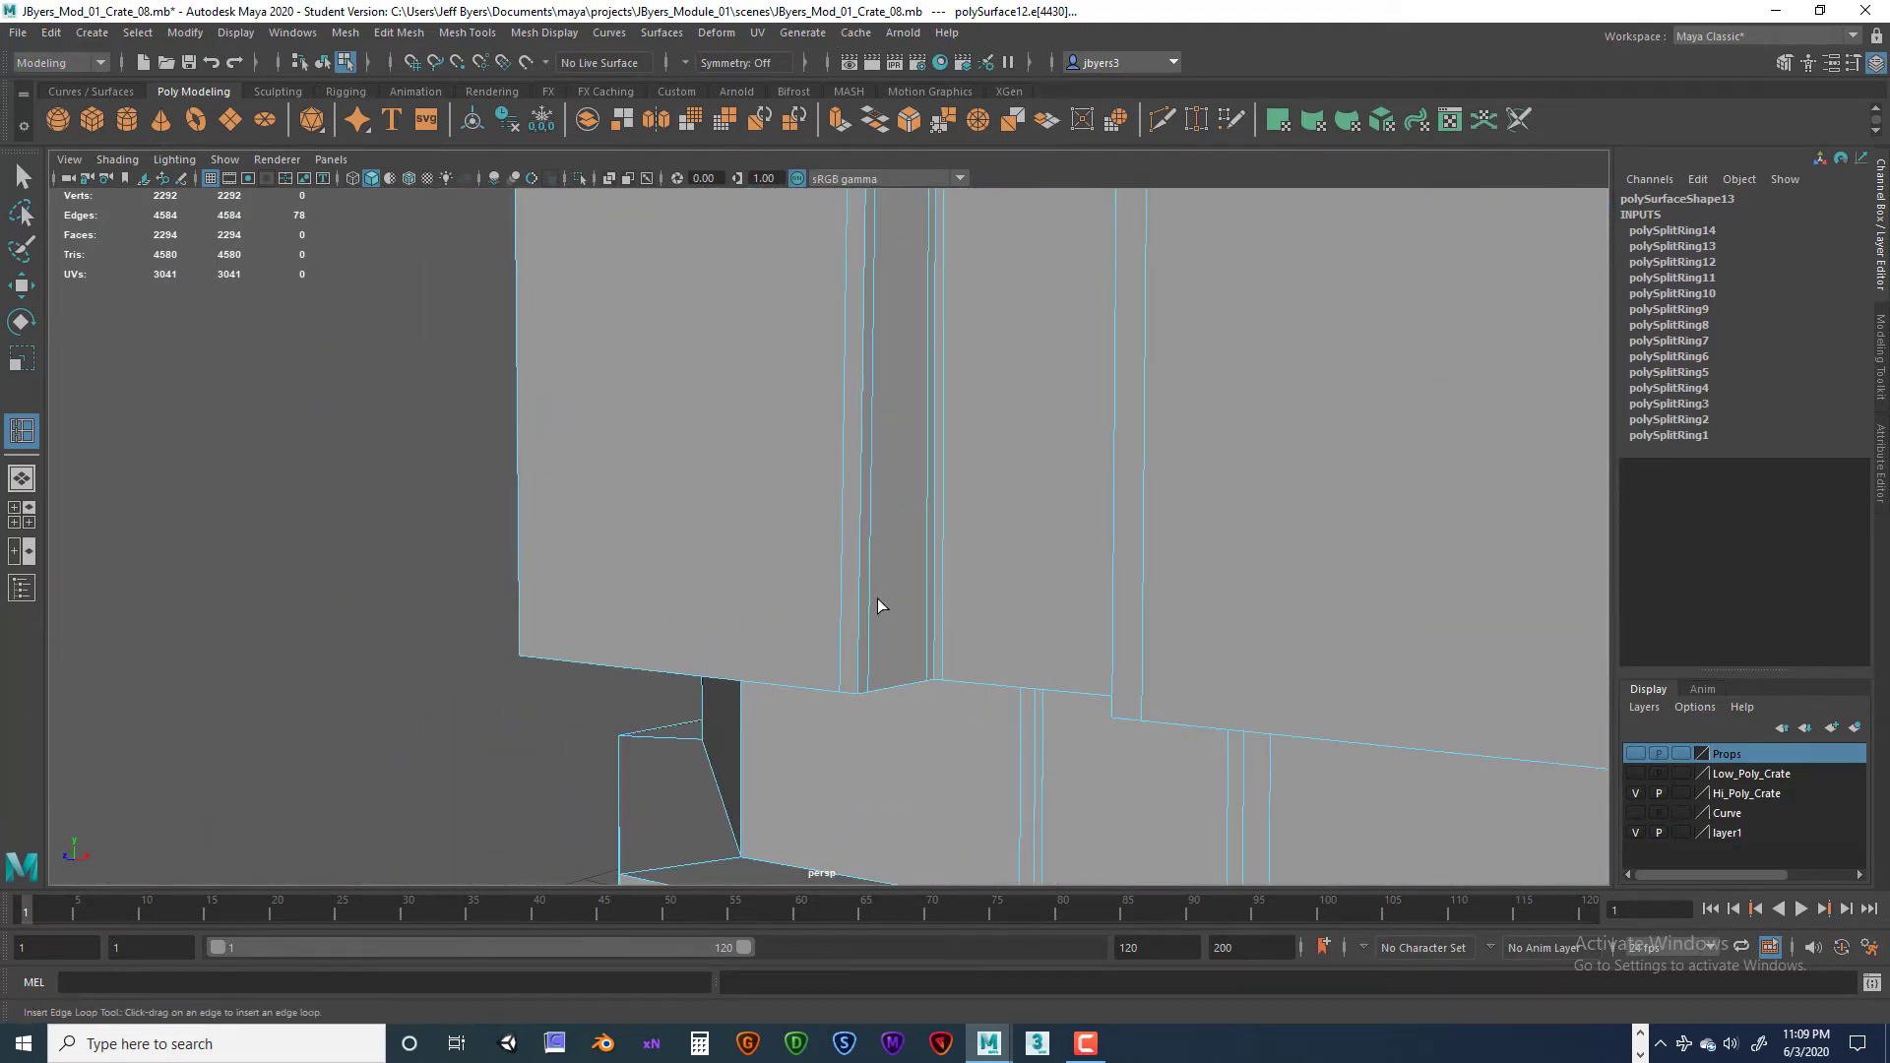
pyautogui.click(859, 688)
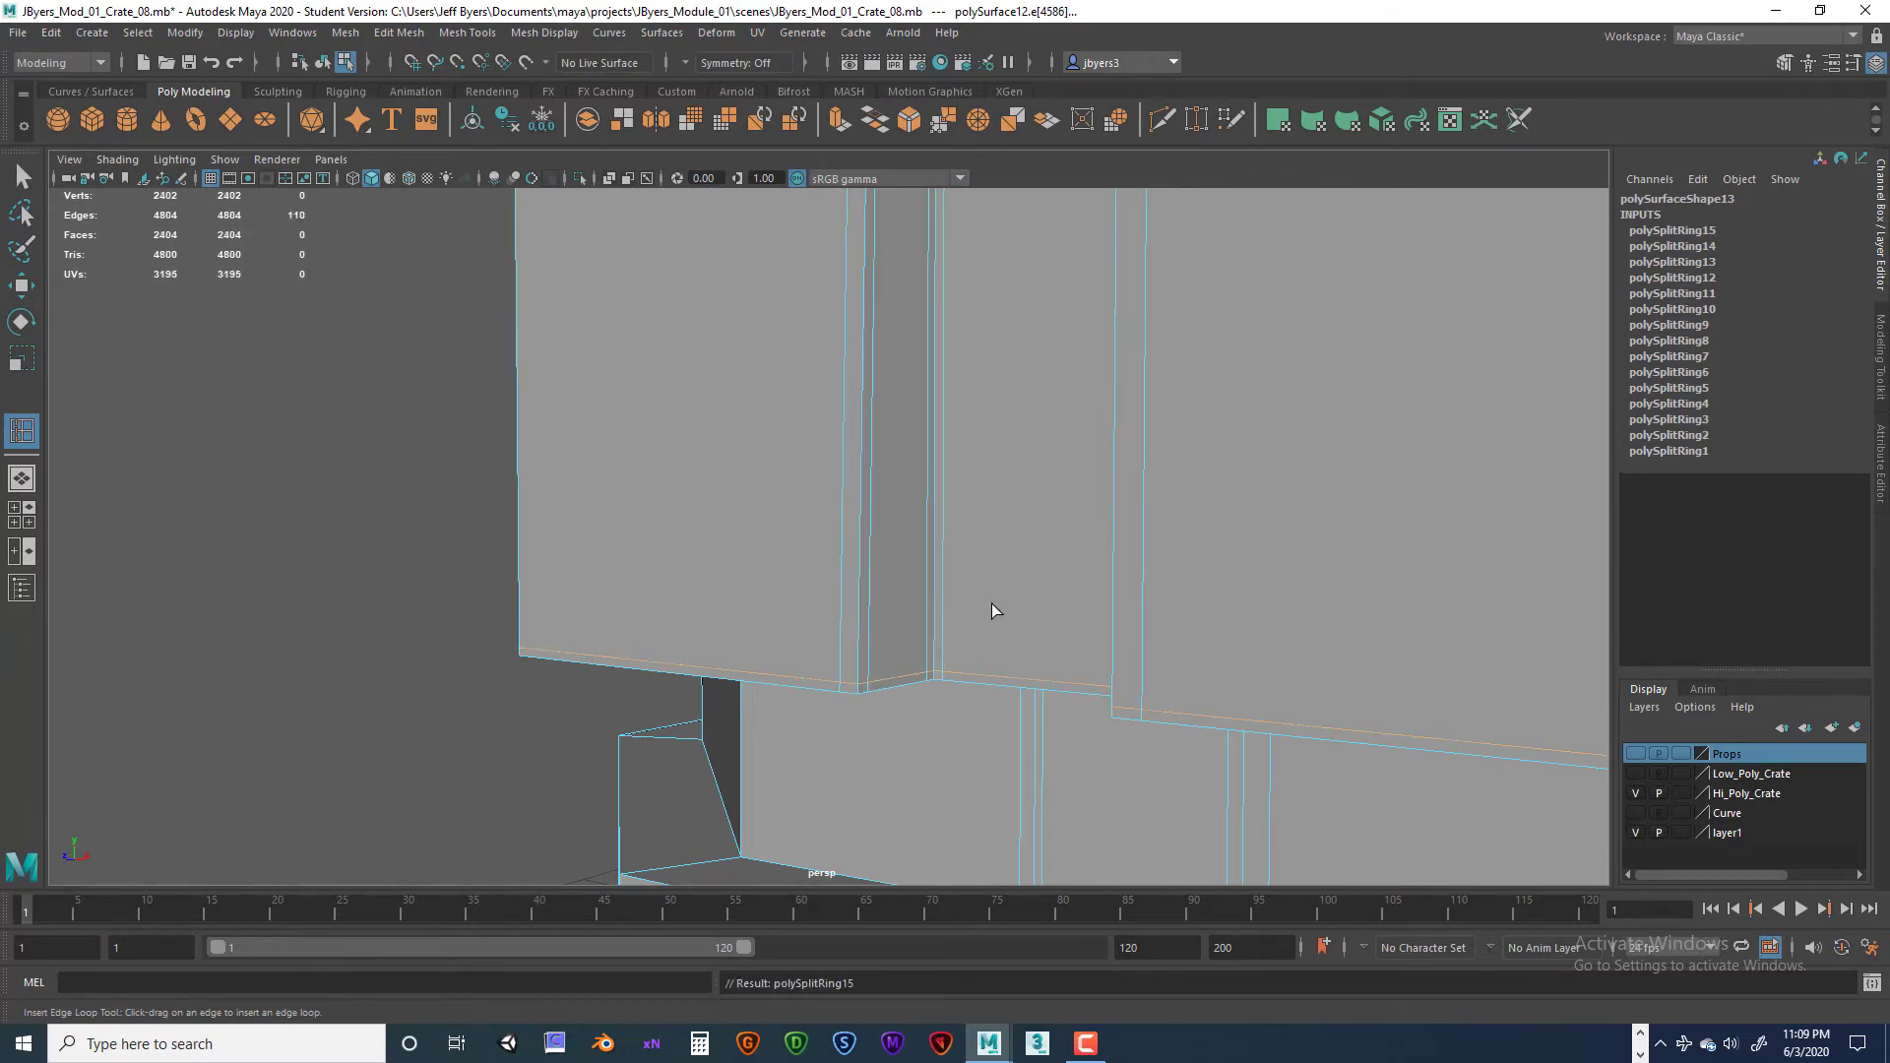
pyautogui.moveTo(875, 583)
pyautogui.keyDown('alt'); pyautogui.mouseDown()
pyautogui.moveTo(906, 578)
pyautogui.moveTo(900, 531)
pyautogui.moveTo(1021, 611)
pyautogui.moveTo(1168, 591)
pyautogui.moveTo(1013, 545)
pyautogui.moveTo(921, 548)
pyautogui.moveTo(930, 642)
pyautogui.moveTo(875, 587)
pyautogui.mouseUp(); pyautogui.keyUp('alt')
pyautogui.keyDown('alt'); pyautogui.moveTo(874, 587); pyautogui.dragTo(825, 687, button='middle'); pyautogui.keyUp('alt')
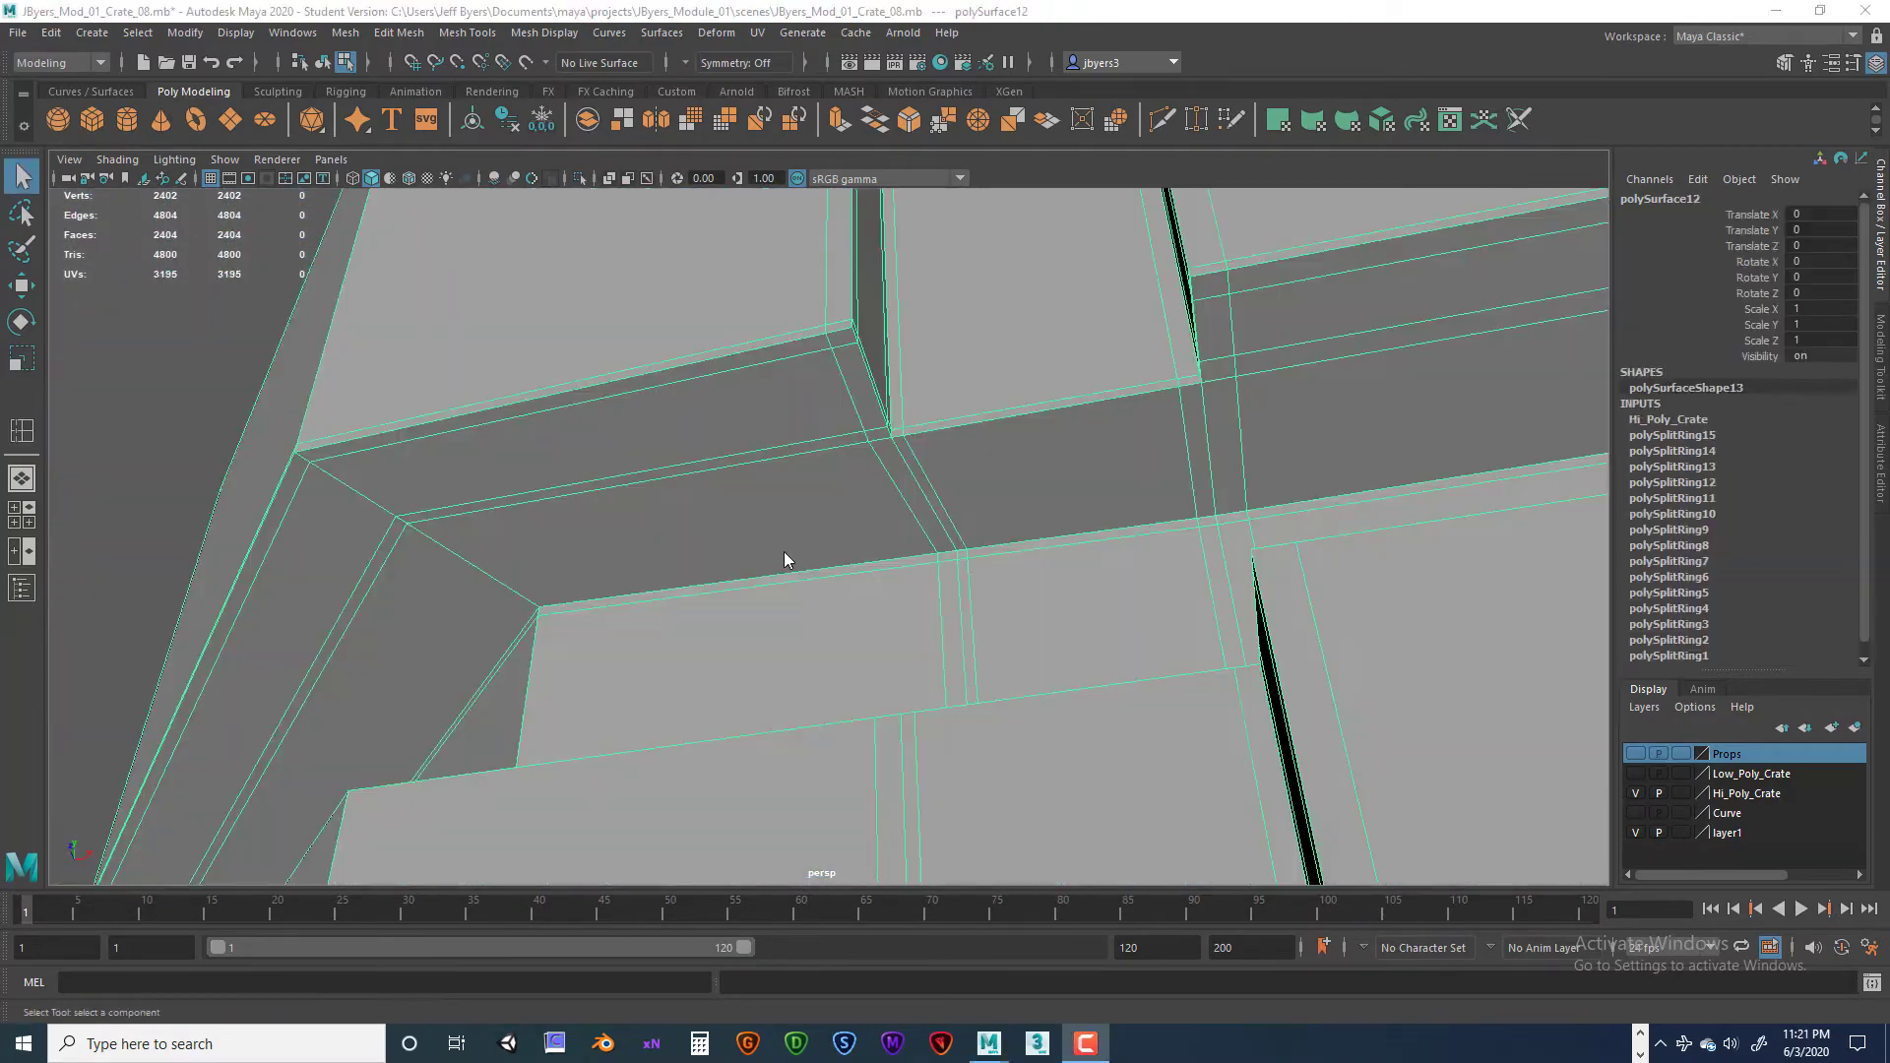
# Step: Compare the smoothed and unsmoothed crate to examine the groove corners and edges beneath the lid's rim
pyautogui.moveTo(1006, 512)
pyautogui.keyDown('alt'); pyautogui.mouseDown()
pyautogui.moveTo(962, 523)
pyautogui.moveTo(1014, 541)
pyautogui.mouseUp(); pyautogui.keyUp('alt')
pyautogui.keyDown('alt'); pyautogui.moveTo(1347, 481); pyautogui.dragTo(1285, 532); pyautogui.keyUp('alt')
pyautogui.keyDown('alt'); pyautogui.moveTo(837, 635); pyautogui.dragTo(855, 601); pyautogui.keyUp('alt')
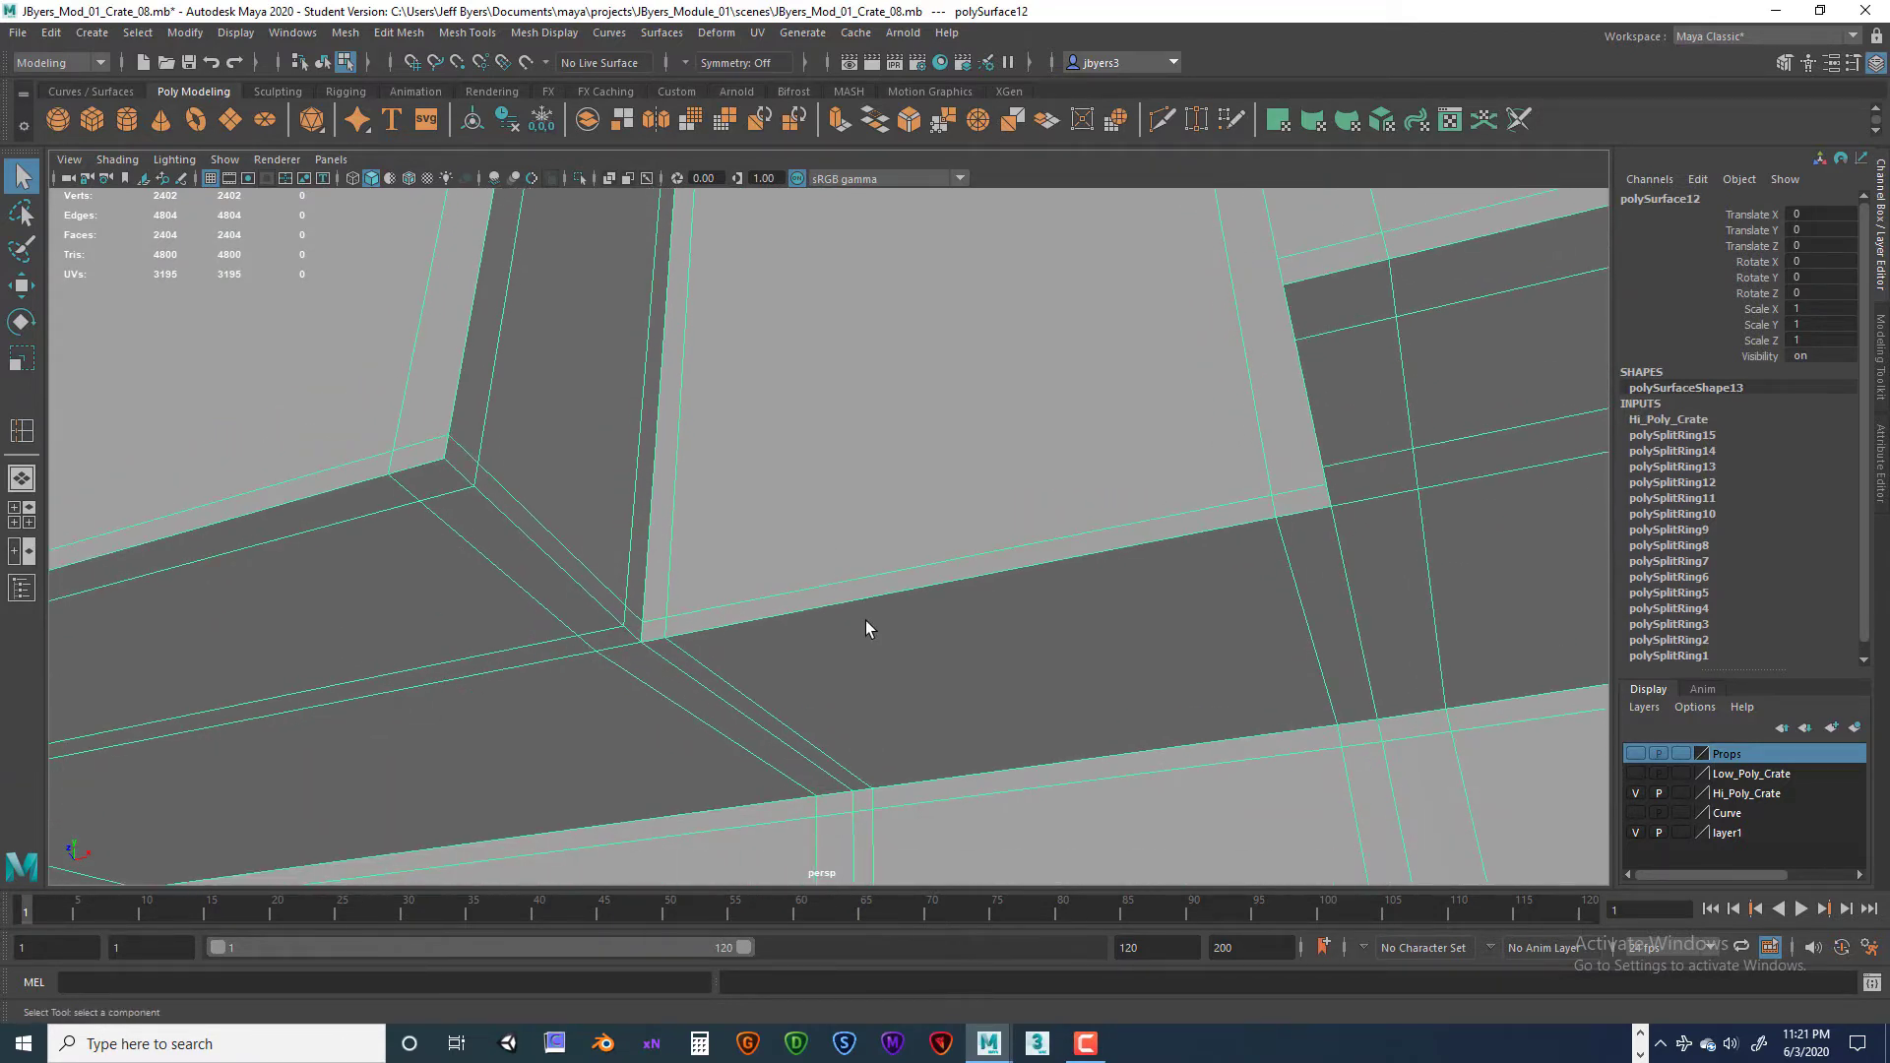
pyautogui.press('3')
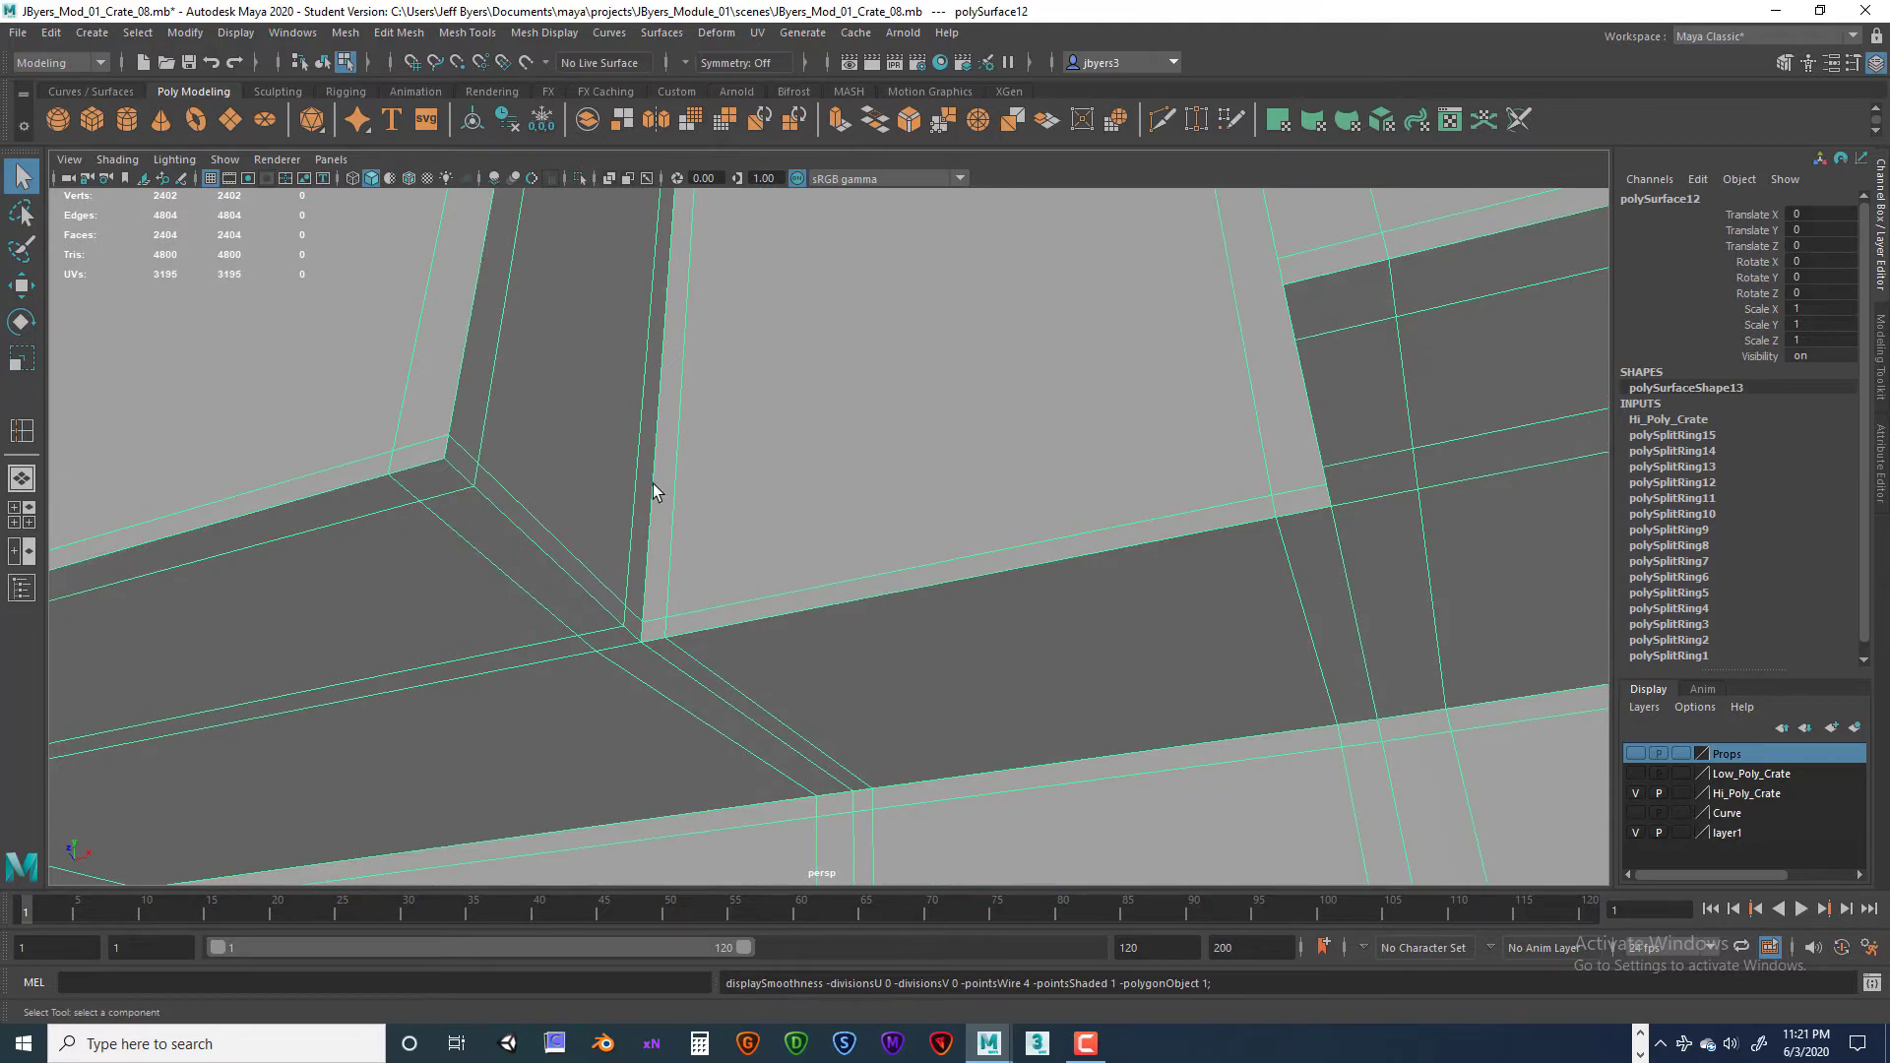
pyautogui.press('3')
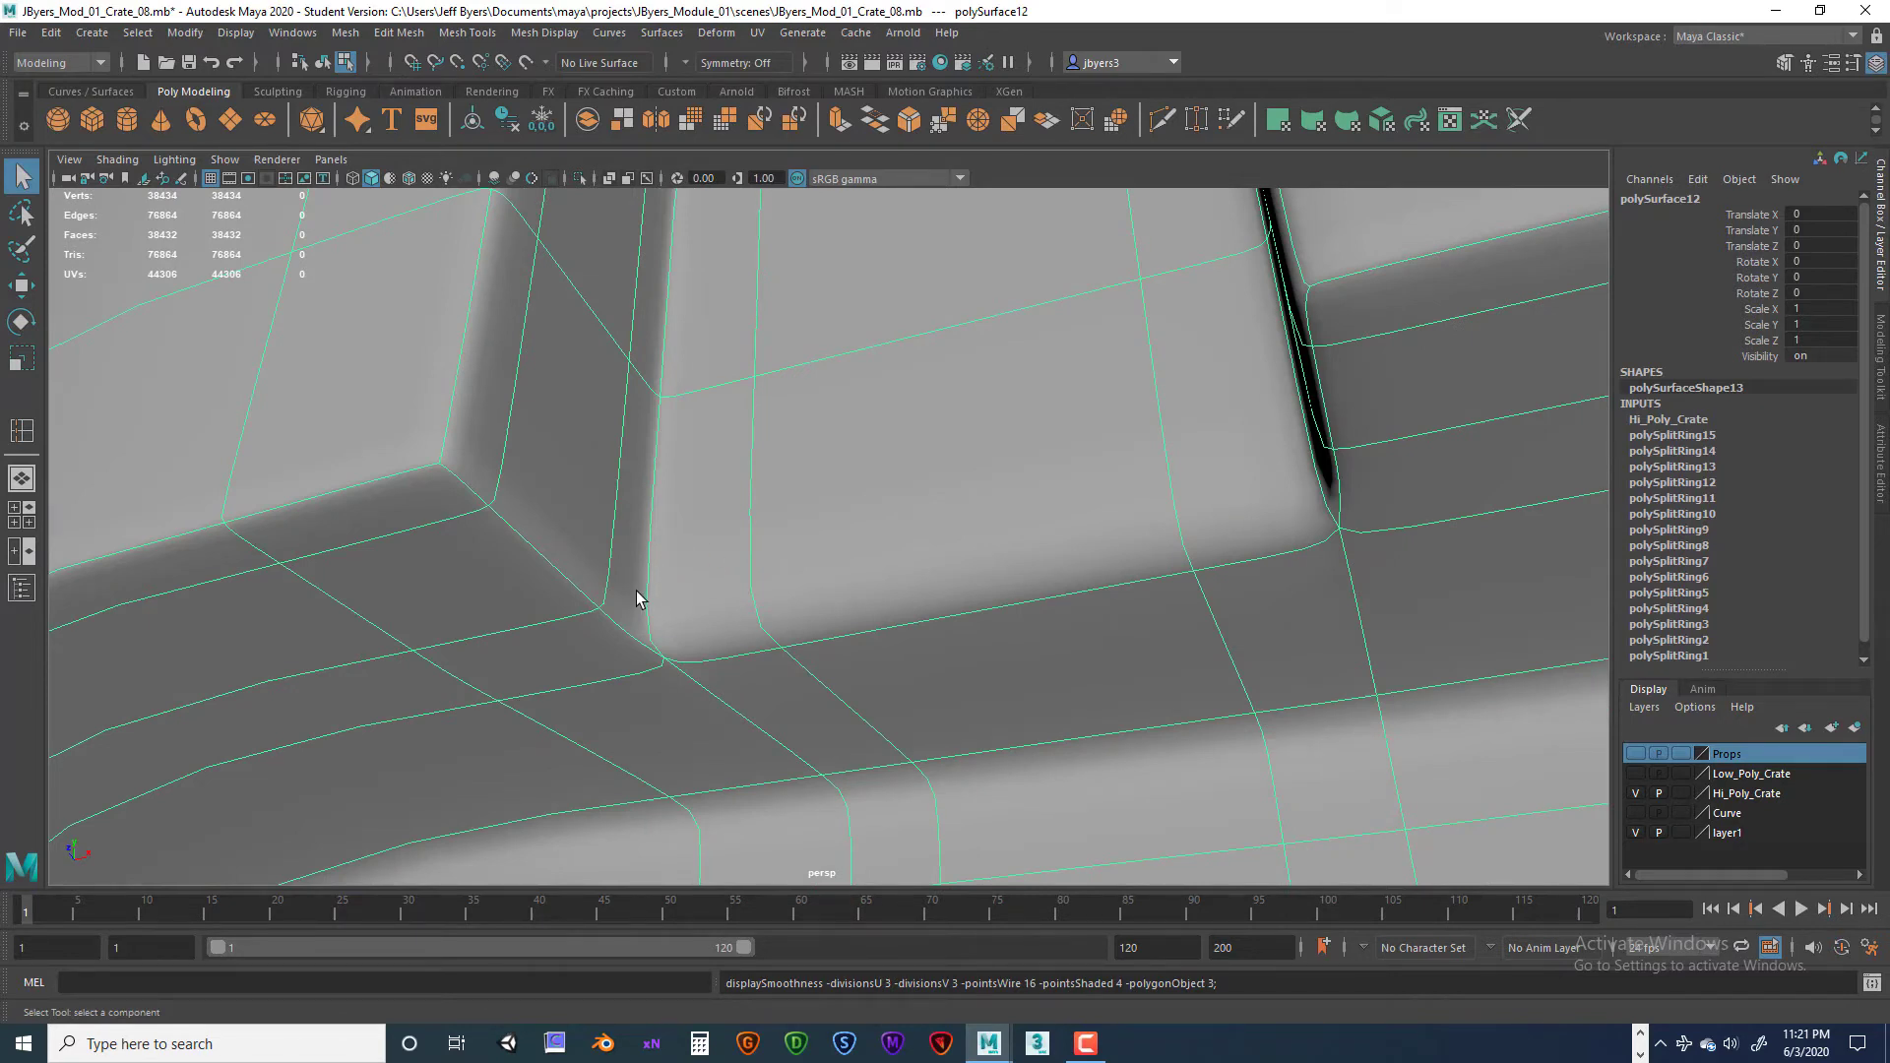
pyautogui.press('1')
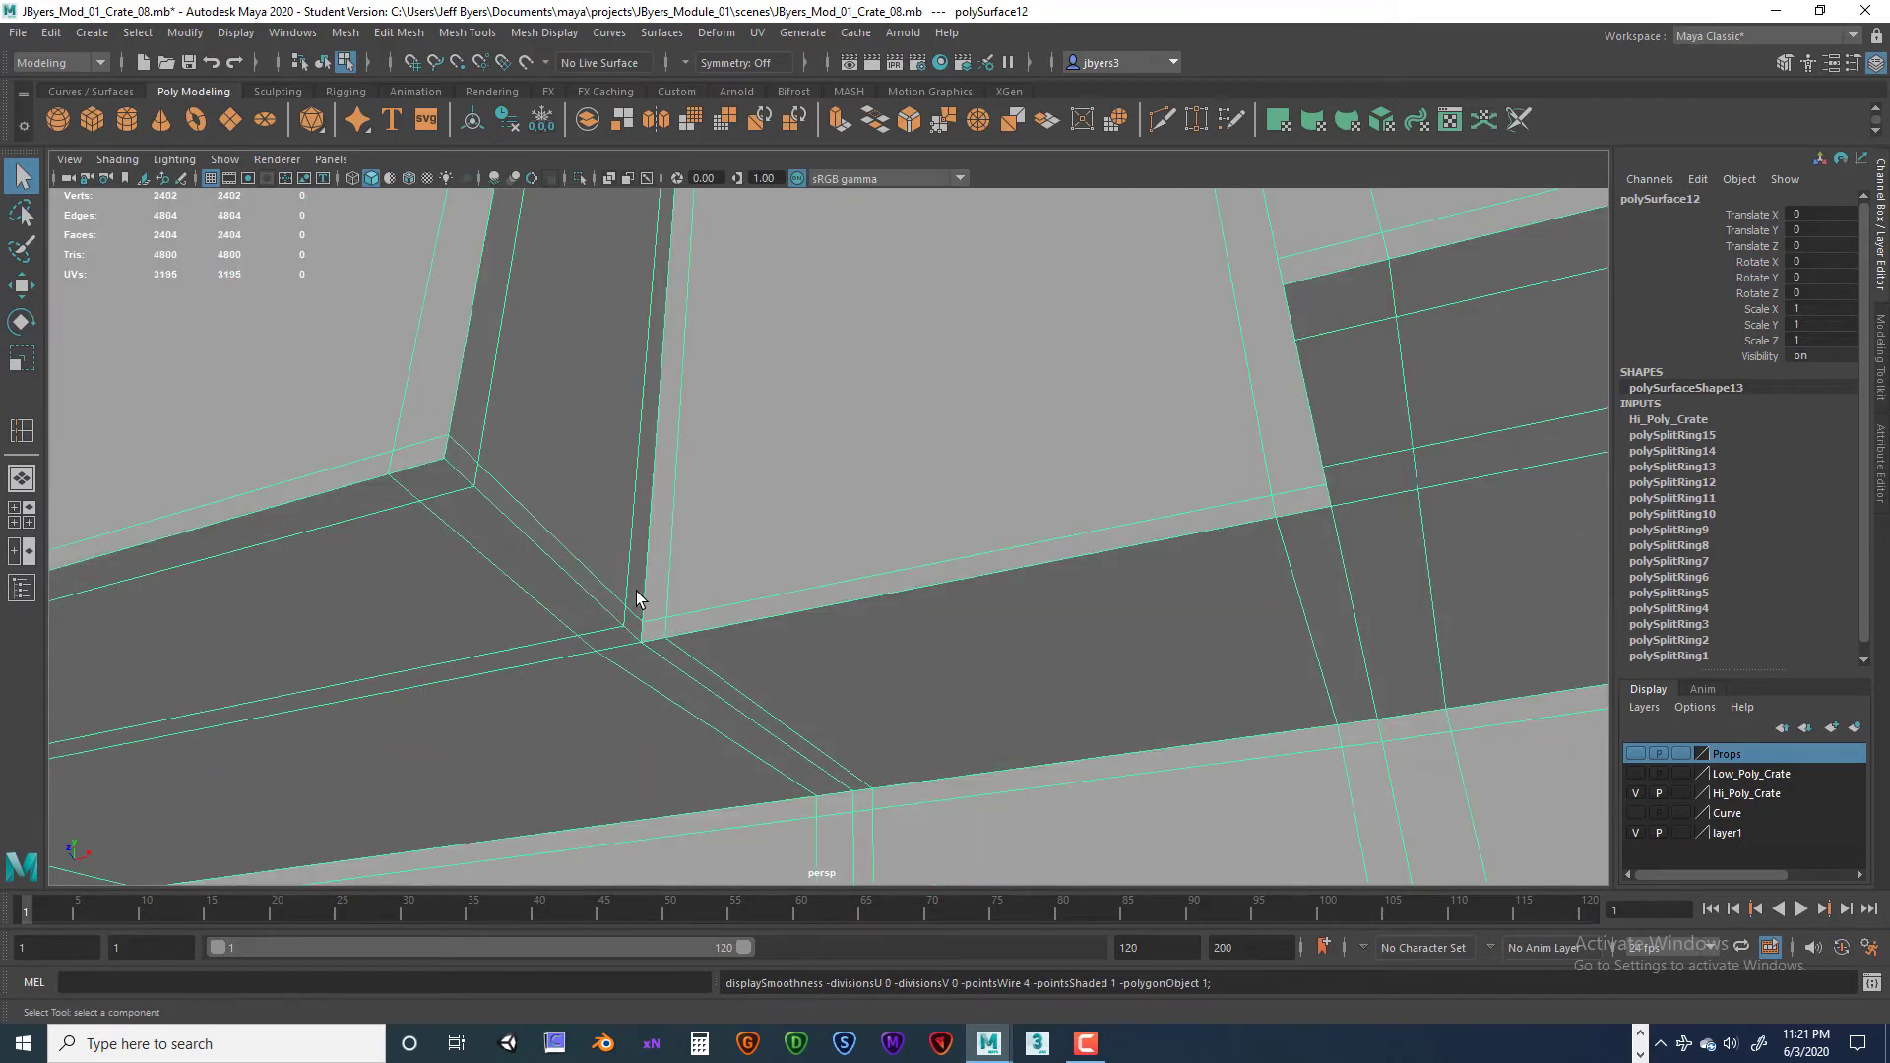
pyautogui.press('3')
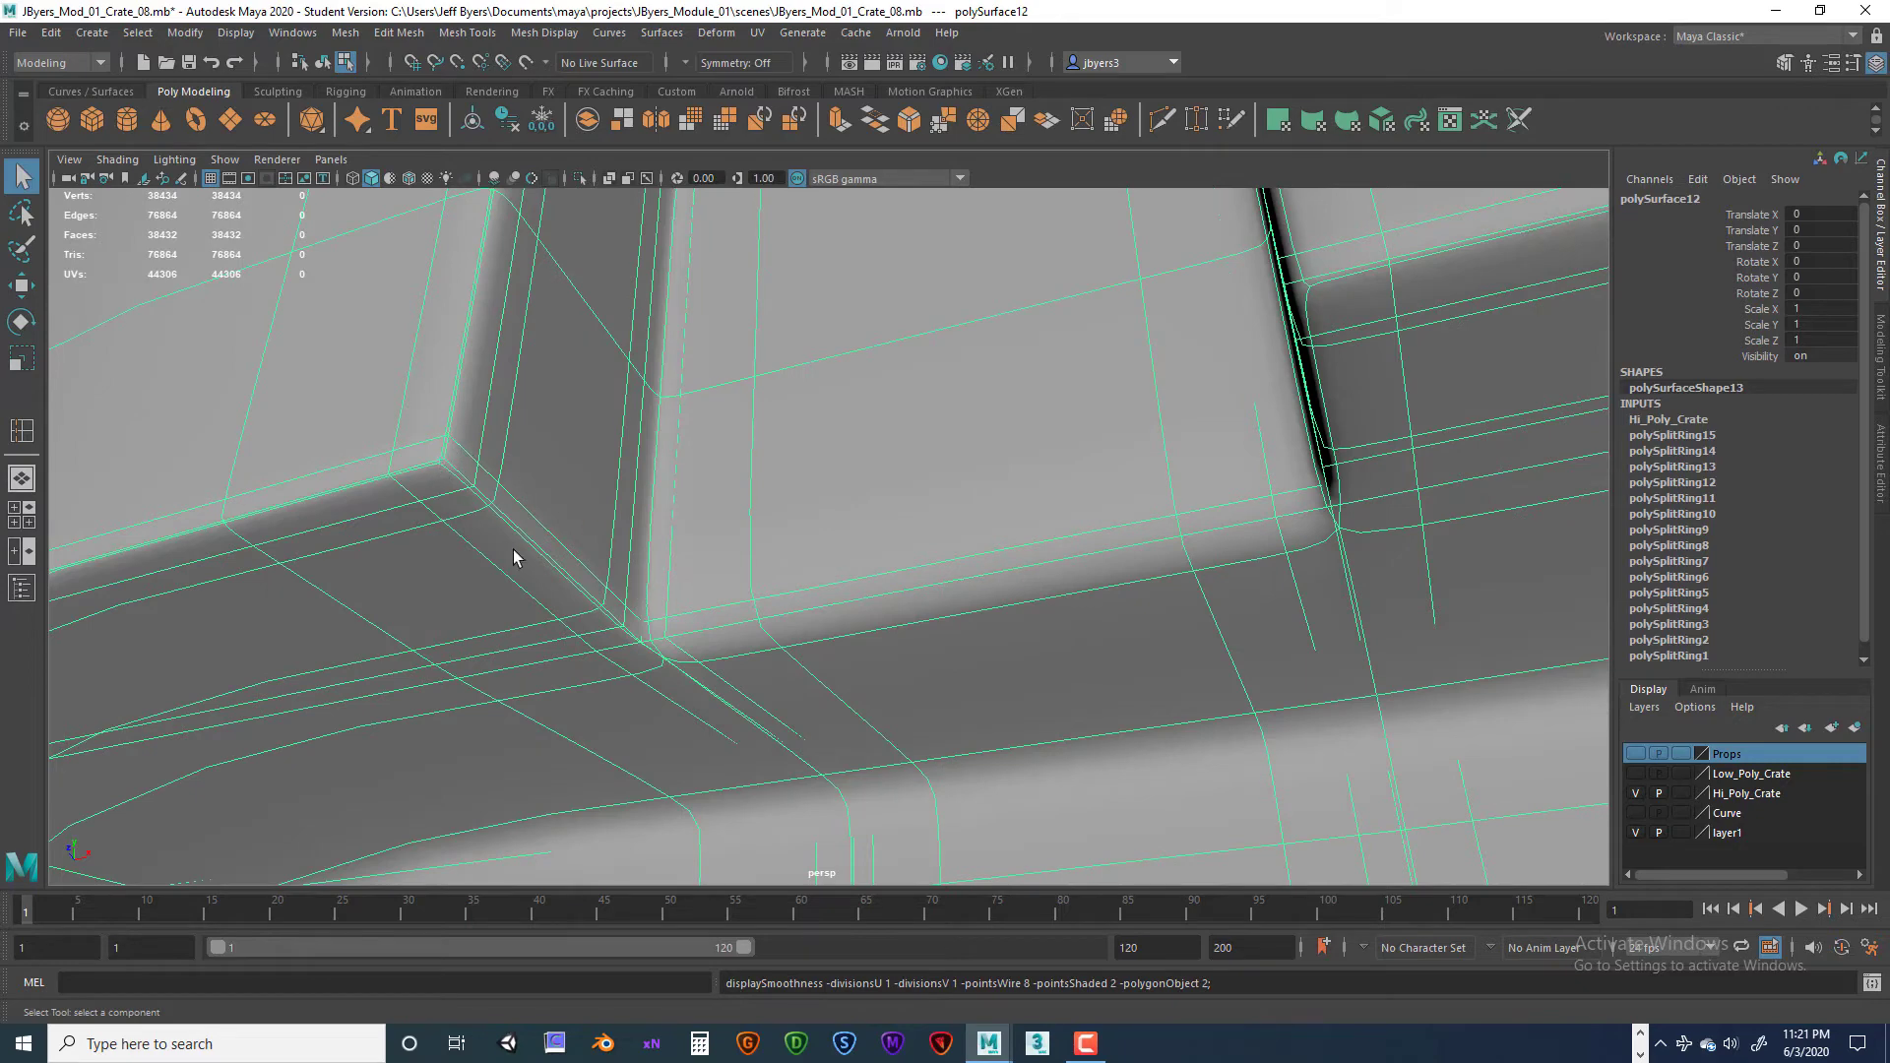
pyautogui.scroll(-5, 512, 549)
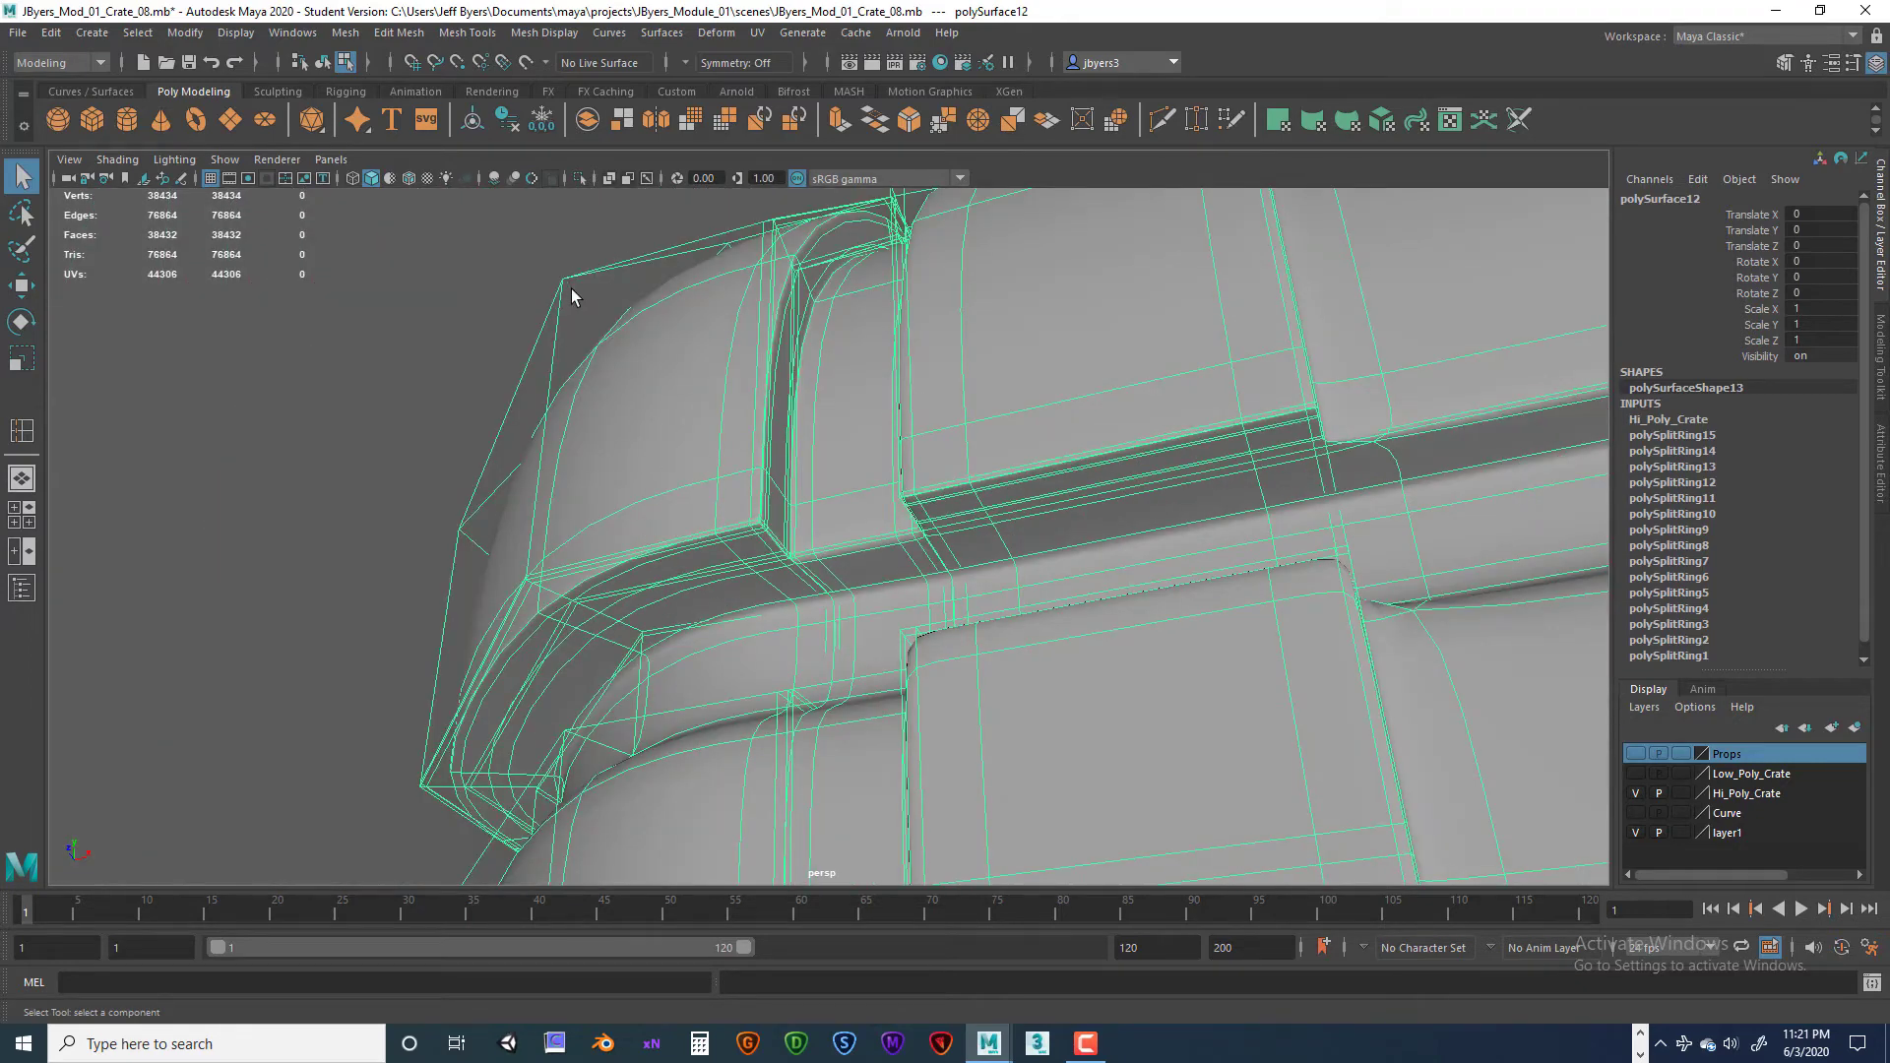
pyautogui.press('3')
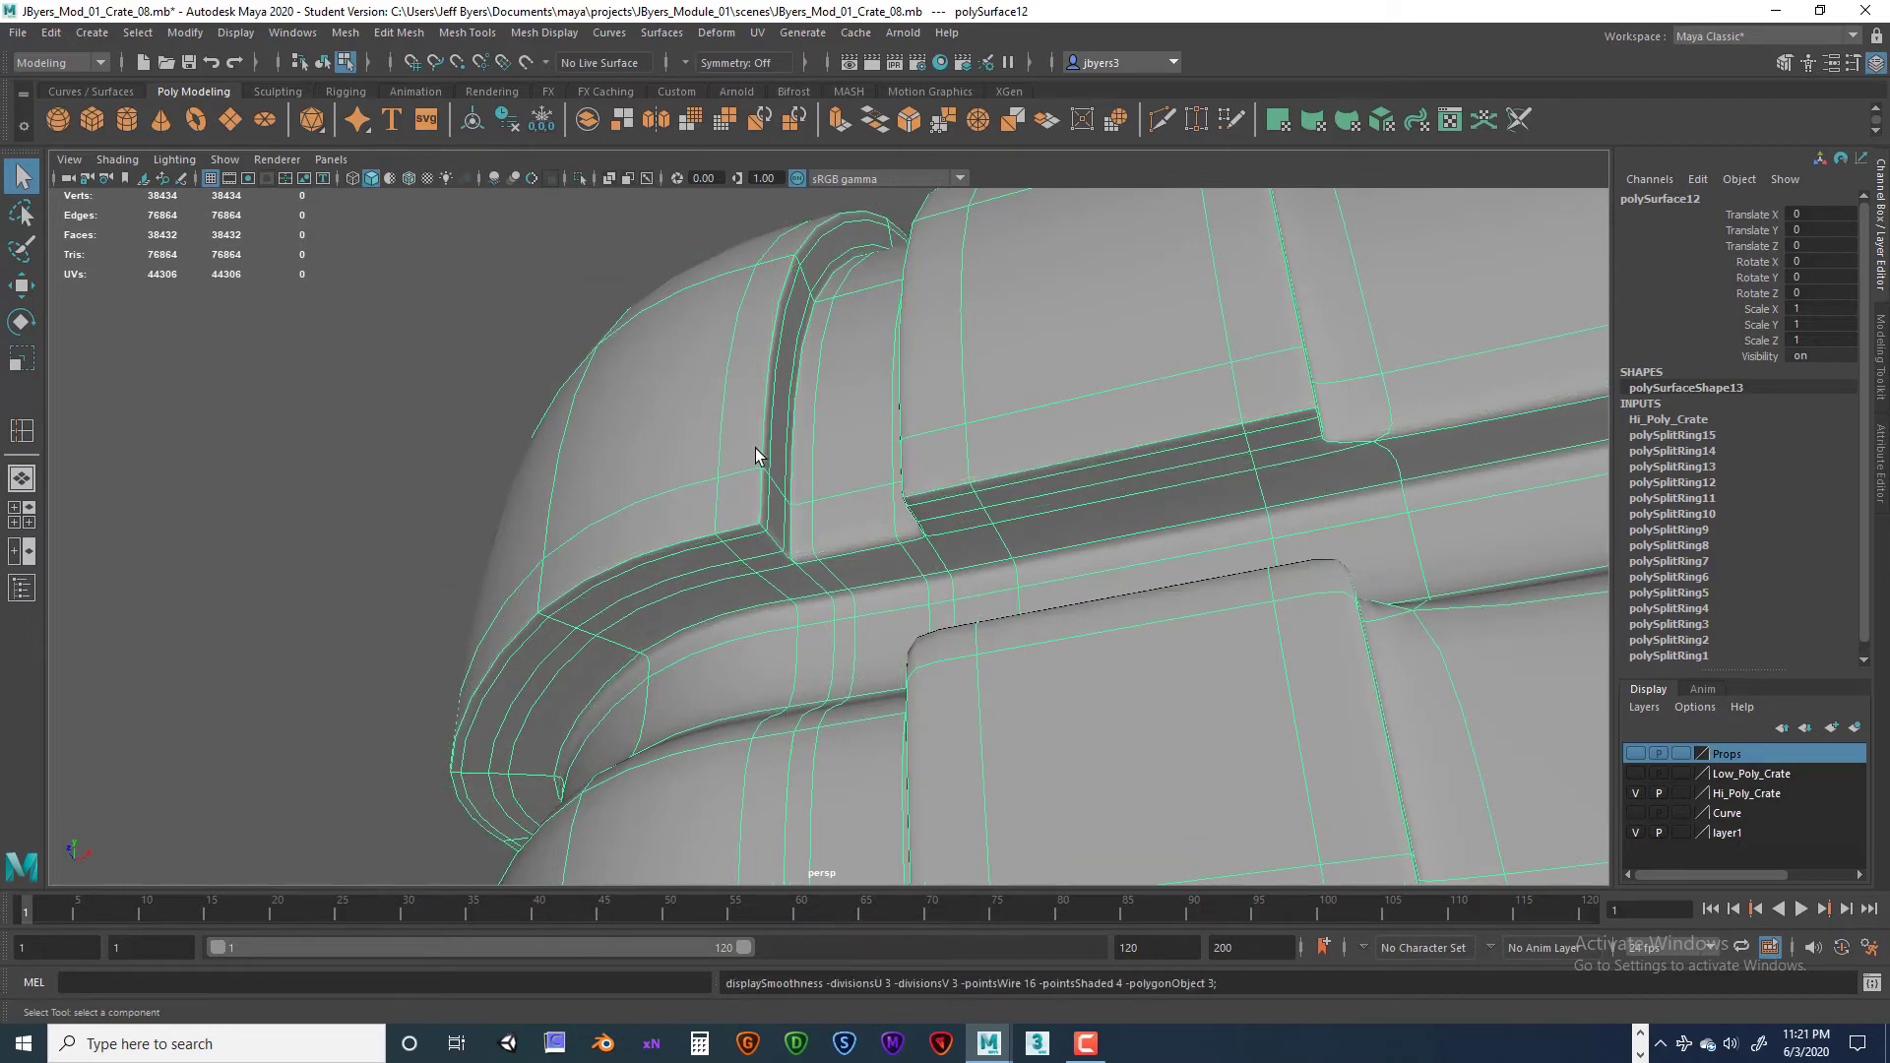
pyautogui.press('1')
# Step: Preview the lid's corner cap smoothed to examine its rounded outline, and restore the unsmoothed display
pyautogui.keyDown('alt'); pyautogui.moveTo(757, 459); pyautogui.dragTo(776, 482); pyautogui.keyUp('alt')
pyautogui.keyDown('alt'); pyautogui.moveTo(652, 452); pyautogui.dragTo(708, 368); pyautogui.keyUp('alt')
pyautogui.scroll(2, 695, 449)
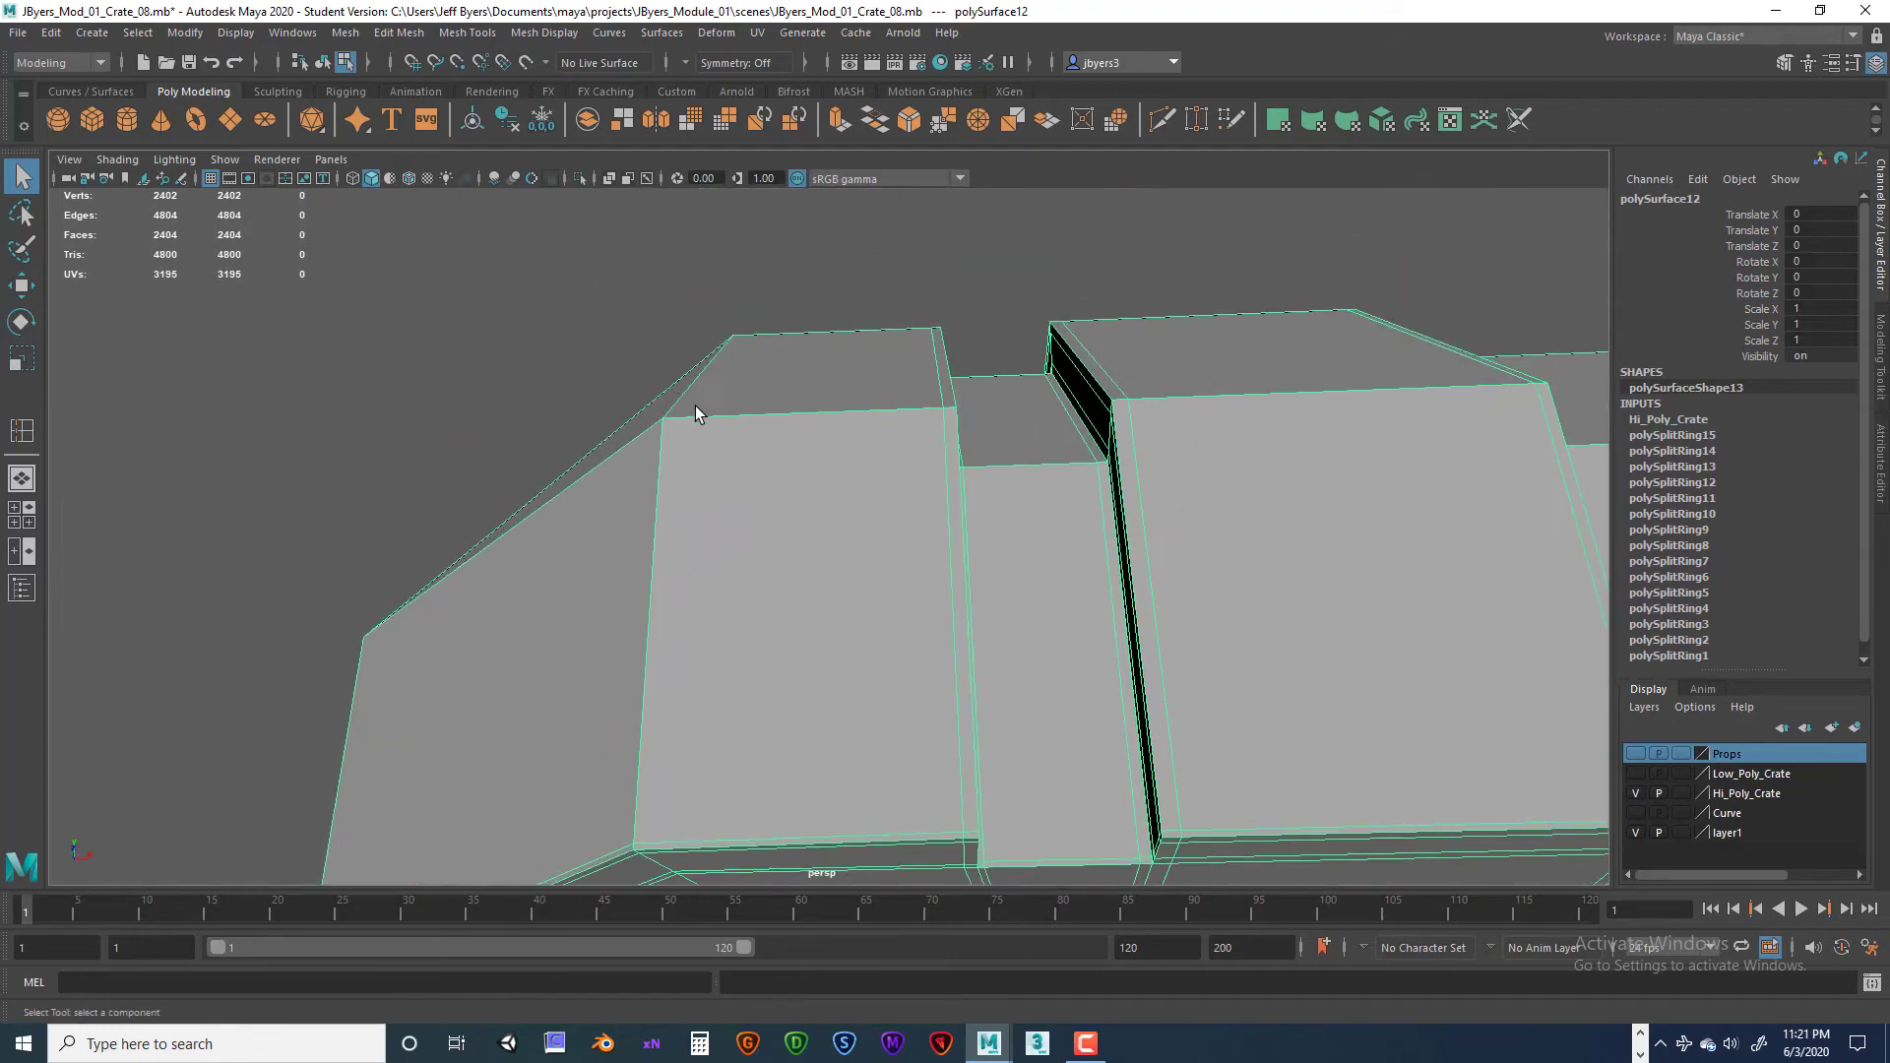
pyautogui.press('3')
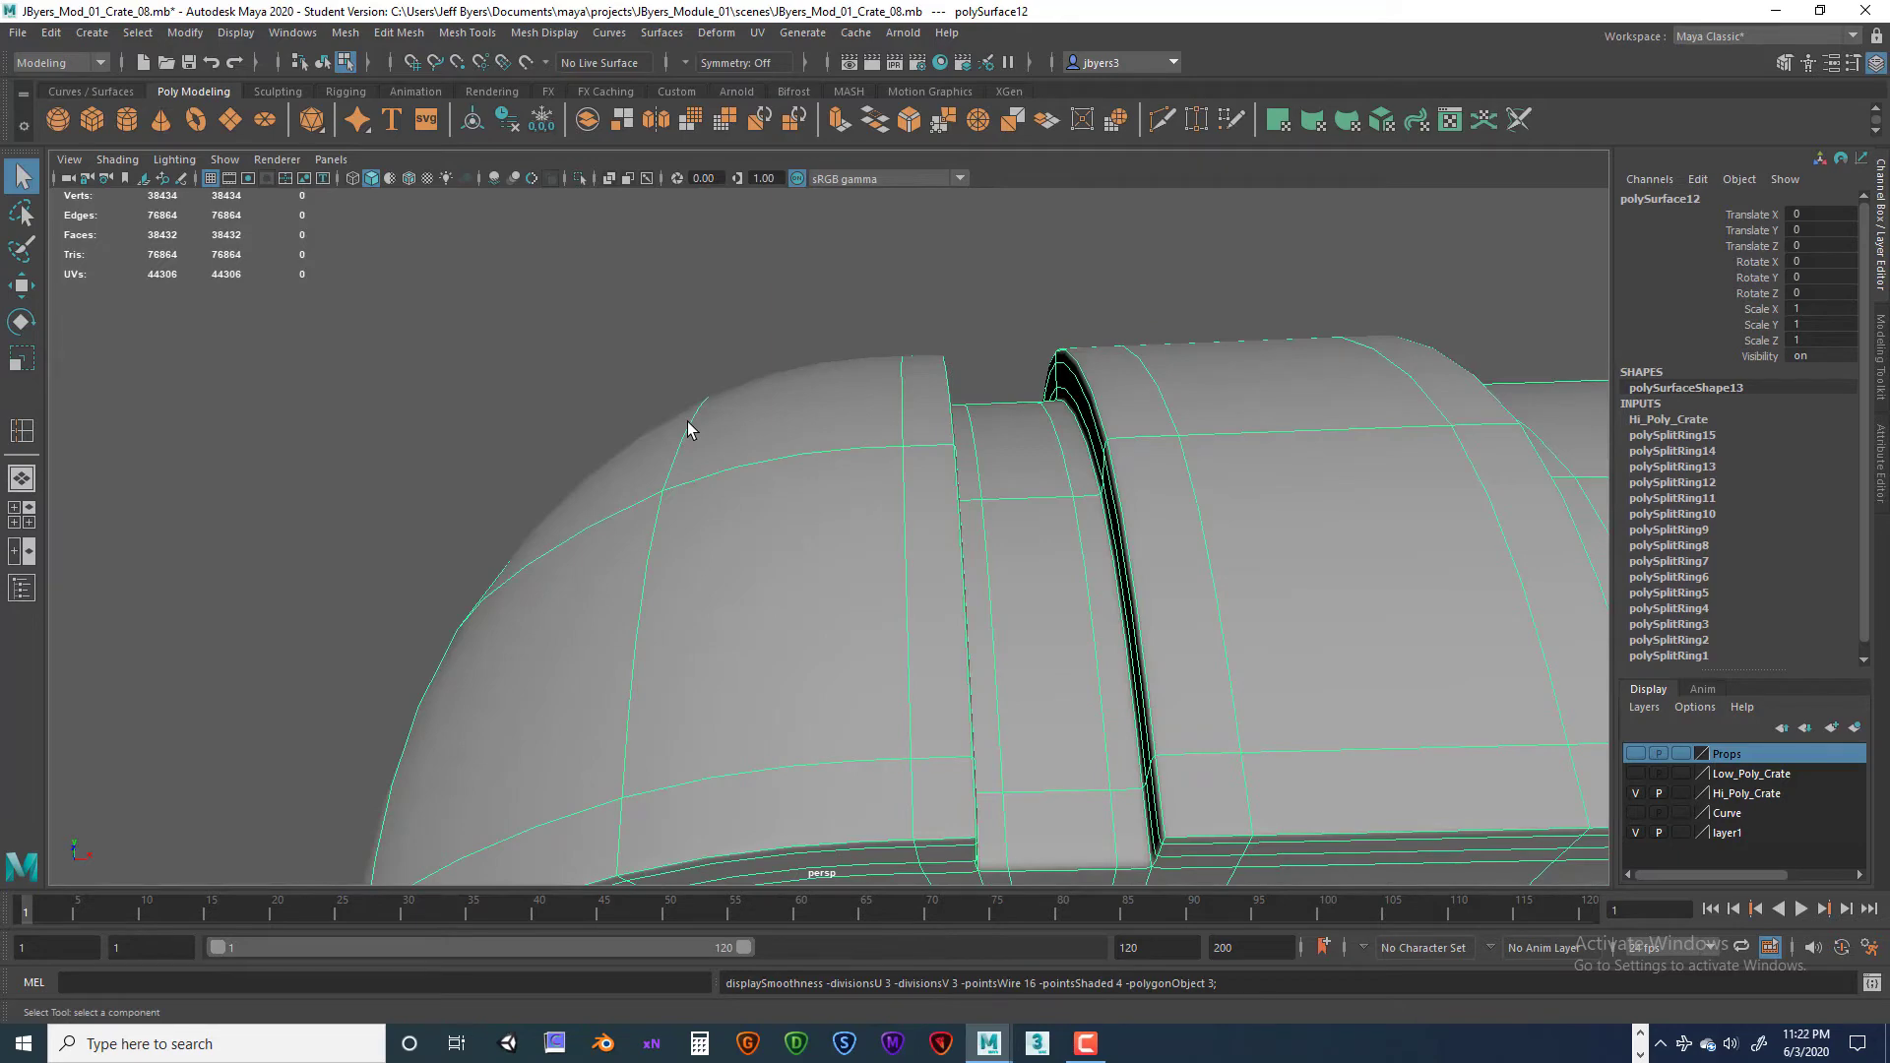
pyautogui.press('1')
# Step: Insert a supporting edge loop along the underside of the lid's rim, just inward of the groove's bottom edge
pyautogui.keyDown('alt'); pyautogui.moveTo(888, 642); pyautogui.dragTo(818, 555); pyautogui.keyUp('alt')
pyautogui.keyDown('alt'); pyautogui.moveTo(849, 536); pyautogui.dragTo(727, 651, button='middle'); pyautogui.keyUp('alt')
pyautogui.keyDown('alt'); pyautogui.moveTo(810, 627); pyautogui.dragTo(1003, 516, button='right'); pyautogui.keyUp('alt')
pyautogui.keyDown('alt'); pyautogui.moveTo(957, 431); pyautogui.dragTo(1150, 448); pyautogui.keyUp('alt')
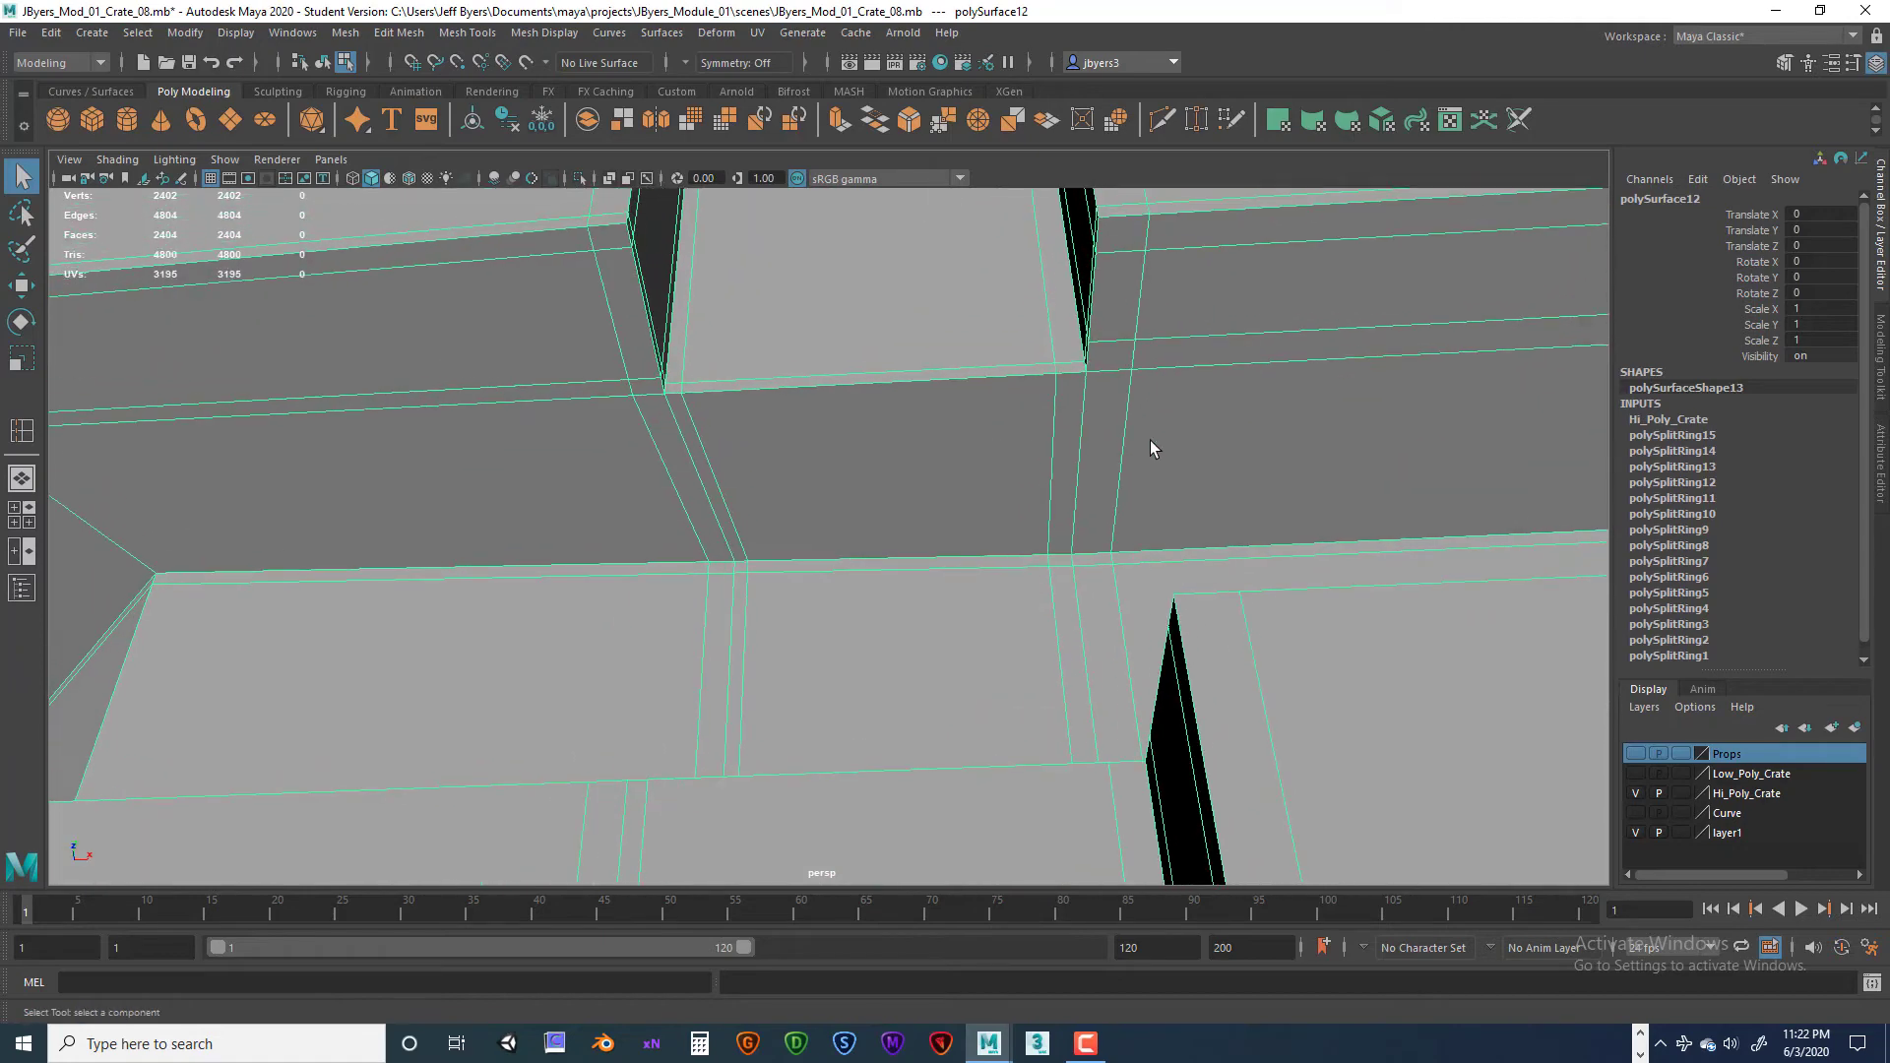
pyautogui.keyDown('shift'); pyautogui.rightClick(1045, 374); pyautogui.keyUp('shift')
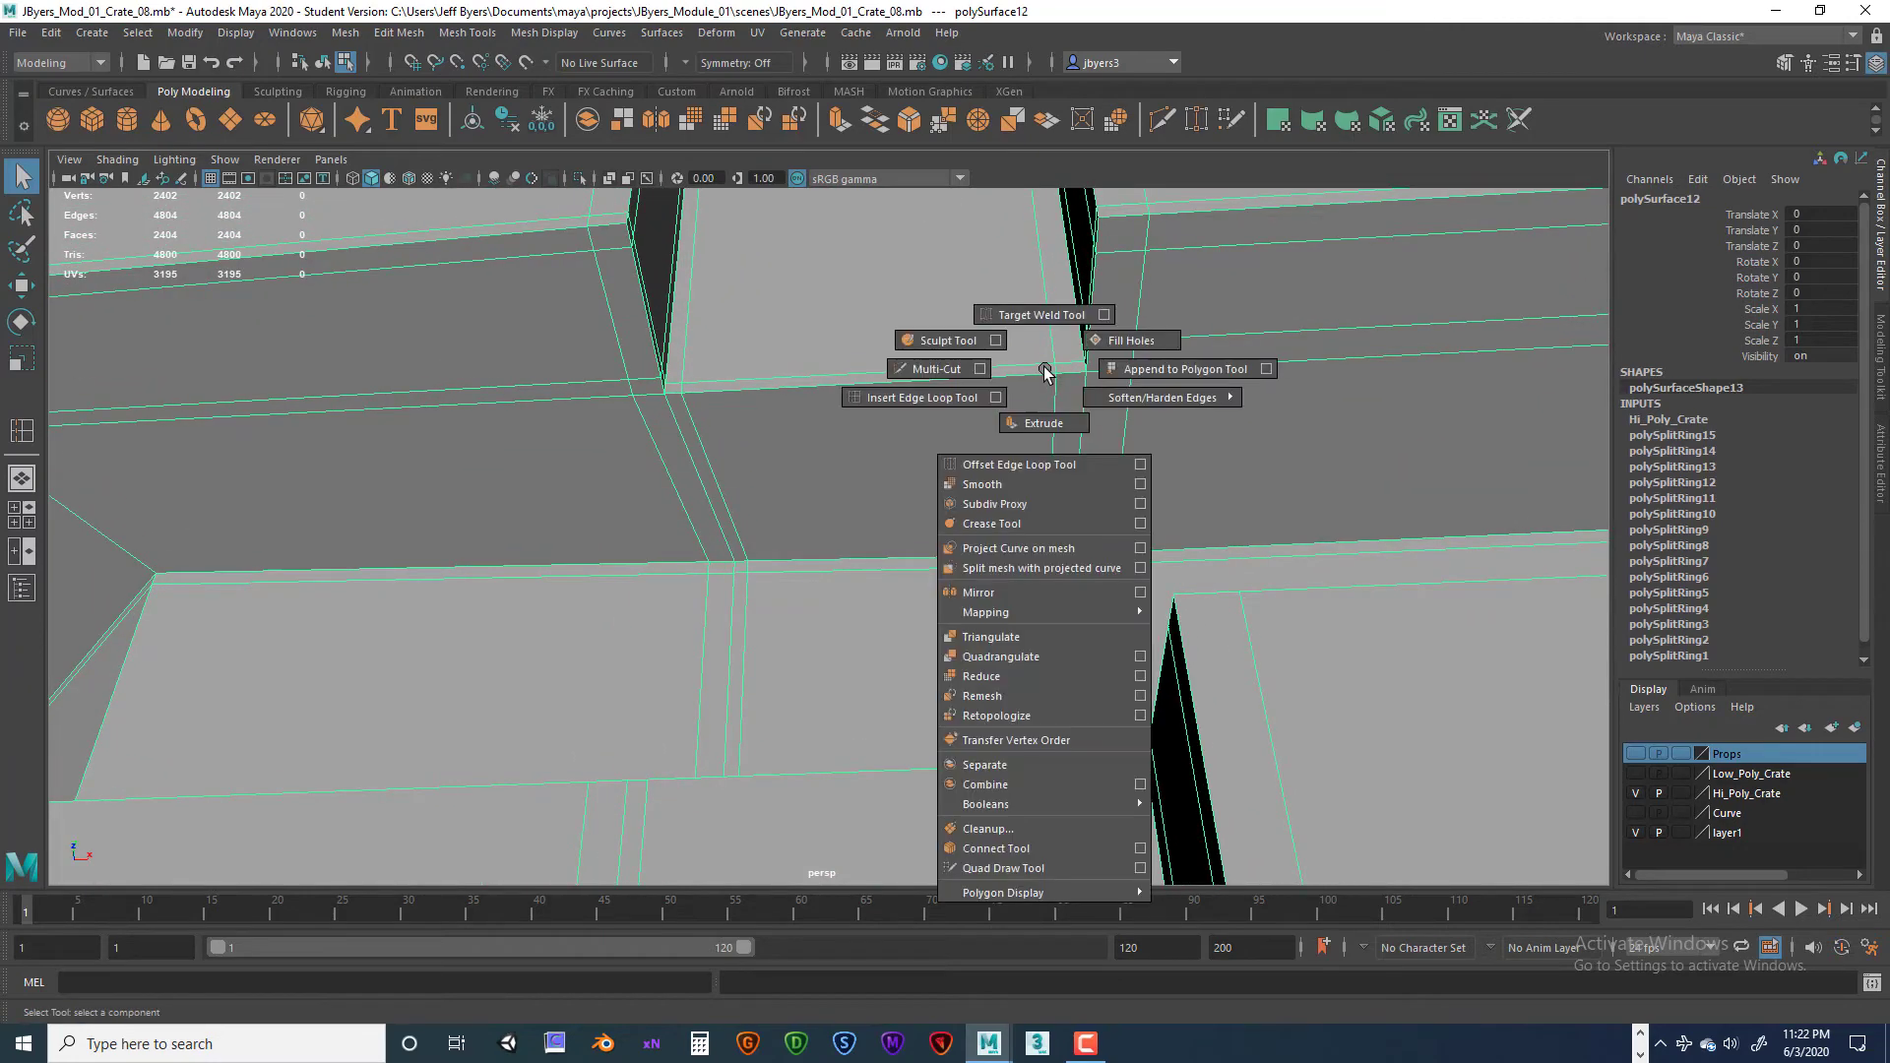
pyautogui.click(922, 397)
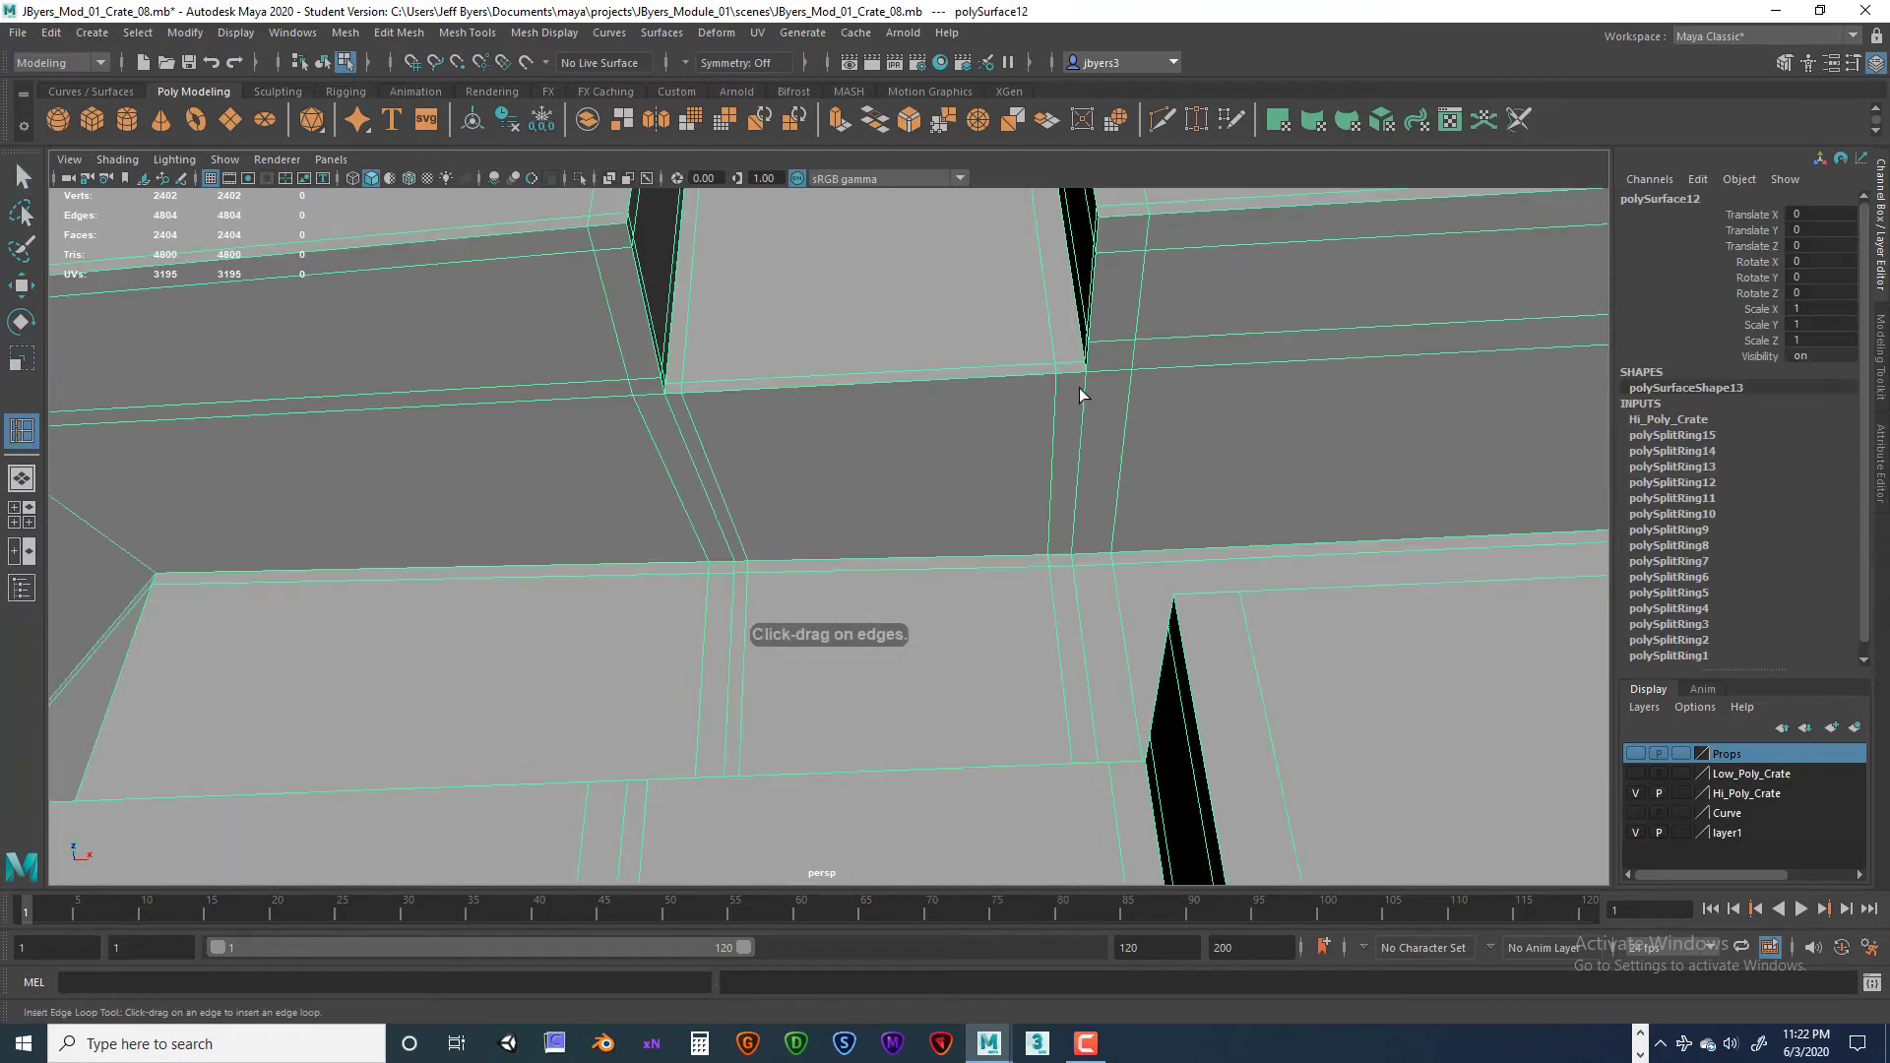
pyautogui.moveTo(1086, 393); pyautogui.dragTo(1087, 393)
pyautogui.keyDown('alt'); pyautogui.moveTo(1040, 621); pyautogui.dragTo(1024, 485); pyautogui.keyUp('alt')
pyautogui.keyDown('alt'); pyautogui.moveTo(972, 423); pyautogui.dragTo(953, 558); pyautogui.keyUp('alt')
pyautogui.keyDown('alt'); pyautogui.moveTo(748, 620); pyautogui.dragTo(801, 676); pyautogui.keyUp('alt')
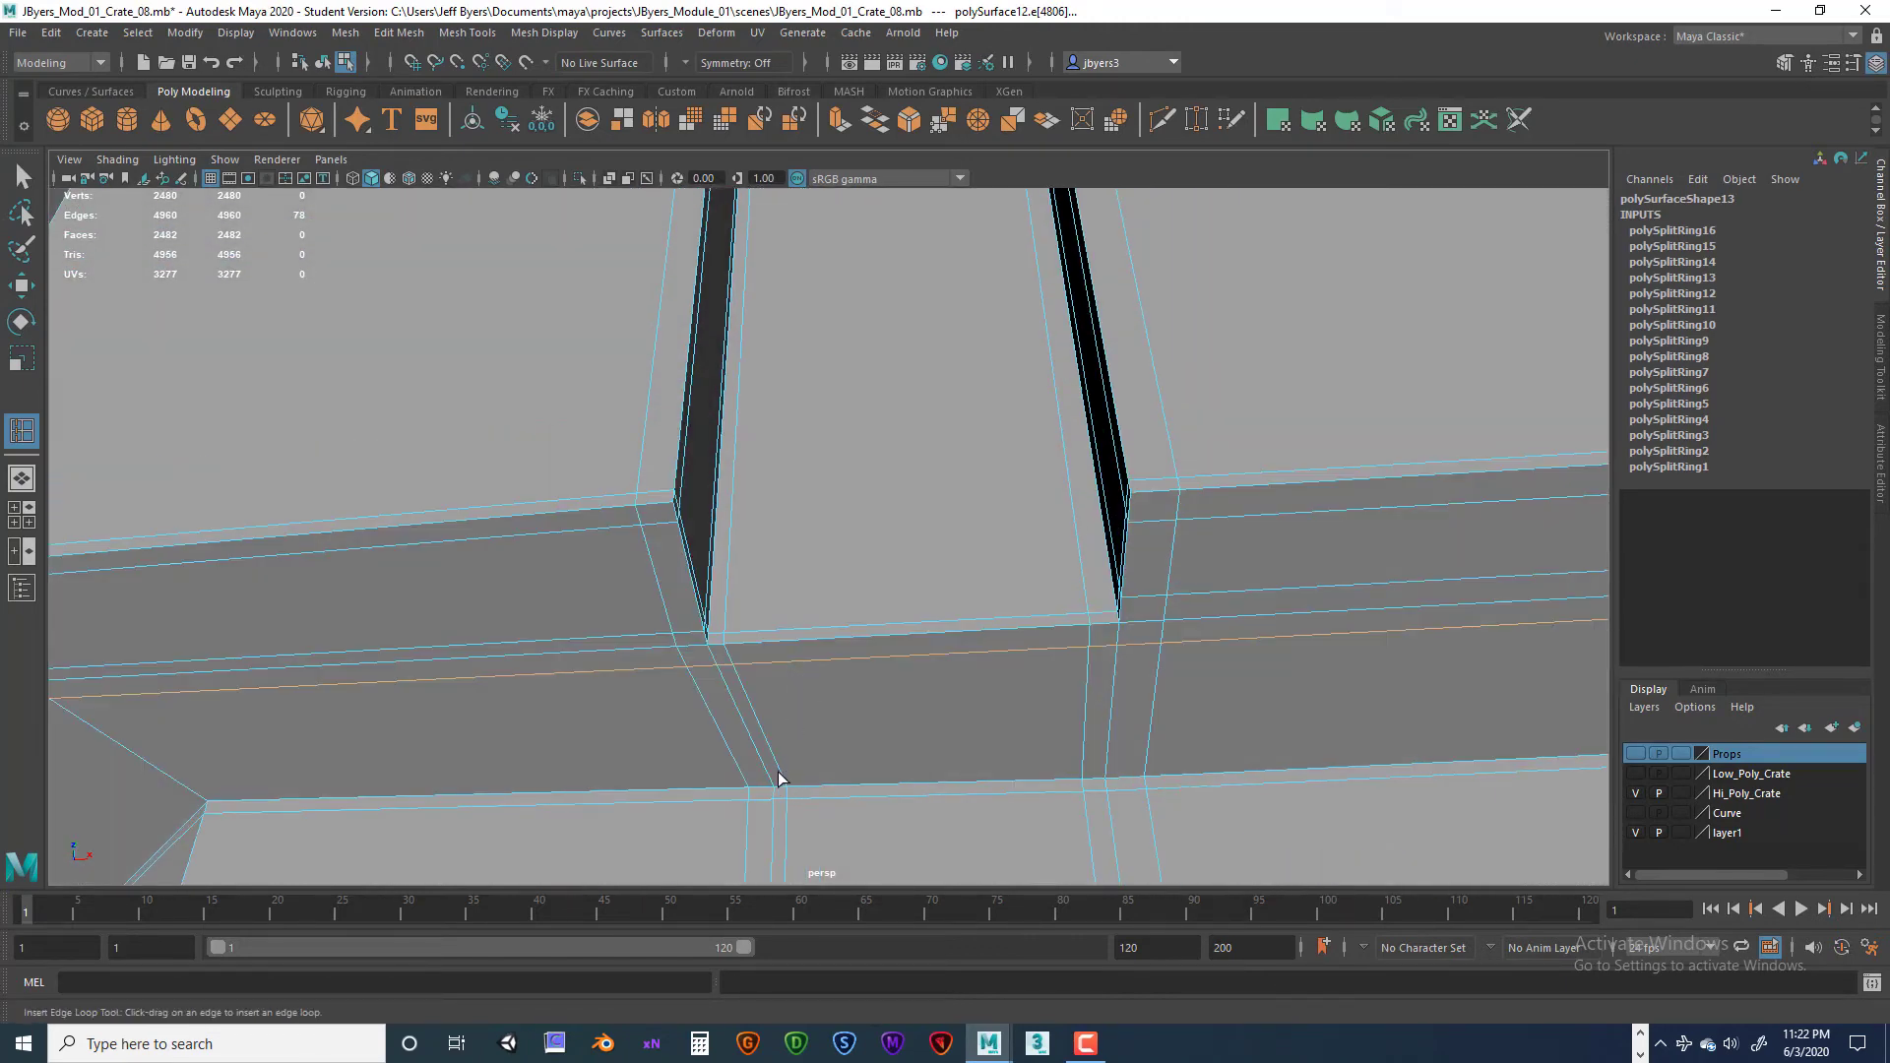
# Step: Insert a supporting edge loop along the inner edge of the lid rim's underside, beside the crate wall, and check it in the smoothed display
pyautogui.keyDown('alt'); pyautogui.moveTo(777, 779); pyautogui.dragTo(780, 751); pyautogui.keyUp('alt')
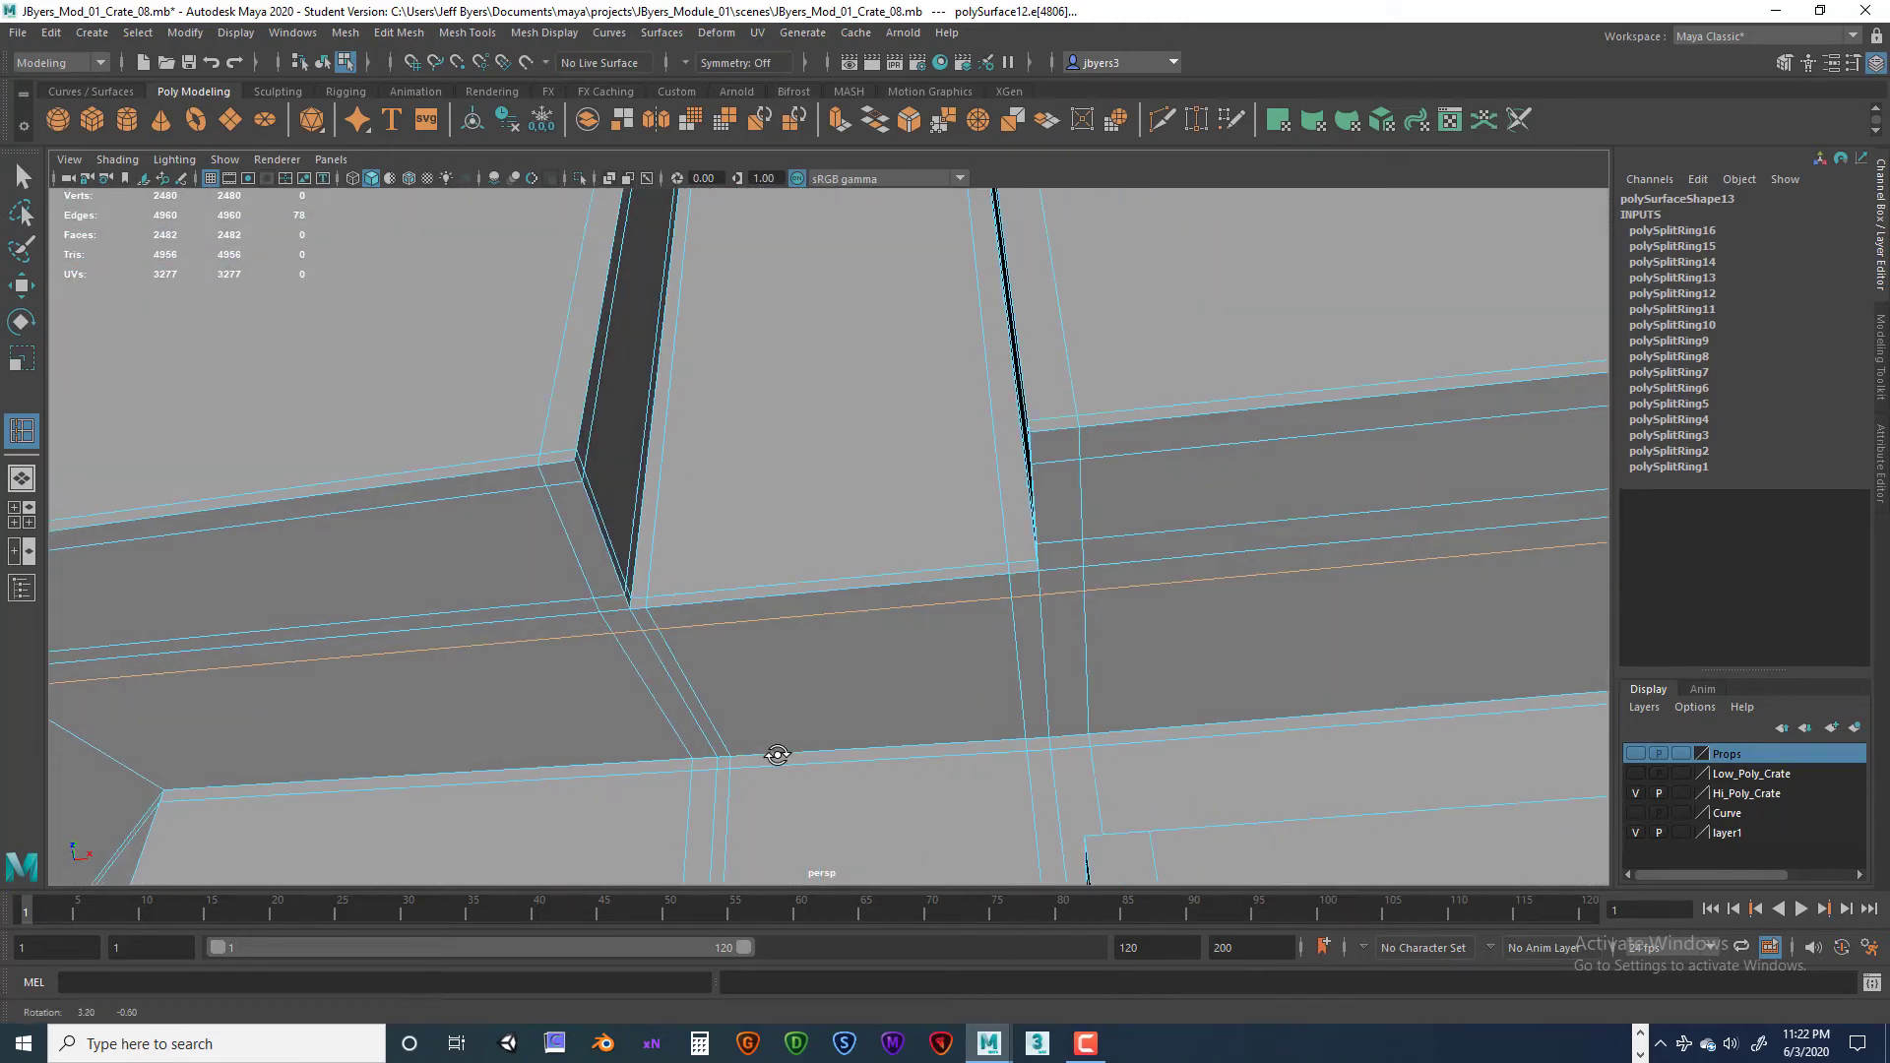
pyautogui.click(725, 741)
pyautogui.press('2')
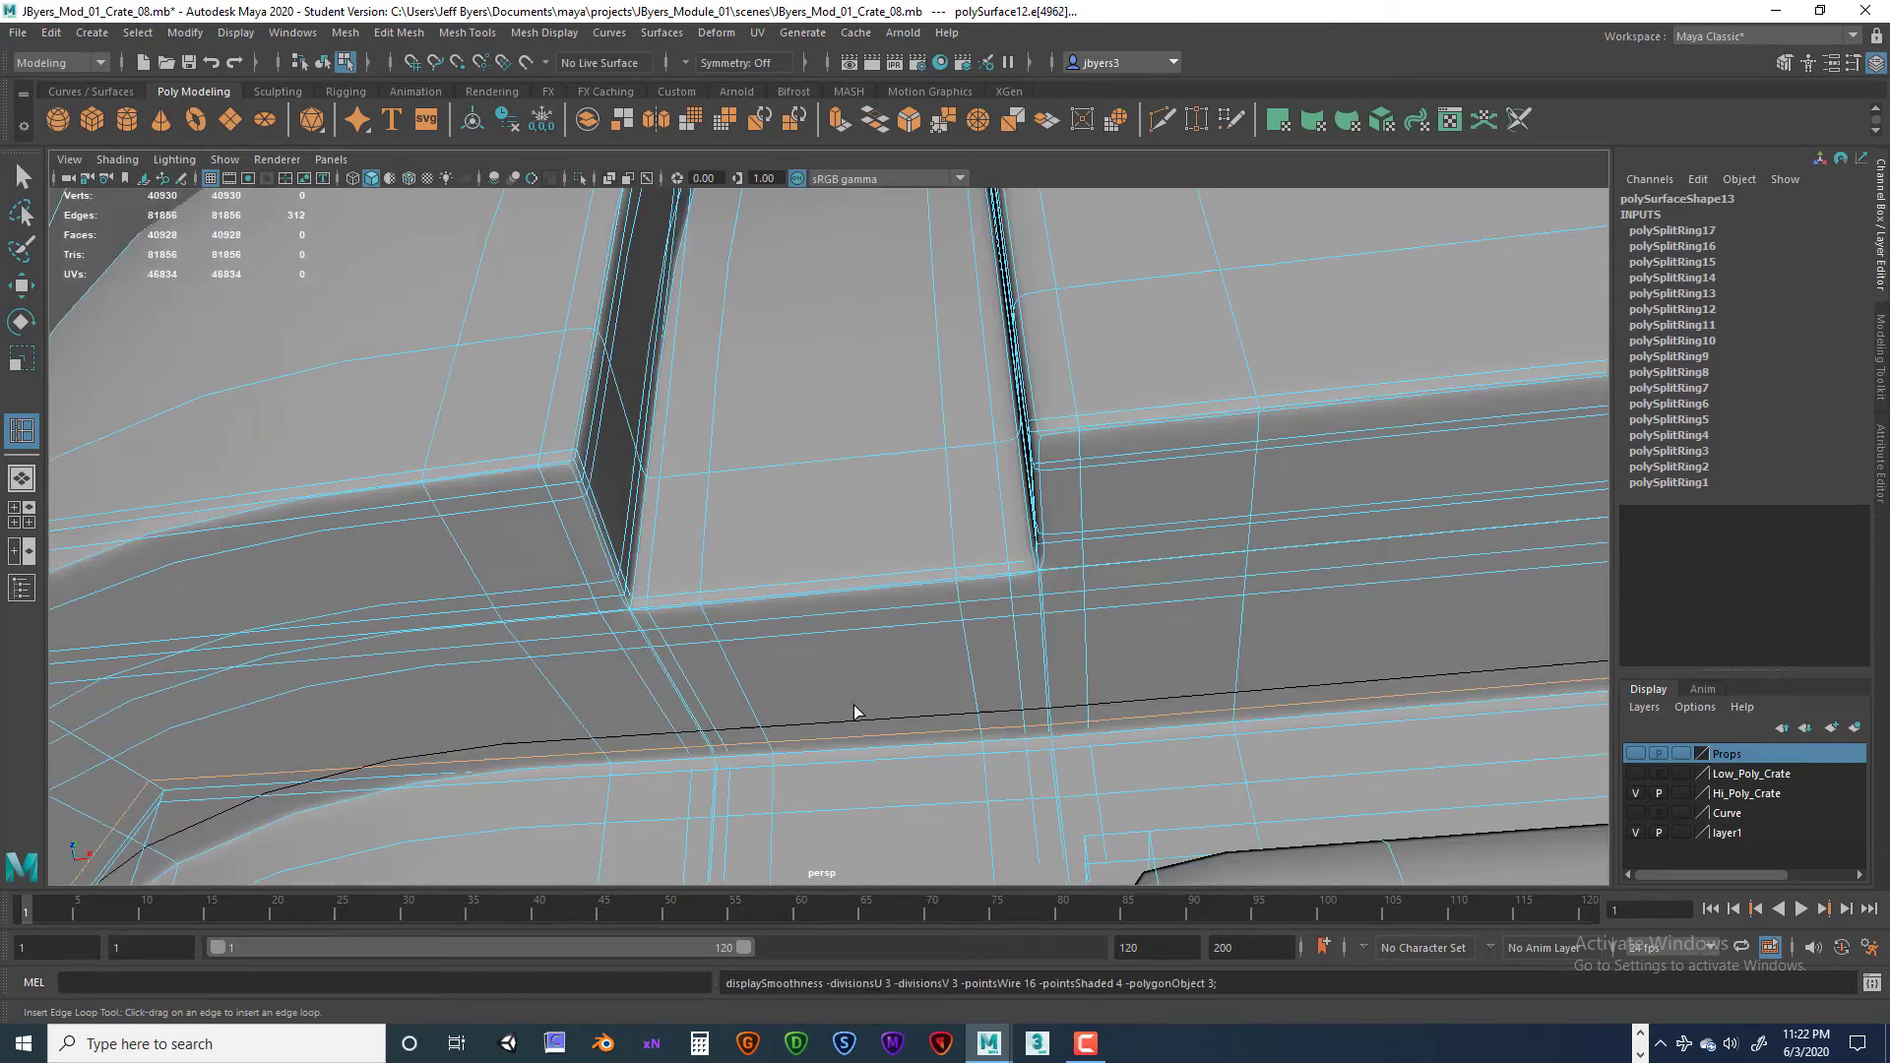
pyautogui.scroll(-4, 764, 705)
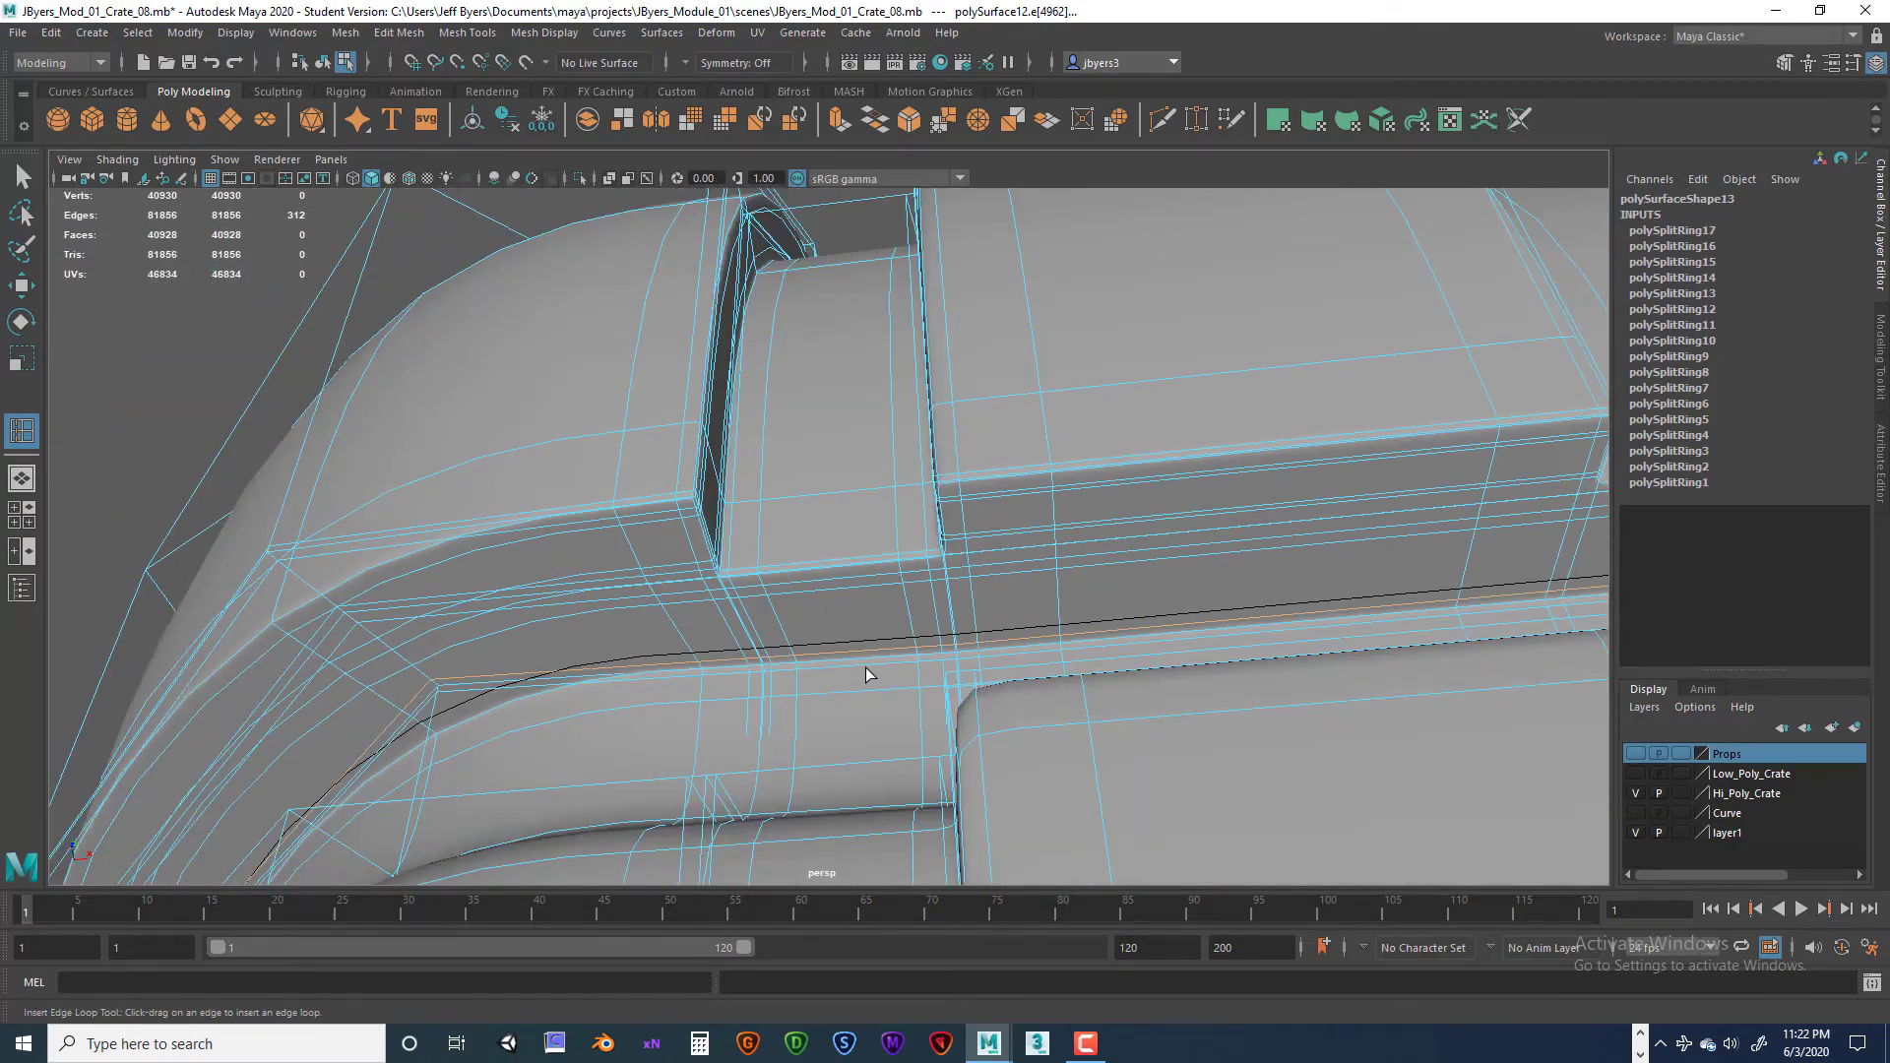
pyautogui.scroll(6, 865, 668)
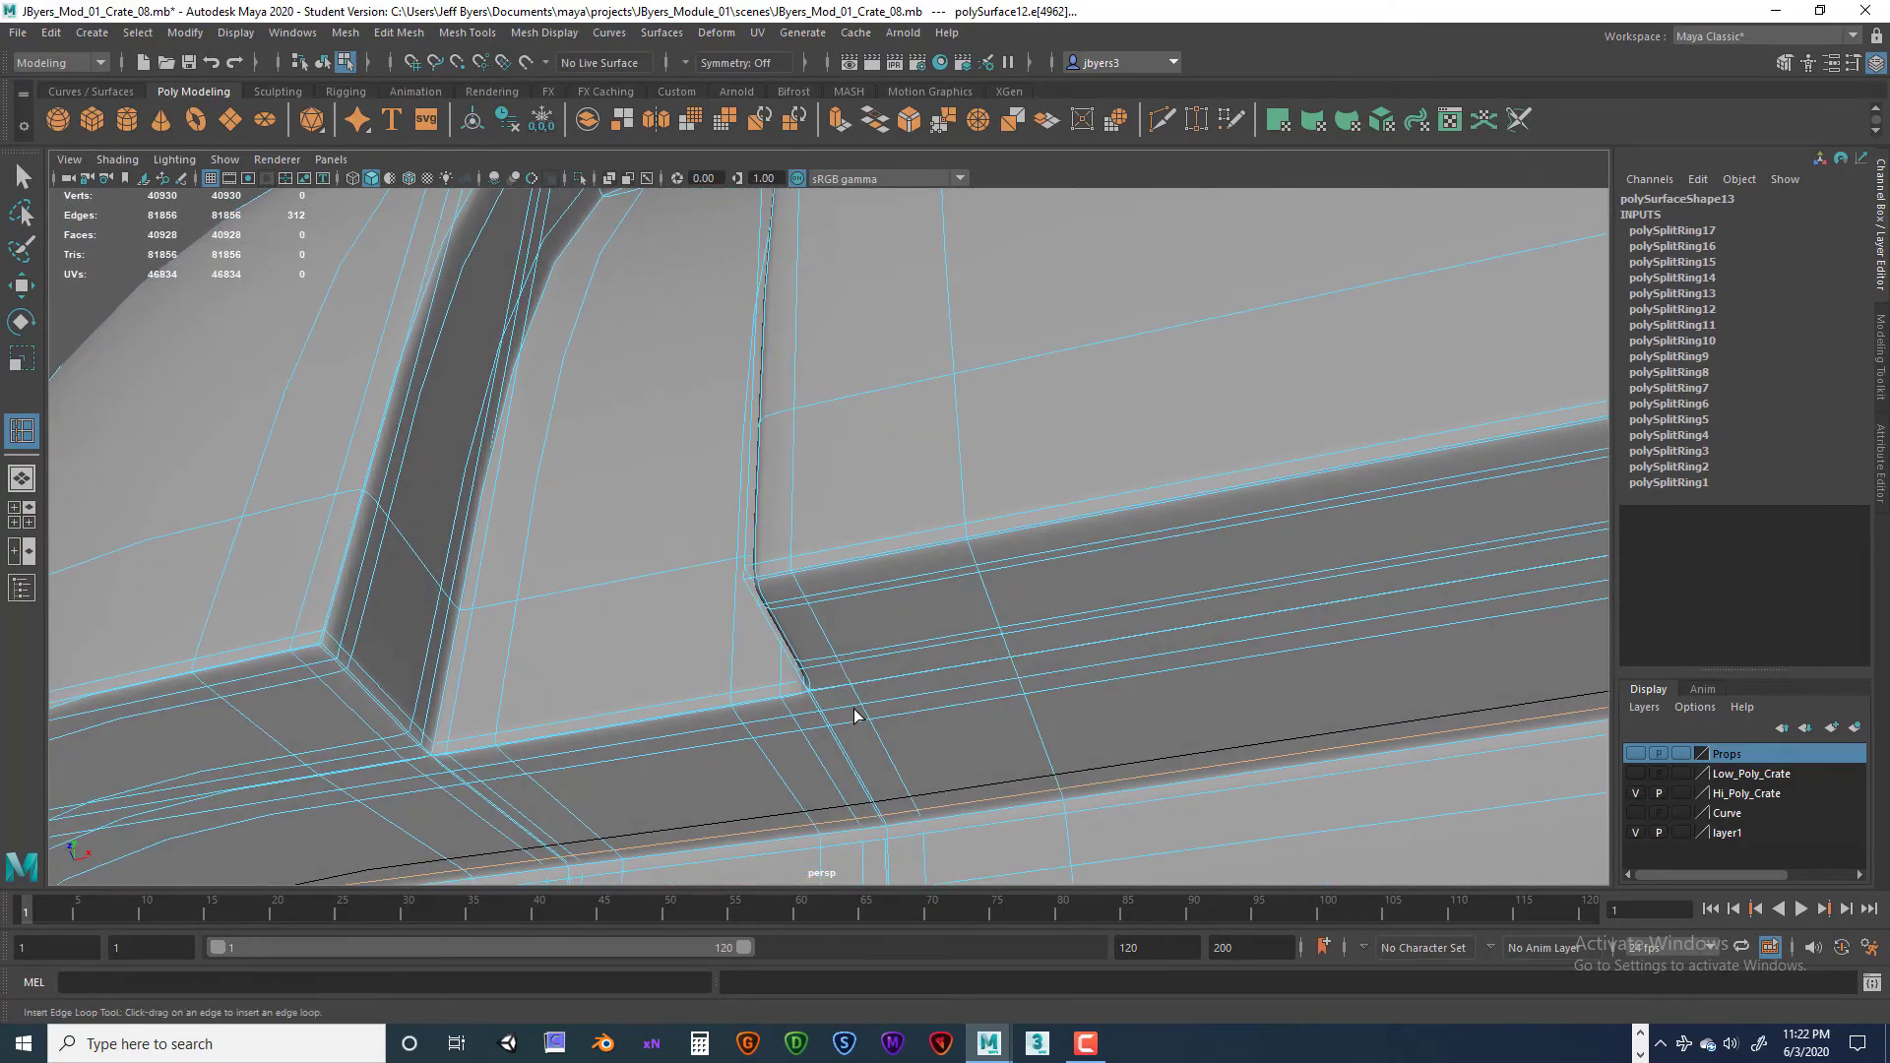
pyautogui.keyDown('alt'); pyautogui.moveTo(823, 696); pyautogui.dragTo(991, 682); pyautogui.keyUp('alt')
pyautogui.scroll(5, 991, 682)
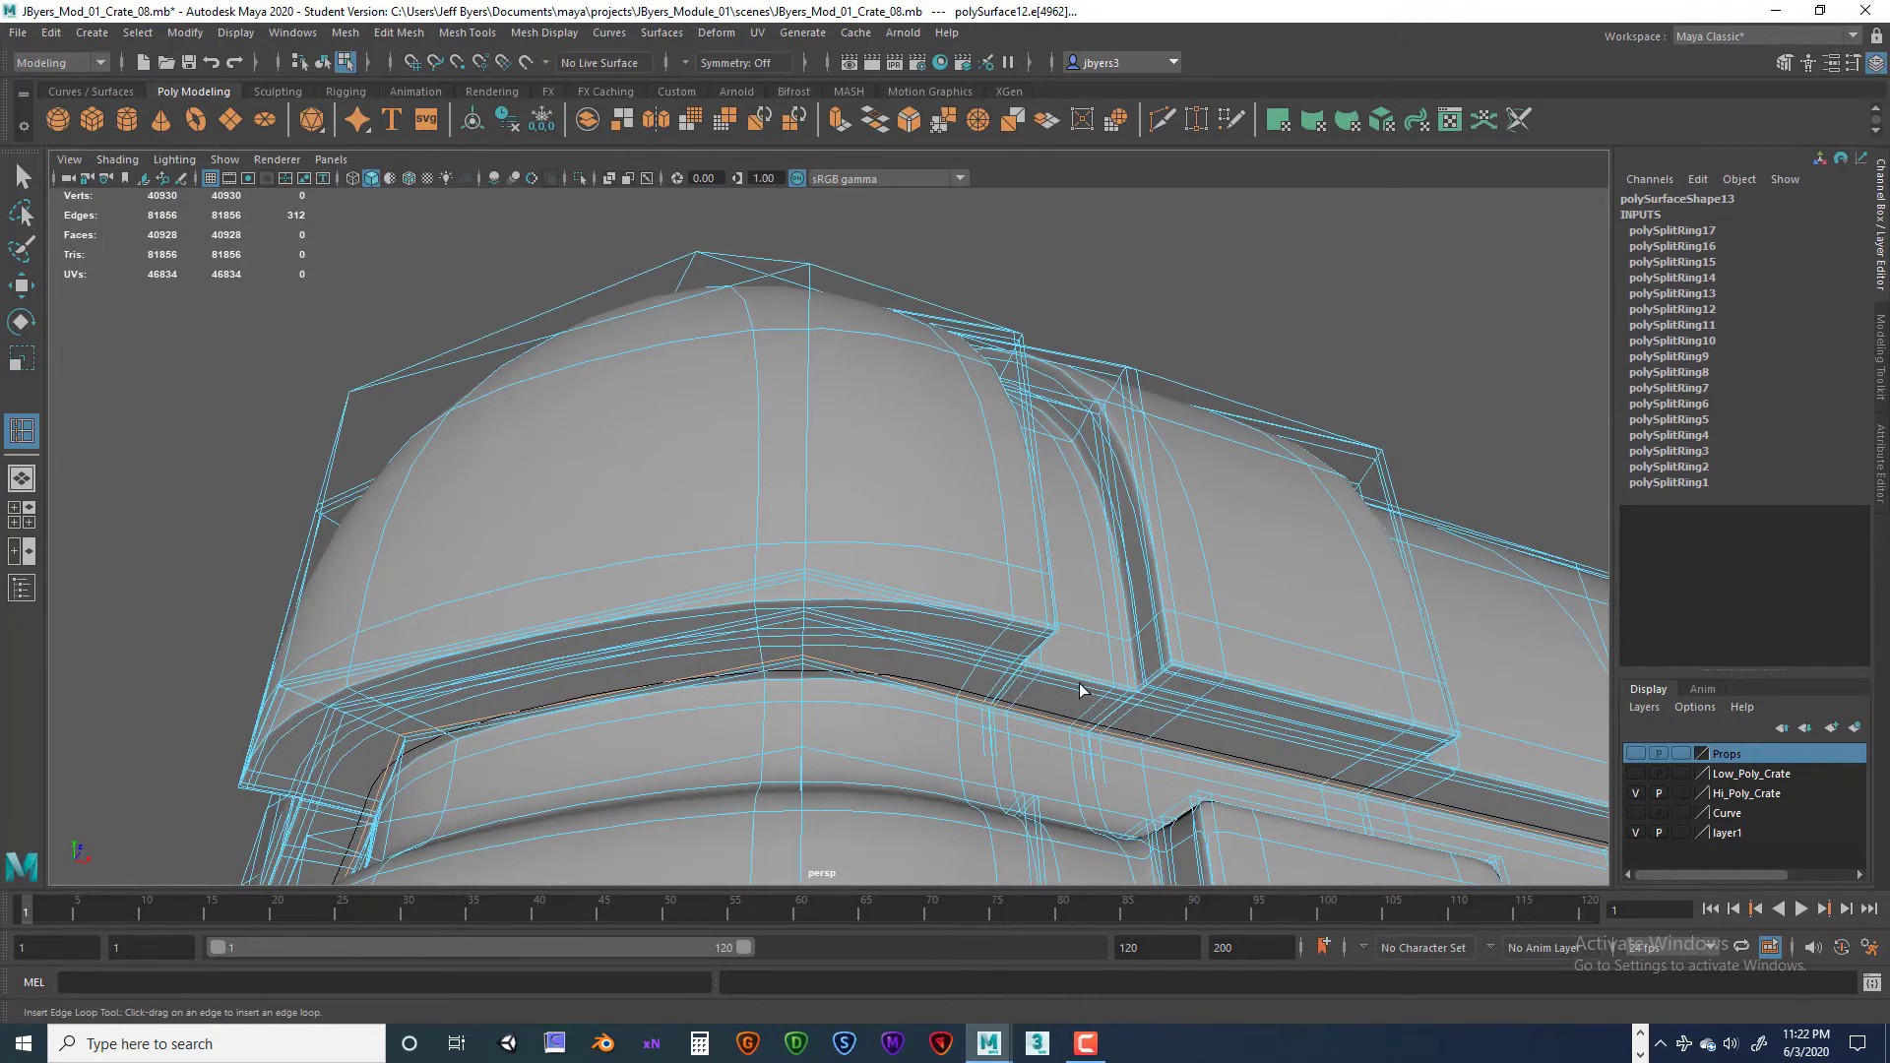
pyautogui.press('1')
# Step: Insert a vertical supporting edge loop on the crate's recessed side panel, right beside the base of the raised band
pyautogui.scroll(3, 1182, 699)
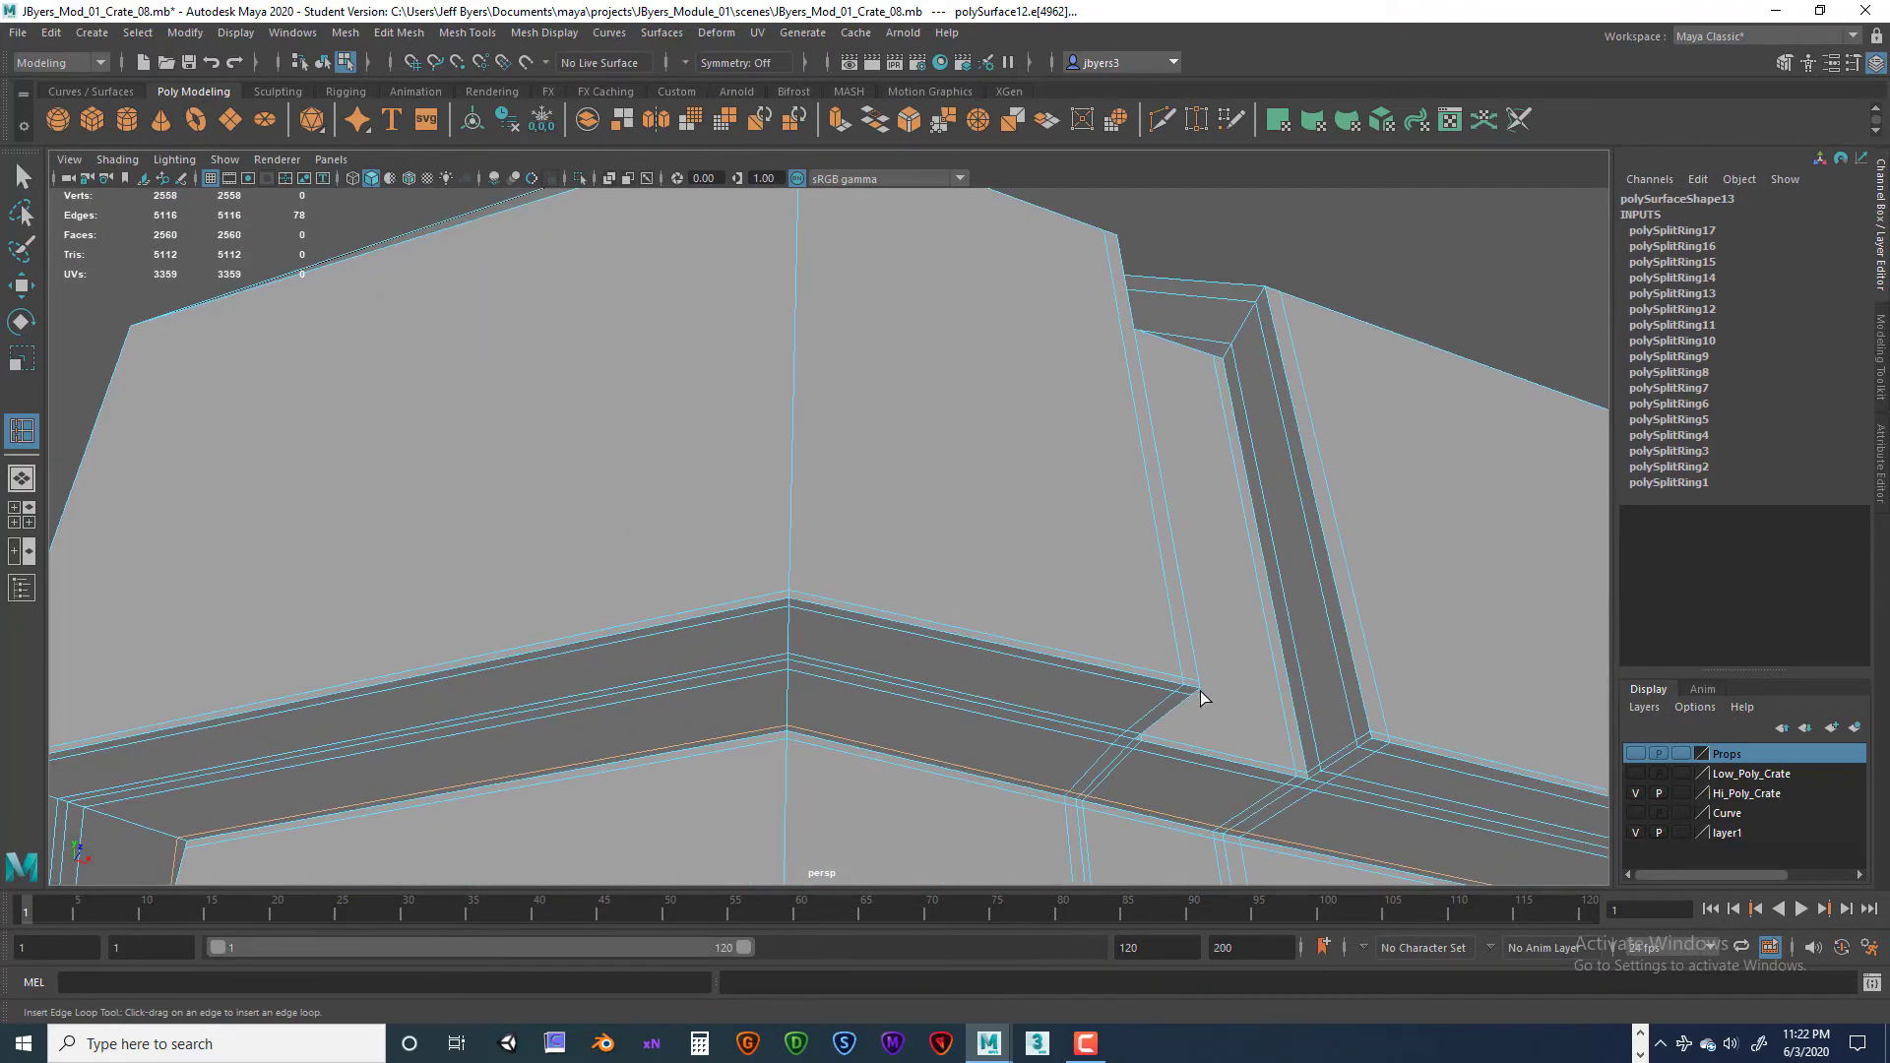
pyautogui.keyDown('alt'); pyautogui.moveTo(1300, 708); pyautogui.dragTo(1247, 687); pyautogui.keyUp('alt')
pyautogui.keyDown('alt'); pyautogui.moveTo(1246, 687); pyautogui.dragTo(1059, 689, button='middle'); pyautogui.keyUp('alt')
pyautogui.keyDown('alt'); pyautogui.moveTo(1059, 689); pyautogui.dragTo(817, 668); pyautogui.keyUp('alt')
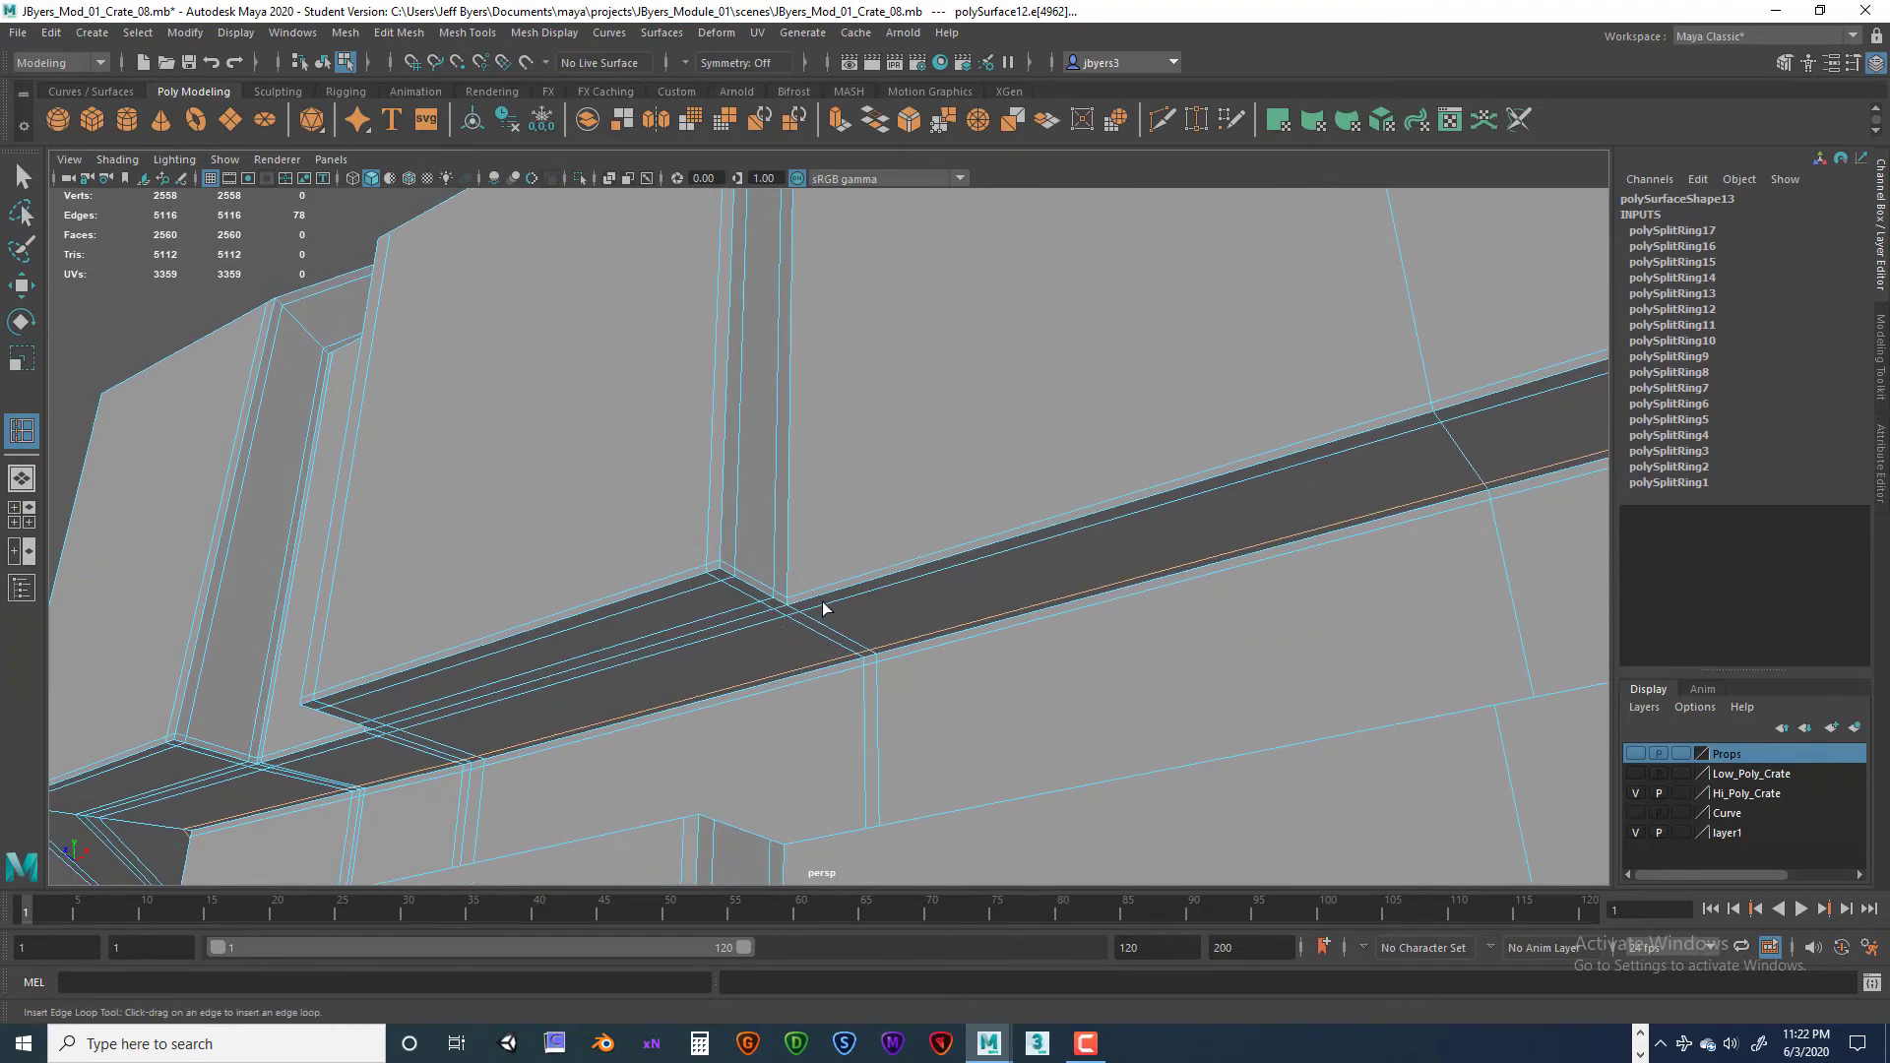
pyautogui.moveTo(825, 597); pyautogui.dragTo(804, 660, button='right')
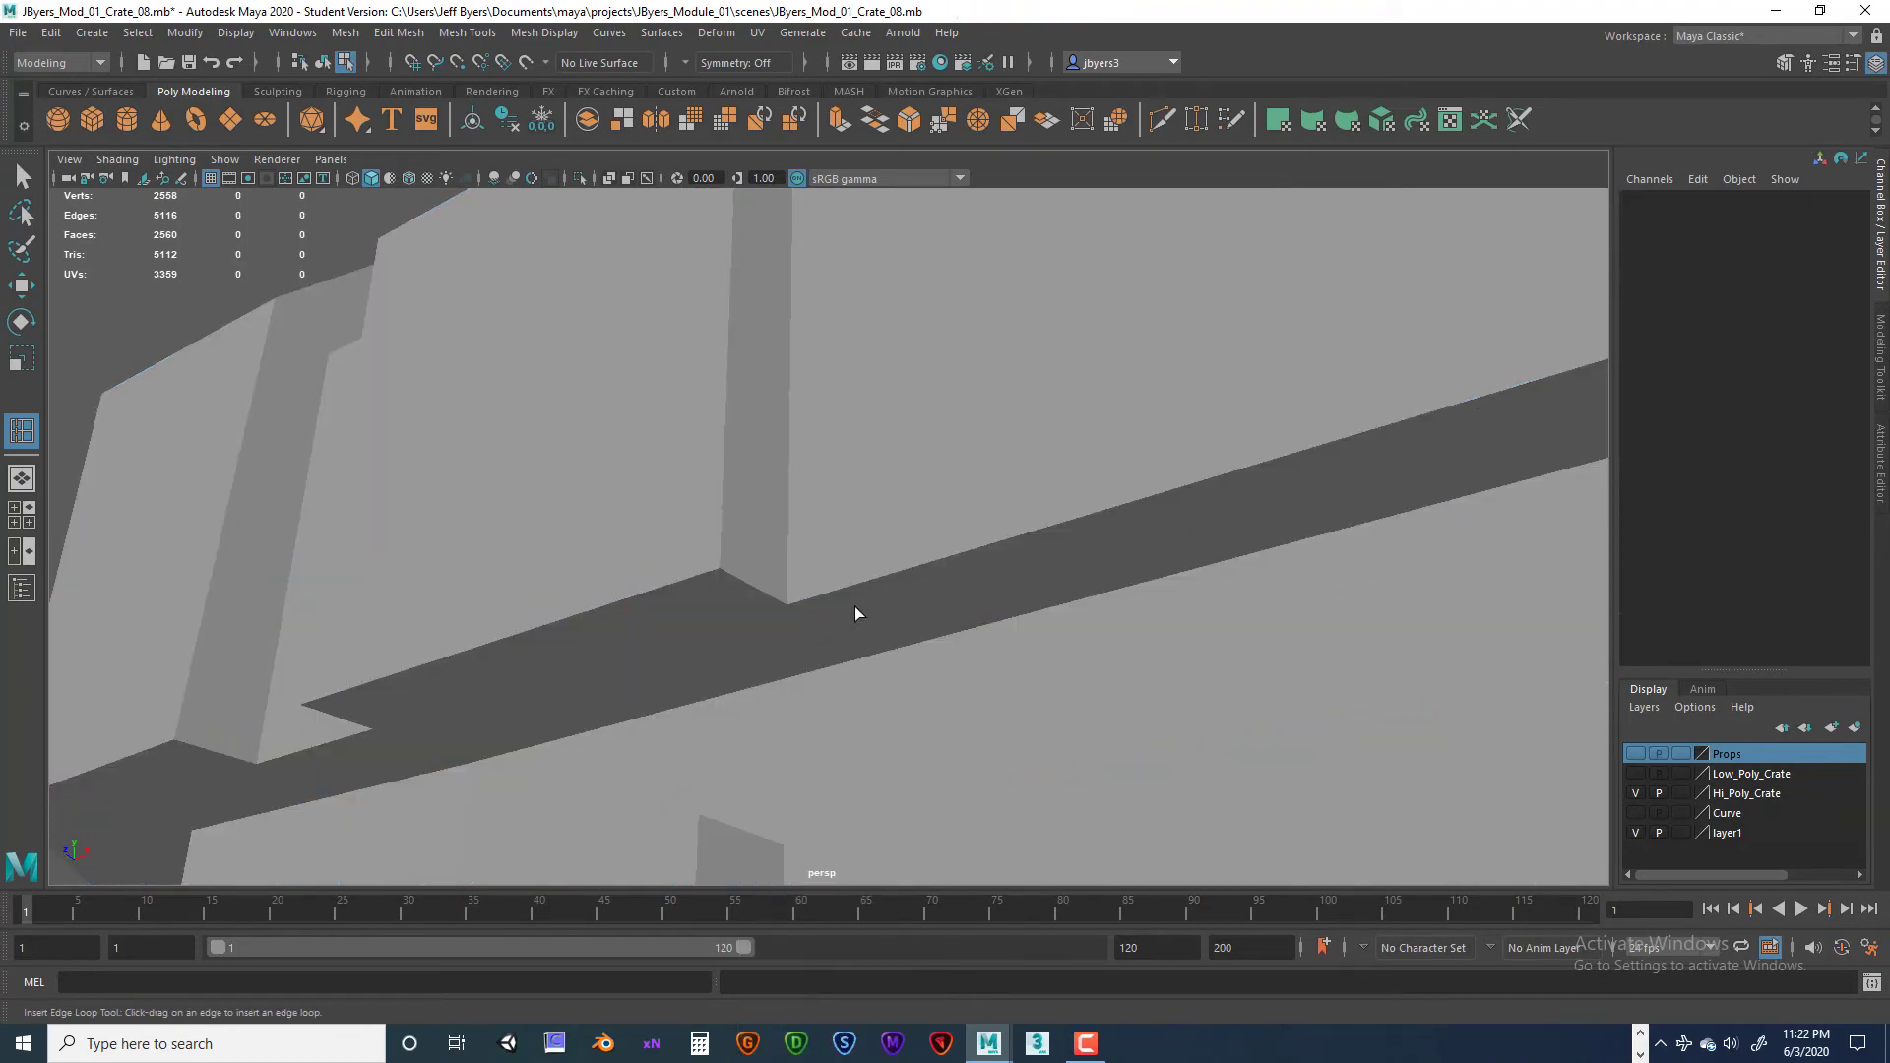
pyautogui.click(837, 606)
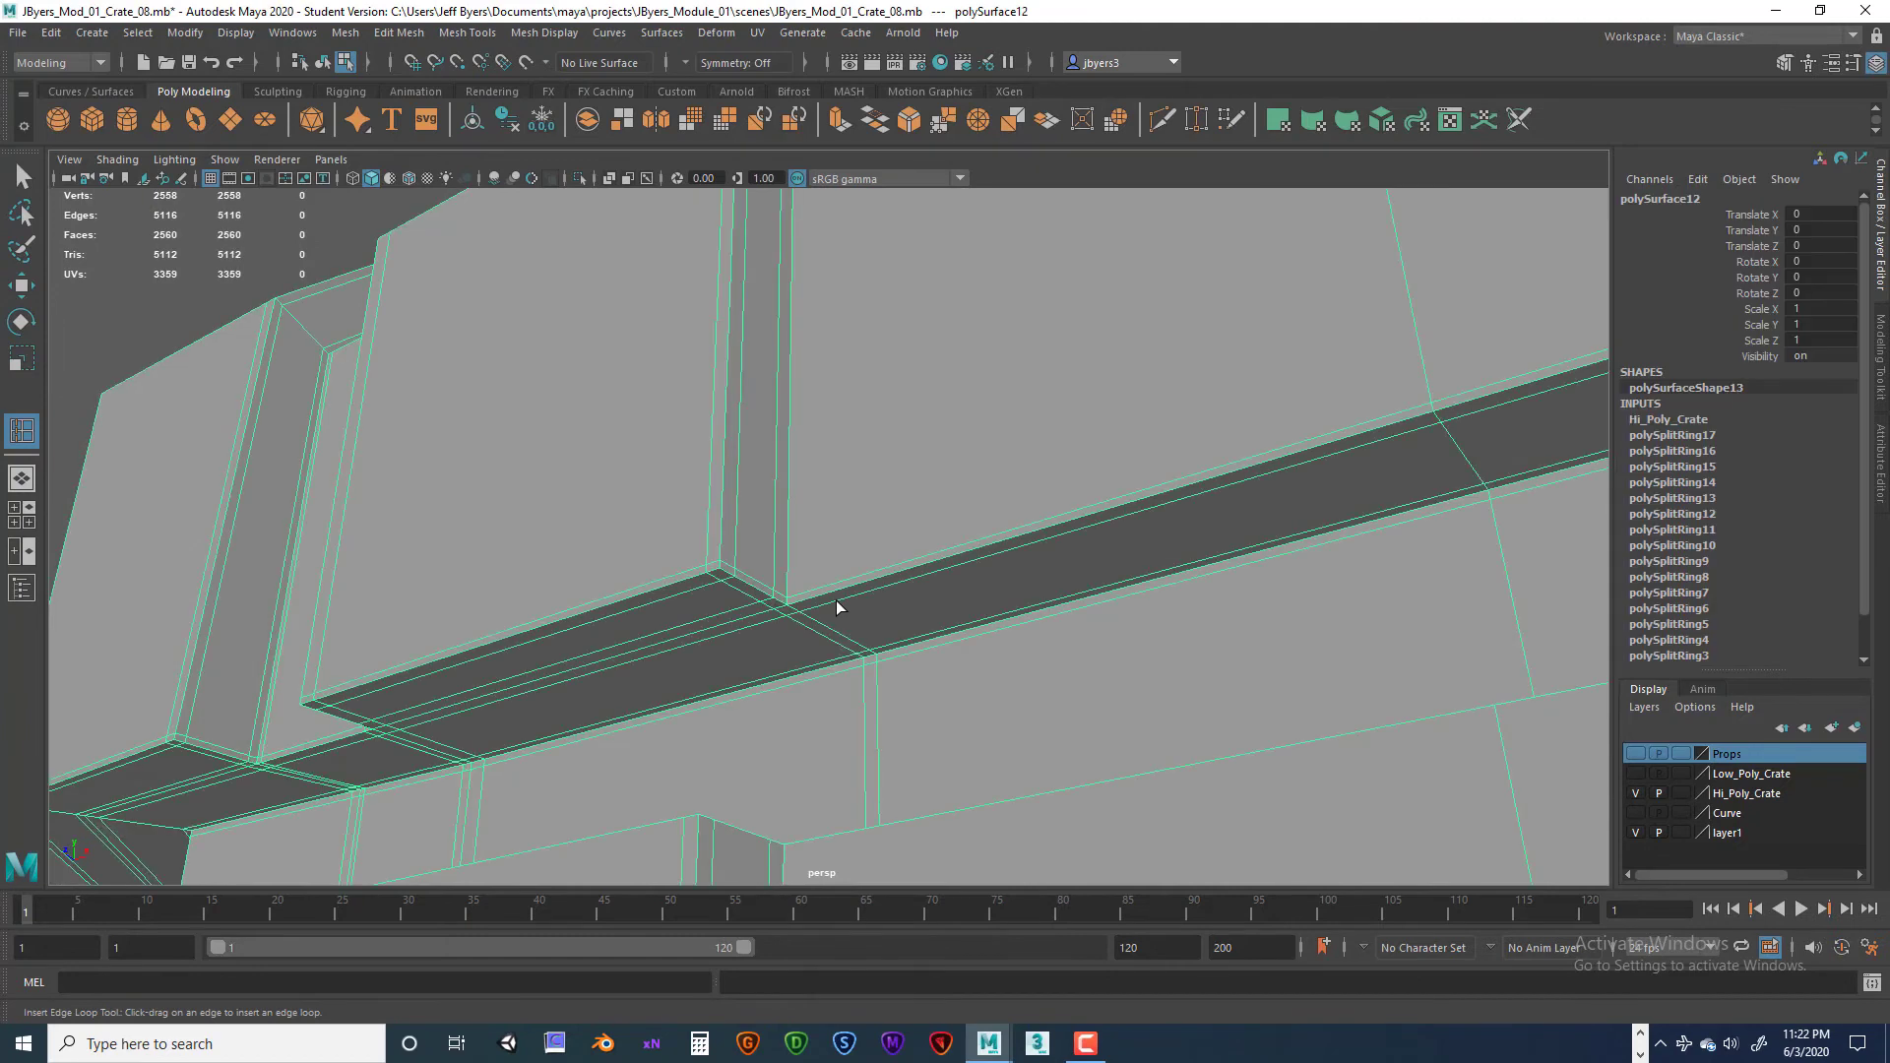
pyautogui.keyDown('alt'); pyautogui.moveTo(803, 598); pyautogui.dragTo(836, 694); pyautogui.keyUp('alt')
pyautogui.keyDown('alt'); pyautogui.moveTo(836, 693); pyautogui.dragTo(975, 613); pyautogui.keyUp('alt')
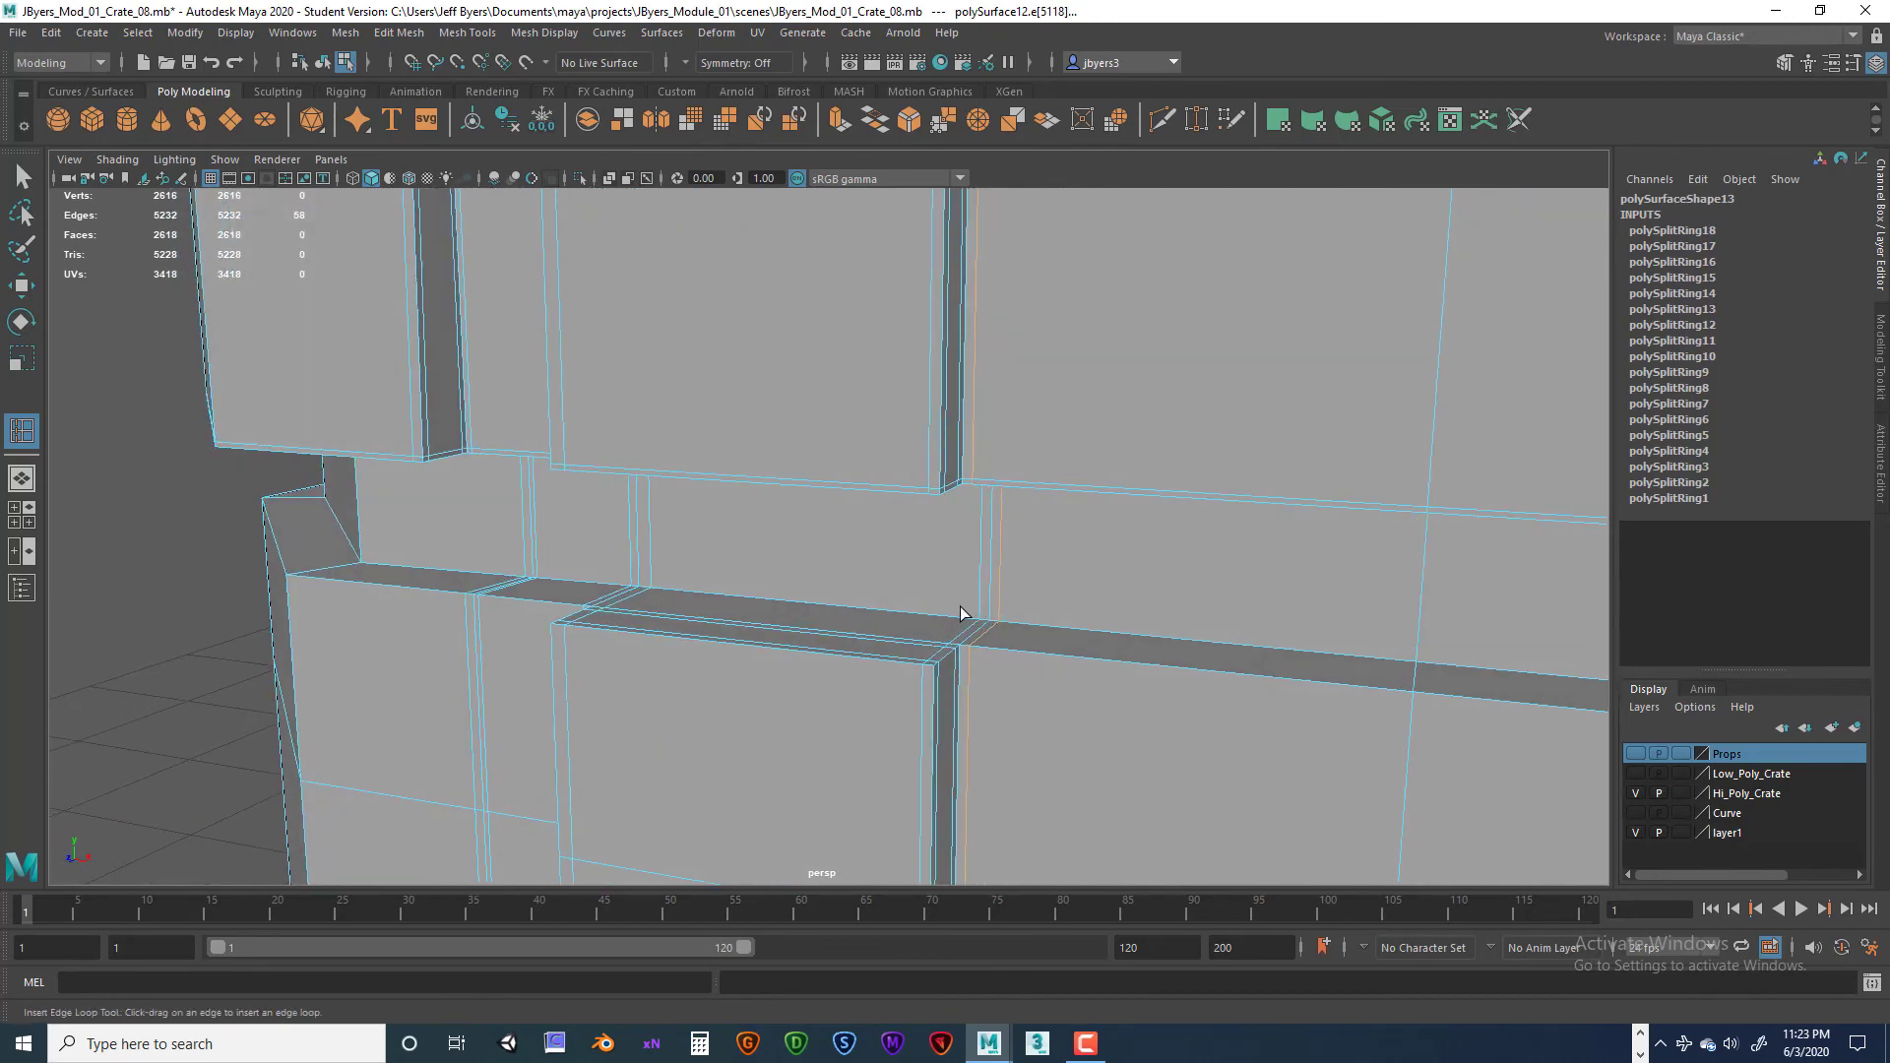
# Step: Preview the crate smoothed to examine the raised bands and the recess beneath the lid, and restore the unsmoothed display
pyautogui.press('3')
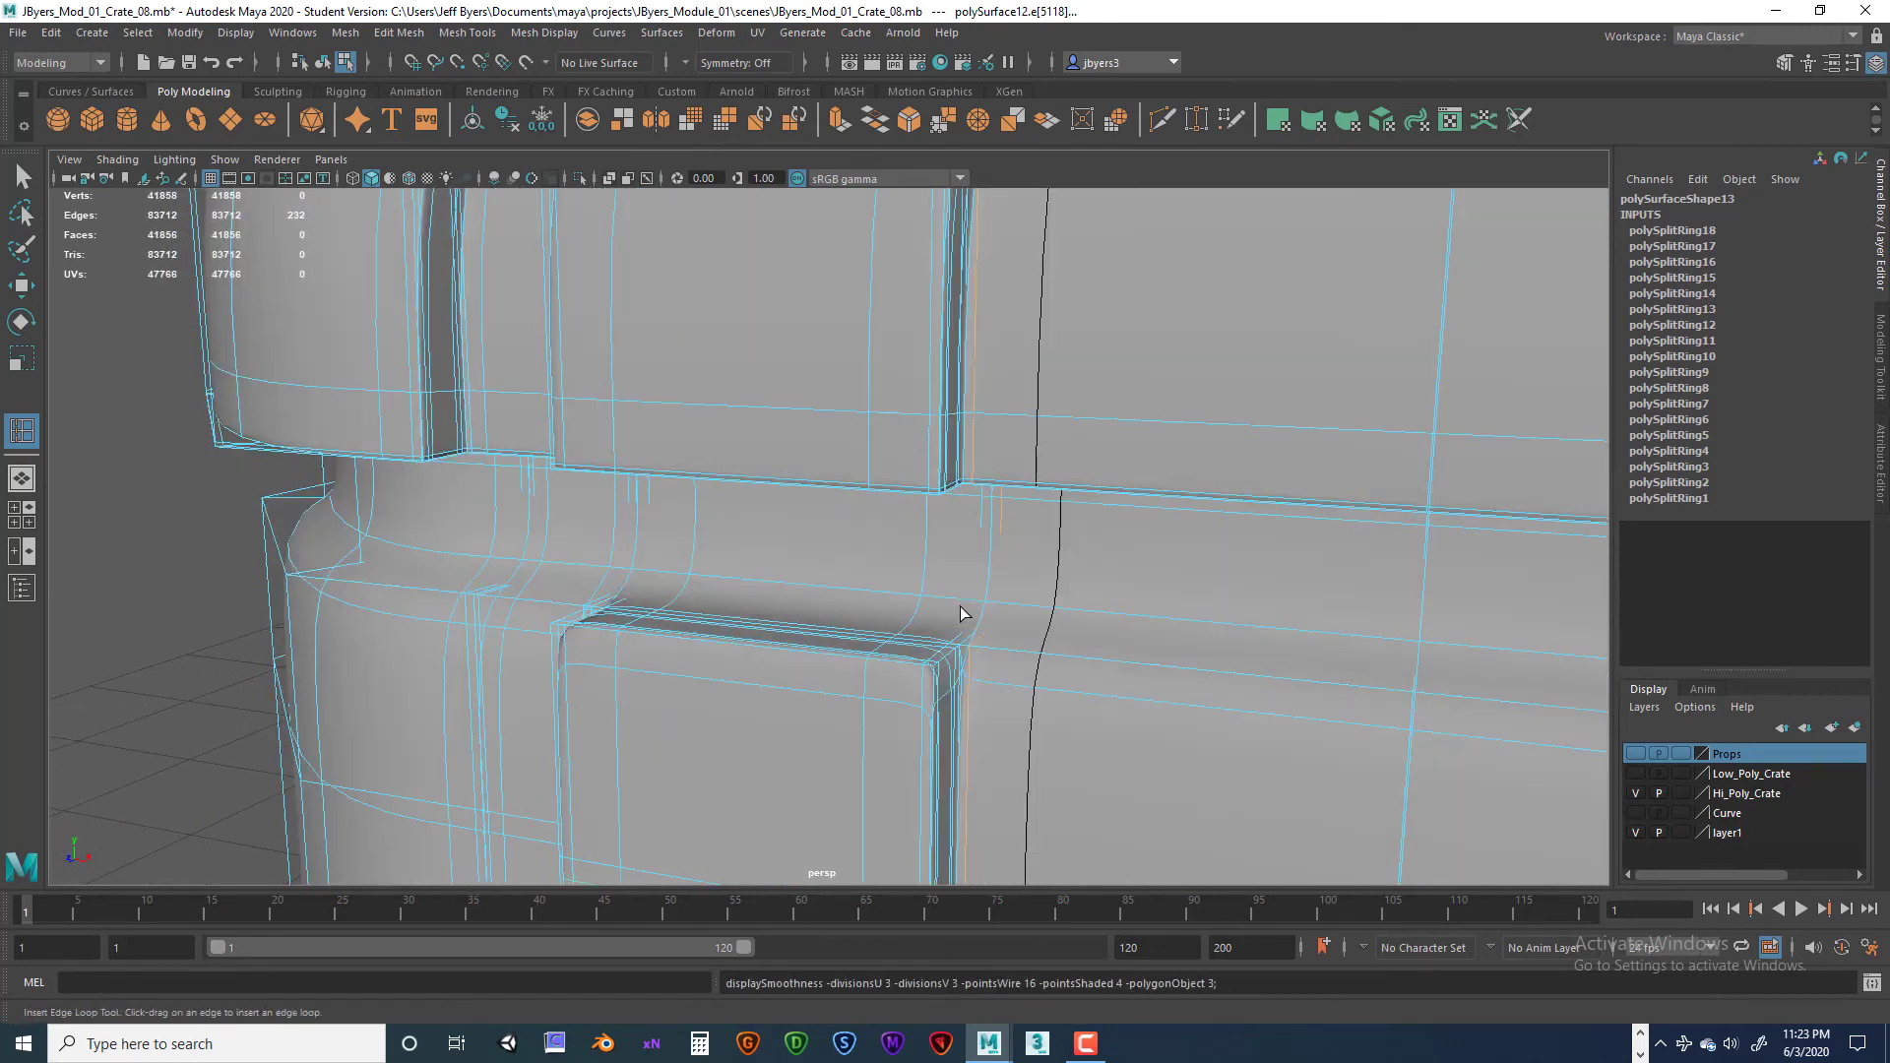
pyautogui.keyDown('alt'); pyautogui.moveTo(990, 619); pyautogui.dragTo(1060, 543); pyautogui.keyUp('alt')
pyautogui.keyDown('alt'); pyautogui.moveTo(1014, 512); pyautogui.dragTo(1001, 667, button='middle'); pyautogui.keyUp('alt')
pyautogui.keyDown('alt'); pyautogui.moveTo(1000, 667); pyautogui.dragTo(1069, 738); pyautogui.keyUp('alt')
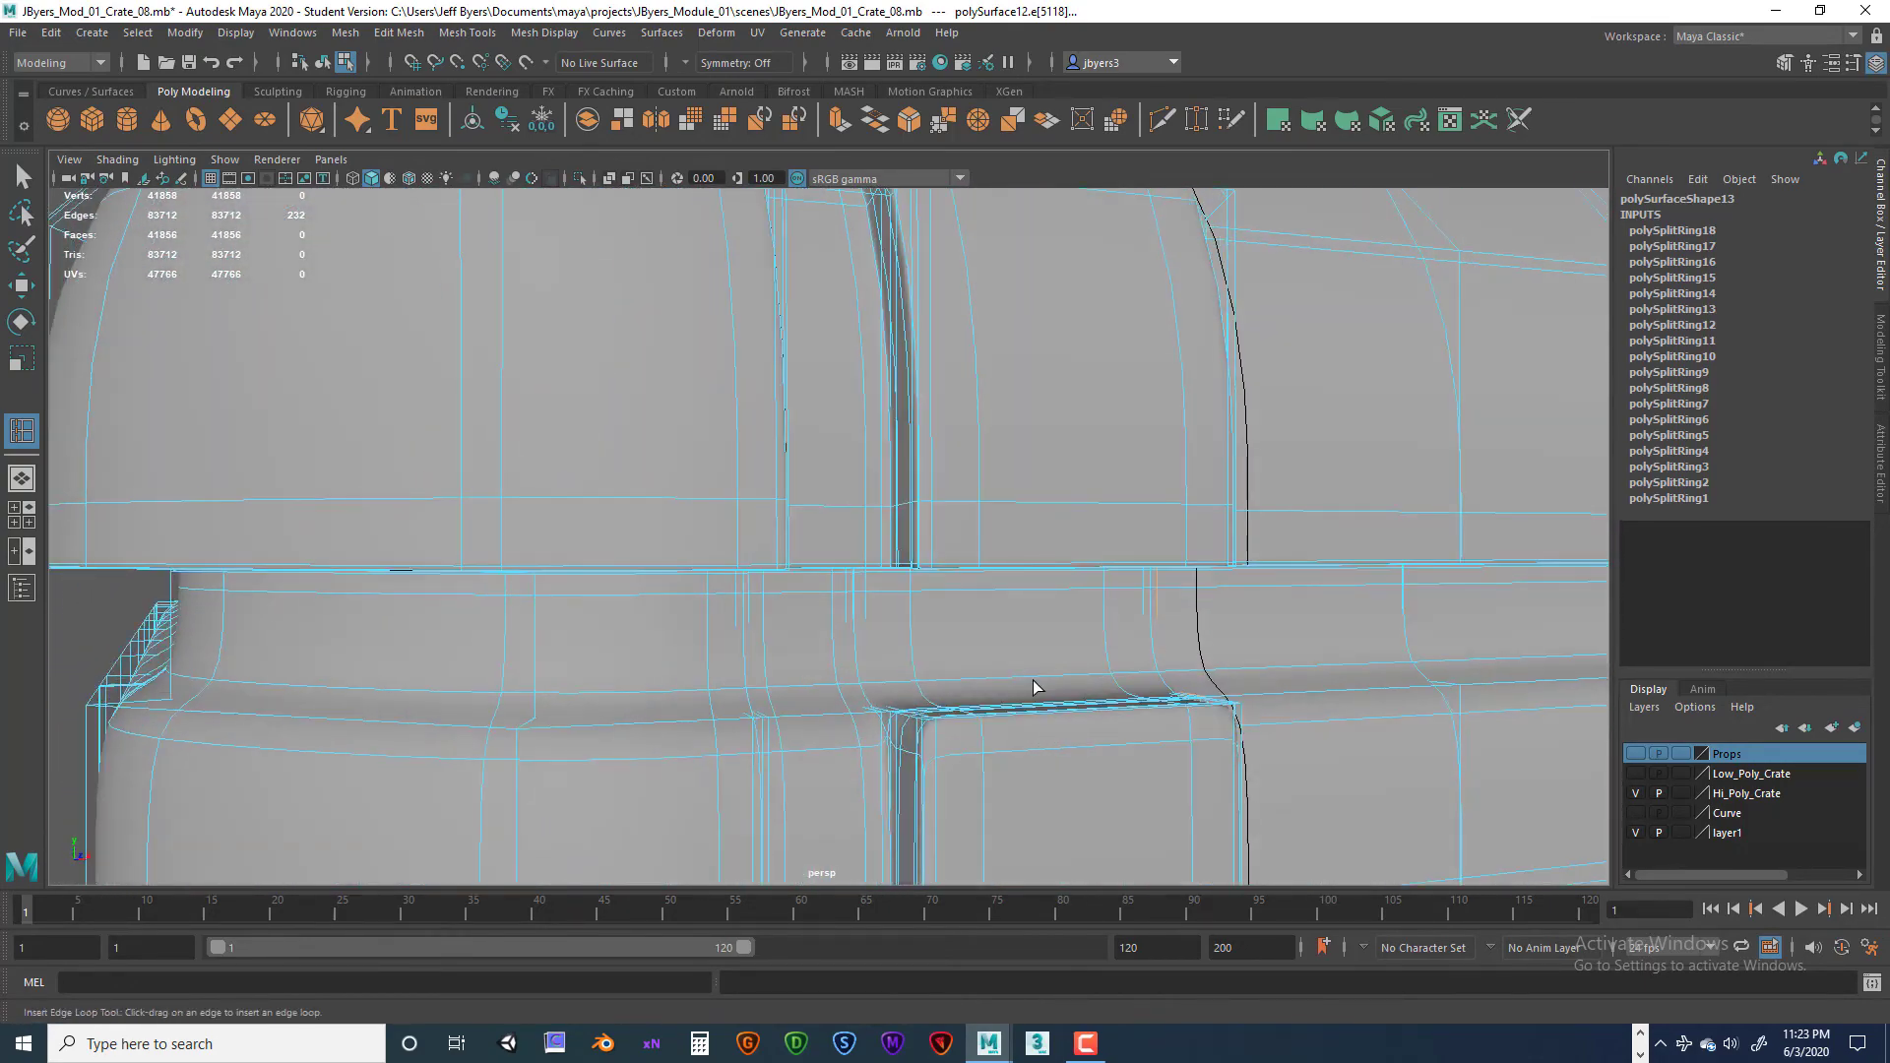
pyautogui.press('1')
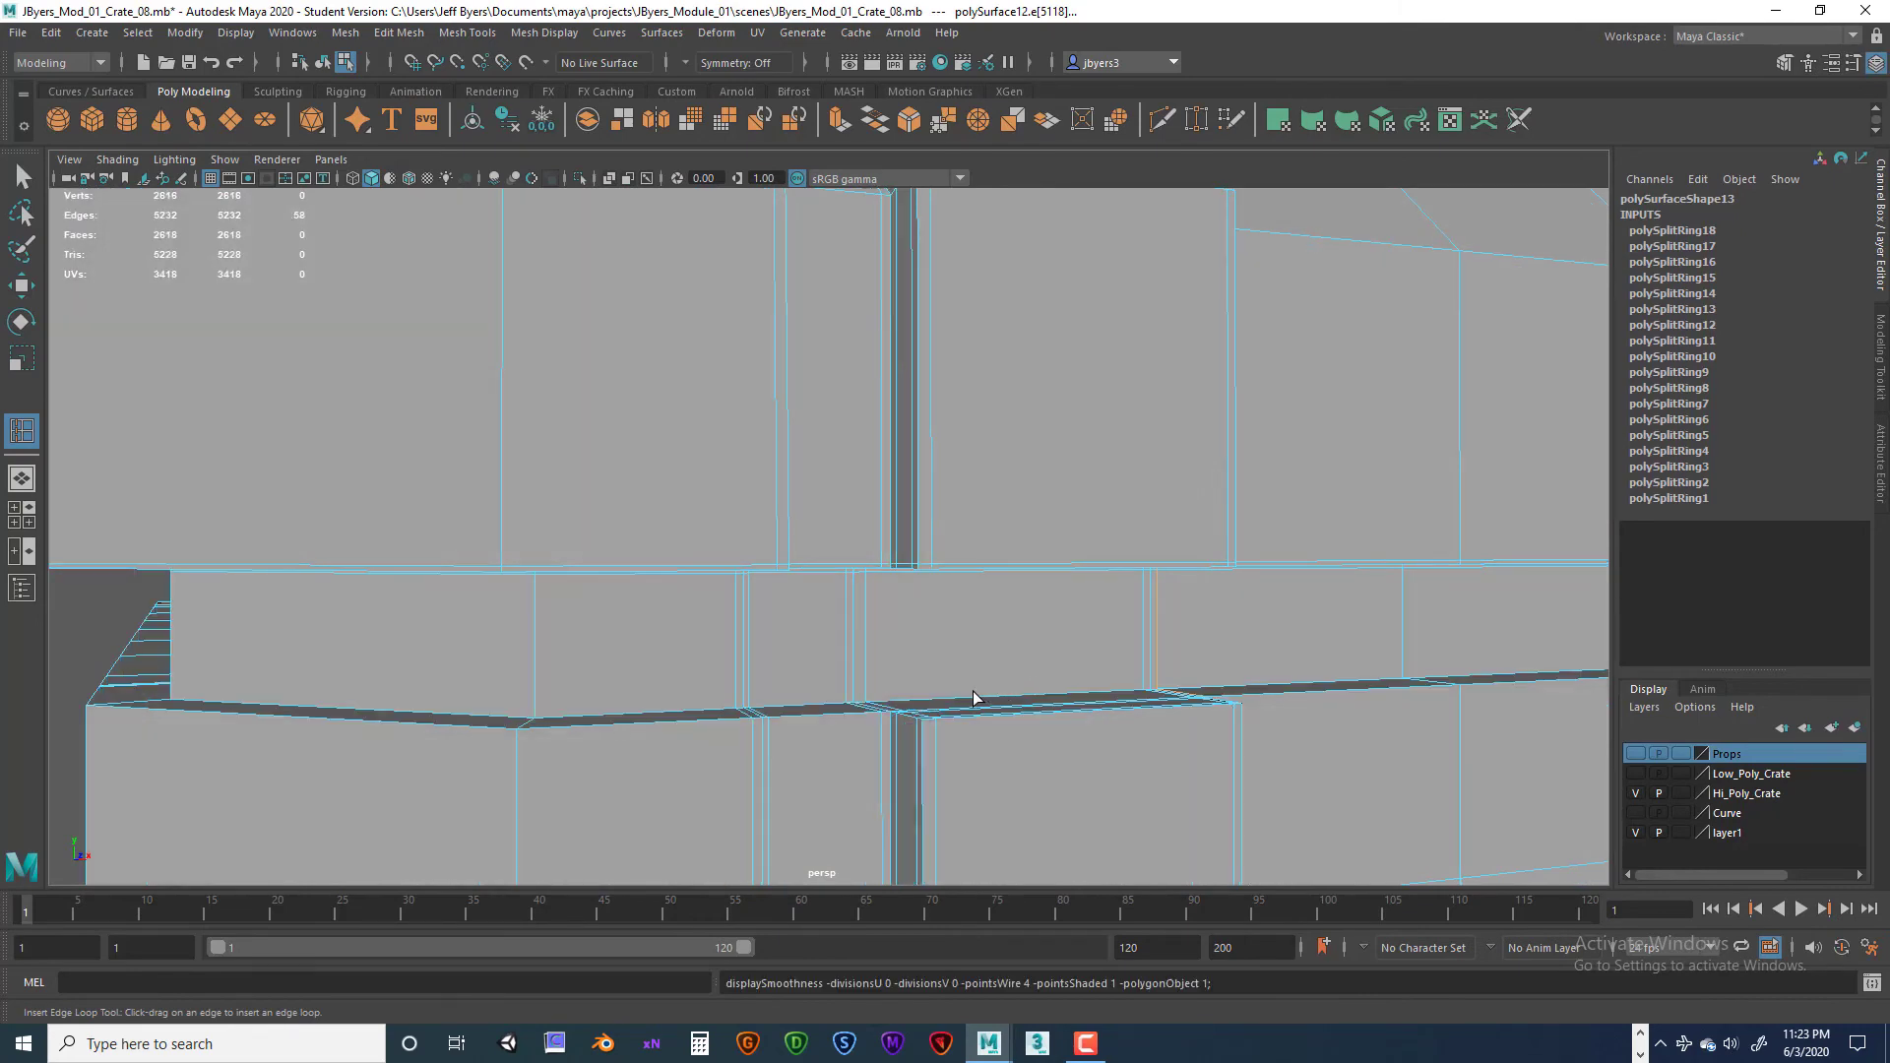
# Step: Insert supporting edge loops just below and just above the bend between the lid's vertical sides and sloped upper faces
pyautogui.keyDown('alt'); pyautogui.moveTo(974, 694); pyautogui.dragTo(925, 705); pyautogui.keyUp('alt')
pyautogui.keyDown('alt'); pyautogui.moveTo(759, 606); pyautogui.dragTo(922, 525); pyautogui.keyUp('alt')
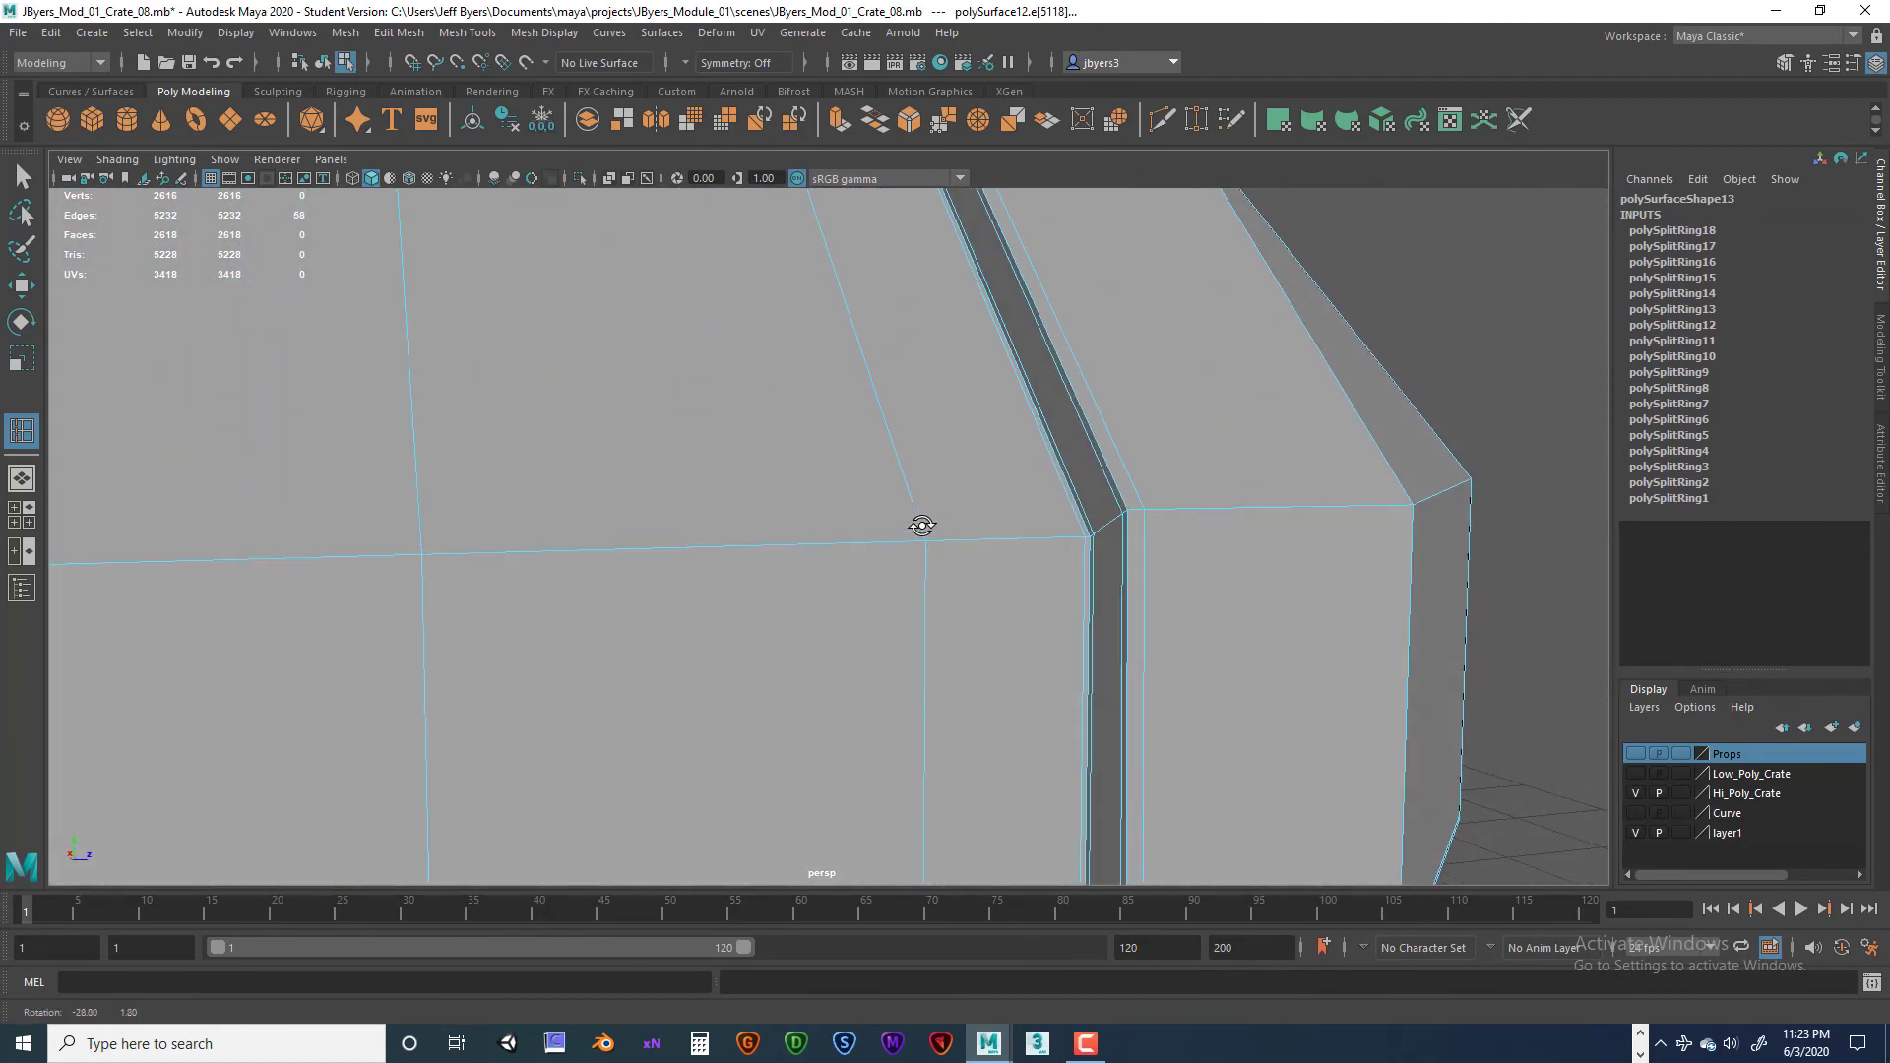
pyautogui.click(1144, 520)
pyautogui.keyDown('alt'); pyautogui.moveTo(1254, 544); pyautogui.dragTo(1032, 557); pyautogui.keyUp('alt')
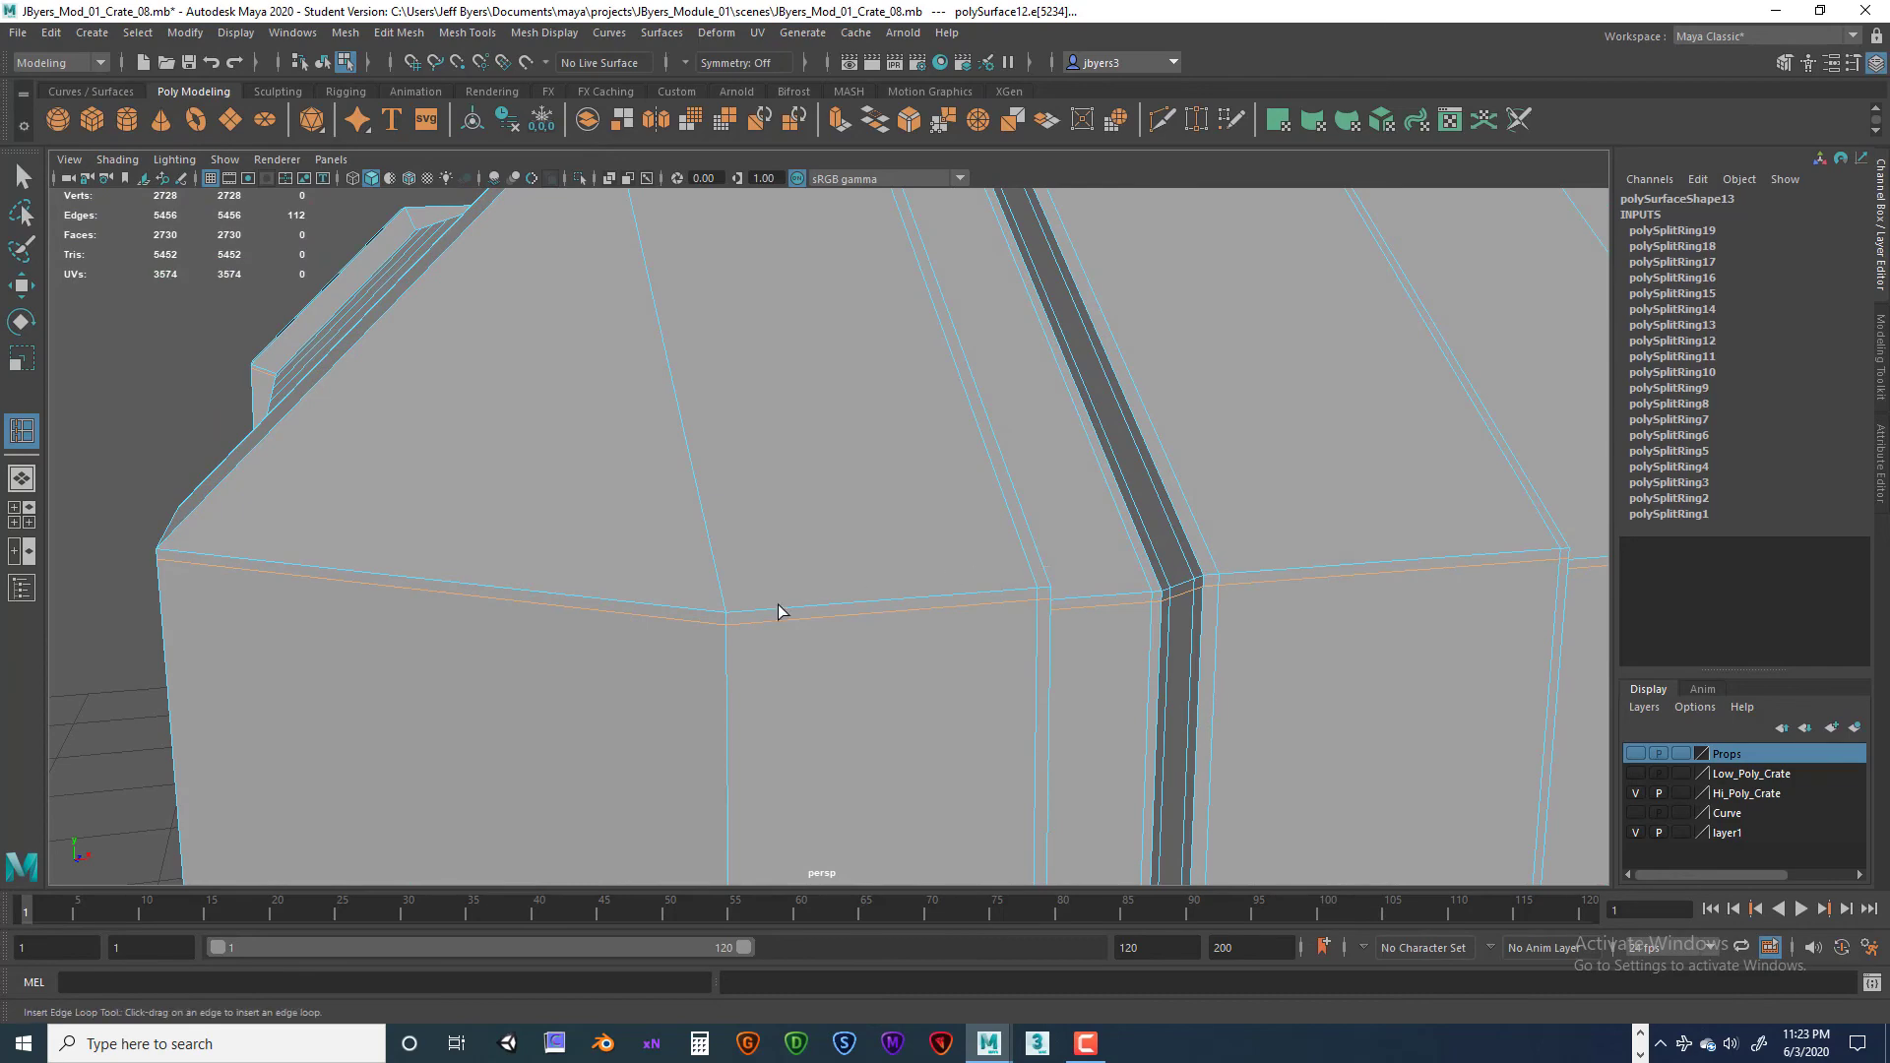
pyautogui.click(724, 604)
pyautogui.keyDown('alt'); pyautogui.moveTo(764, 624); pyautogui.dragTo(1004, 651); pyautogui.keyUp('alt')
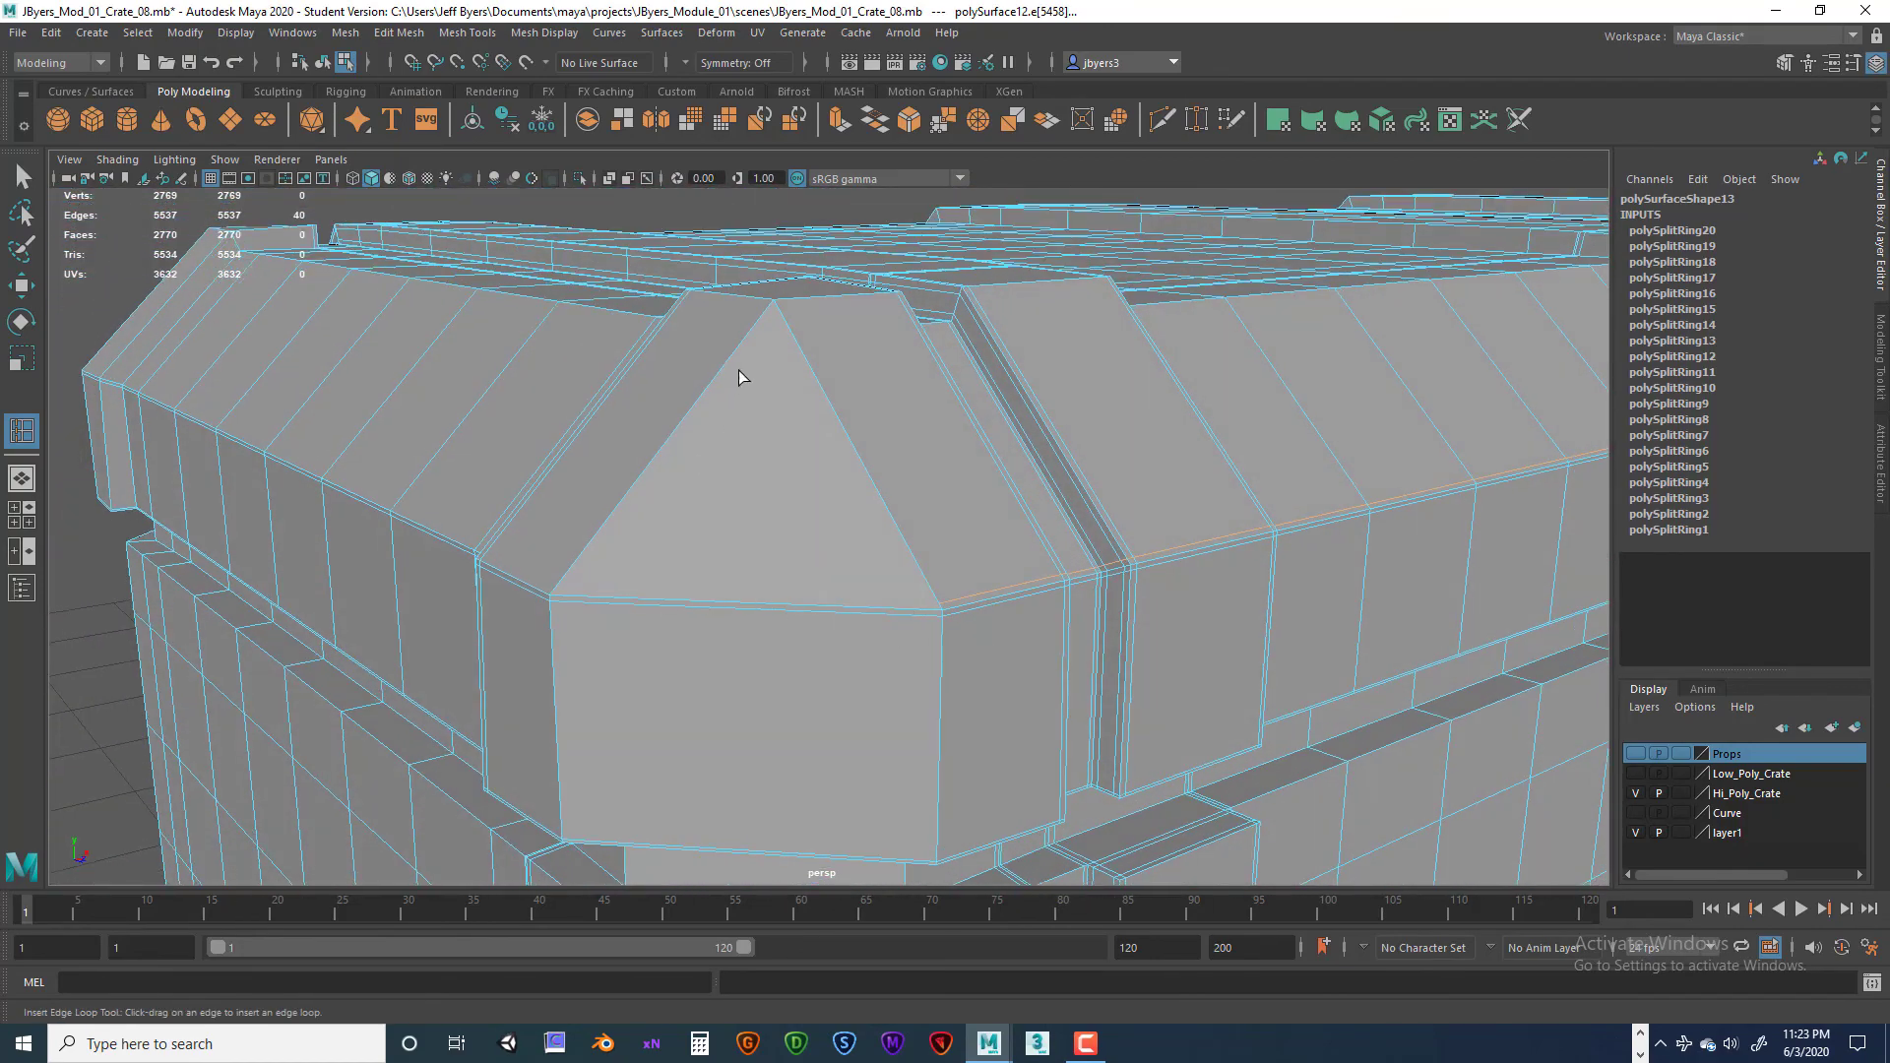